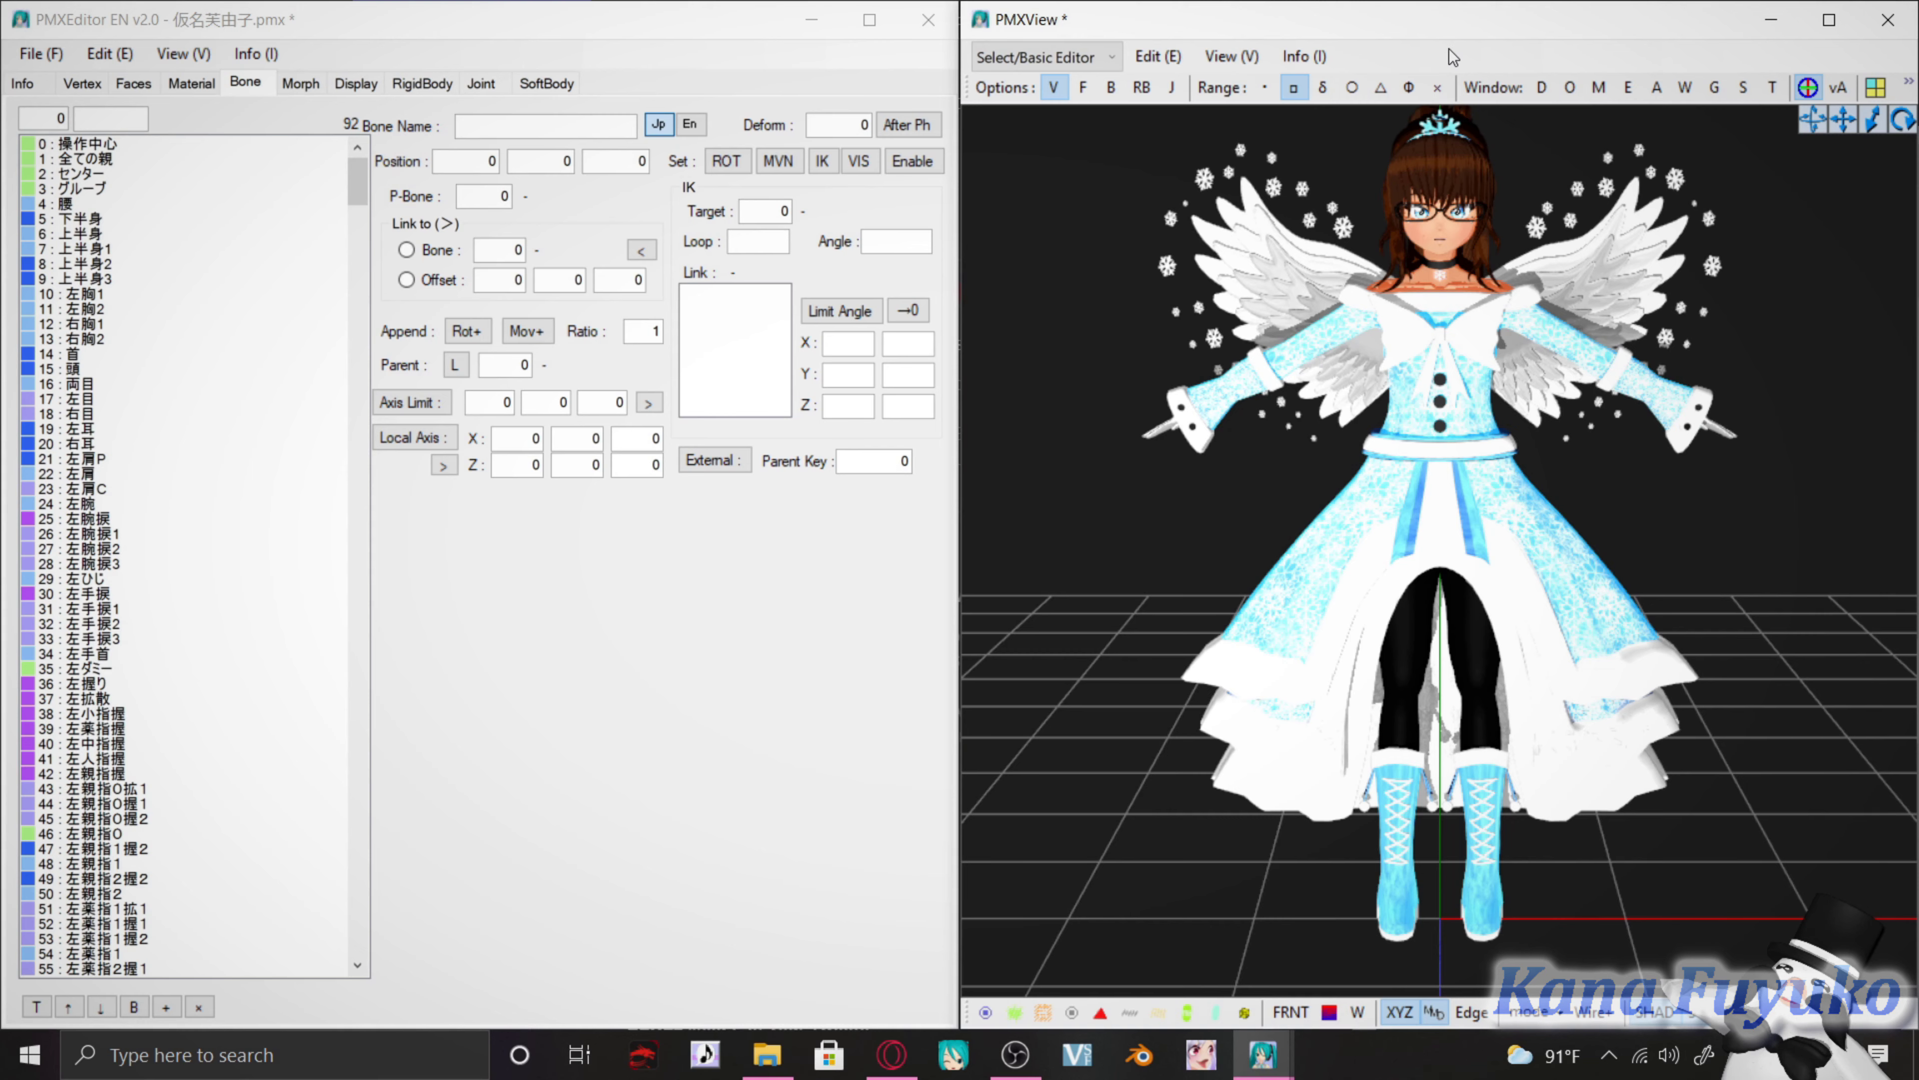
# Open the model in a maximized Transform View and display its bones from behind
pyautogui.moveTo(1470, 424)
pyautogui.mouseDown(button='middle')
pyautogui.moveTo(1469, 488)
pyautogui.moveTo(1469, 422)
pyautogui.mouseUp(button='middle')
pyautogui.click(1772, 87)
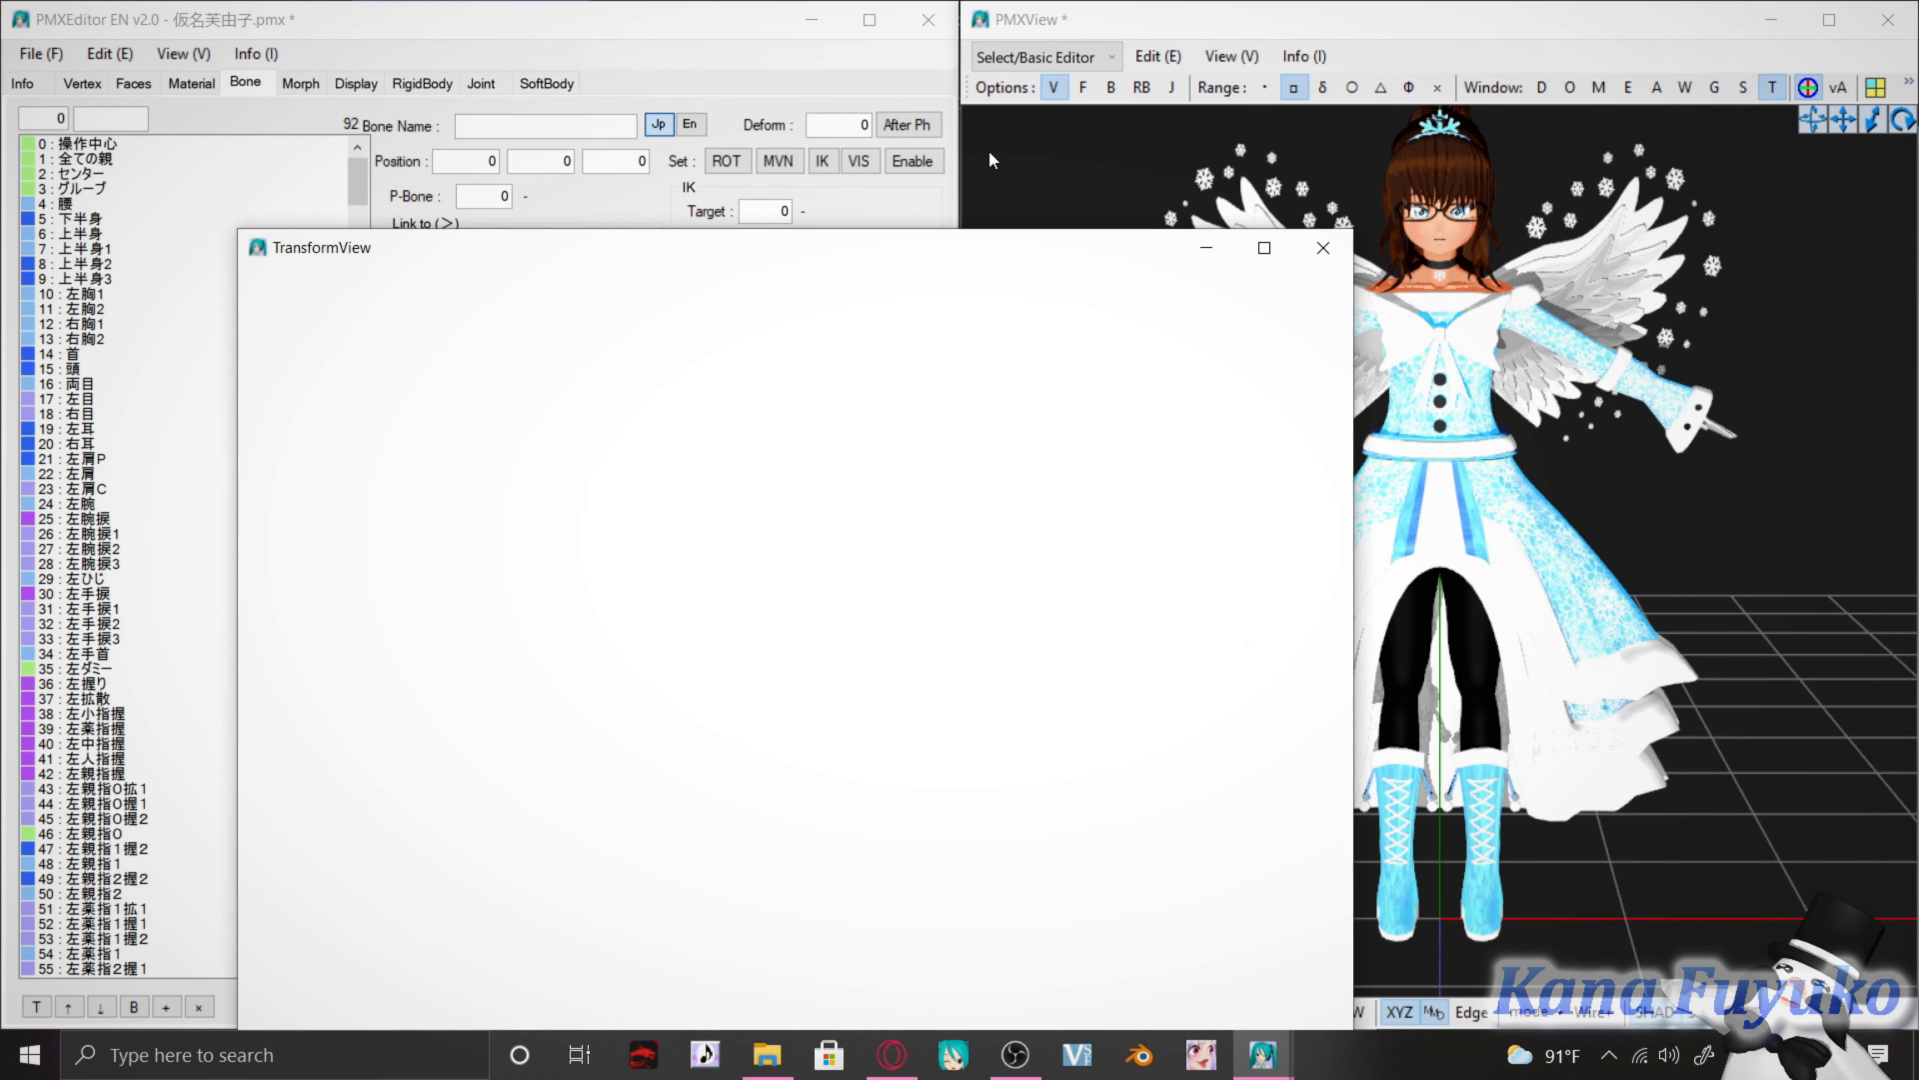
pyautogui.click(1264, 250)
pyautogui.moveTo(1165, 781); pyautogui.dragTo(874, 761, button='right')
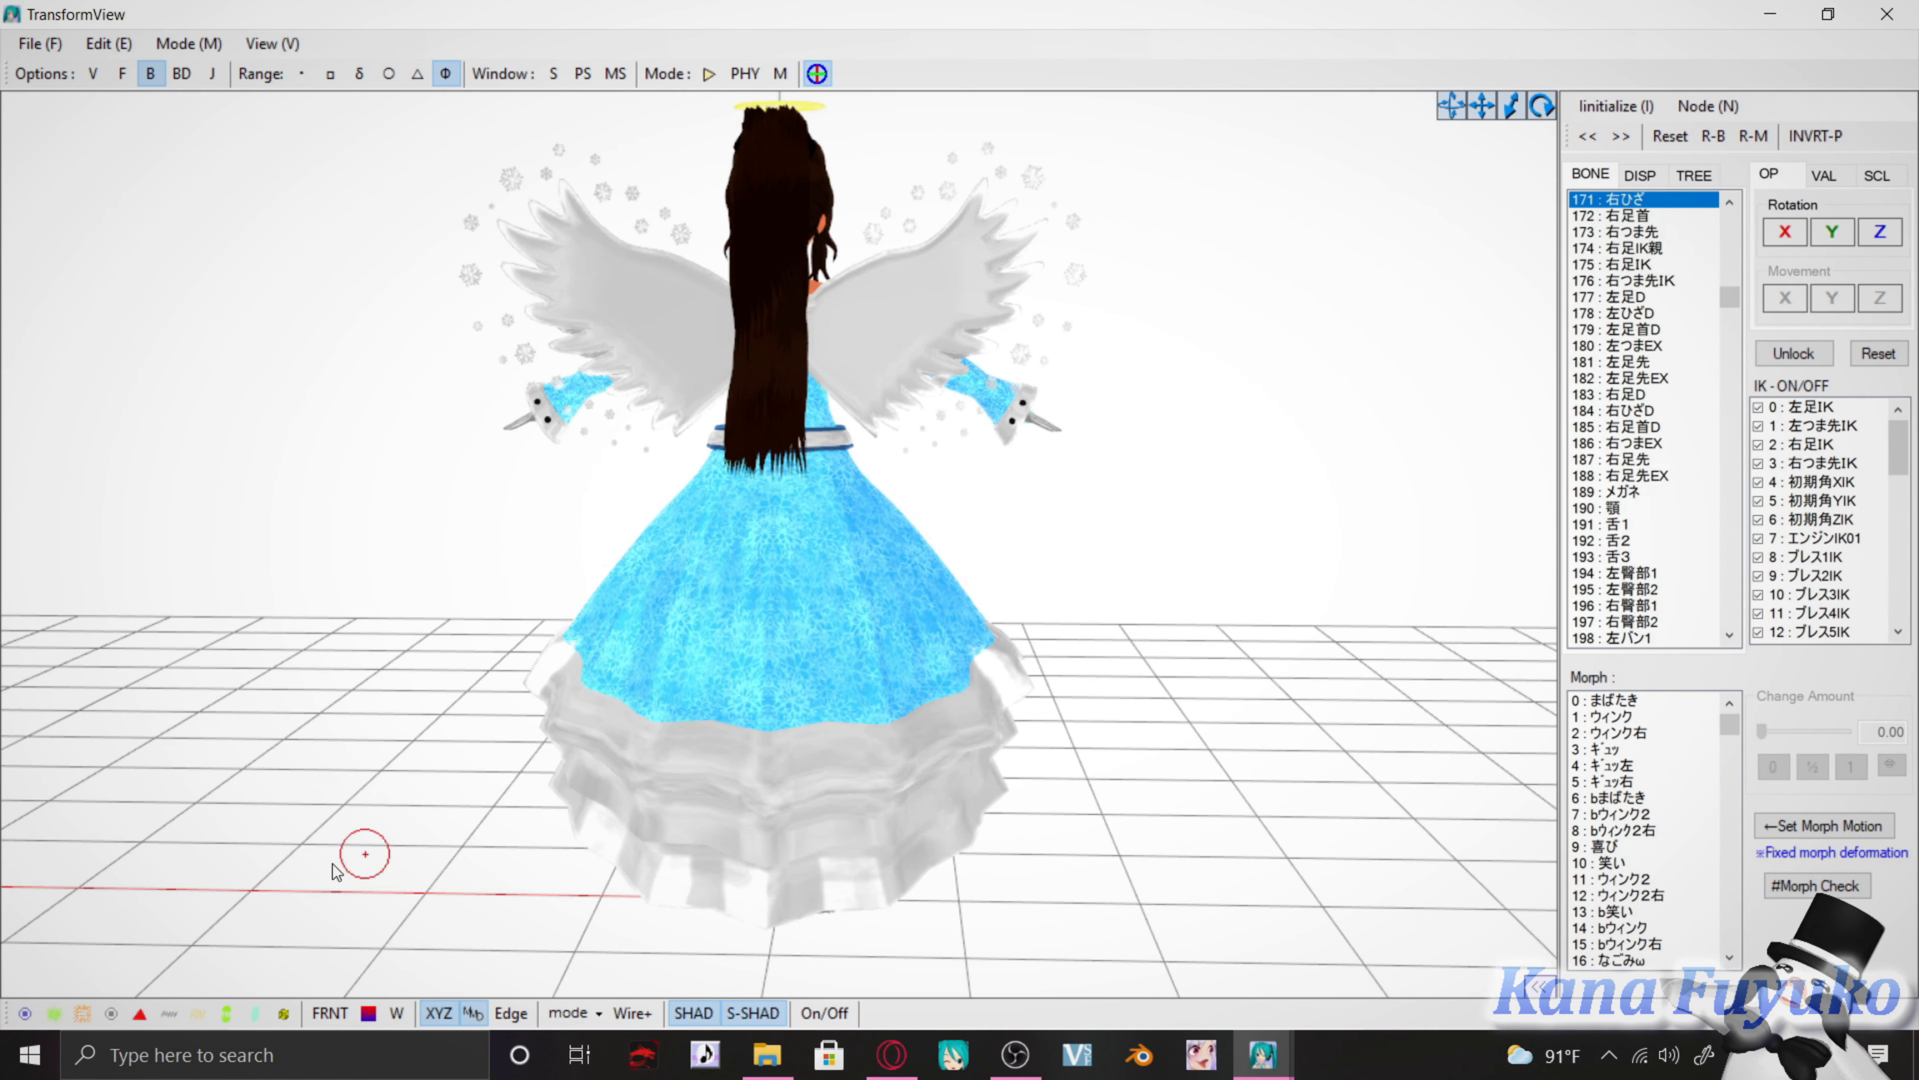
pyautogui.click(25, 1013)
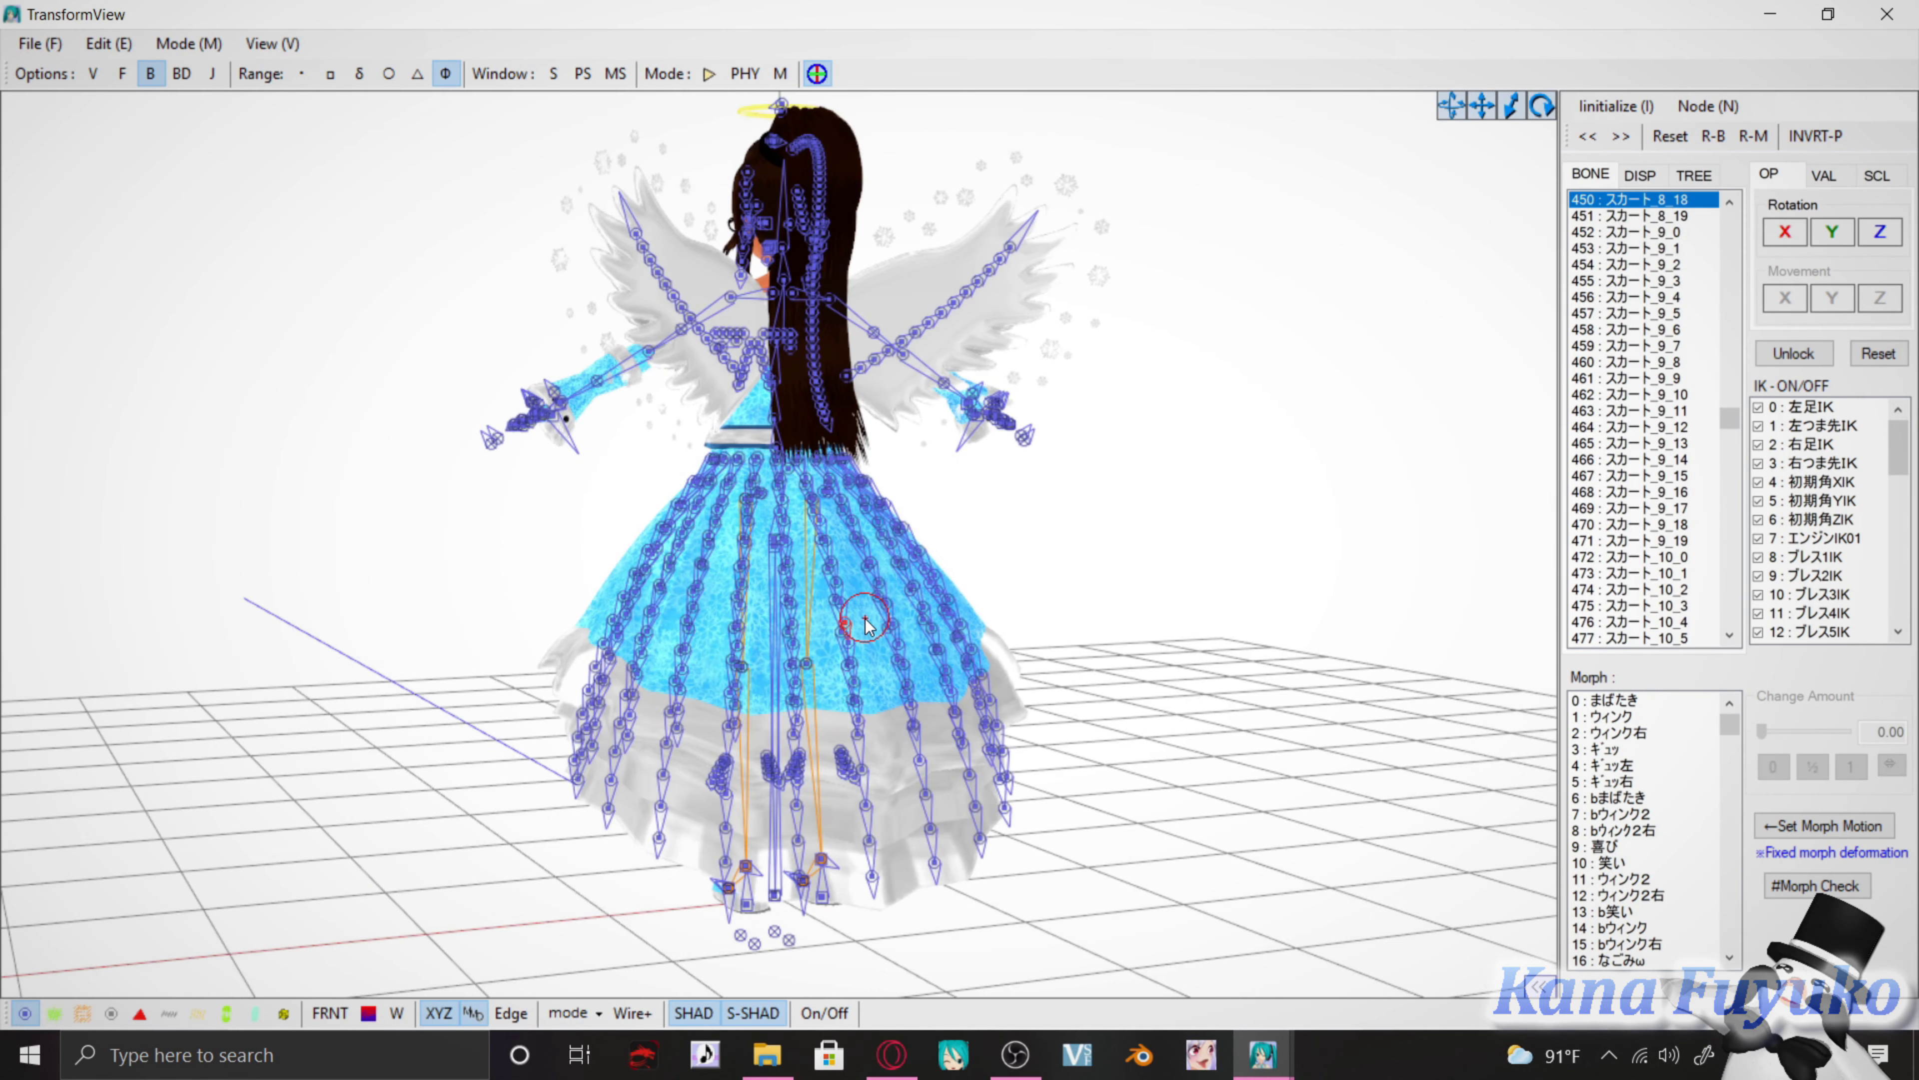
# Select the センター bone, start the physics simulation and move the bone sideways to test the hair, wings and skirt
pyautogui.click(829, 593)
pyautogui.moveTo(830, 595); pyautogui.dragTo(867, 181, button='right')
pyautogui.click(776, 560)
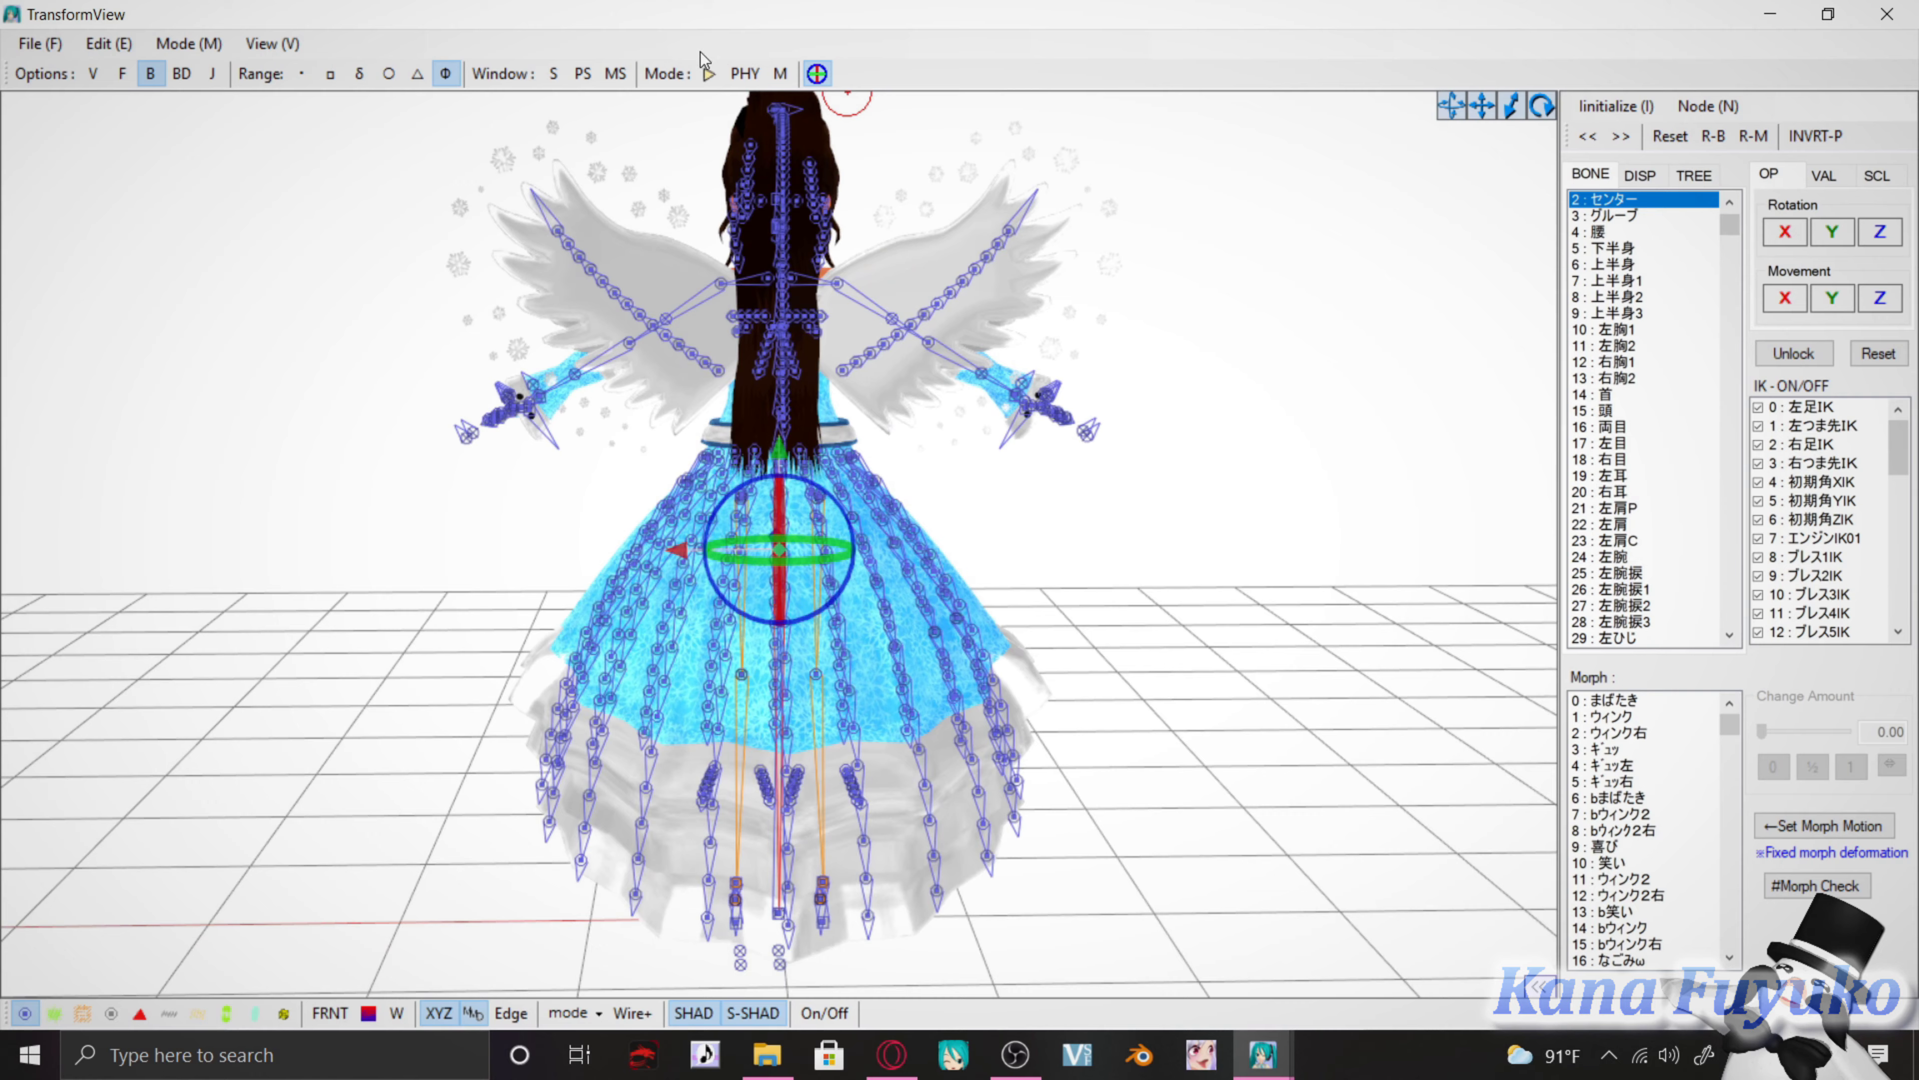
pyautogui.click(708, 74)
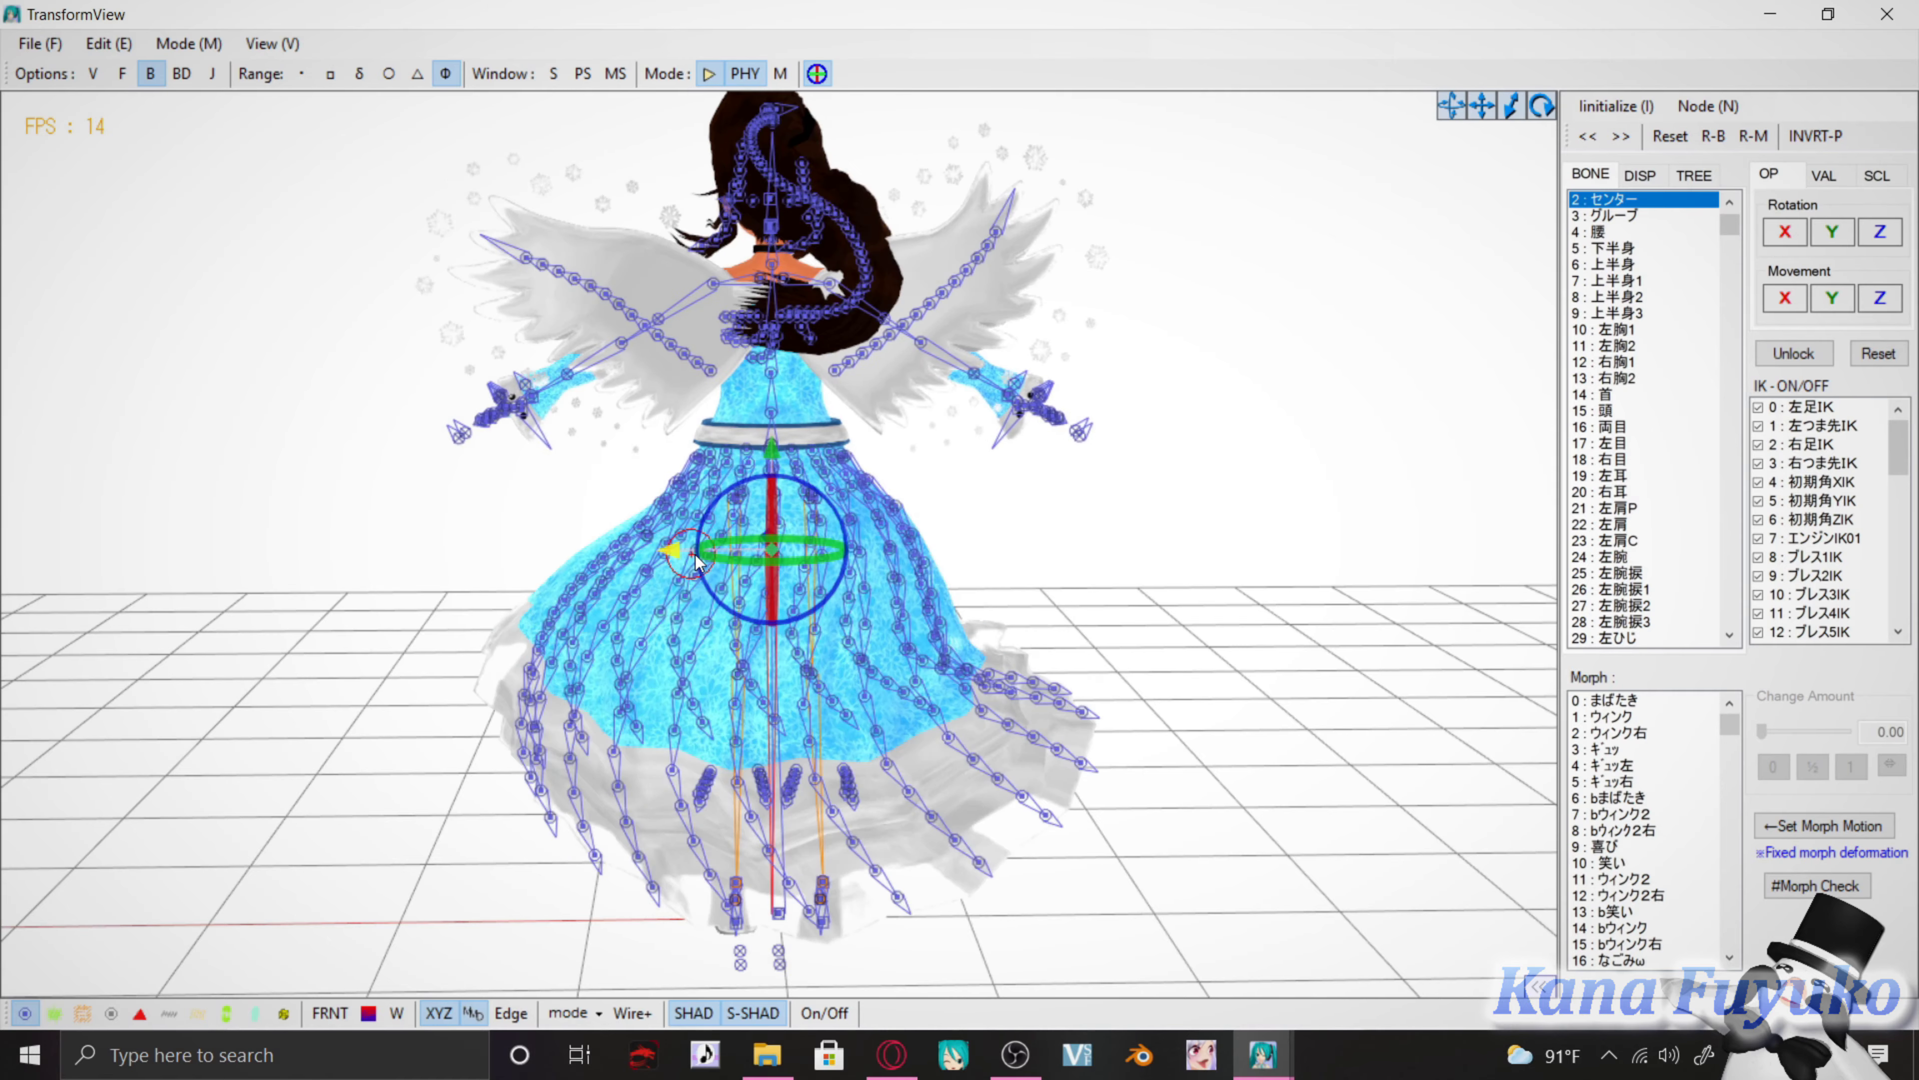
pyautogui.moveTo(610, 556); pyautogui.dragTo(681, 566)
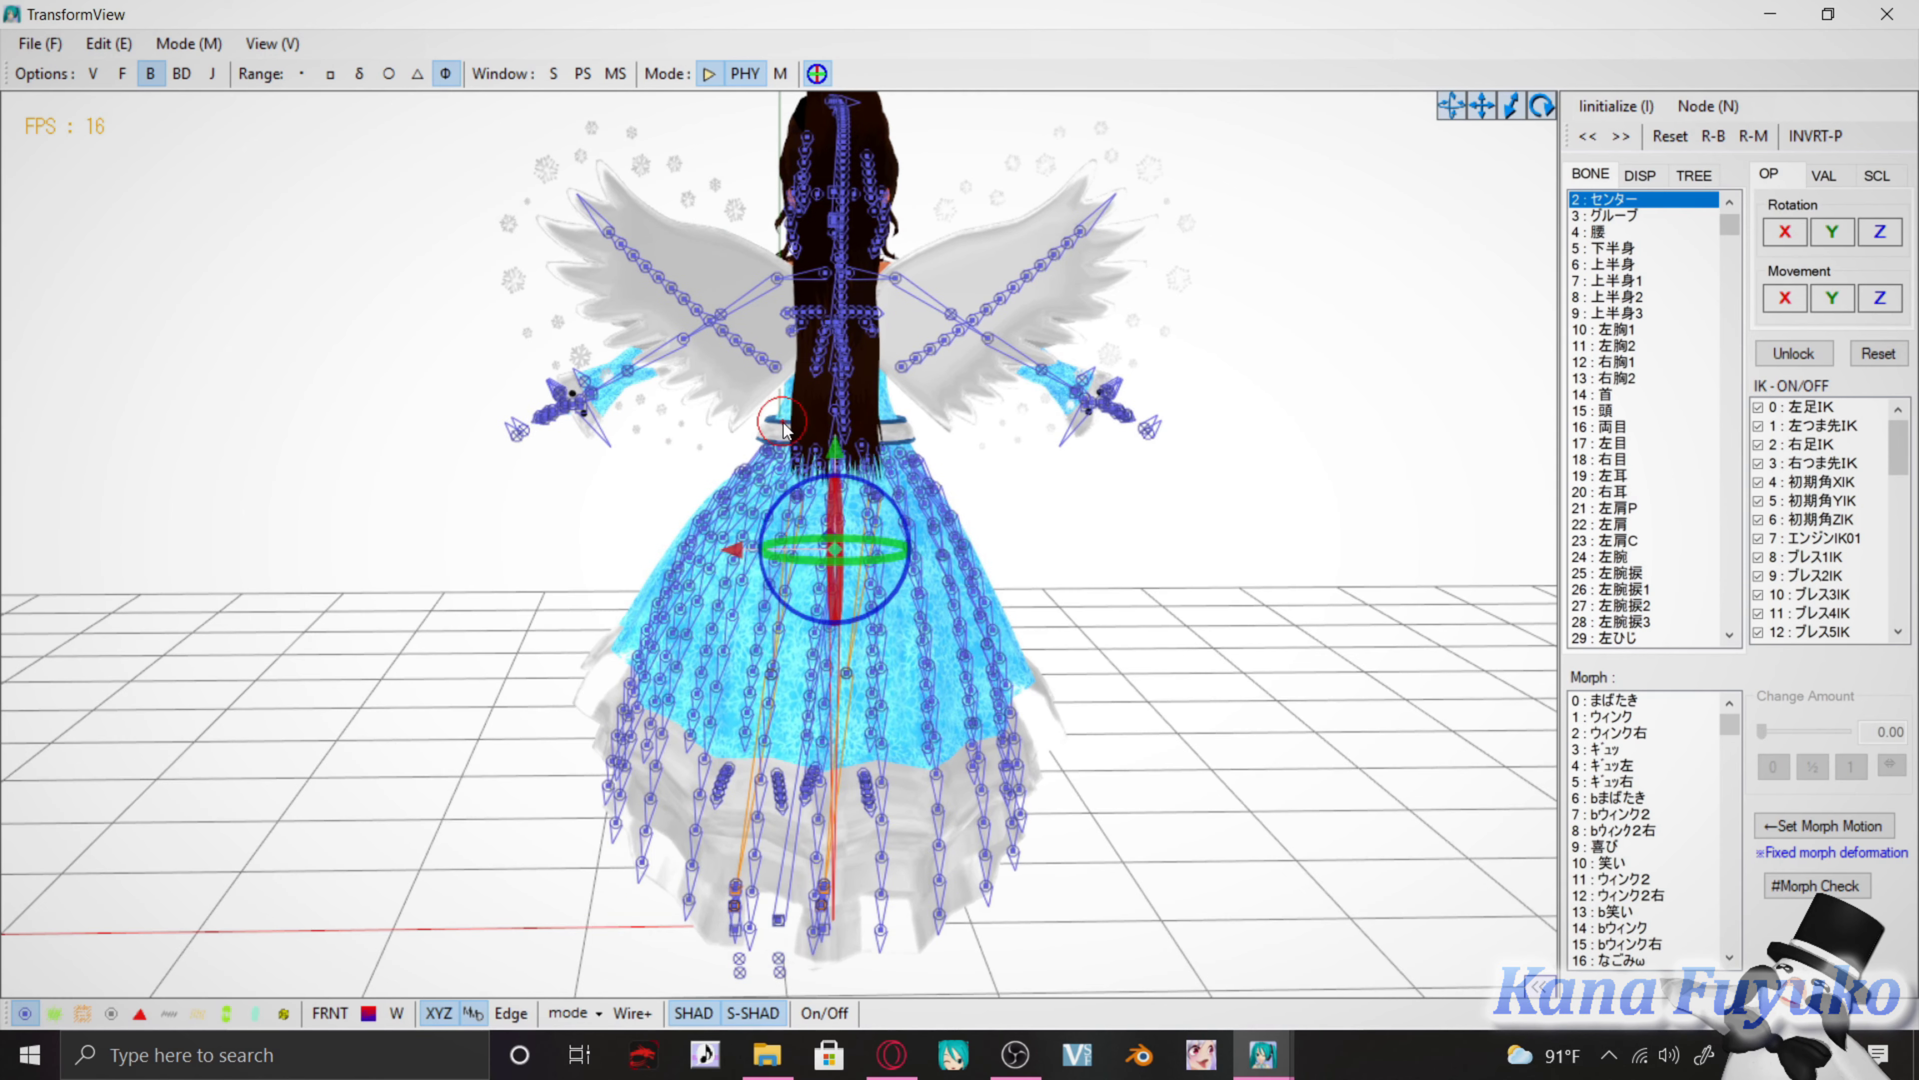
pyautogui.moveTo(918, 251); pyautogui.dragTo(514, 242, button='right')
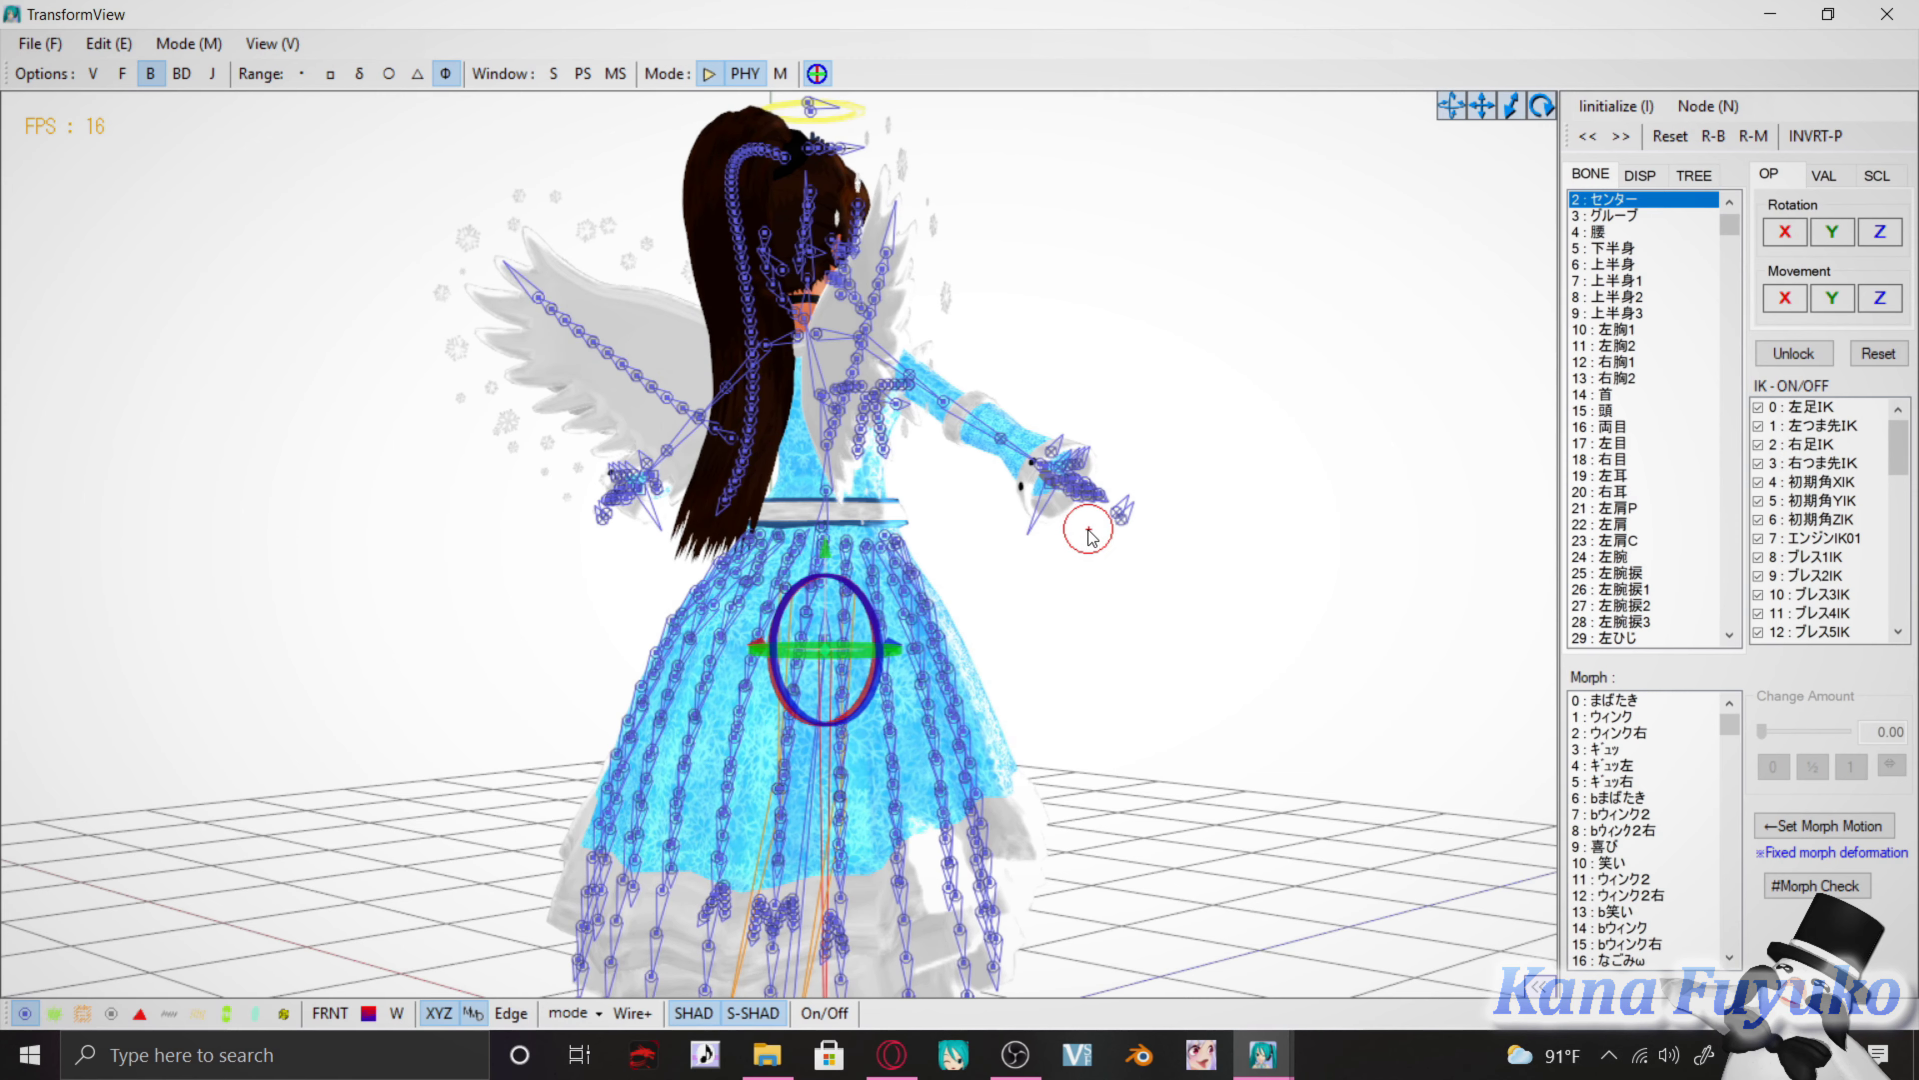
# Show the rigid bodies over the model from the front, hide them again and close the Transform View
pyautogui.press('2')
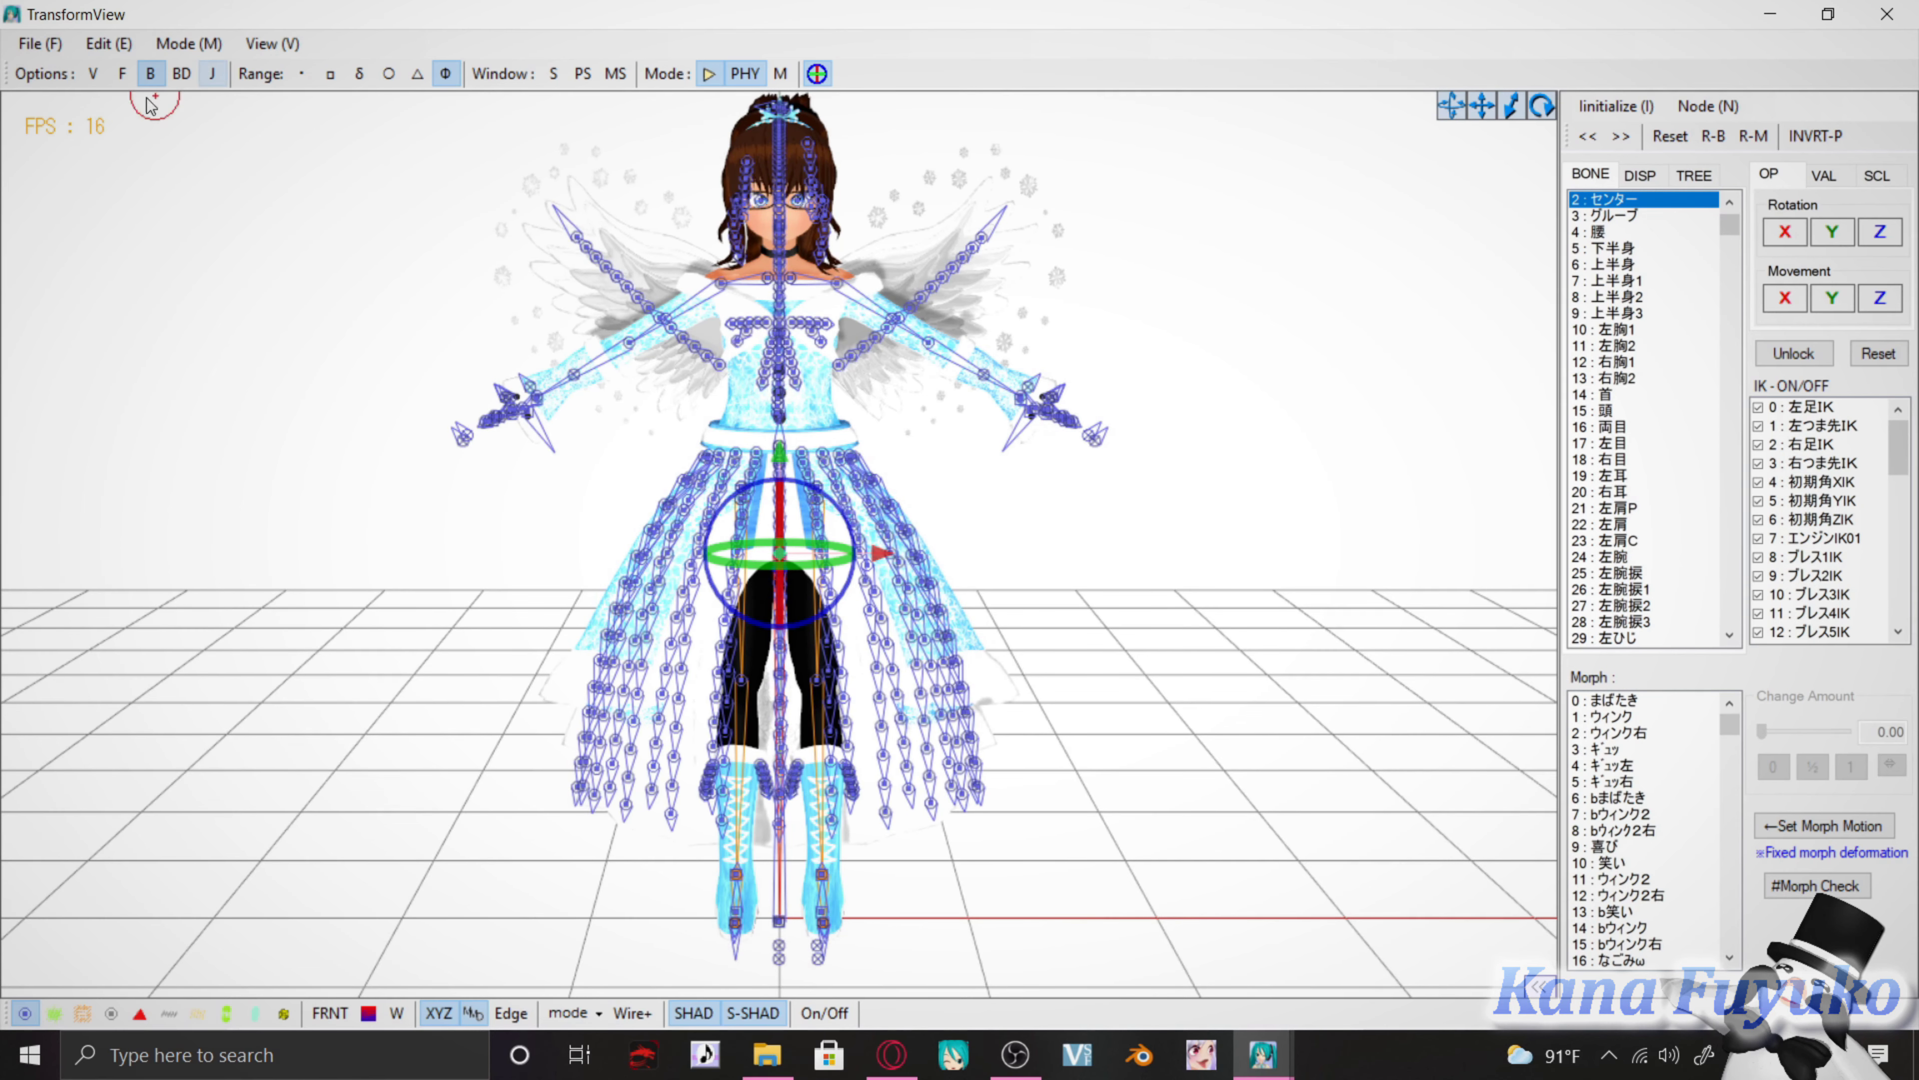
pyautogui.click(194, 74)
pyautogui.moveTo(553, 331)
pyautogui.mouseDown(button='right')
pyautogui.moveTo(628, 332)
pyautogui.moveTo(472, 334)
pyautogui.moveTo(578, 340)
pyautogui.mouseUp(button='right')
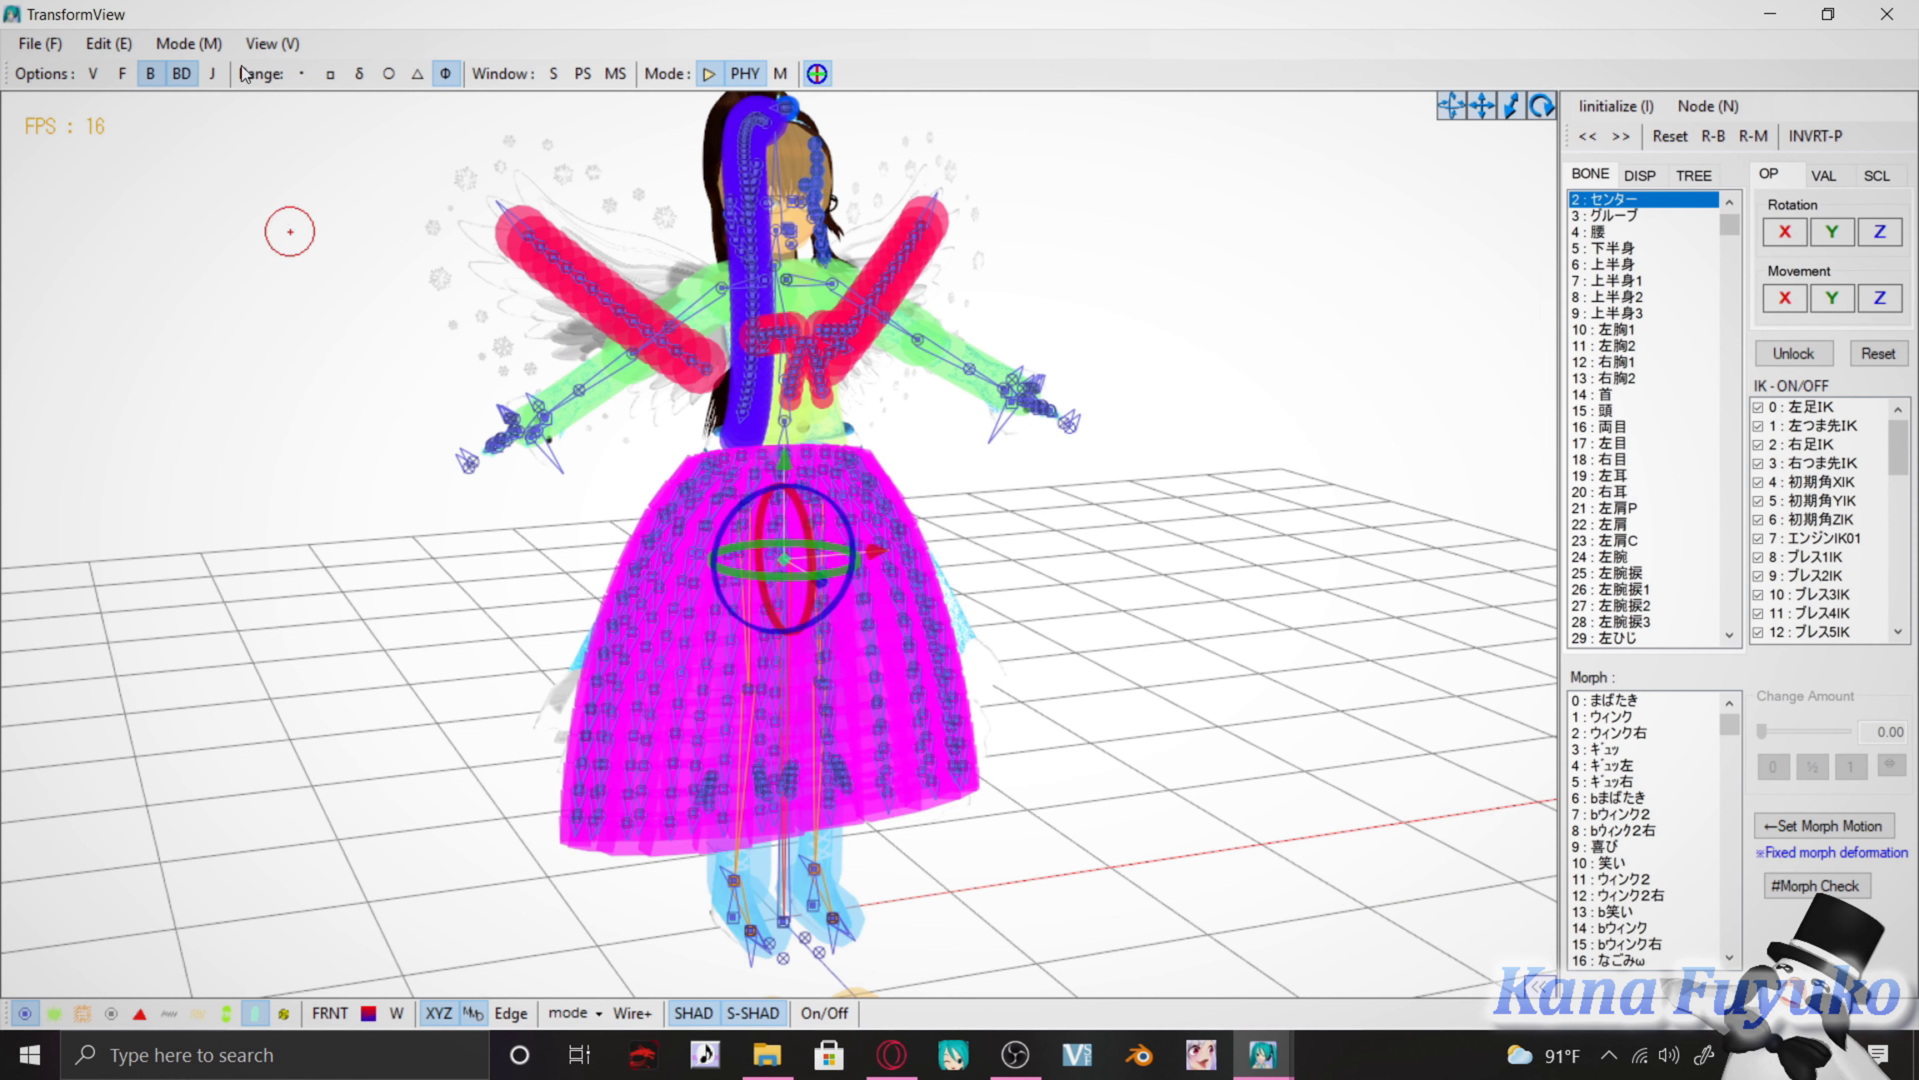
pyautogui.click(184, 75)
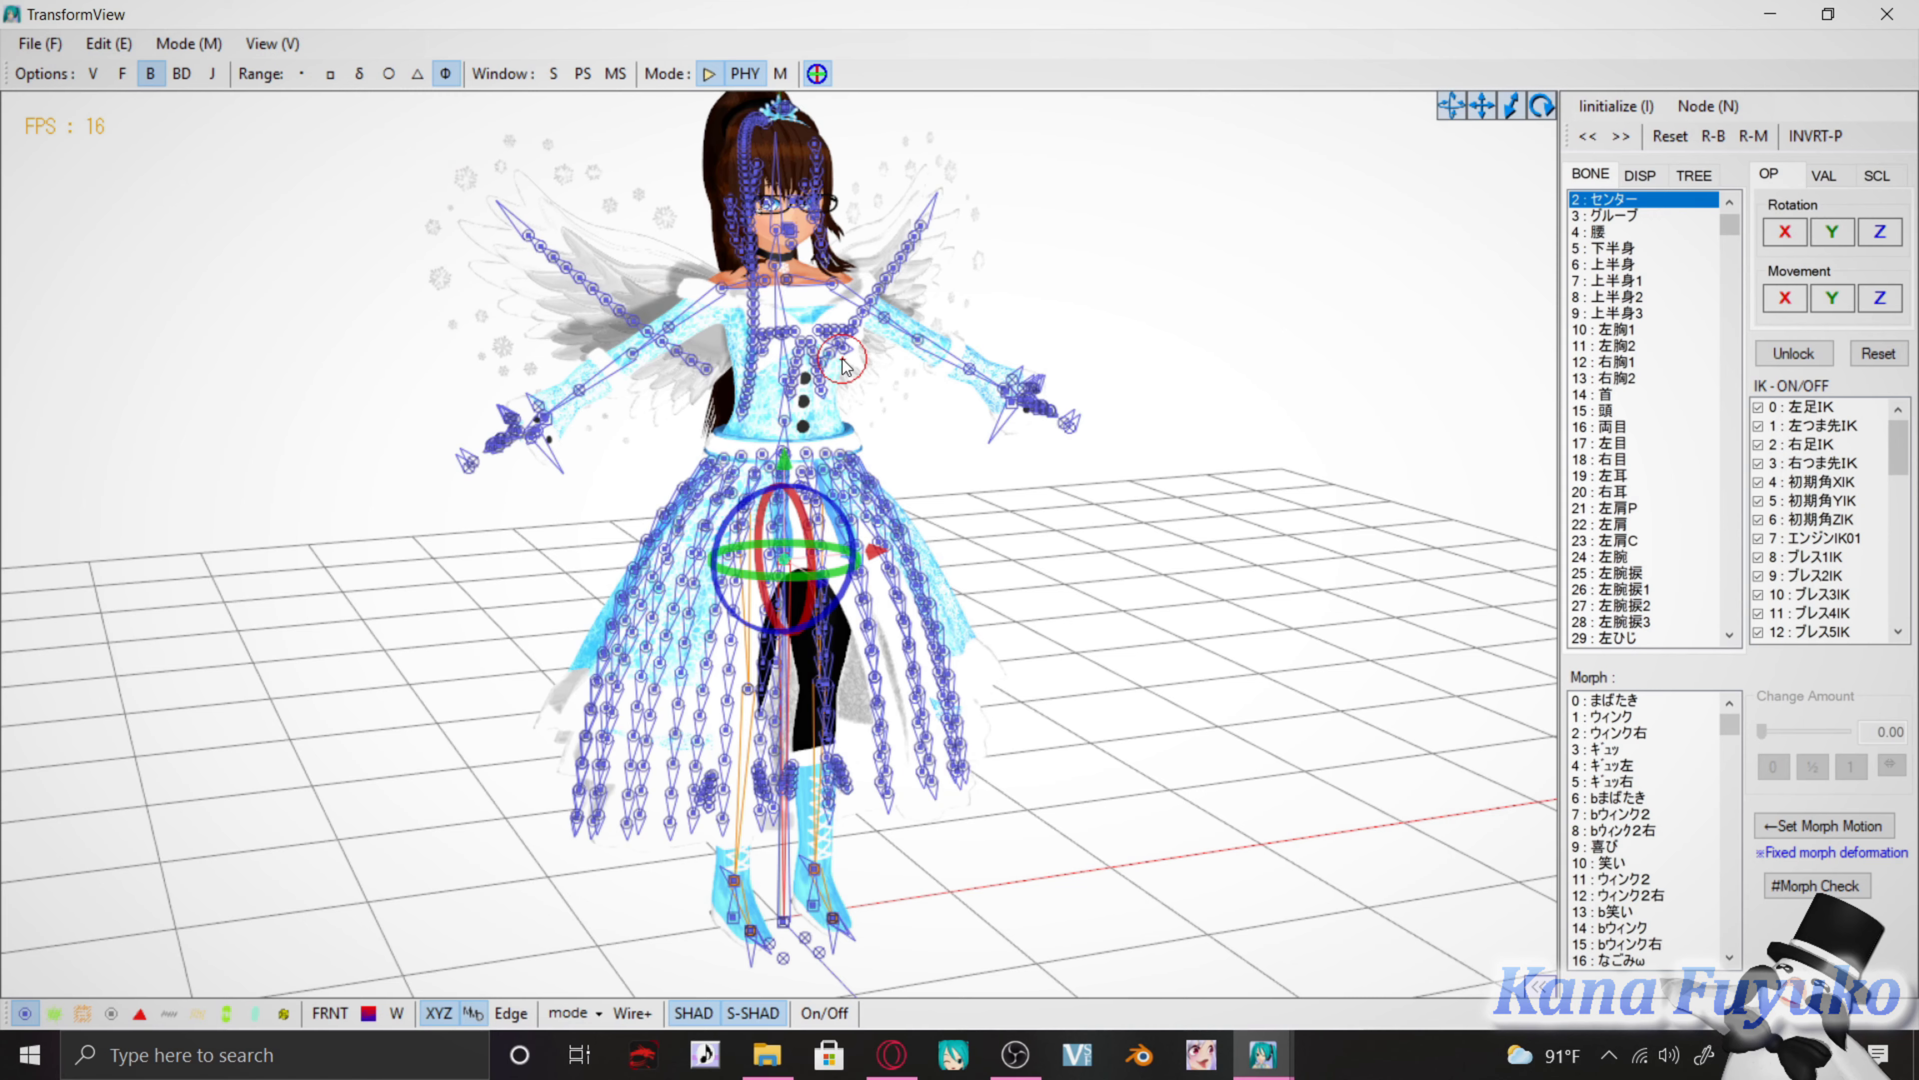
pyautogui.moveTo(960, 347); pyautogui.dragTo(960, 465, button='right')
pyautogui.press('F2')
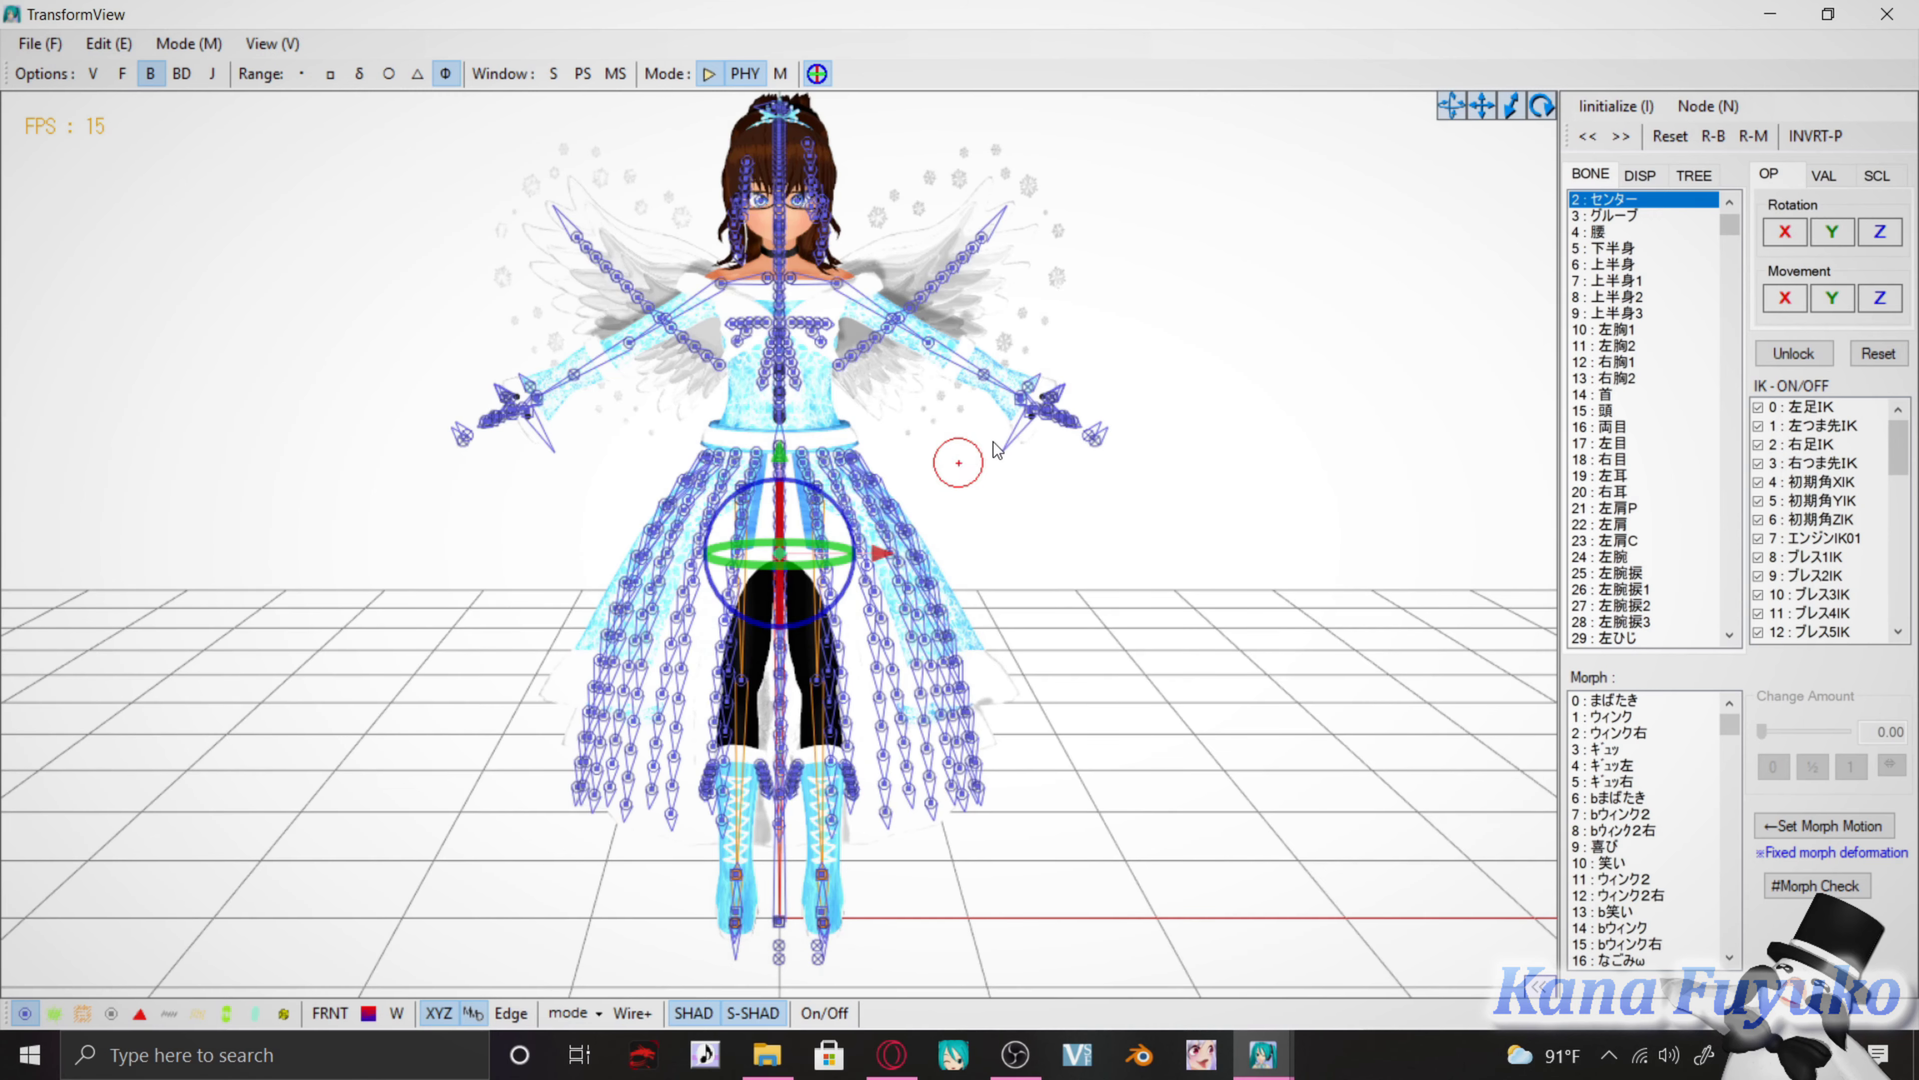
pyautogui.click(1887, 14)
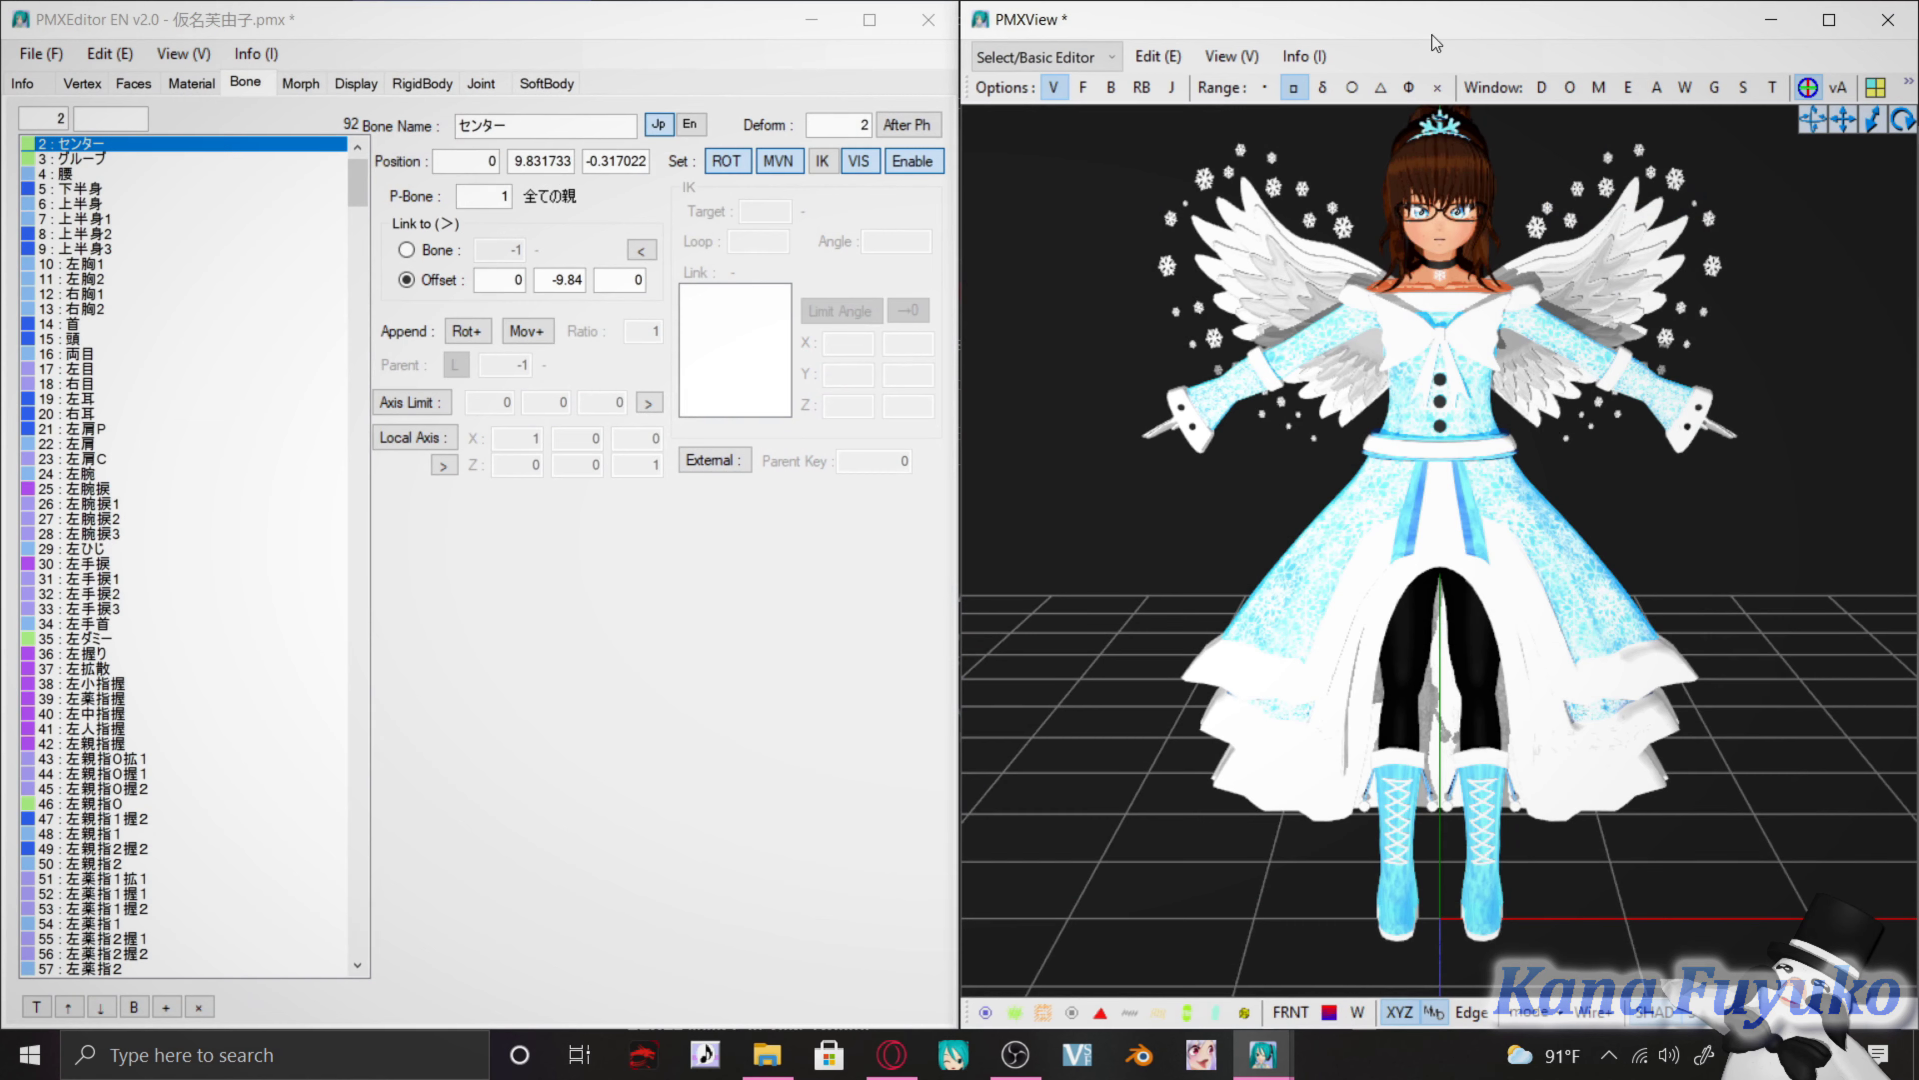
# Open material masking in the model view, hide all materials and show only 37: ポニーテール
pyautogui.moveTo(1449, 468); pyautogui.dragTo(1481, 358, button='right')
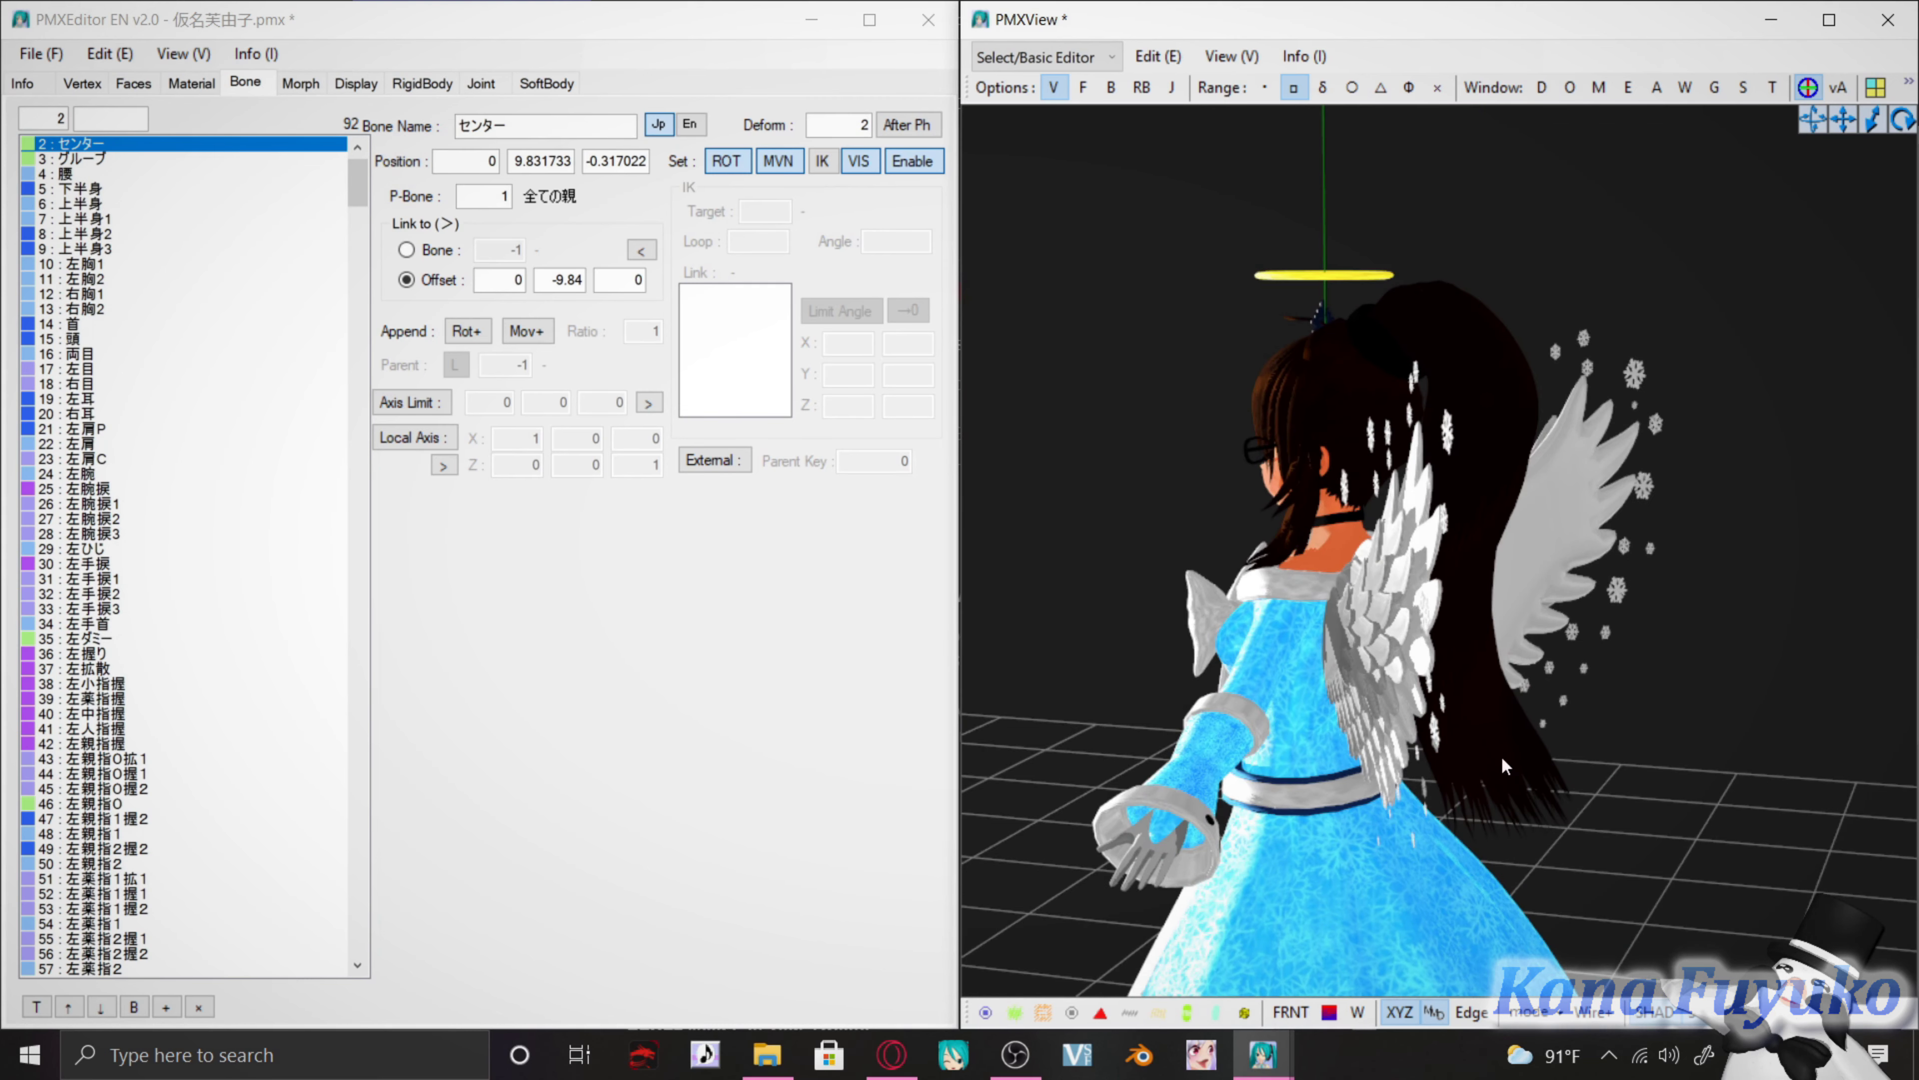
pyautogui.click(1598, 87)
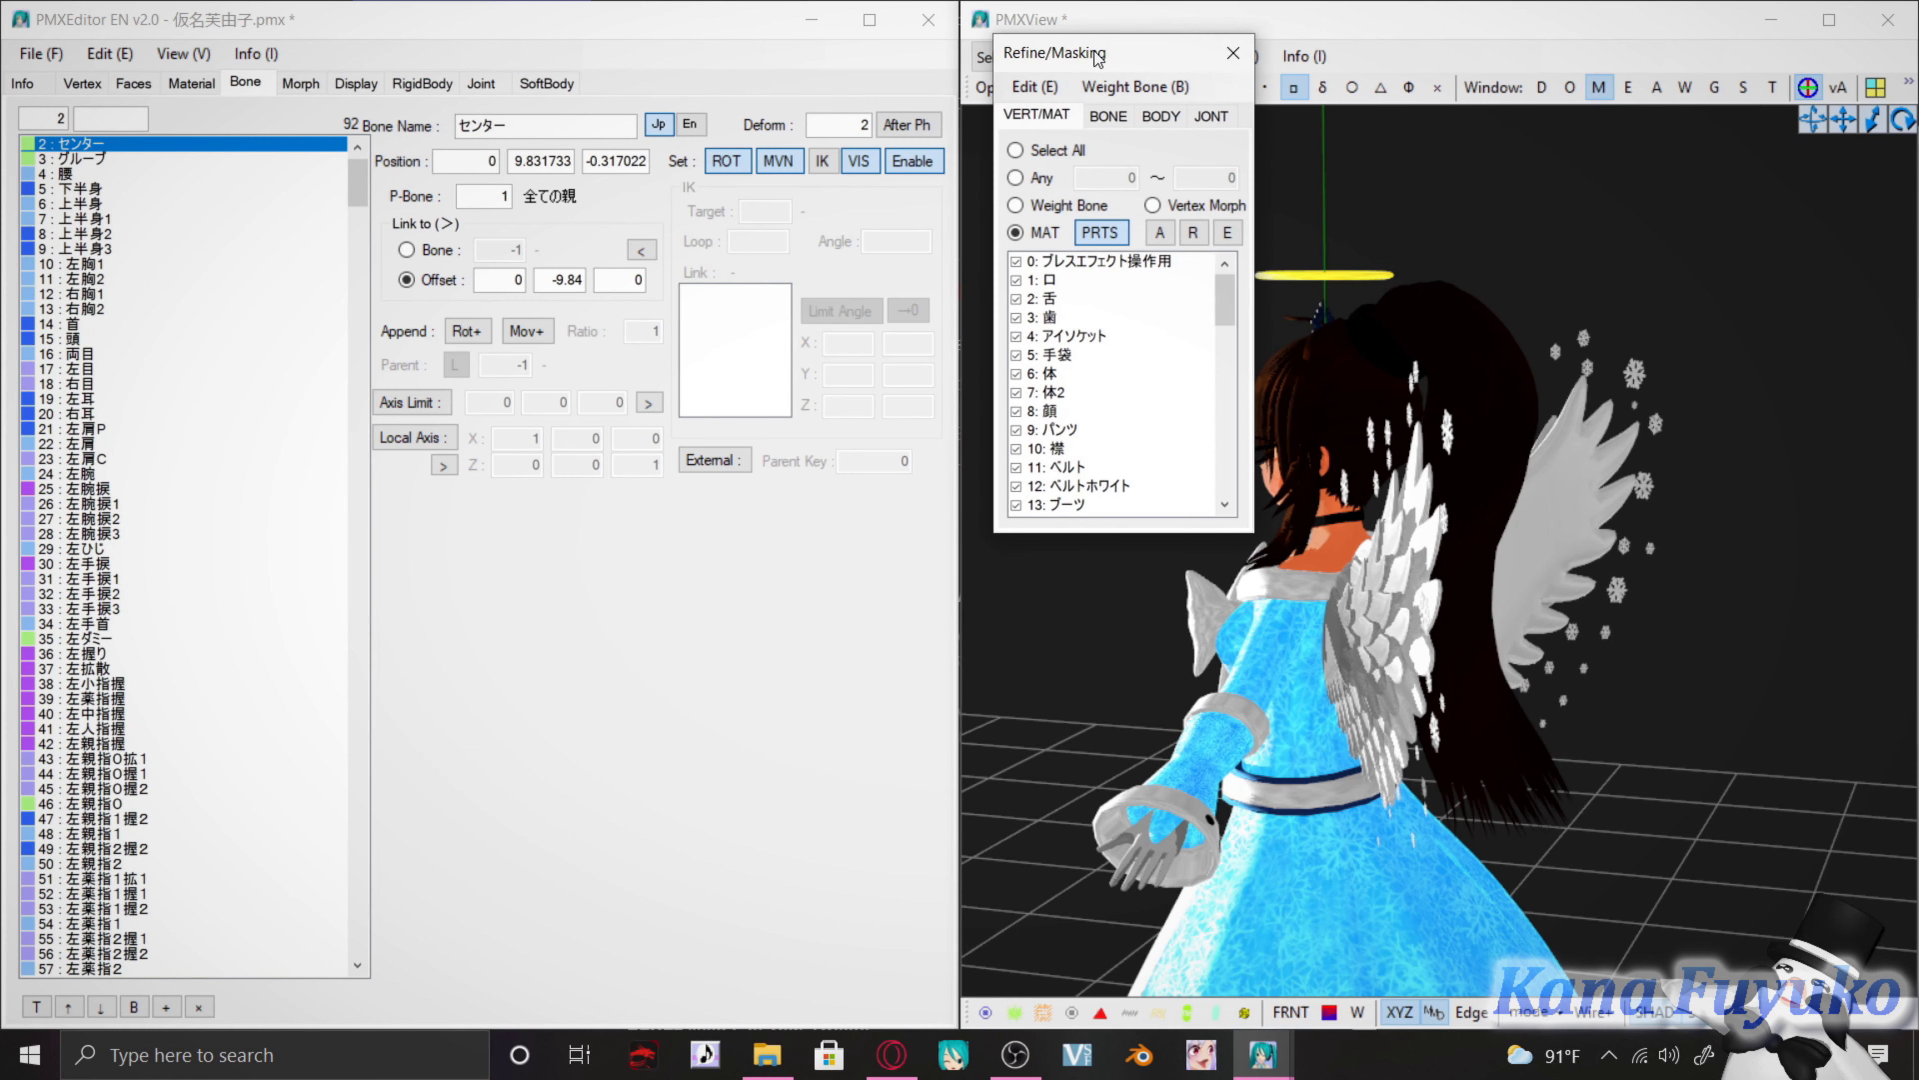
pyautogui.moveTo(1098, 58); pyautogui.dragTo(898, 149)
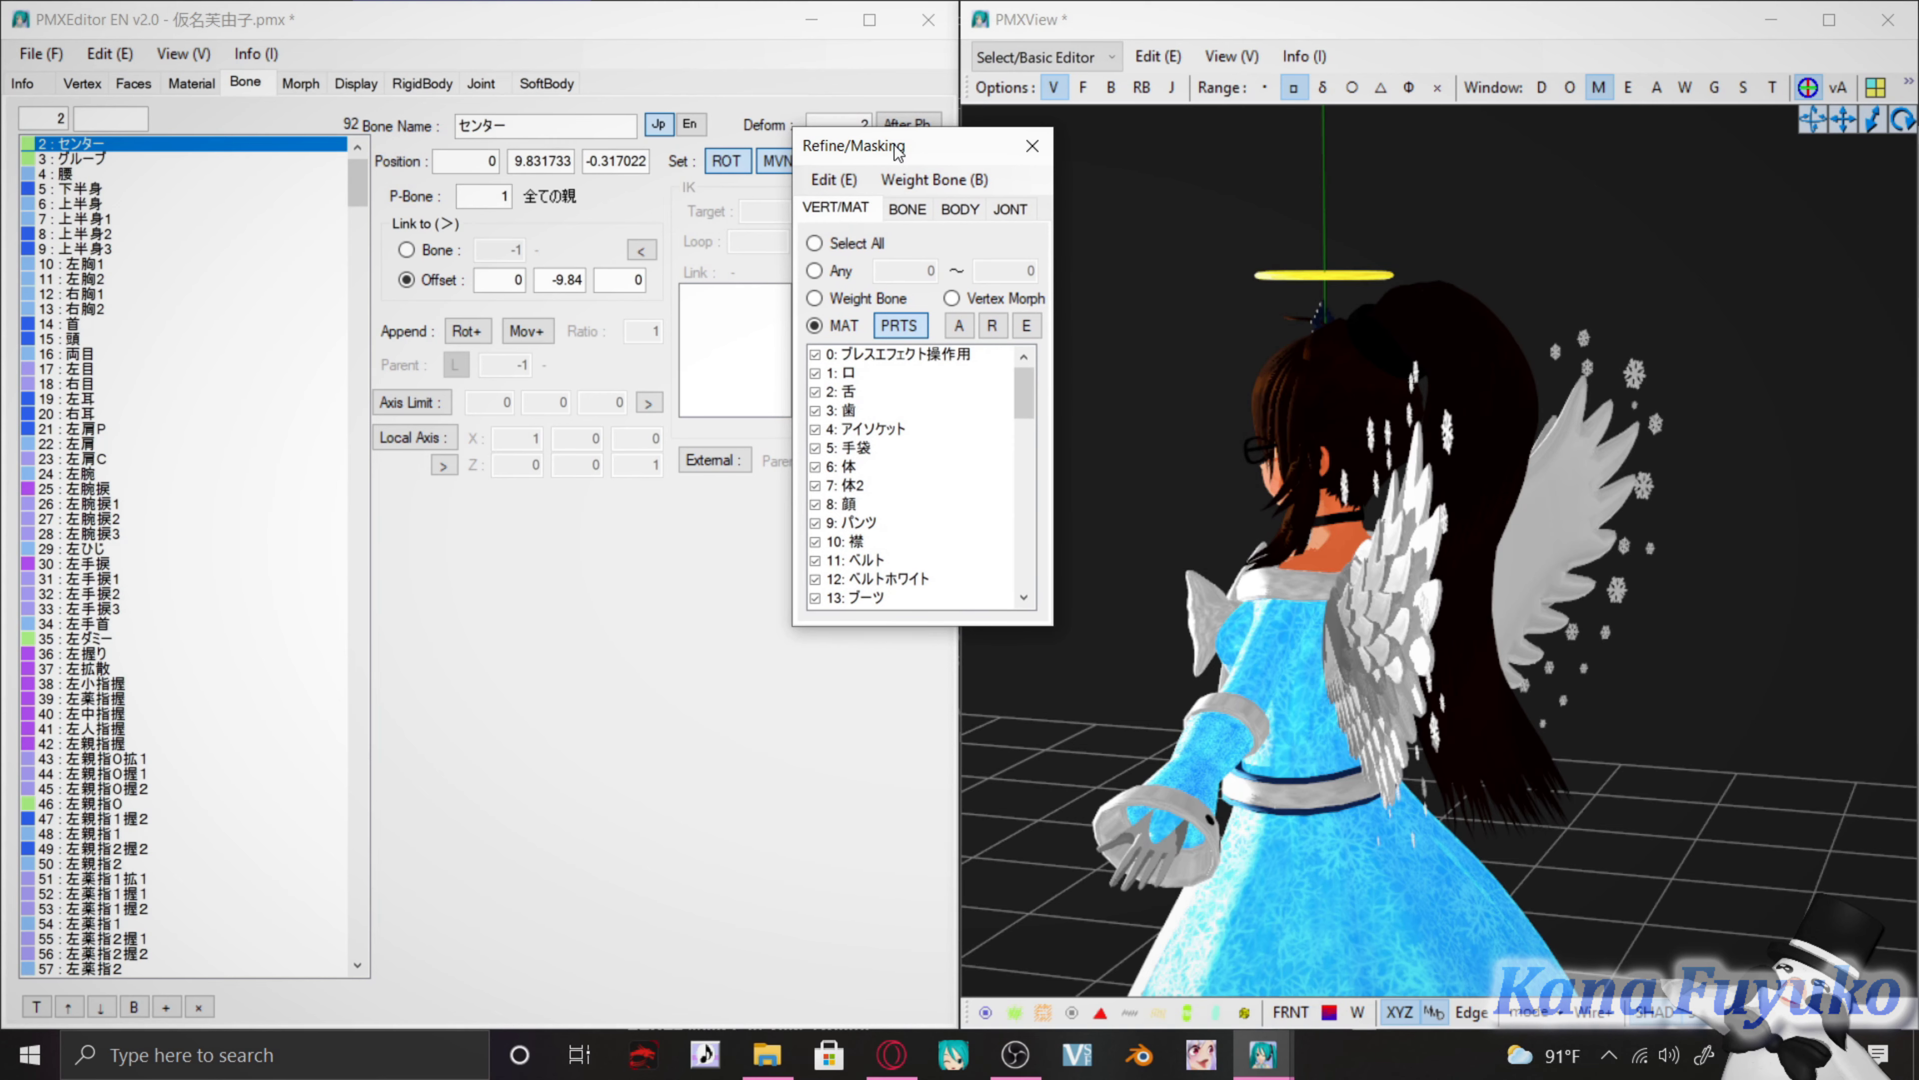
pyautogui.click(992, 325)
pyautogui.scroll(-3, 1012, 397)
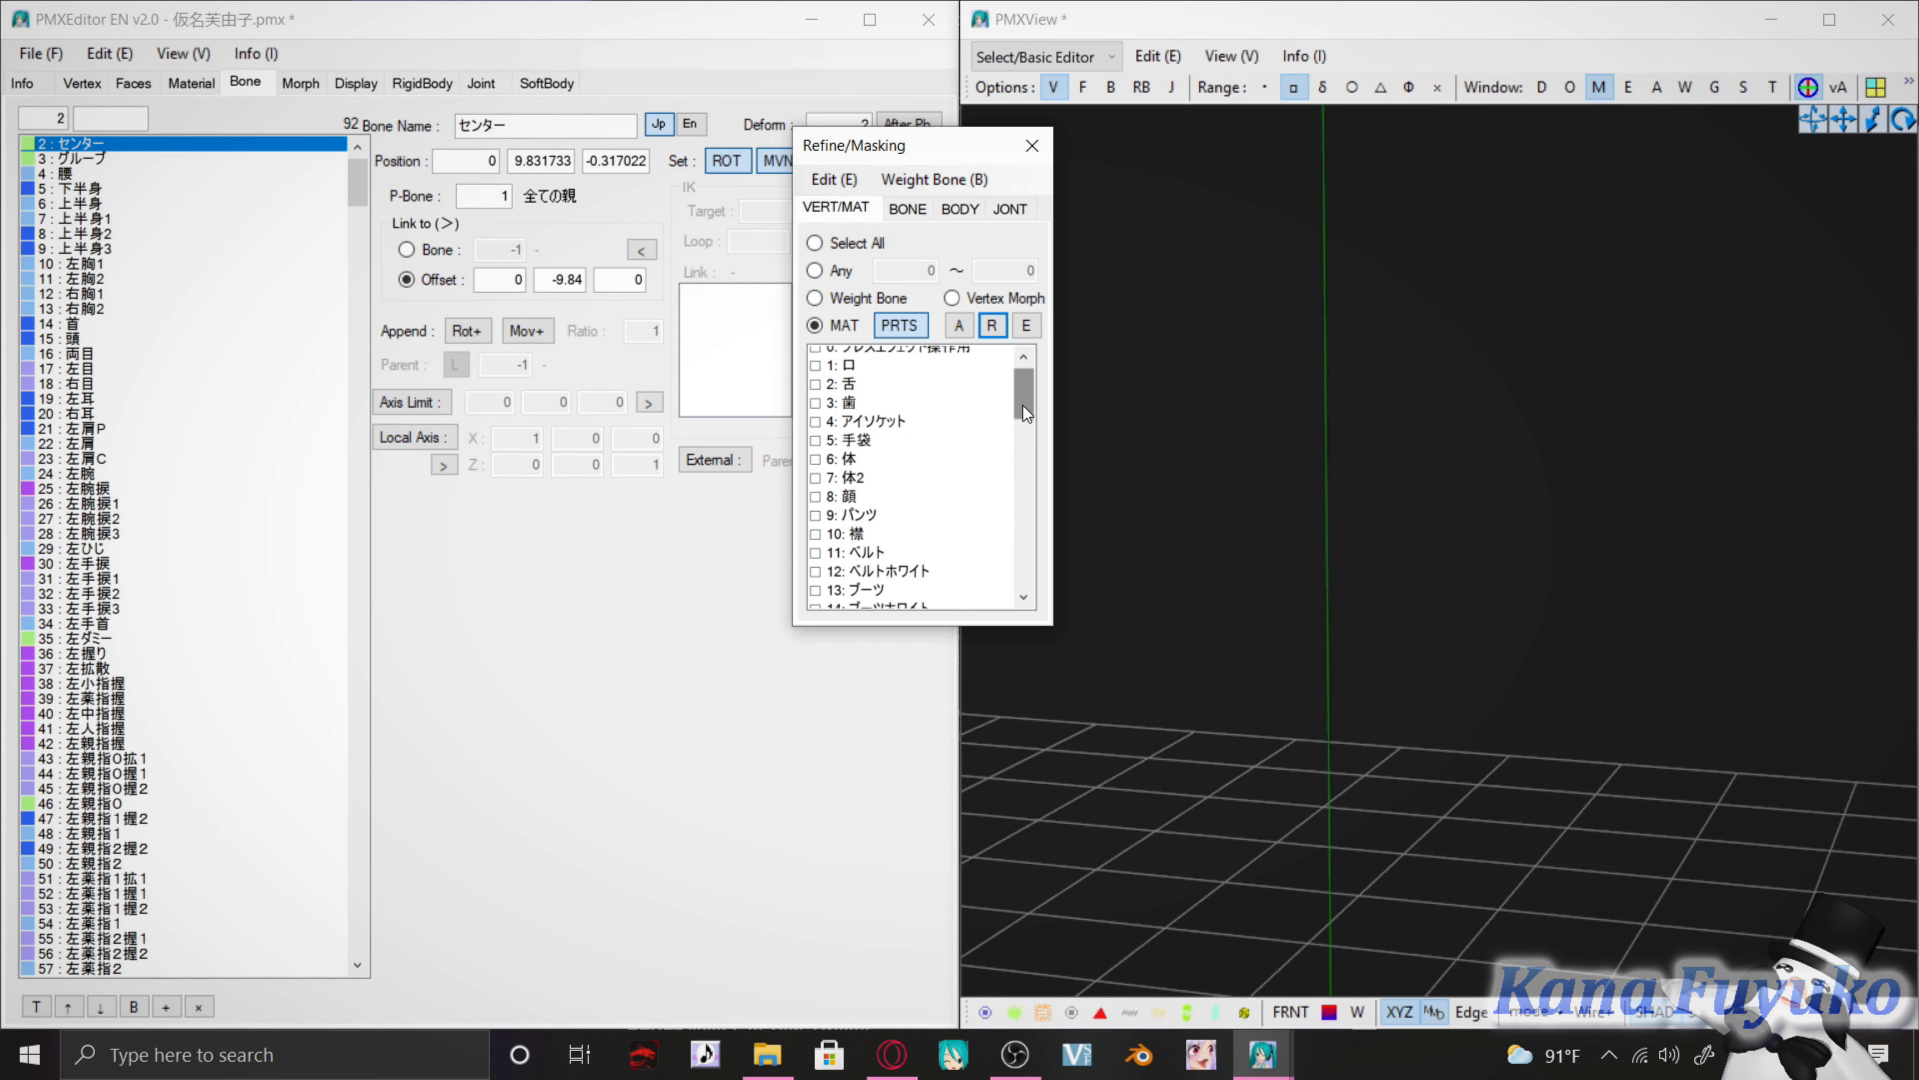
pyautogui.click(890, 505)
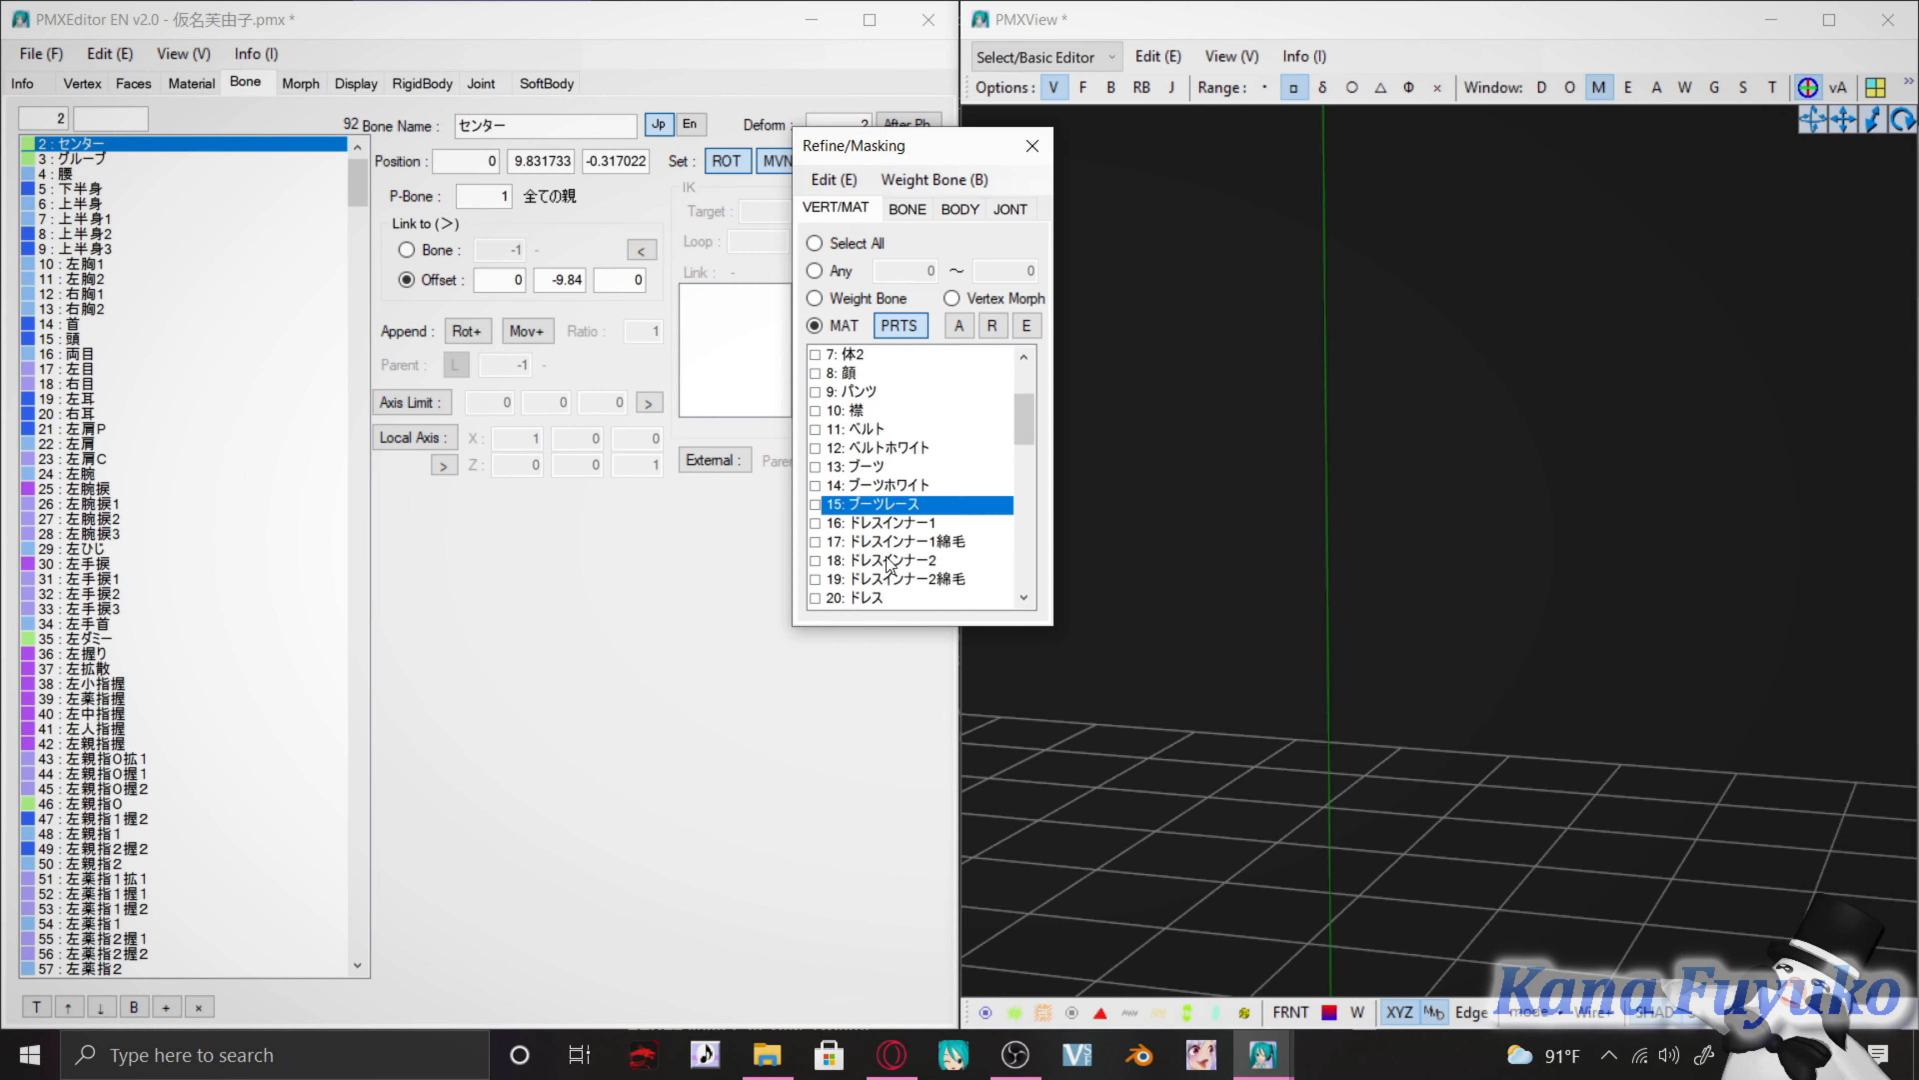
pyautogui.scroll(-2, 889, 516)
pyautogui.scroll(-6, 889, 522)
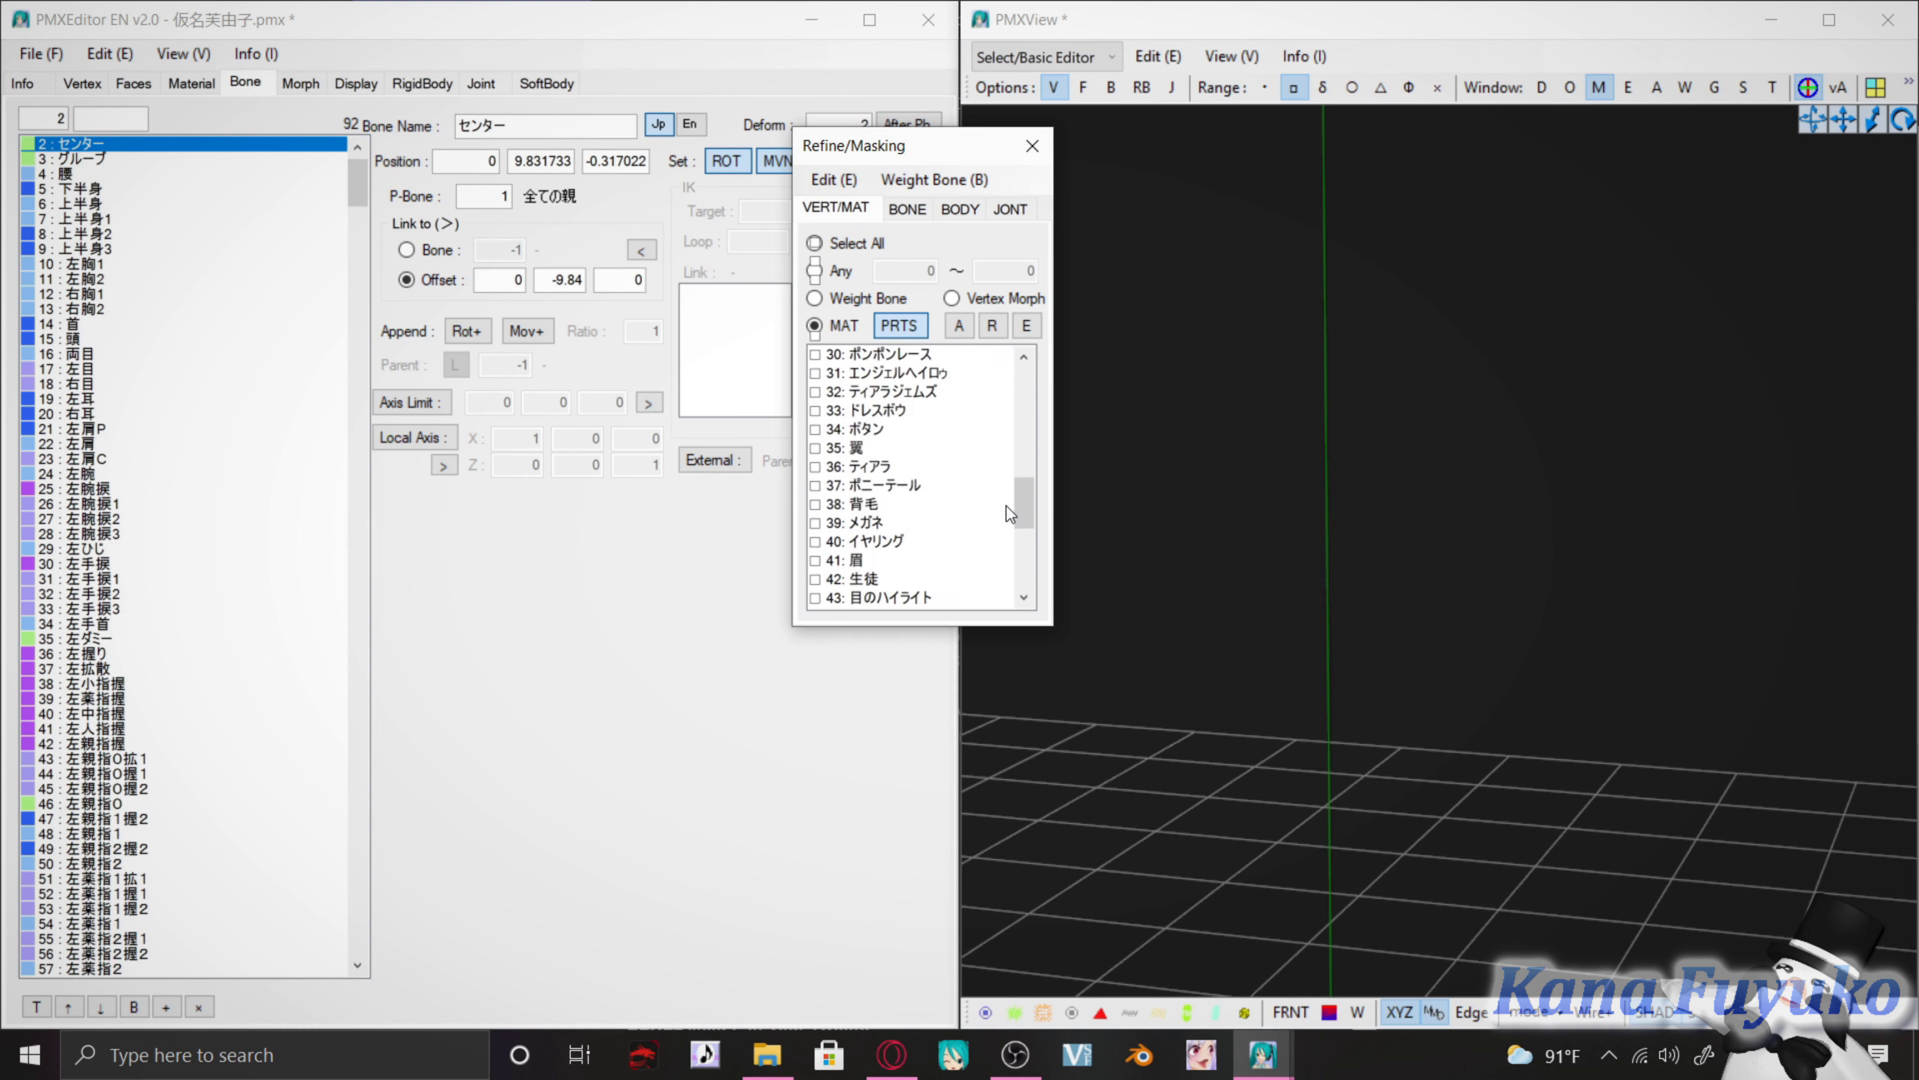
pyautogui.click(909, 488)
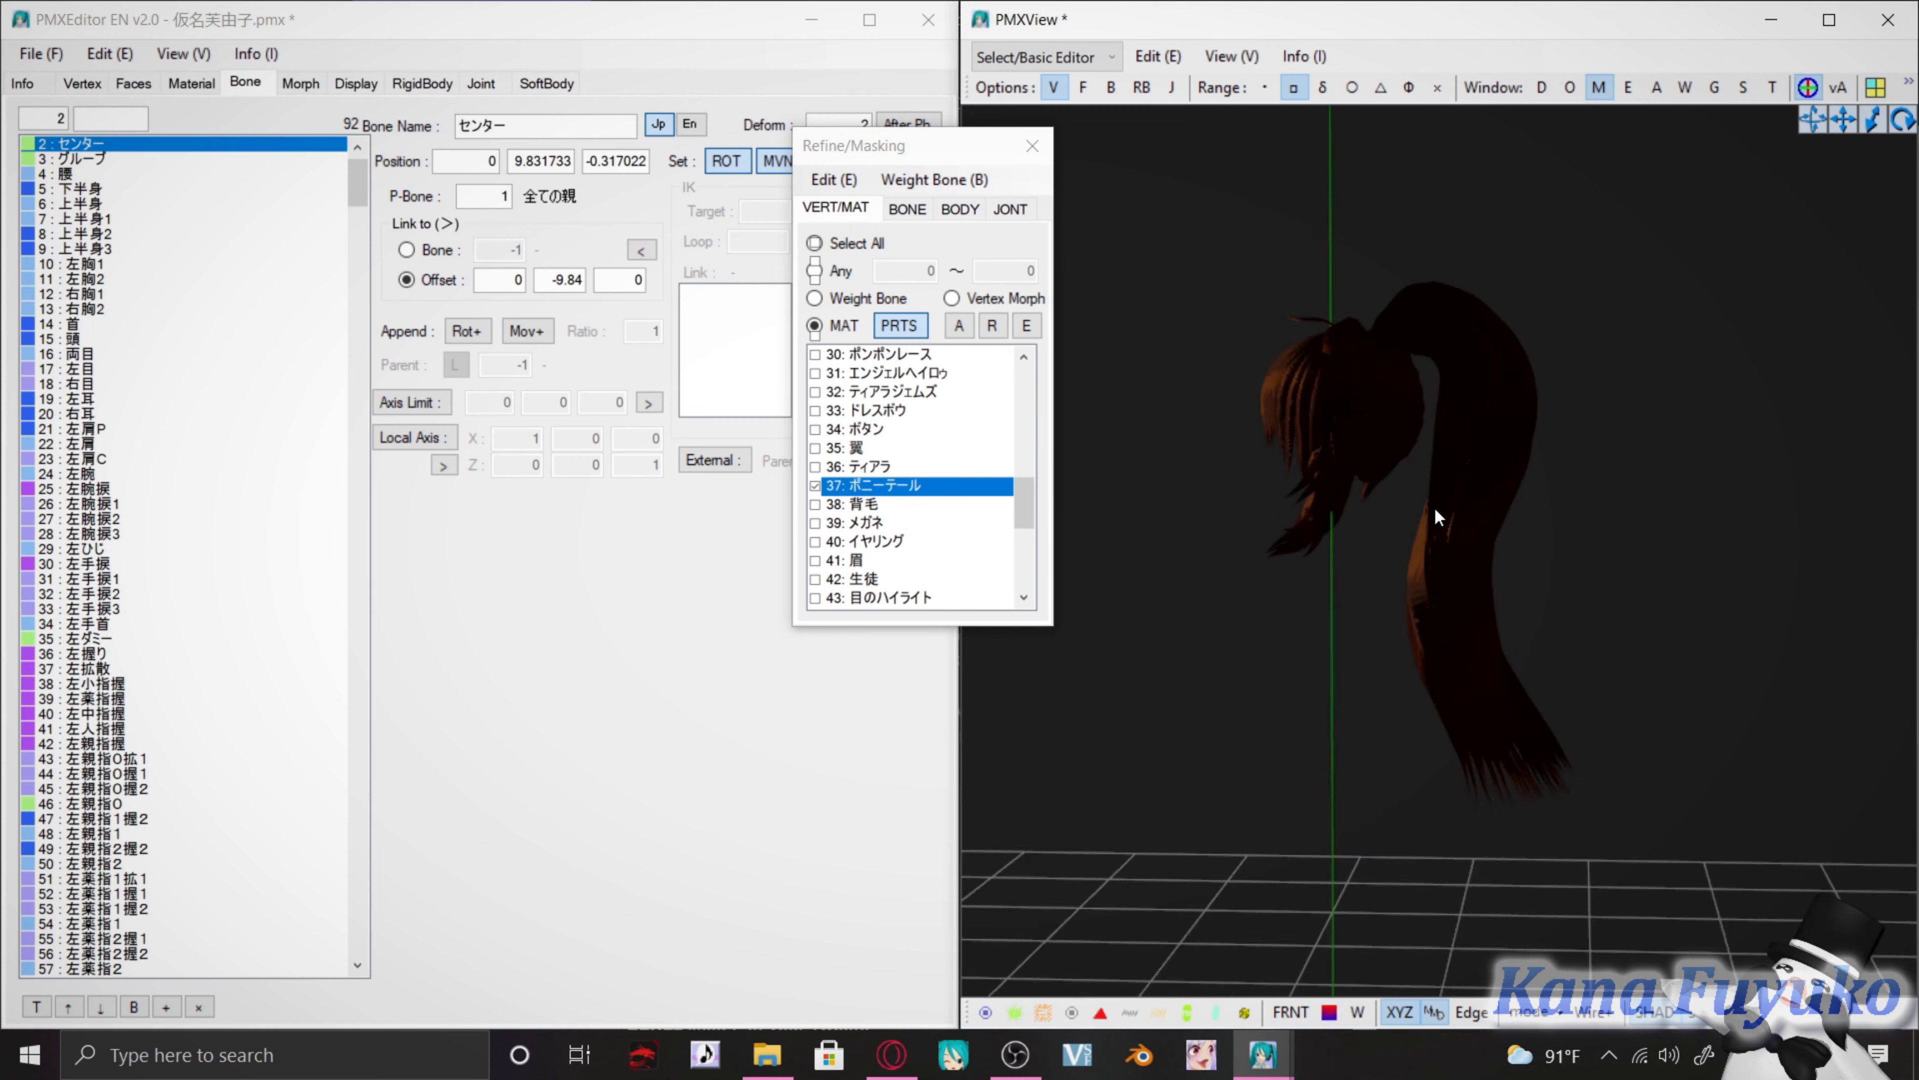
# Reopen the material masking window and display the vertices of the isolated hair in a side view
pyautogui.click(1033, 145)
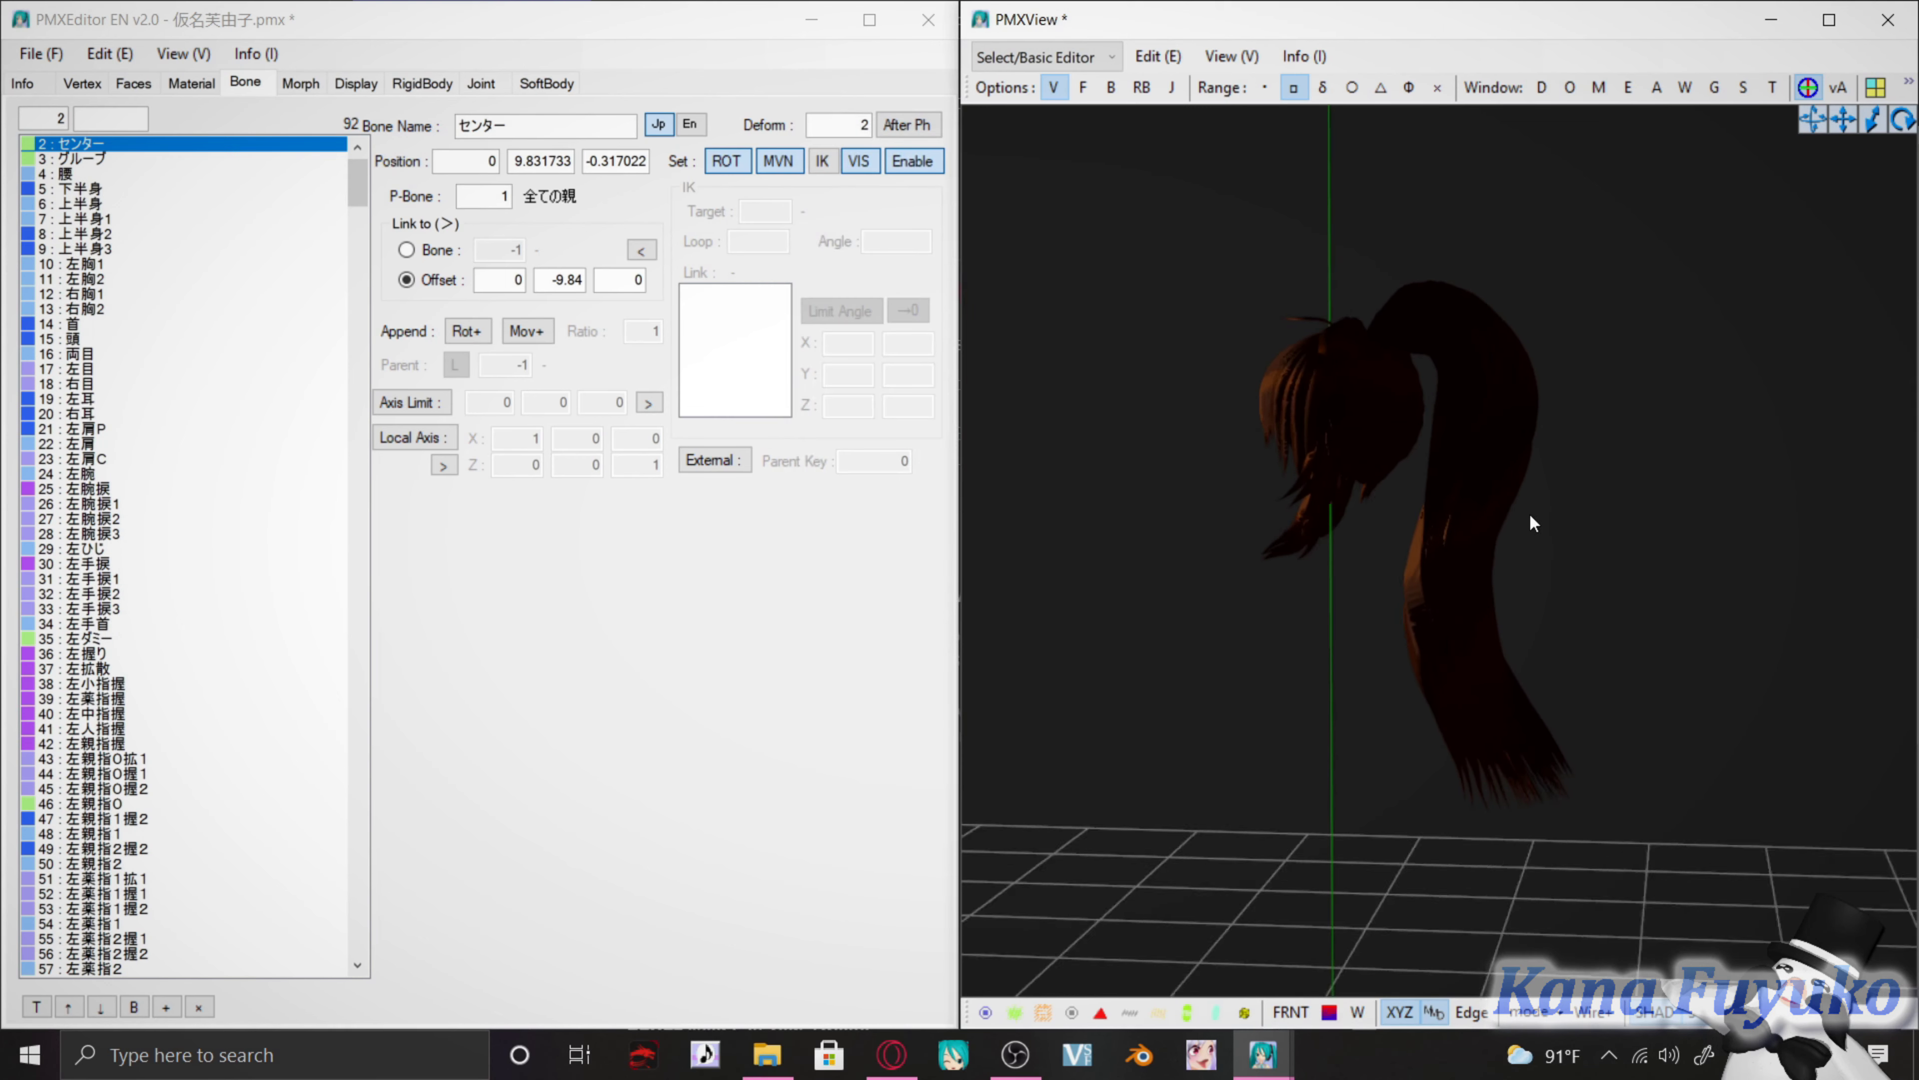
pyautogui.click(1598, 87)
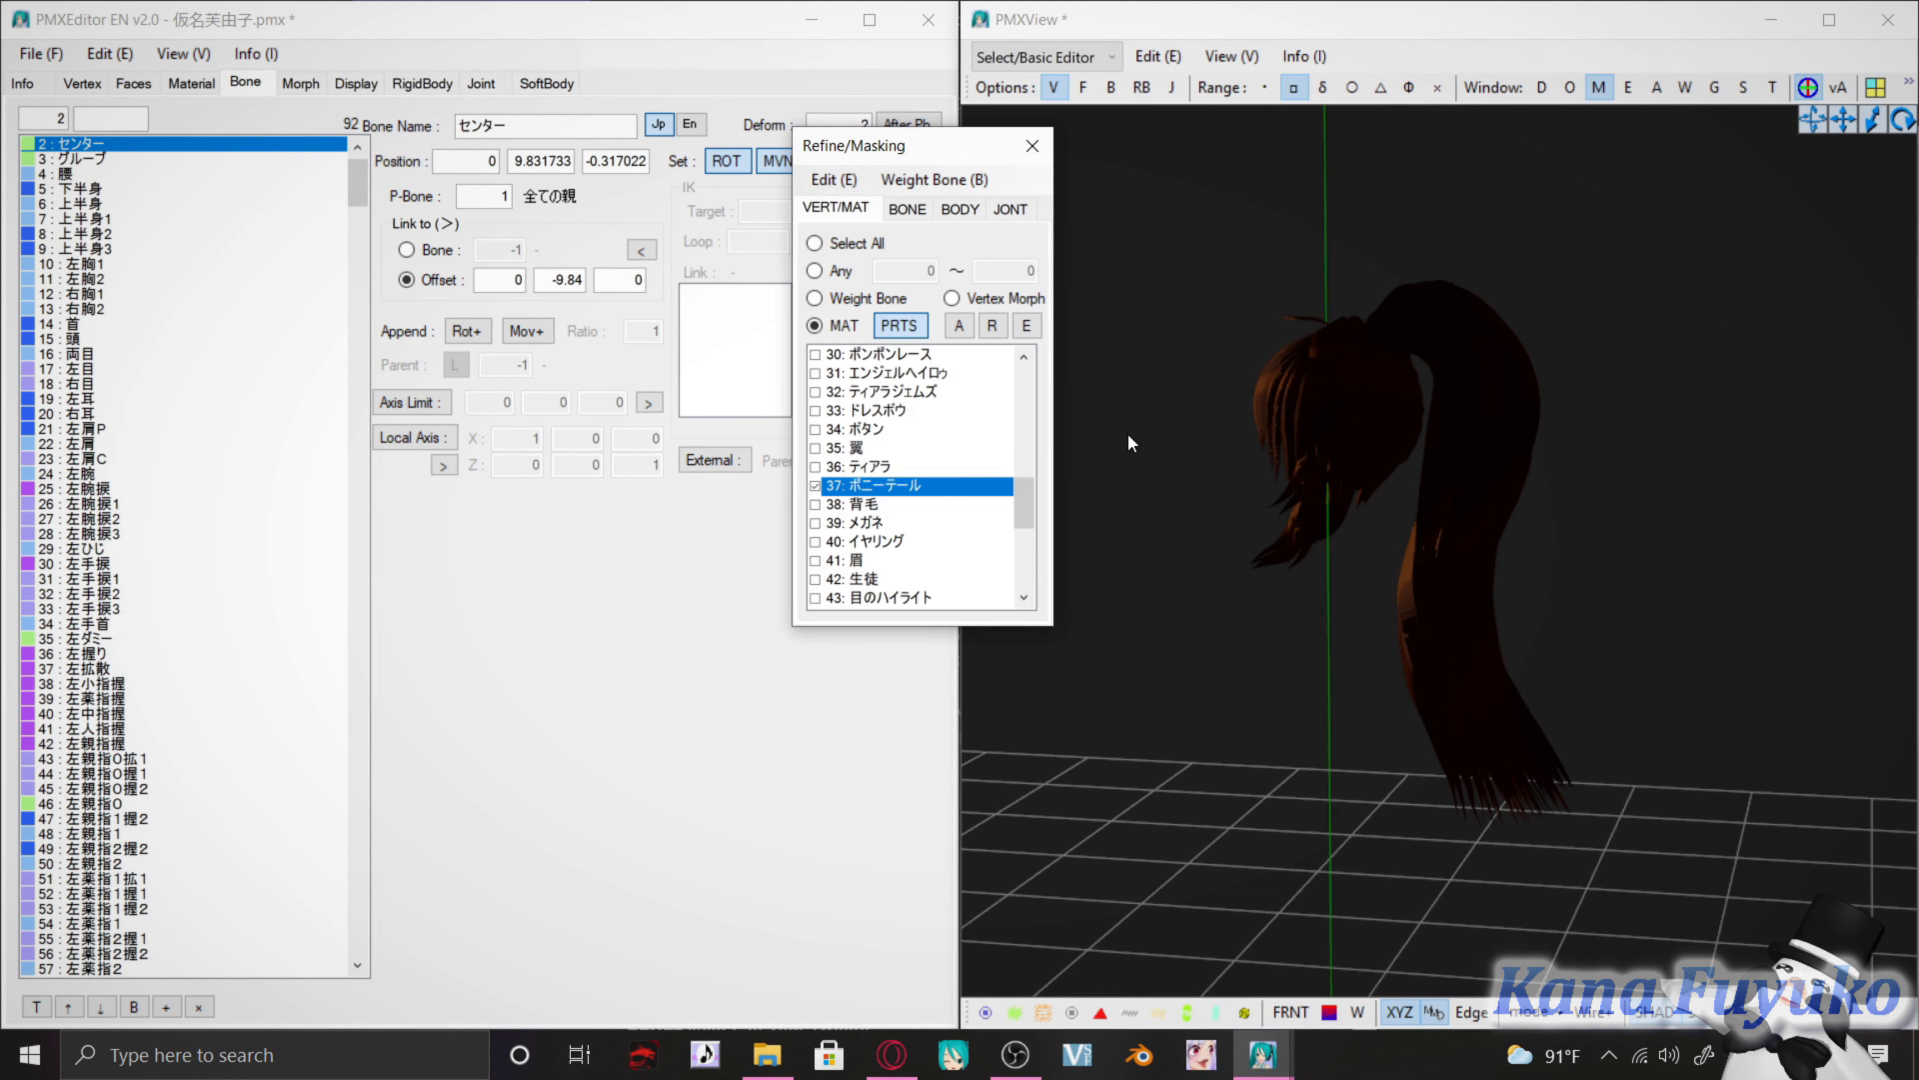
pyautogui.moveTo(1187, 491); pyautogui.dragTo(1302, 475, button='right')
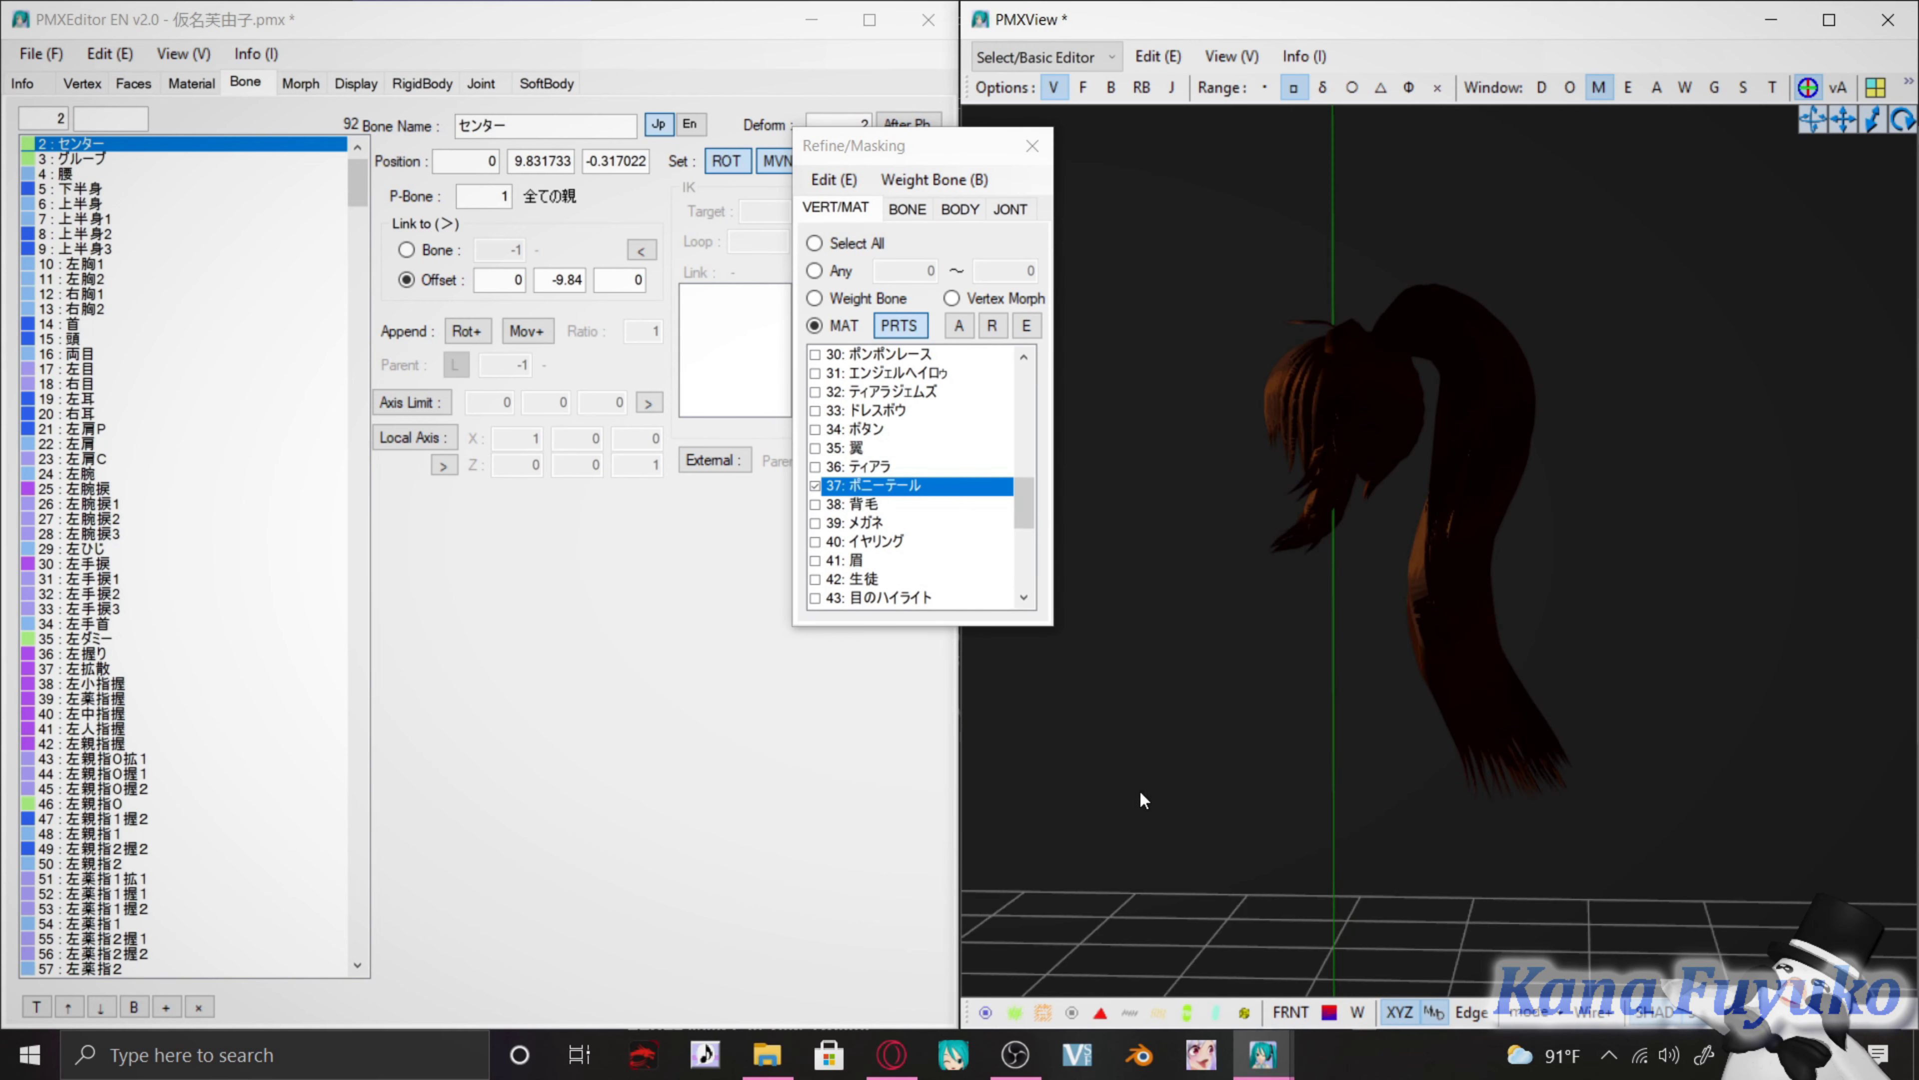
pyautogui.click(1015, 1013)
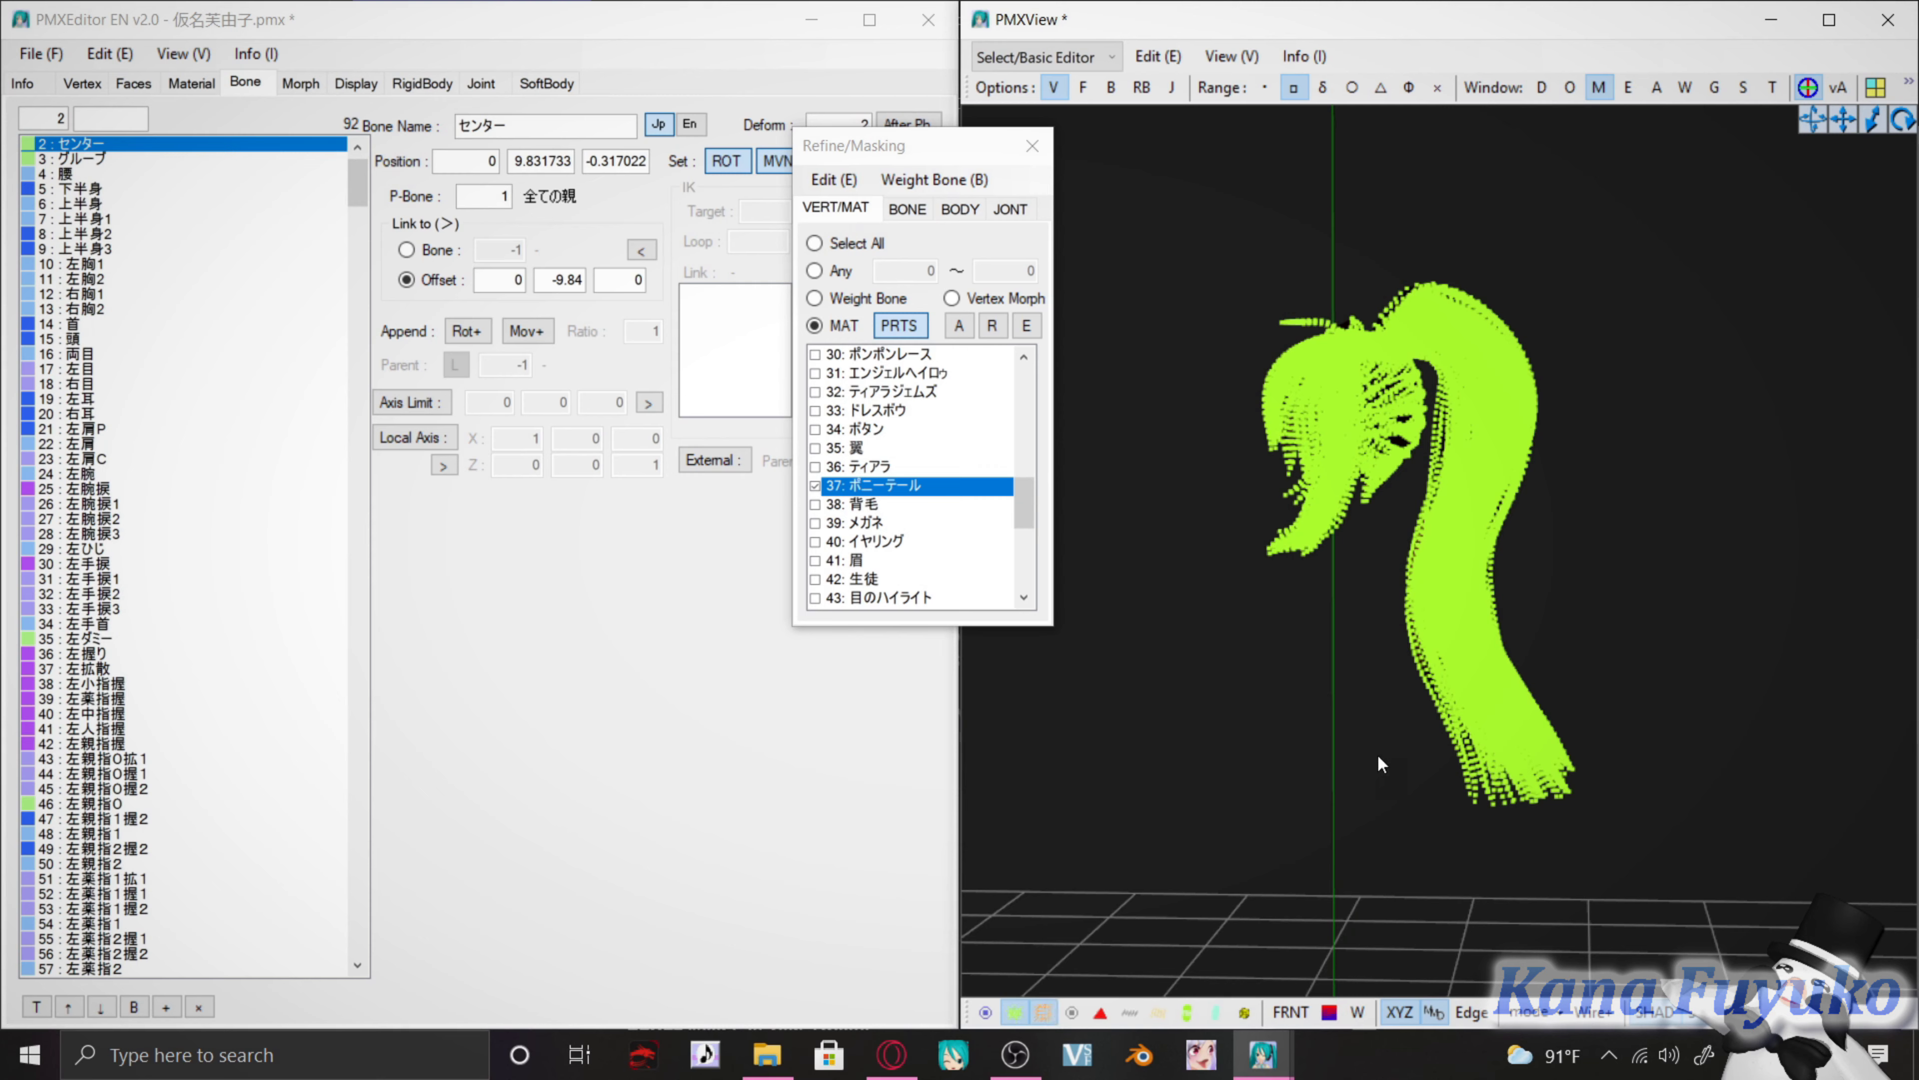
# Select the lower ponytail's vertices and expand the selection to the entire connected ponytail, leaving out the front hair
pyautogui.moveTo(1377, 753); pyautogui.dragTo(1377, 499, button='right')
pyautogui.moveTo(1377, 498); pyautogui.dragTo(1754, 934)
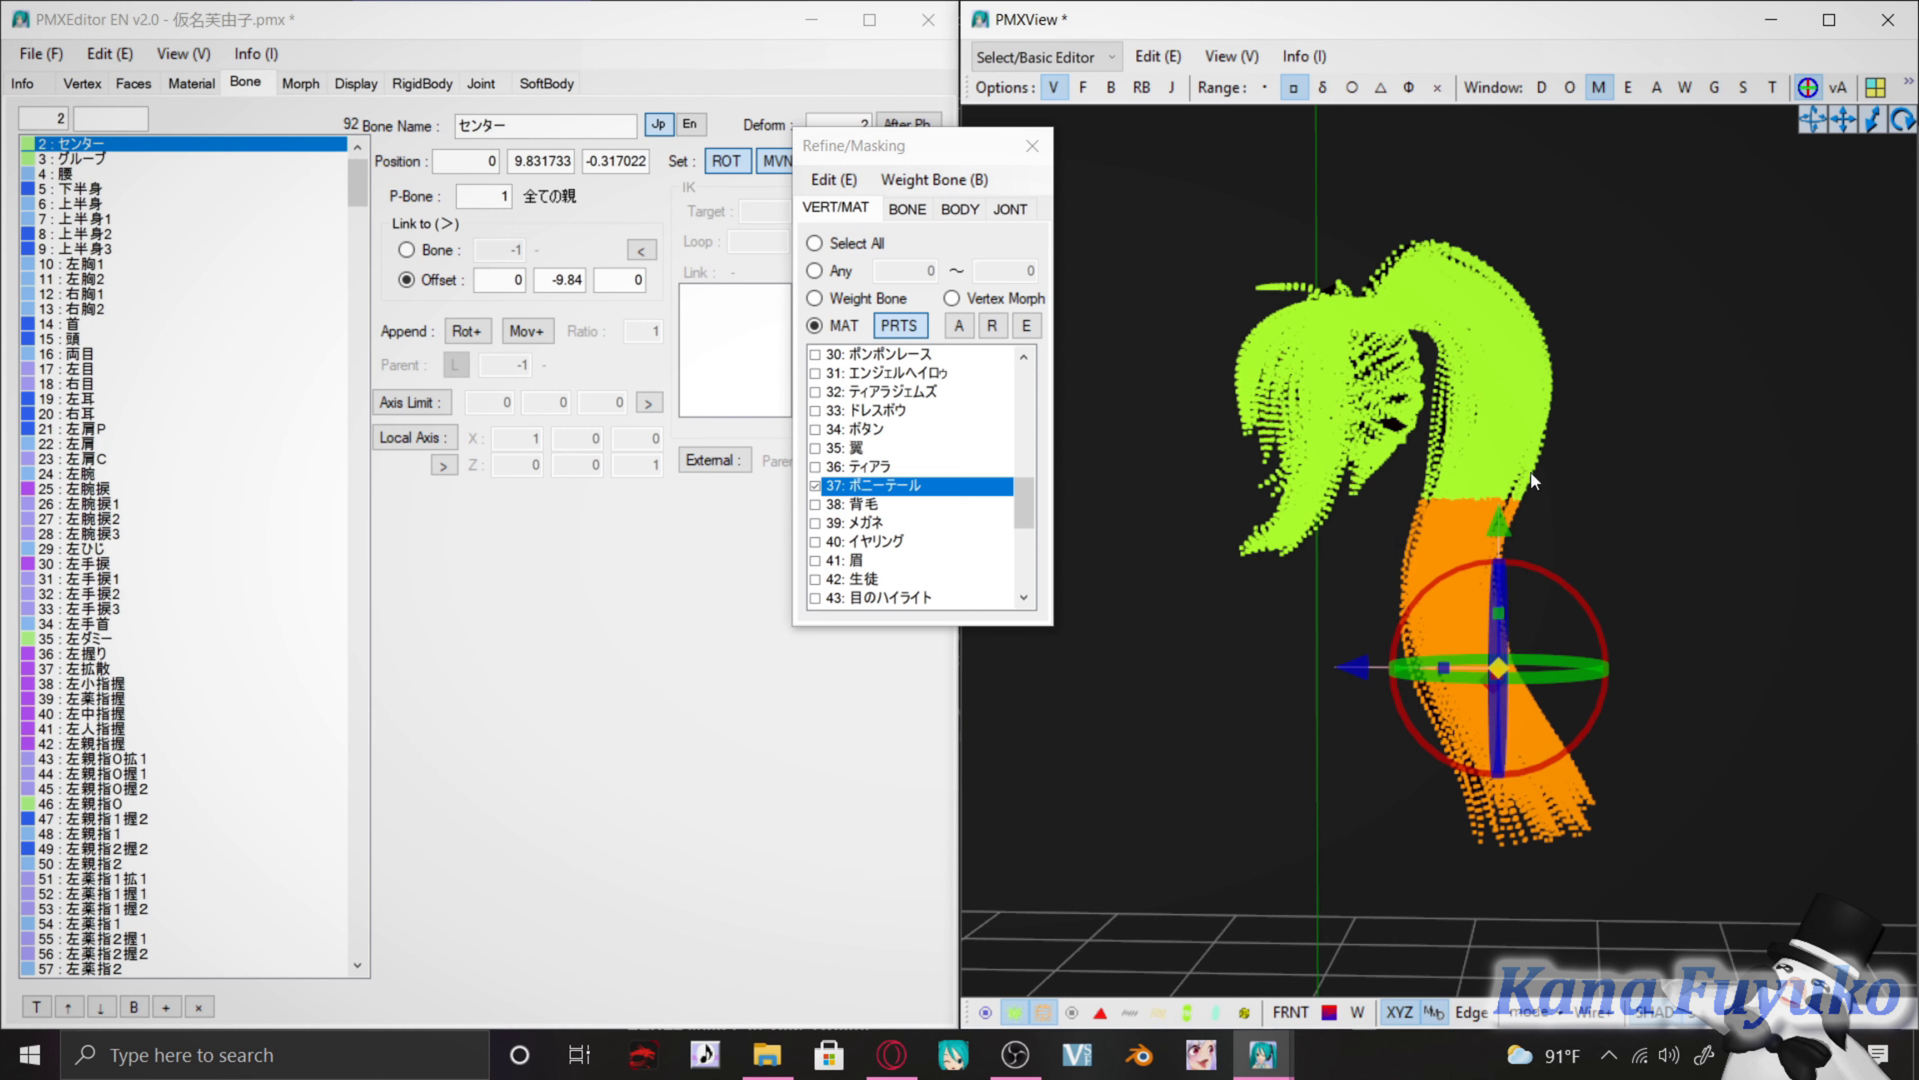
pyautogui.hotkey('ctrl', 'x')
pyautogui.moveTo(1589, 468); pyautogui.dragTo(1540, 475, button='right')
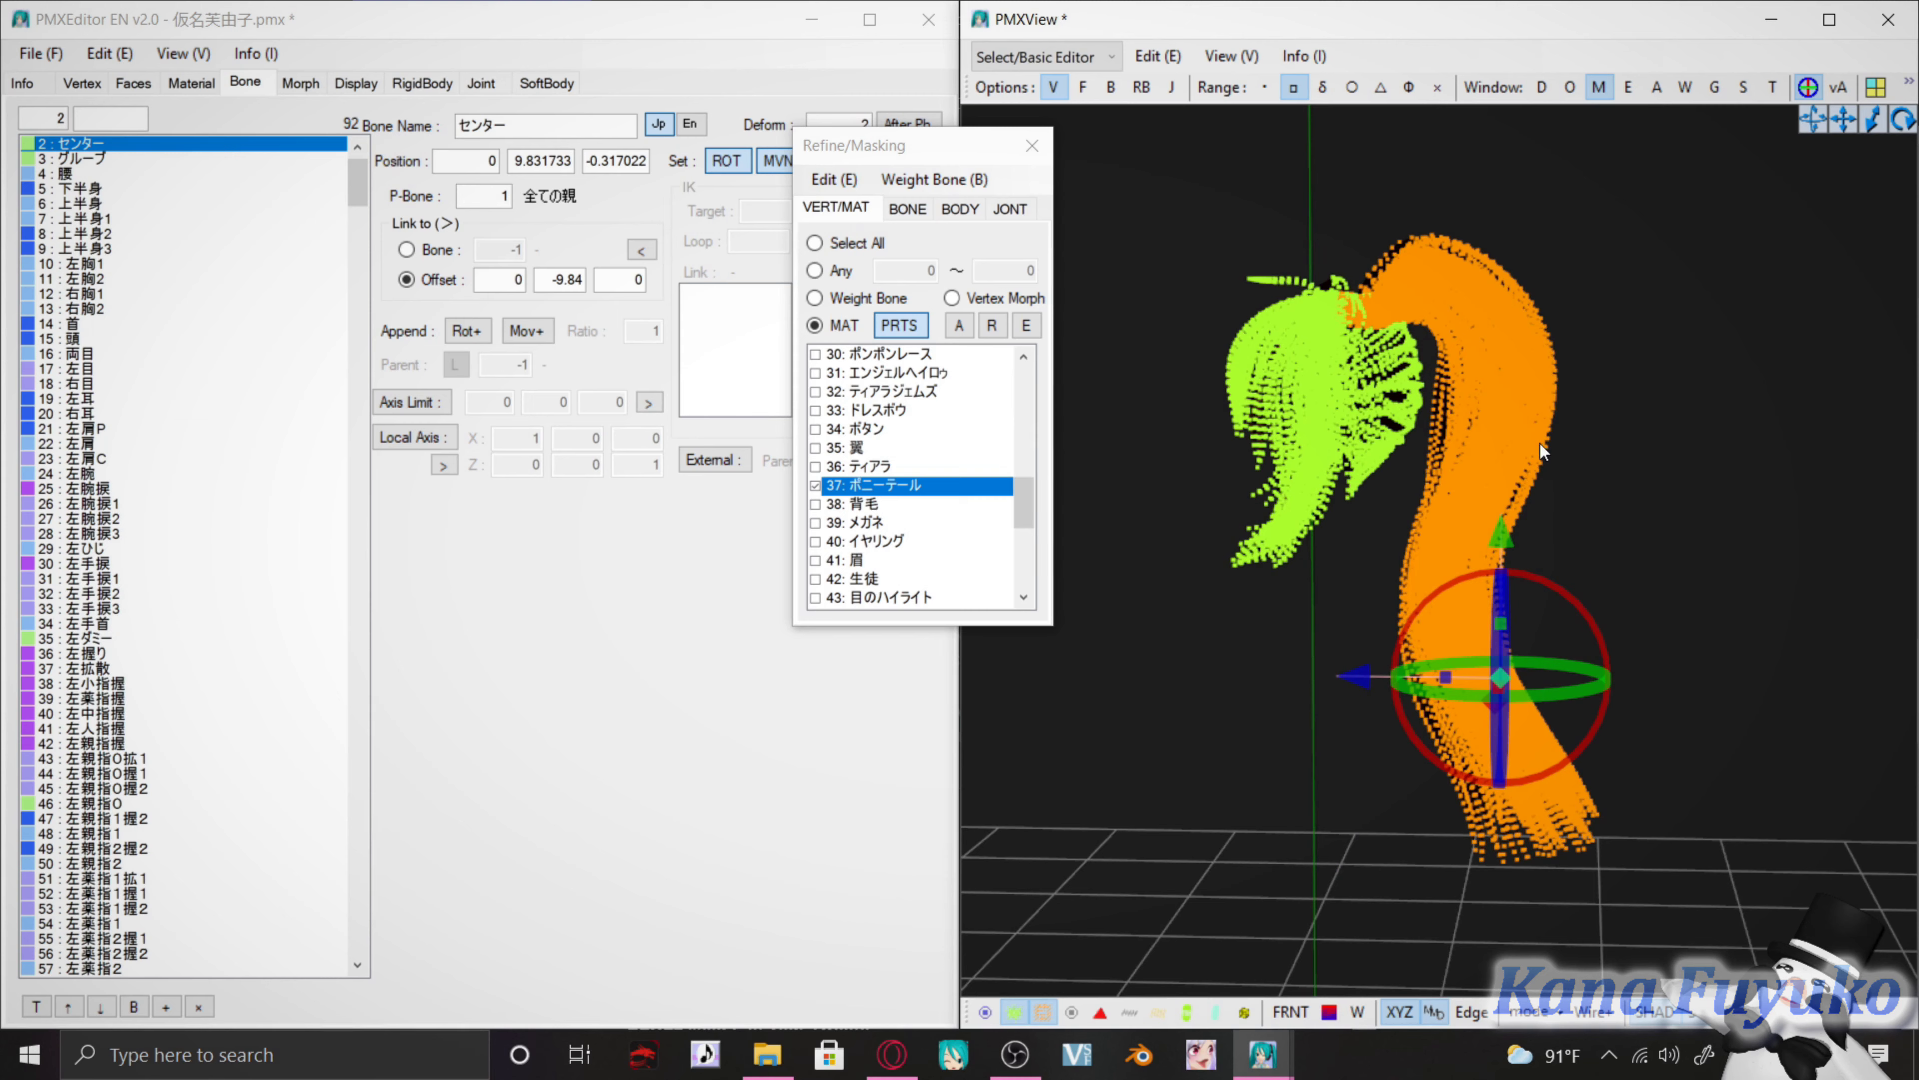
pyautogui.moveTo(1540, 444); pyautogui.dragTo(1504, 469, button='right')
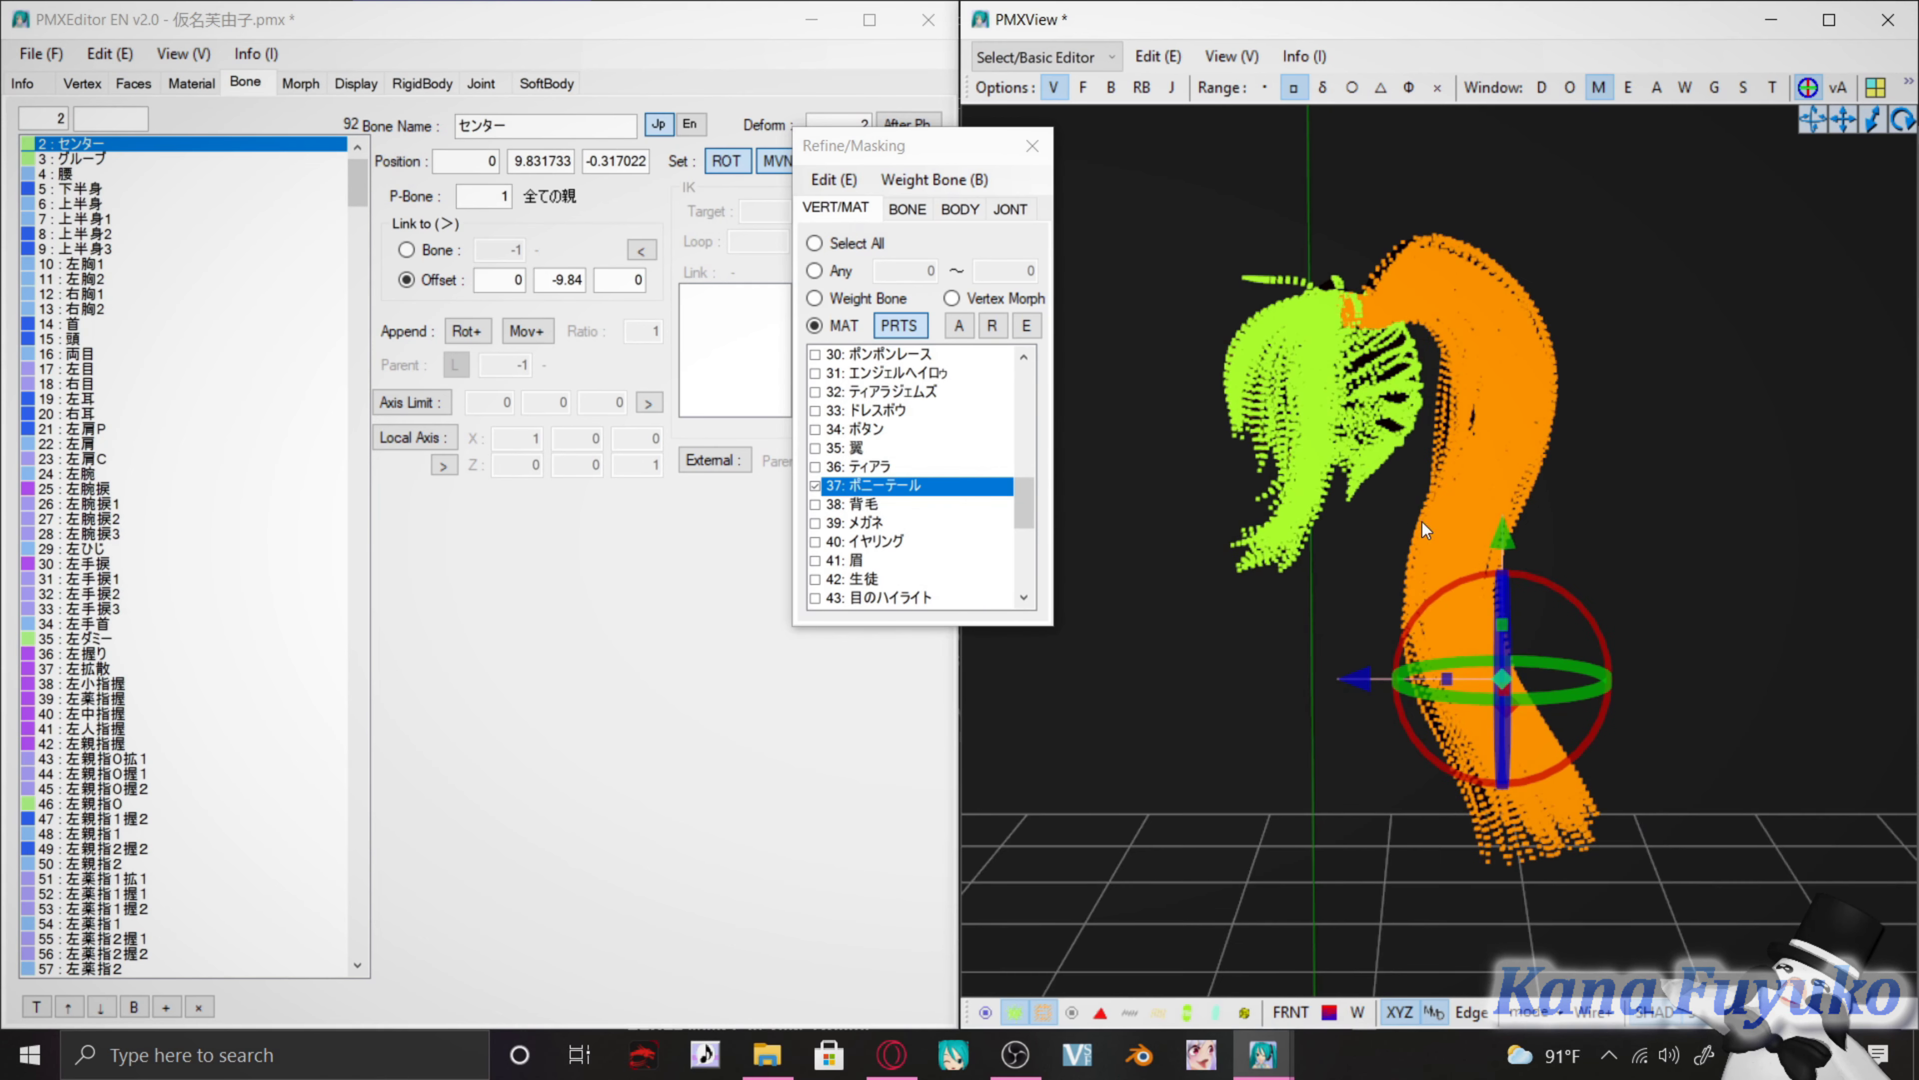
# Split the selected ponytail vertices from 37: ポニーテール into a new material
pyautogui.rightClick(910, 488)
pyautogui.click(979, 558)
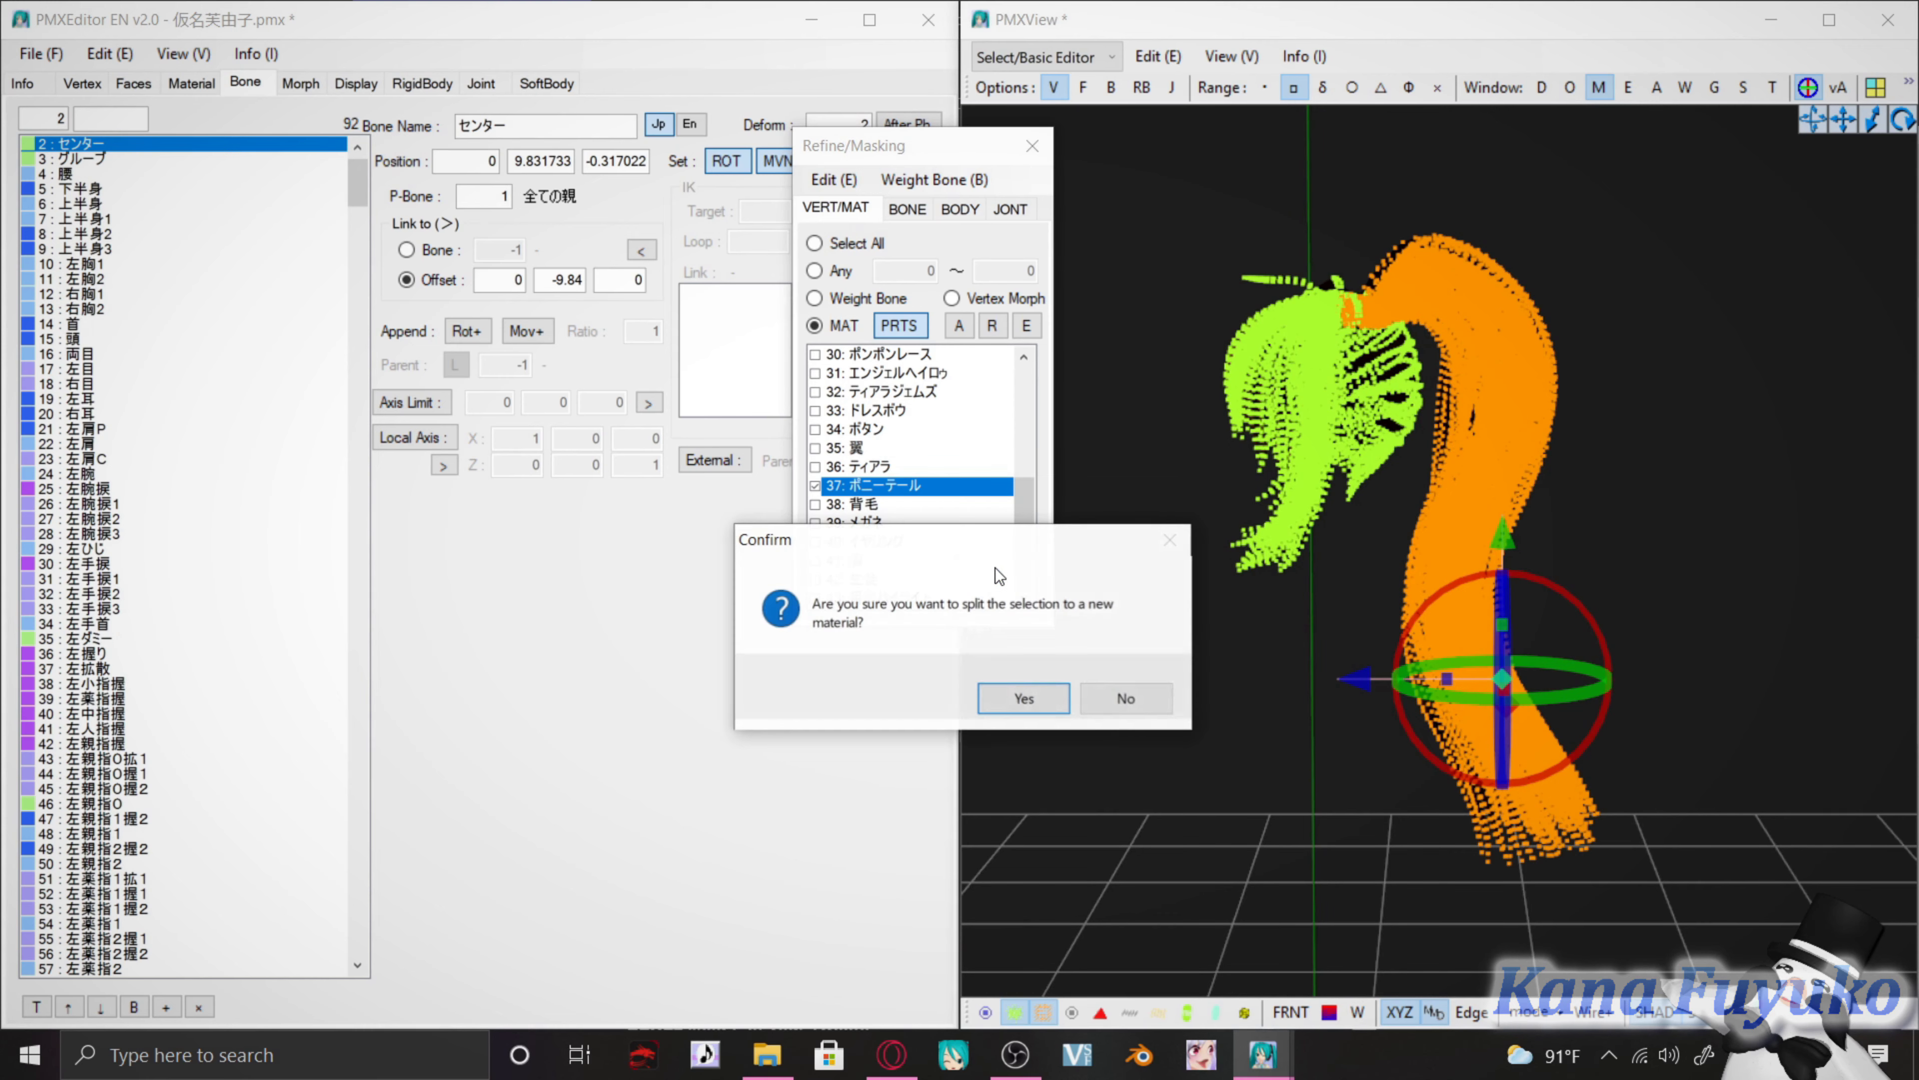
pyautogui.click(1008, 702)
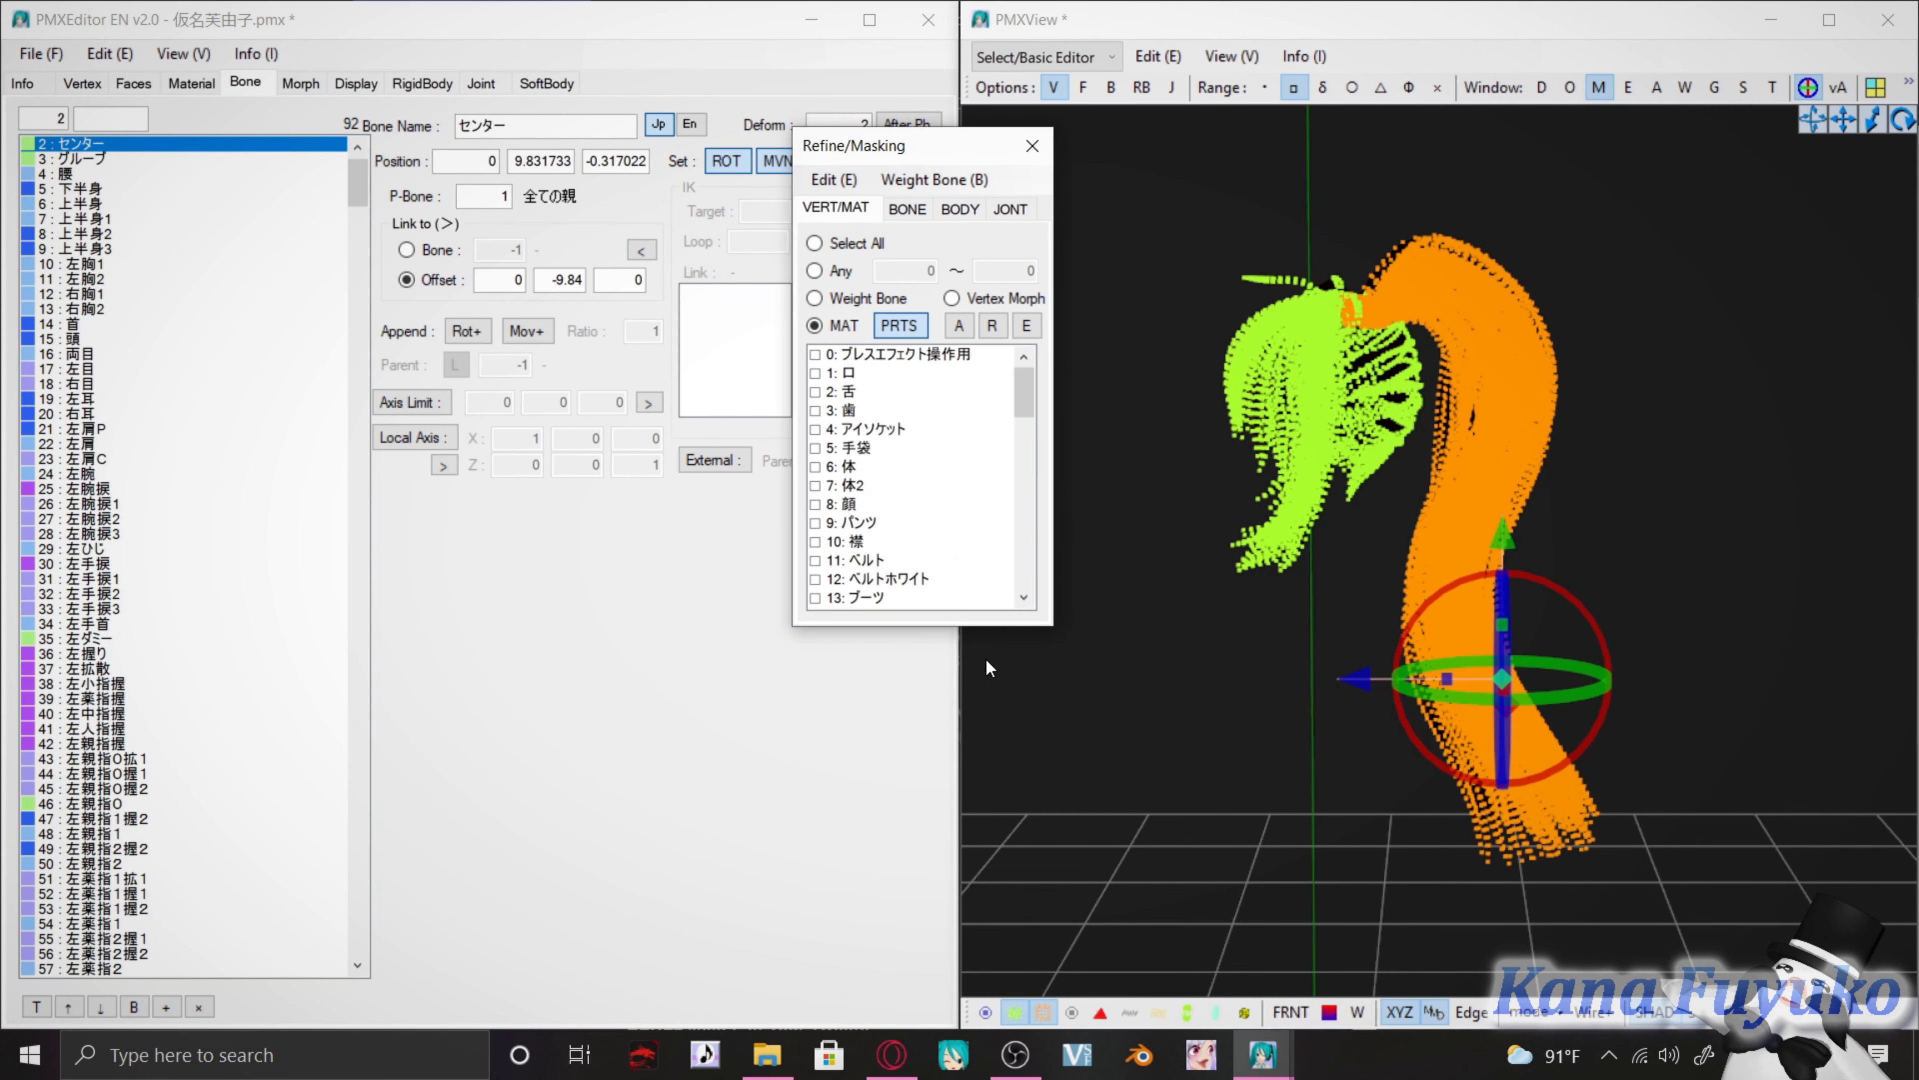
# Hide 37: ポニーテール so only the material 38: New is shown, and clear the vertex selection
pyautogui.moveTo(1024, 386); pyautogui.dragTo(1010, 494)
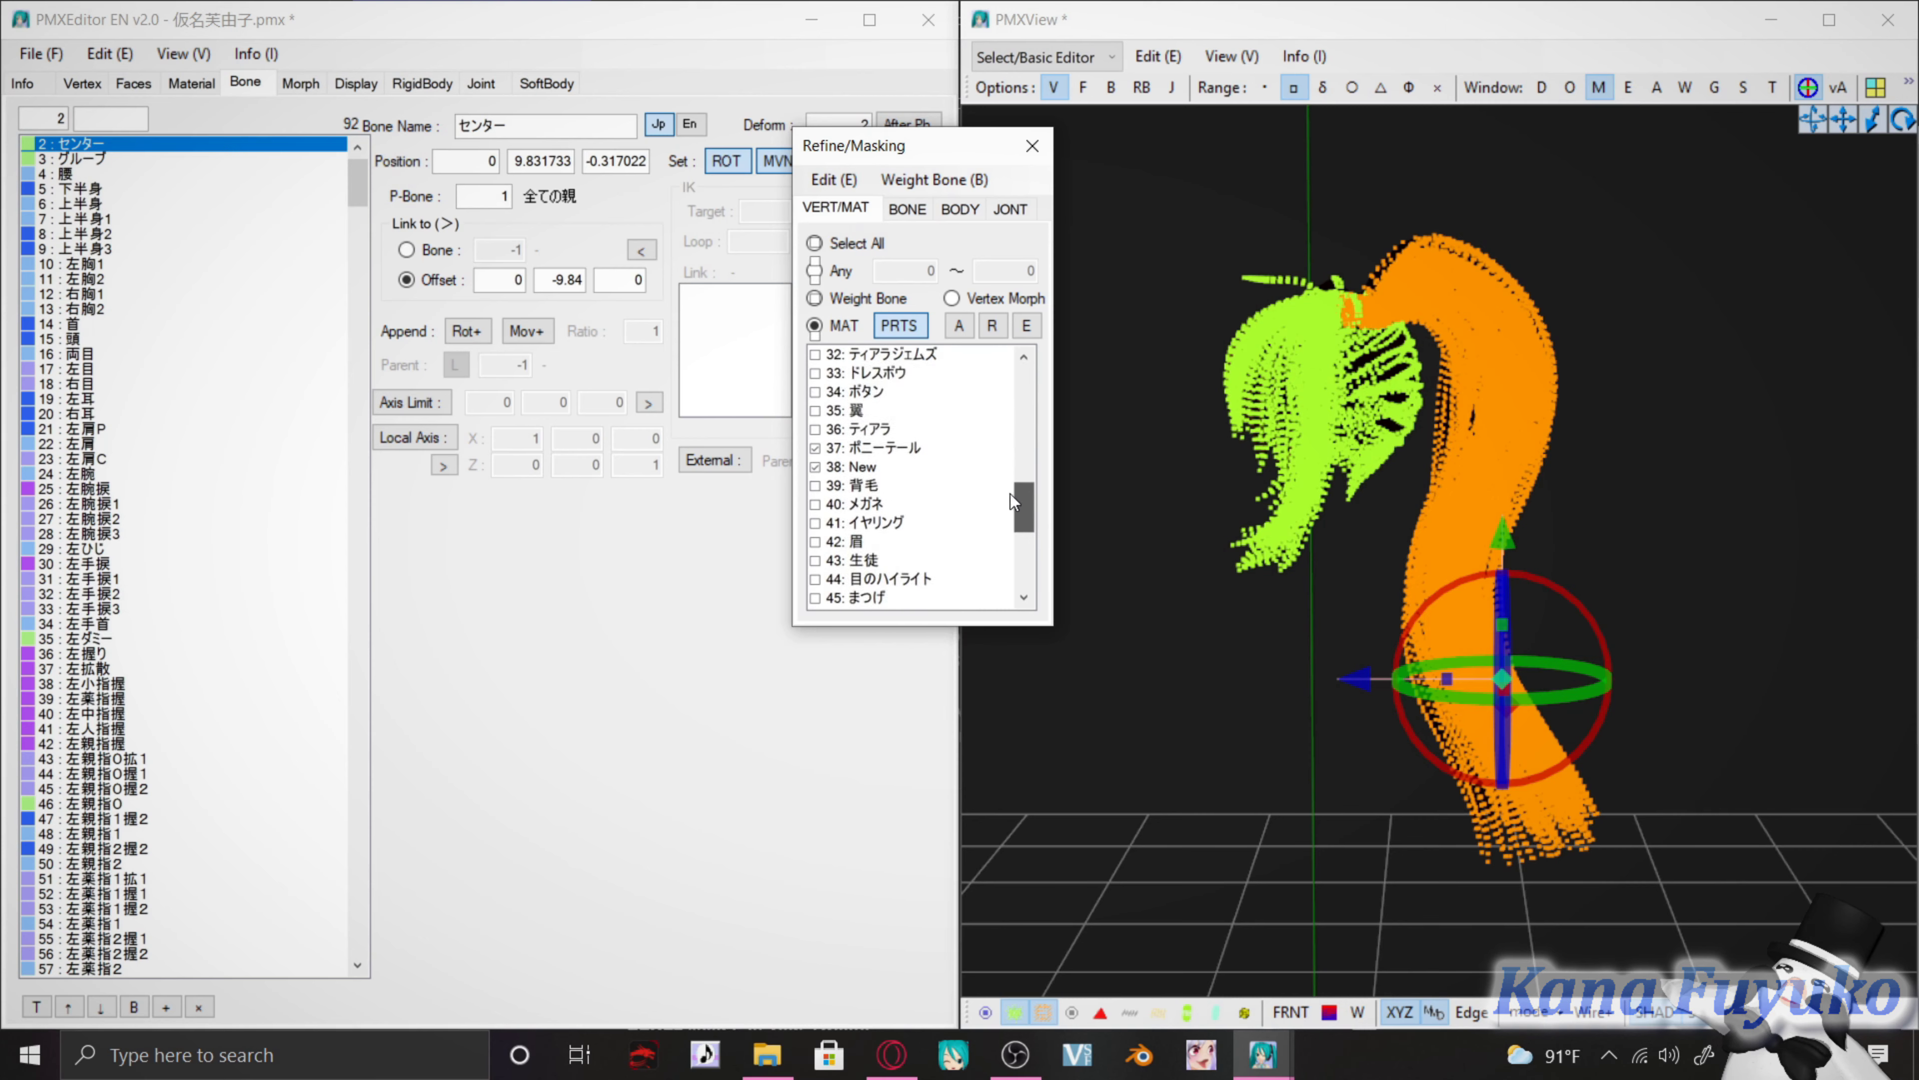
pyautogui.click(888, 449)
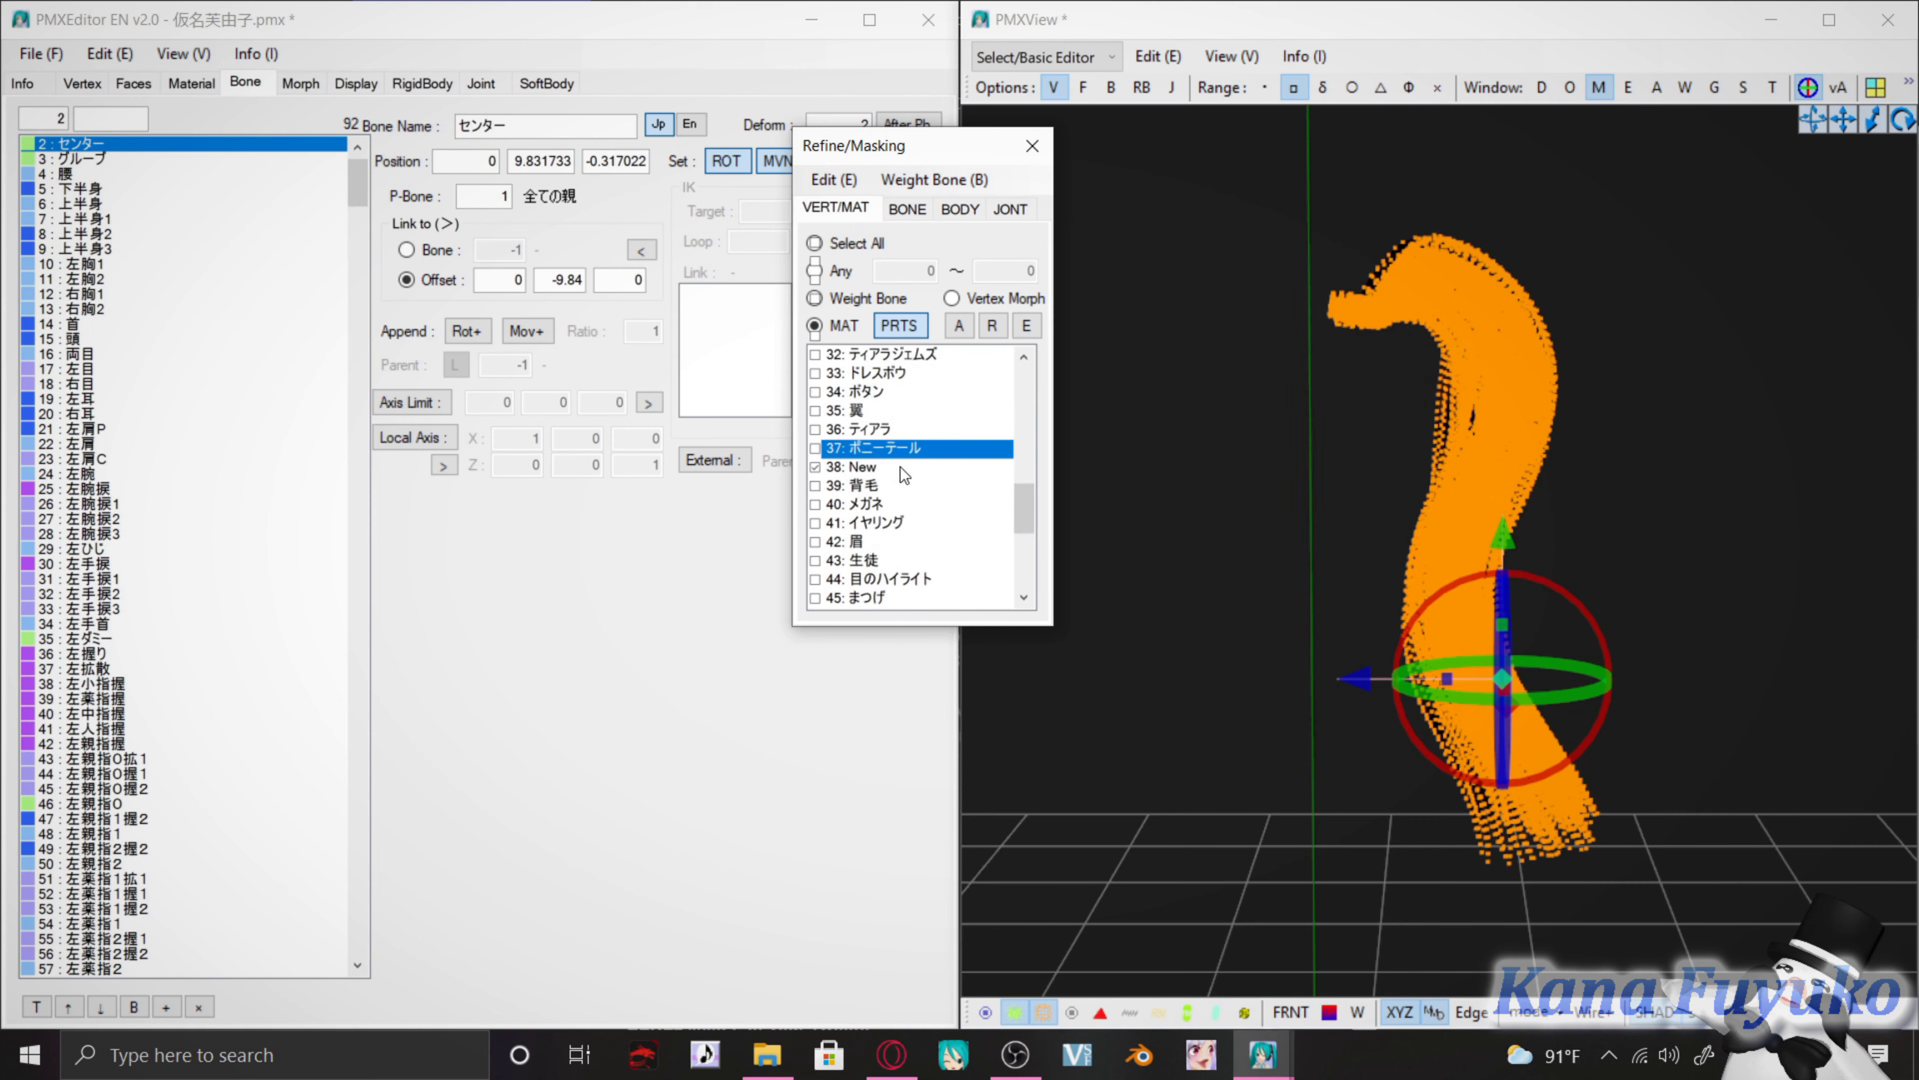
pyautogui.click(1185, 409)
pyautogui.moveTo(1185, 409); pyautogui.dragTo(1287, 277, button='right')
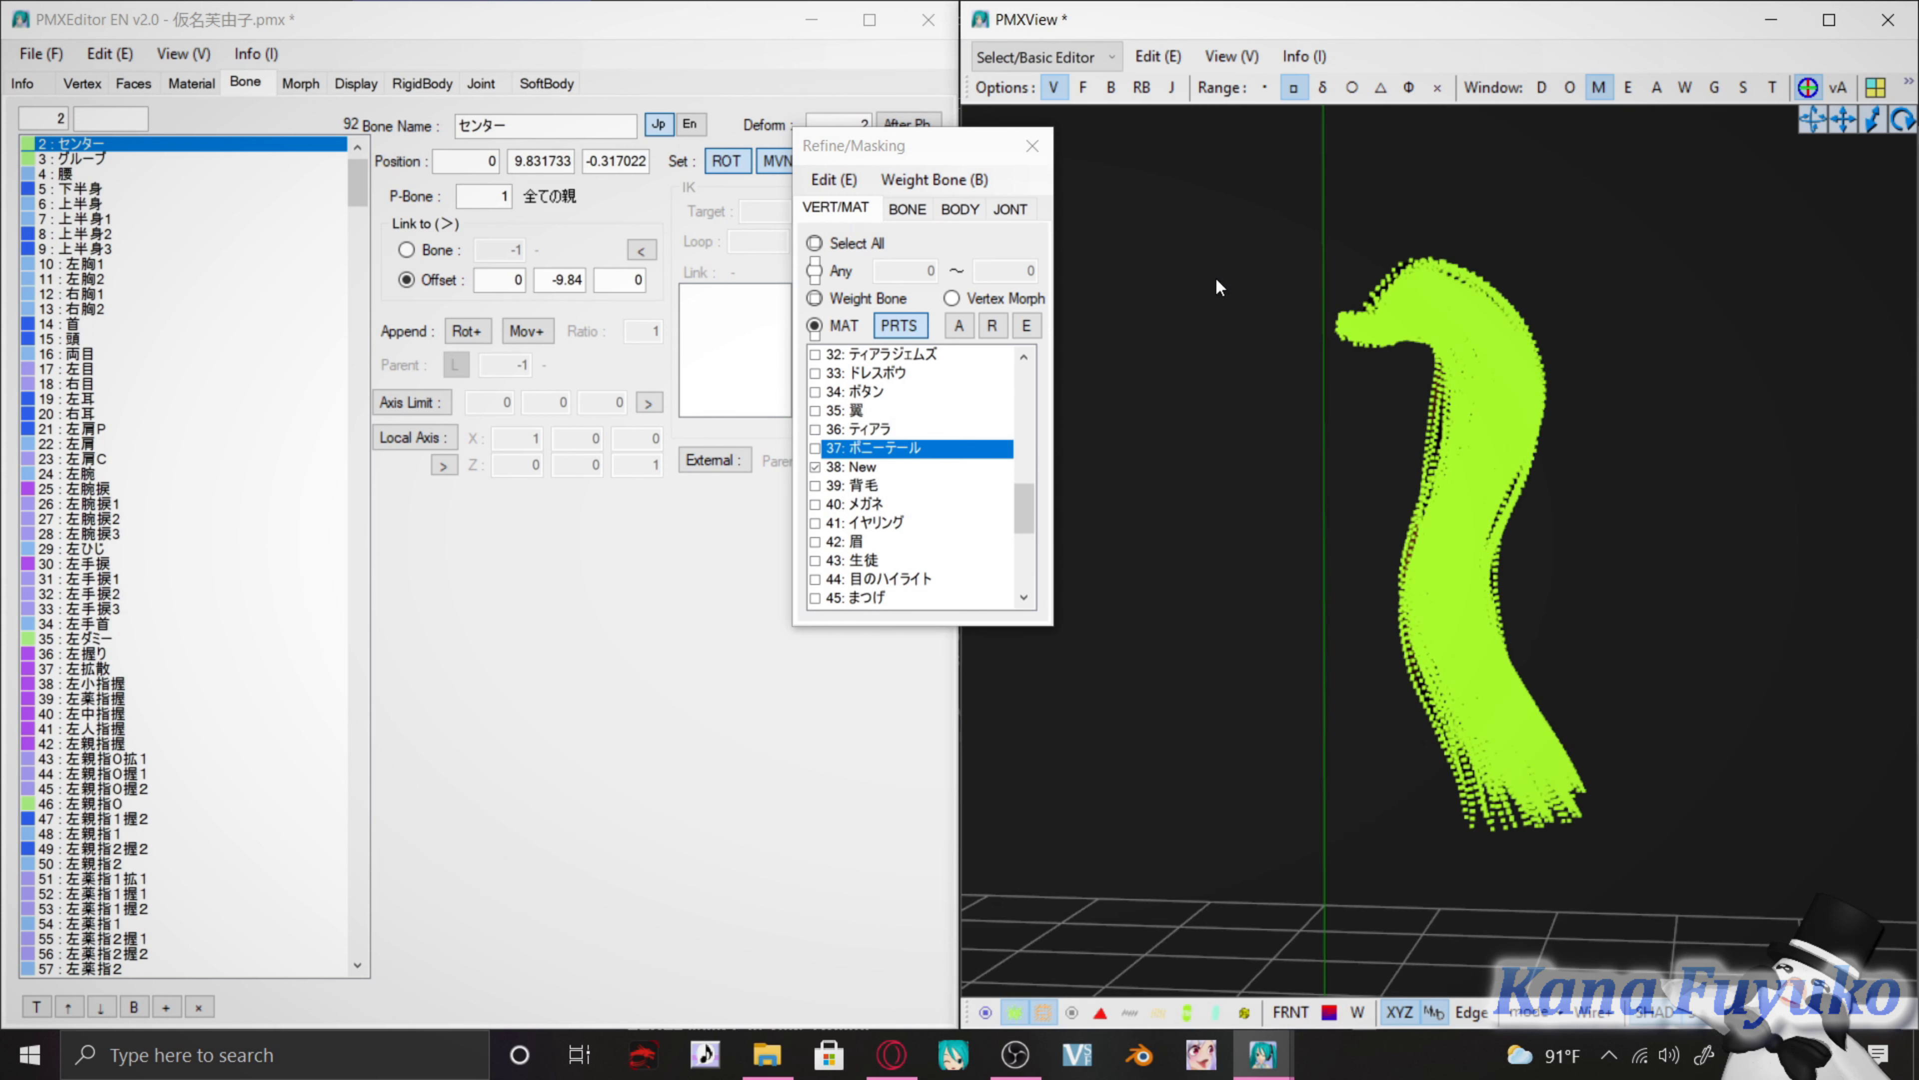
# Move the masking window off the model view and switch the view to bone selection with the bones displayed
pyautogui.moveTo(934, 141); pyautogui.dragTo(738, 202)
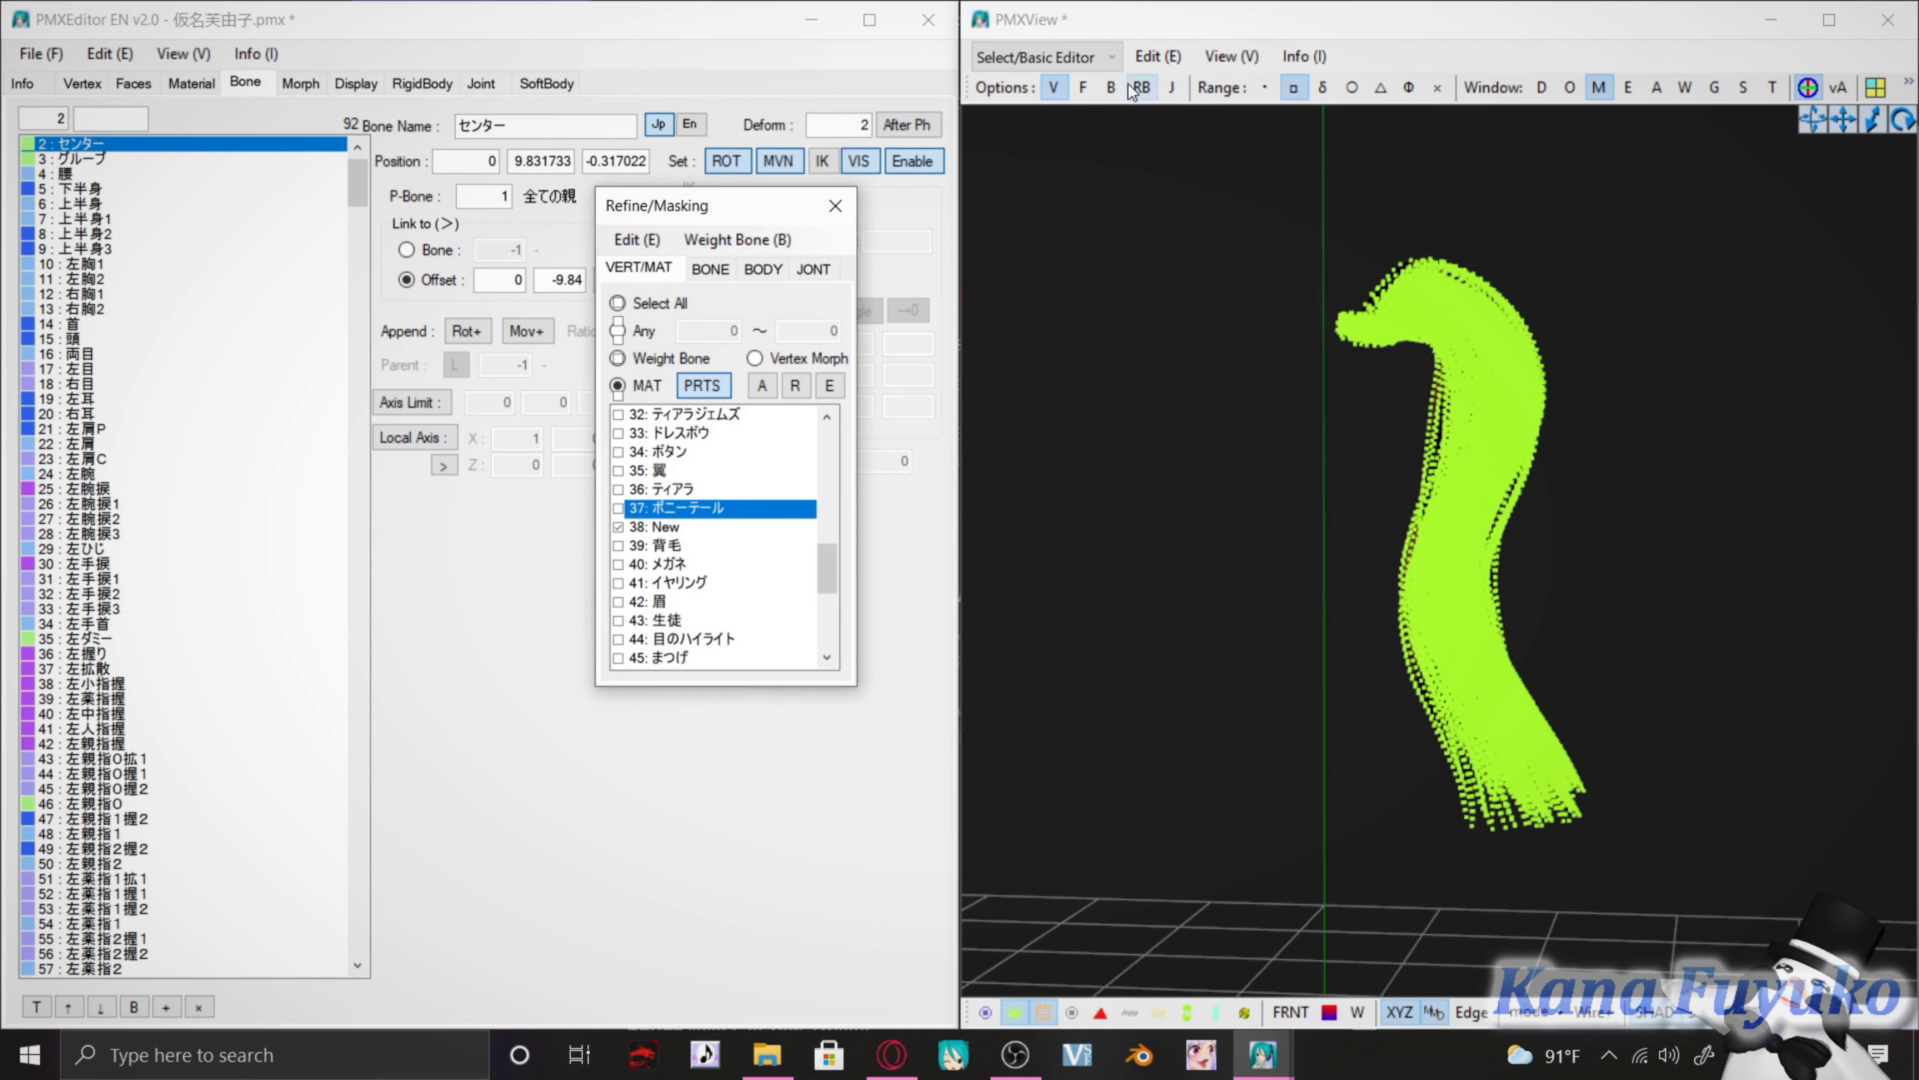
pyautogui.click(1111, 89)
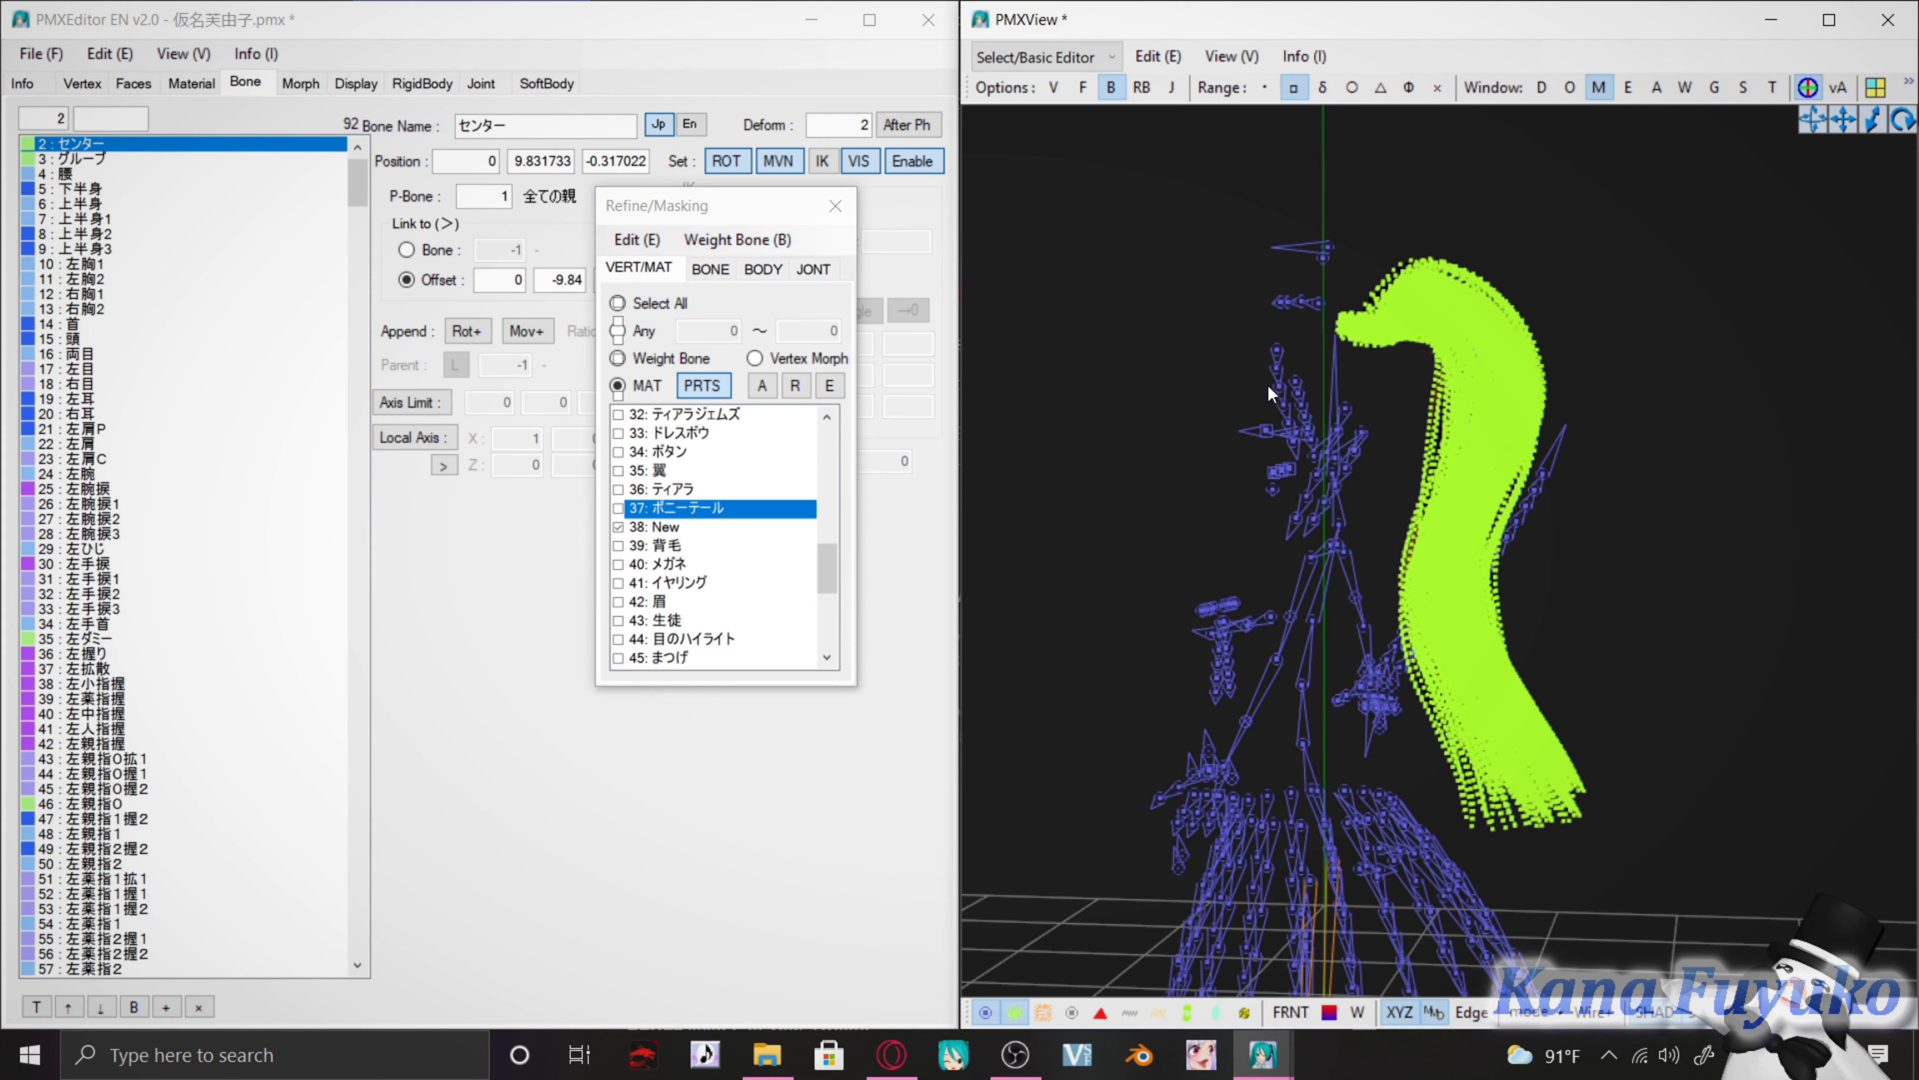
pyautogui.moveTo(1267, 384); pyautogui.dragTo(1351, 426, button='right')
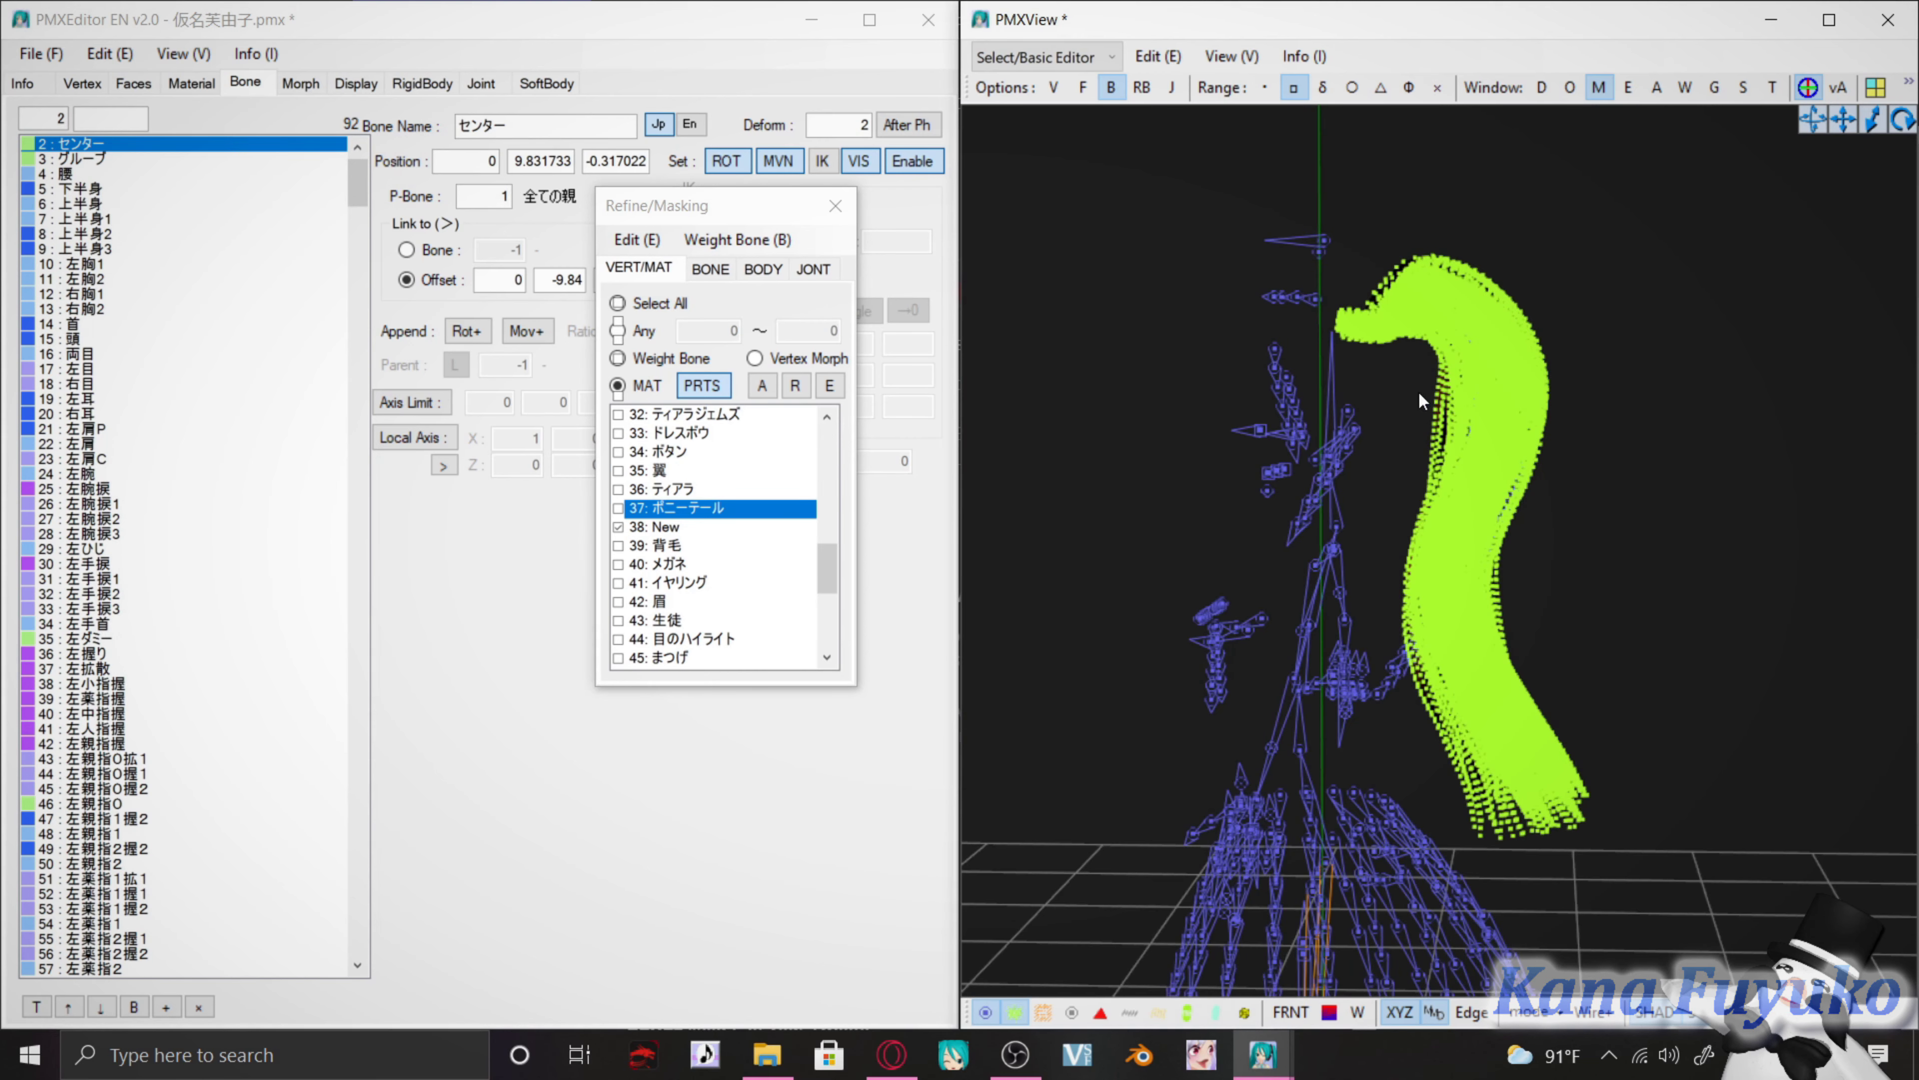
pyautogui.moveTo(1362, 311)
pyautogui.mouseDown(button='right')
pyautogui.moveTo(1384, 309)
pyautogui.moveTo(1361, 283)
pyautogui.mouseUp(button='right')
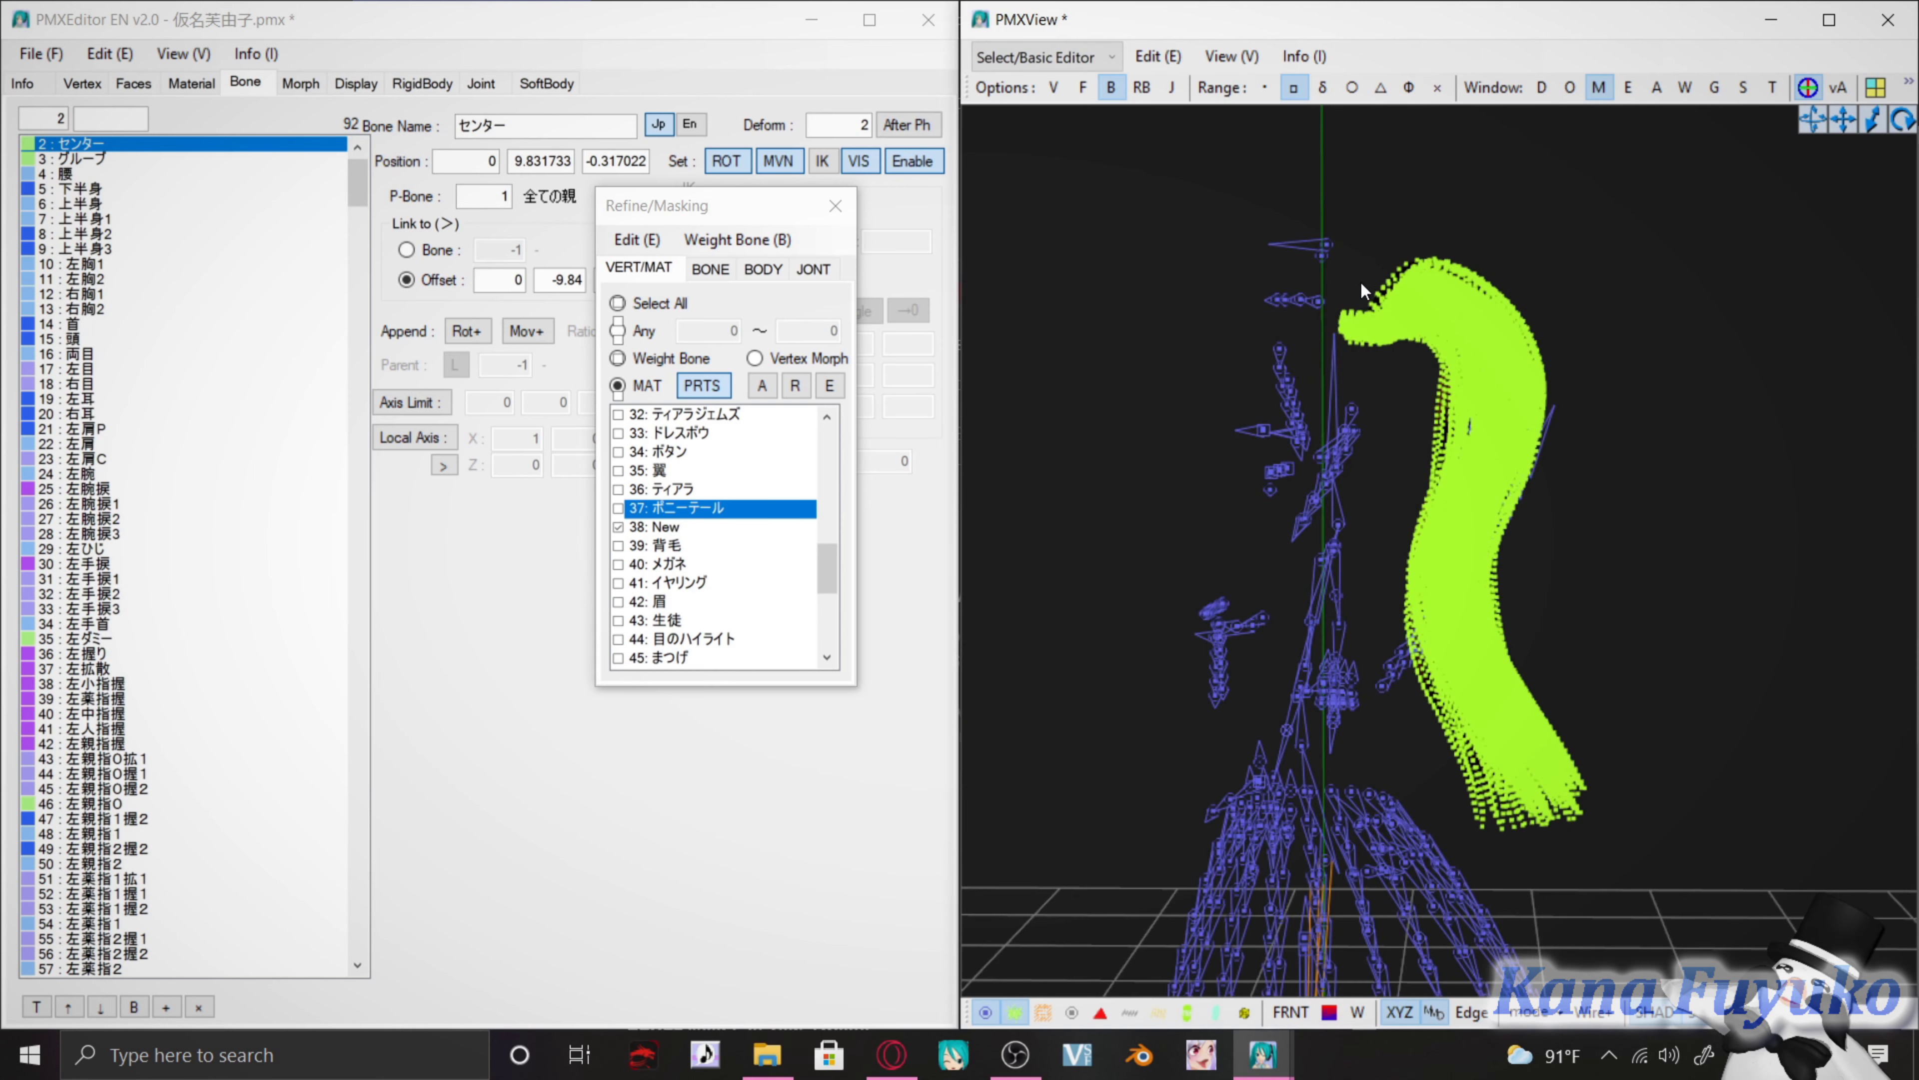
# Turn off the vertex display so the ponytail's bone chain is visible over the shaded hair
pyautogui.click(1107, 89)
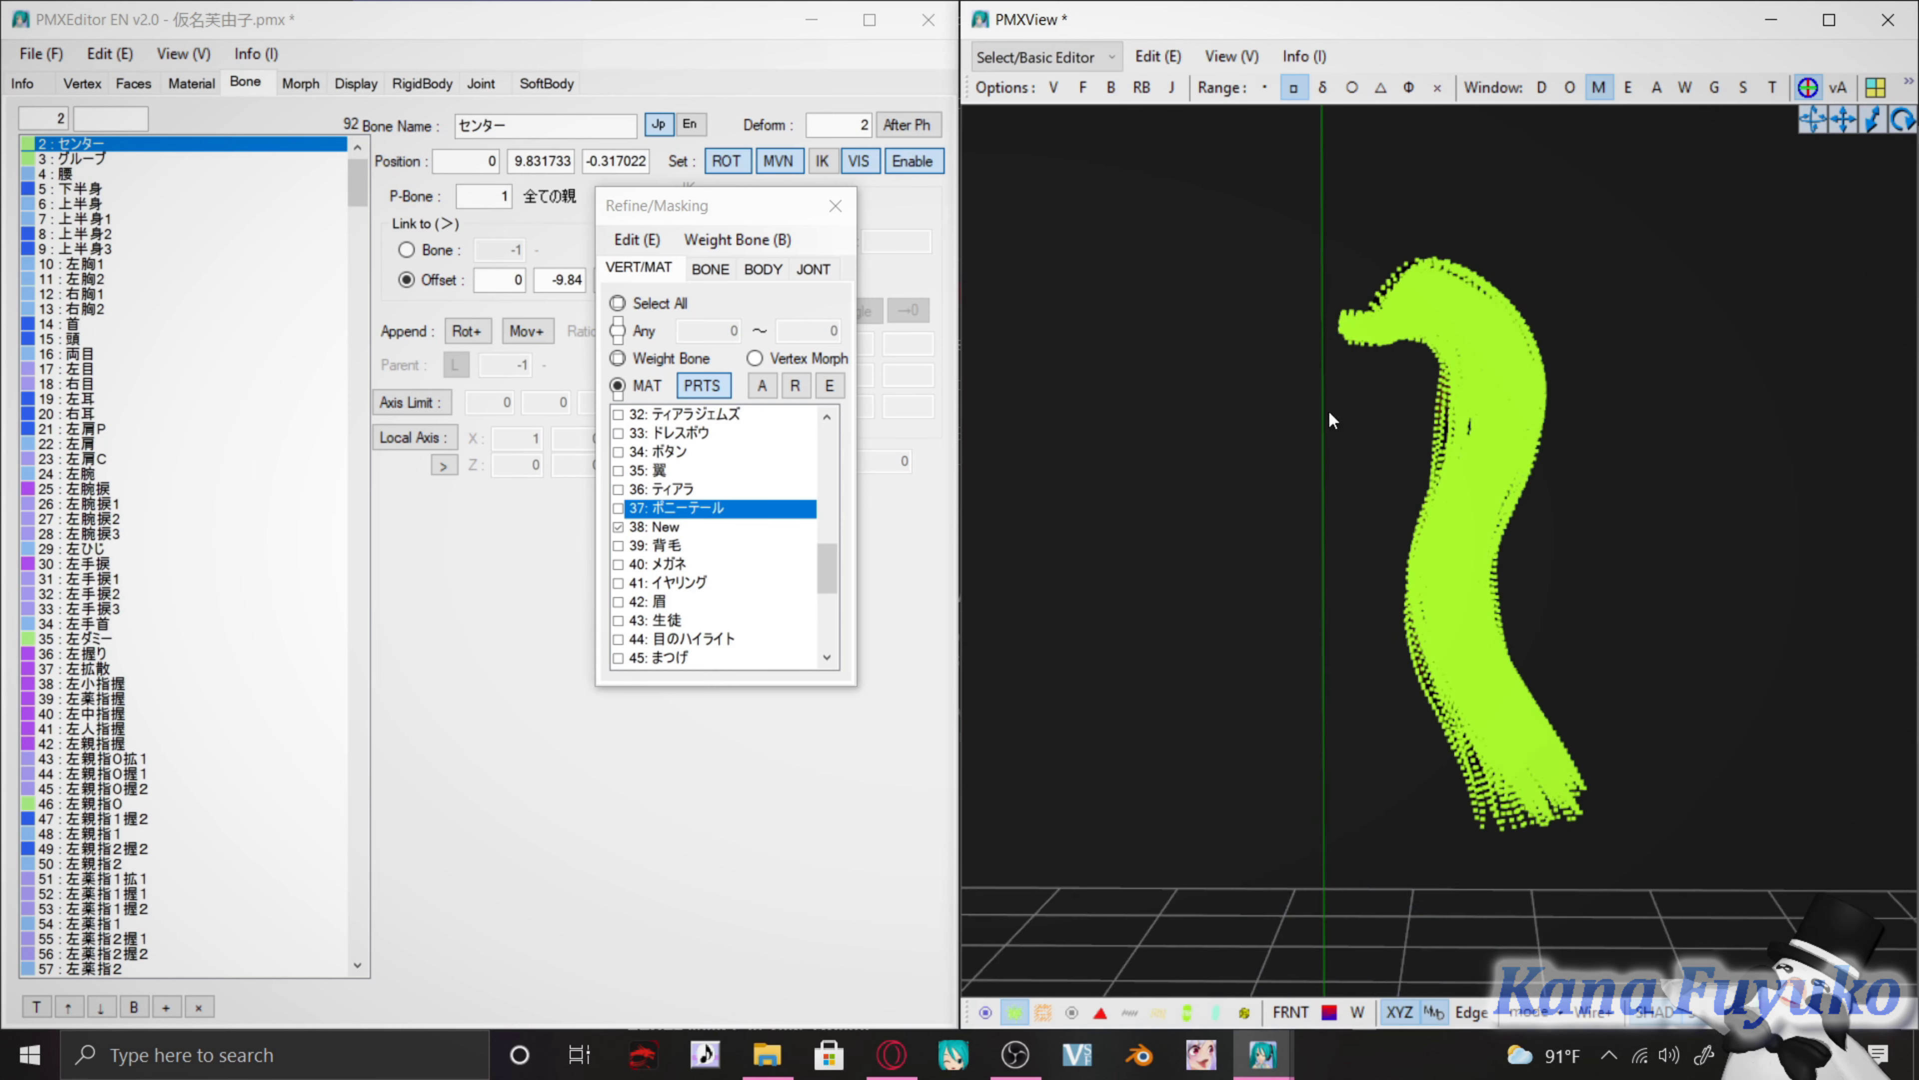
pyautogui.click(1109, 91)
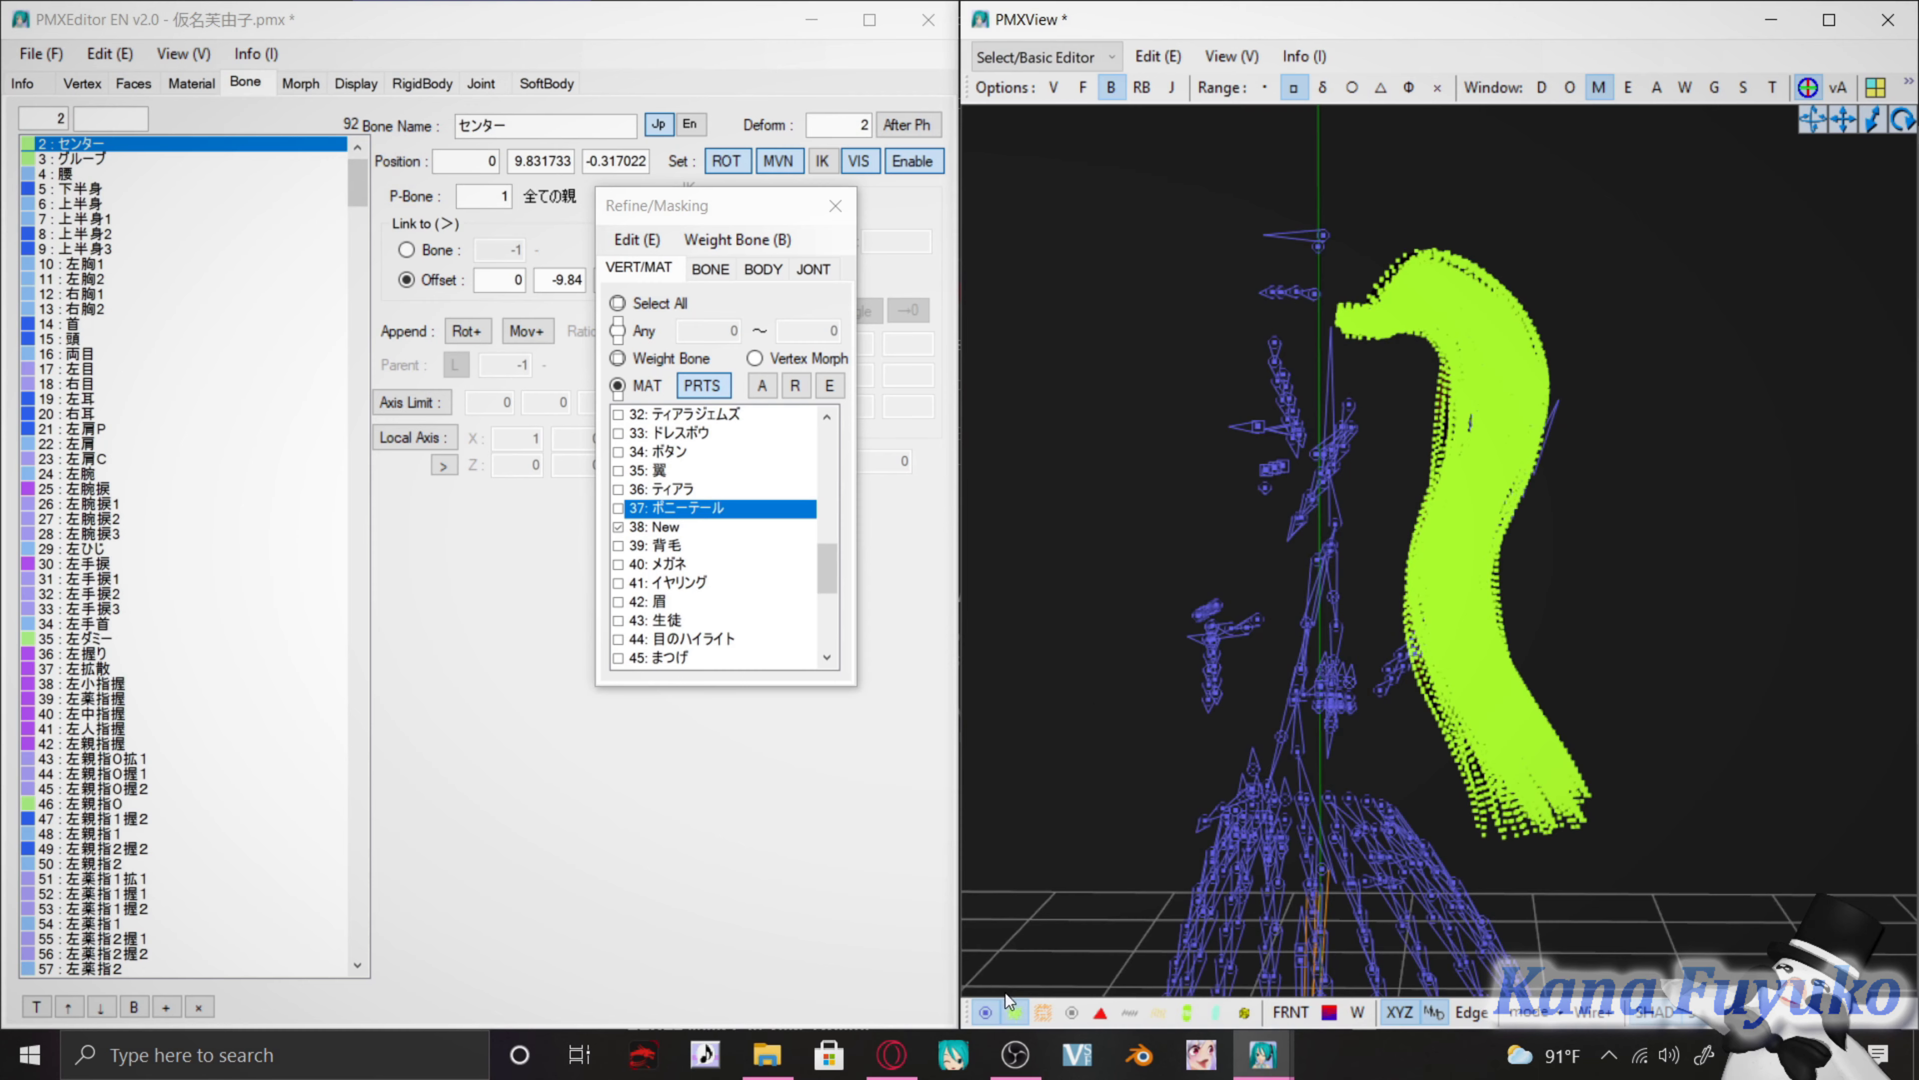
pyautogui.click(1015, 1012)
pyautogui.moveTo(1177, 795); pyautogui.dragTo(1352, 302, button='right')
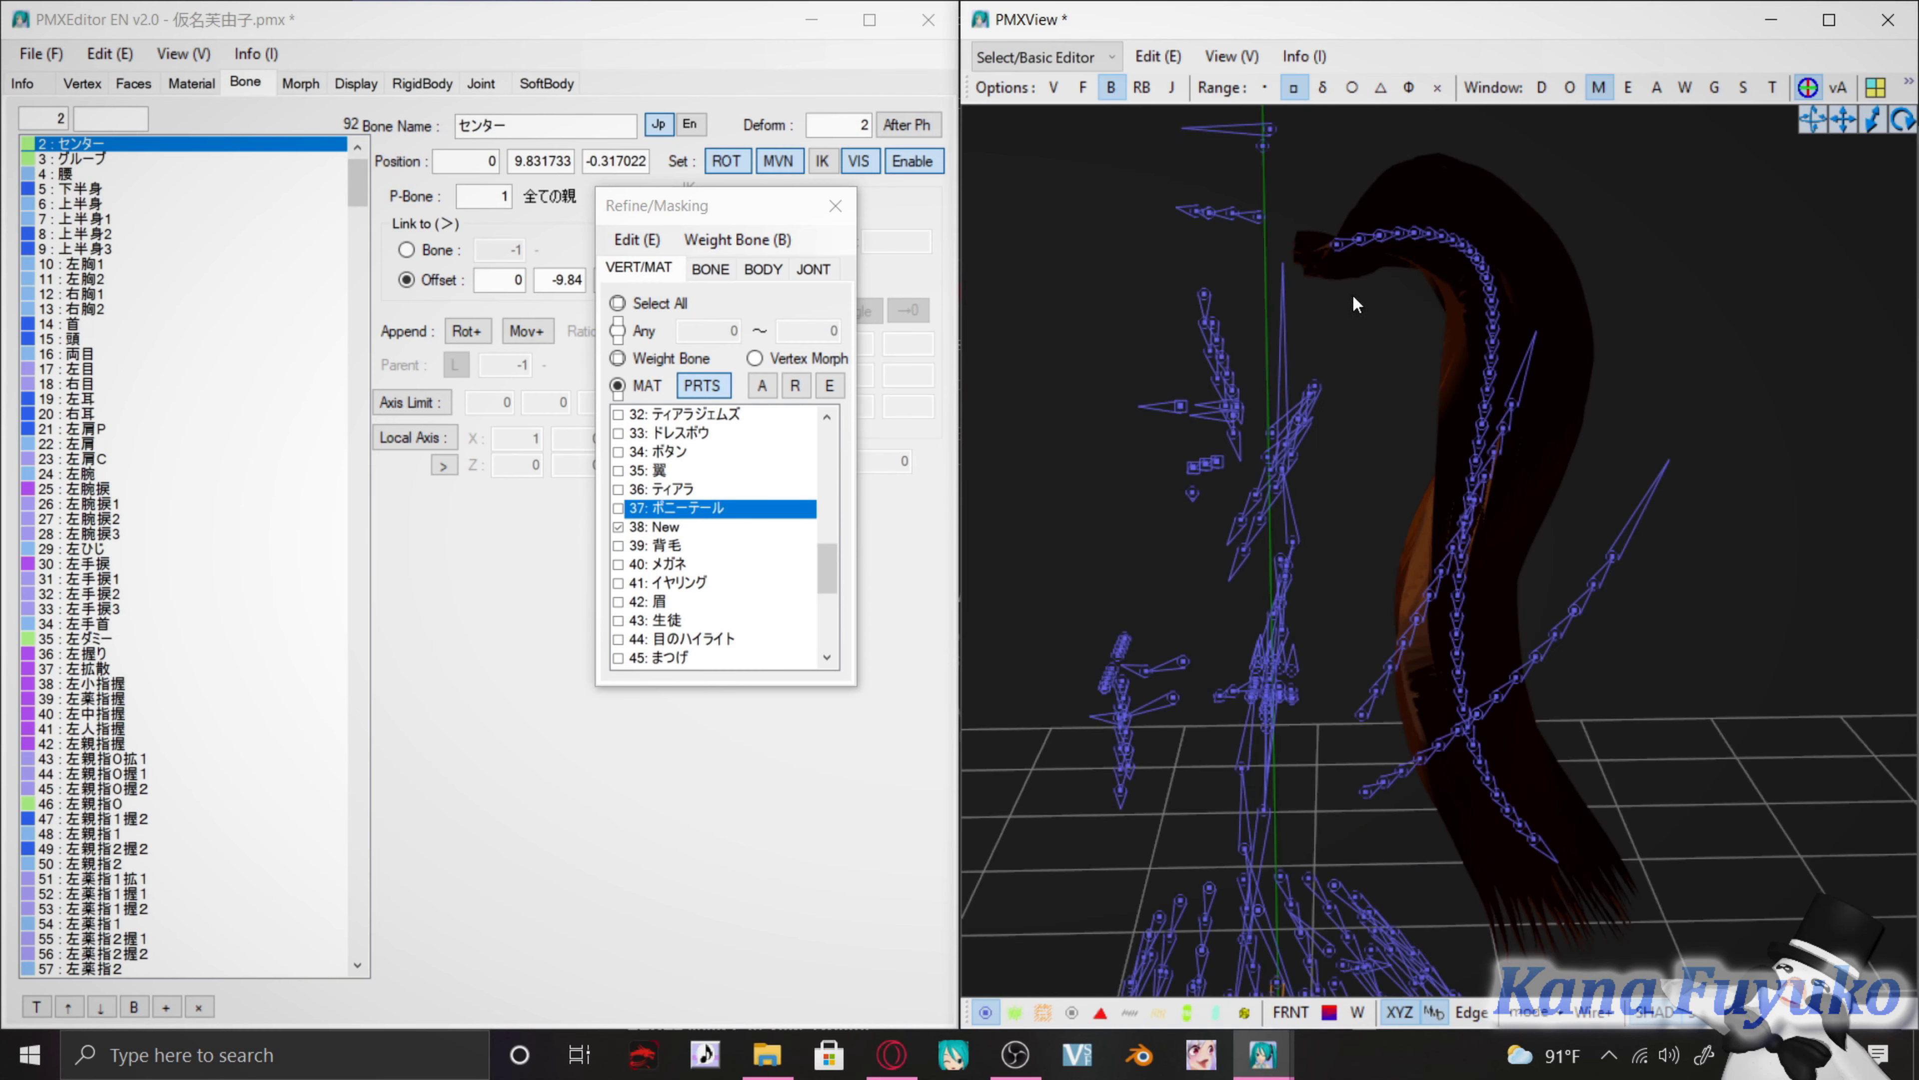
# Delete the ponytail bones ポニーテール1 to ポニーテール46 from the bone list
pyautogui.click(414, 28)
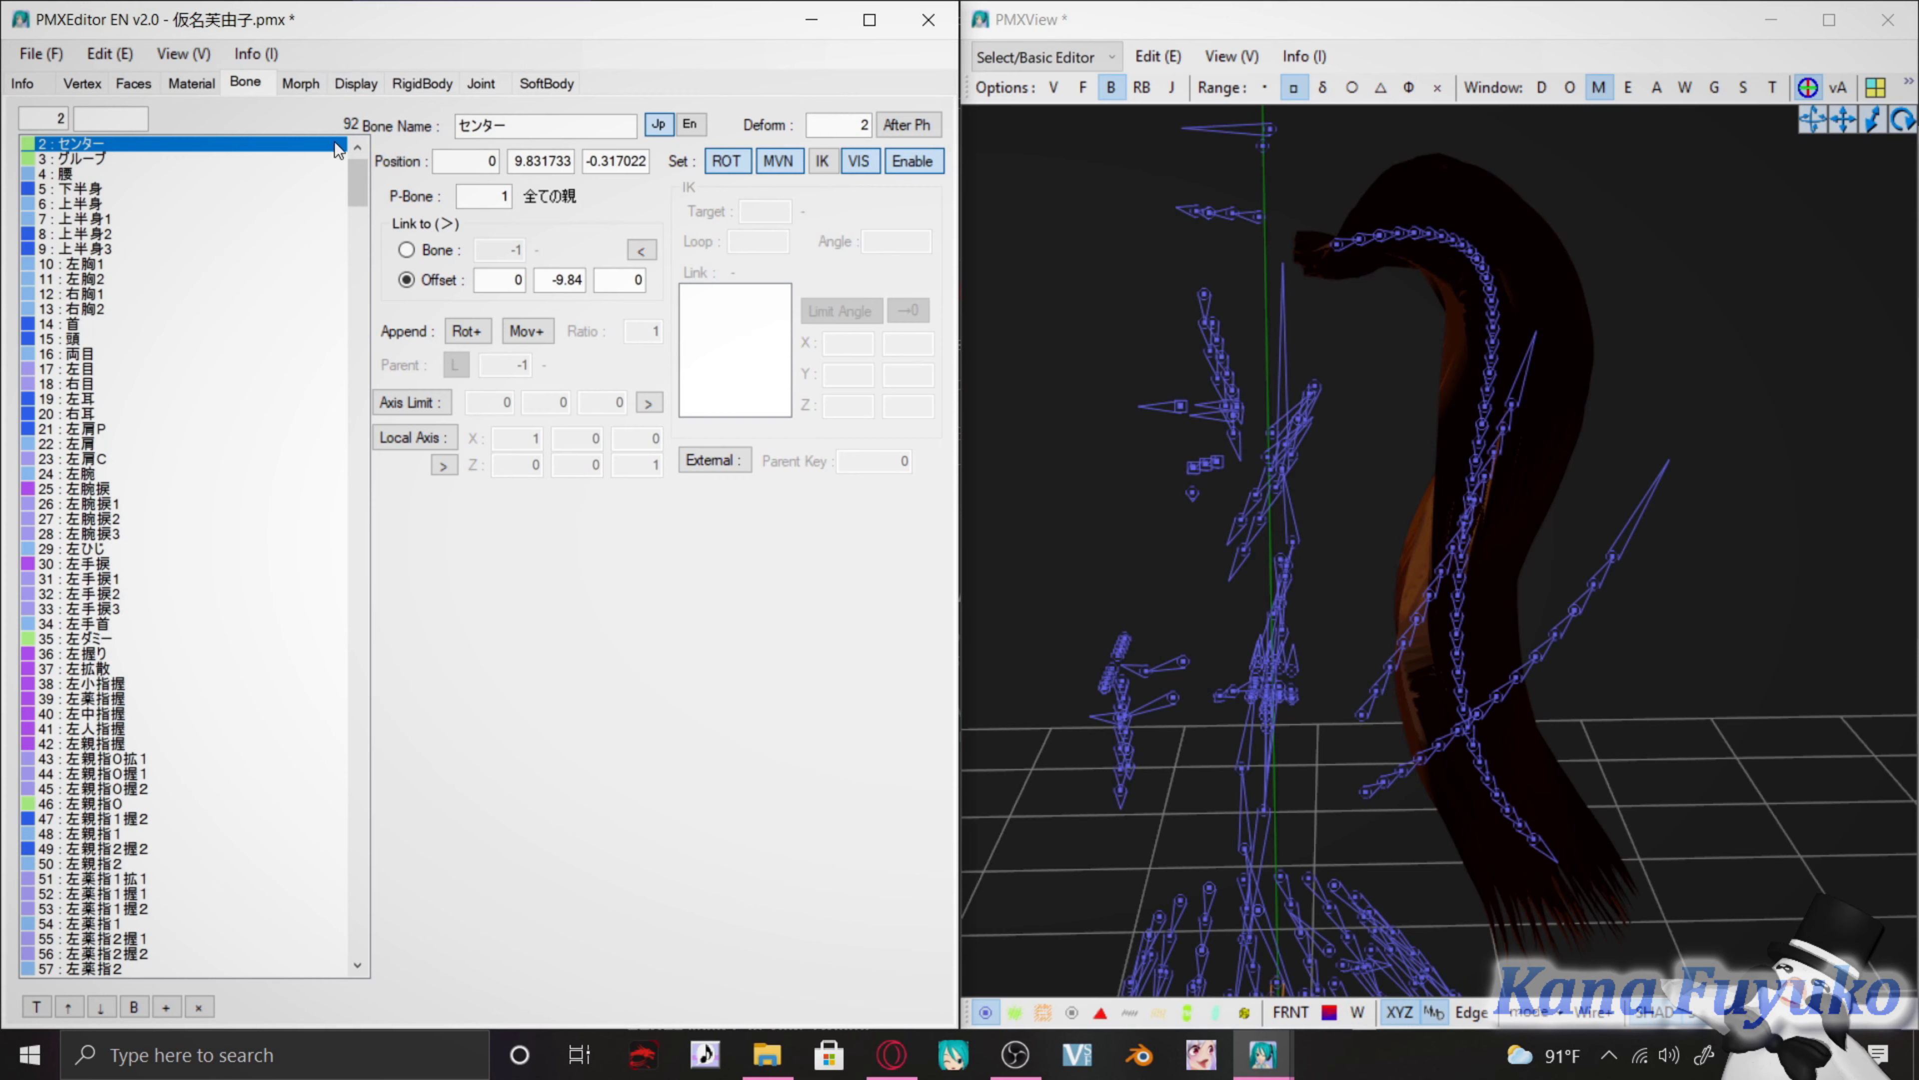
pyautogui.moveTo(357, 181); pyautogui.dragTo(349, 407)
pyautogui.scroll(3, 228, 434)
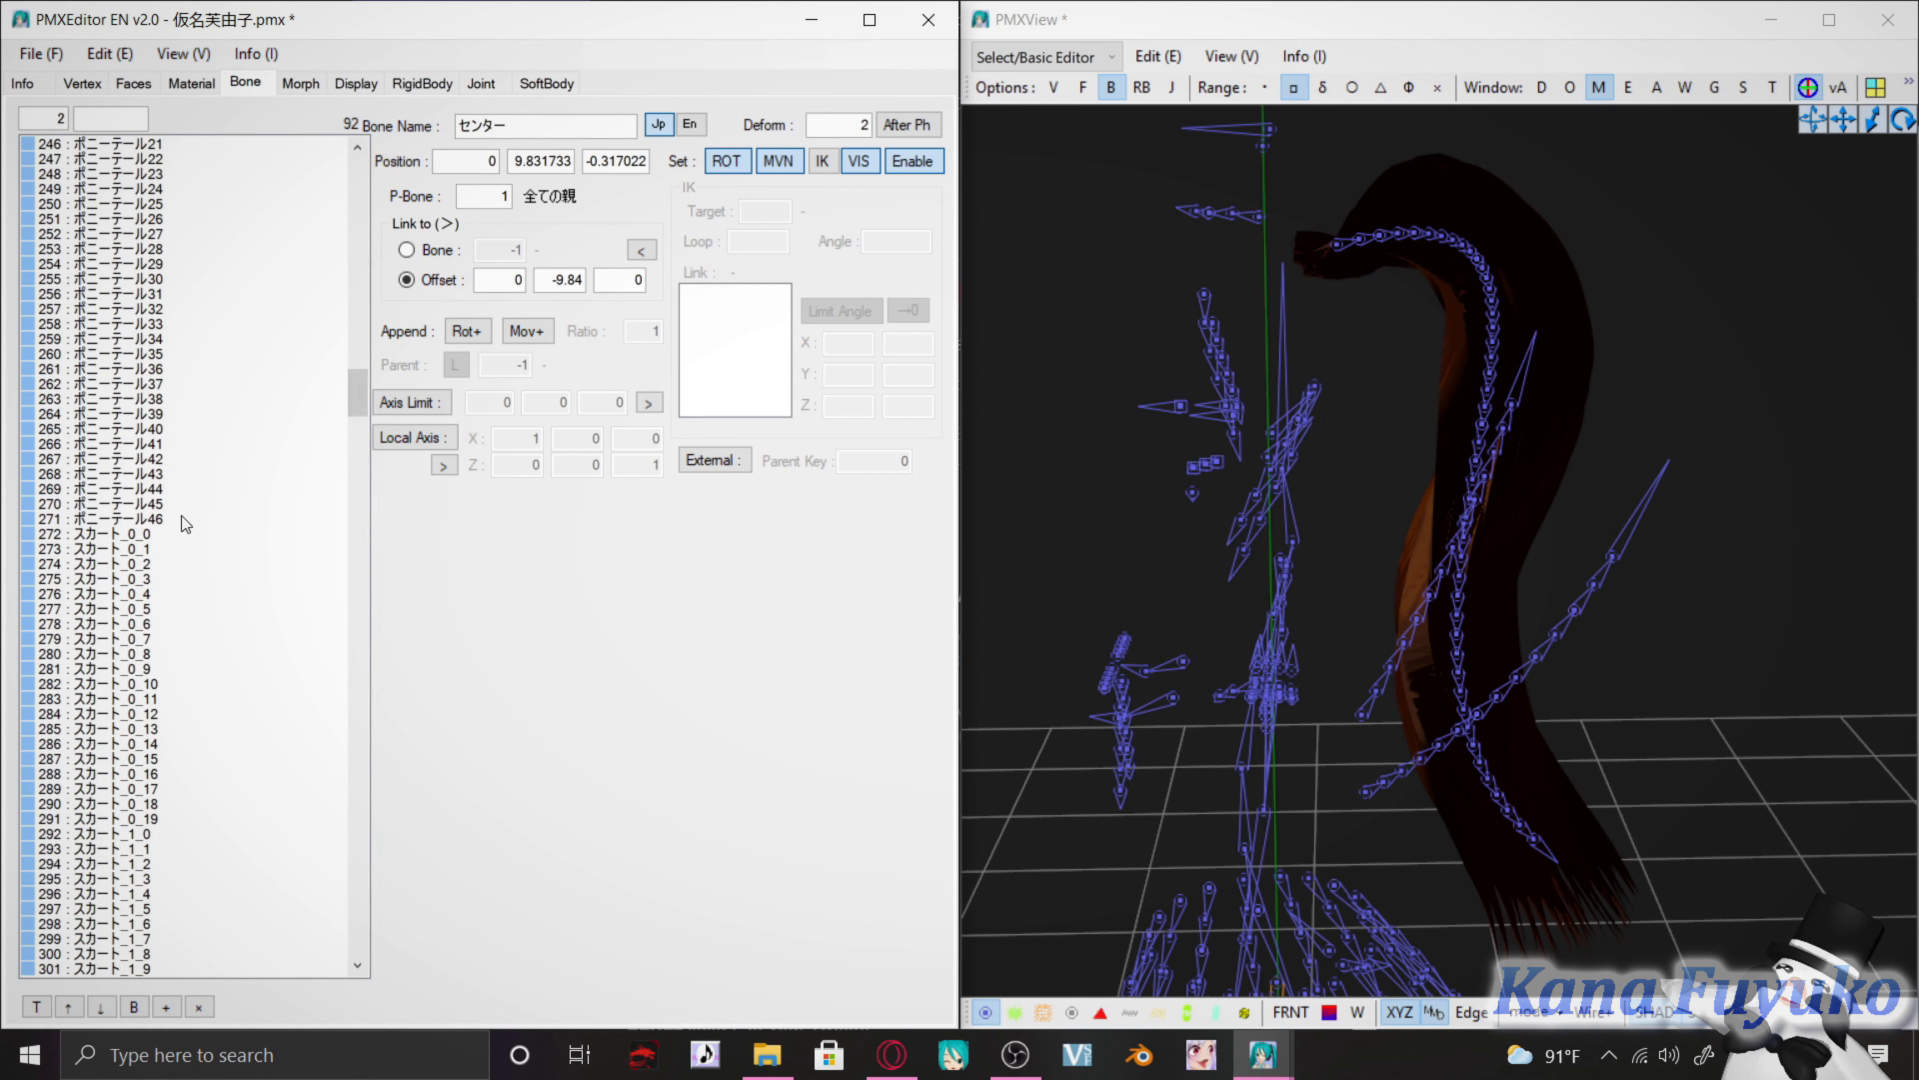
pyautogui.moveTo(170, 517); pyautogui.dragTo(221, 524)
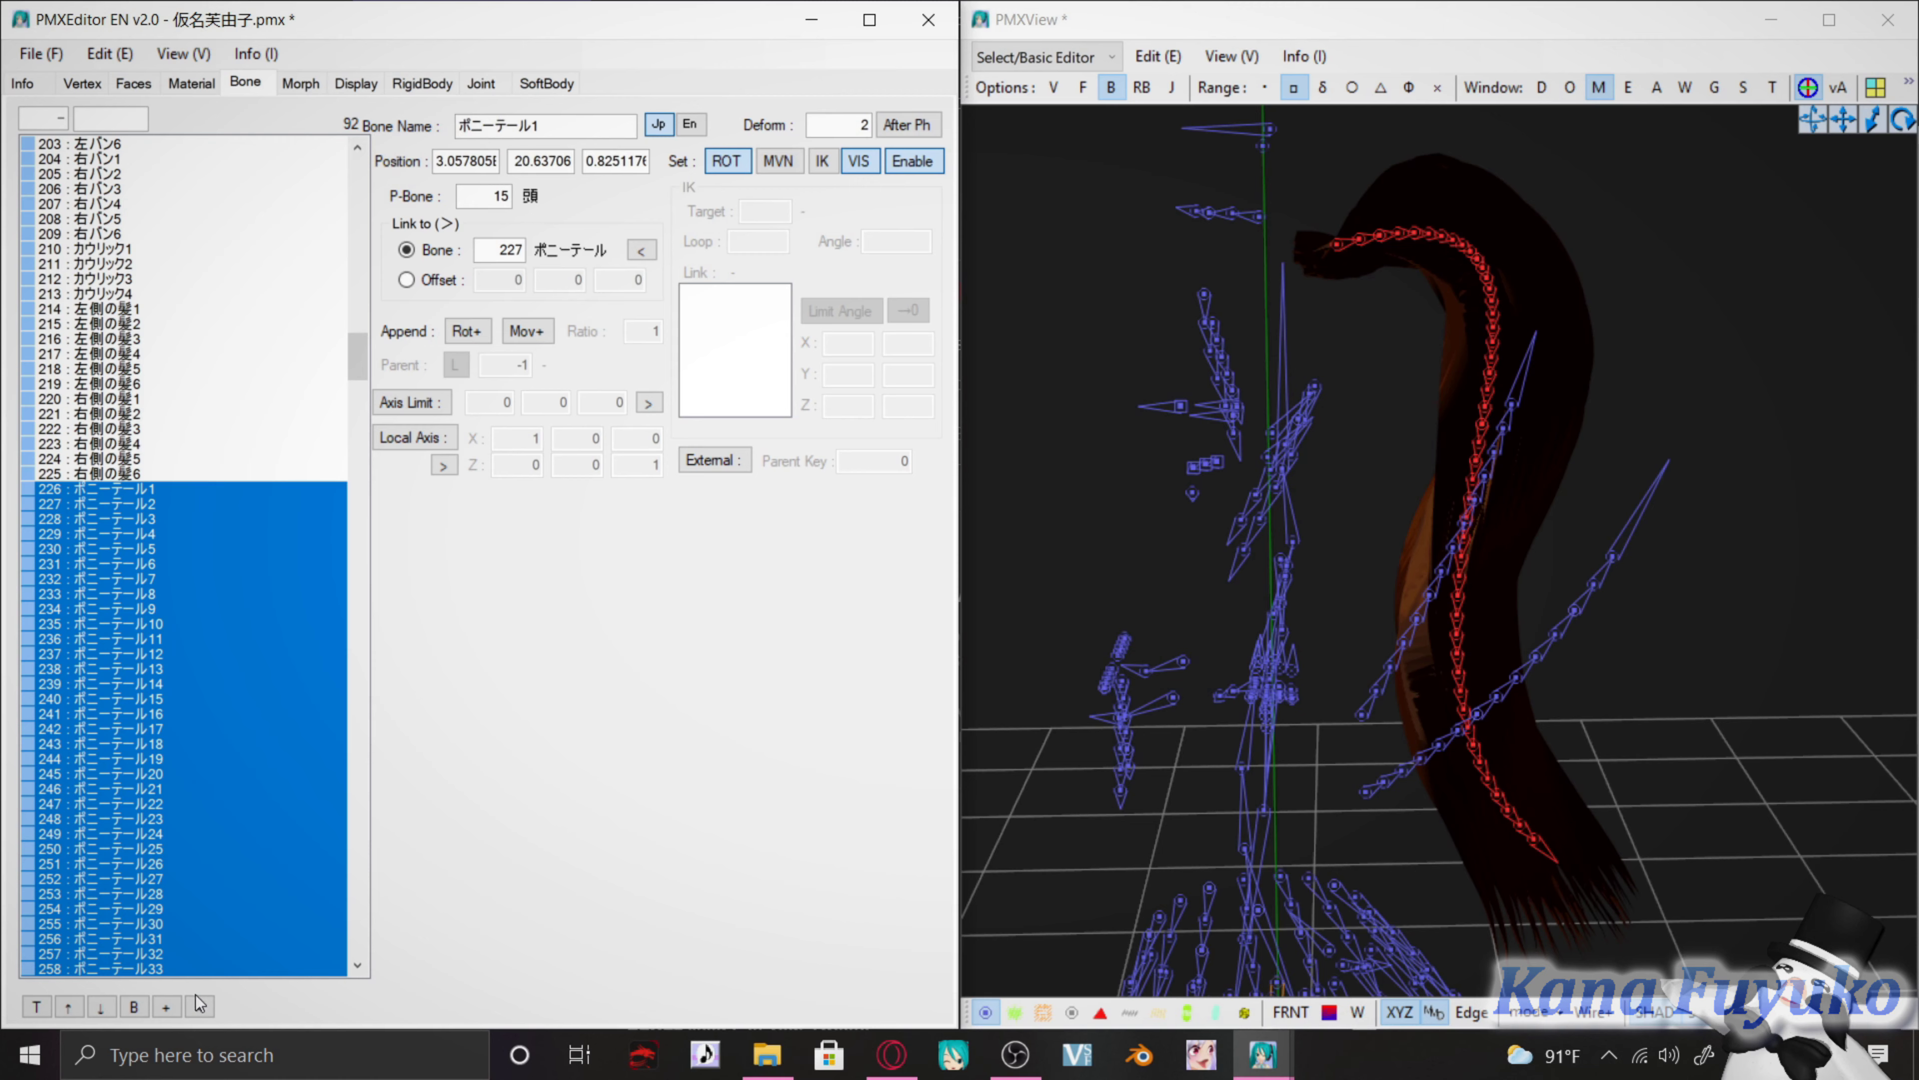
pyautogui.click(208, 1014)
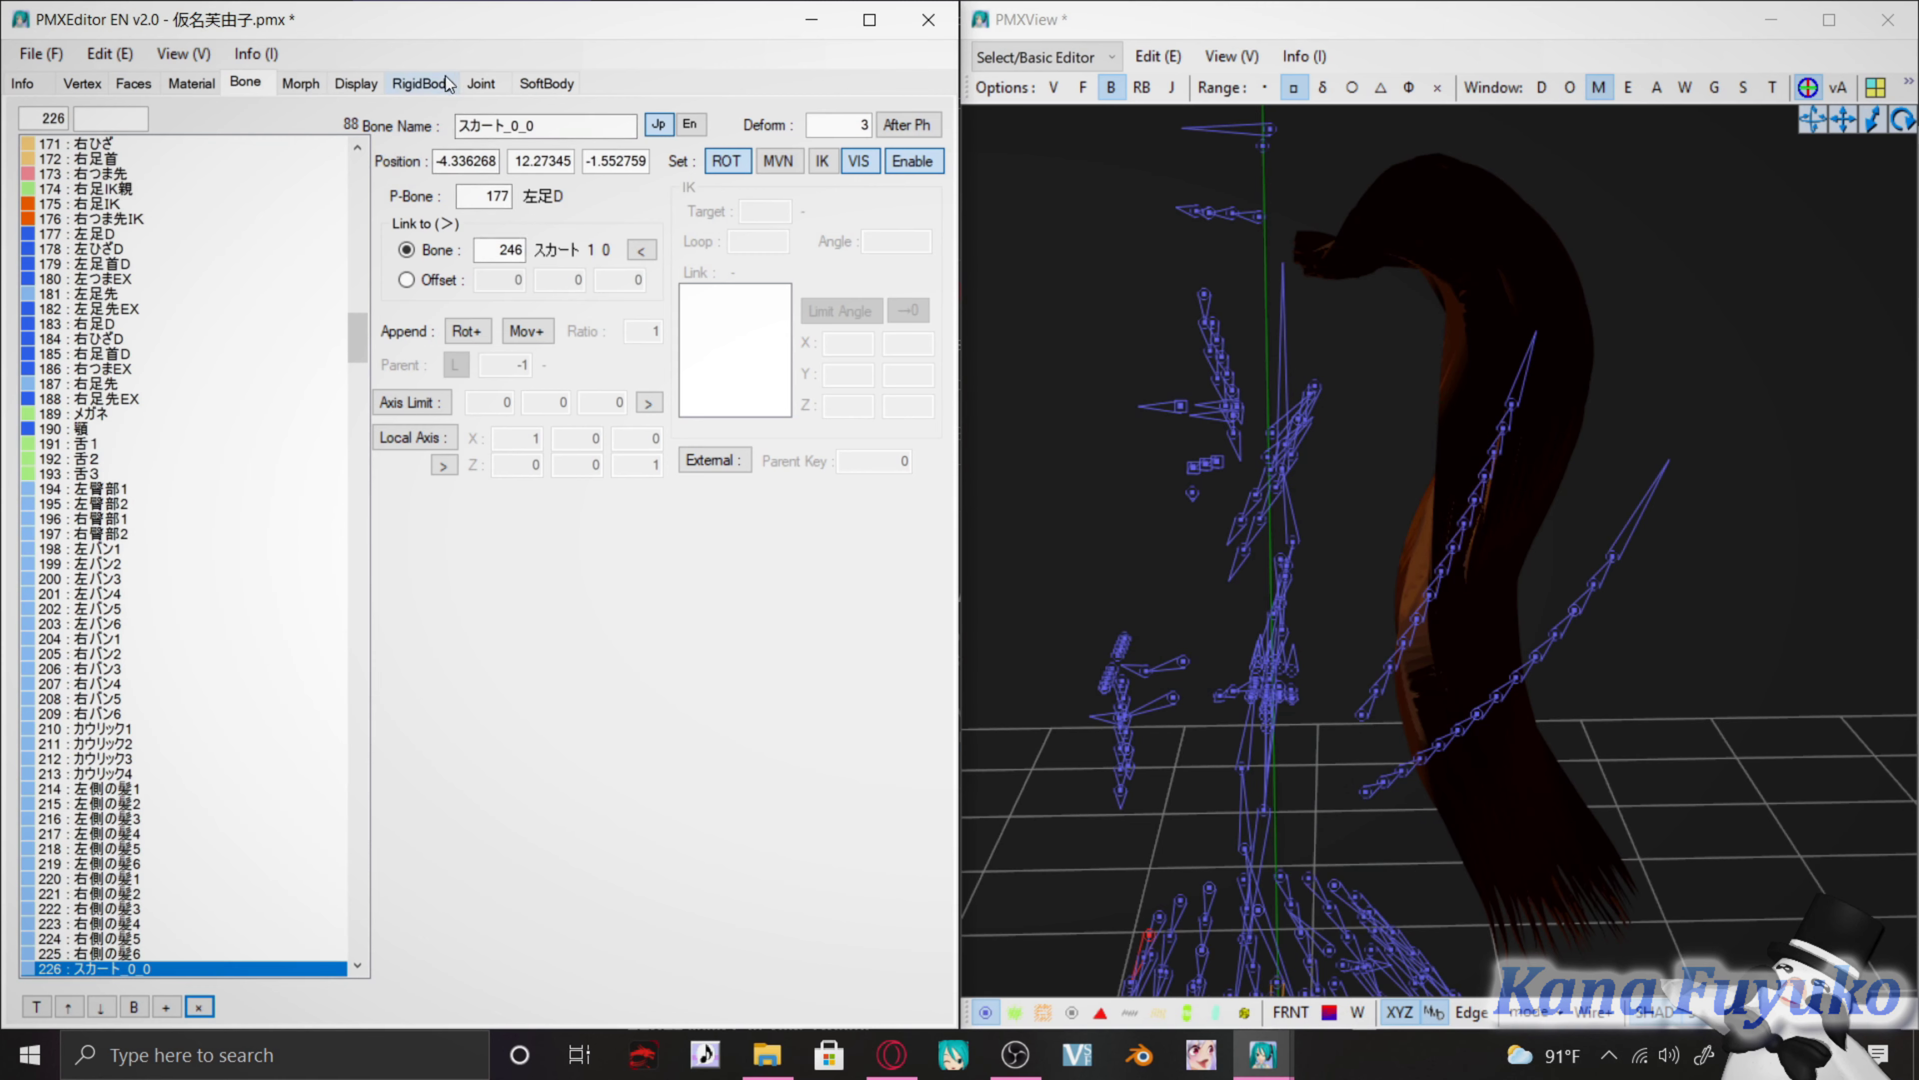
# Delete the rigid bodies ポニーテール1 to ポニーテール46
pyautogui.click(400, 87)
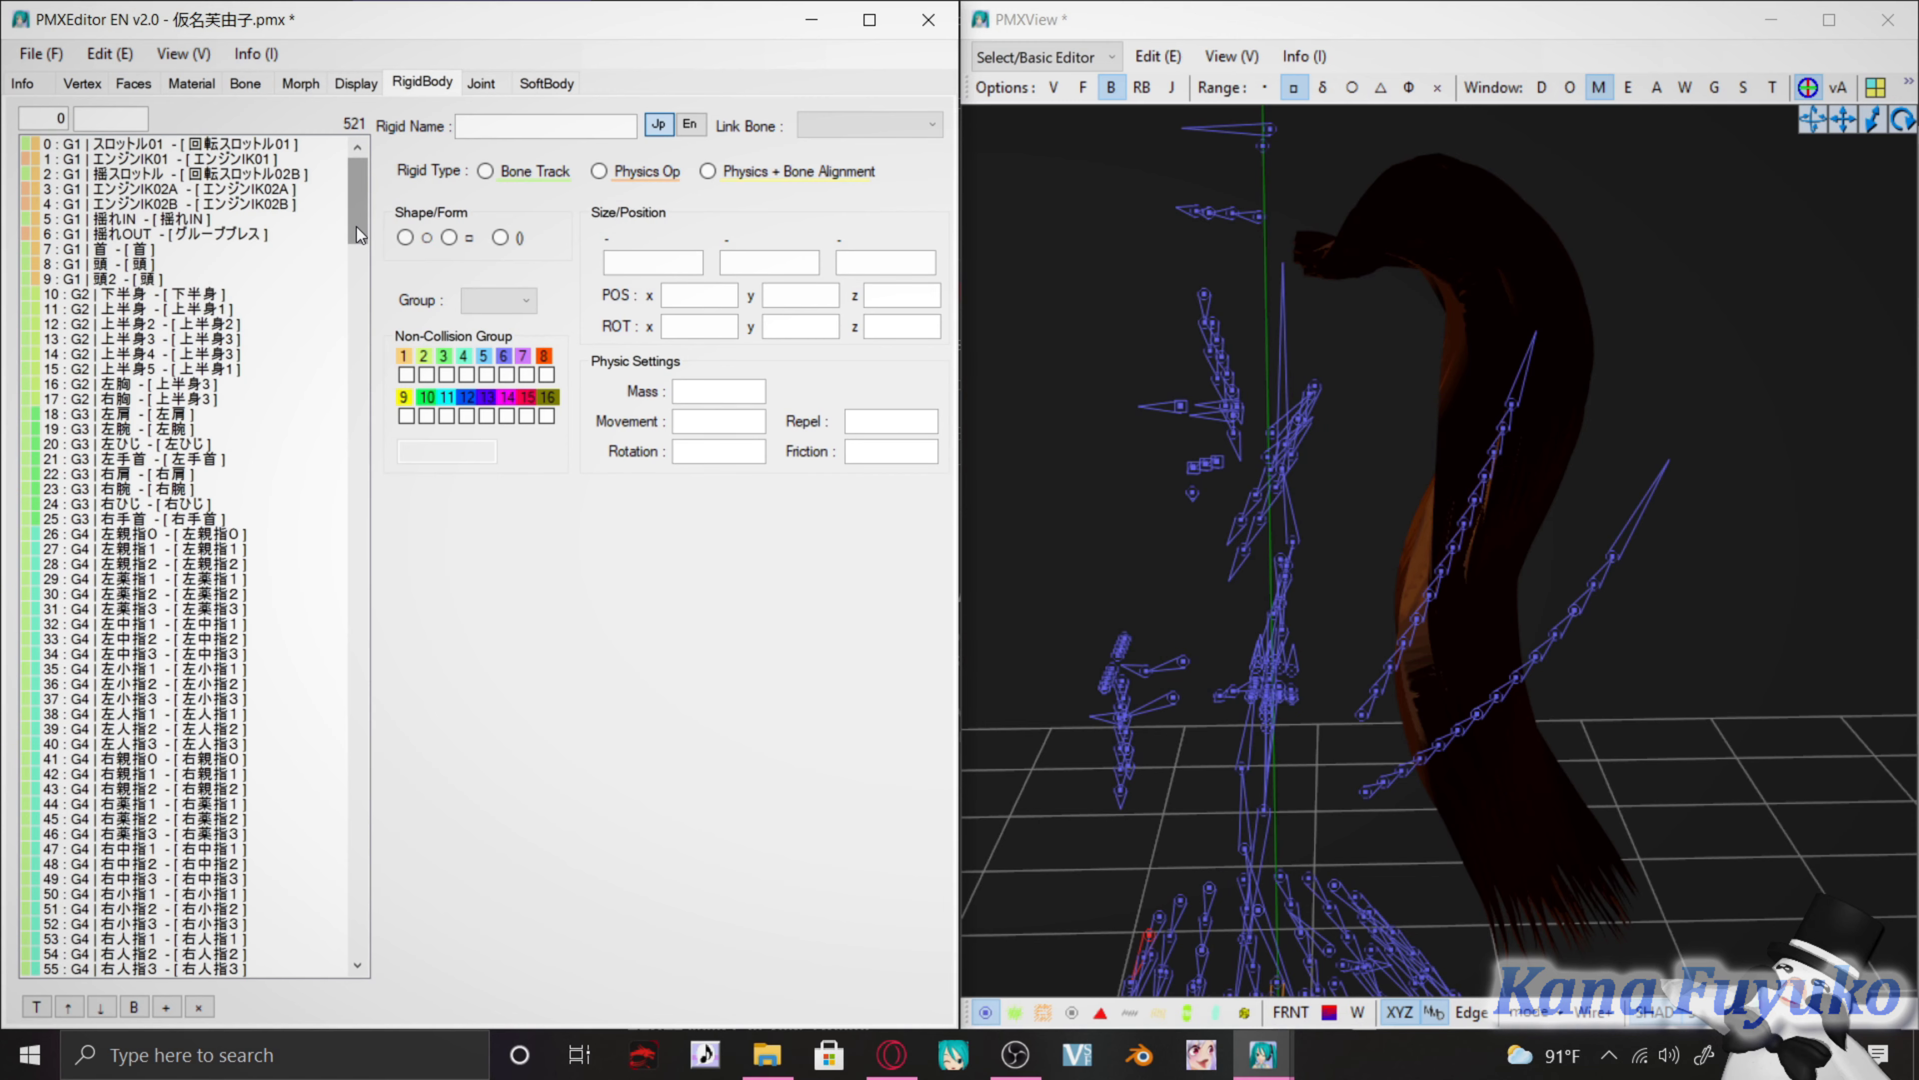
pyautogui.moveTo(357, 227); pyautogui.dragTo(321, 463)
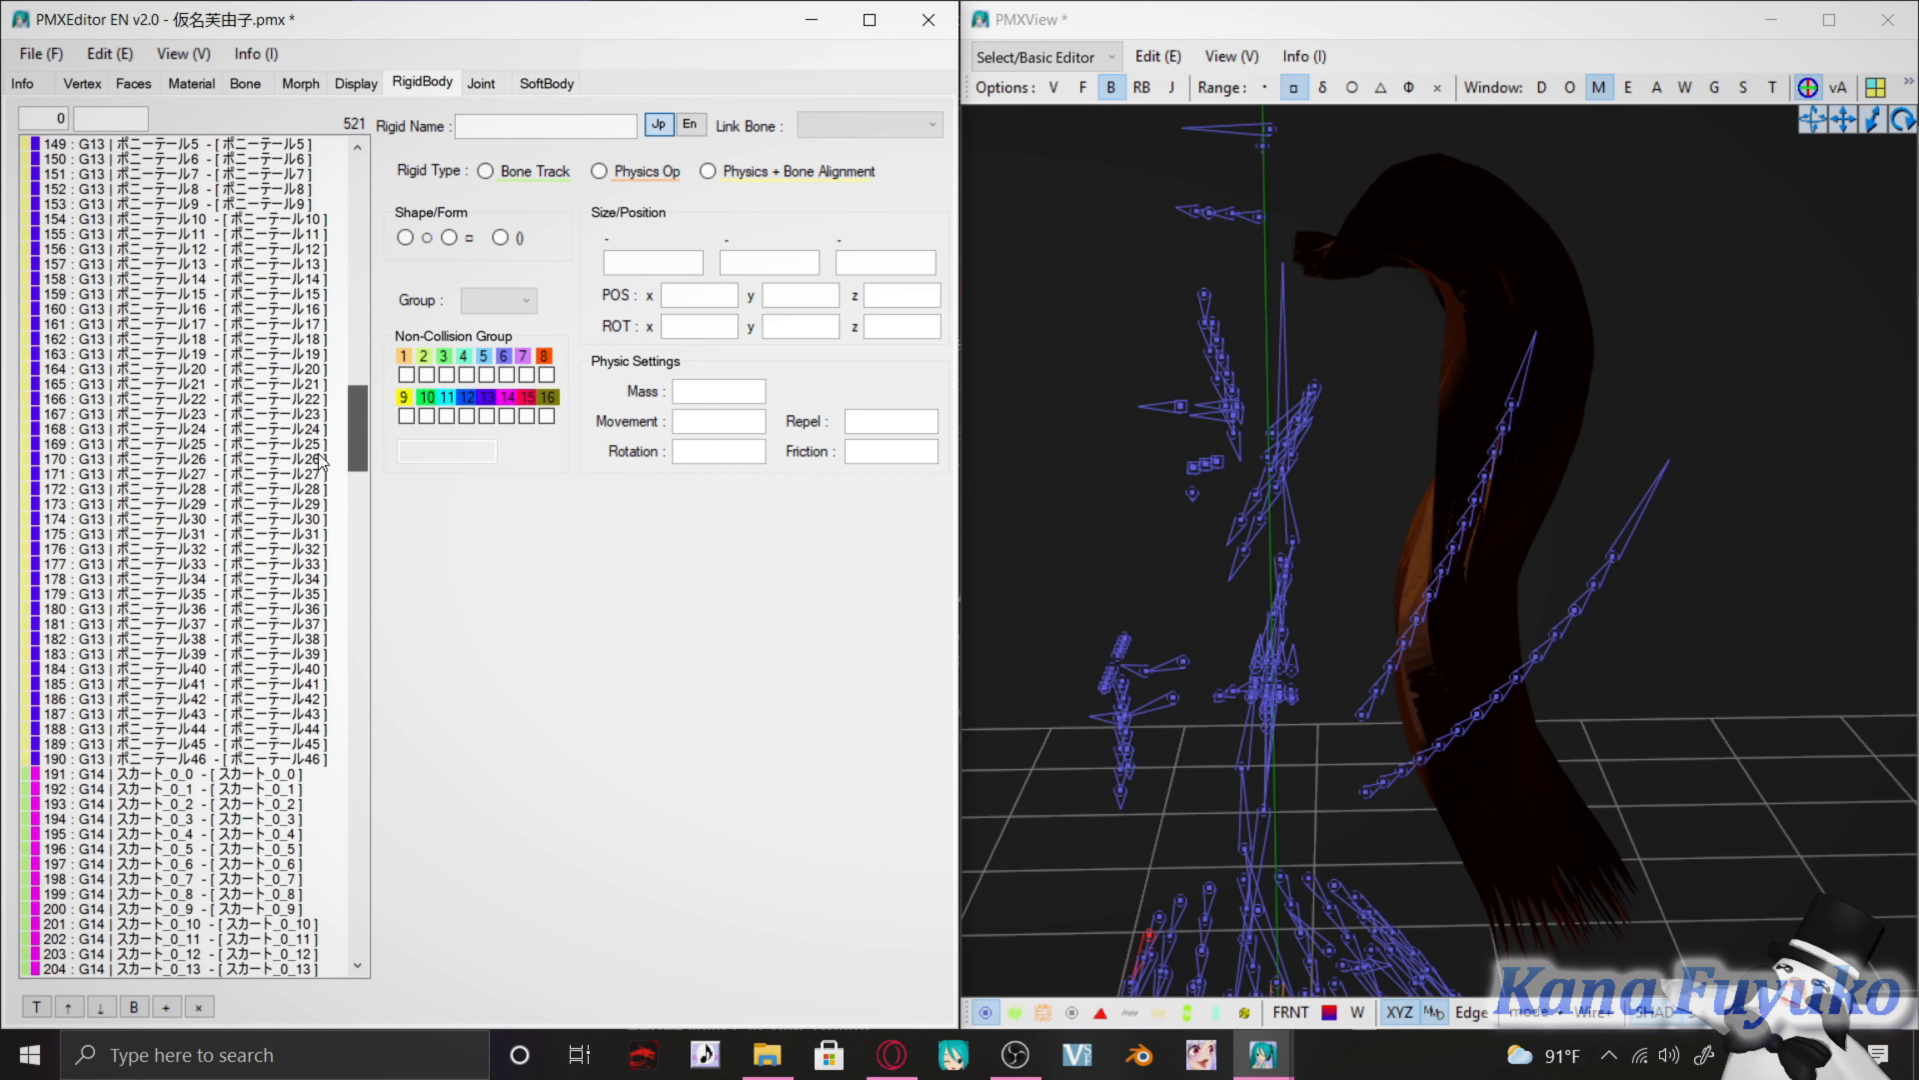
pyautogui.click(243, 758)
pyautogui.moveTo(244, 737); pyautogui.dragTo(287, 339)
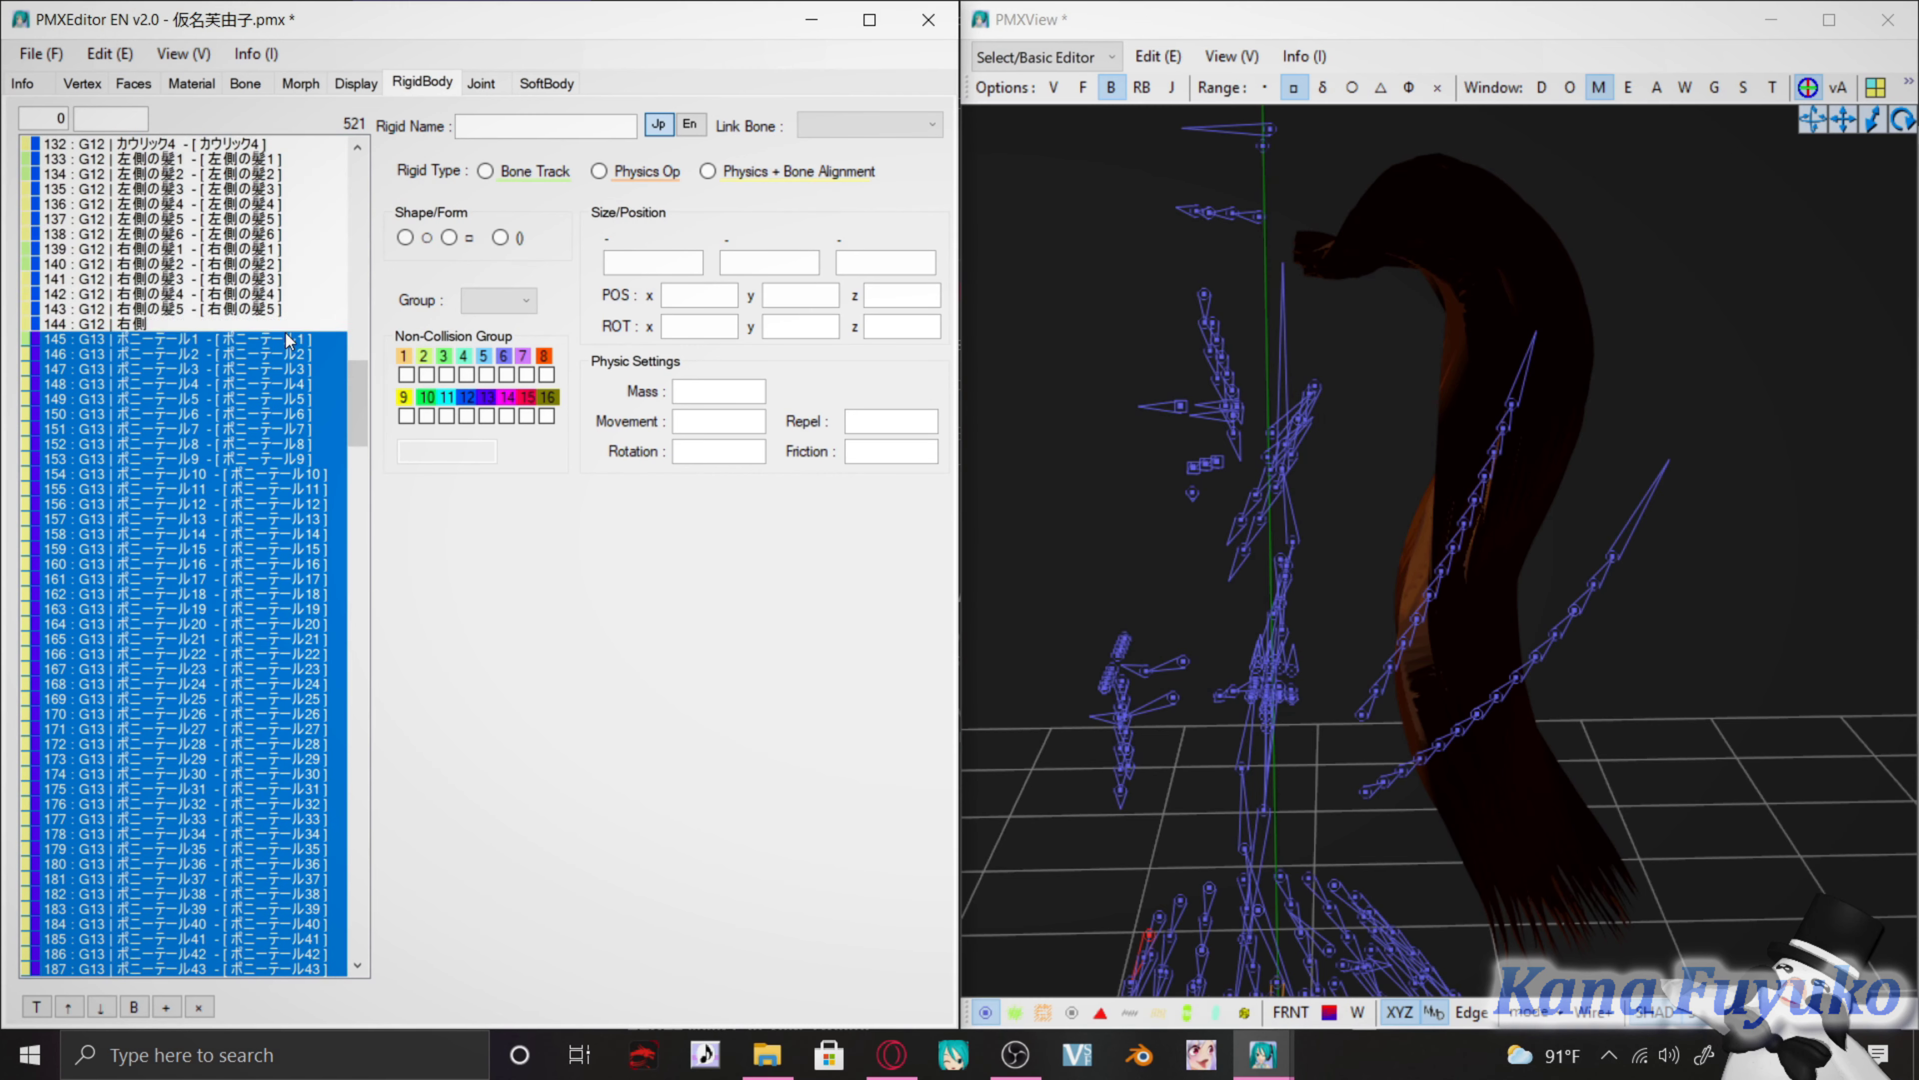
pyautogui.click(198, 1007)
# Delete all the ponytail joints, starting with ポニーテール1, from the joint list
pyautogui.click(483, 83)
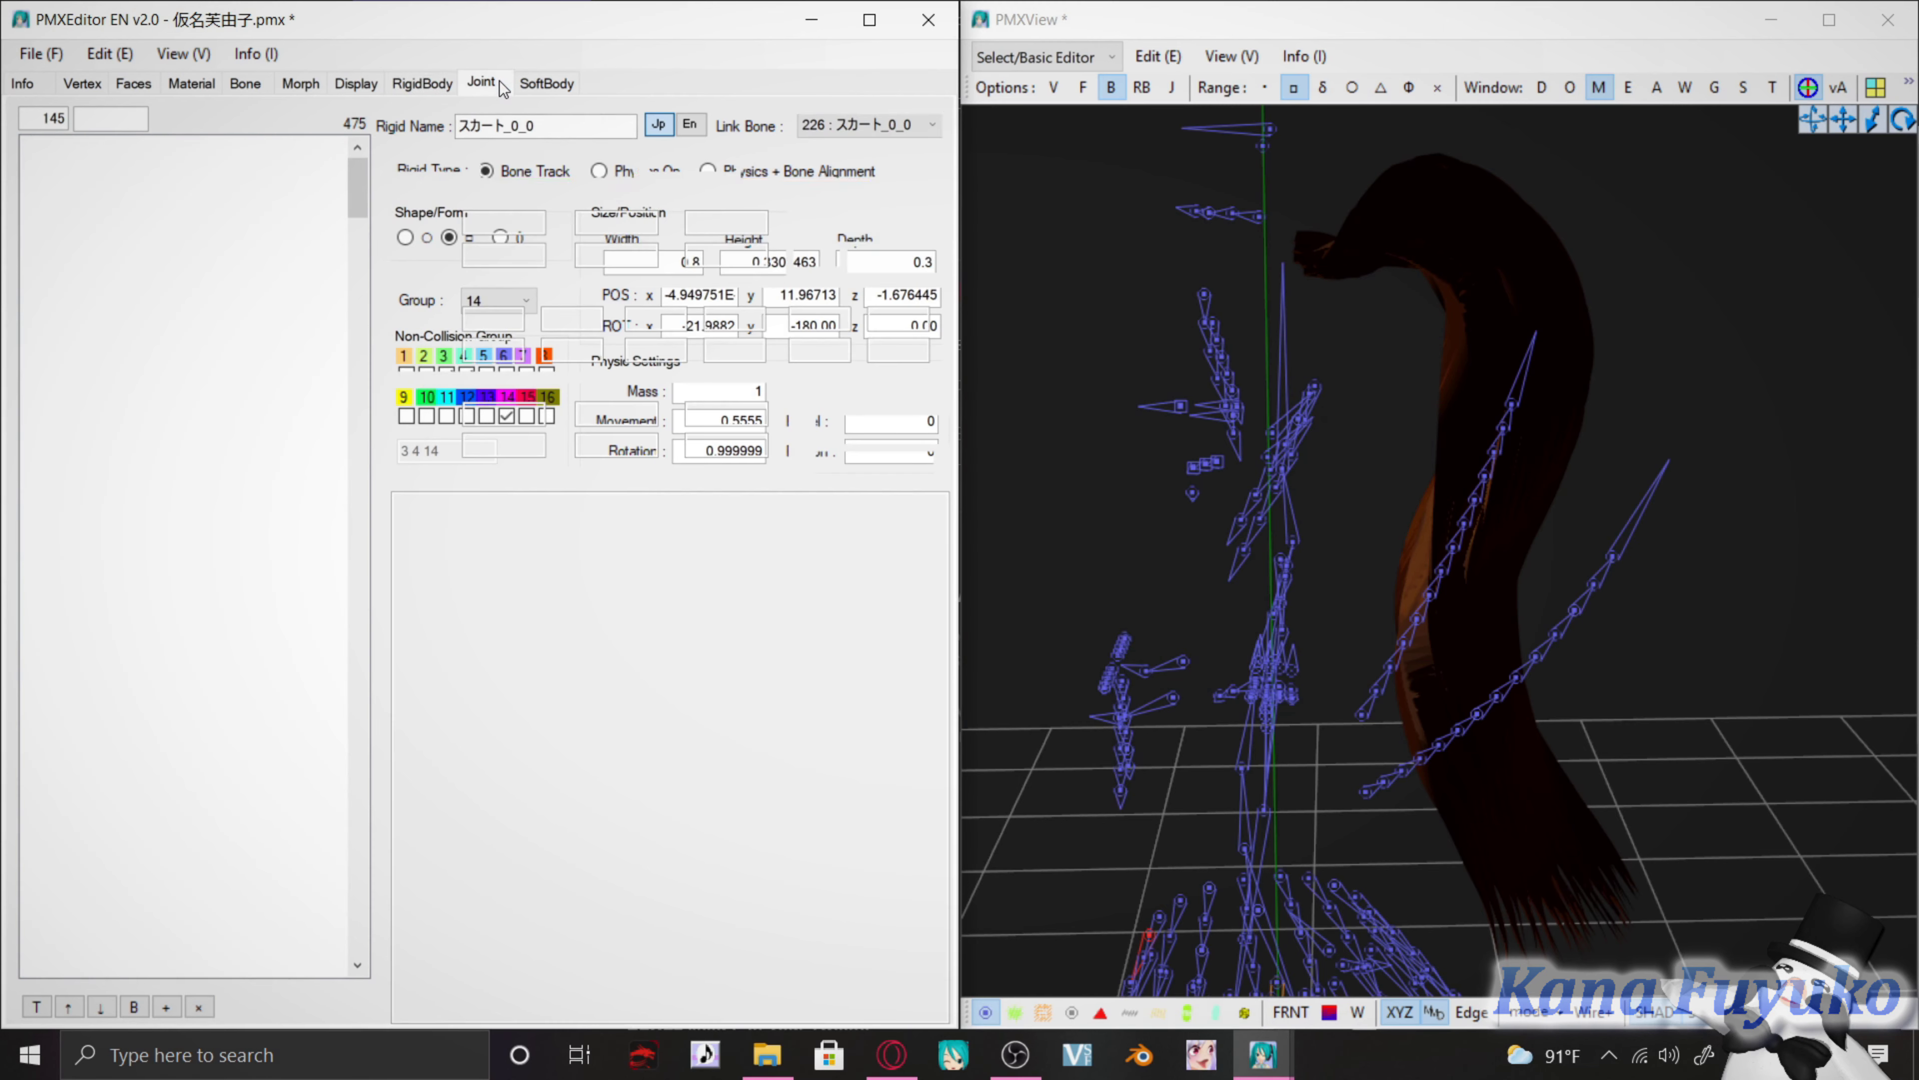
pyautogui.moveTo(362, 185); pyautogui.dragTo(343, 269)
pyautogui.moveTo(185, 726); pyautogui.dragTo(197, 369)
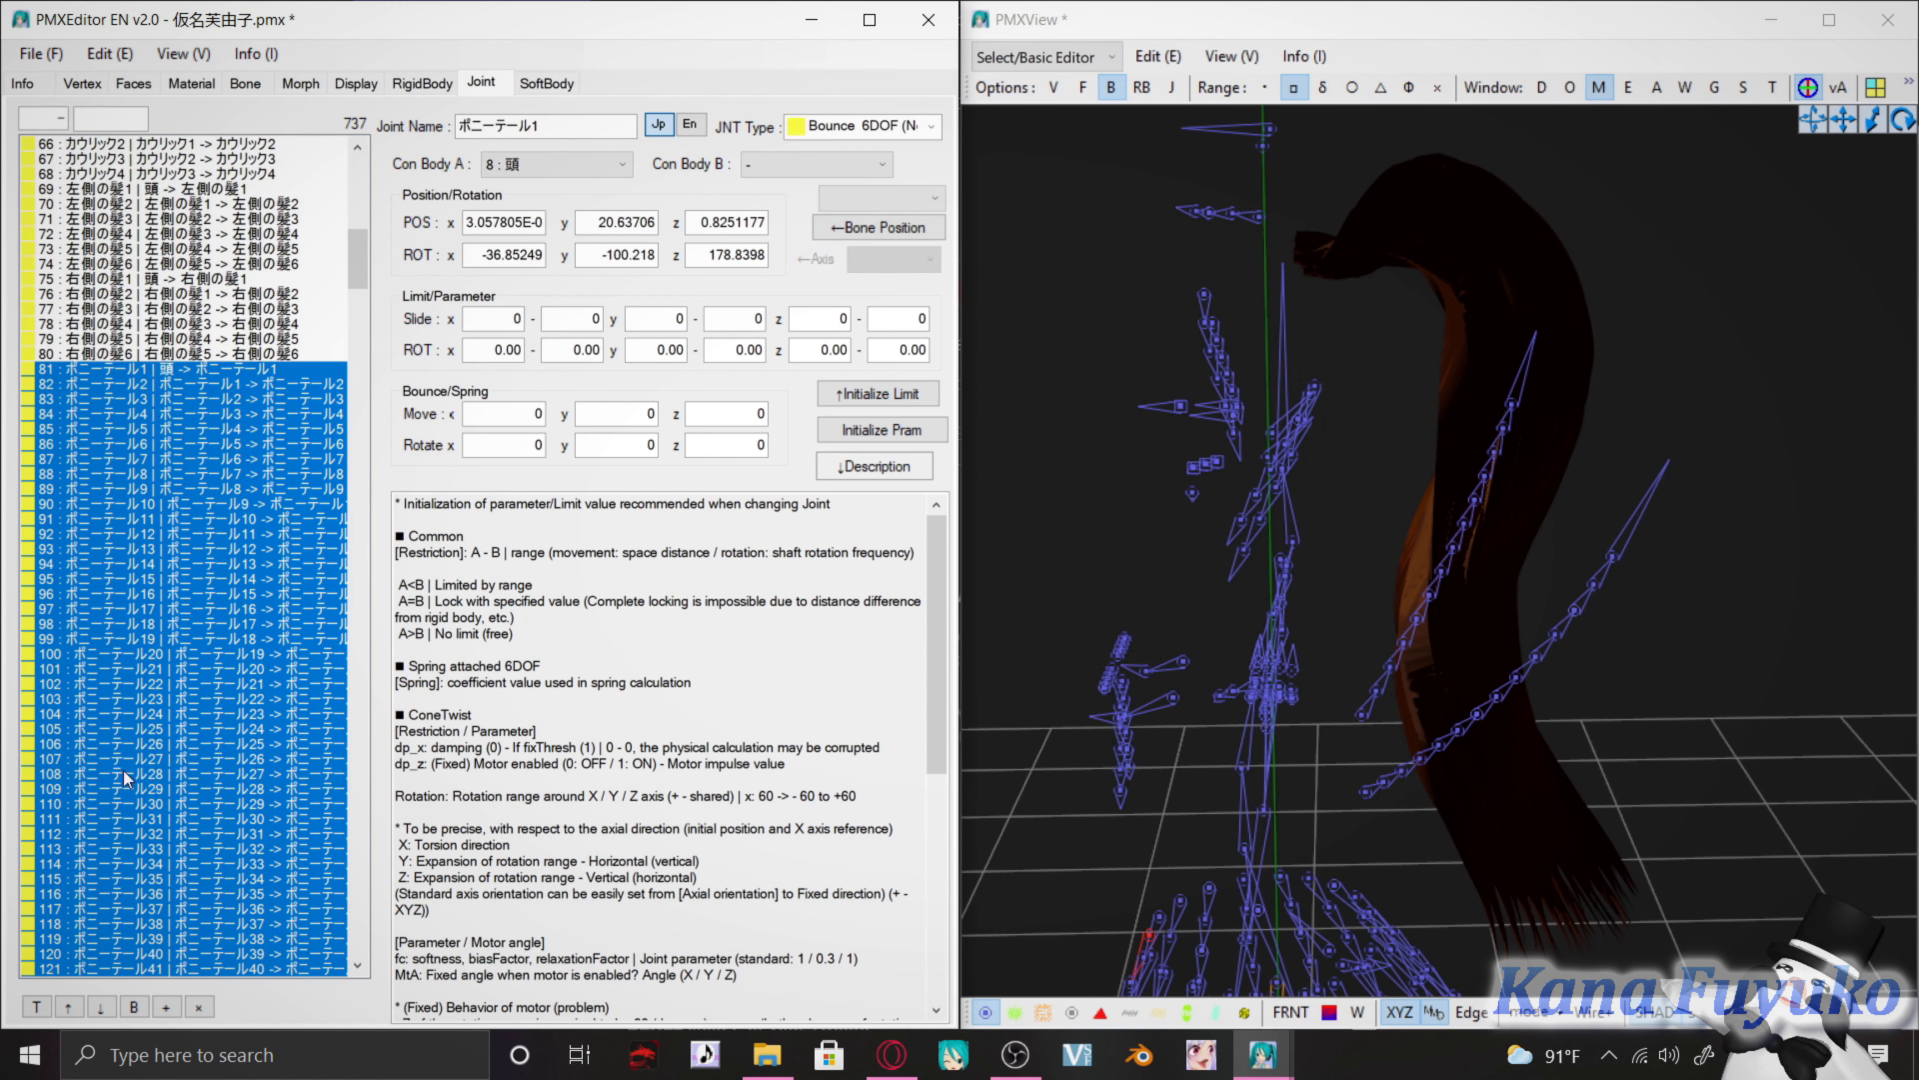
pyautogui.click(199, 1007)
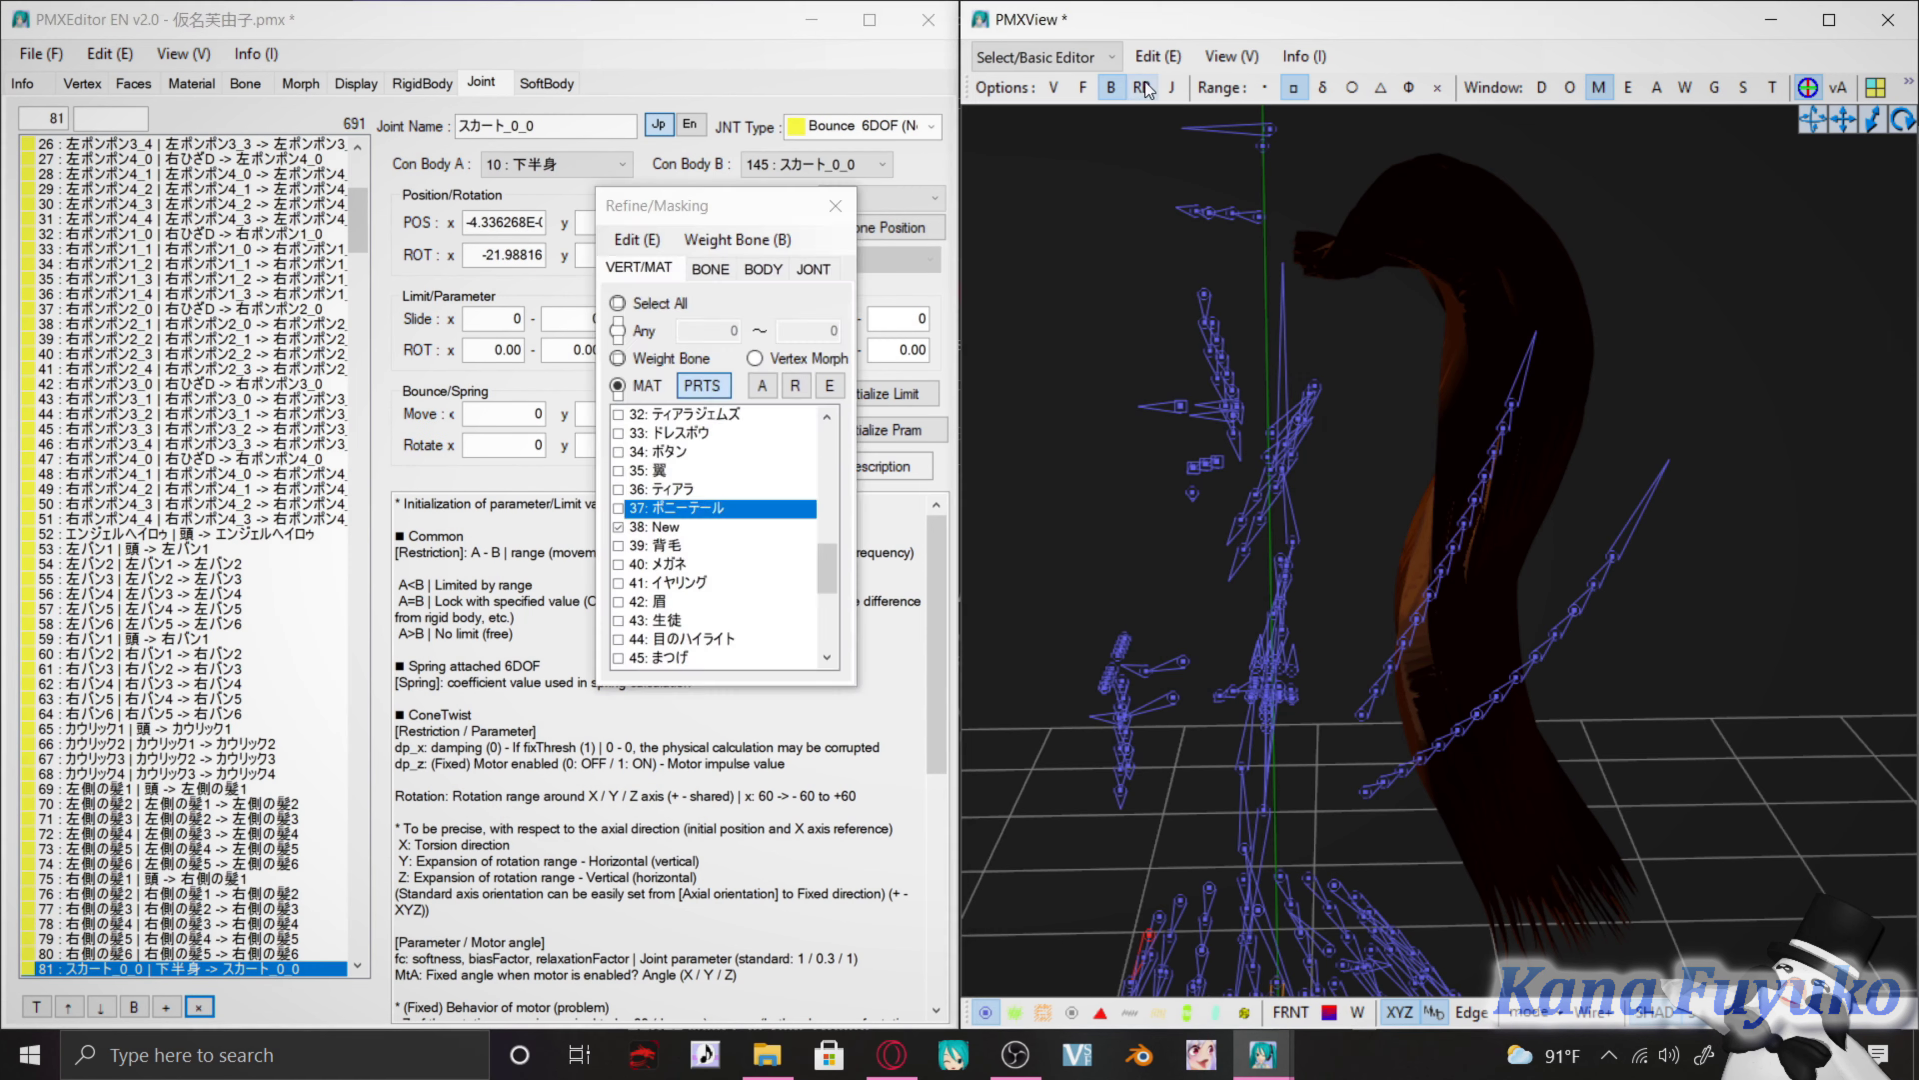
# Check the model for leftover ponytail physics by temporarily displaying the rigid bodies and joints
pyautogui.click(1173, 87)
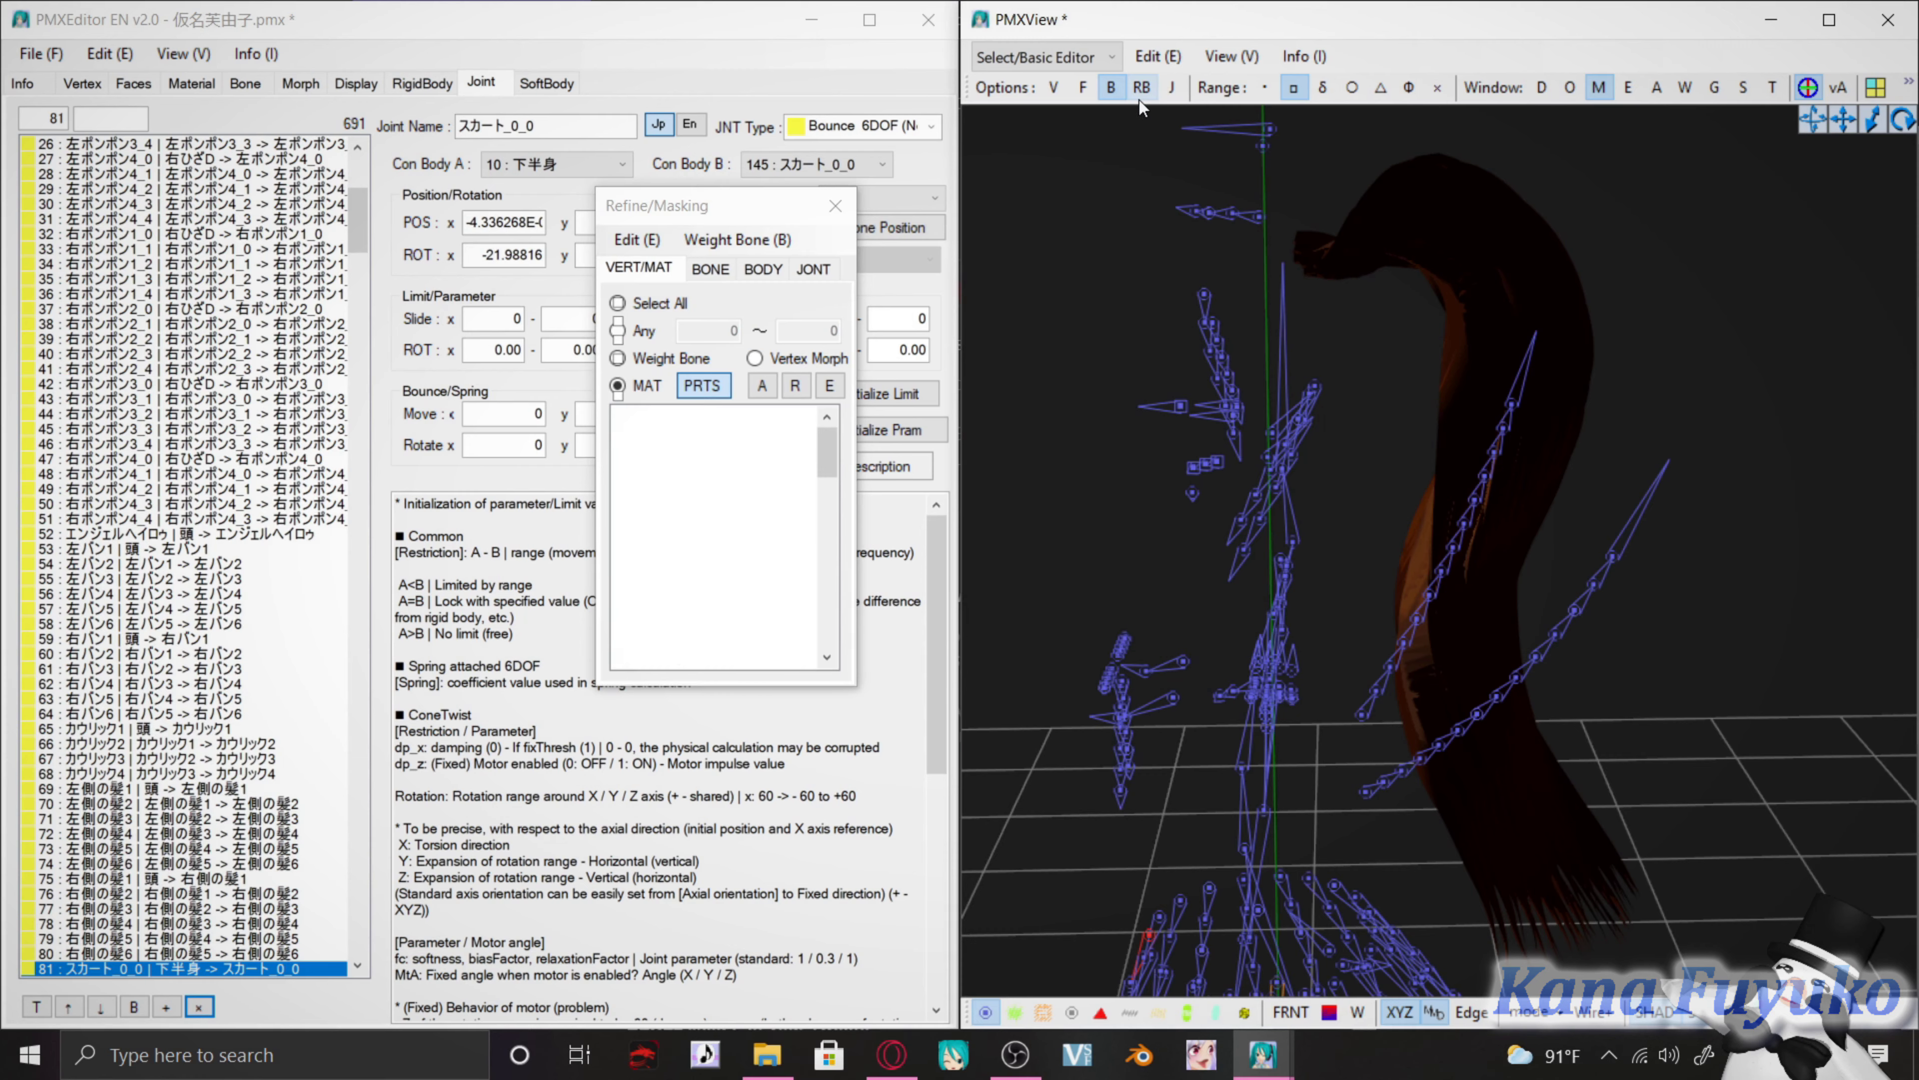
pyautogui.click(1141, 90)
pyautogui.click(1171, 88)
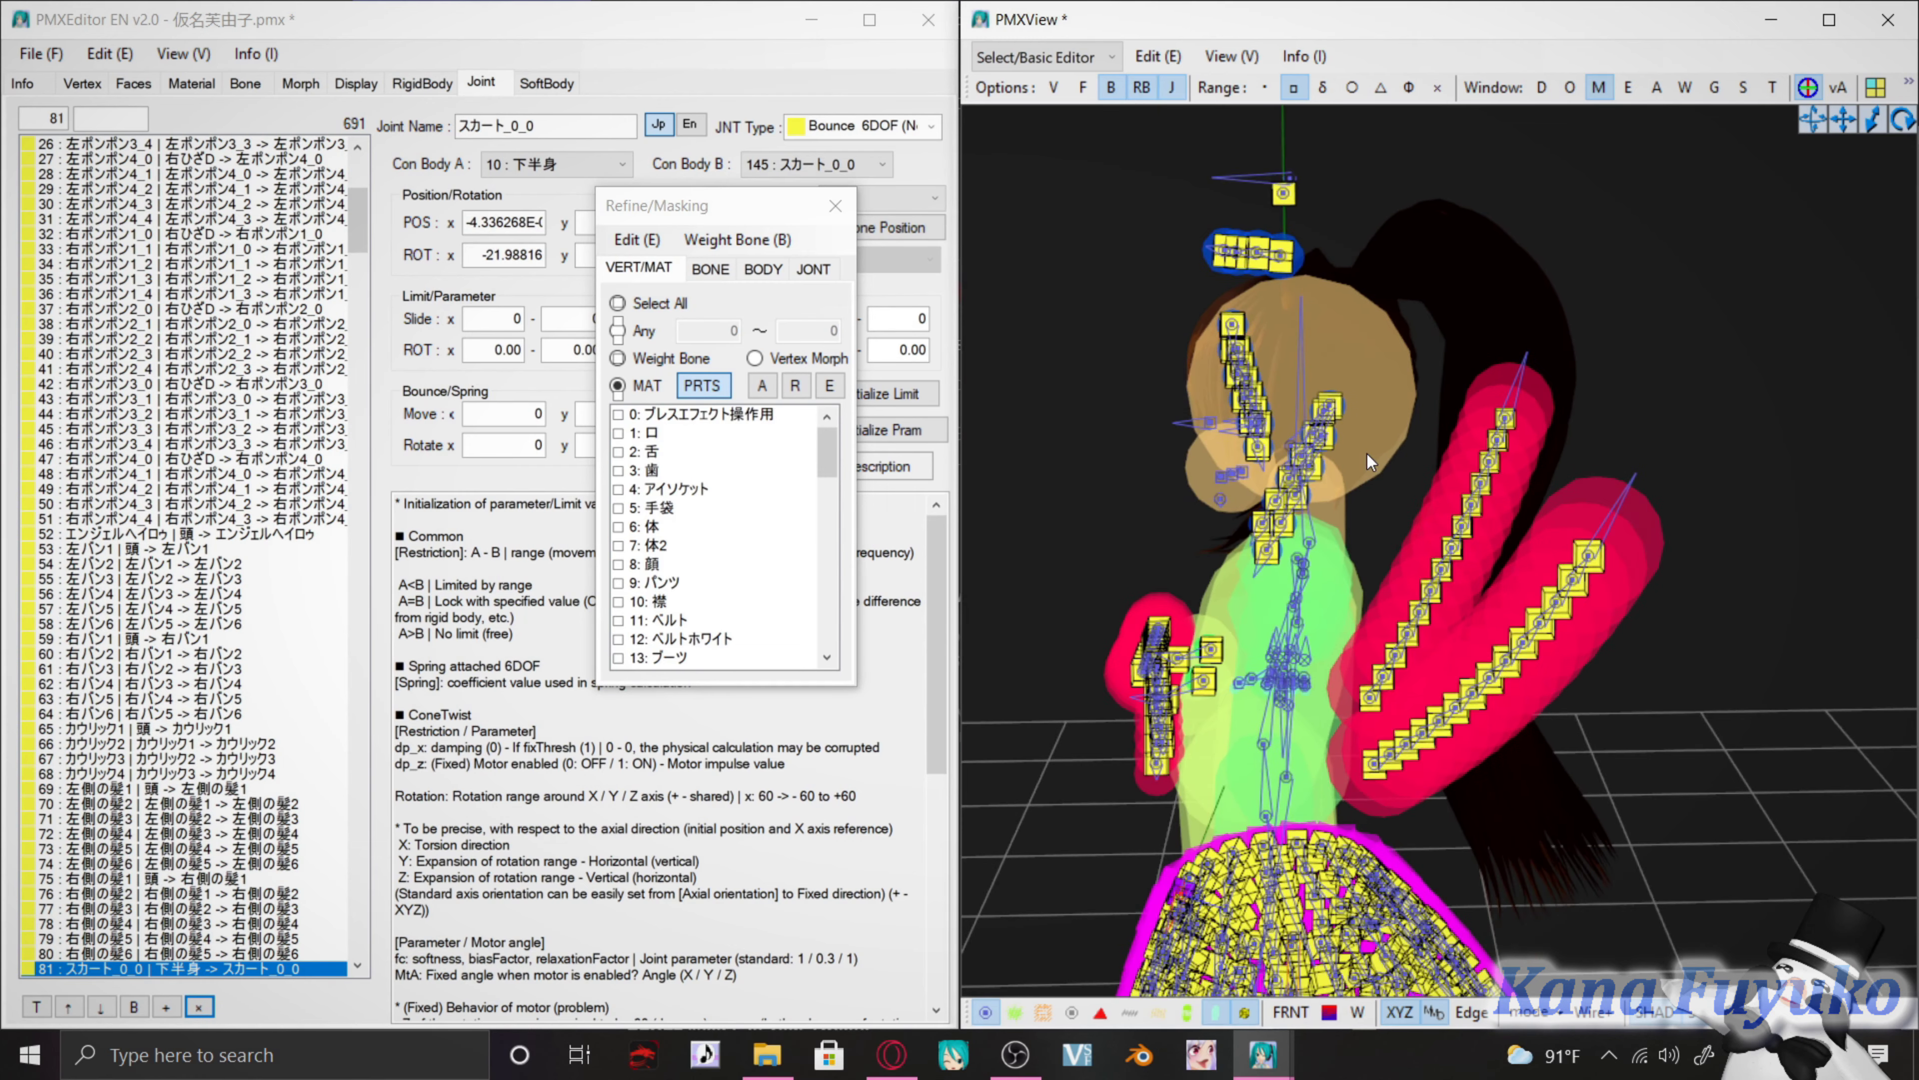
pyautogui.moveTo(1368, 453); pyautogui.dragTo(1357, 361, button='right')
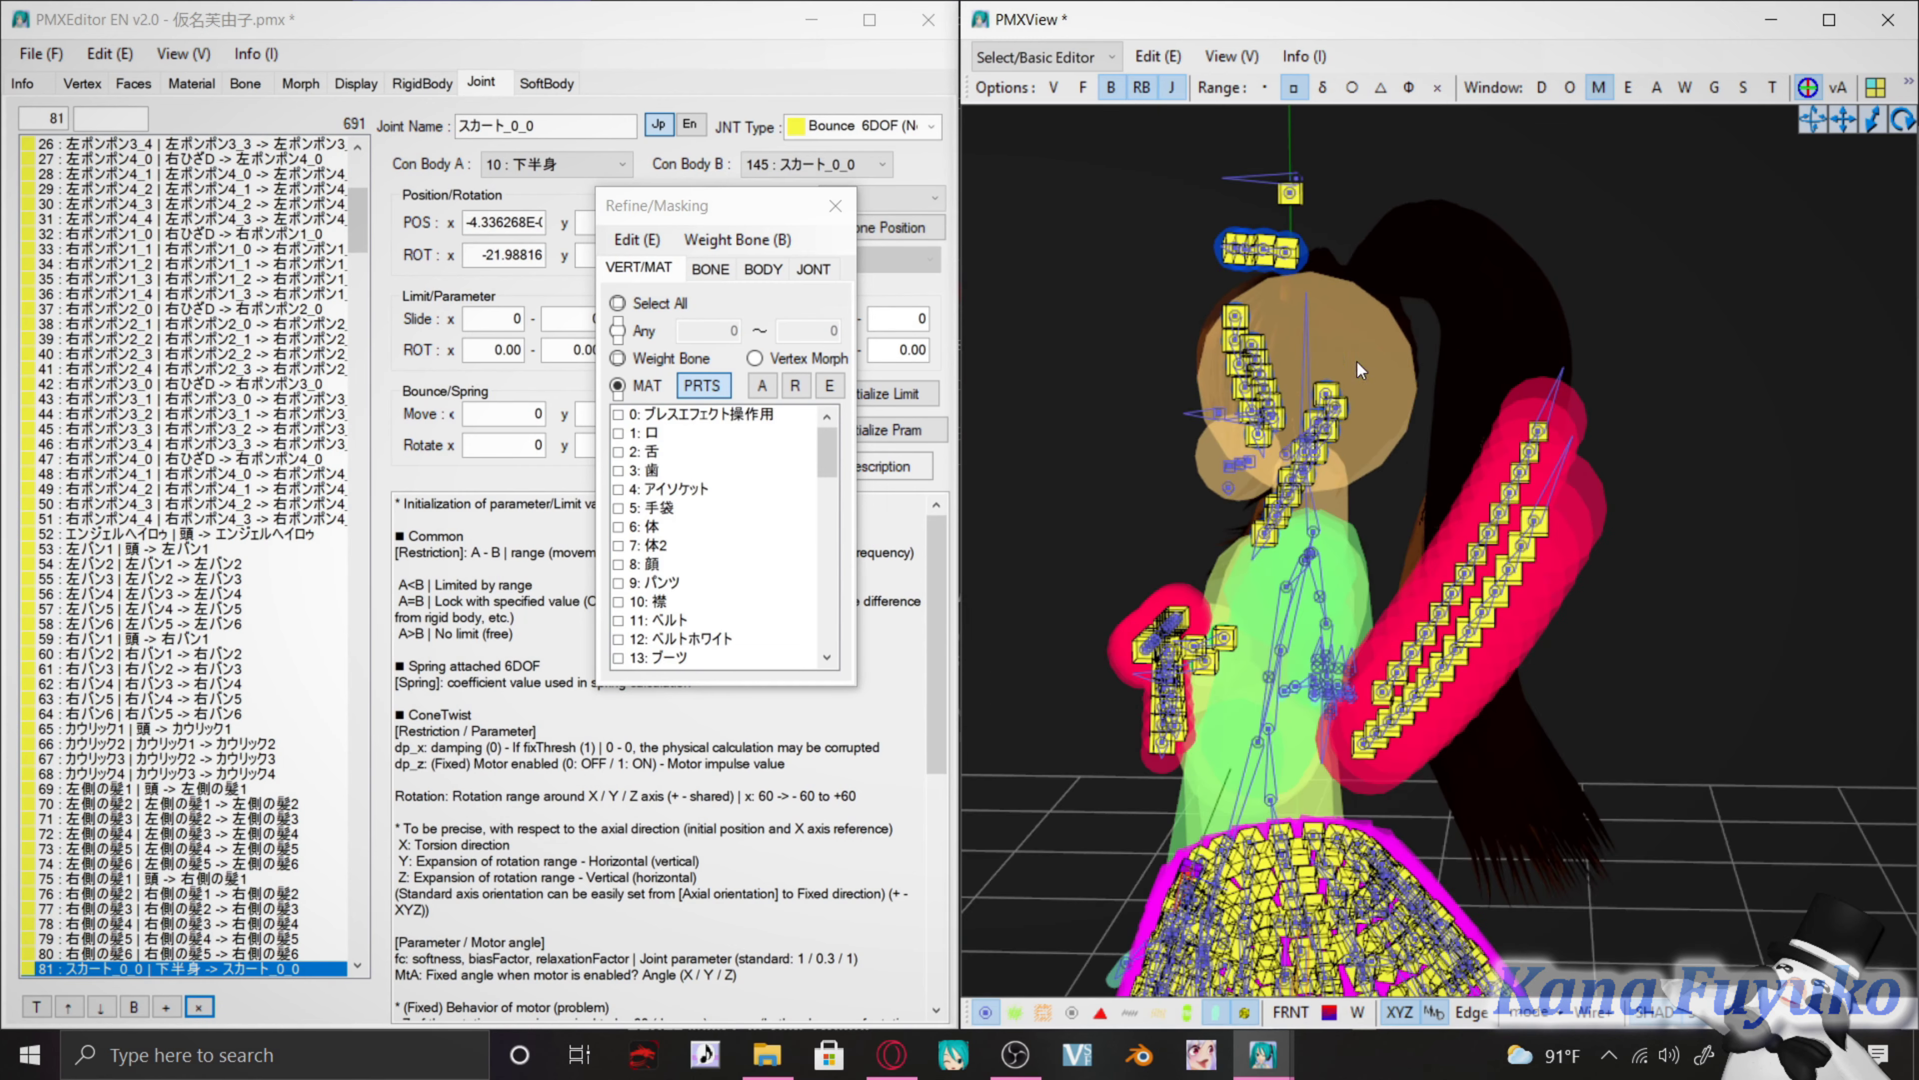
pyautogui.click(1142, 87)
pyautogui.click(1171, 87)
# Select the head bone 頭 and hide 37: ポニーテール so only the material 38: New is shown
pyautogui.moveTo(1284, 538); pyautogui.dragTo(1249, 425, button='right')
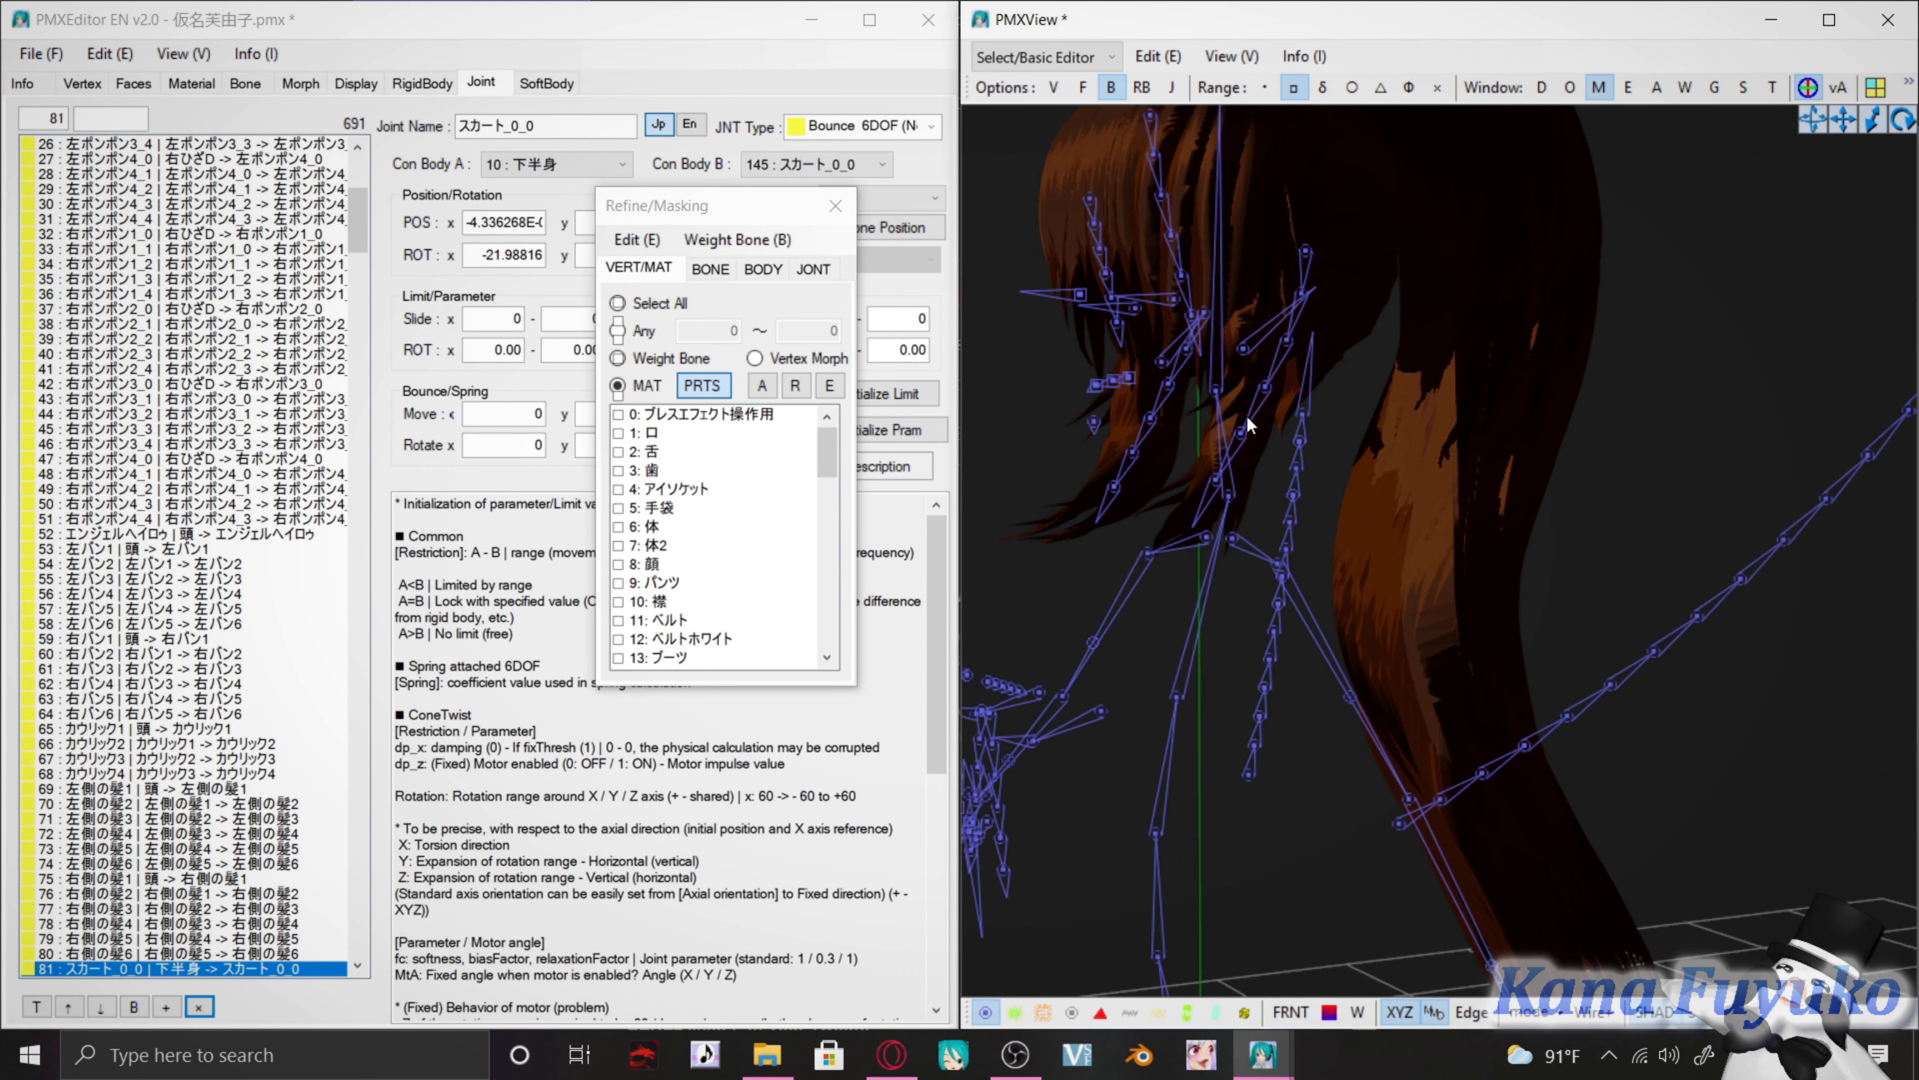
pyautogui.click(1214, 387)
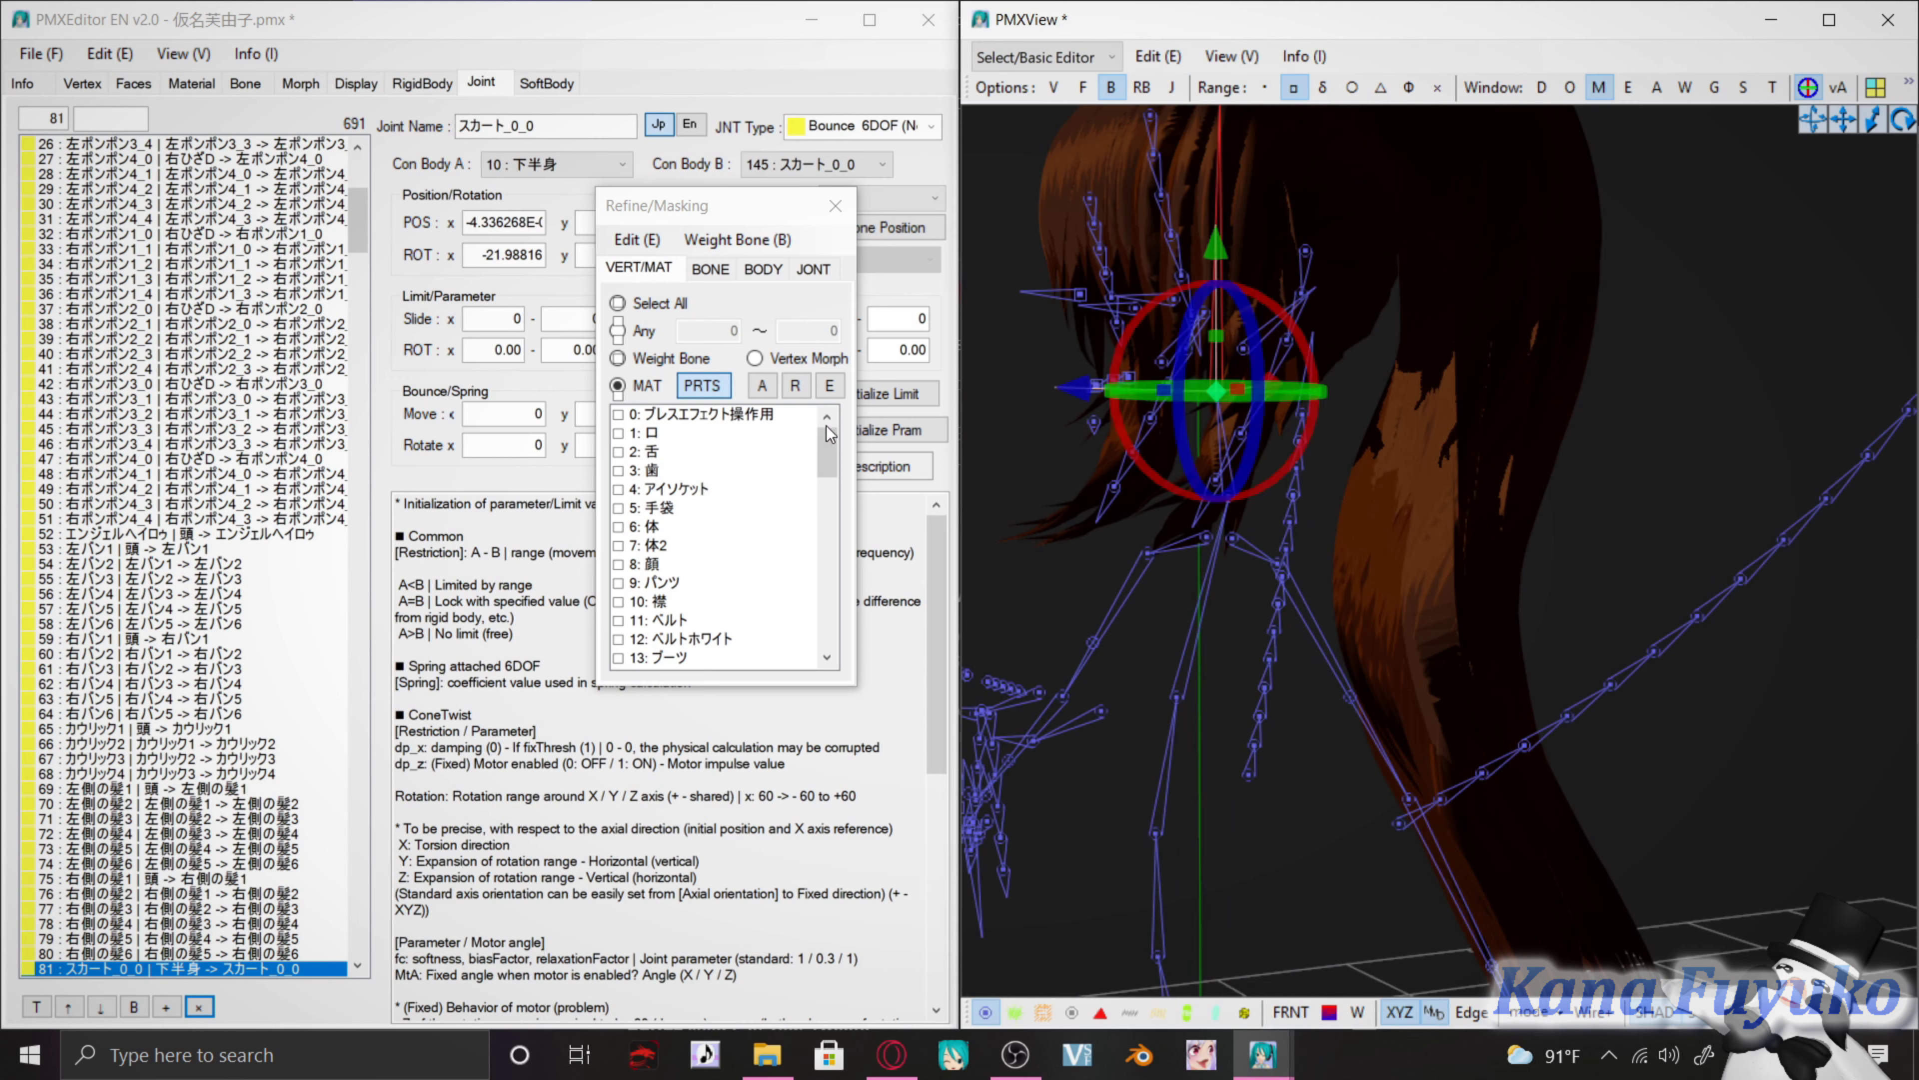
pyautogui.moveTo(831, 460); pyautogui.dragTo(827, 567)
pyautogui.click(683, 563)
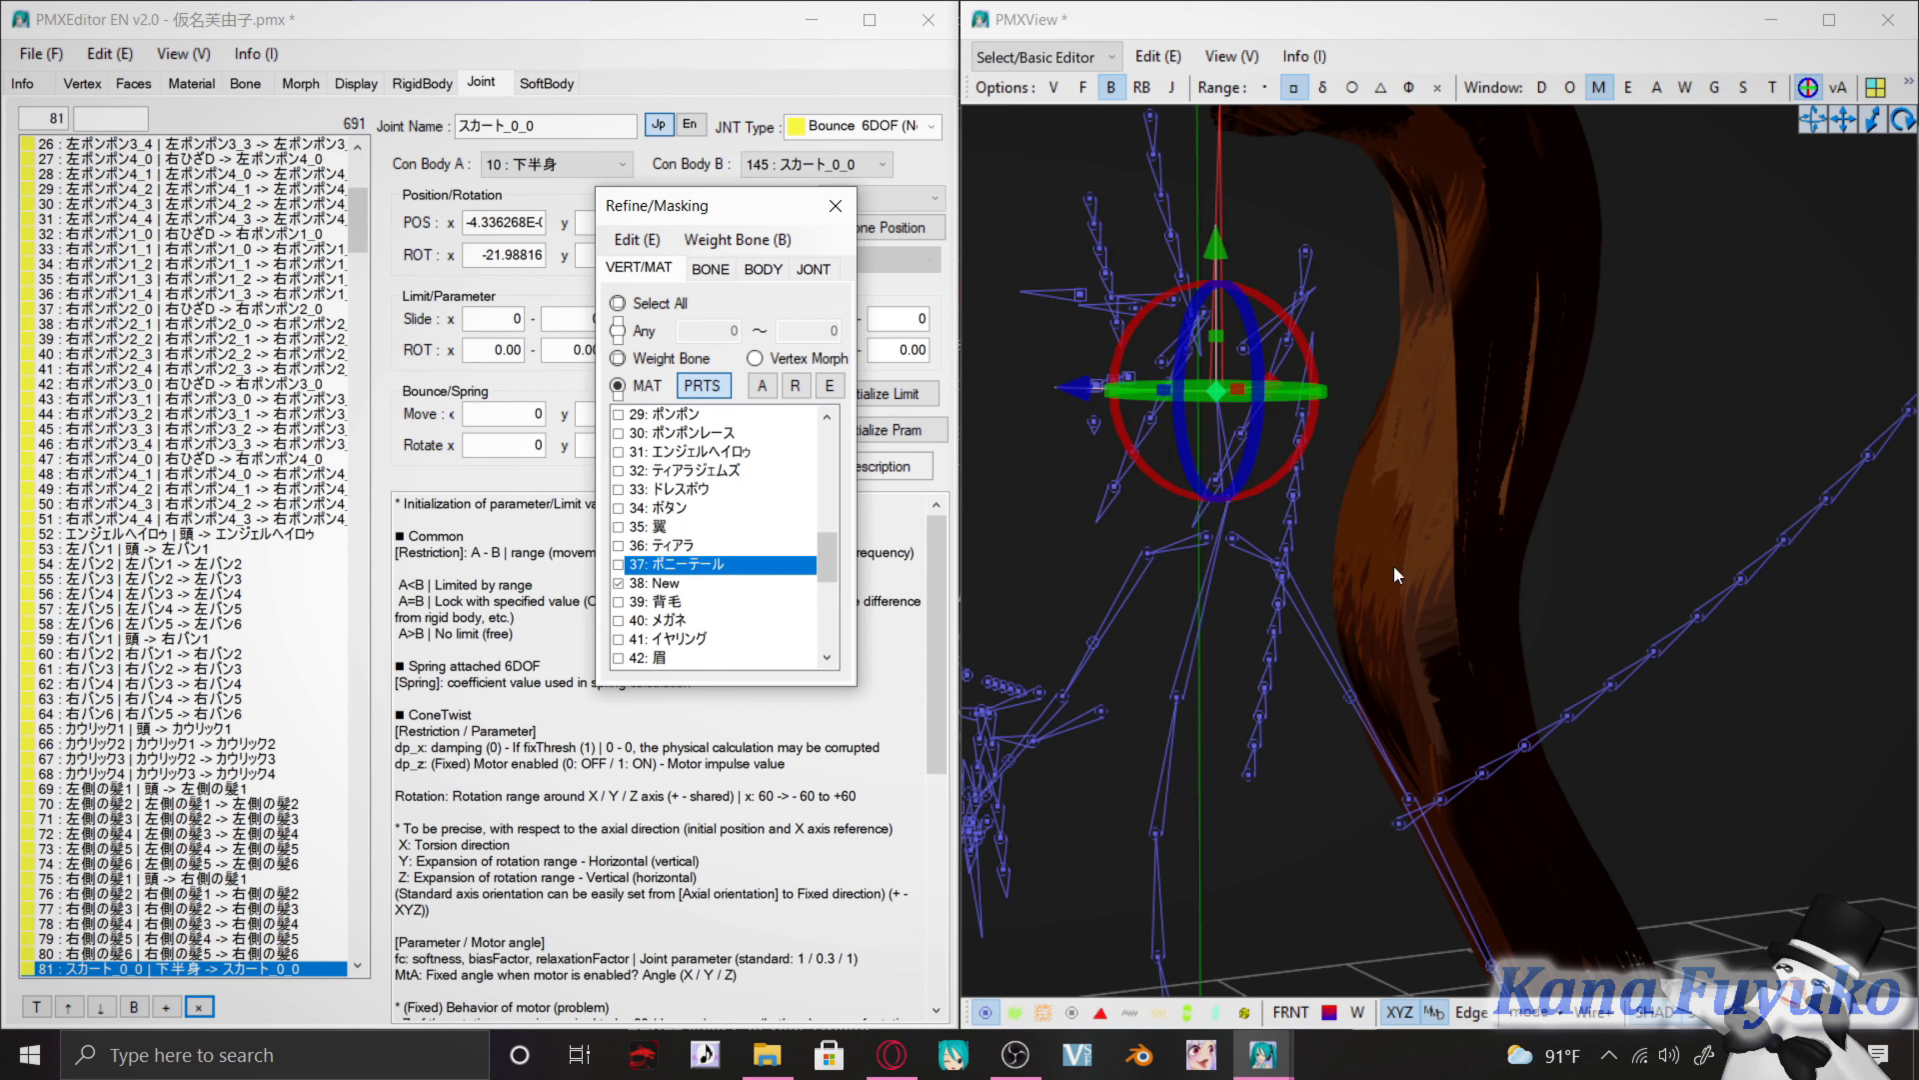
# Start weight drawing for the bone 15: 頭 with the weight set to 100
pyautogui.scroll(-5, 1393, 564)
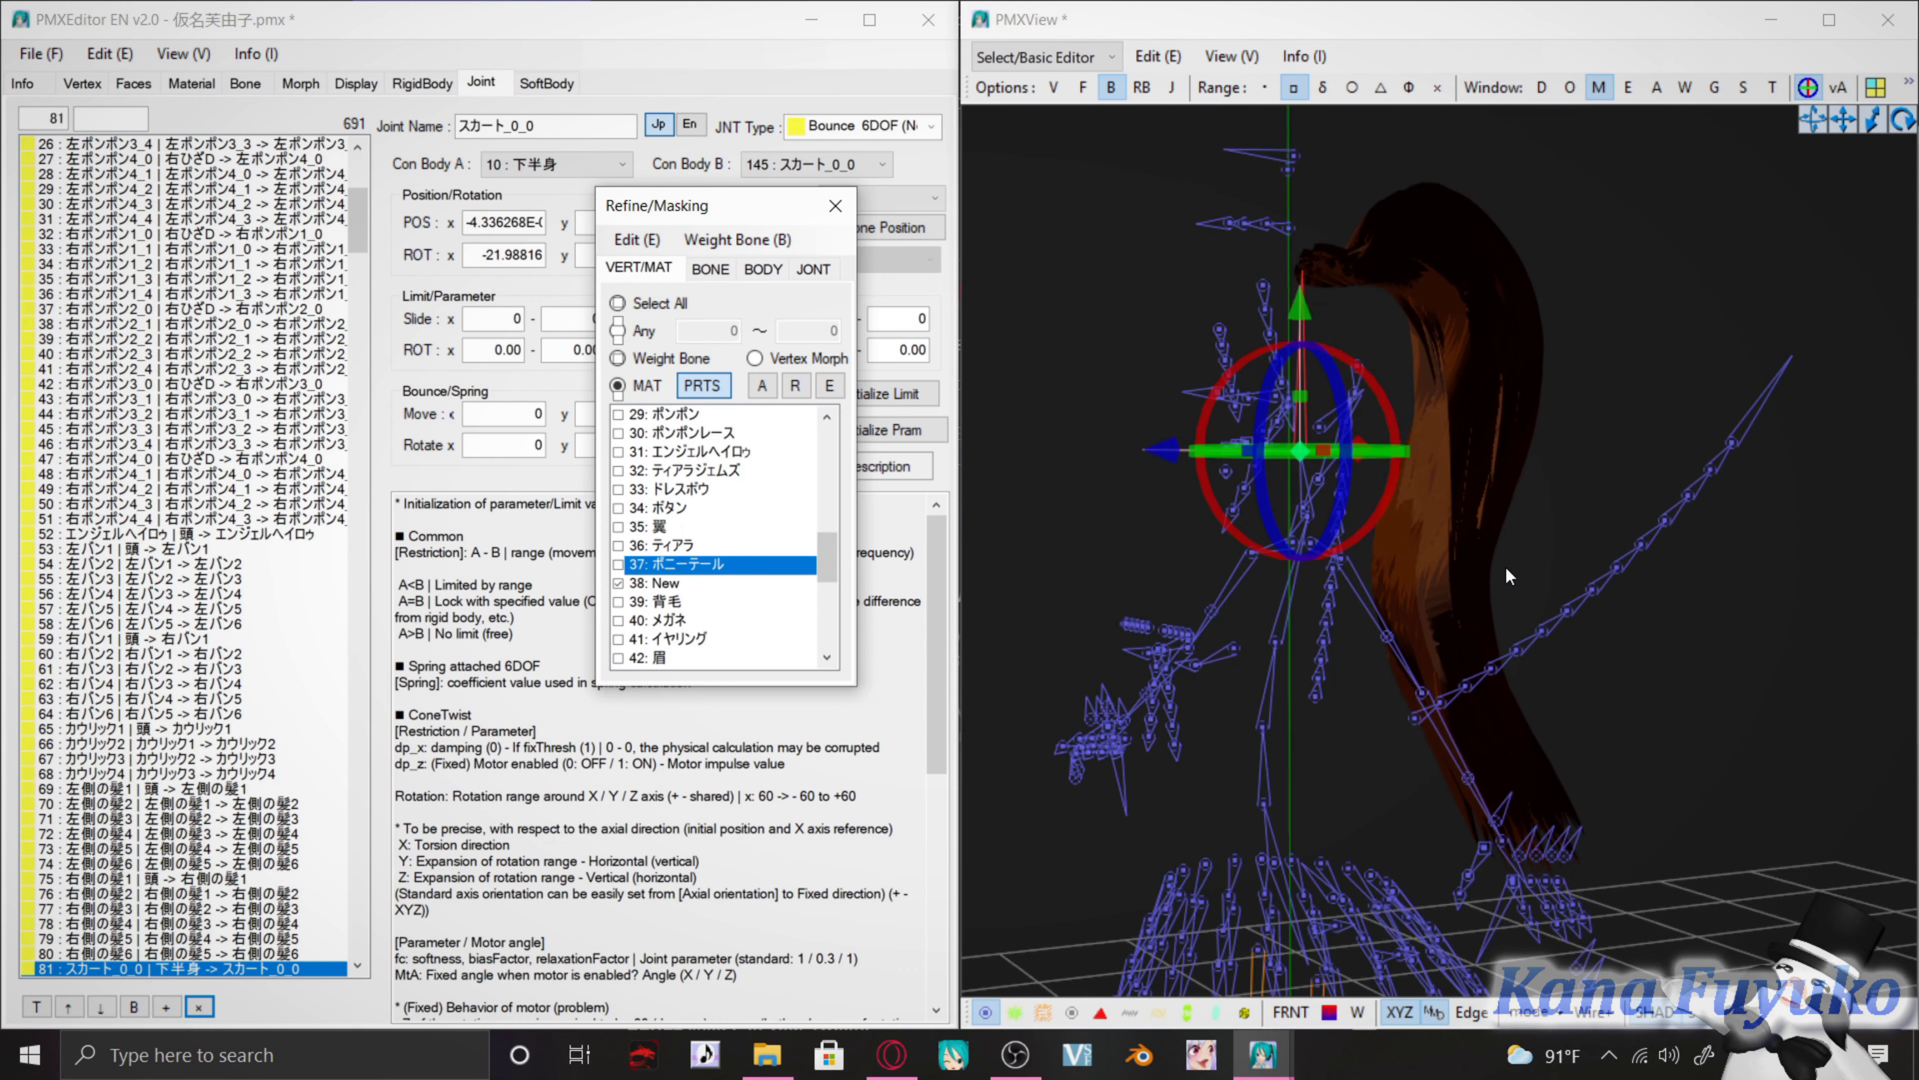
pyautogui.click(1686, 87)
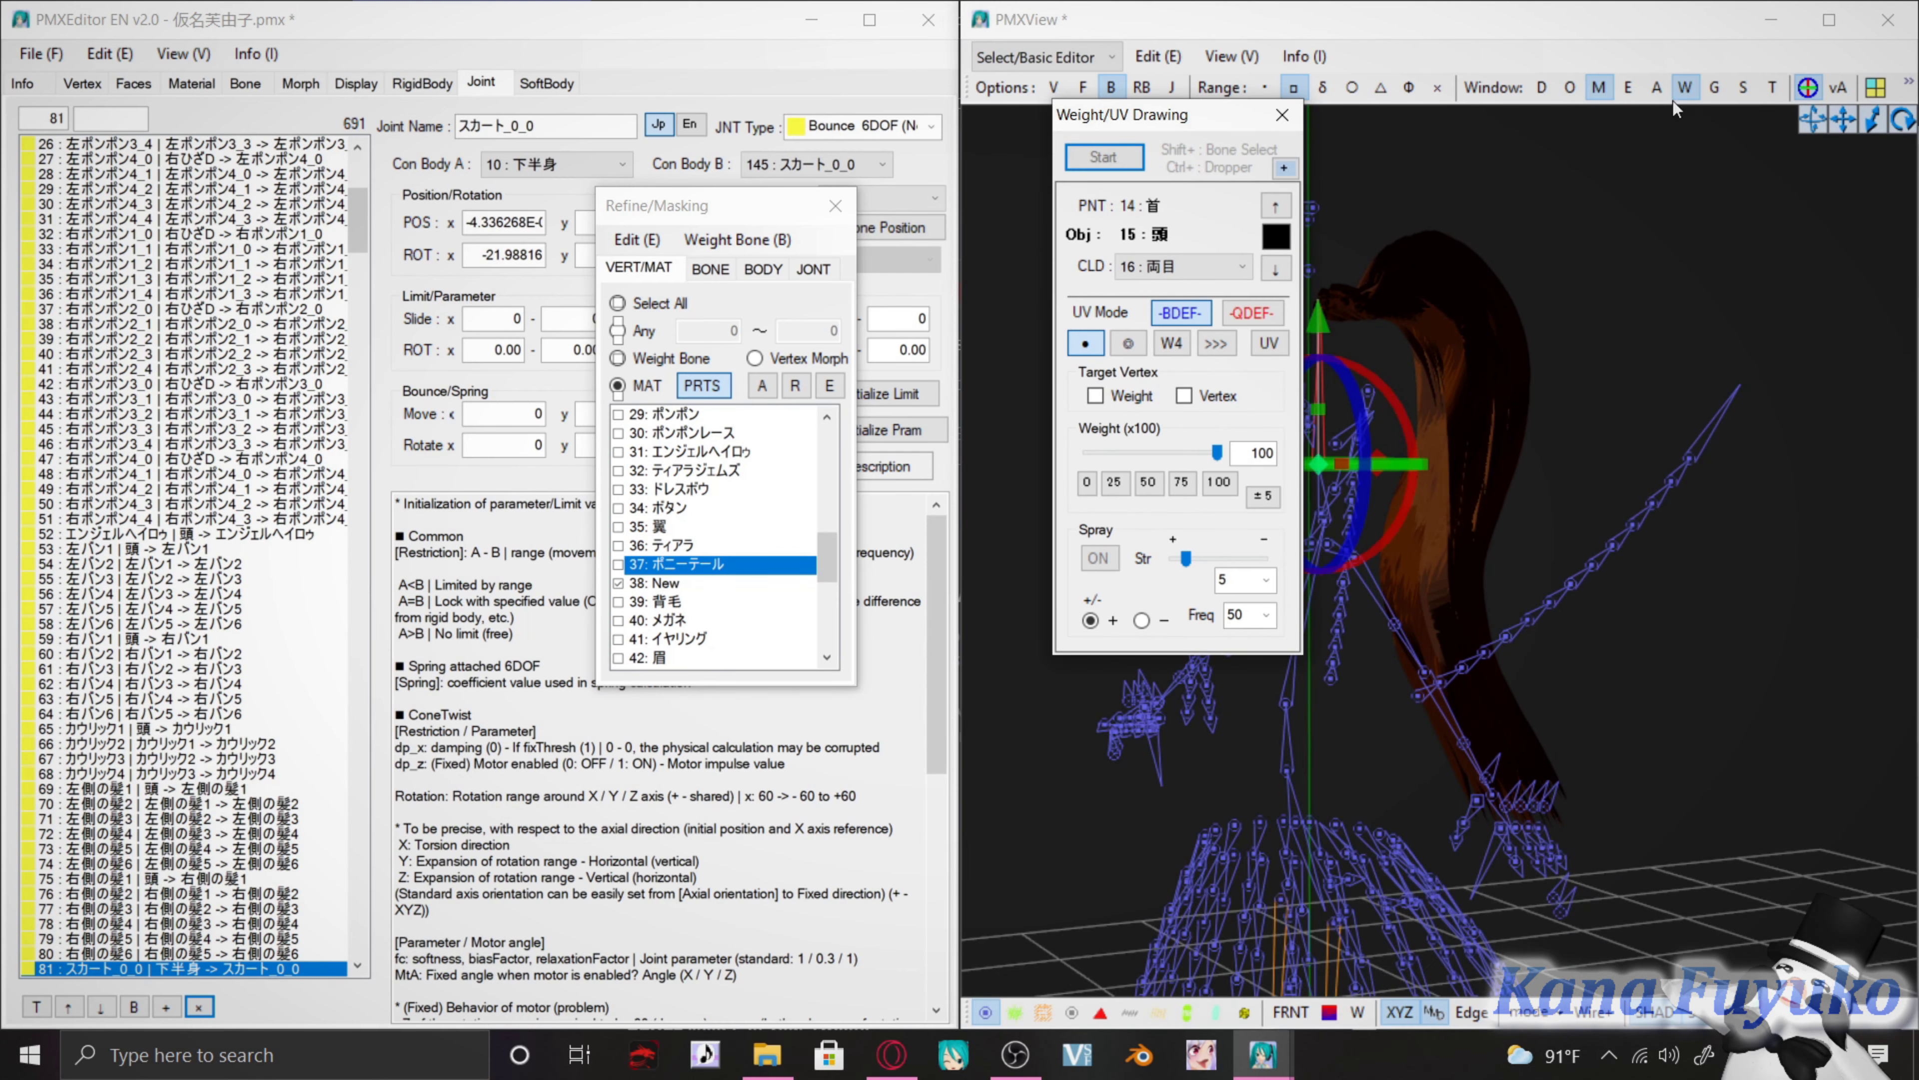
pyautogui.click(1105, 159)
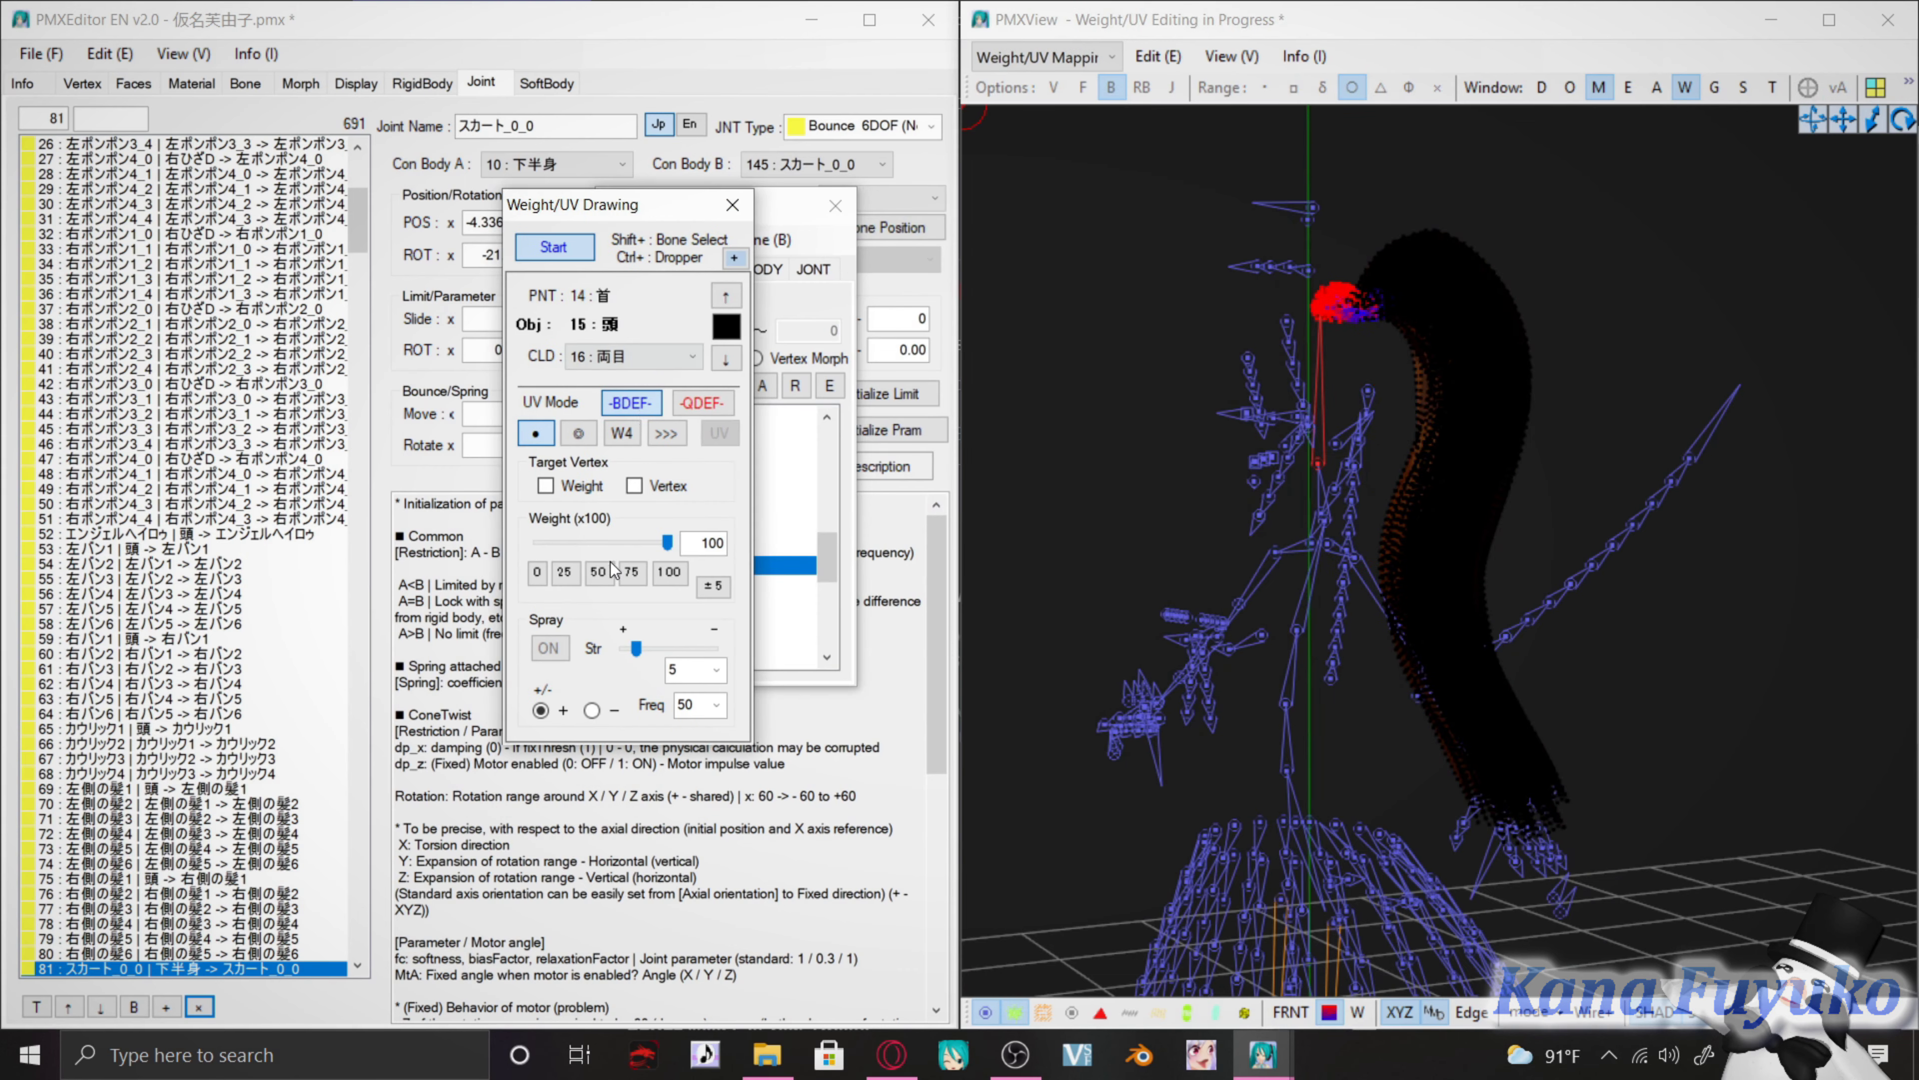
pyautogui.click(669, 573)
# Paint the entire ponytail with weight 100 to the head bone 頭 and end the weight drawing
pyautogui.scroll(-3, 1380, 487)
pyautogui.scroll(-1, 1380, 479)
pyautogui.moveTo(1407, 361); pyautogui.dragTo(1419, 365)
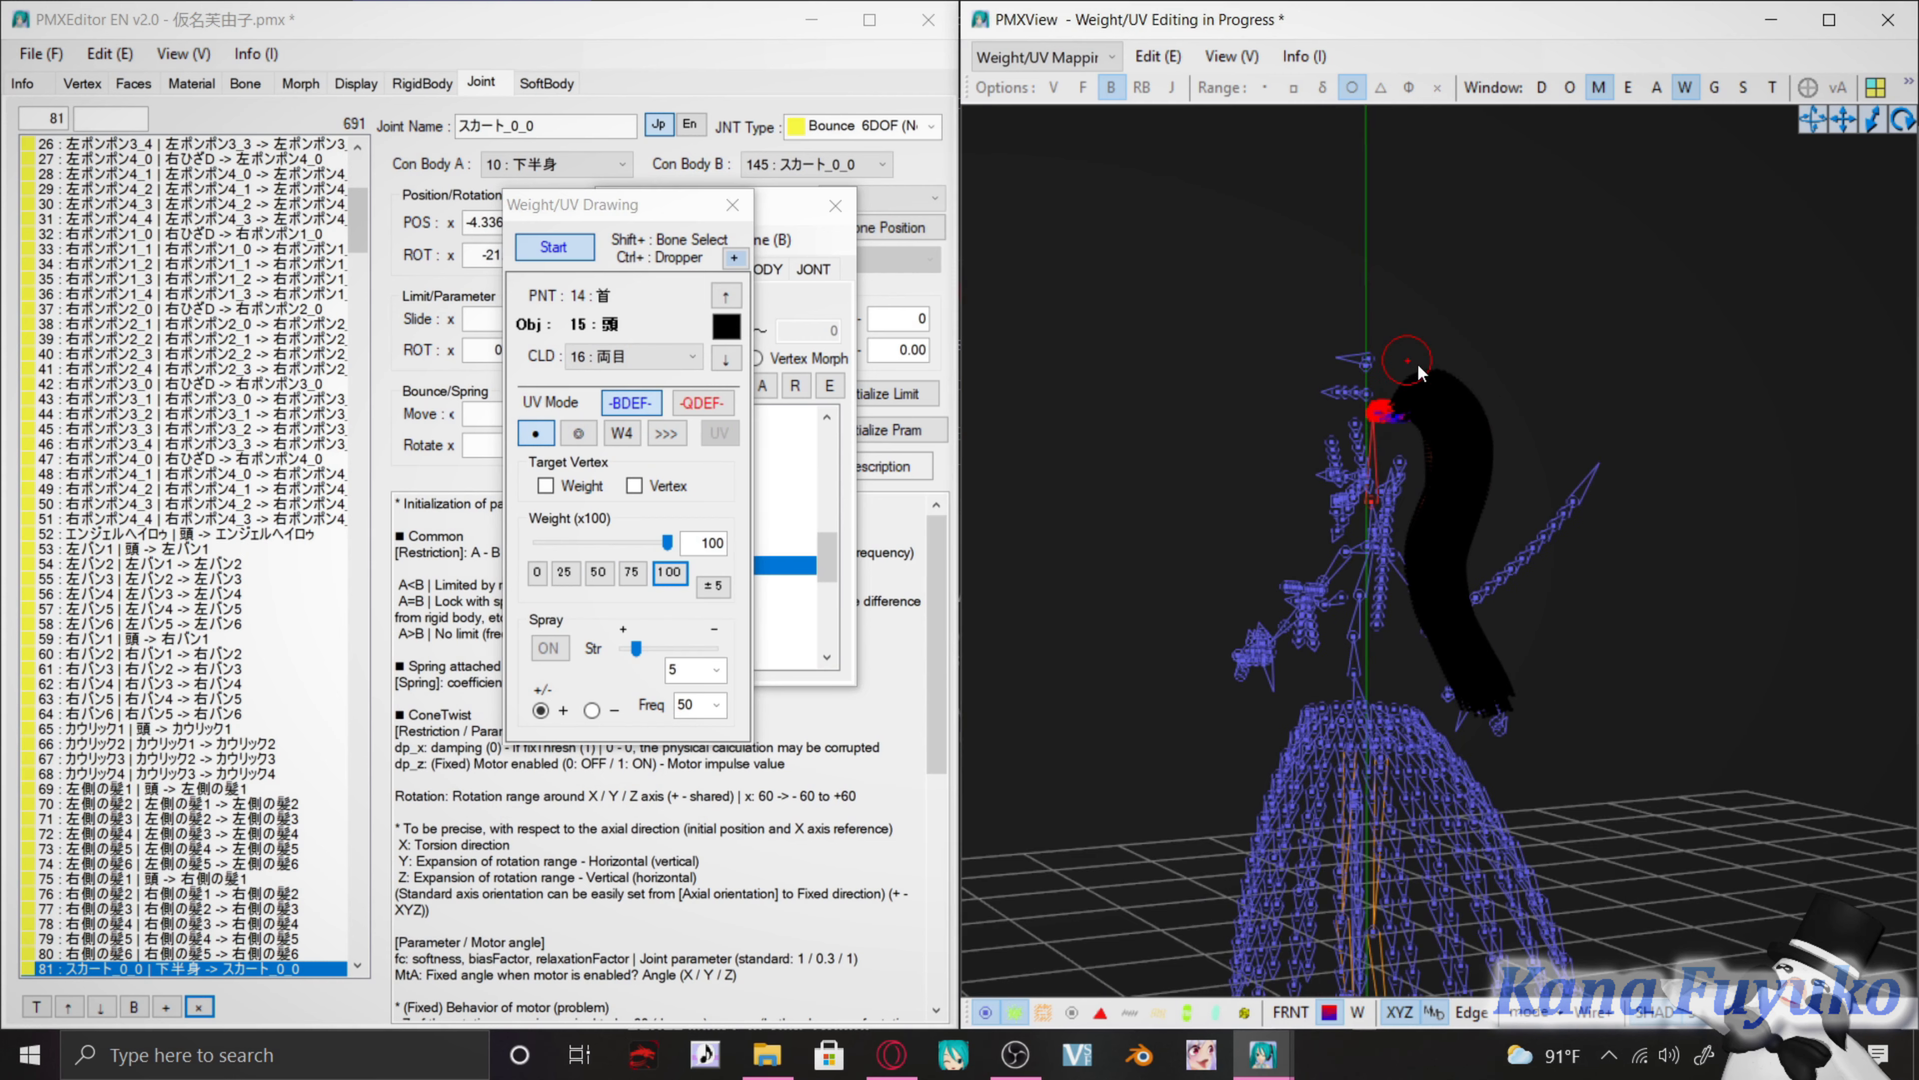
pyautogui.moveTo(1458, 692)
pyautogui.mouseDown()
pyautogui.moveTo(1440, 468)
pyautogui.moveTo(1426, 623)
pyautogui.mouseUp()
pyautogui.moveTo(1426, 623); pyautogui.dragTo(1441, 601, button='right')
pyautogui.moveTo(1573, 395); pyautogui.dragTo(1568, 460, button='right')
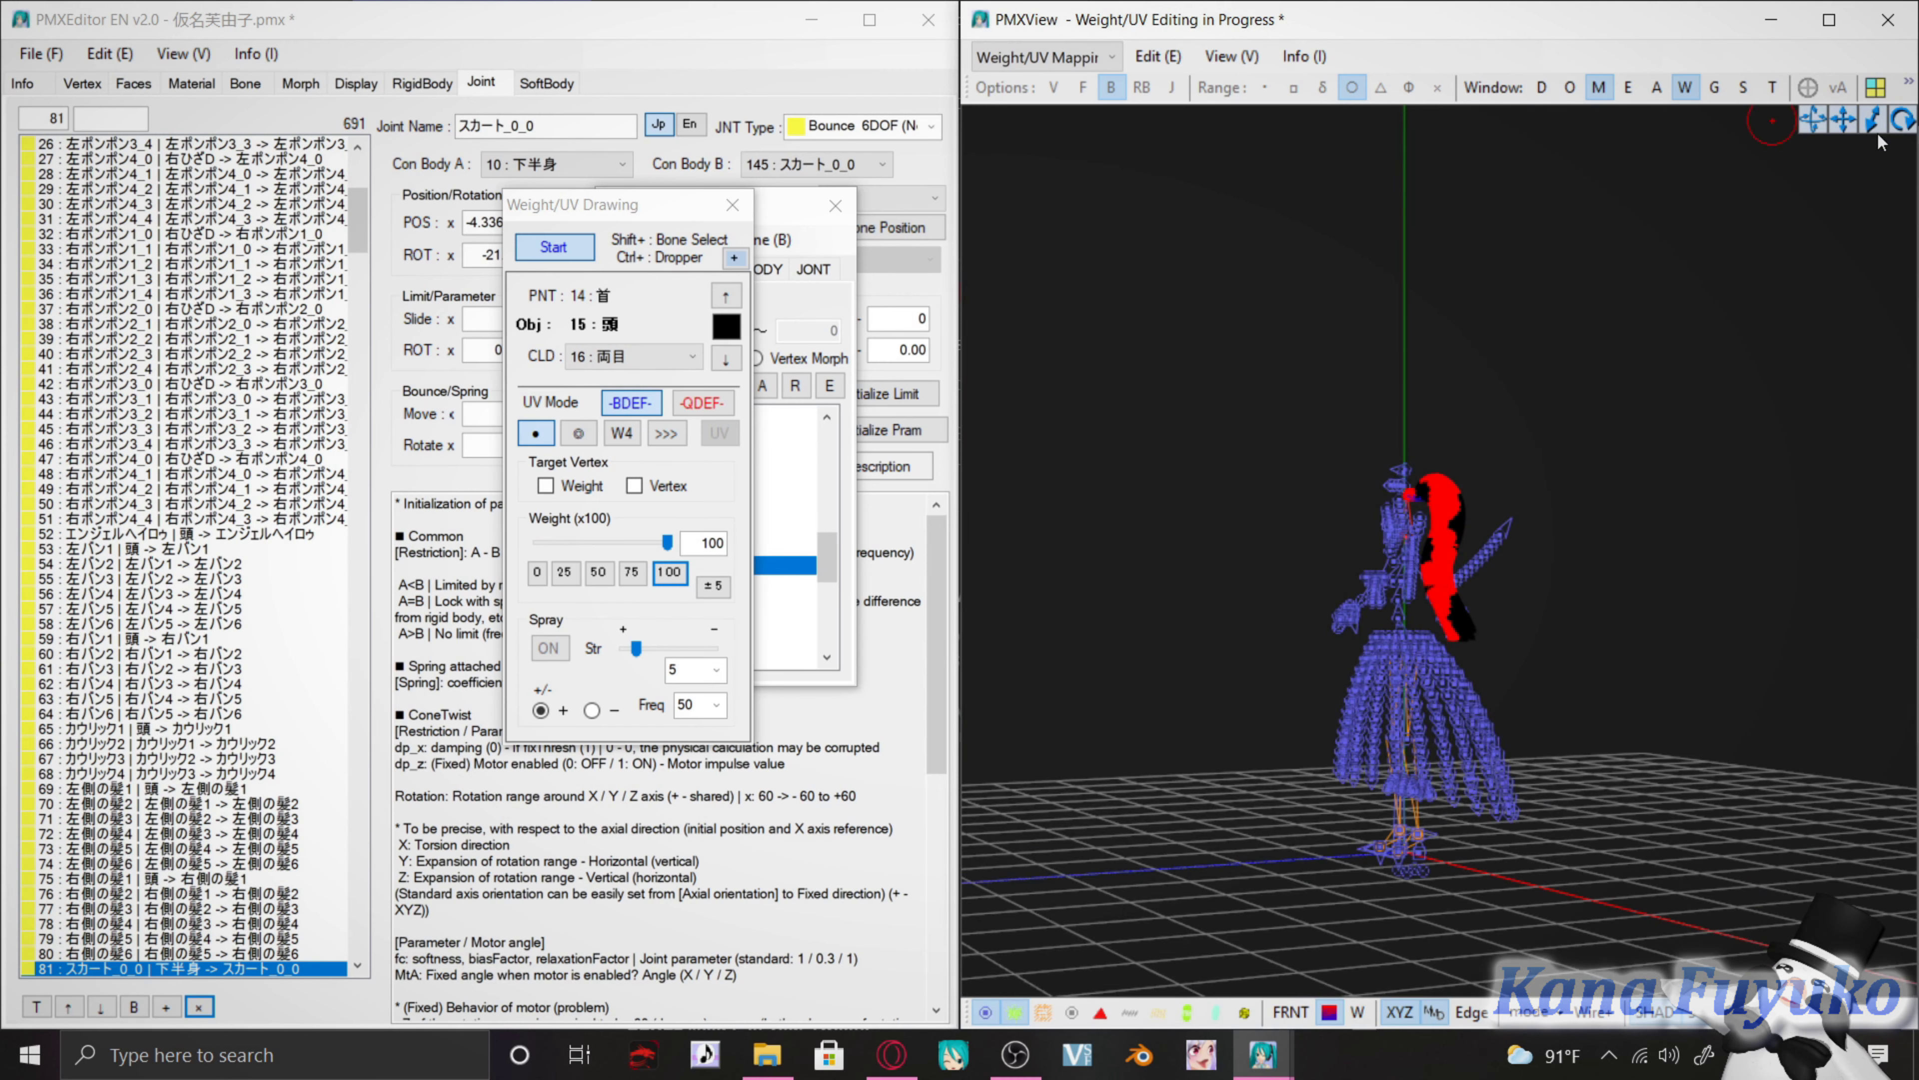
pyautogui.moveTo(1877, 136); pyautogui.dragTo(1877, 162)
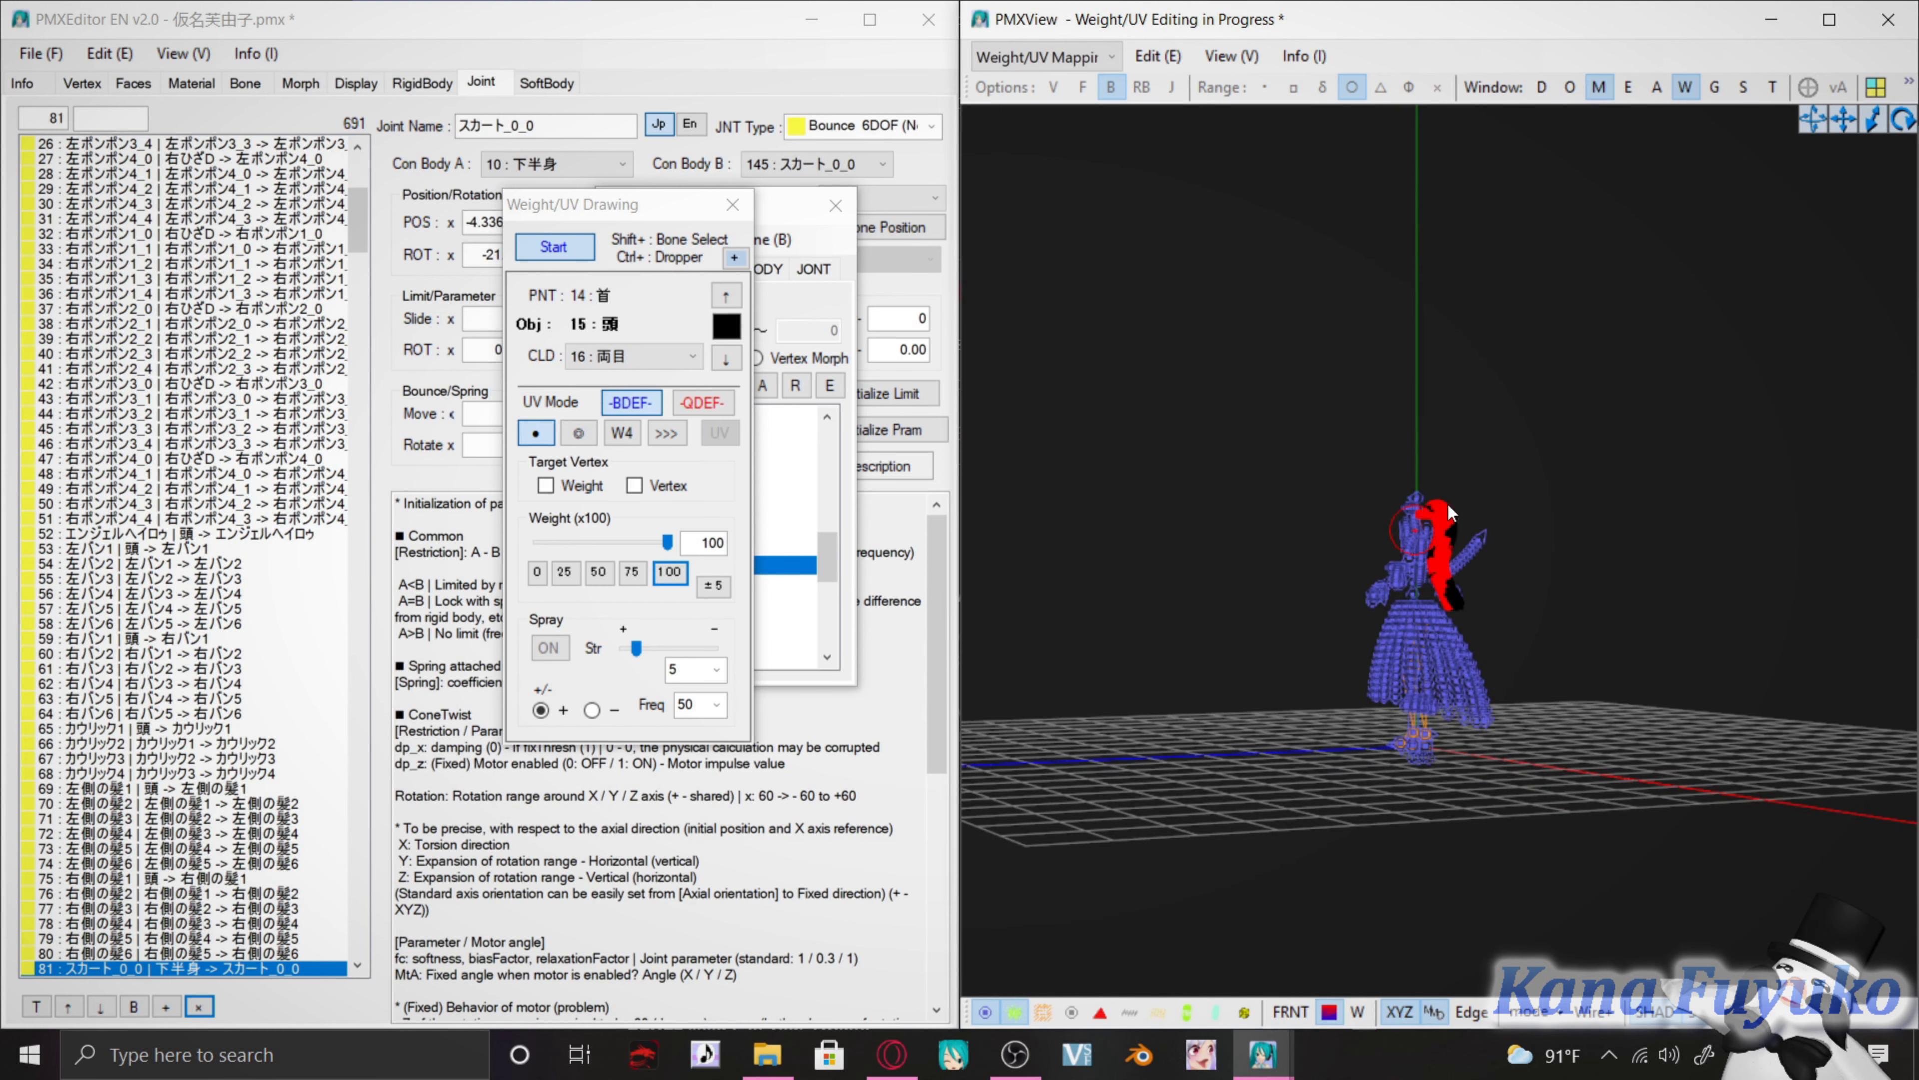
pyautogui.moveTo(1440, 549); pyautogui.dragTo(1460, 631)
pyautogui.scroll(10, 1442, 517)
pyautogui.moveTo(1442, 517); pyautogui.dragTo(1369, 403, button='right')
pyautogui.scroll(-2, 1417, 335)
pyautogui.moveTo(1417, 335); pyautogui.dragTo(1453, 227, button='right')
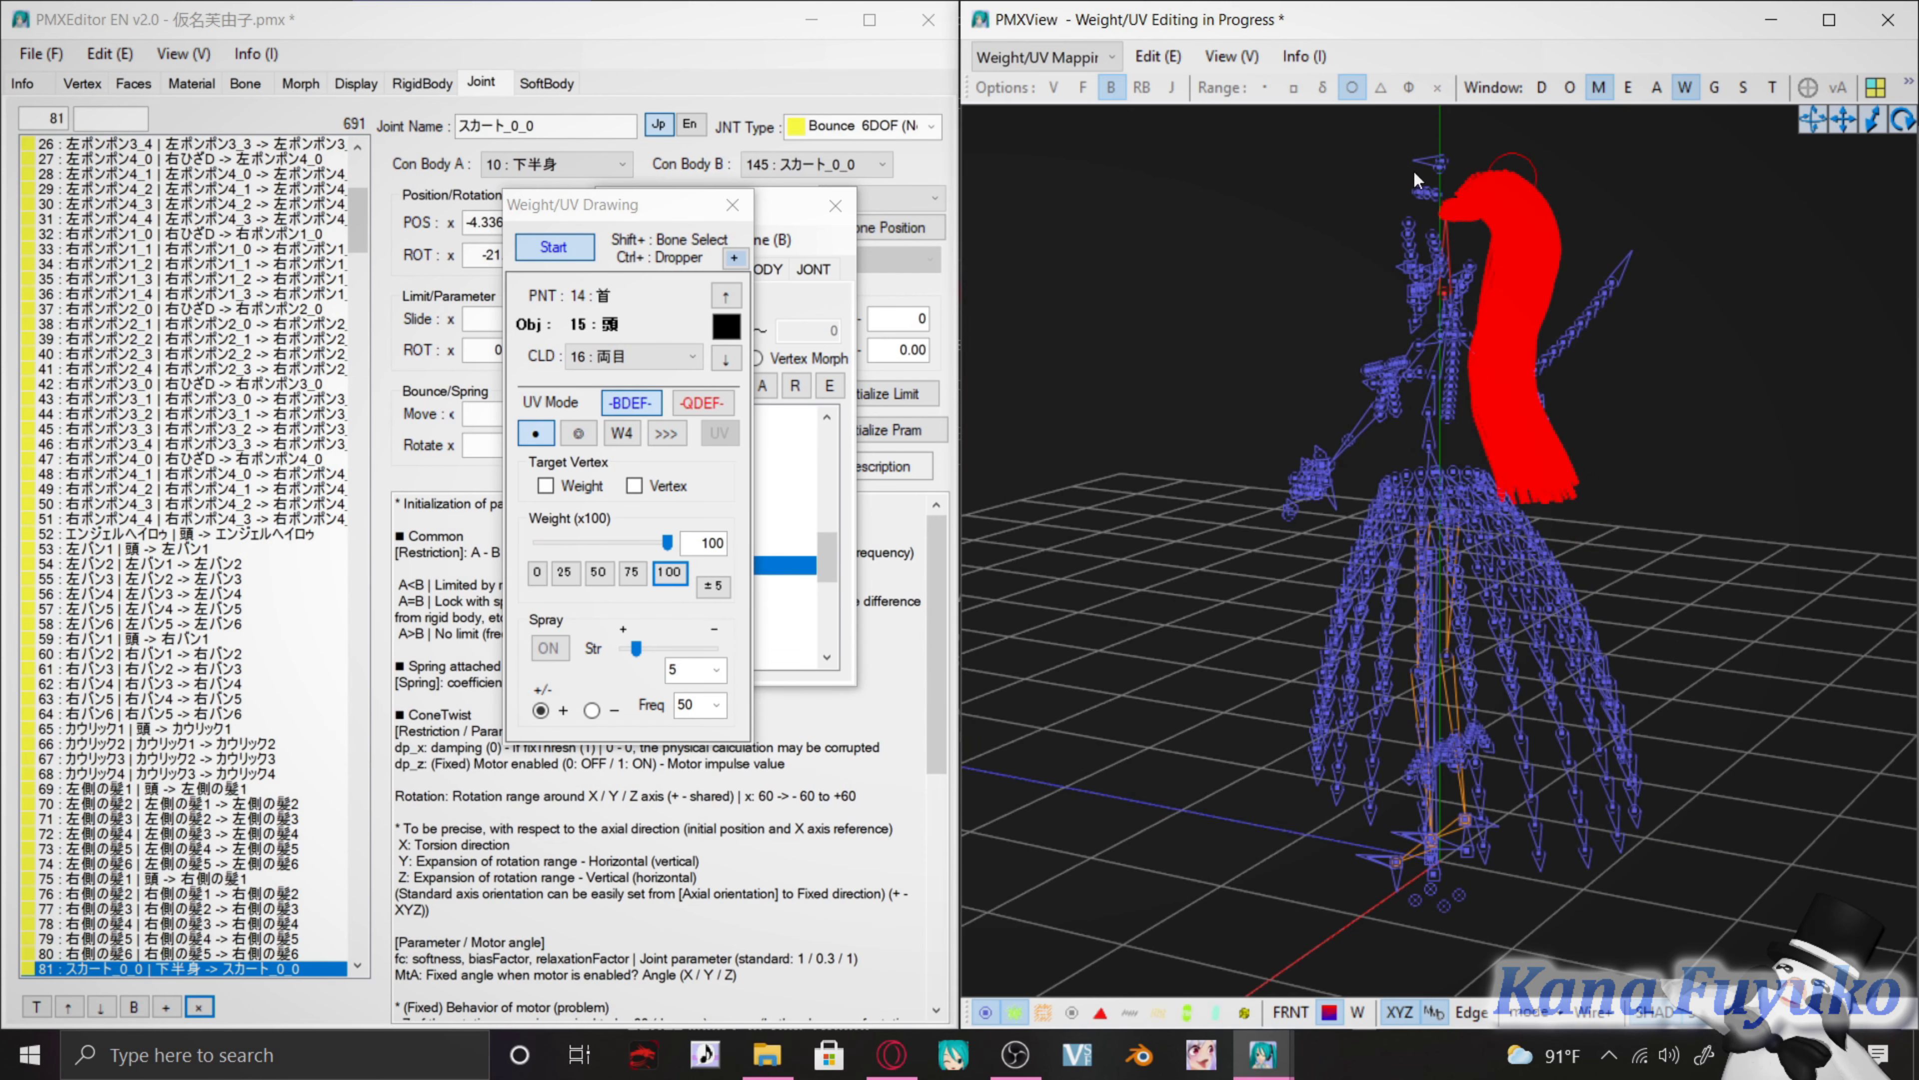
pyautogui.click(555, 248)
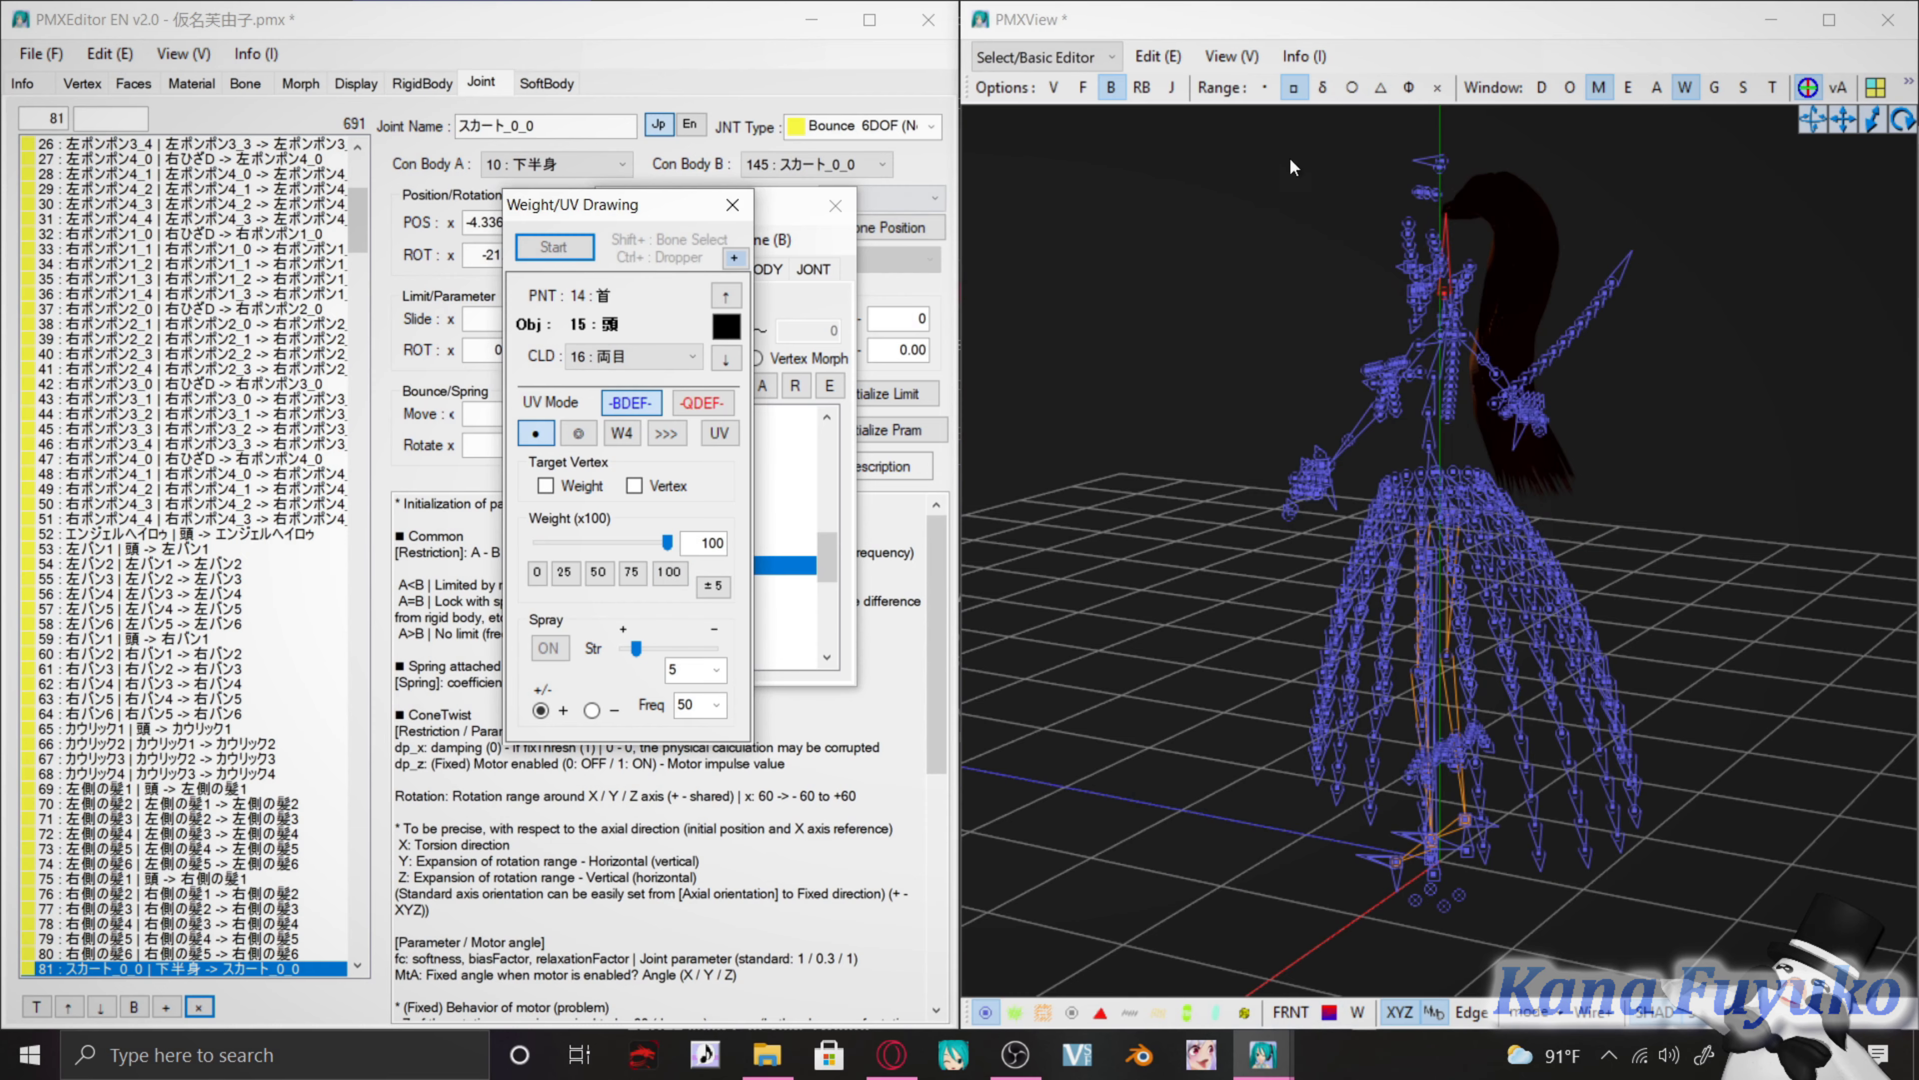
# Test how the ponytail follows the head by bending the upper body with the bone 7: 上半身1 in TransformView
pyautogui.click(1772, 87)
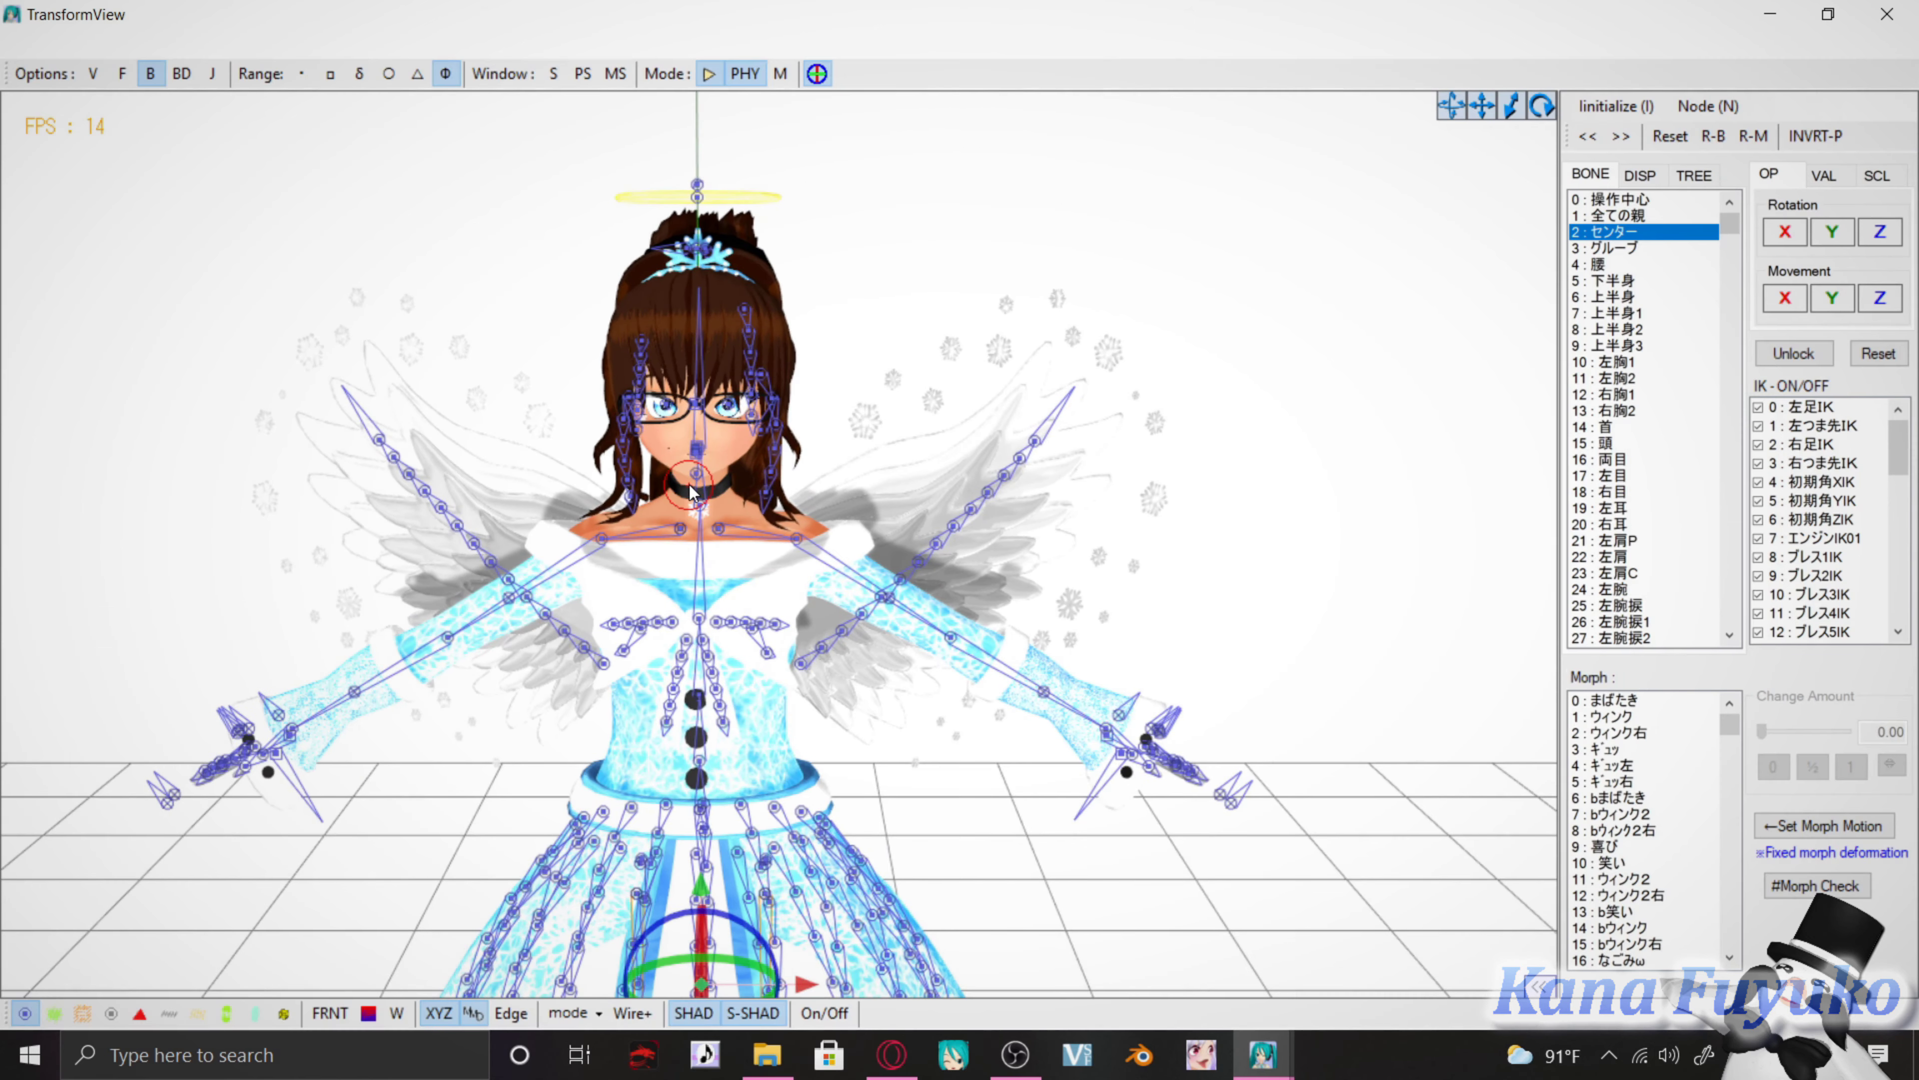
pyautogui.scroll(2, 694, 496)
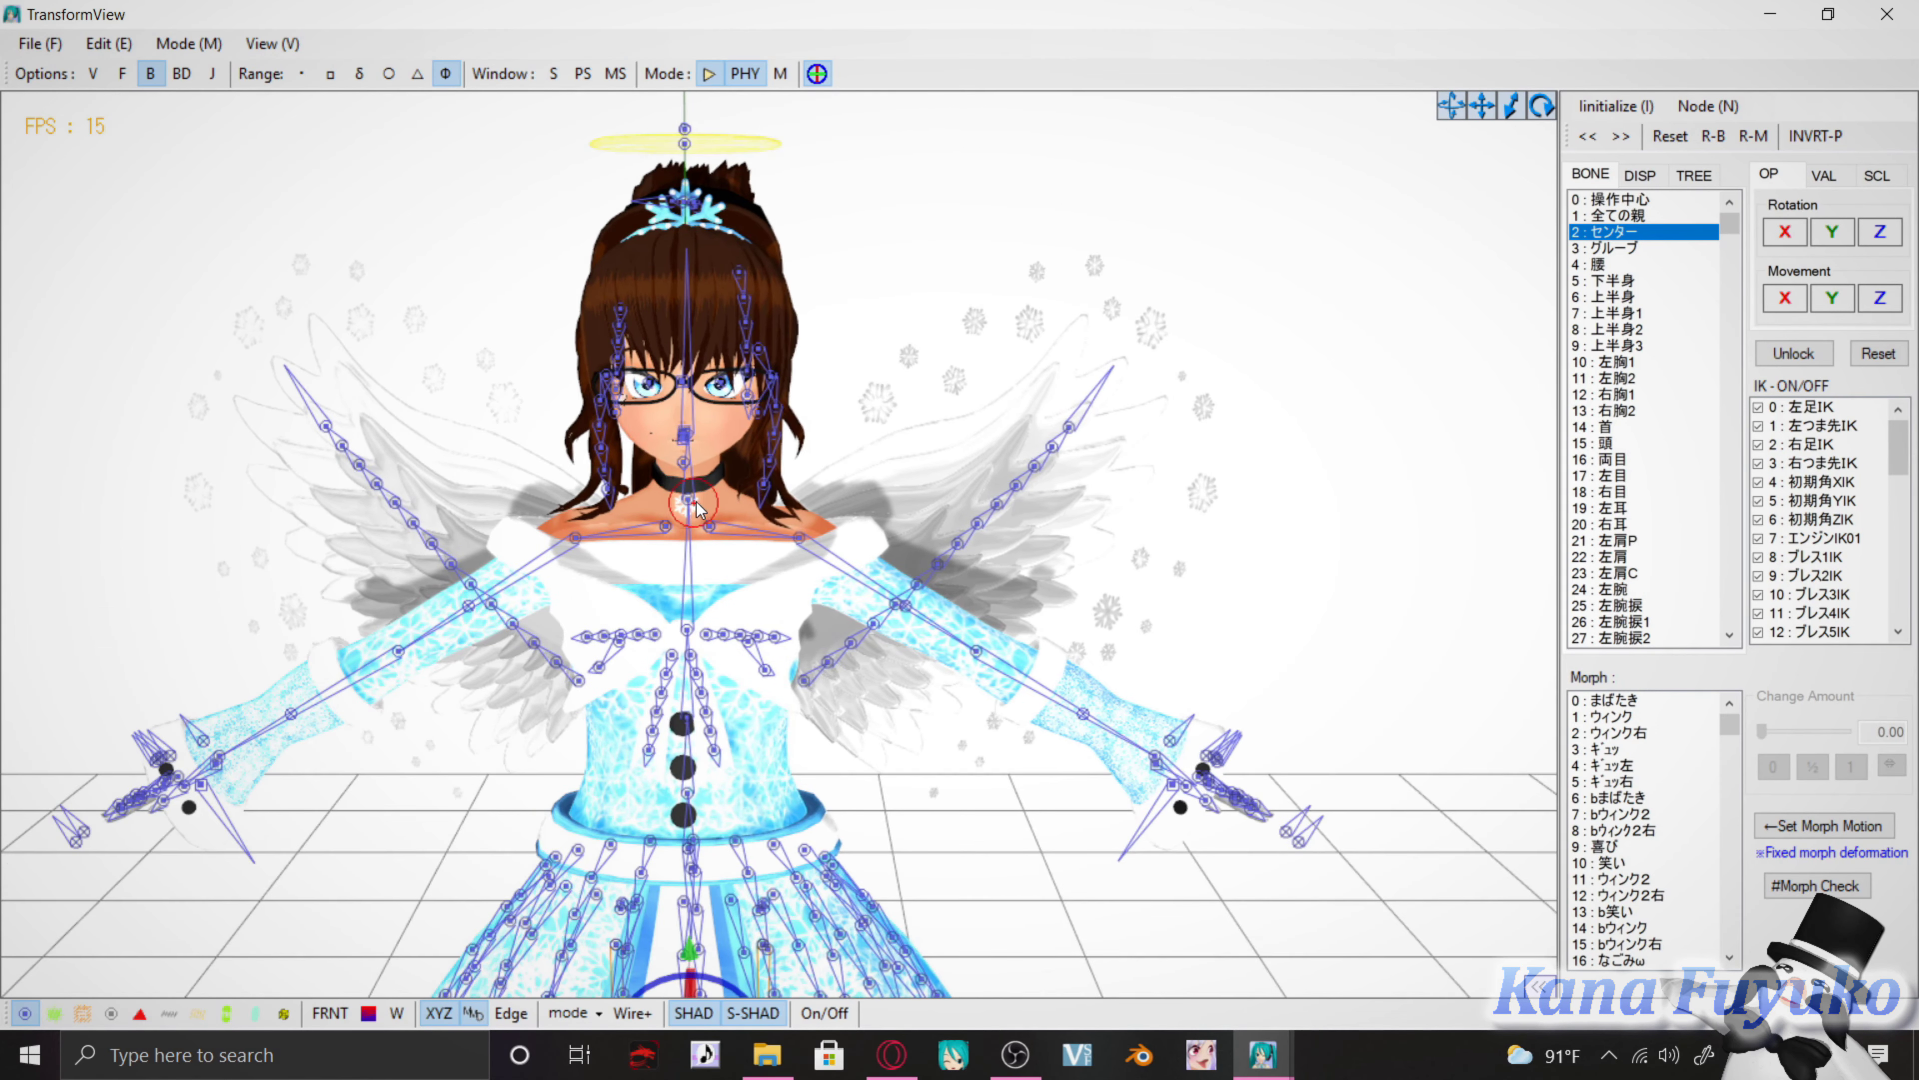
pyautogui.click(696, 507)
pyautogui.moveTo(696, 508)
pyautogui.mouseDown()
pyautogui.moveTo(834, 543)
pyautogui.moveTo(907, 612)
pyautogui.moveTo(760, 452)
pyautogui.moveTo(696, 508)
pyautogui.mouseUp()
pyautogui.click(686, 790)
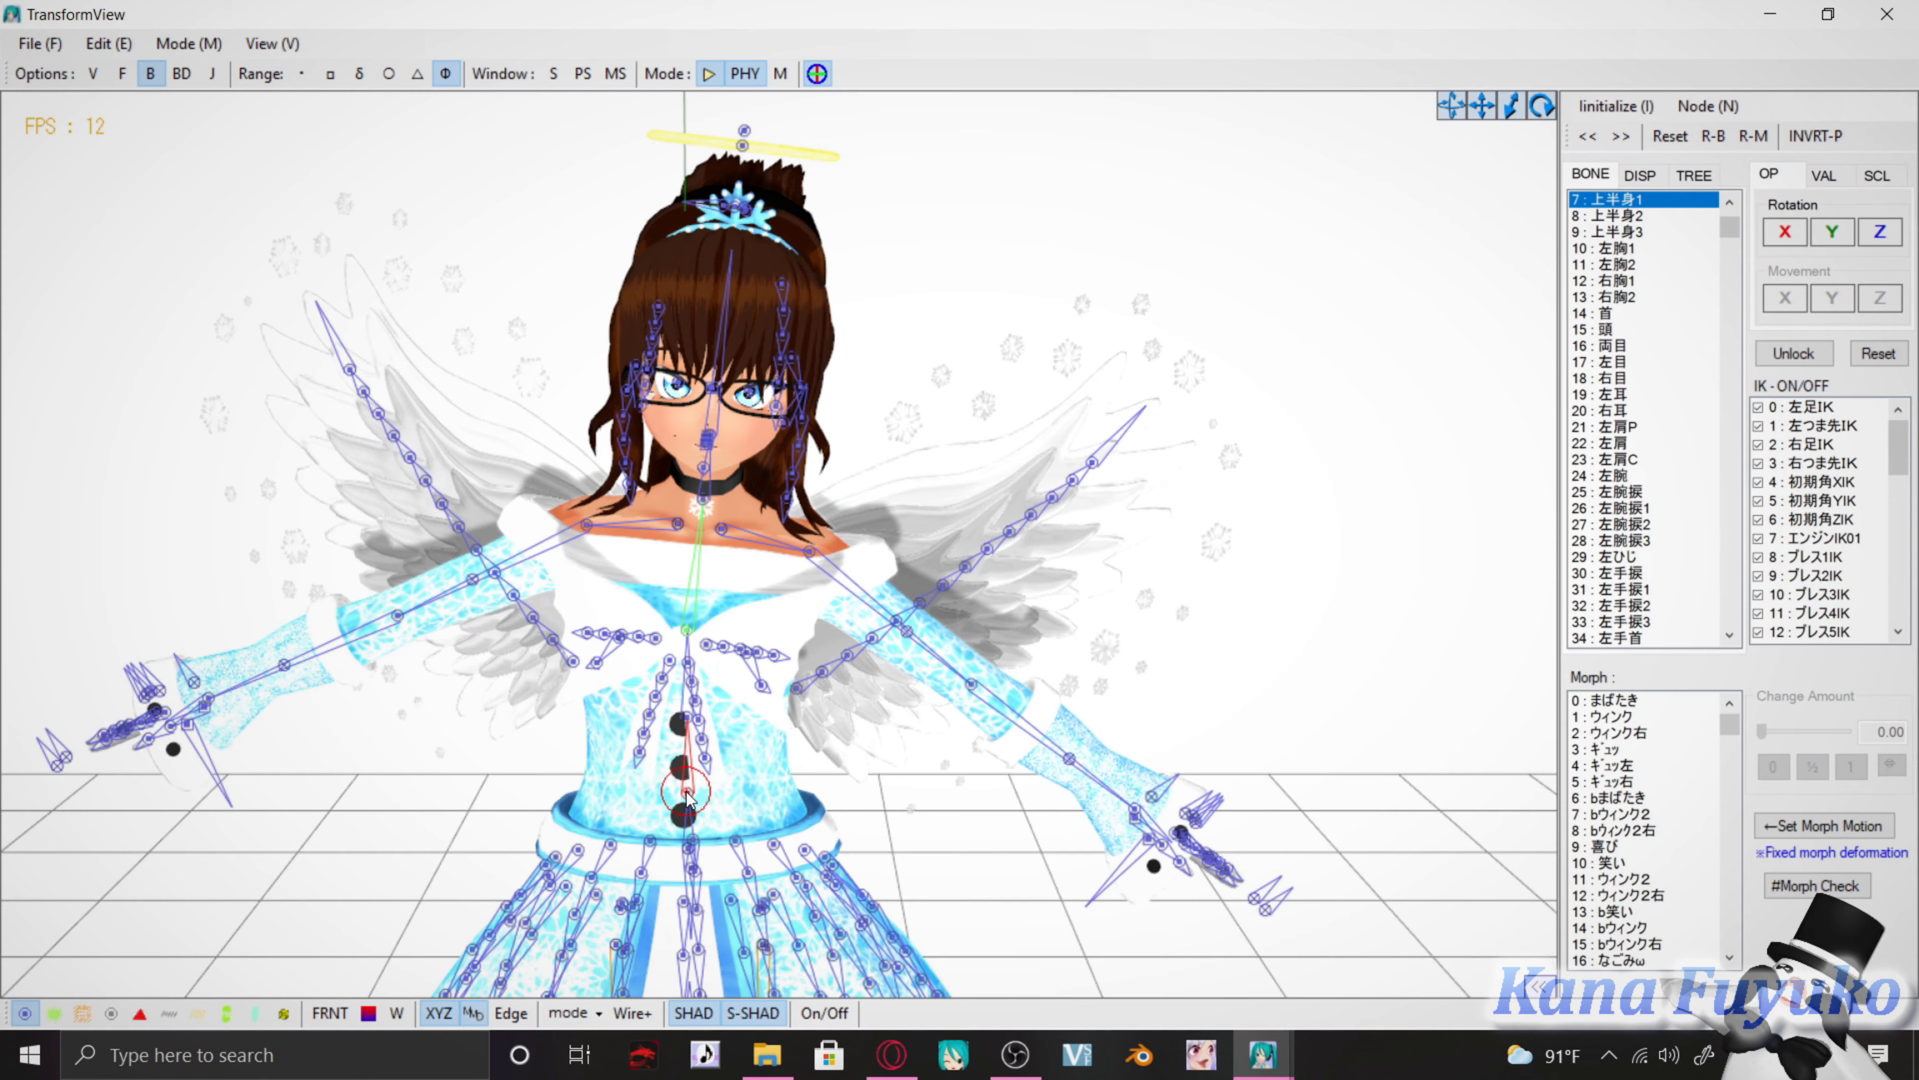
pyautogui.moveTo(688, 792); pyautogui.dragTo(1272, 685)
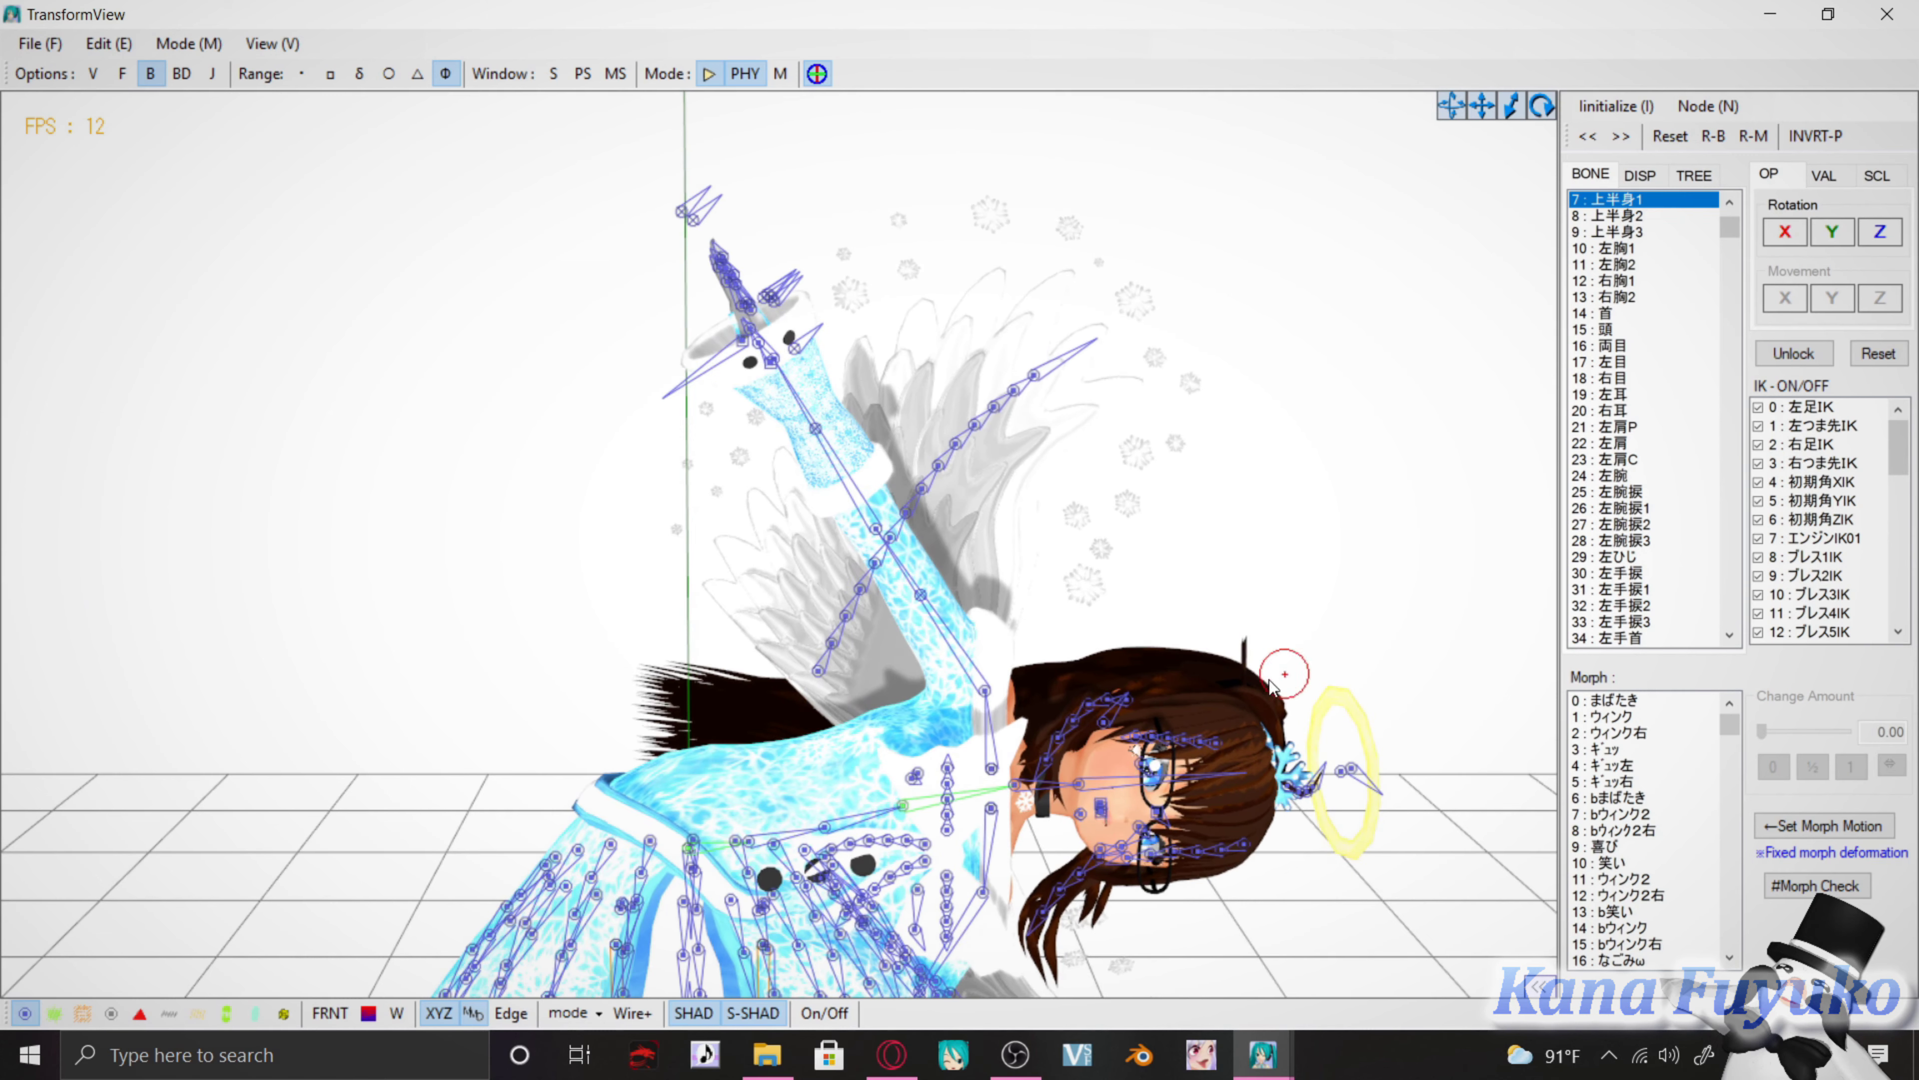
pyautogui.scroll(5, 1254, 654)
pyautogui.moveTo(1255, 654); pyautogui.dragTo(456, 514, button='middle')
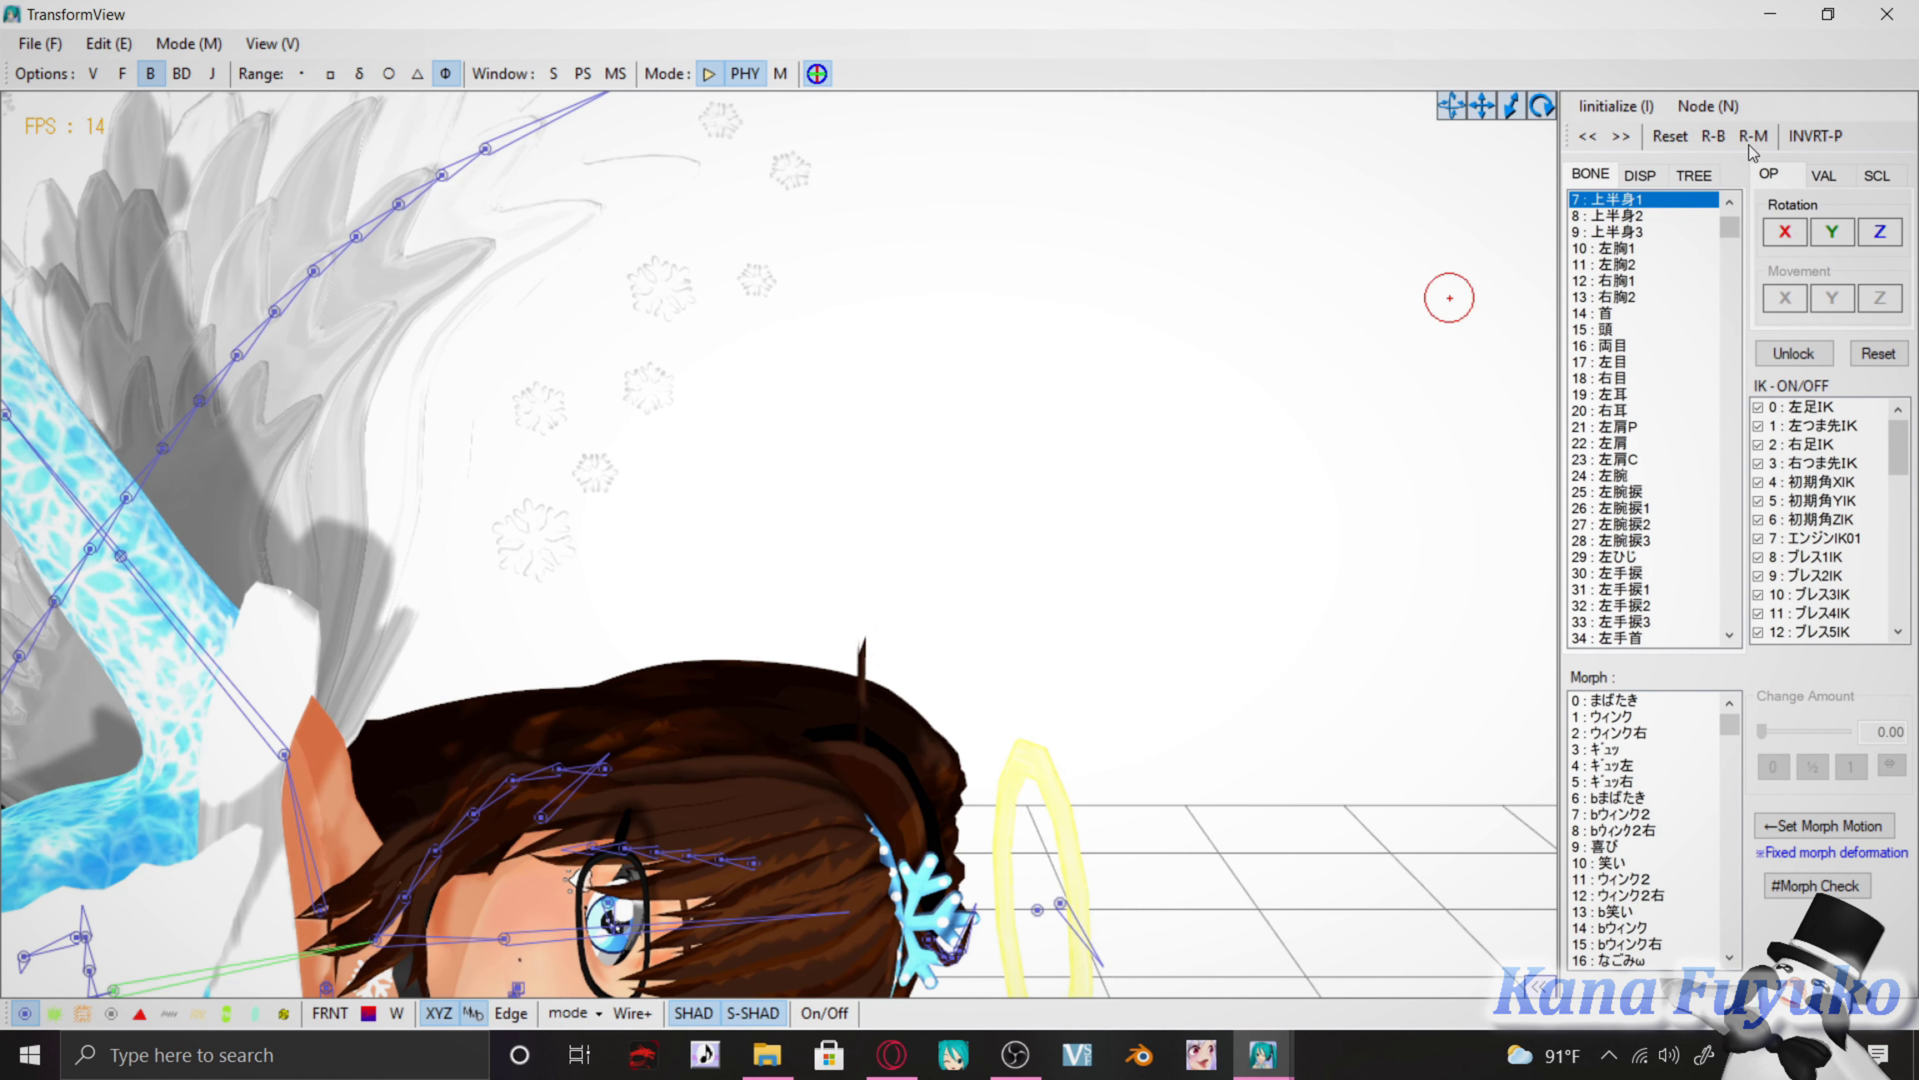
pyautogui.click(1771, 14)
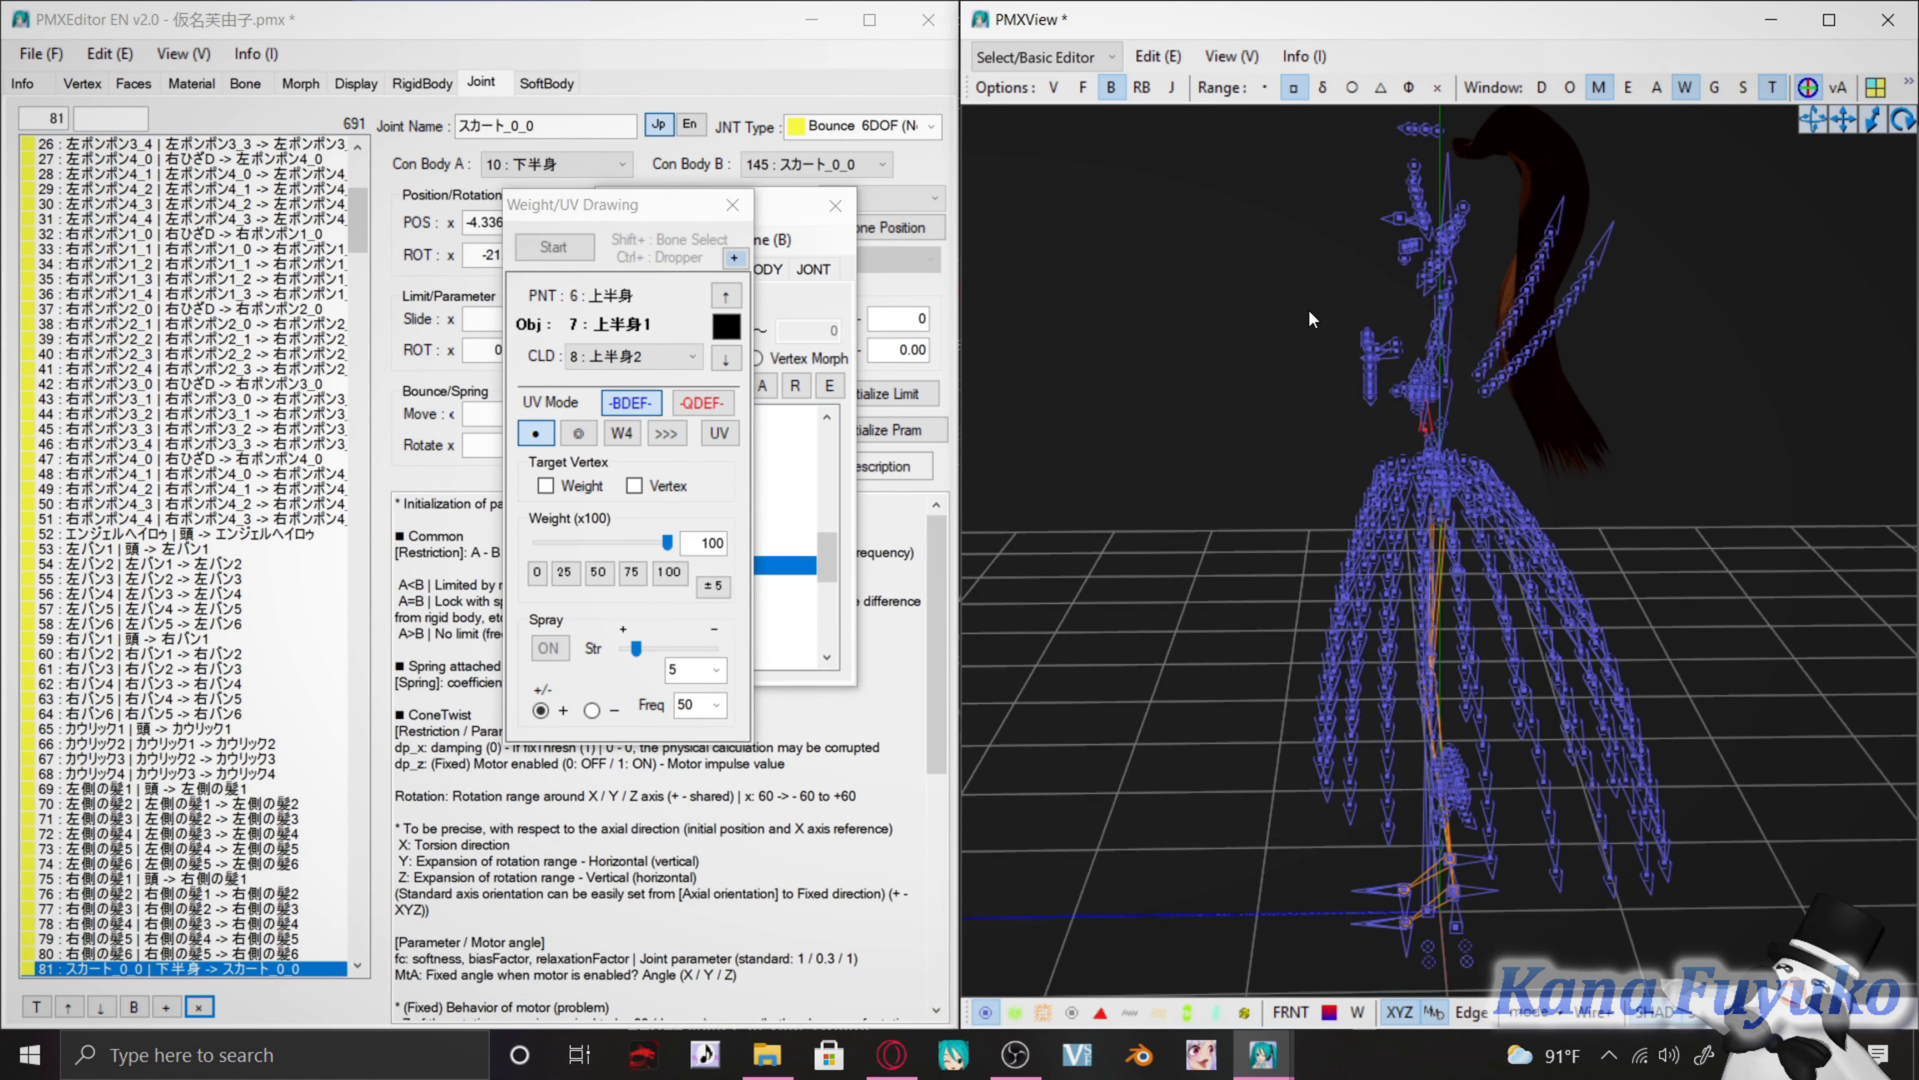
# Show 37: ポニーテール and hide 38: New to examine the hair where the ponytail attaches
pyautogui.scroll(6, 1322, 381)
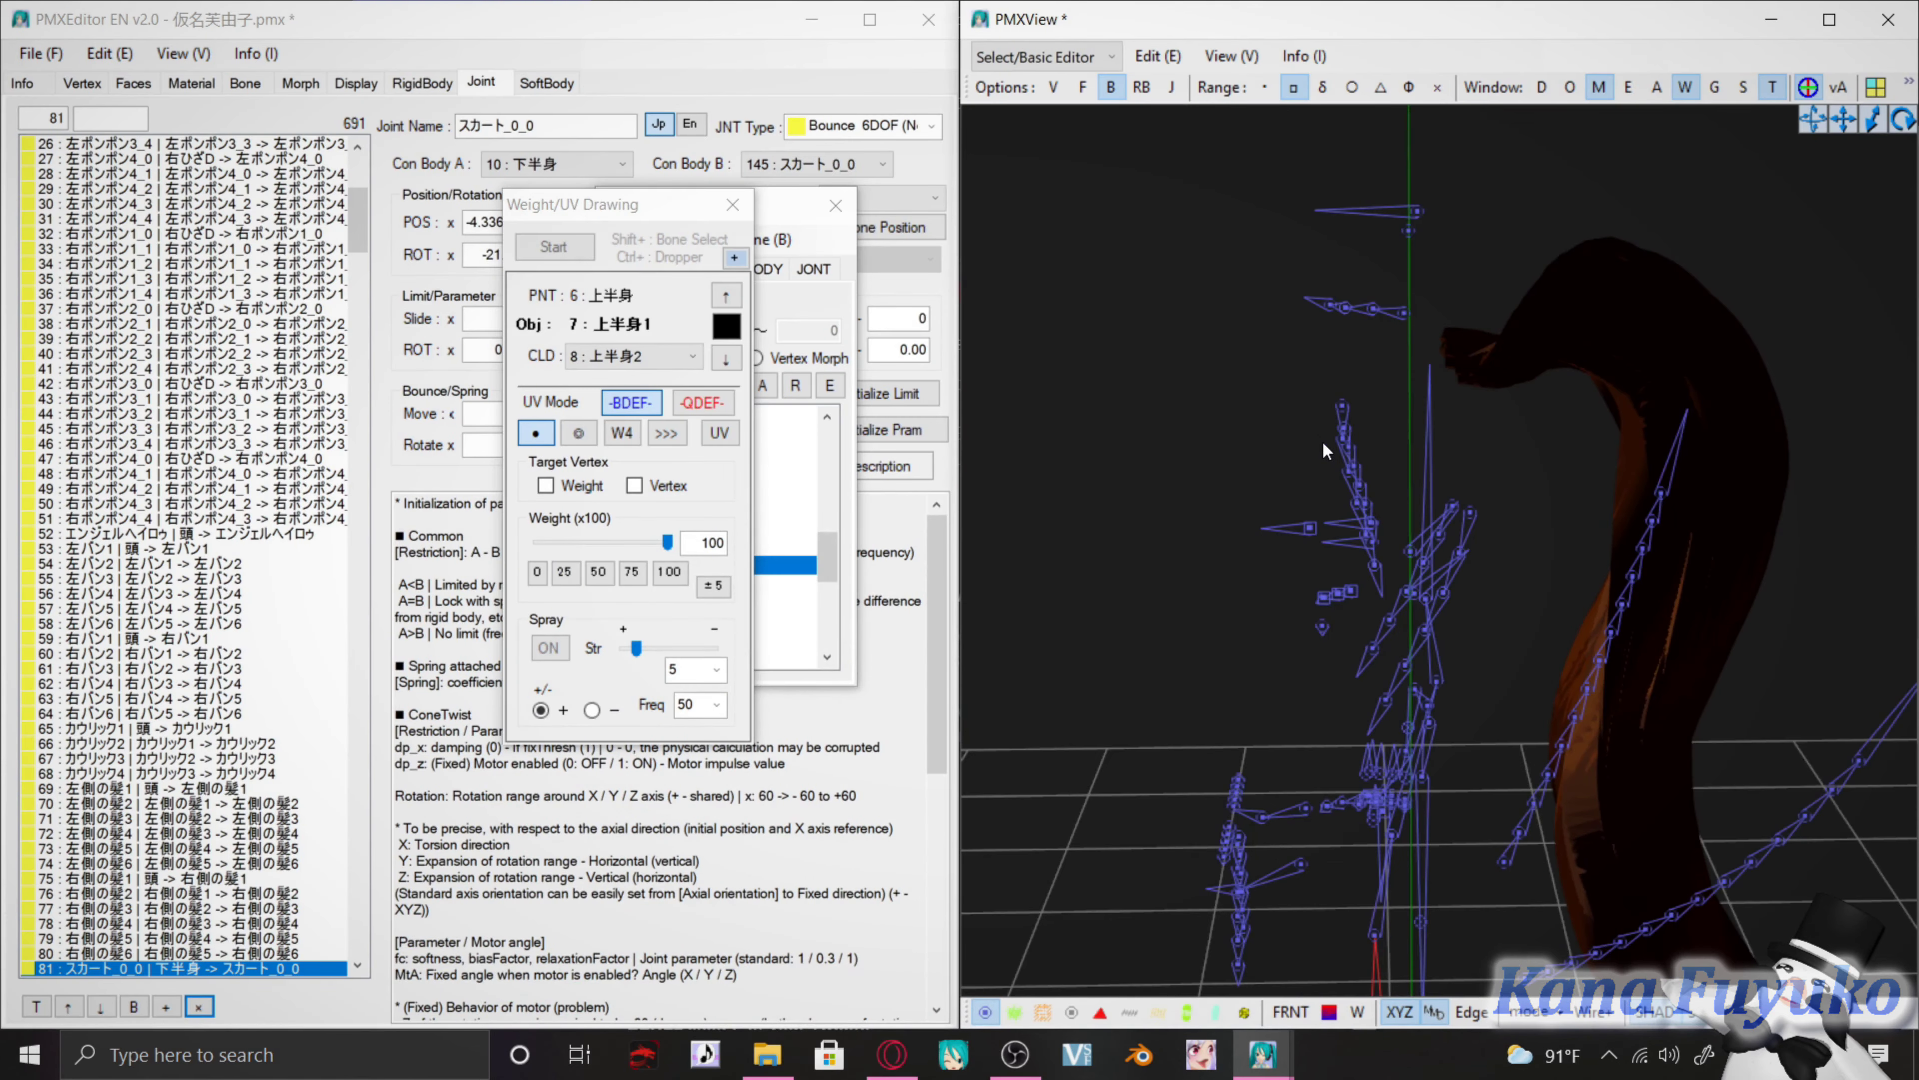
pyautogui.scroll(5, 1323, 446)
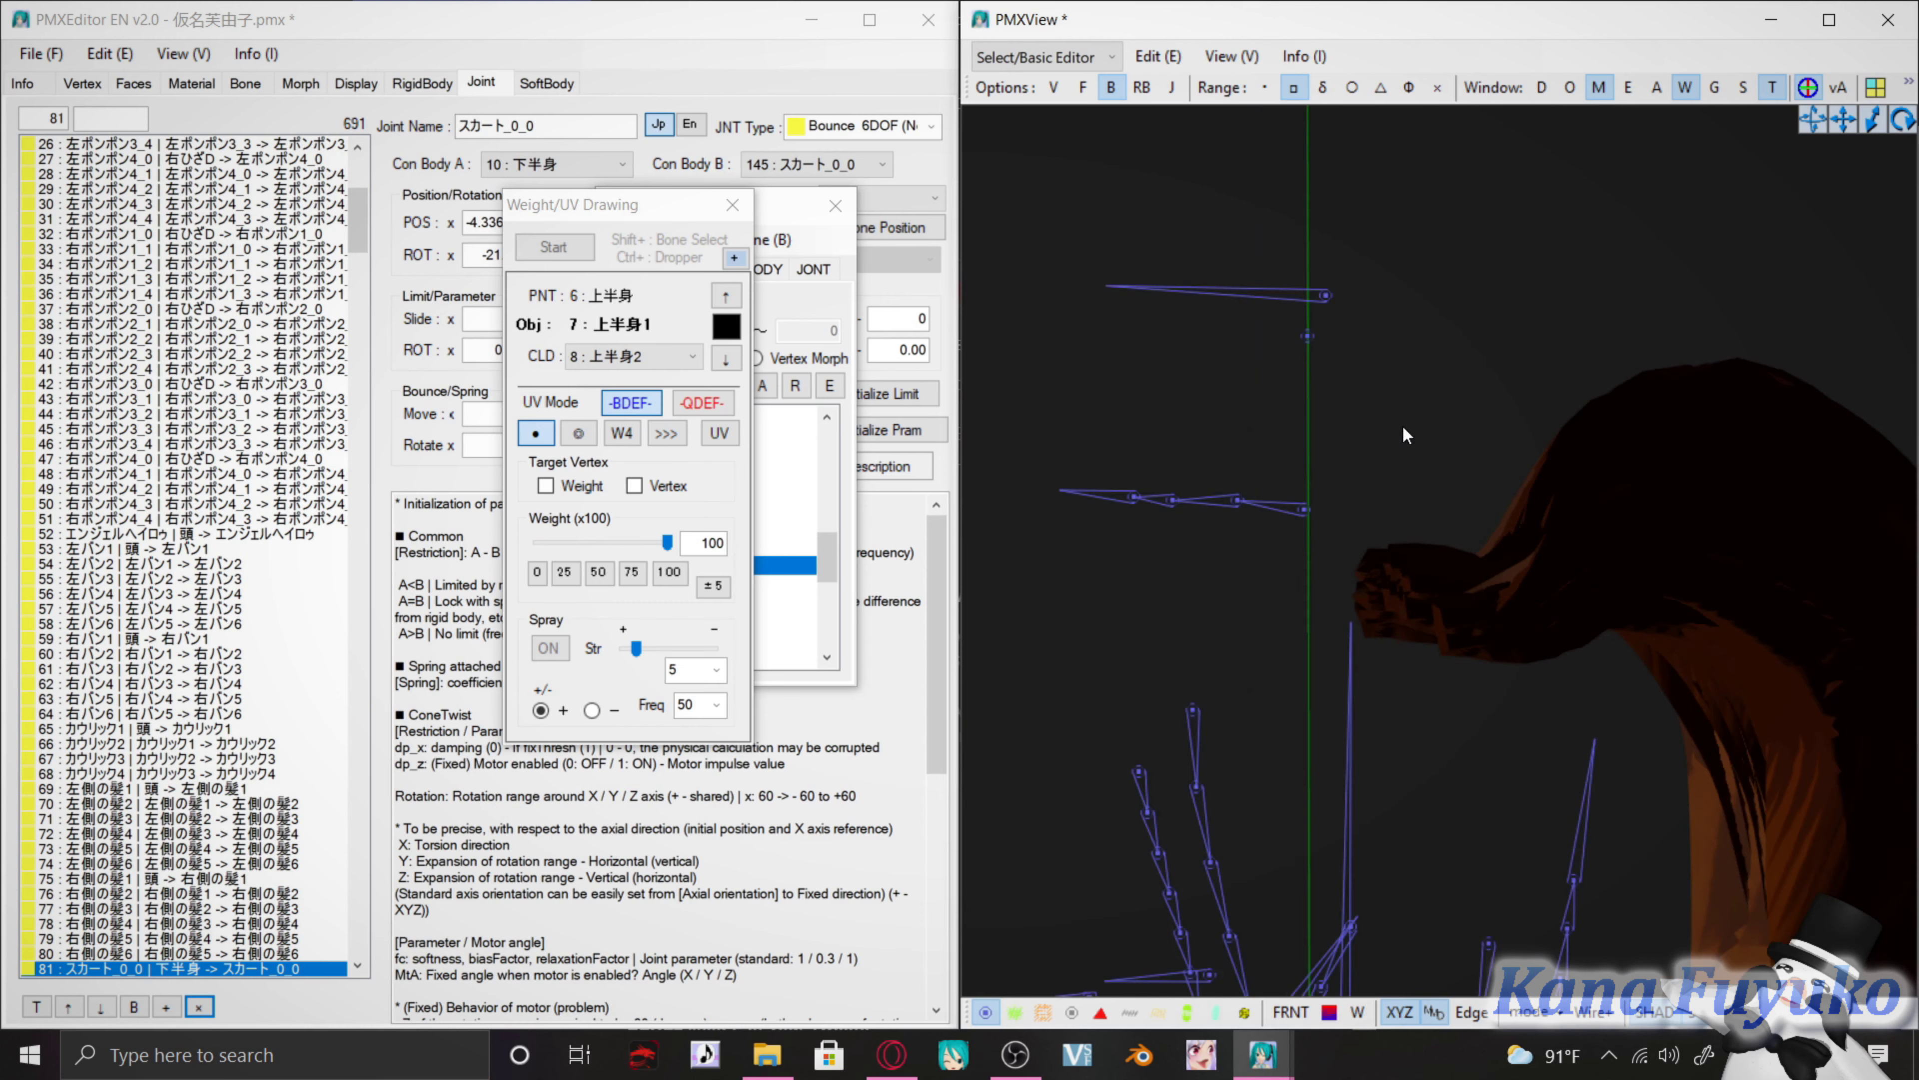
pyautogui.scroll(5, 1402, 424)
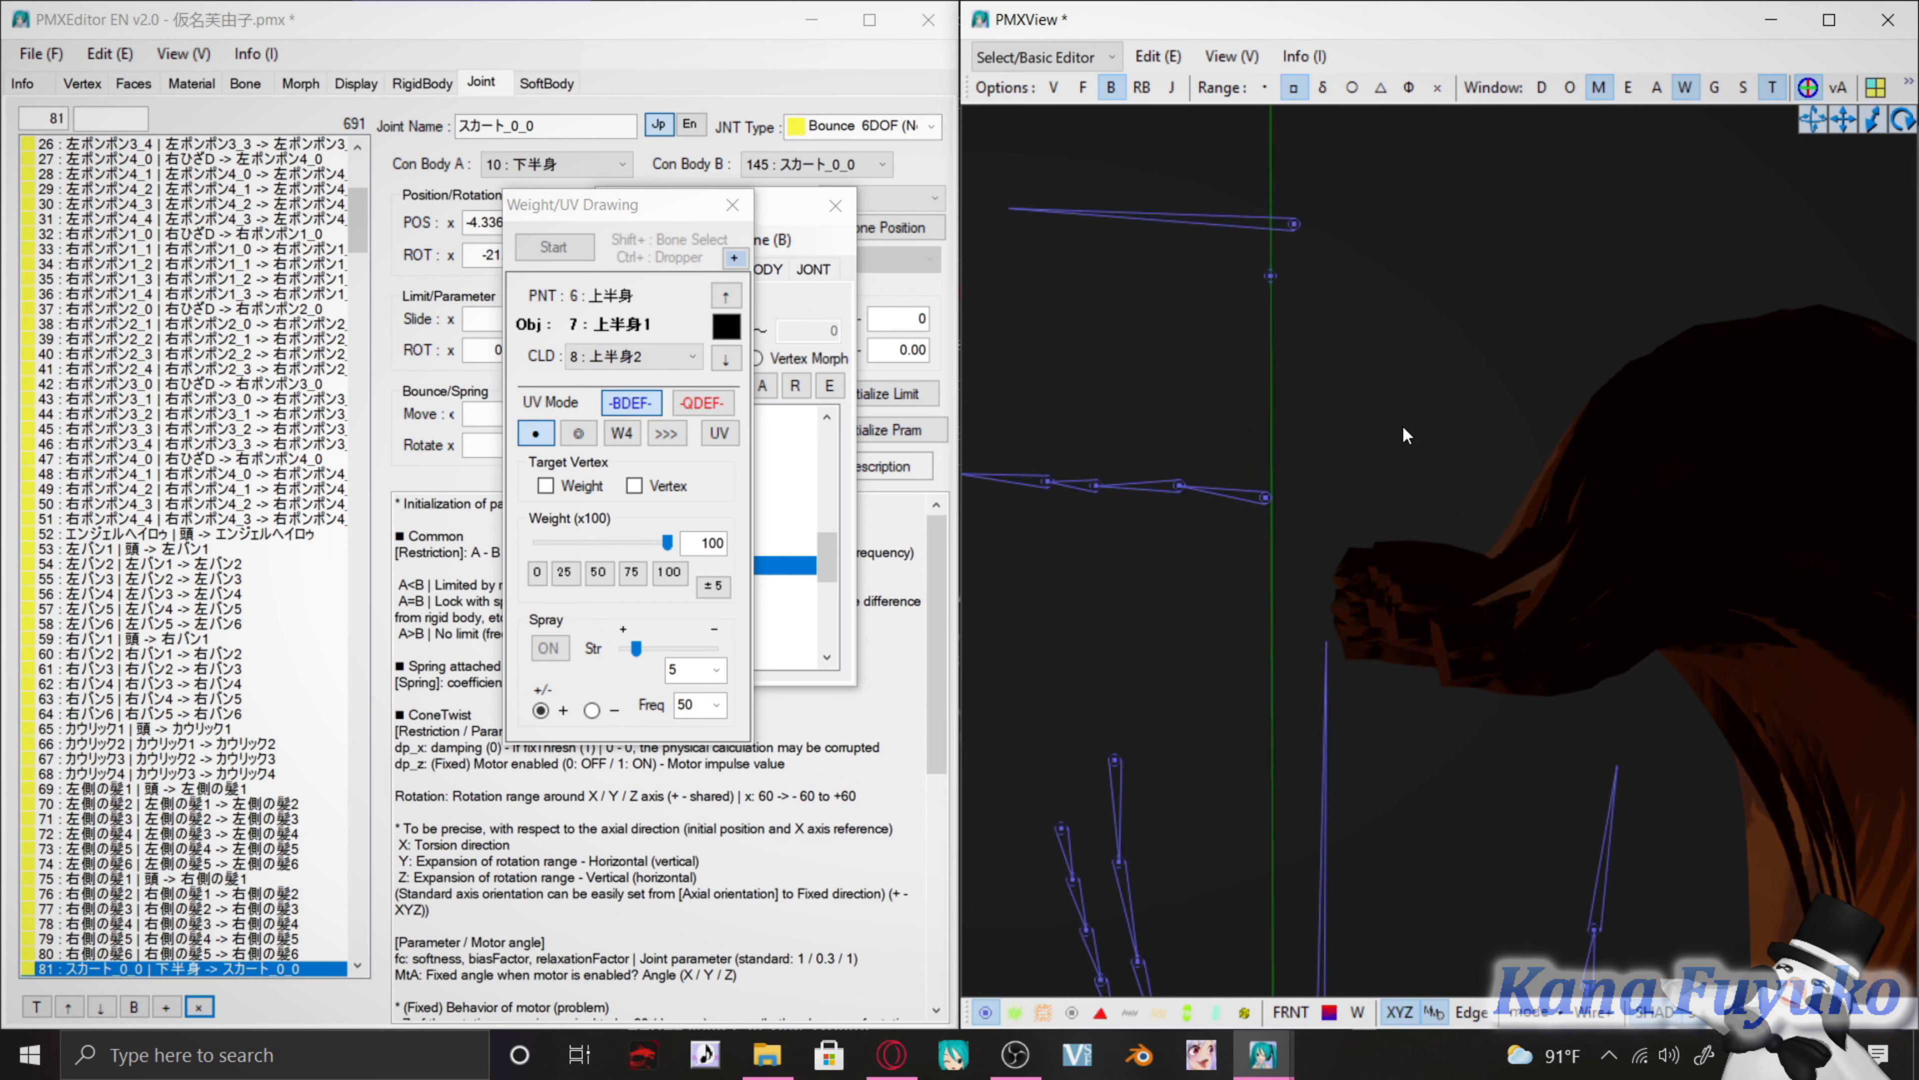
pyautogui.click(821, 546)
pyautogui.moveTo(834, 459); pyautogui.dragTo(807, 519)
pyautogui.scroll(-6, 747, 588)
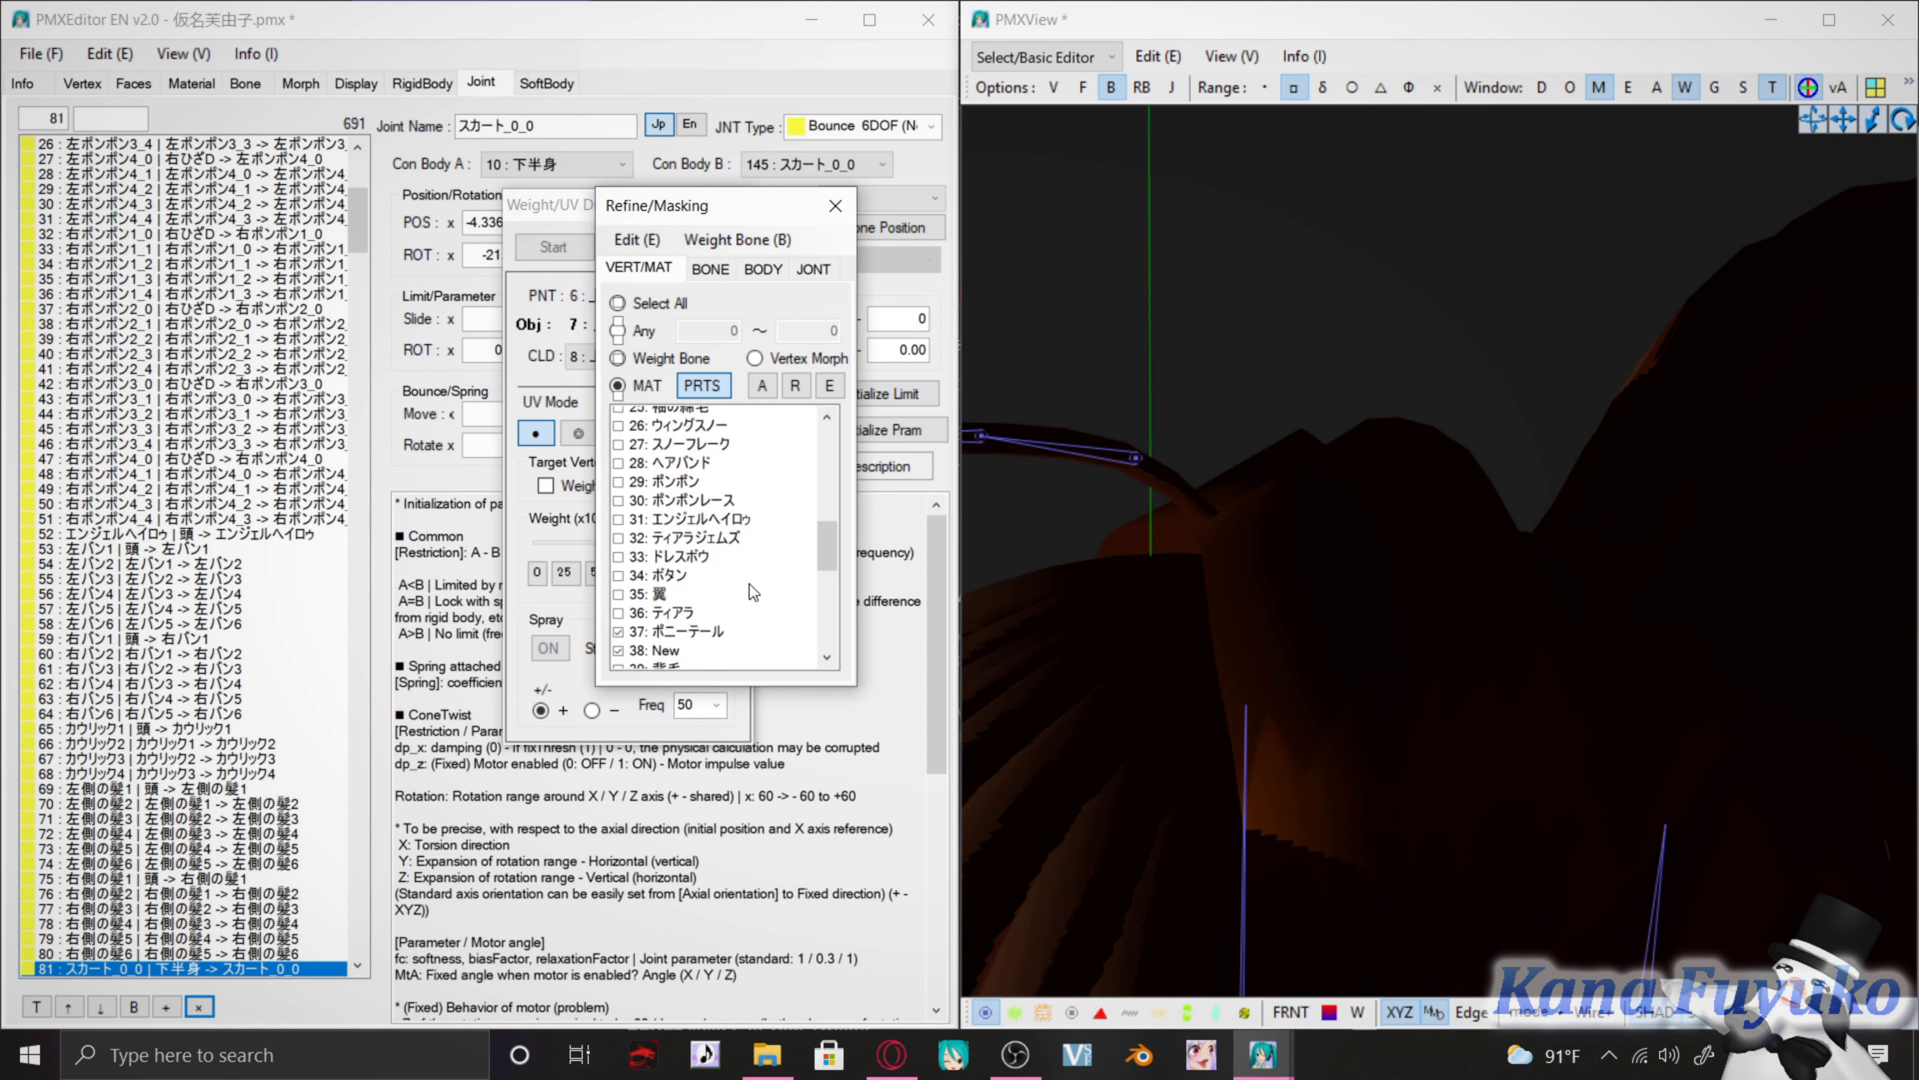
pyautogui.click(694, 527)
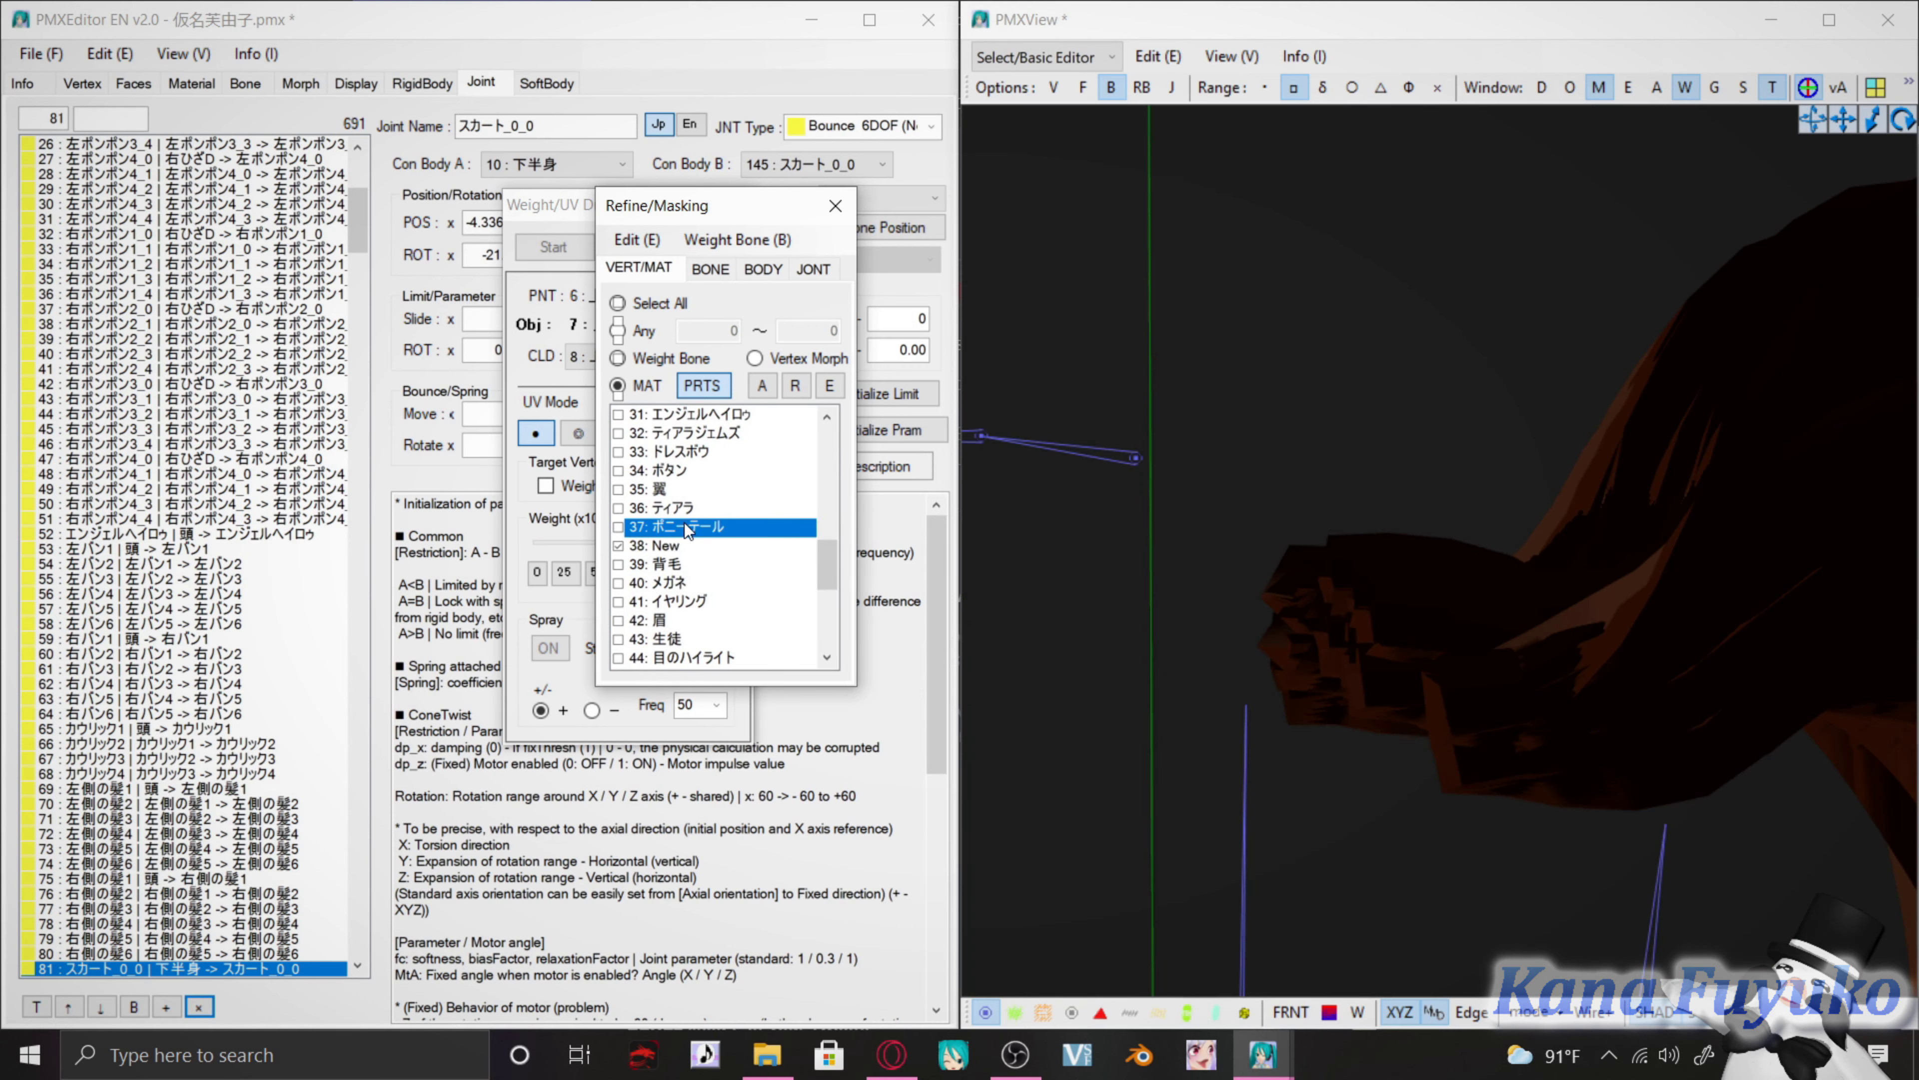
pyautogui.click(691, 527)
pyautogui.click(676, 545)
pyautogui.click(677, 546)
pyautogui.moveTo(1330, 575); pyautogui.dragTo(1457, 933, button='right')
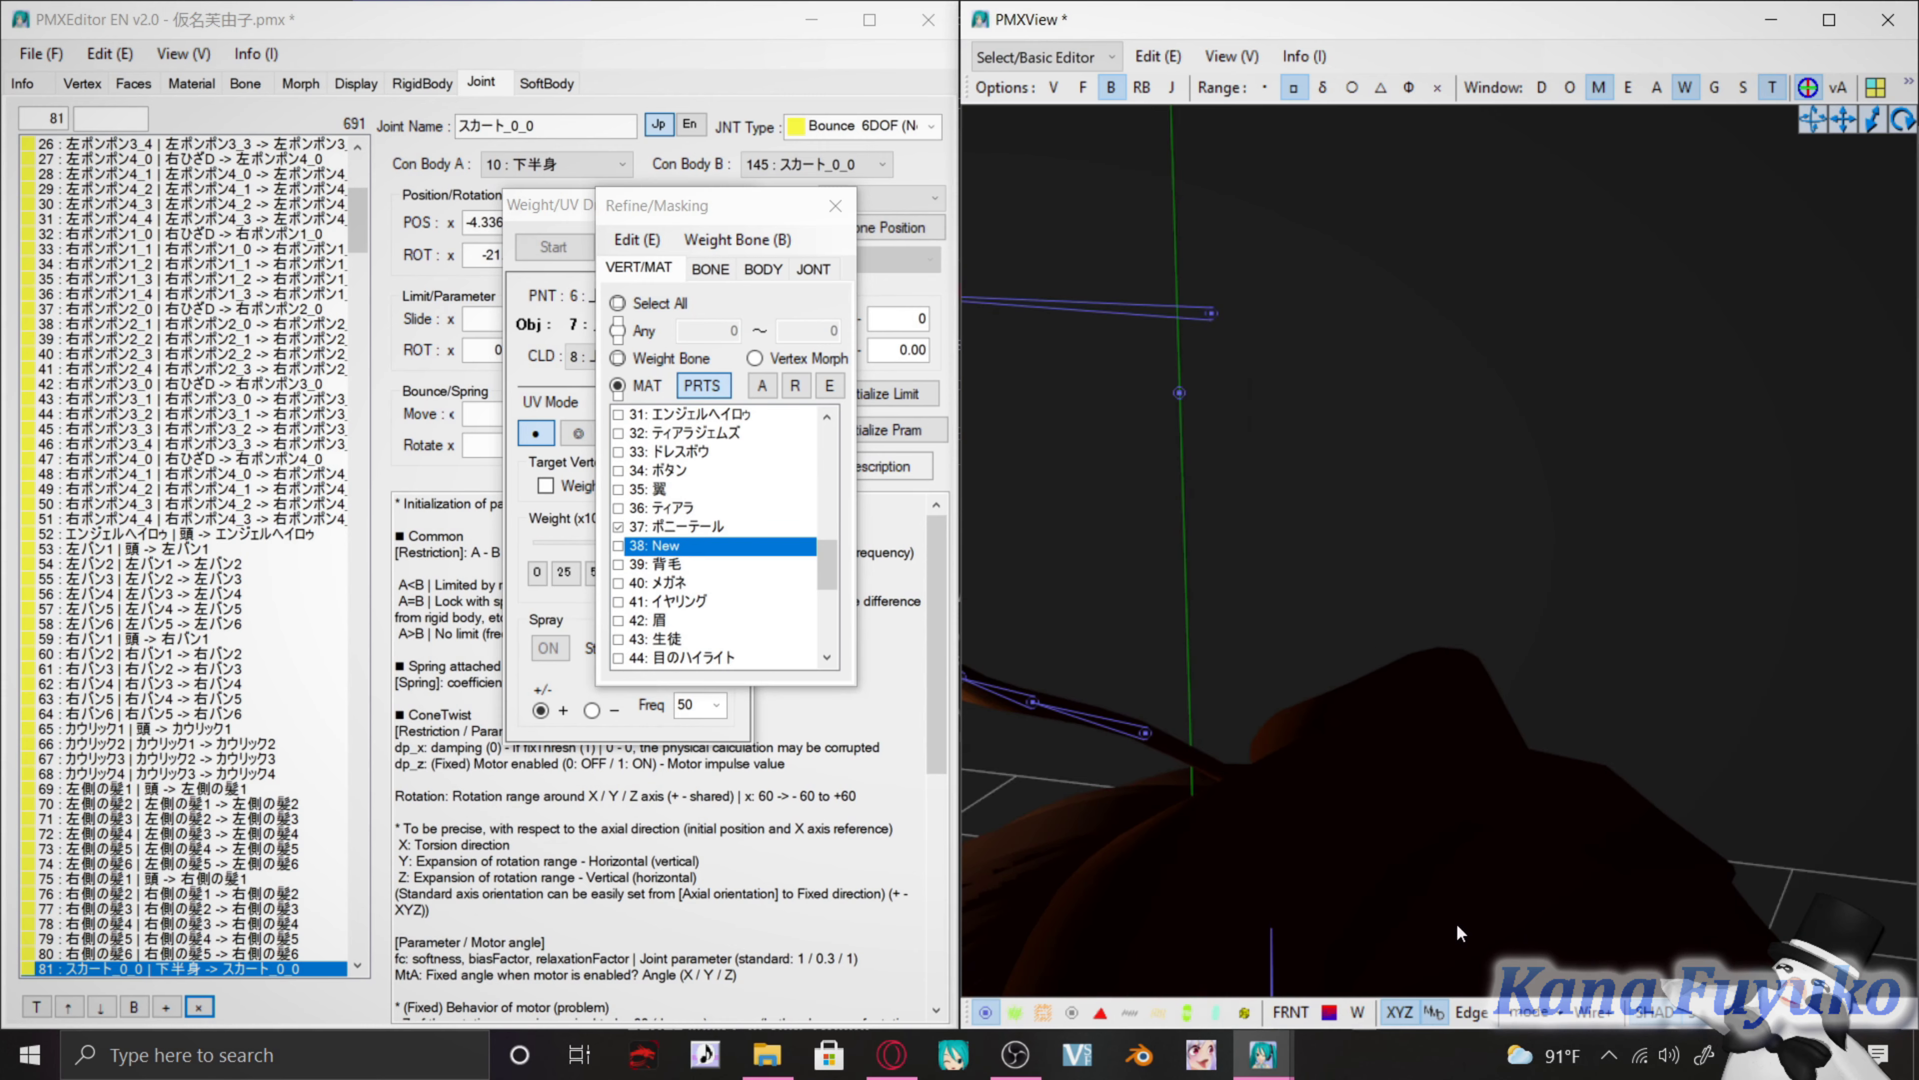
# Turn on the wireframe overlay and examine the hair mesh around the crown of the head
pyautogui.click(1596, 1013)
pyautogui.scroll(5, 1542, 686)
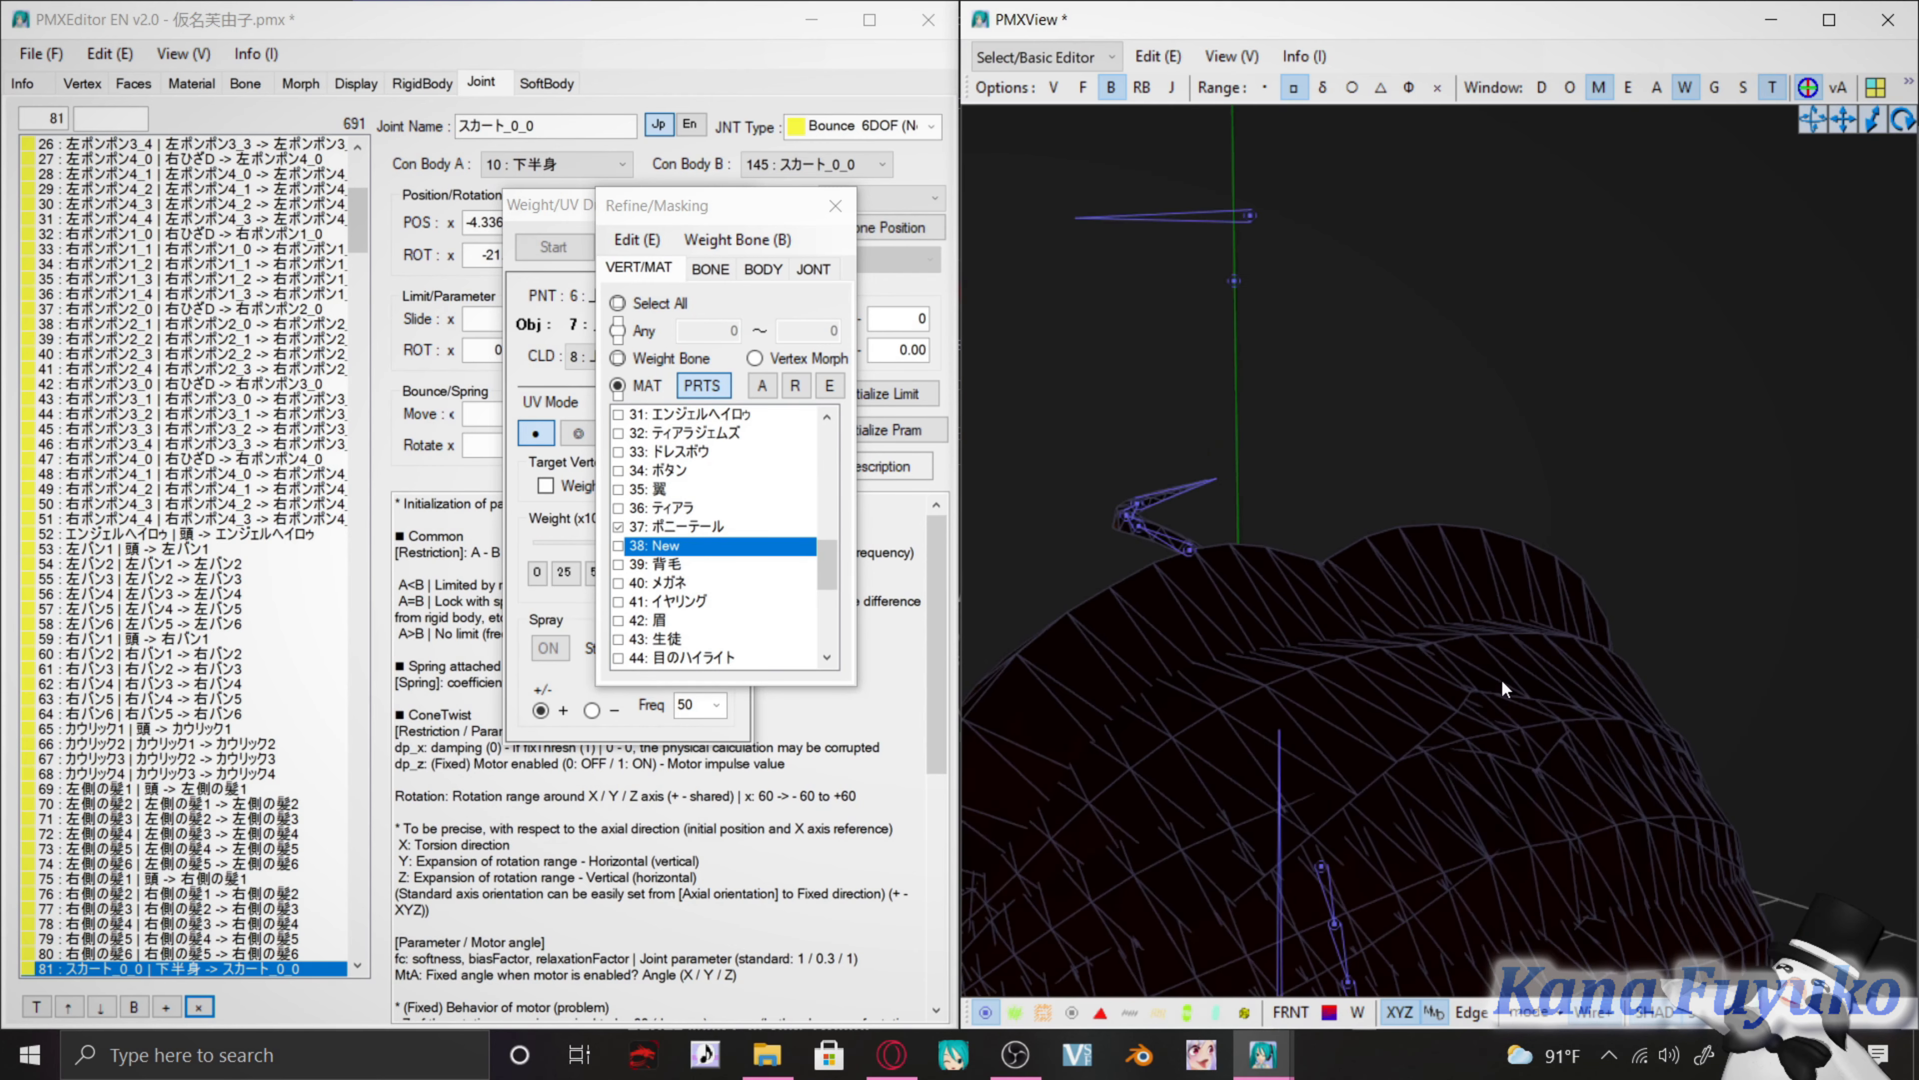
pyautogui.moveTo(1502, 683); pyautogui.dragTo(1653, 674, button='right')
pyautogui.scroll(6, 1612, 672)
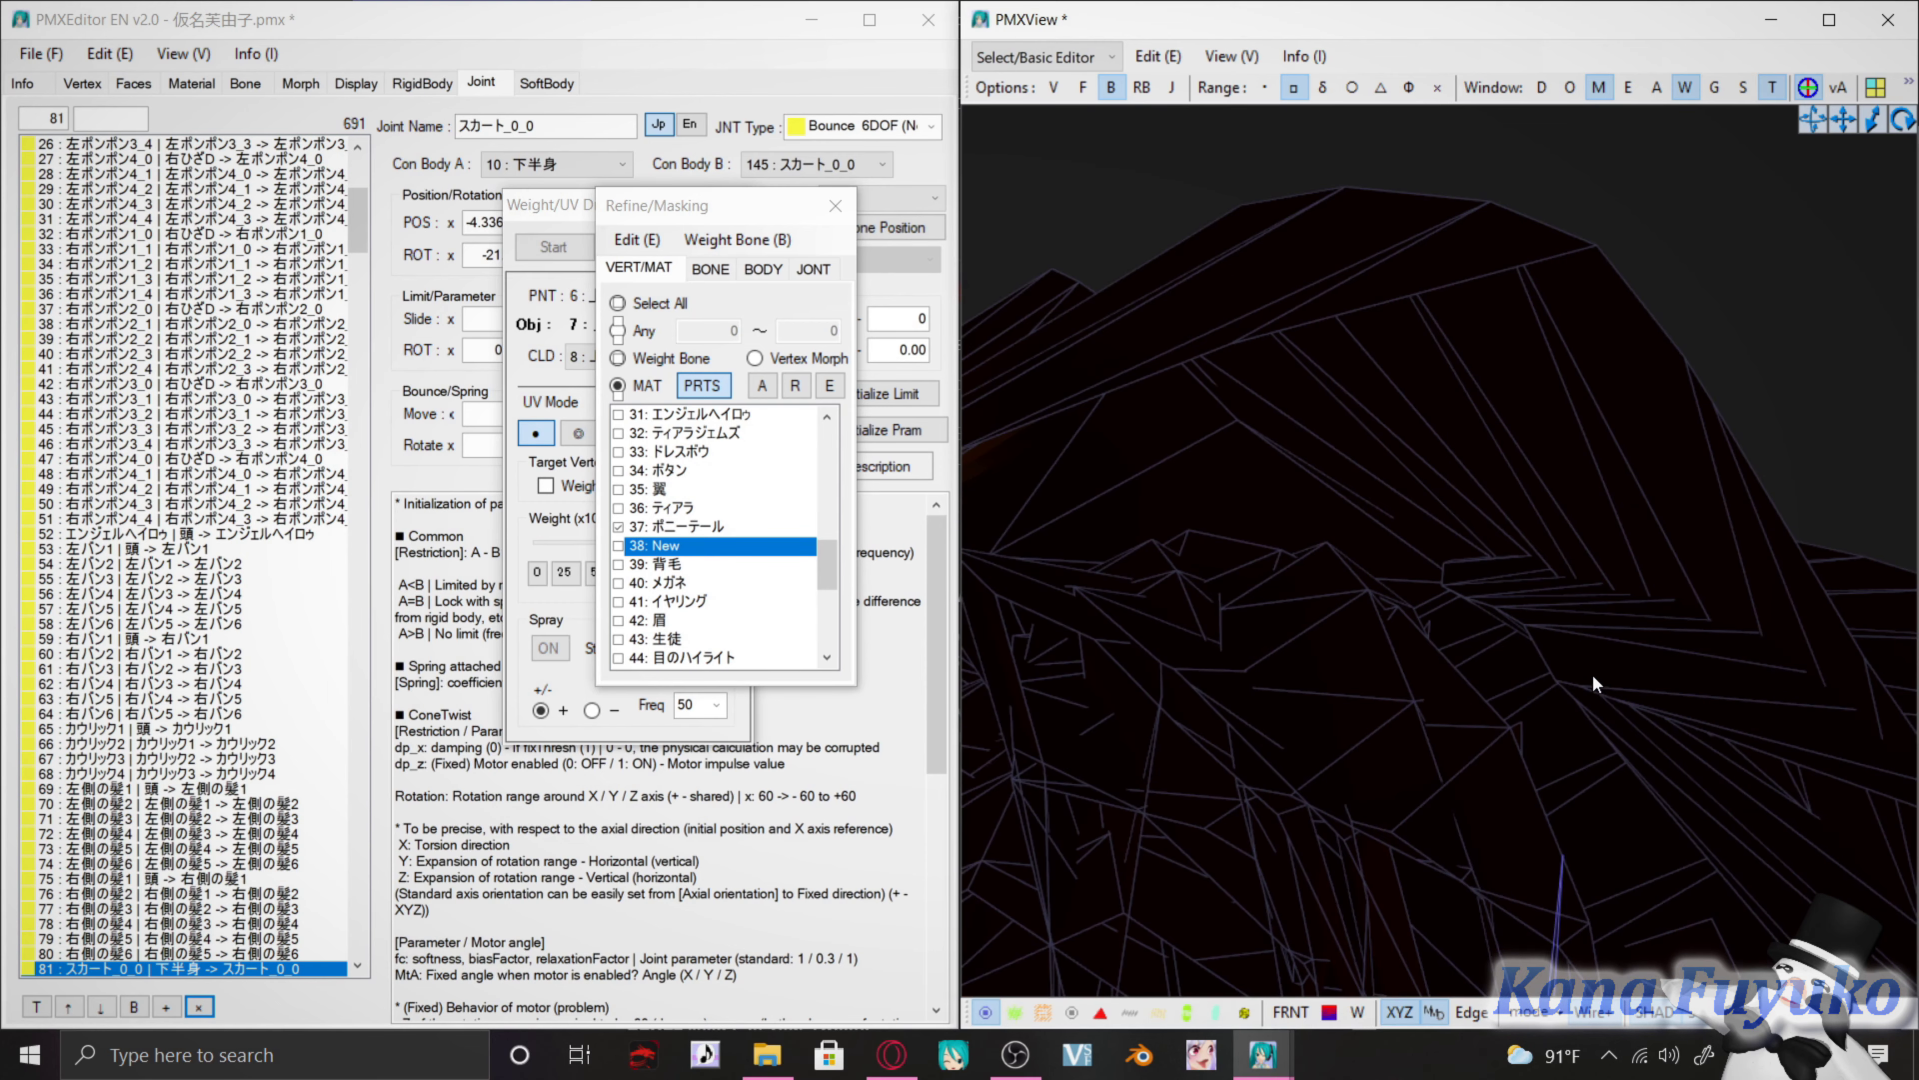
pyautogui.scroll(5, 1244, 699)
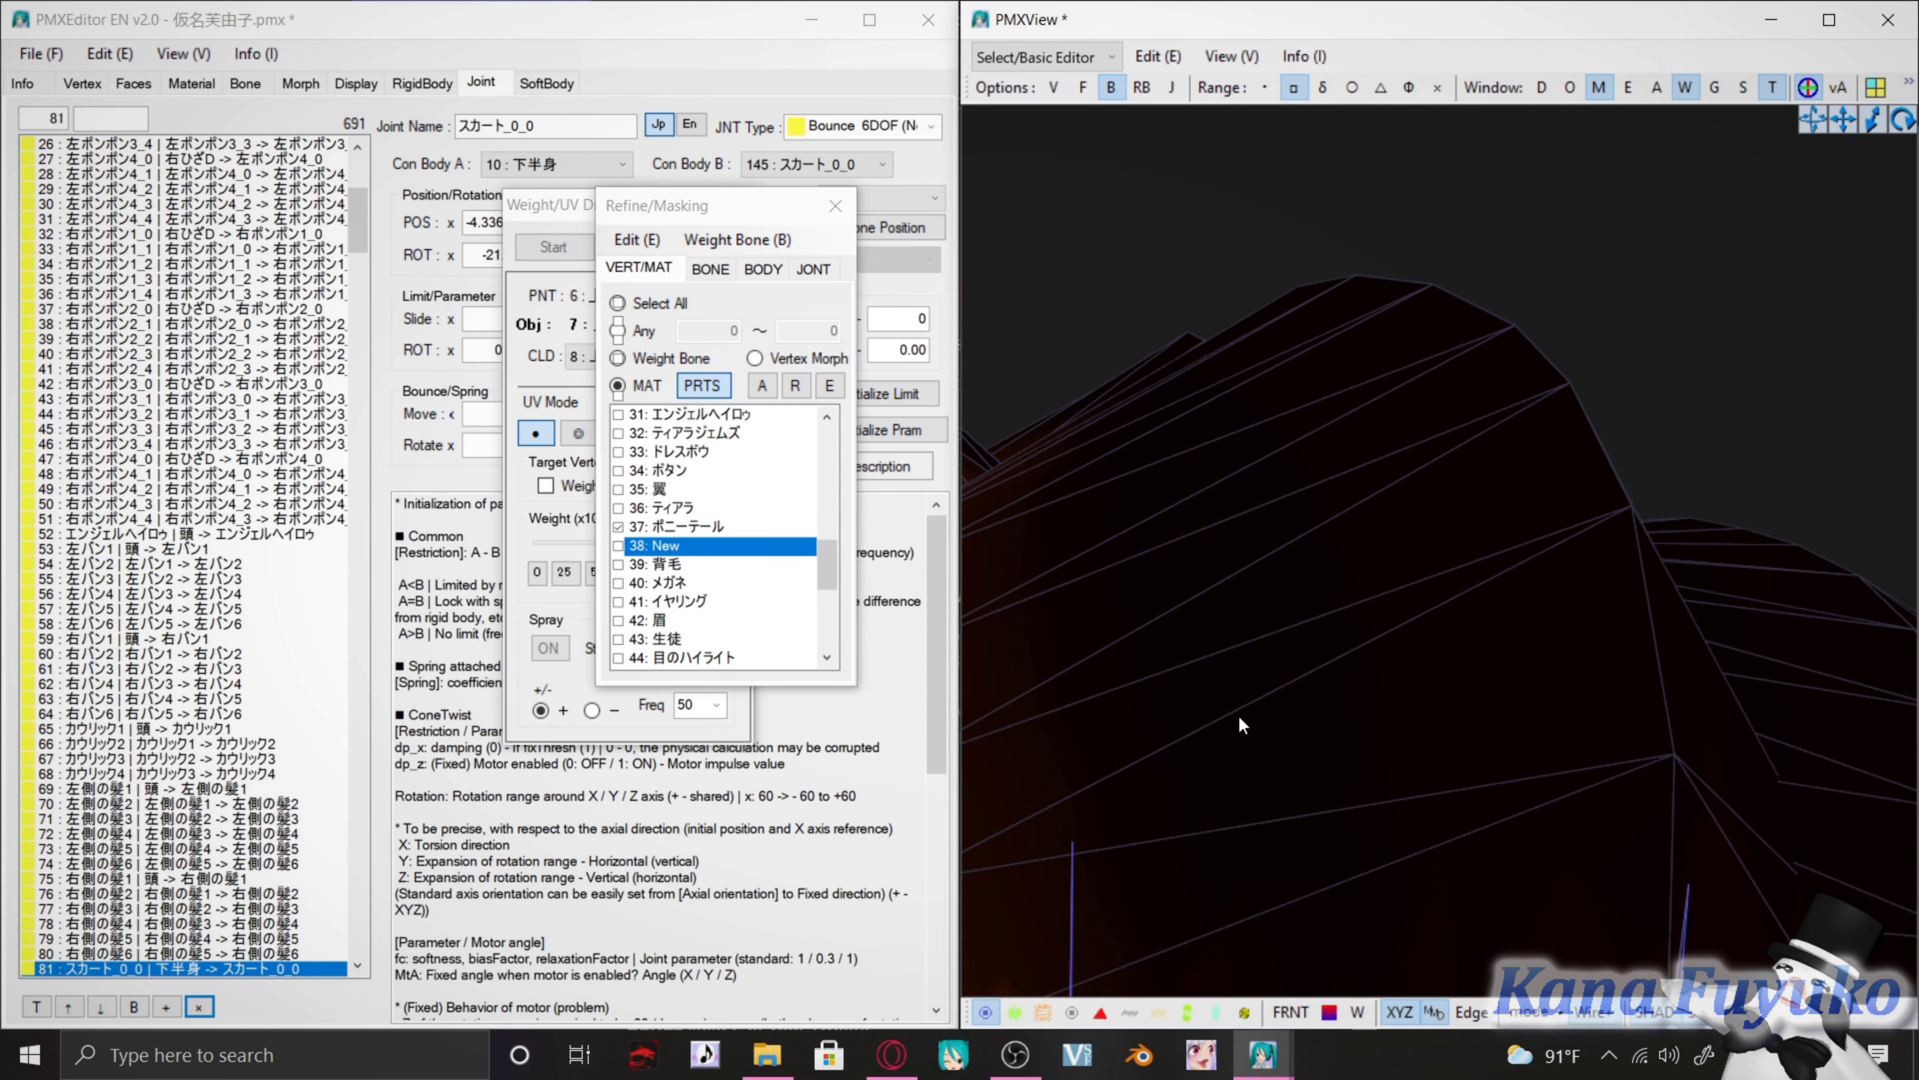
pyautogui.scroll(-8, 1246, 708)
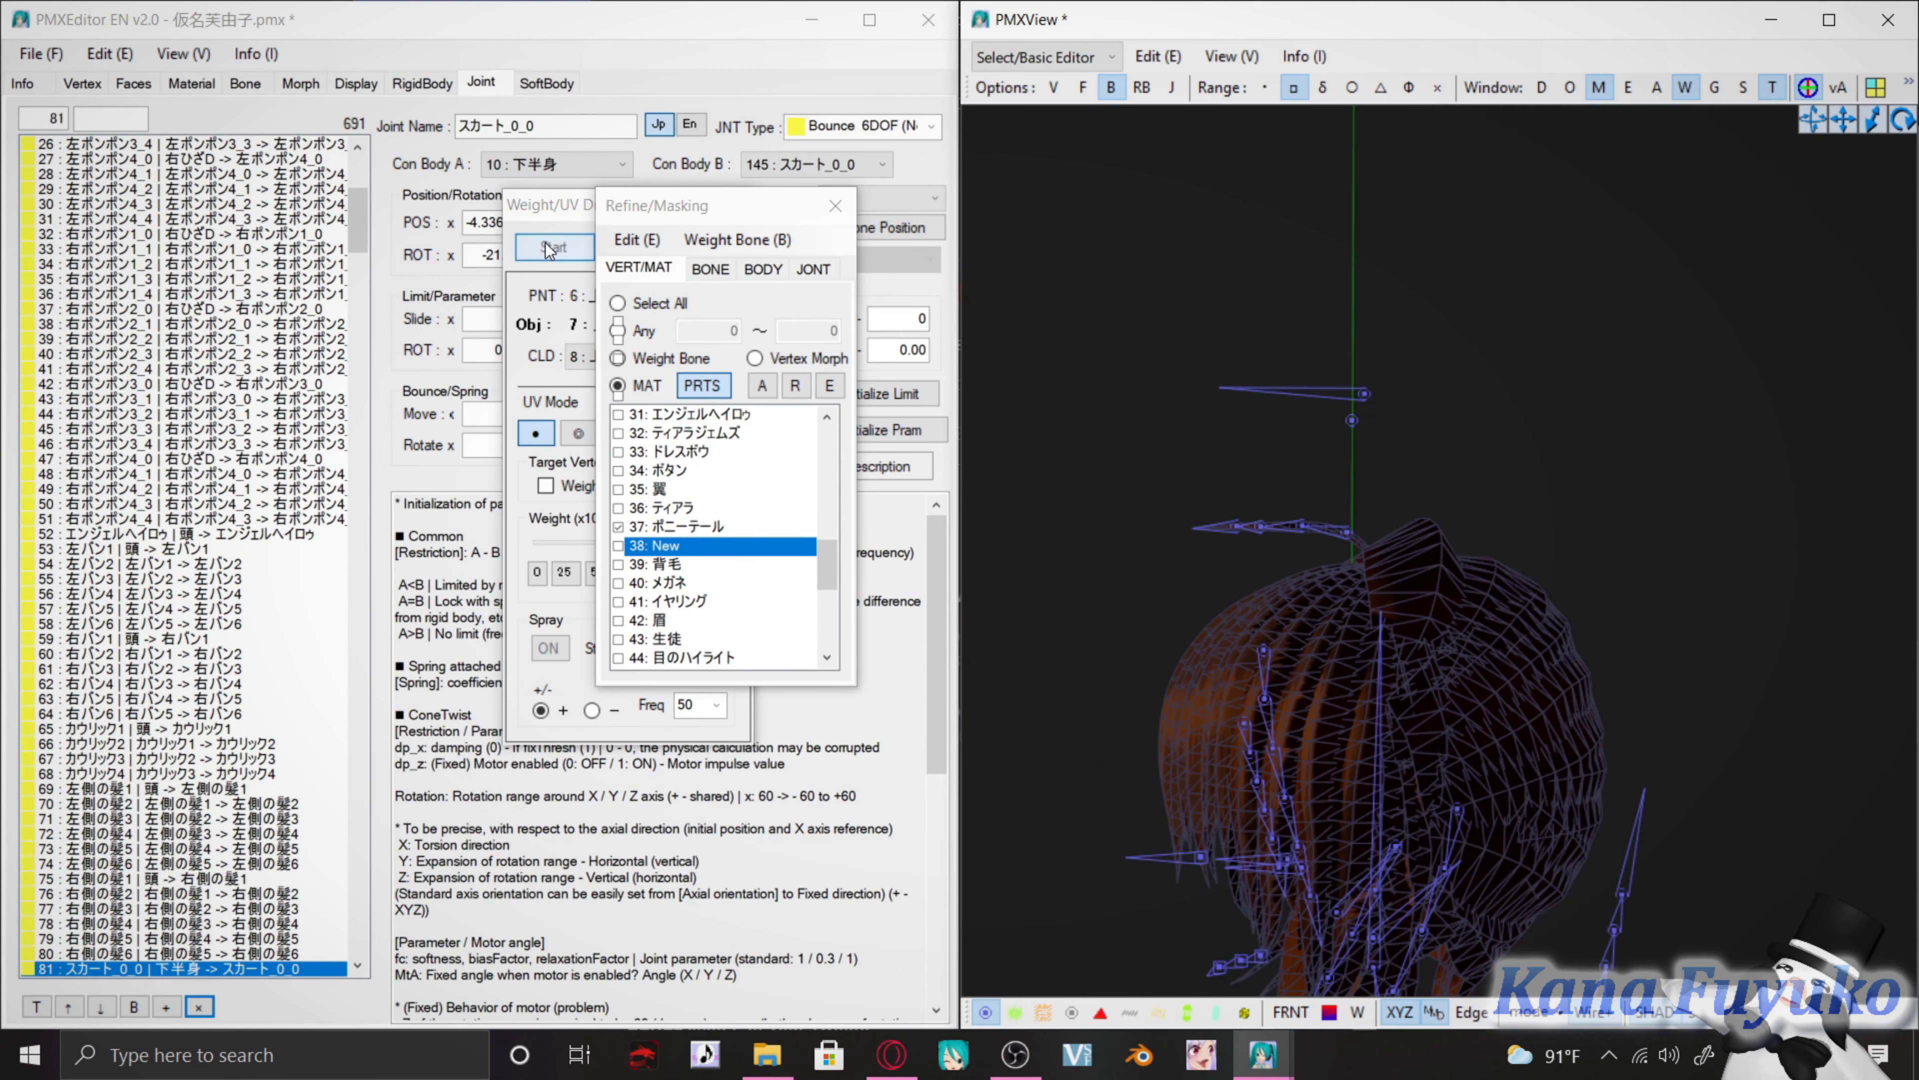
# Check how the head hair is weighted to the bone 15: 頭 in weight drawing mode, and end the drawing
pyautogui.click(552, 247)
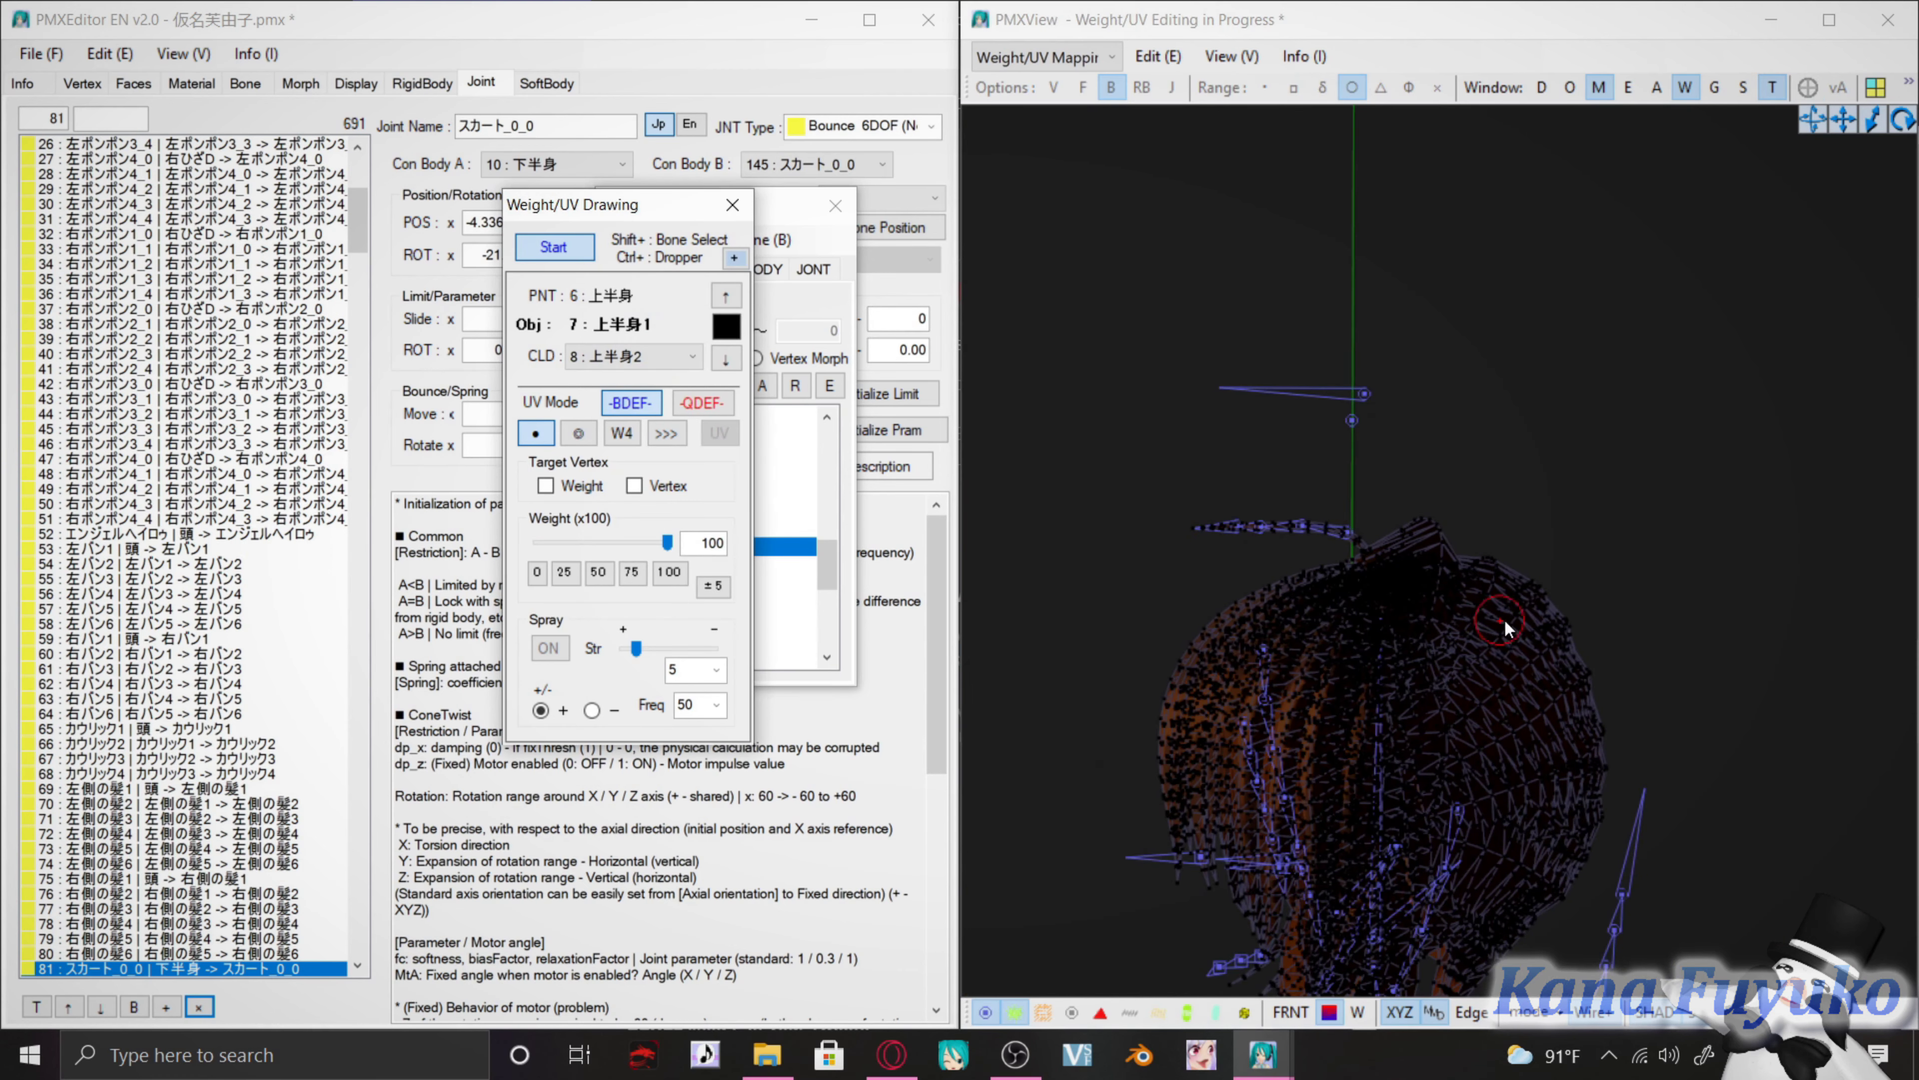
pyautogui.moveTo(1418, 792); pyautogui.dragTo(1454, 832, button='right')
pyautogui.keyDown('shift'); pyautogui.click(1379, 913); pyautogui.keyUp('shift')
pyautogui.moveTo(1389, 526); pyautogui.dragTo(1357, 535, button='right')
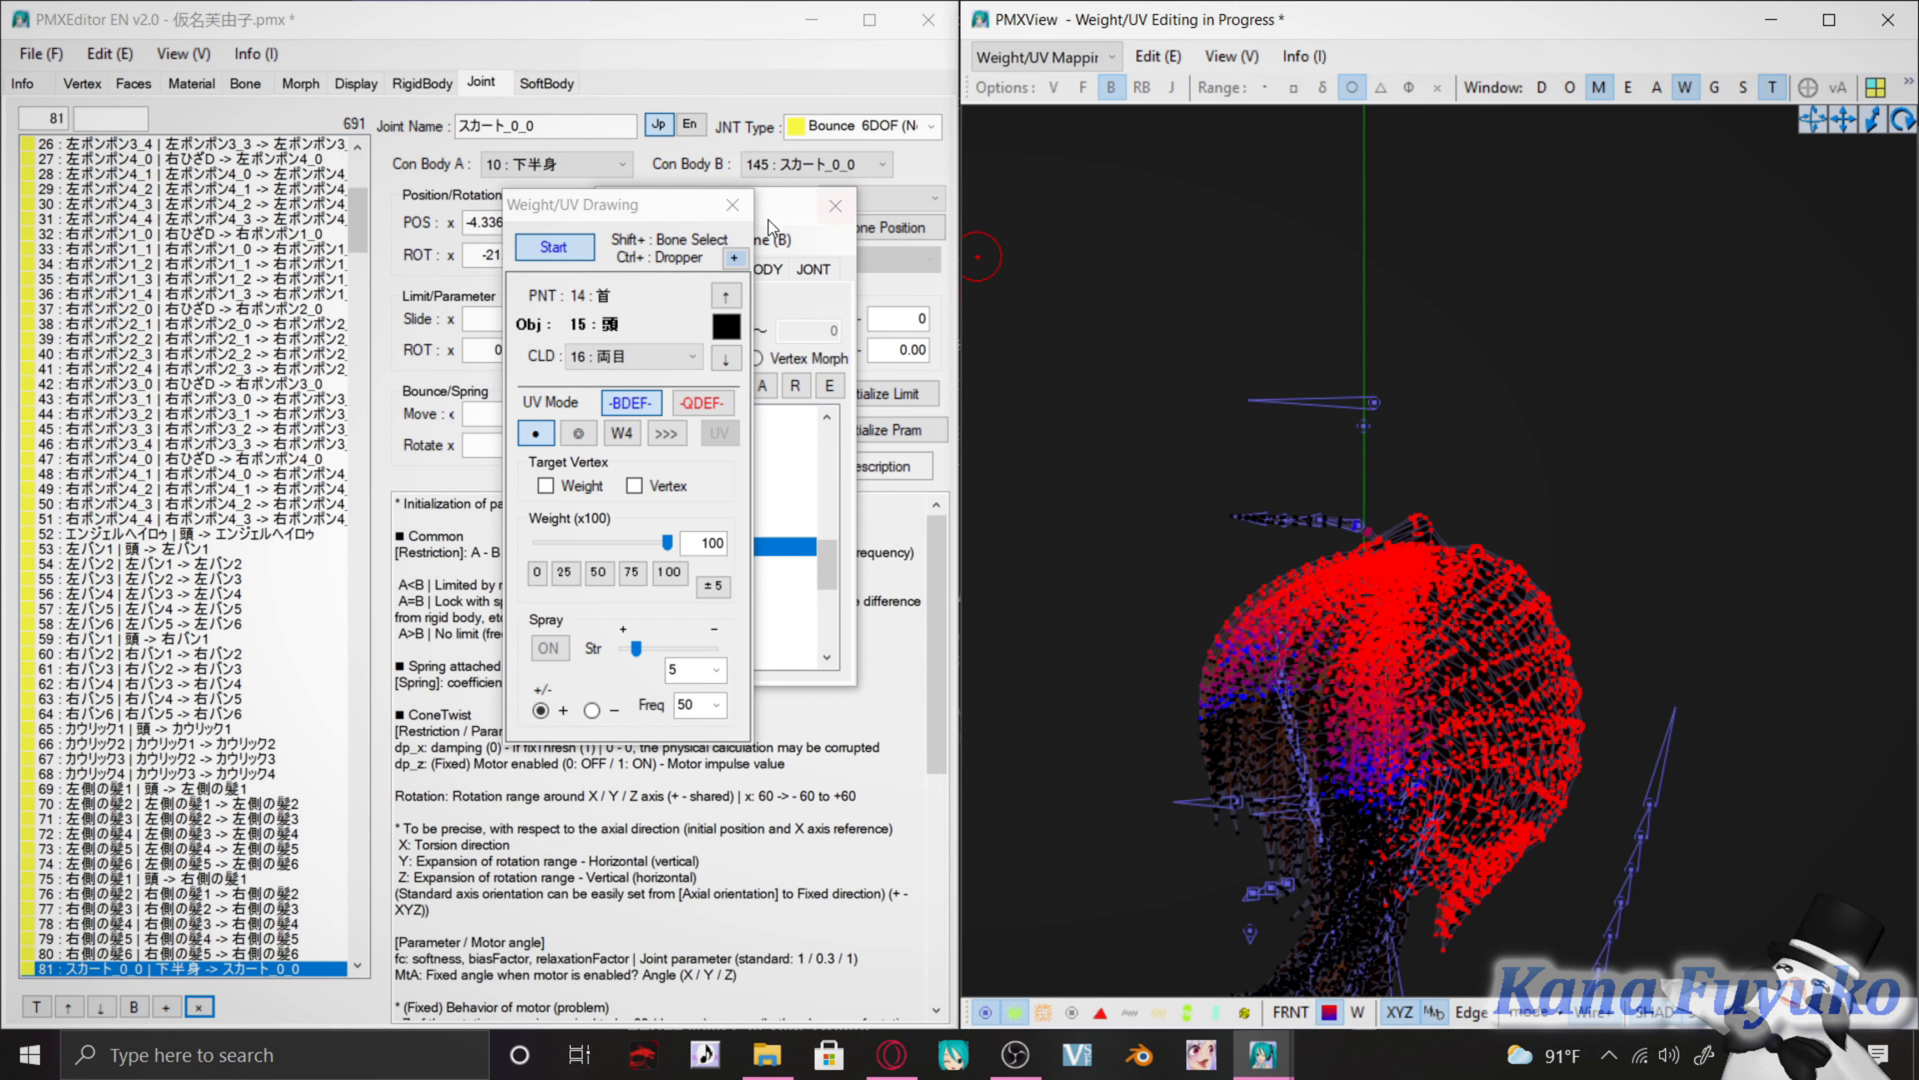
pyautogui.click(554, 247)
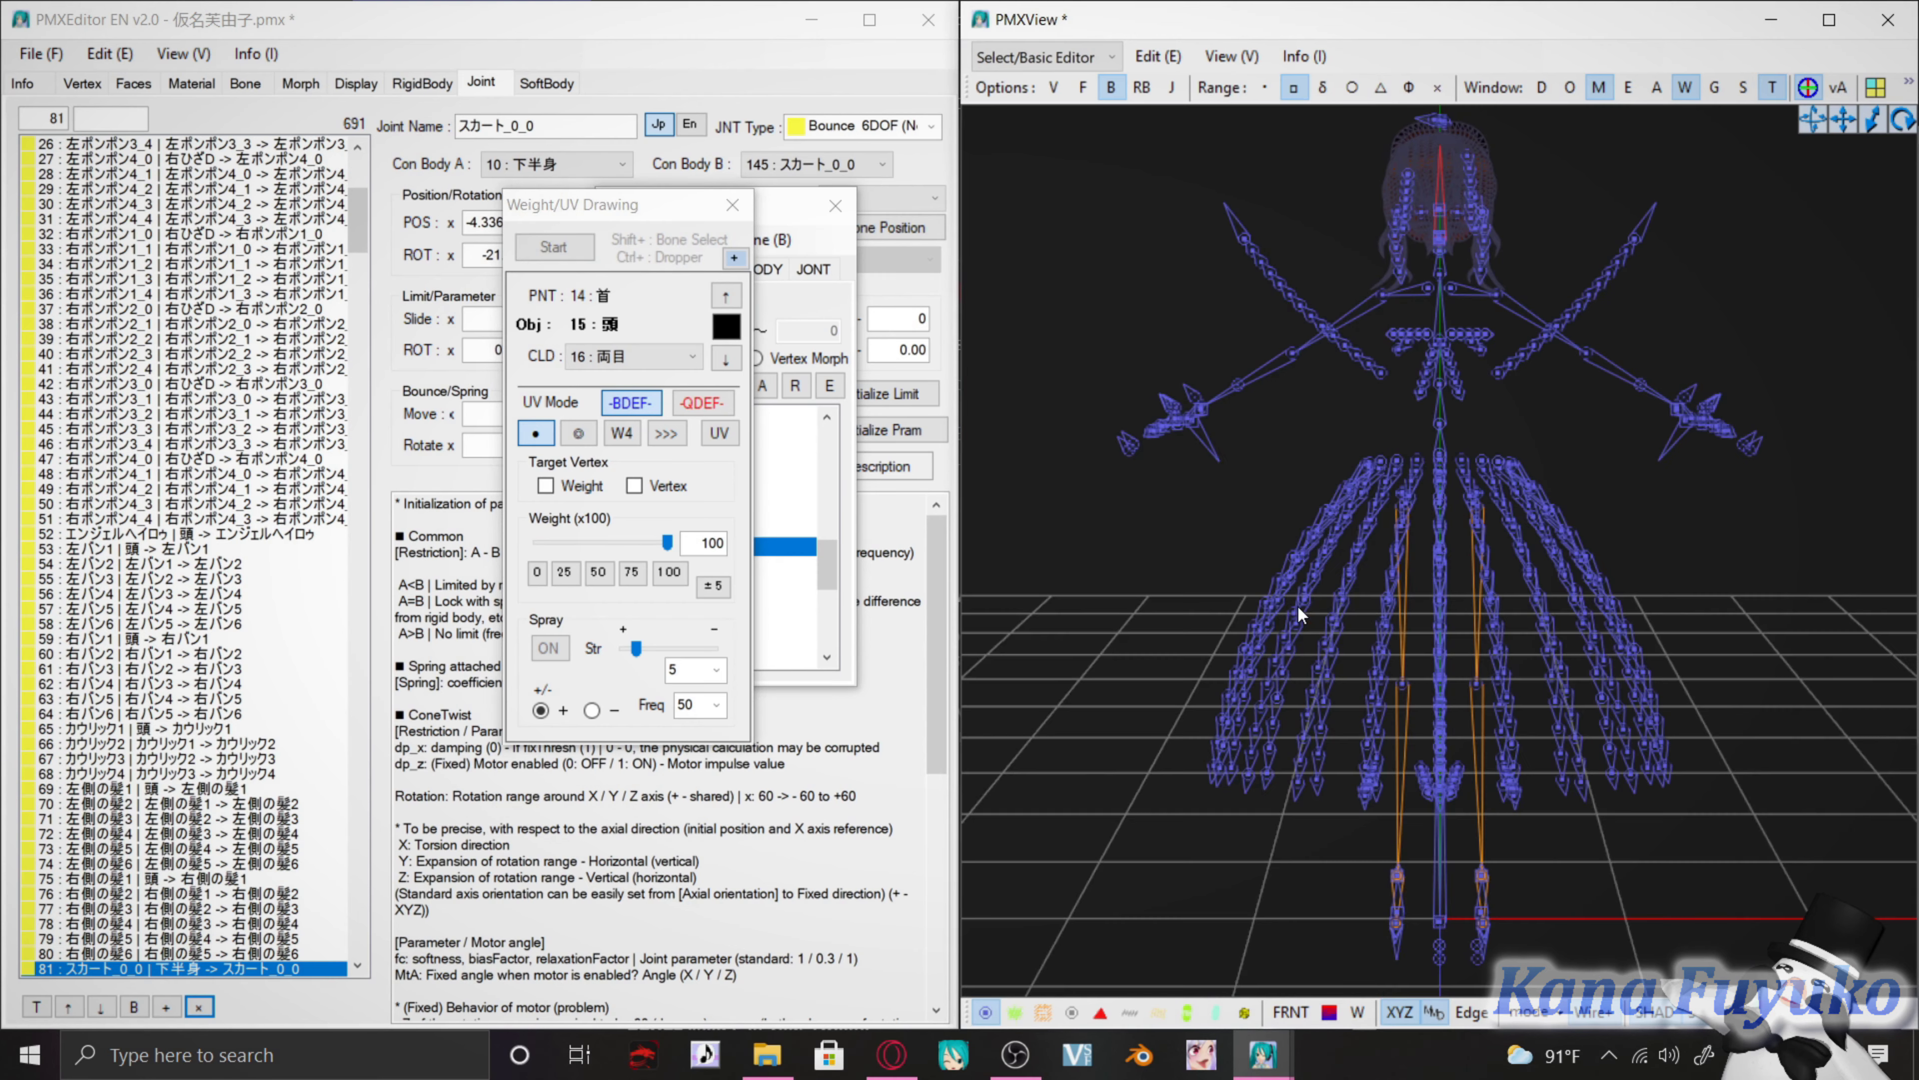
# Close TransformView and reset the material mask so only 38: New is shown, closing the weight drawing and masking windows
pyautogui.moveTo(1381, 583); pyautogui.dragTo(1289, 517, button='right')
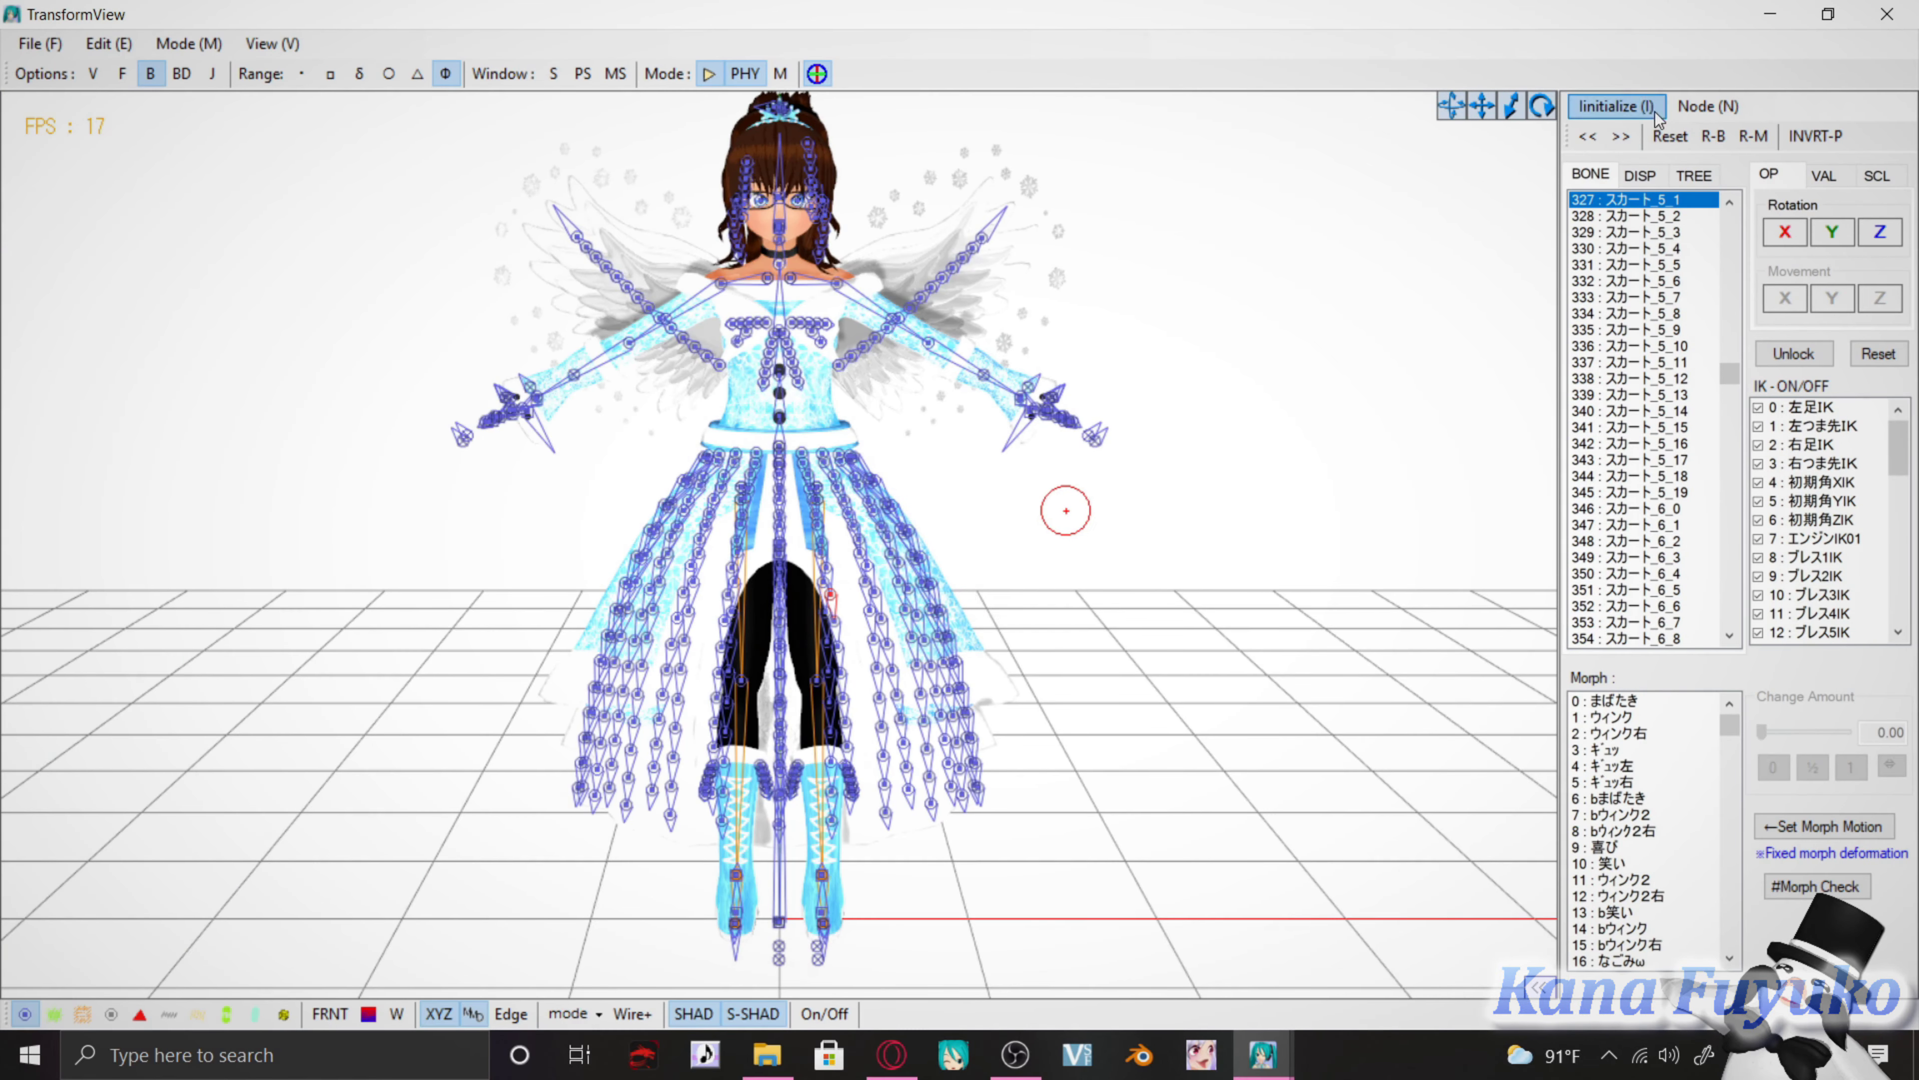
pyautogui.click(1887, 14)
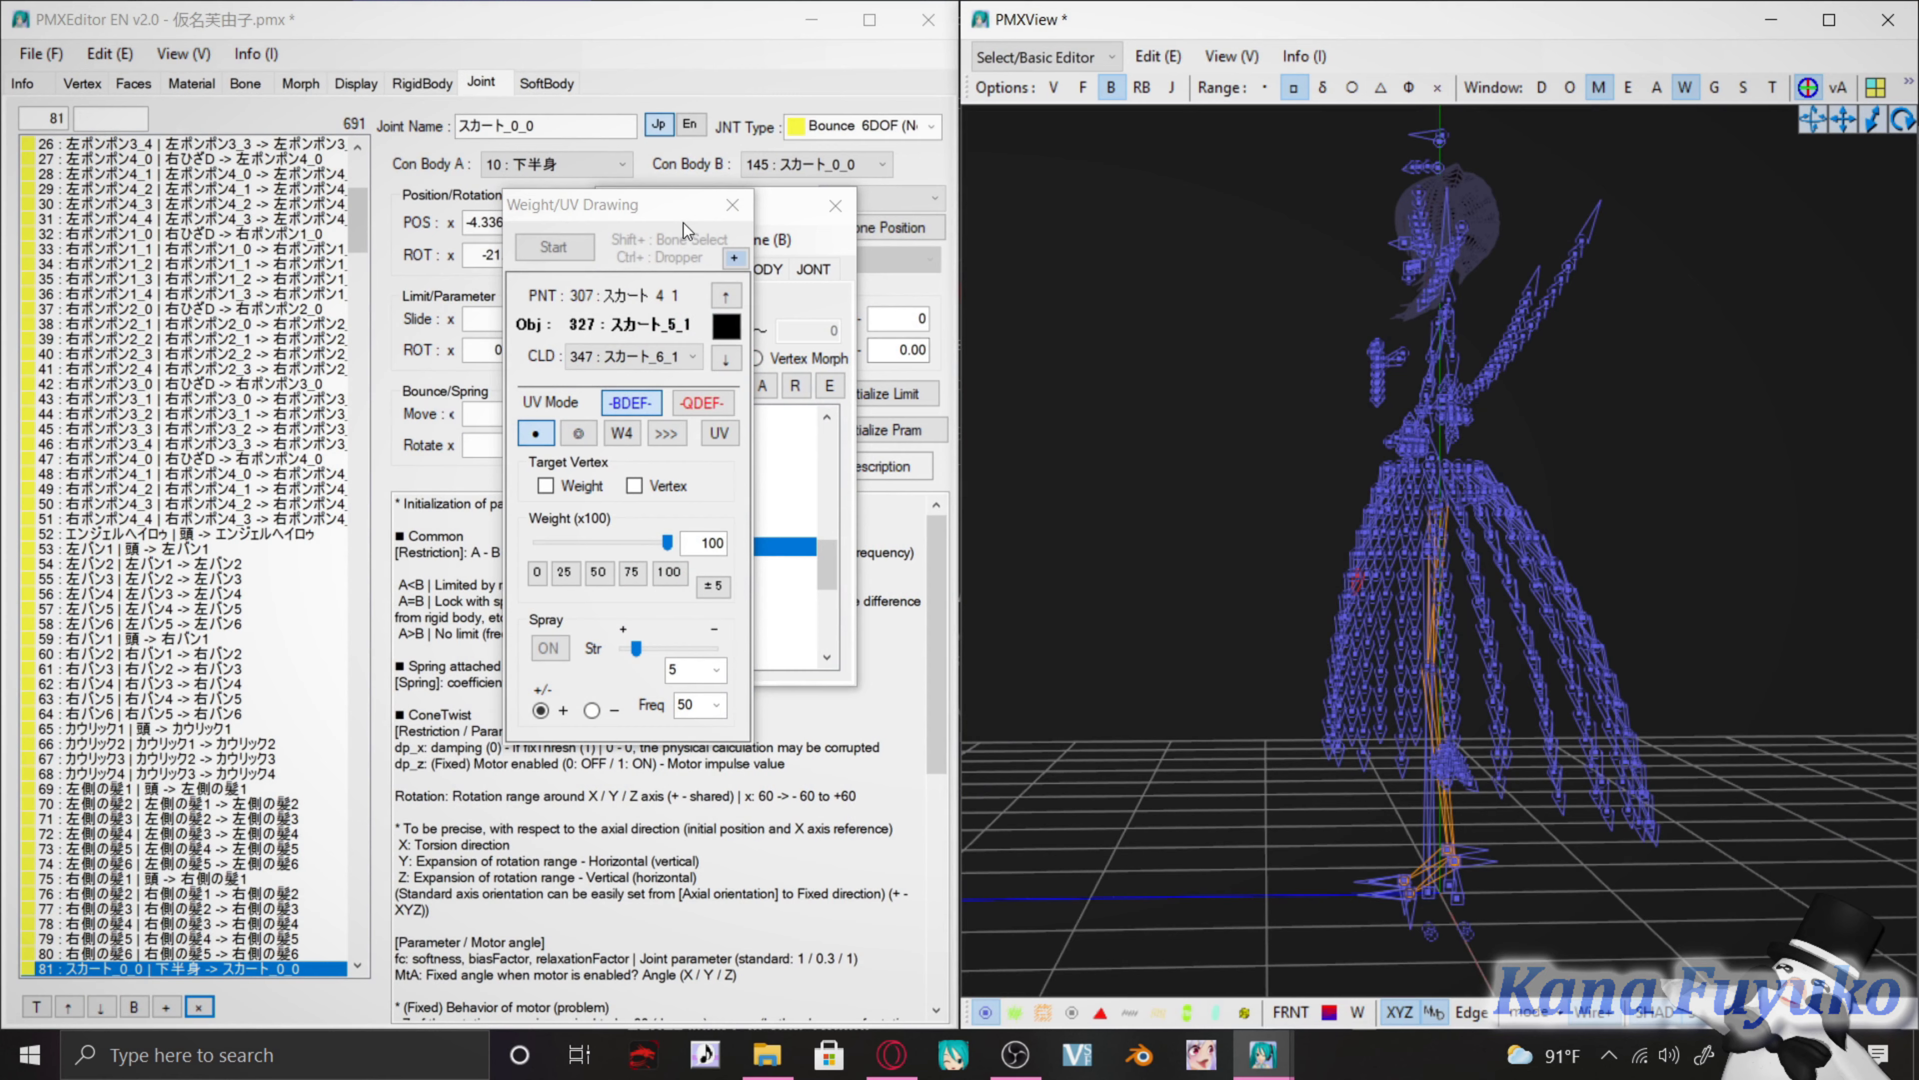
pyautogui.moveTo(542, 229); pyautogui.dragTo(496, 206)
pyautogui.click(762, 385)
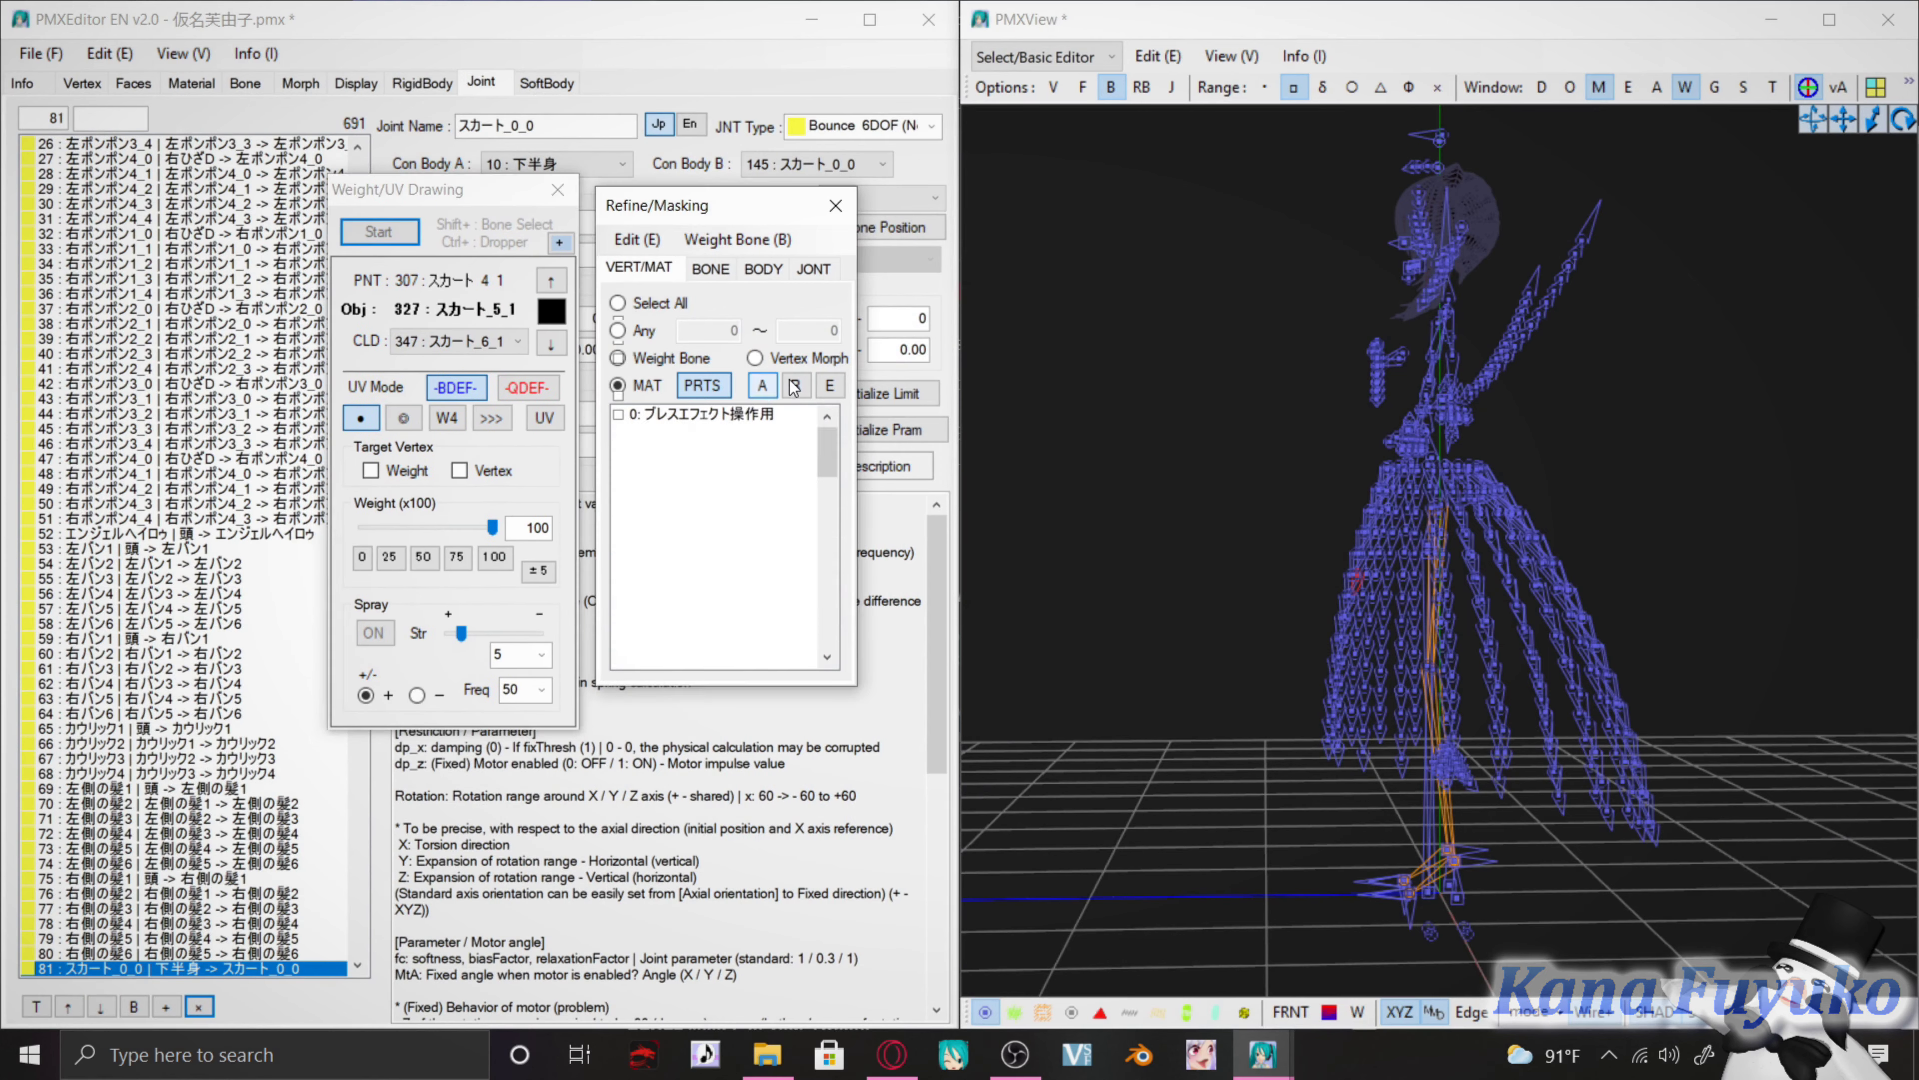
pyautogui.click(795, 385)
pyautogui.moveTo(832, 447); pyautogui.dragTo(827, 563)
pyautogui.click(654, 508)
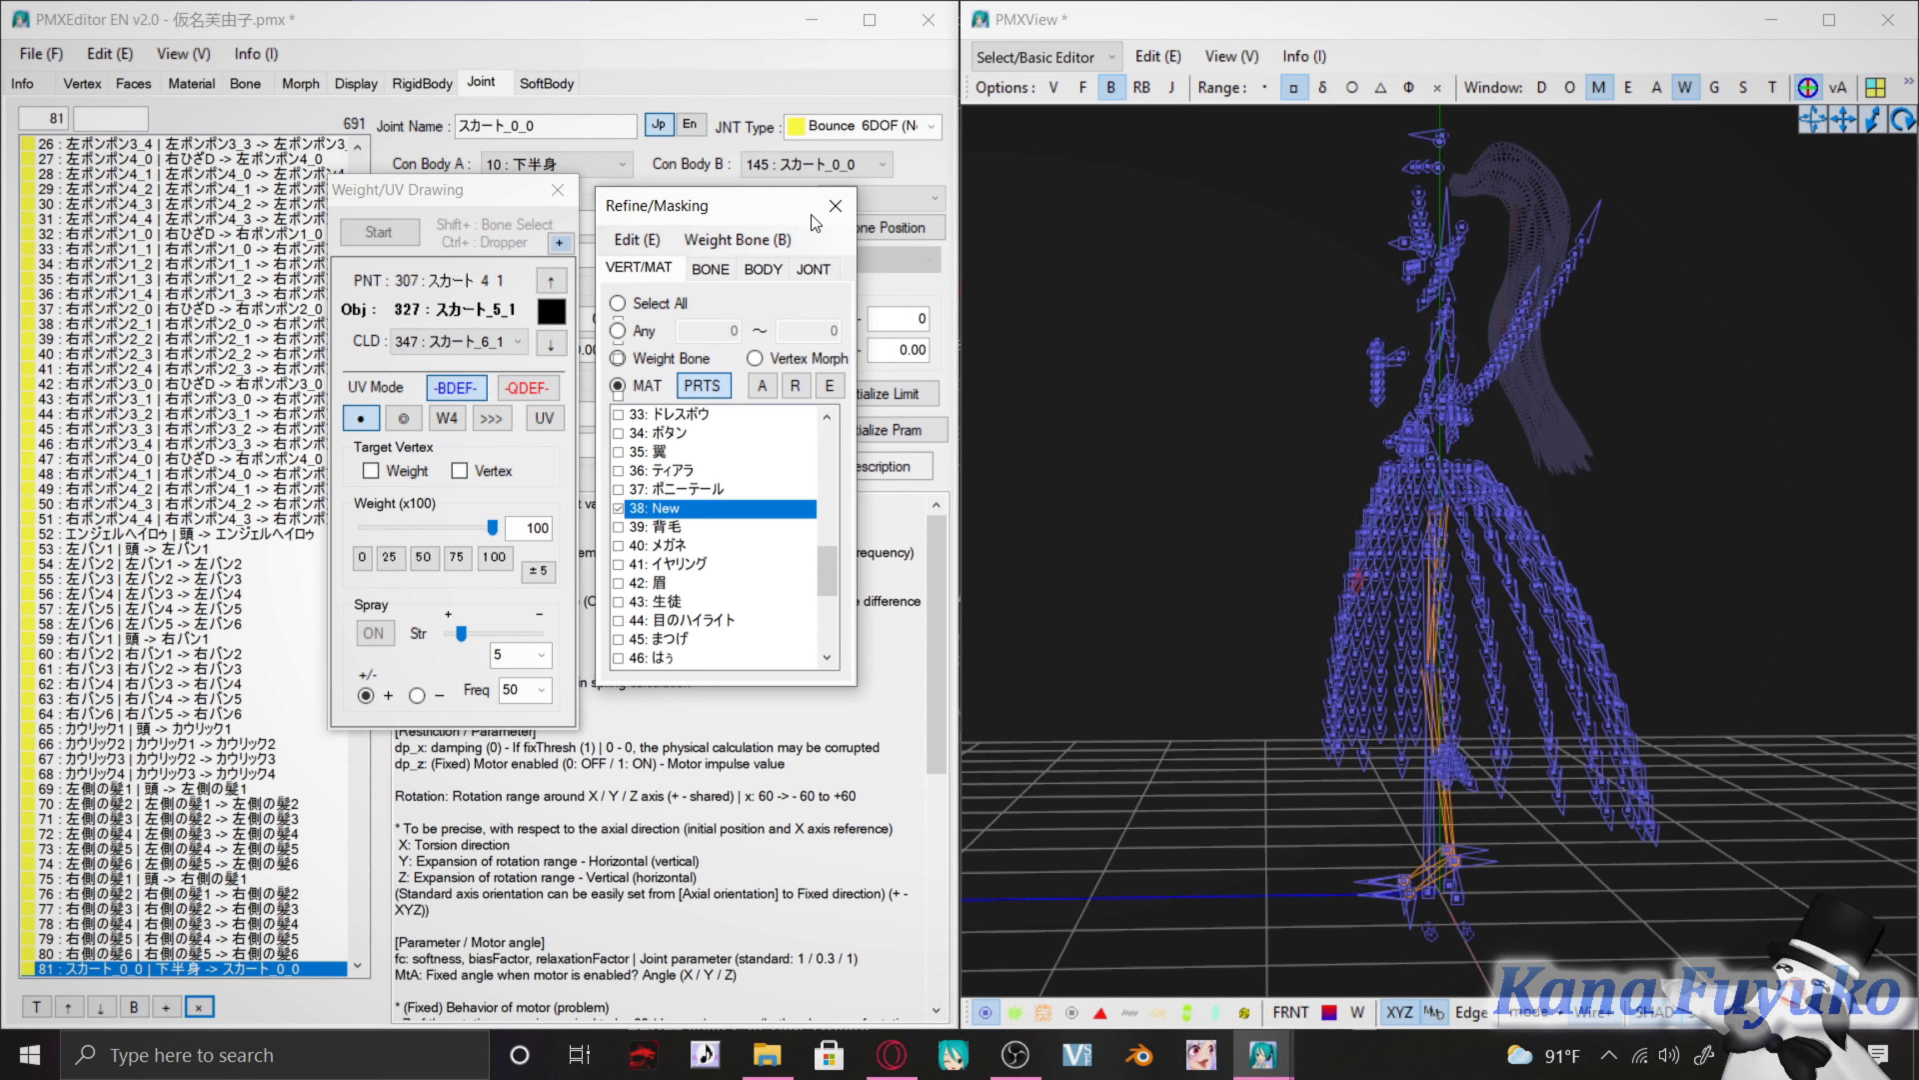
pyautogui.click(558, 188)
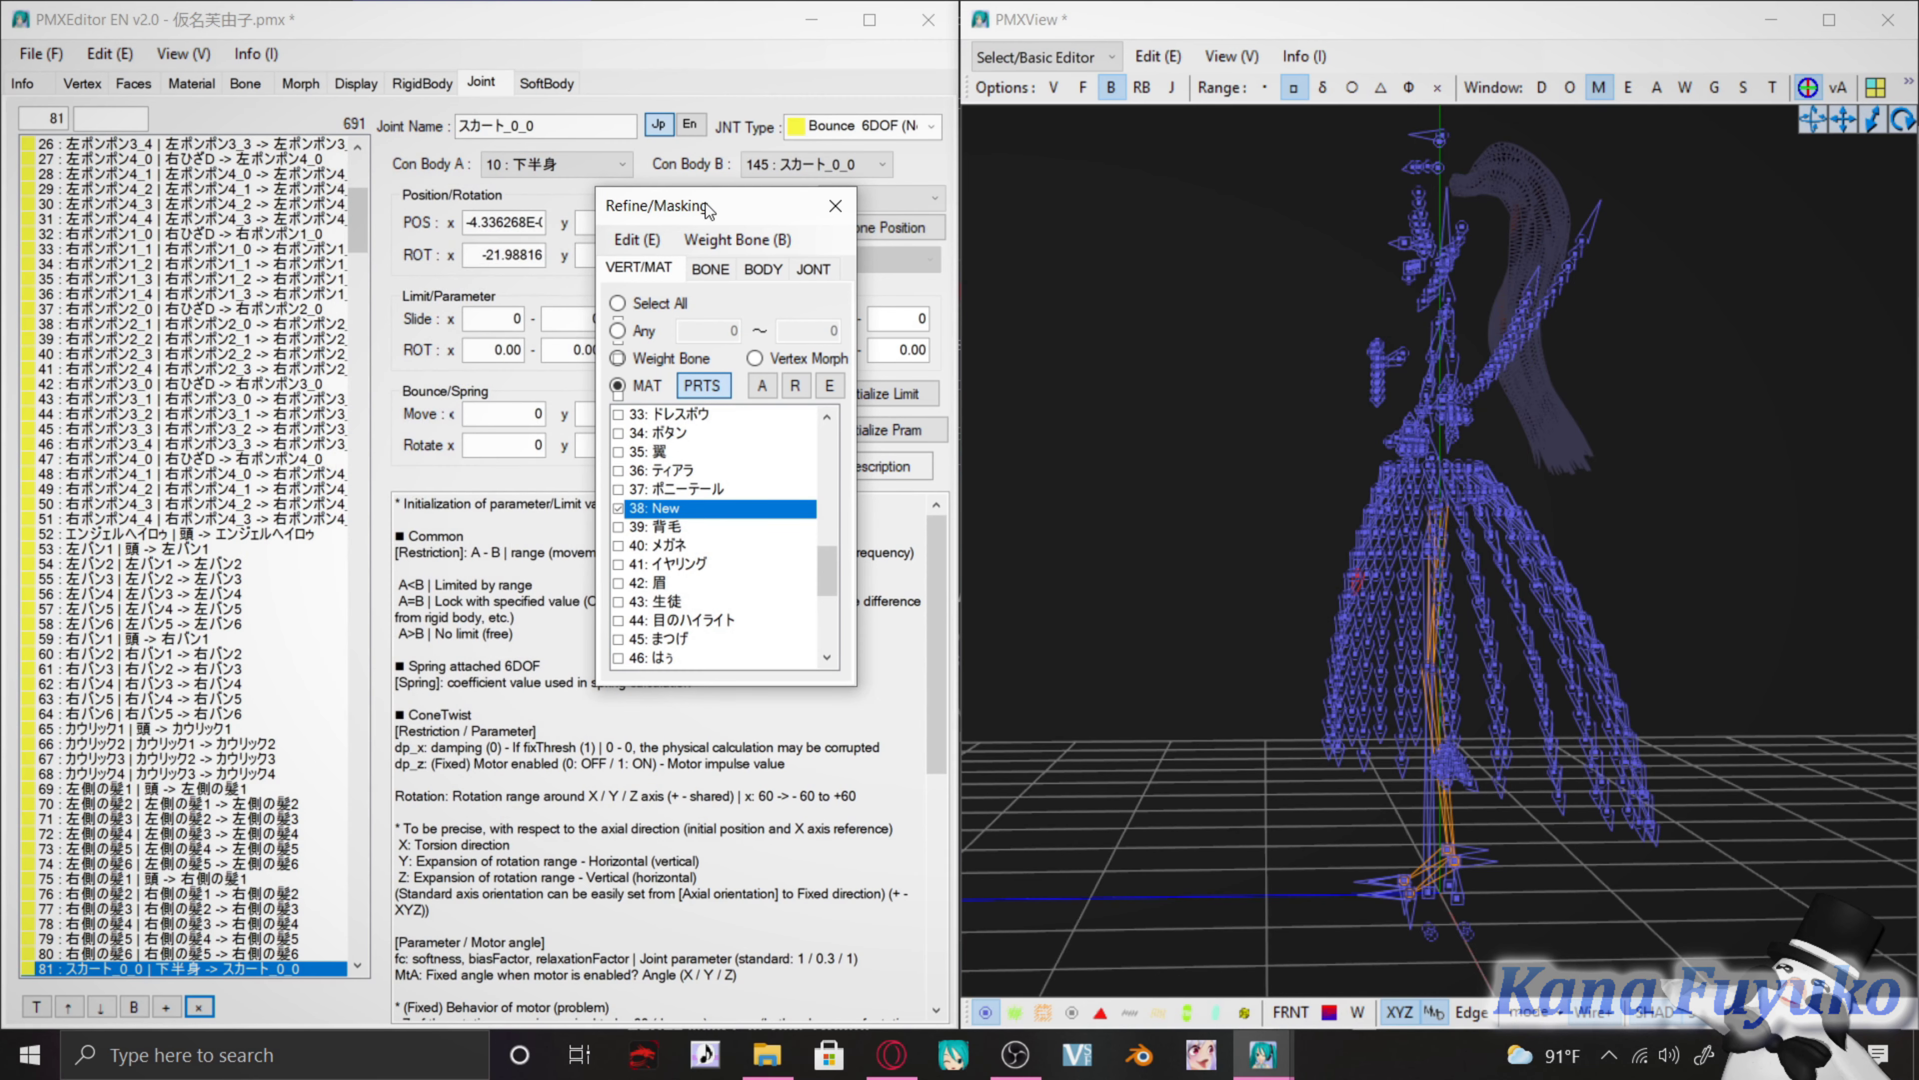
pyautogui.click(826, 212)
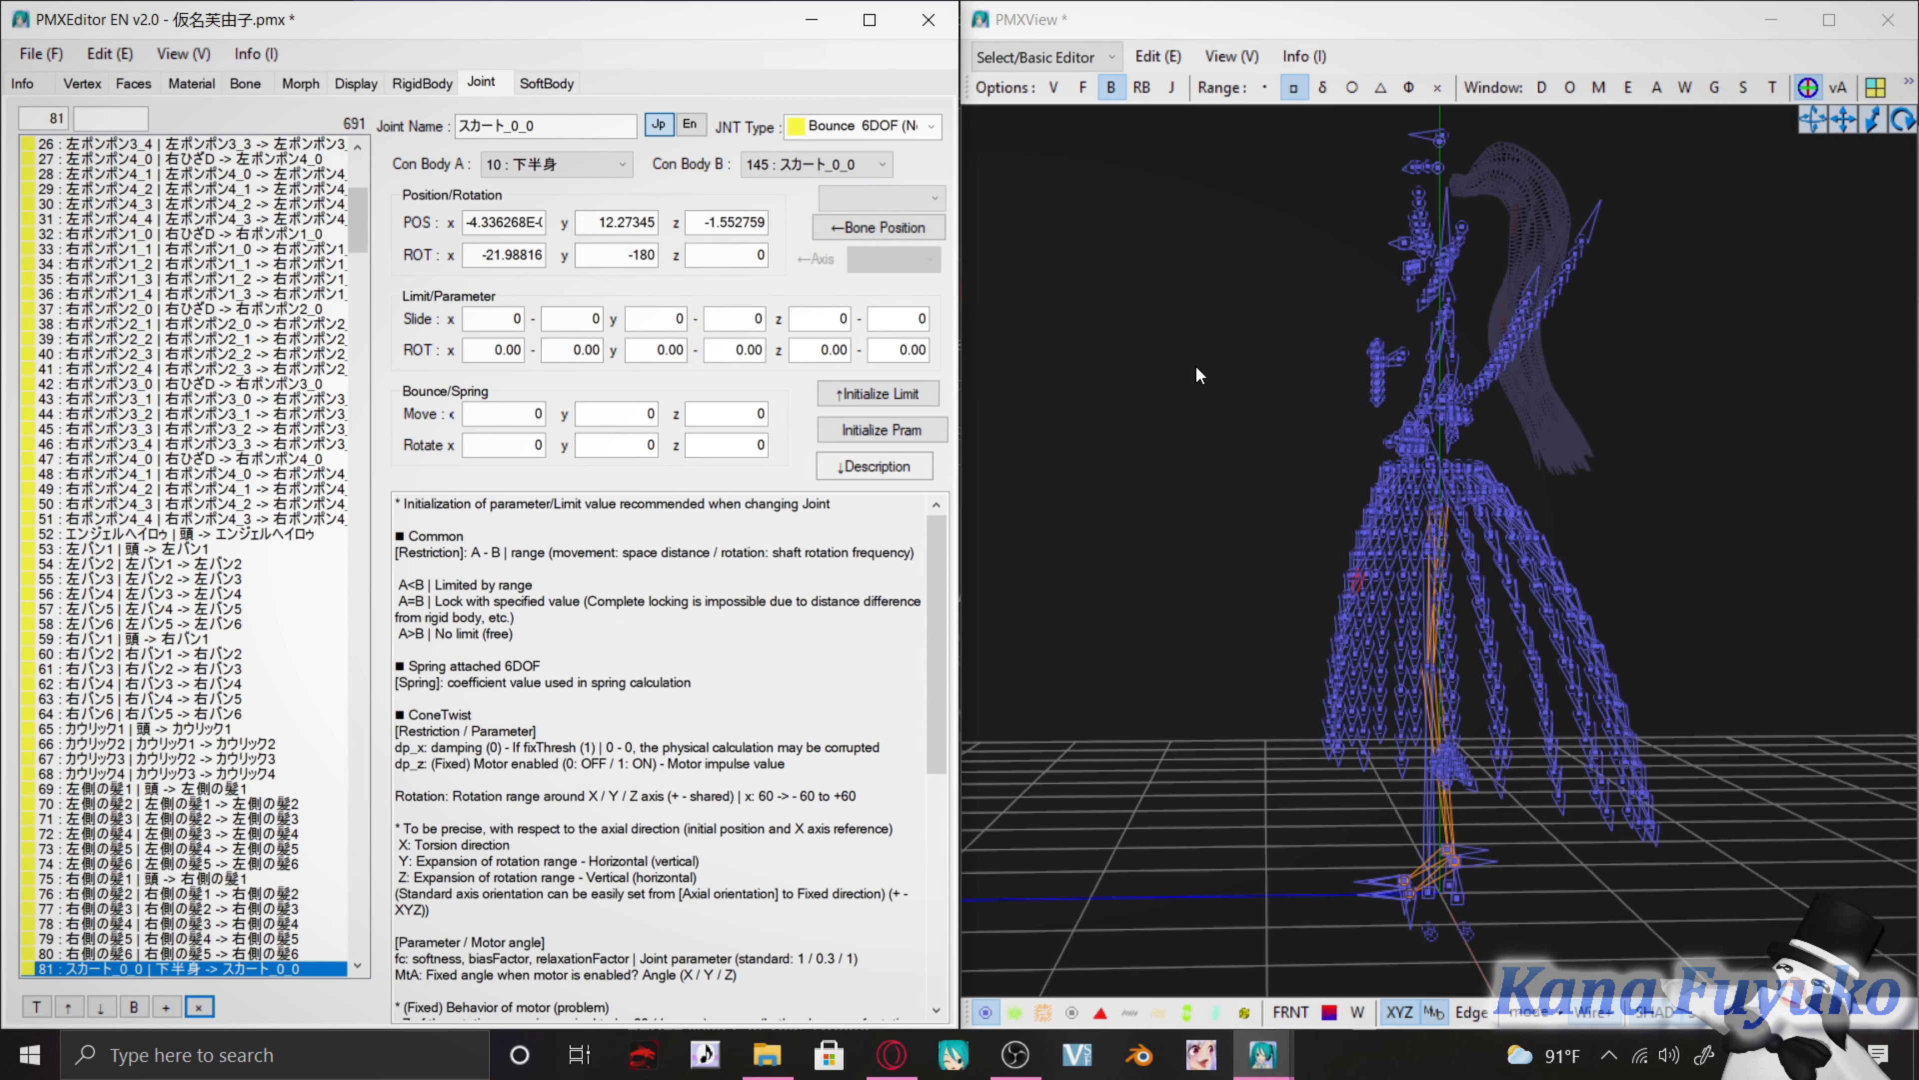
# Hide the bones and display the ponytail's vertices, with vertices as the selectable element
pyautogui.moveTo(1211, 377); pyautogui.dragTo(1246, 538, button='right')
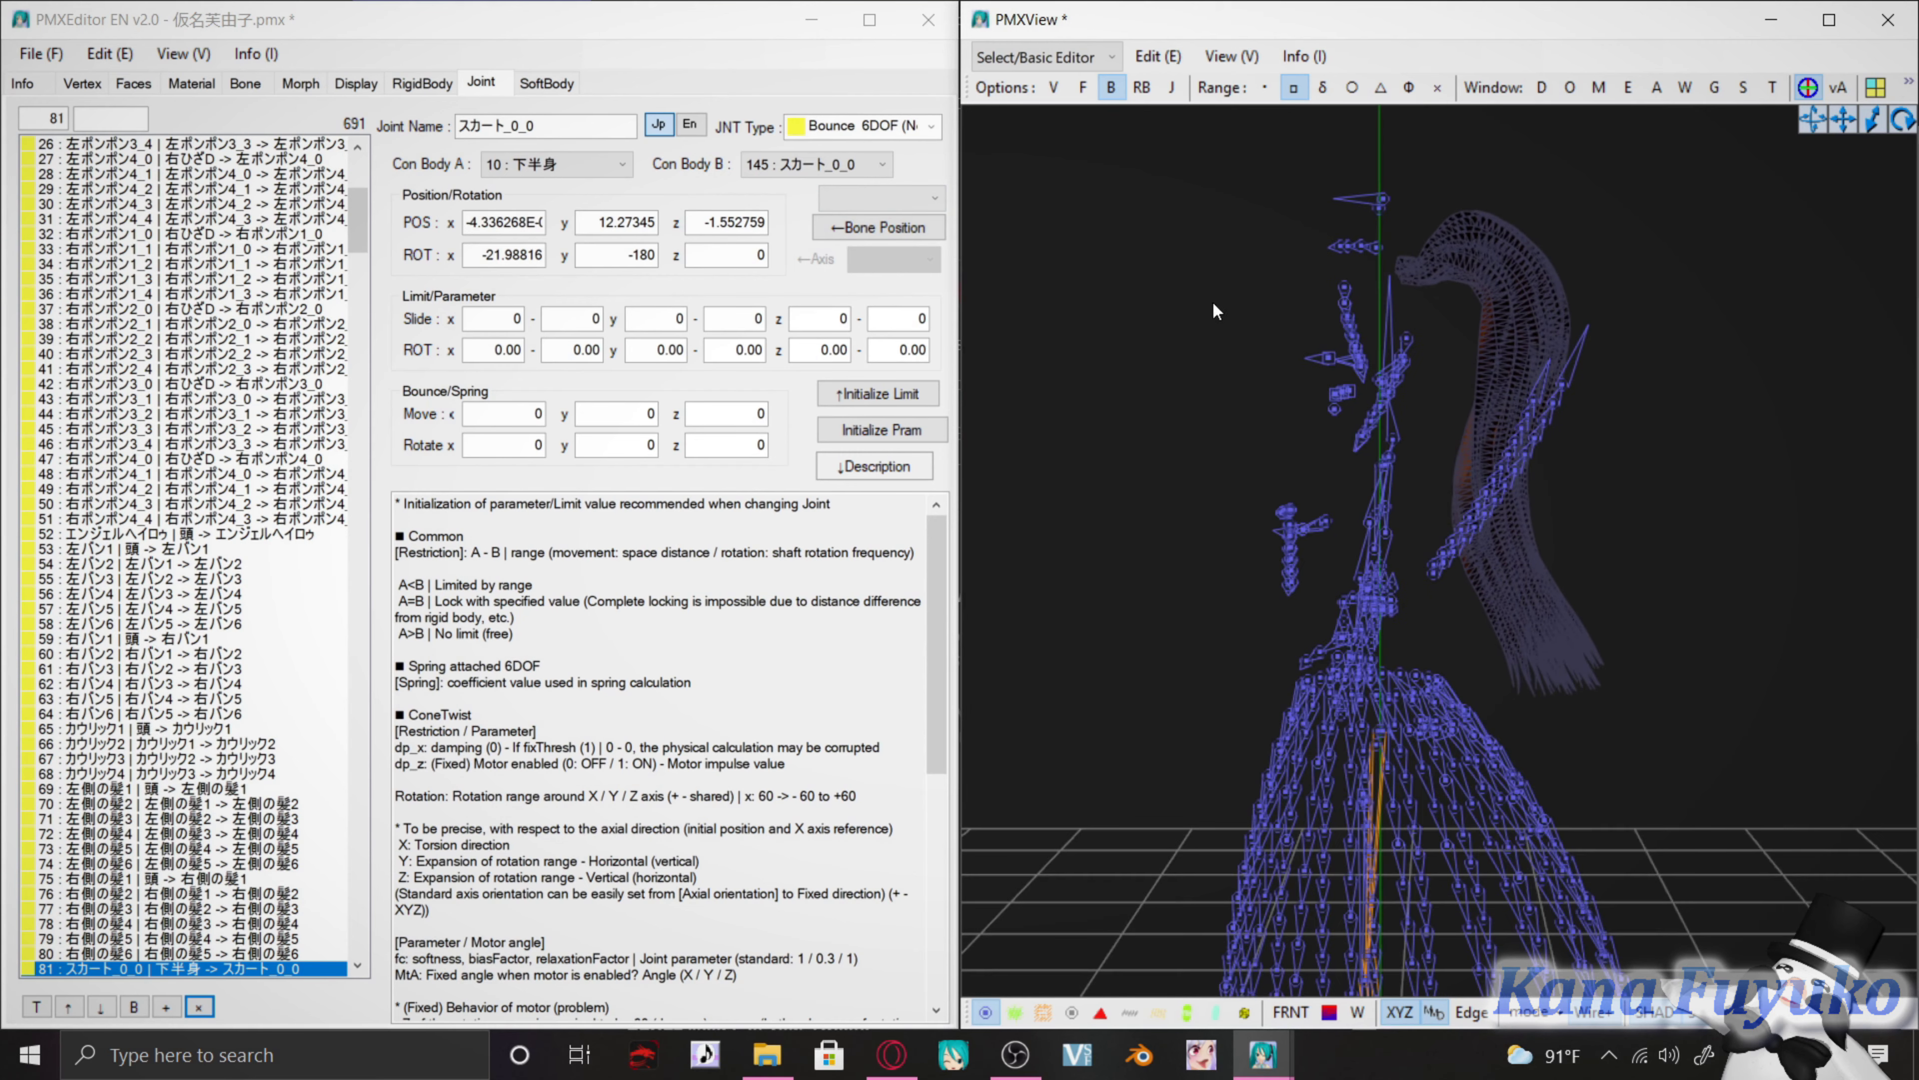
pyautogui.click(1110, 87)
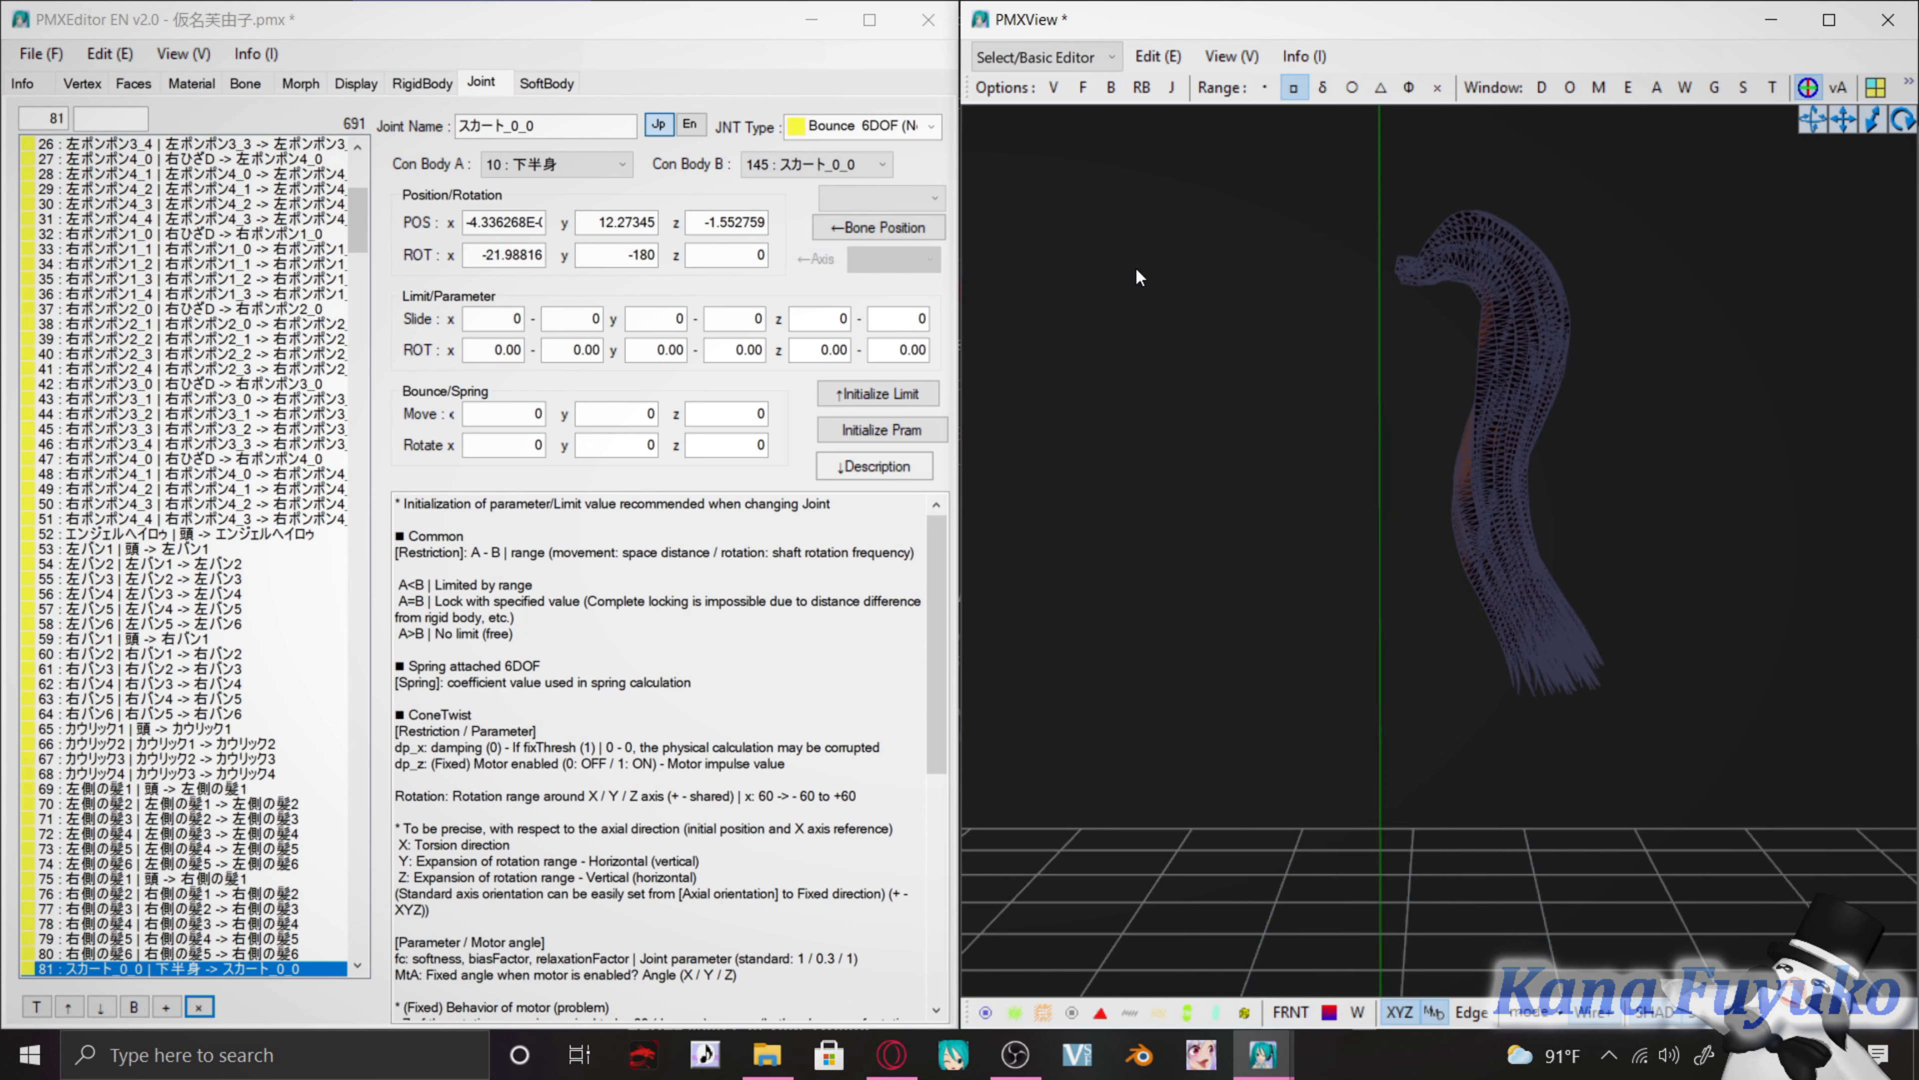
pyautogui.click(1052, 87)
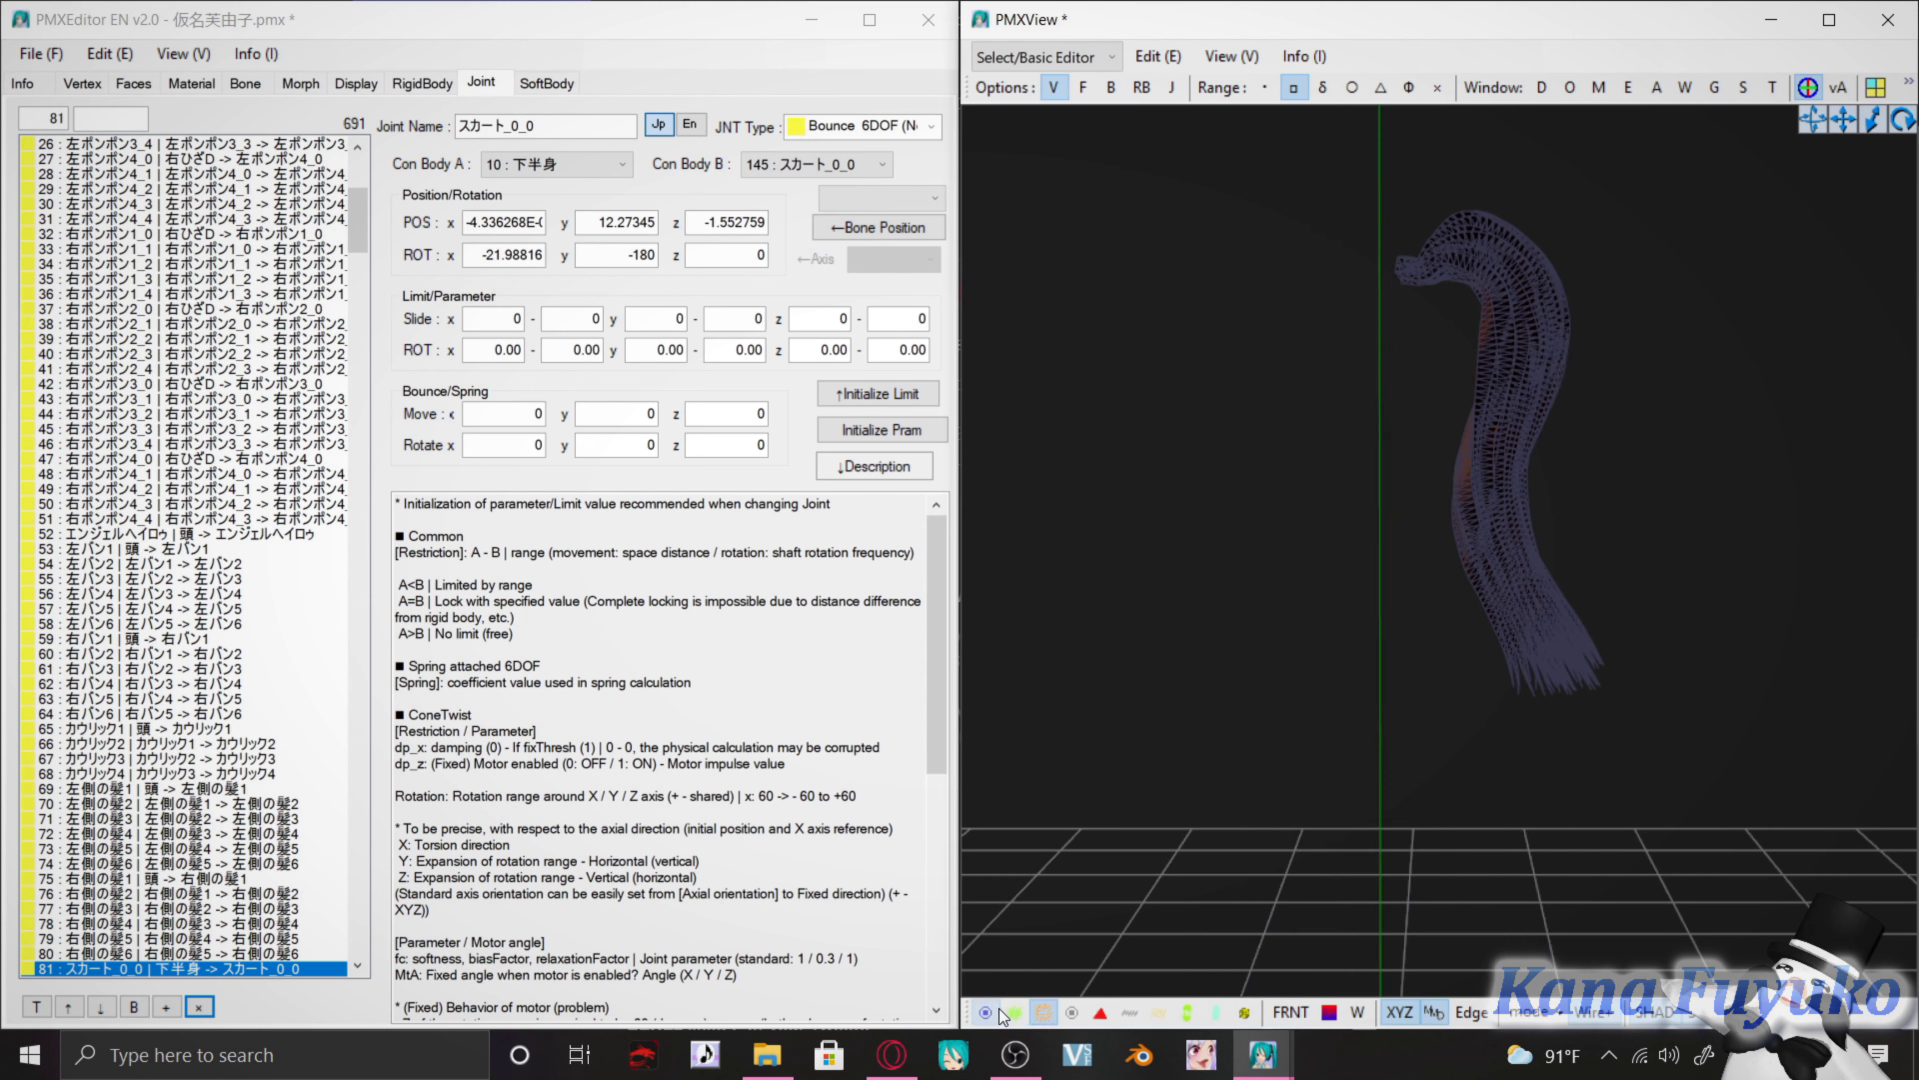
pyautogui.click(1014, 1013)
# Box-select the ponytail's vertices, leaving out the short base section near the head, and inspect the selection
pyautogui.moveTo(1439, 671); pyautogui.dragTo(1476, 636, button='middle')
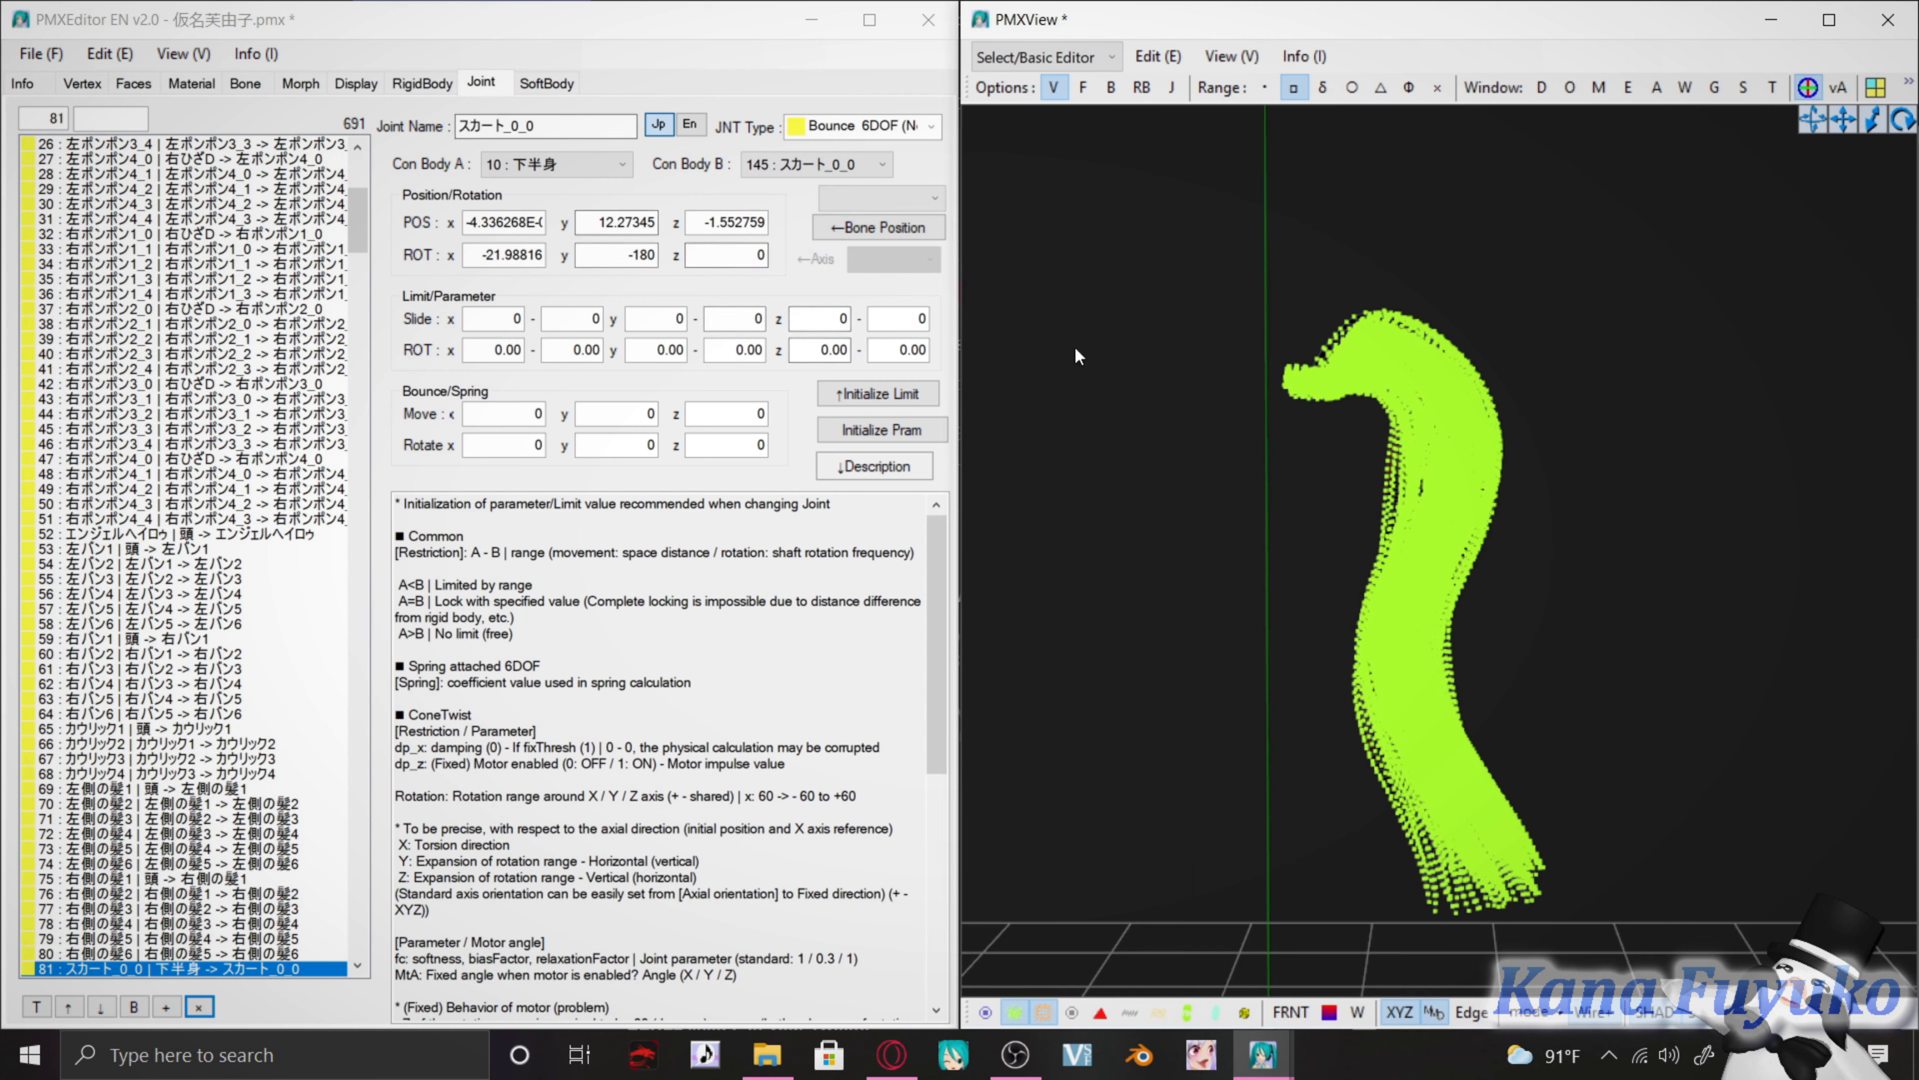
pyautogui.moveTo(1380, 327)
pyautogui.mouseDown(button='right')
pyautogui.moveTo(1397, 329)
pyautogui.moveTo(1379, 318)
pyautogui.mouseUp(button='right')
pyautogui.moveTo(1335, 279); pyautogui.dragTo(1732, 962)
pyautogui.moveTo(1732, 962); pyautogui.dragTo(1401, 345, button='right')
pyautogui.scroll(3, 1406, 380)
pyautogui.scroll(2, 1307, 438)
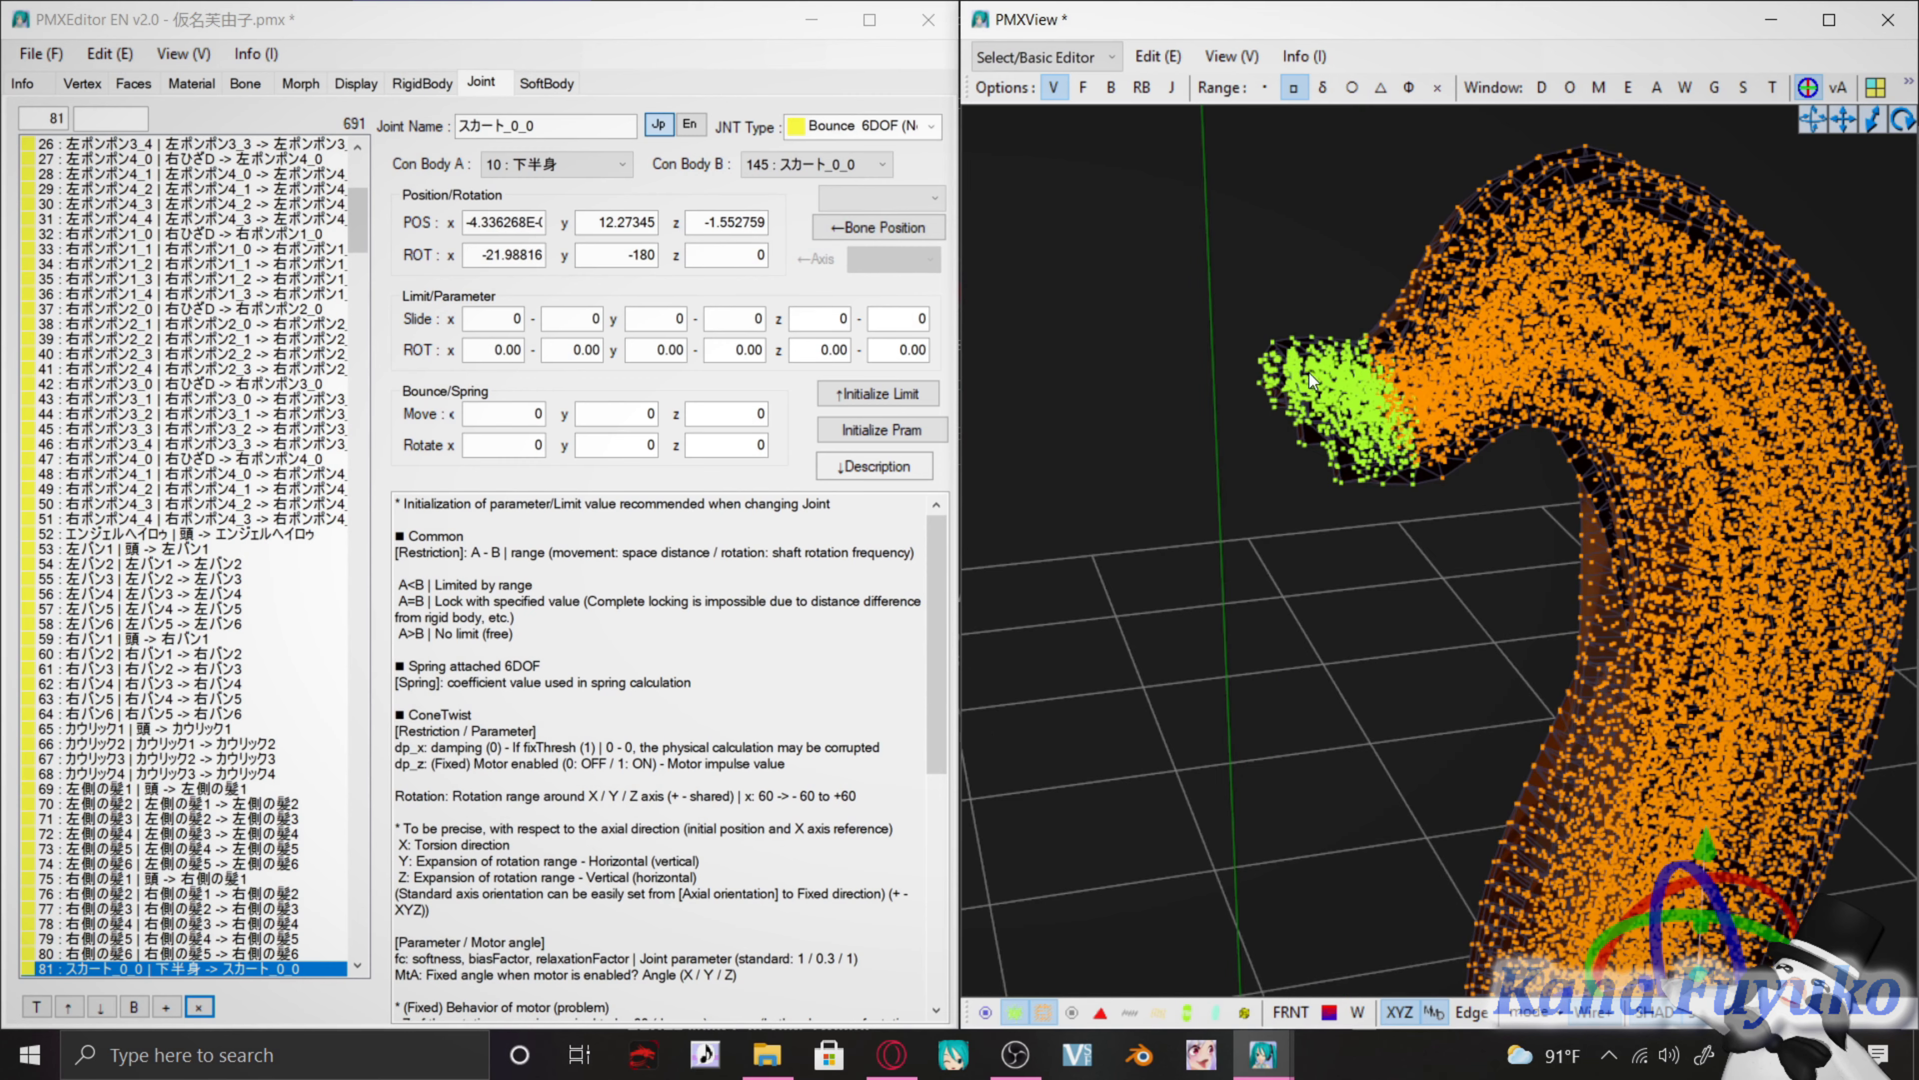
pyautogui.scroll(-5, 1462, 469)
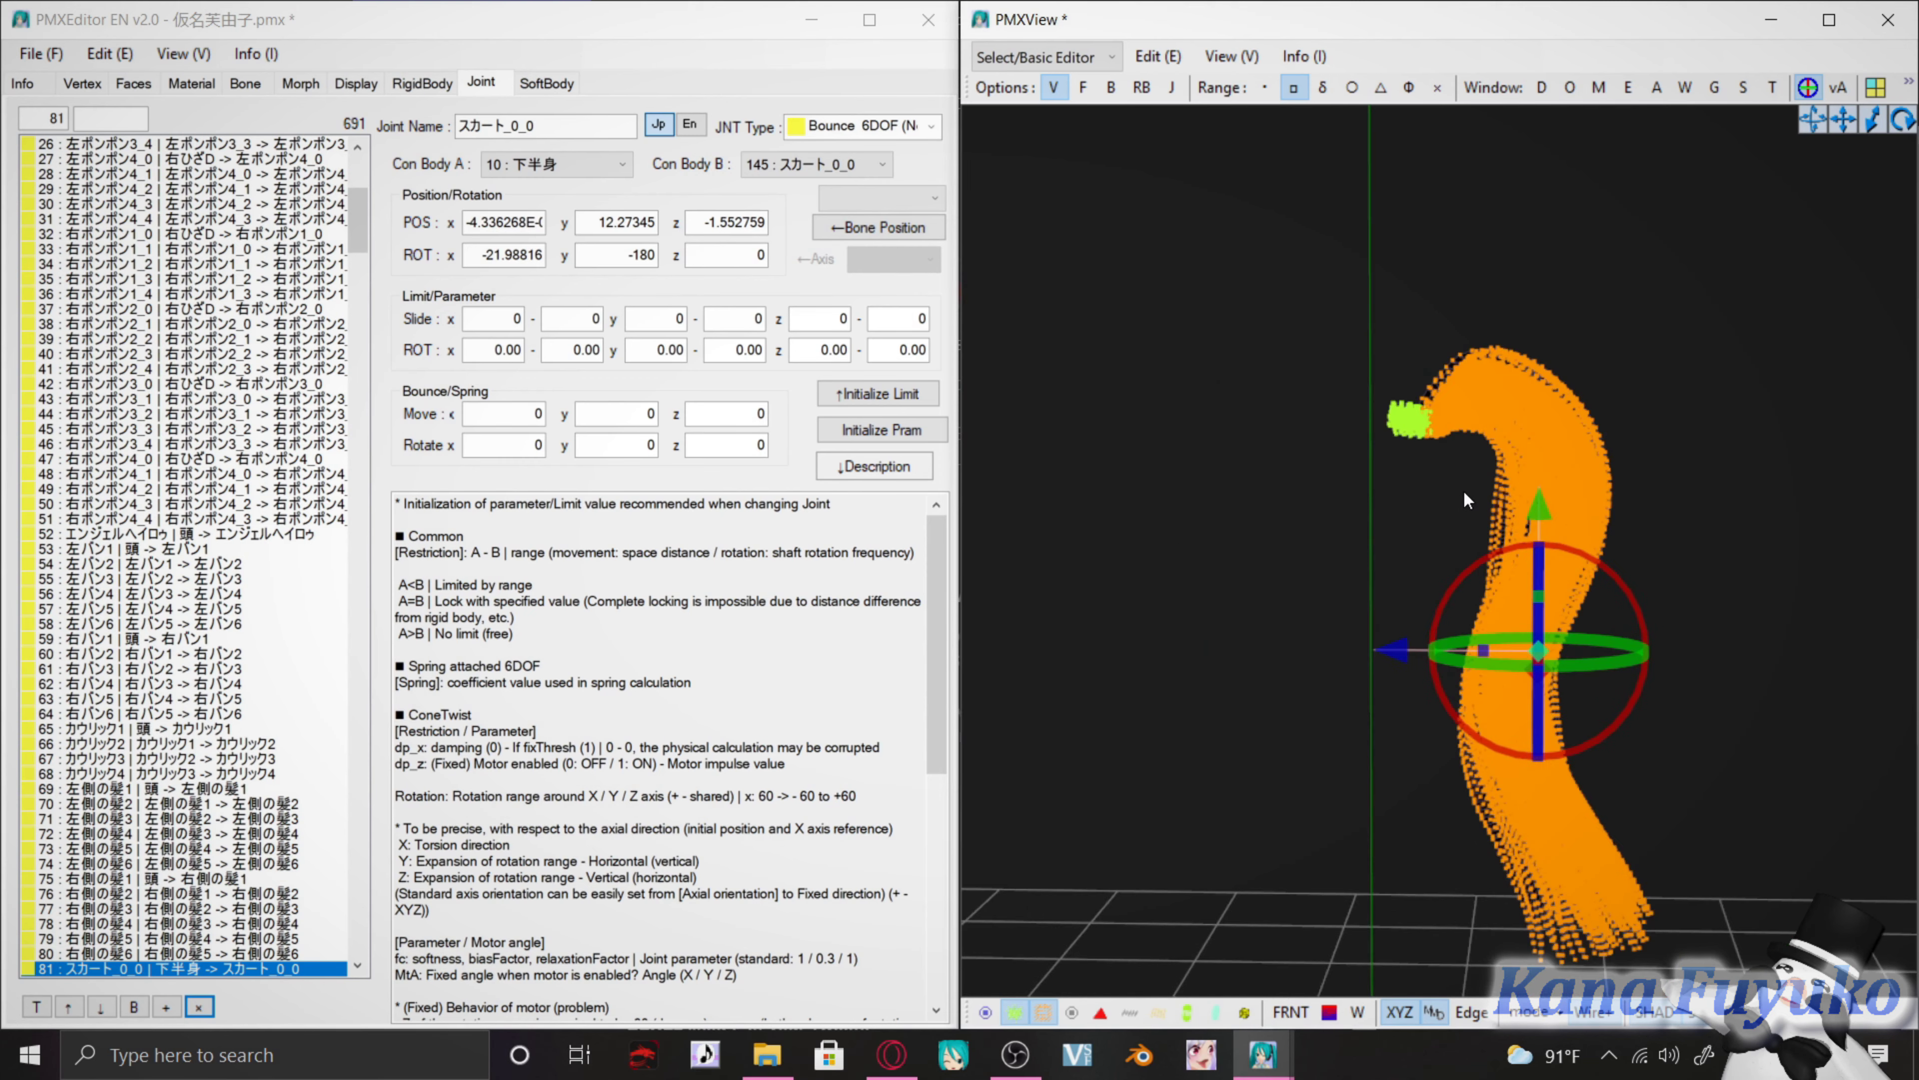
pyautogui.moveTo(1479, 493); pyautogui.dragTo(1380, 446, button='right')
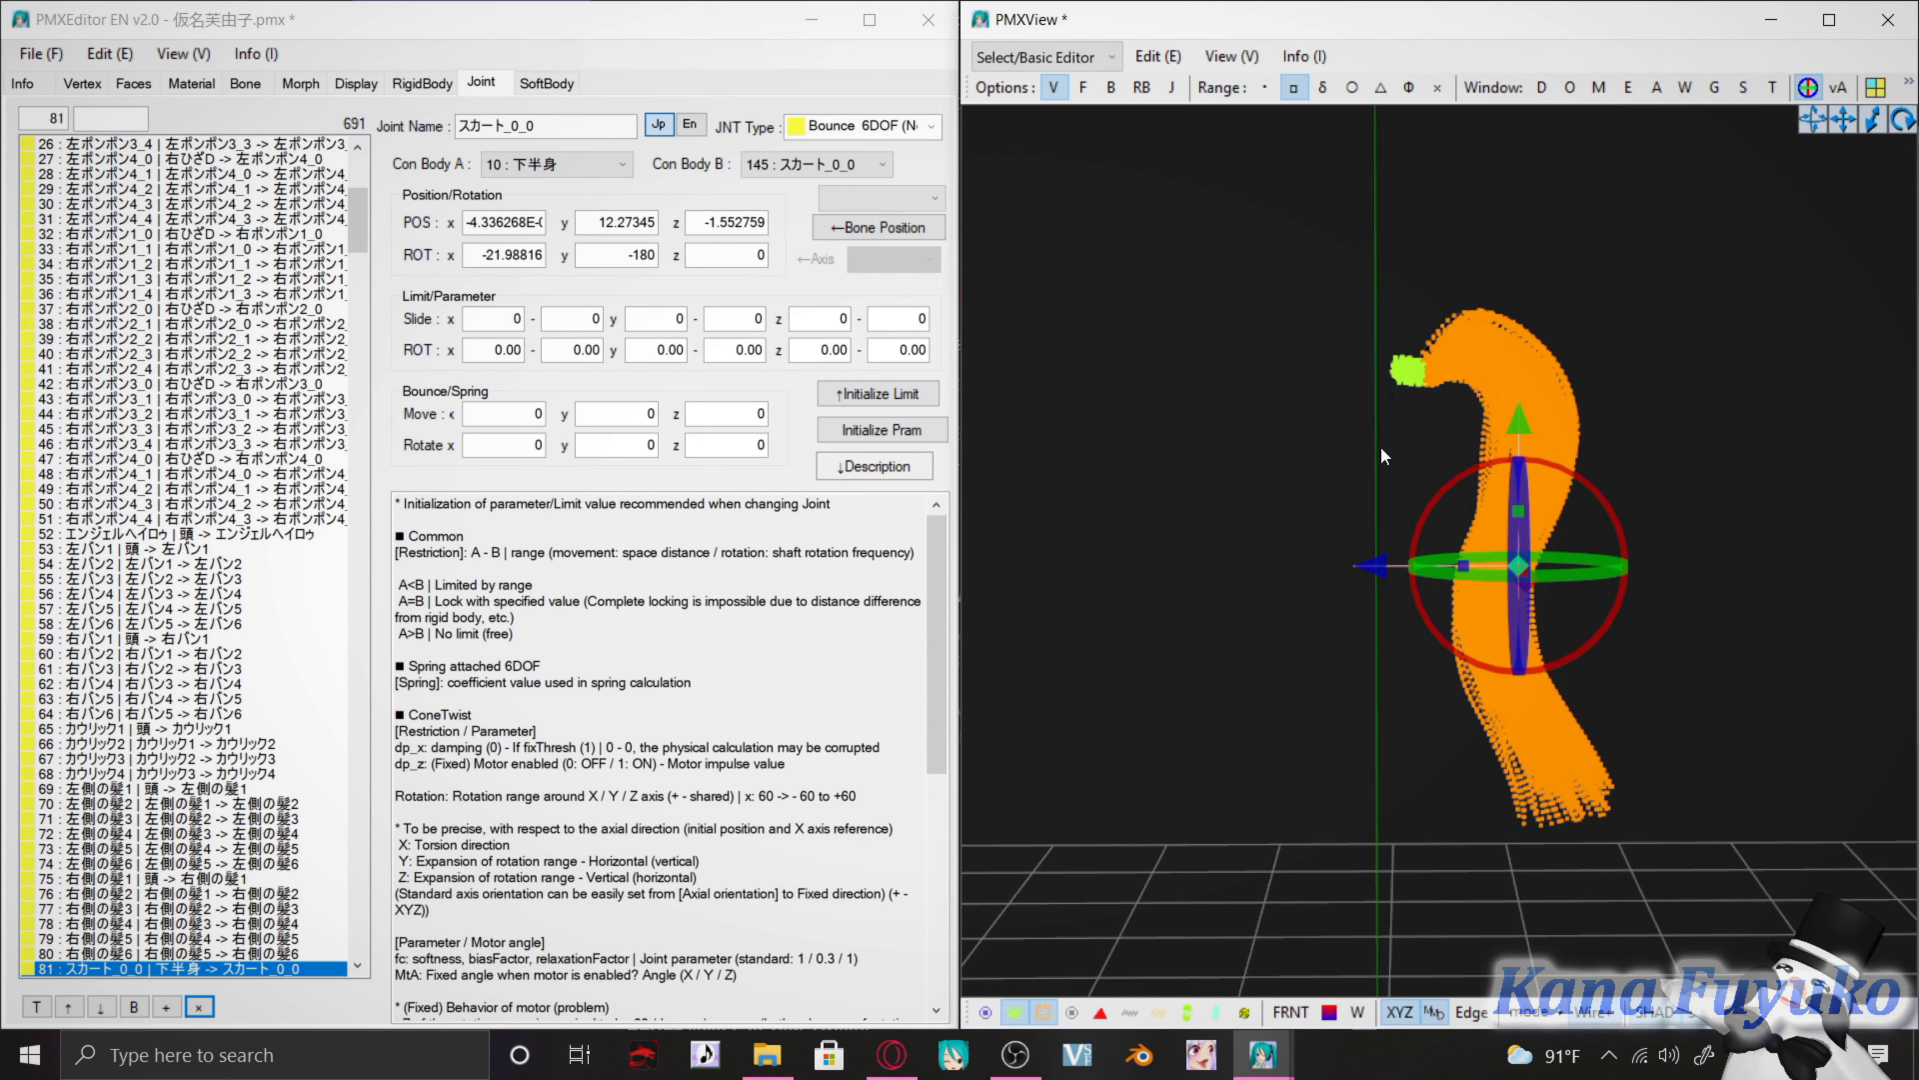
# Open the Automatic Curved Surface Plug-in (a.k.a. Skirt Plug-in) and get the model as a PMX Model
pyautogui.click(112, 54)
pyautogui.moveTo(189, 484)
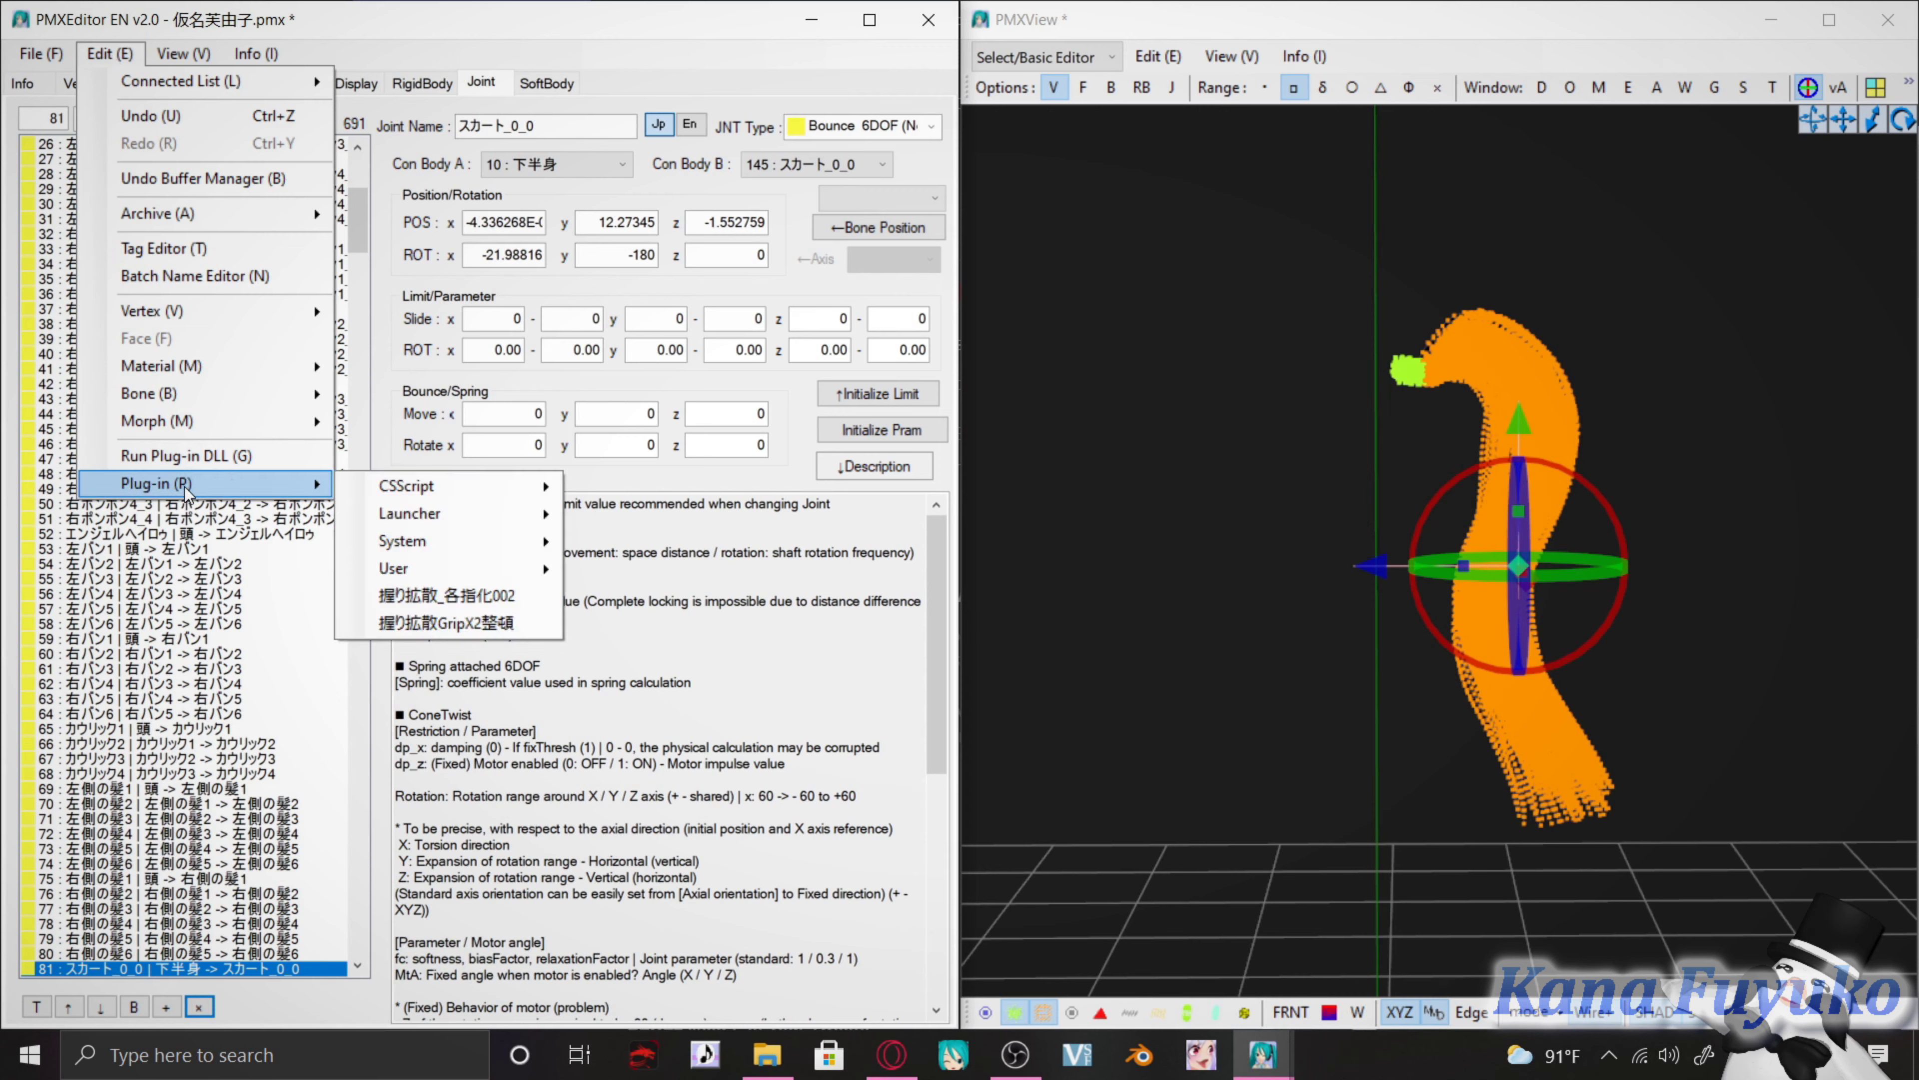
pyautogui.moveTo(457, 569)
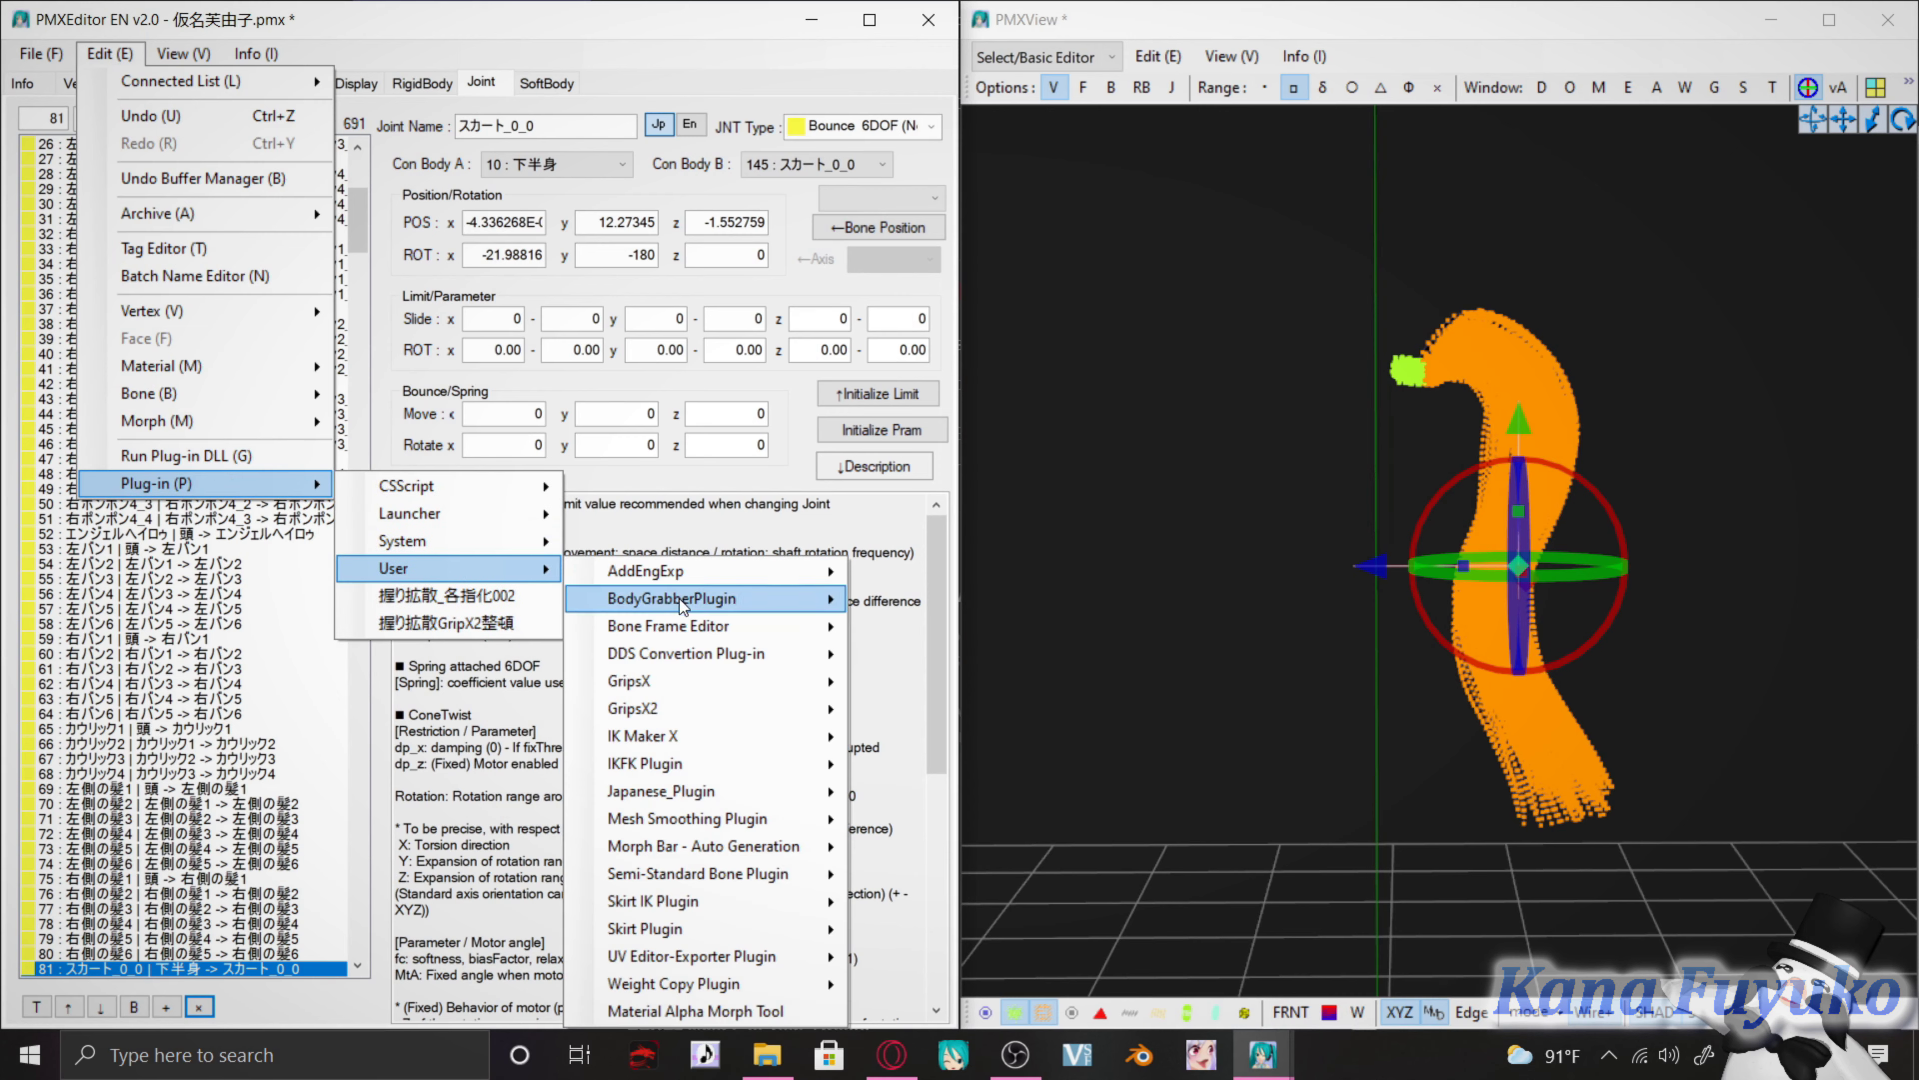
pyautogui.moveTo(726, 819)
pyautogui.moveTo(719, 925)
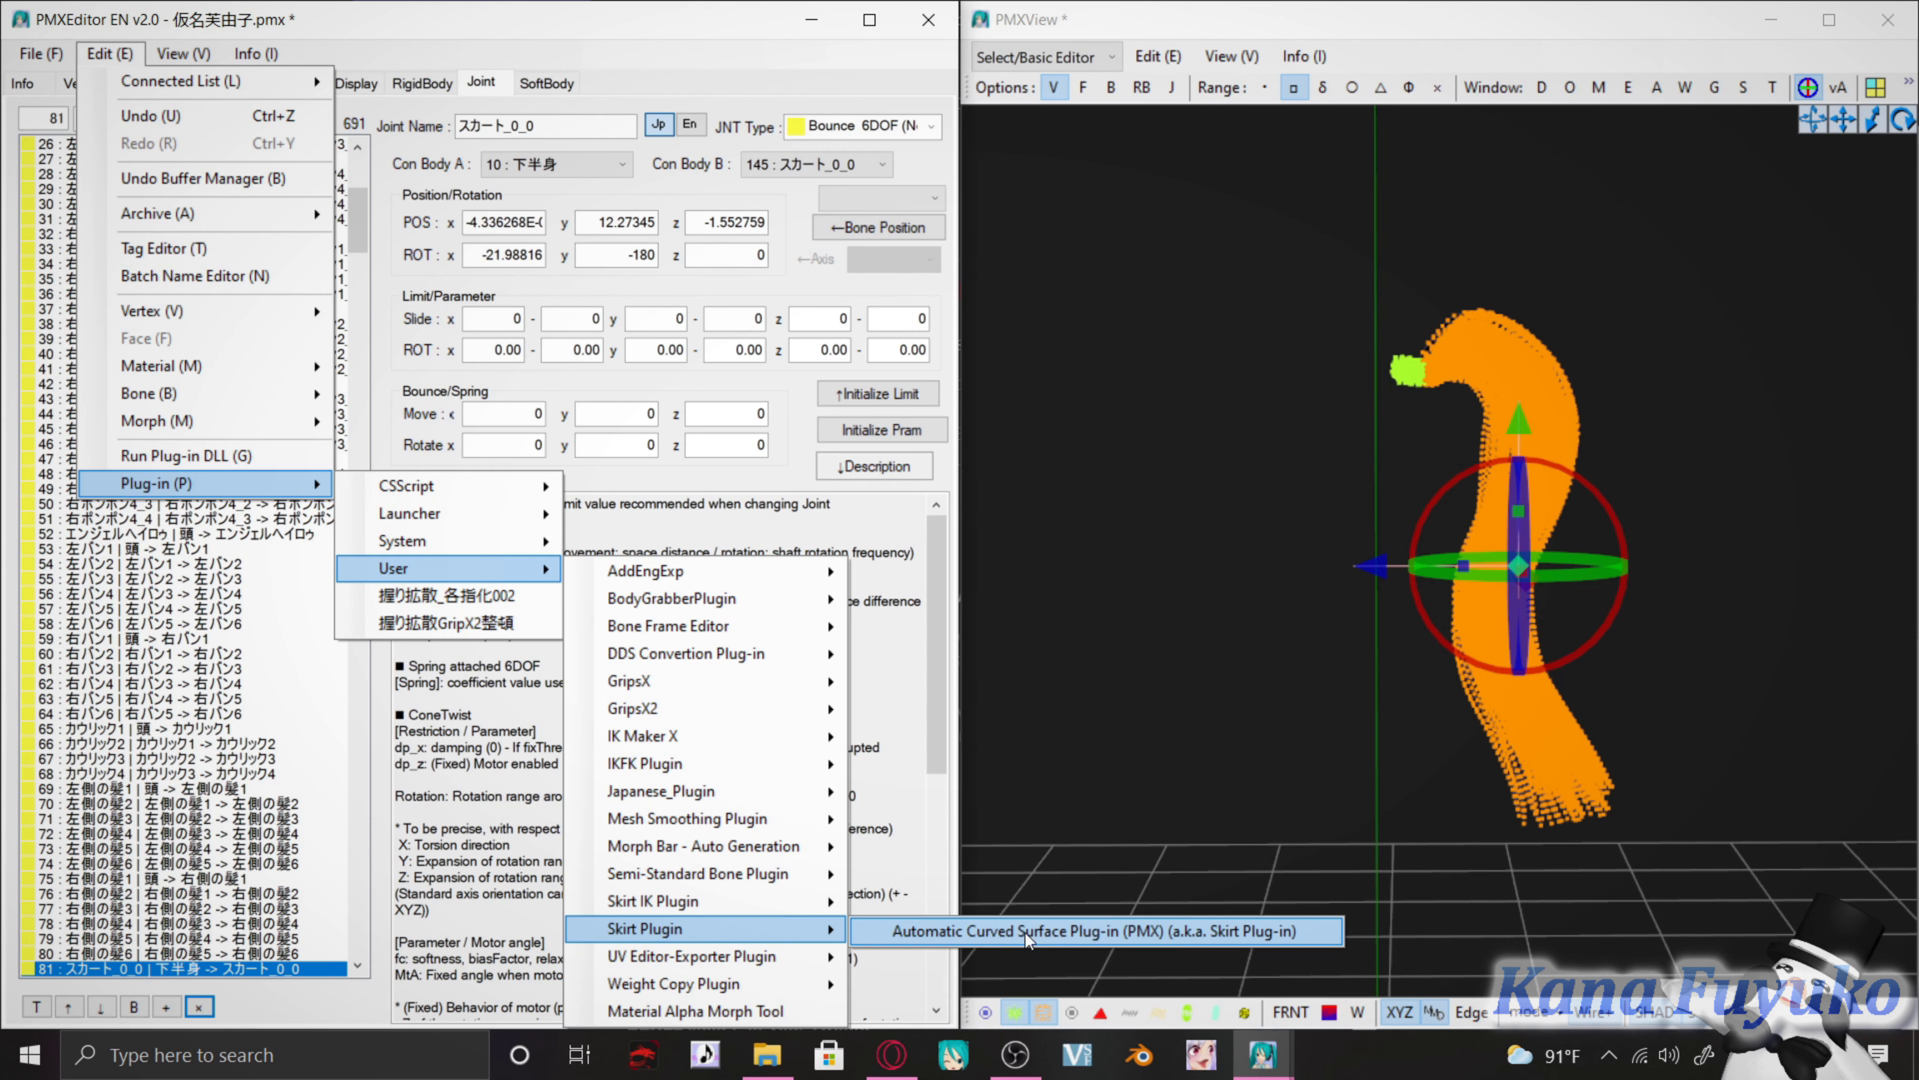
pyautogui.click(1243, 936)
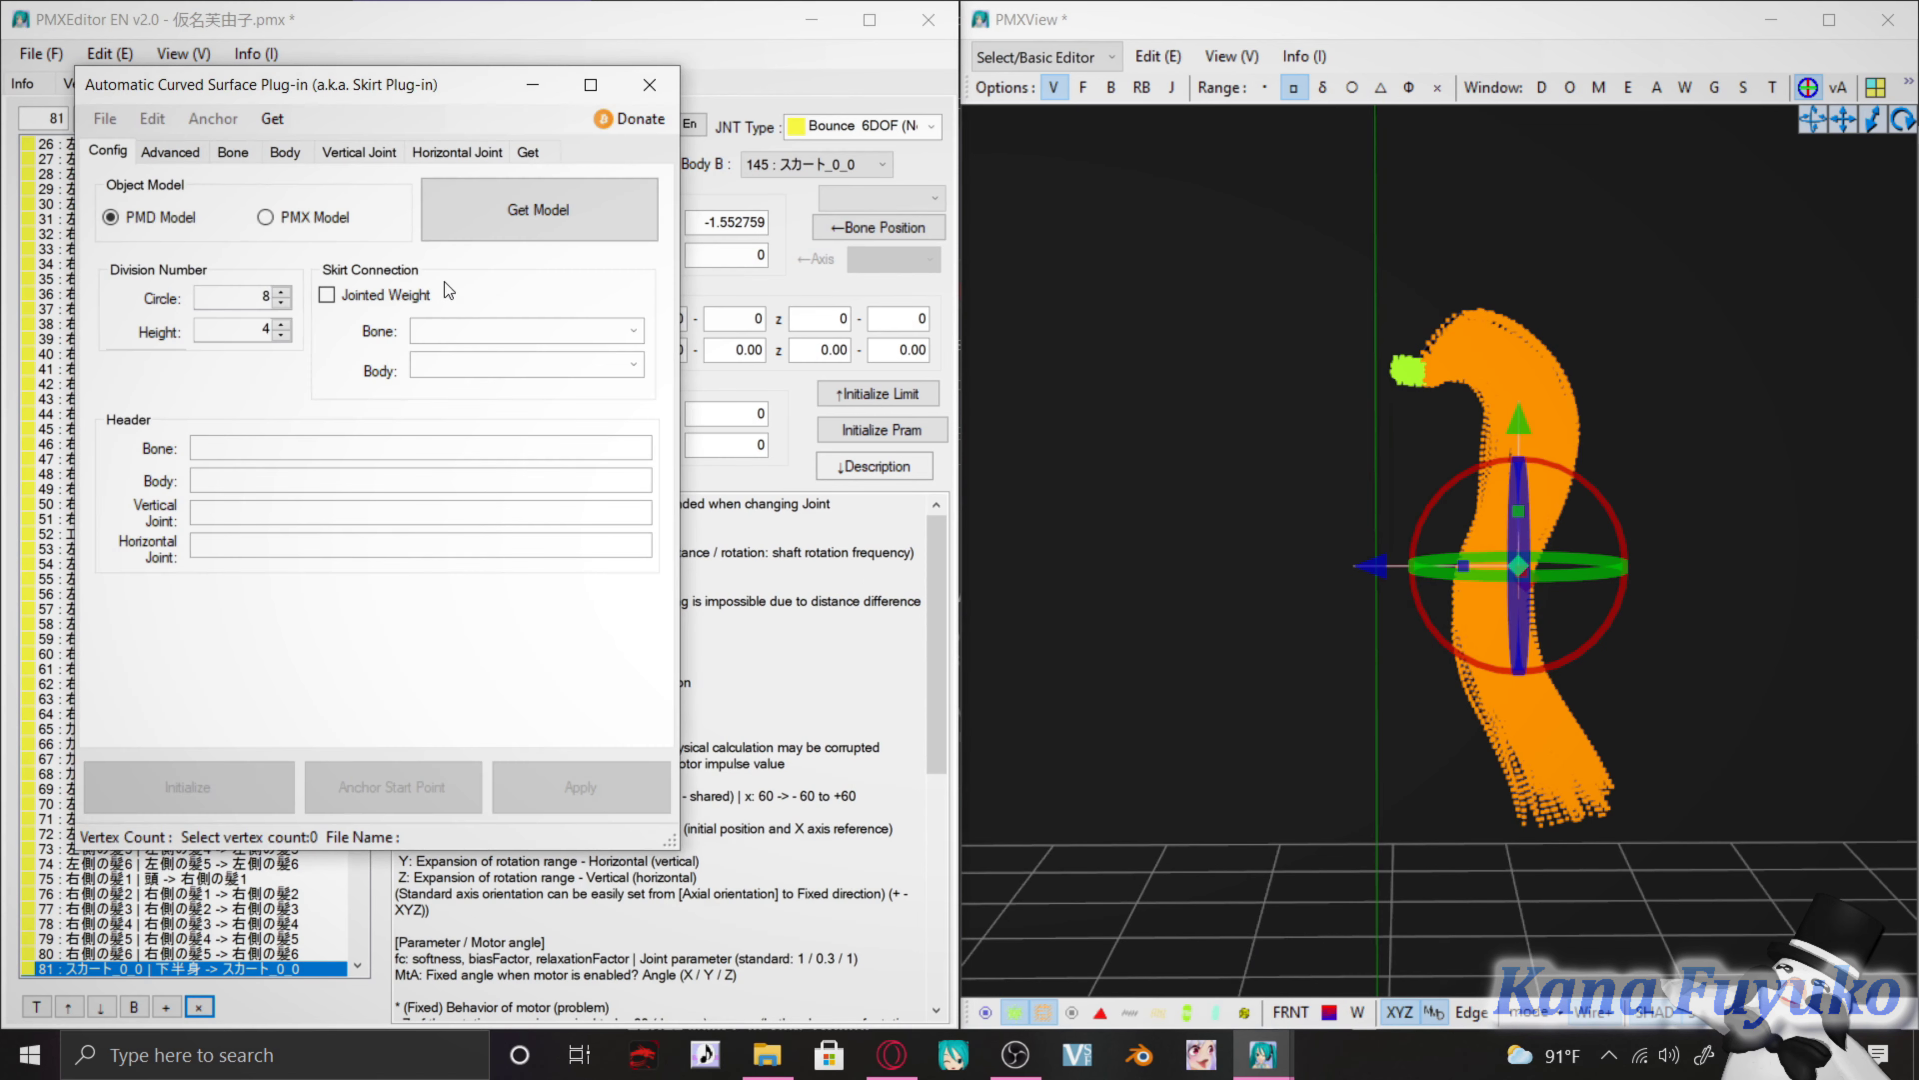
pyautogui.click(291, 216)
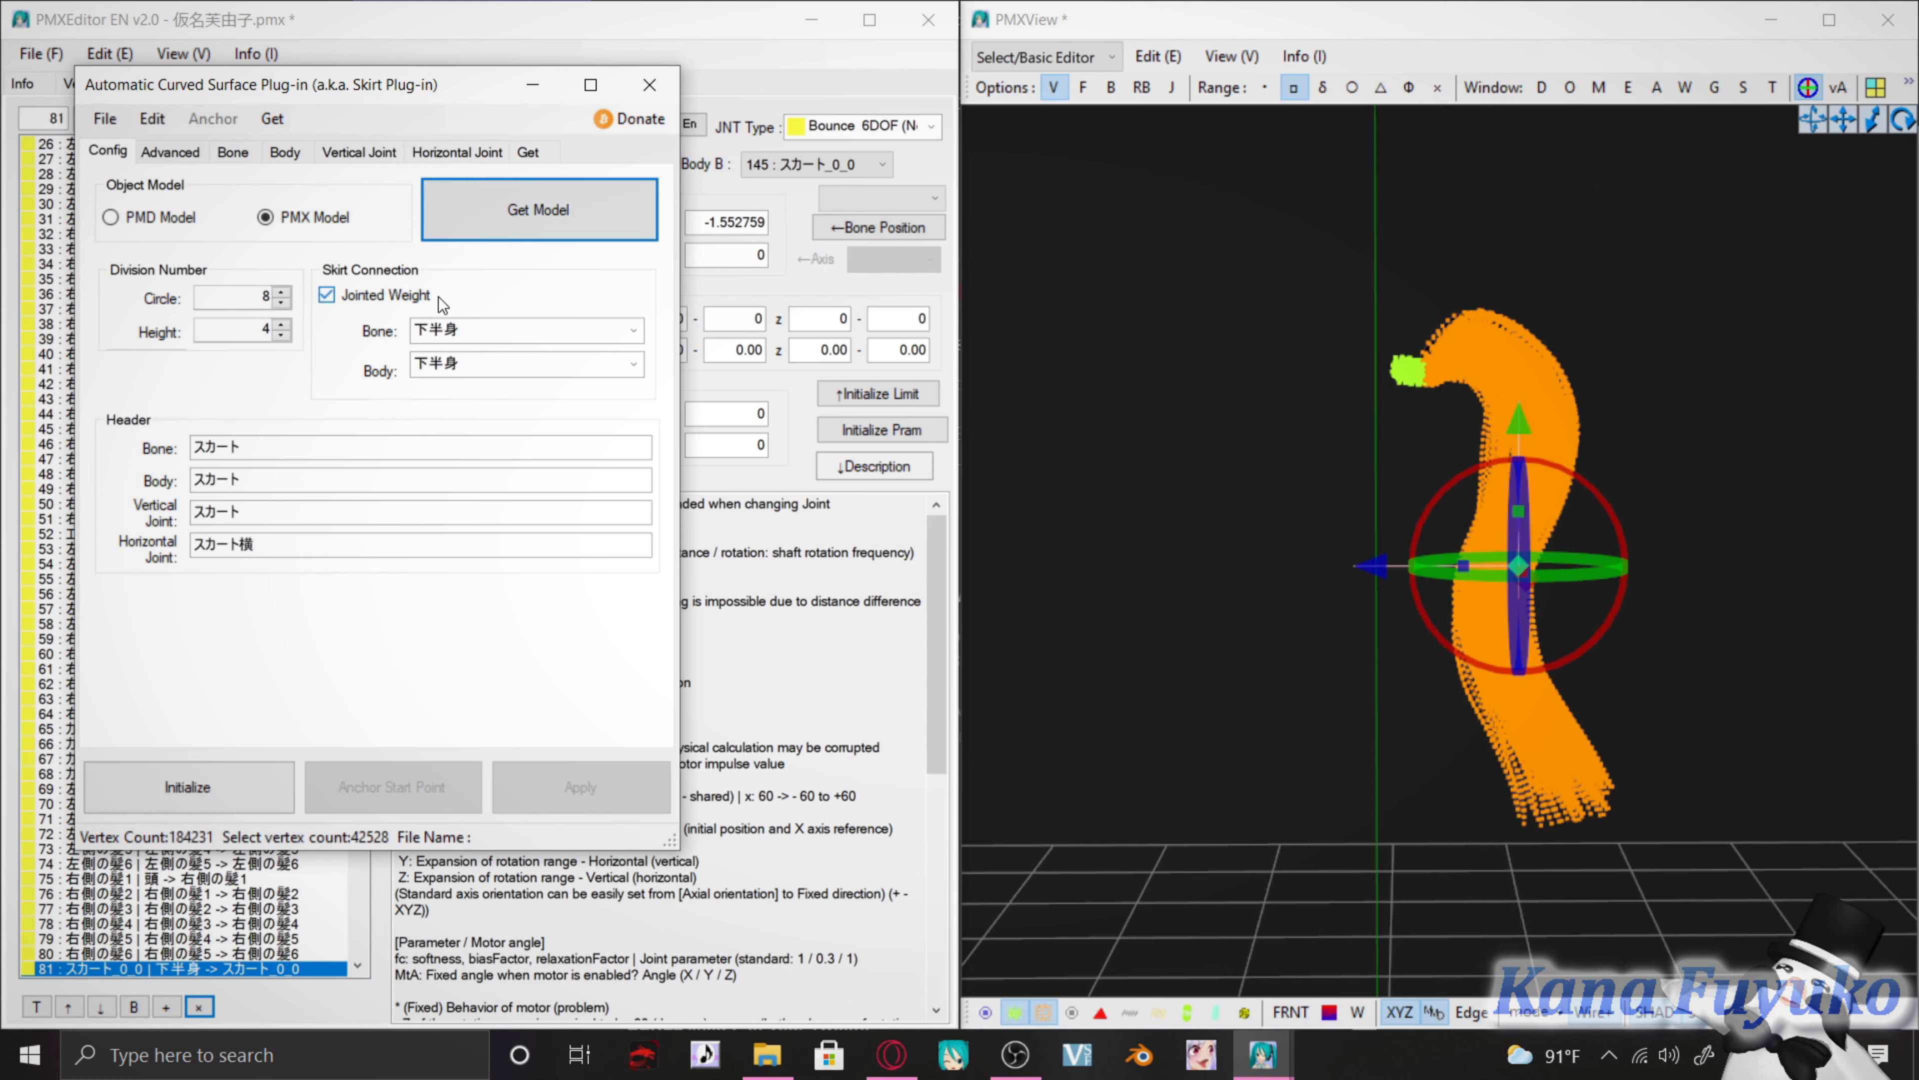
# Set the skirt connection's bone and body to 頭, with Jointed Weight enabled
pyautogui.click(423, 297)
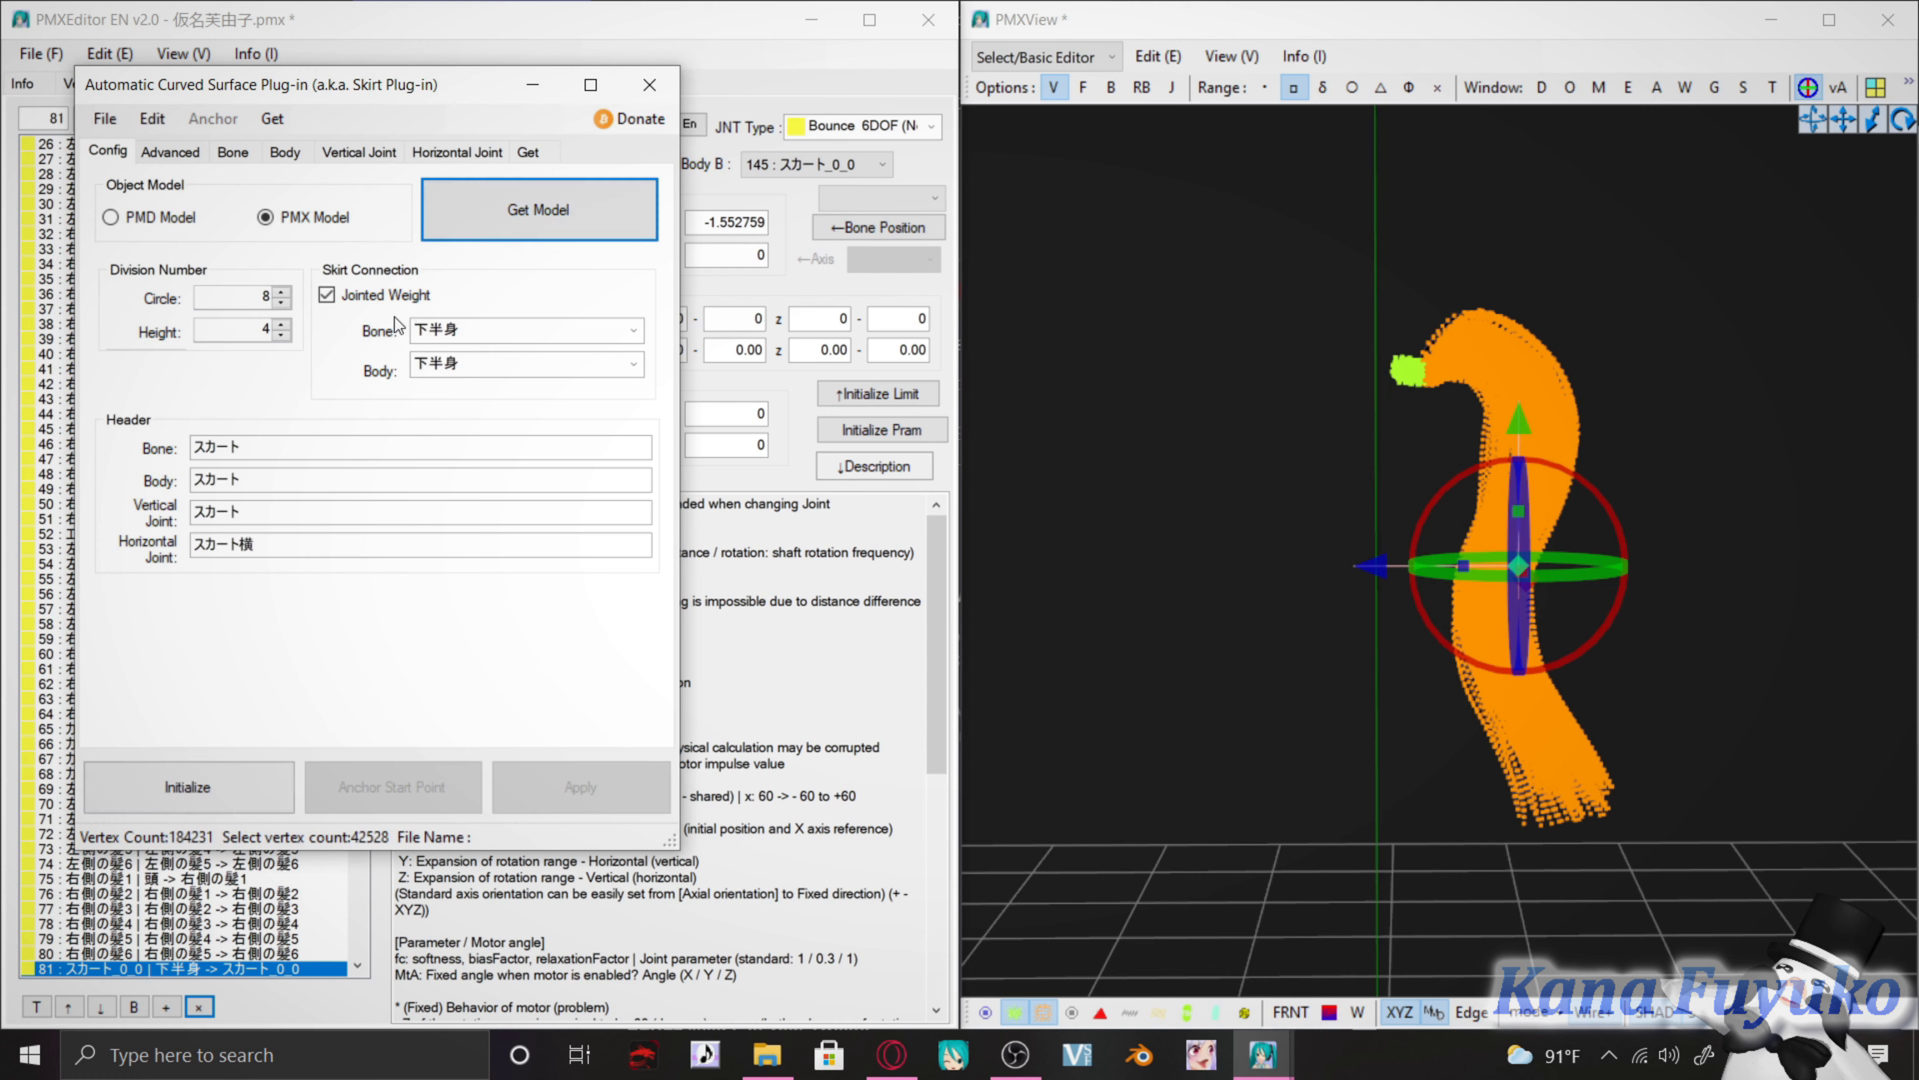
pyautogui.click(634, 330)
pyautogui.click(465, 515)
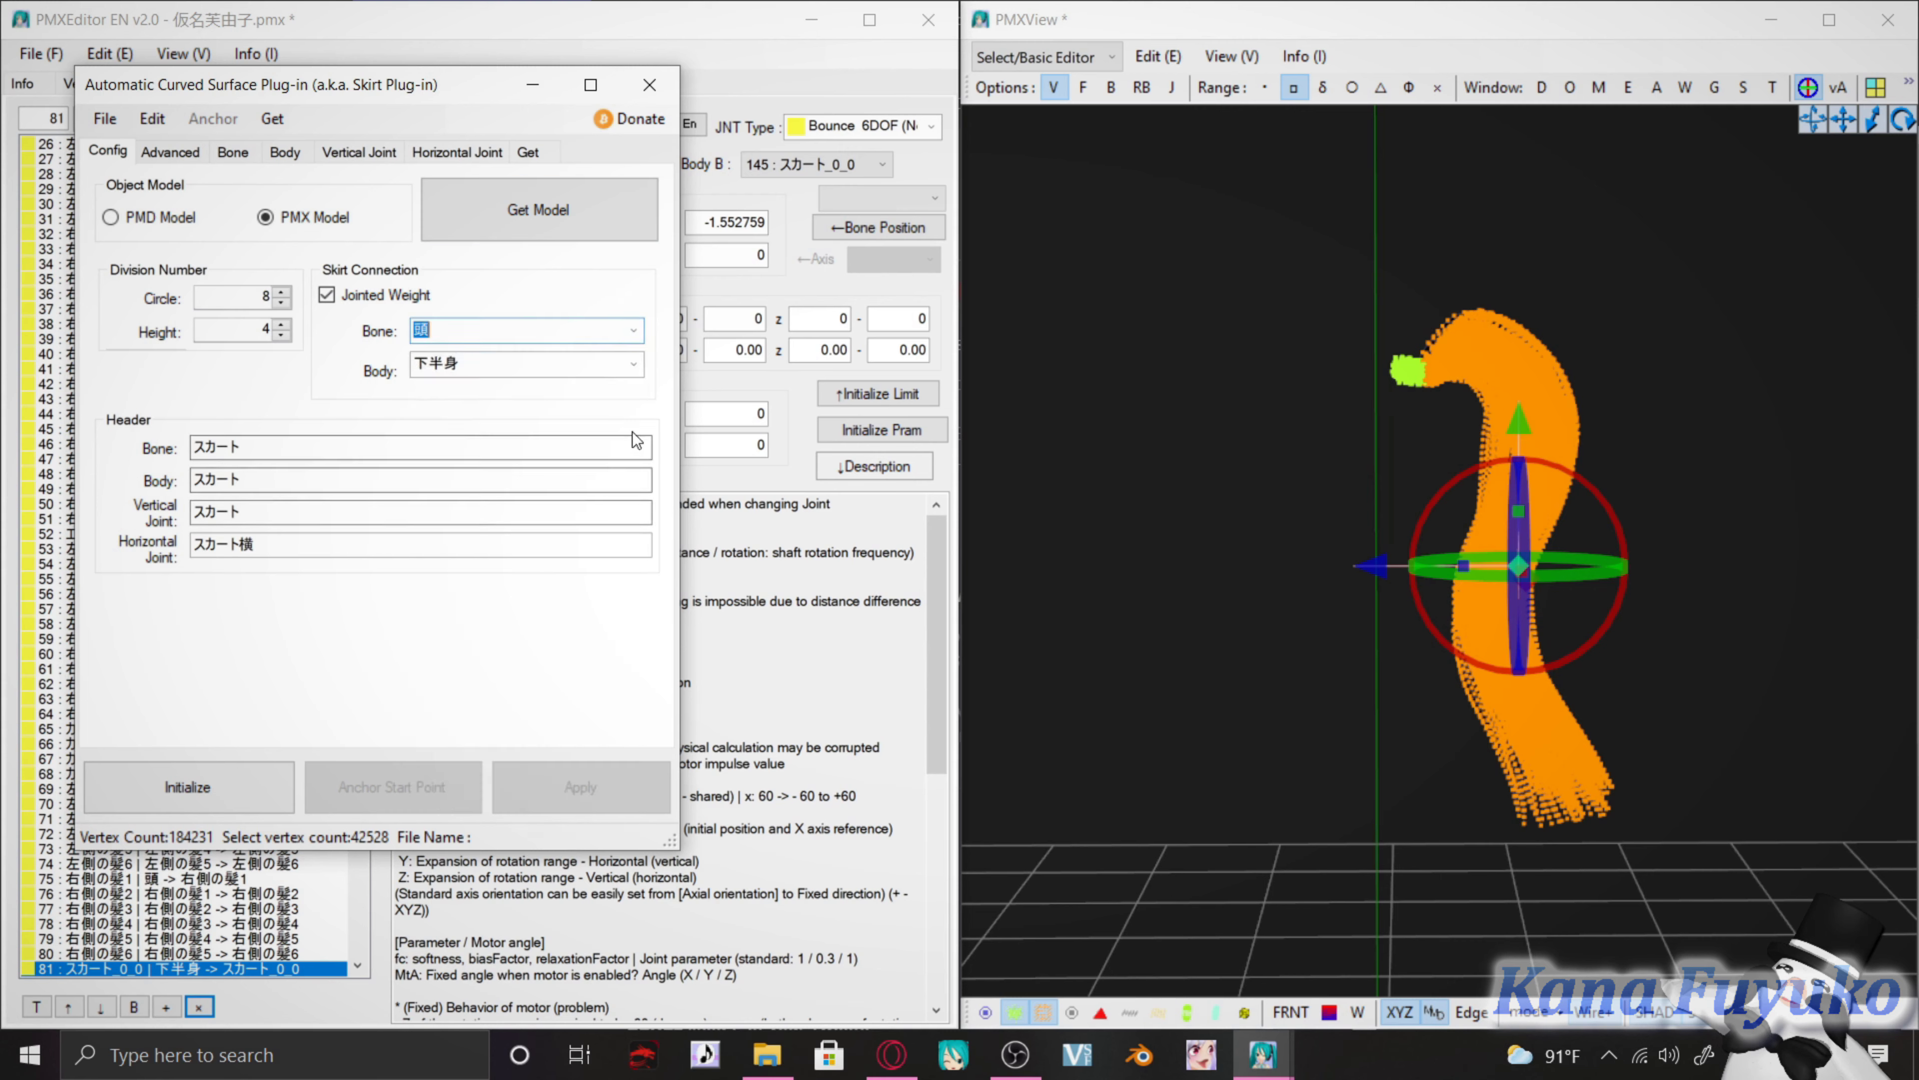
pyautogui.click(618, 371)
pyautogui.click(625, 365)
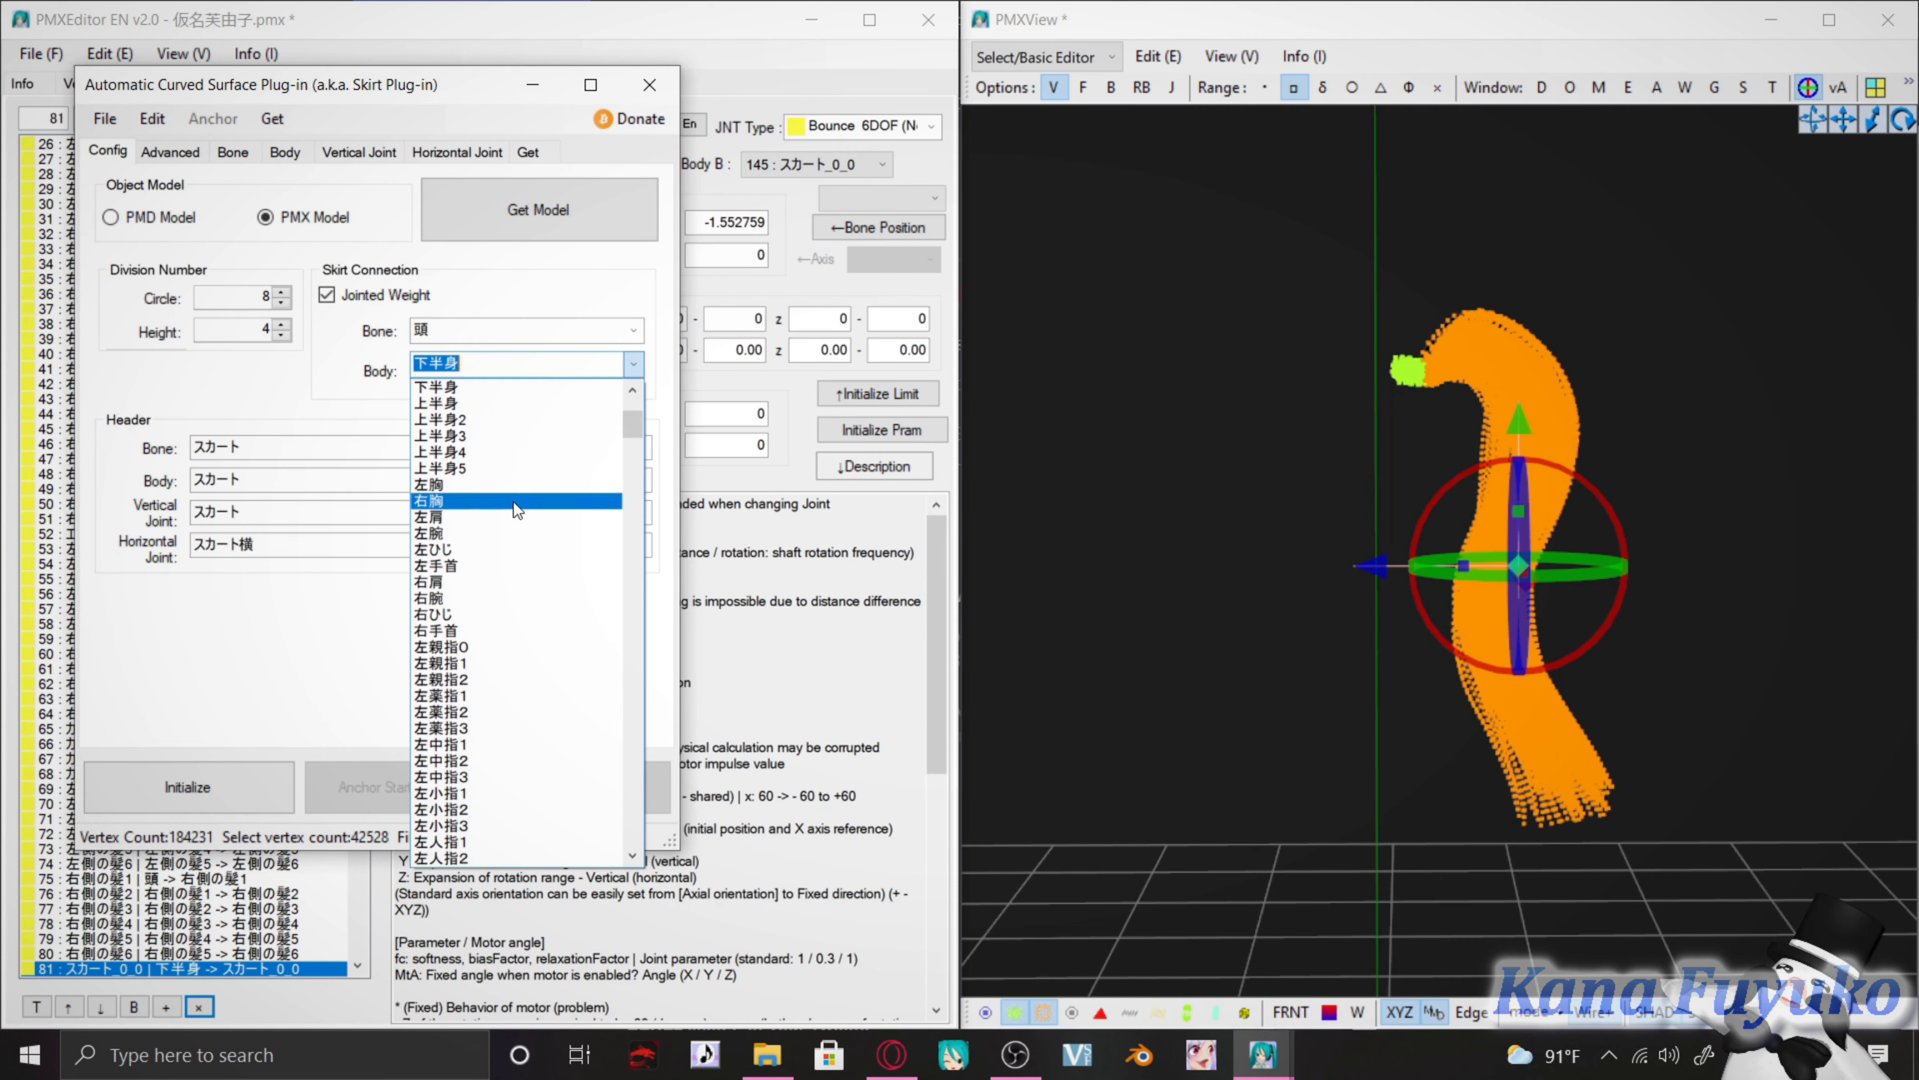
pyautogui.scroll(5, 527, 516)
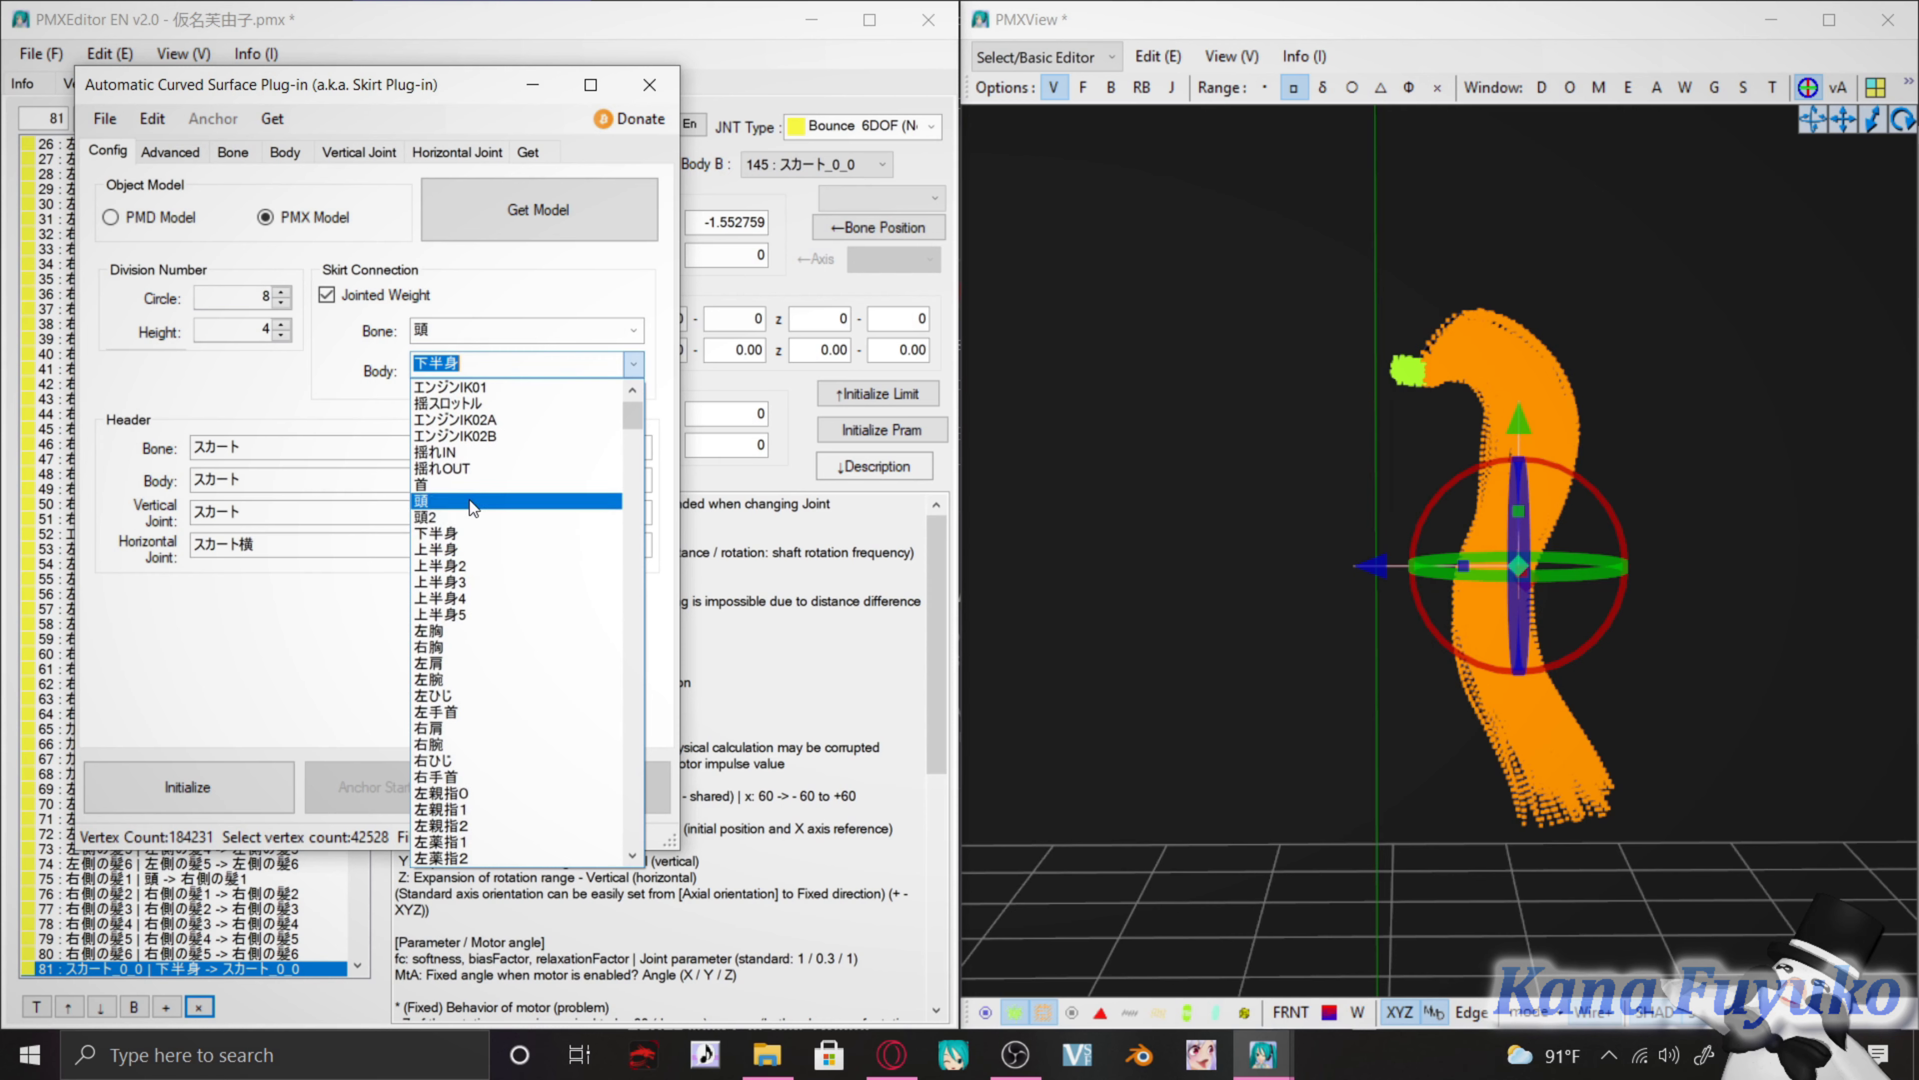
pyautogui.click(465, 494)
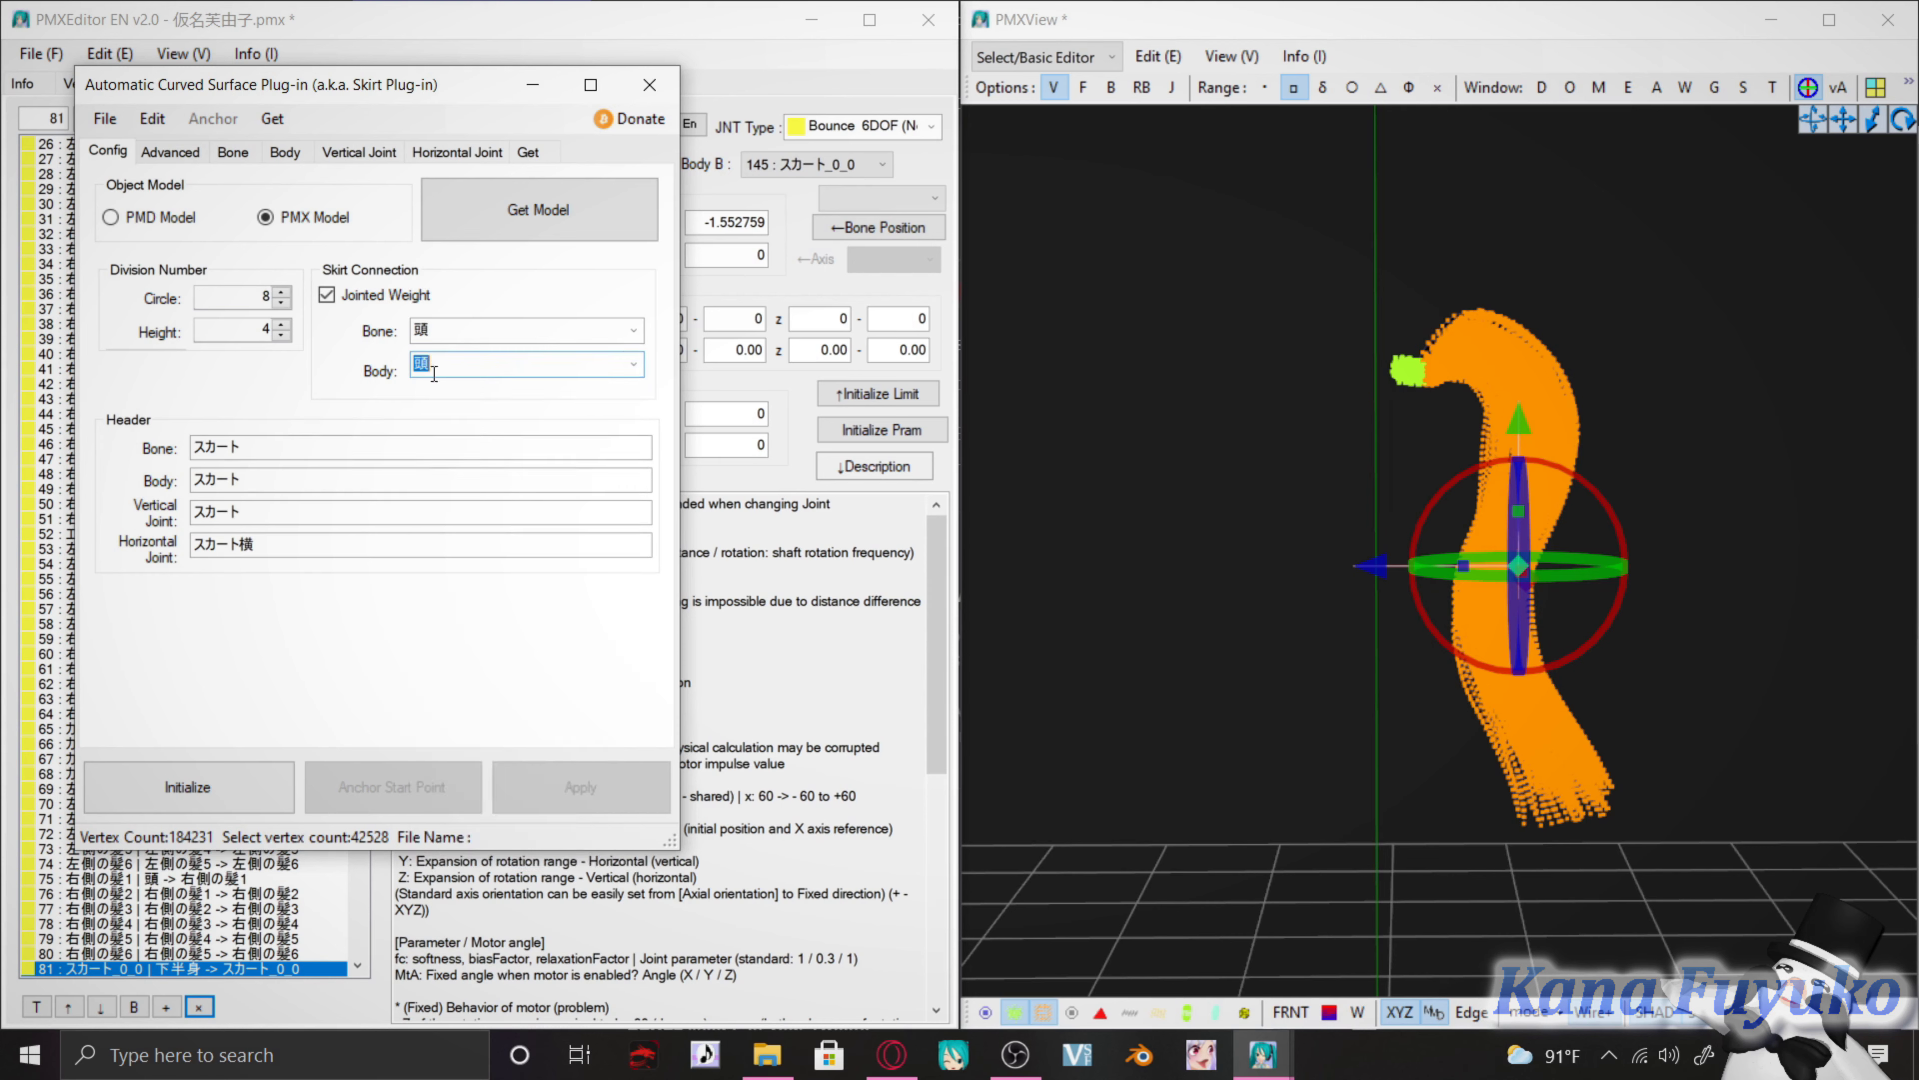
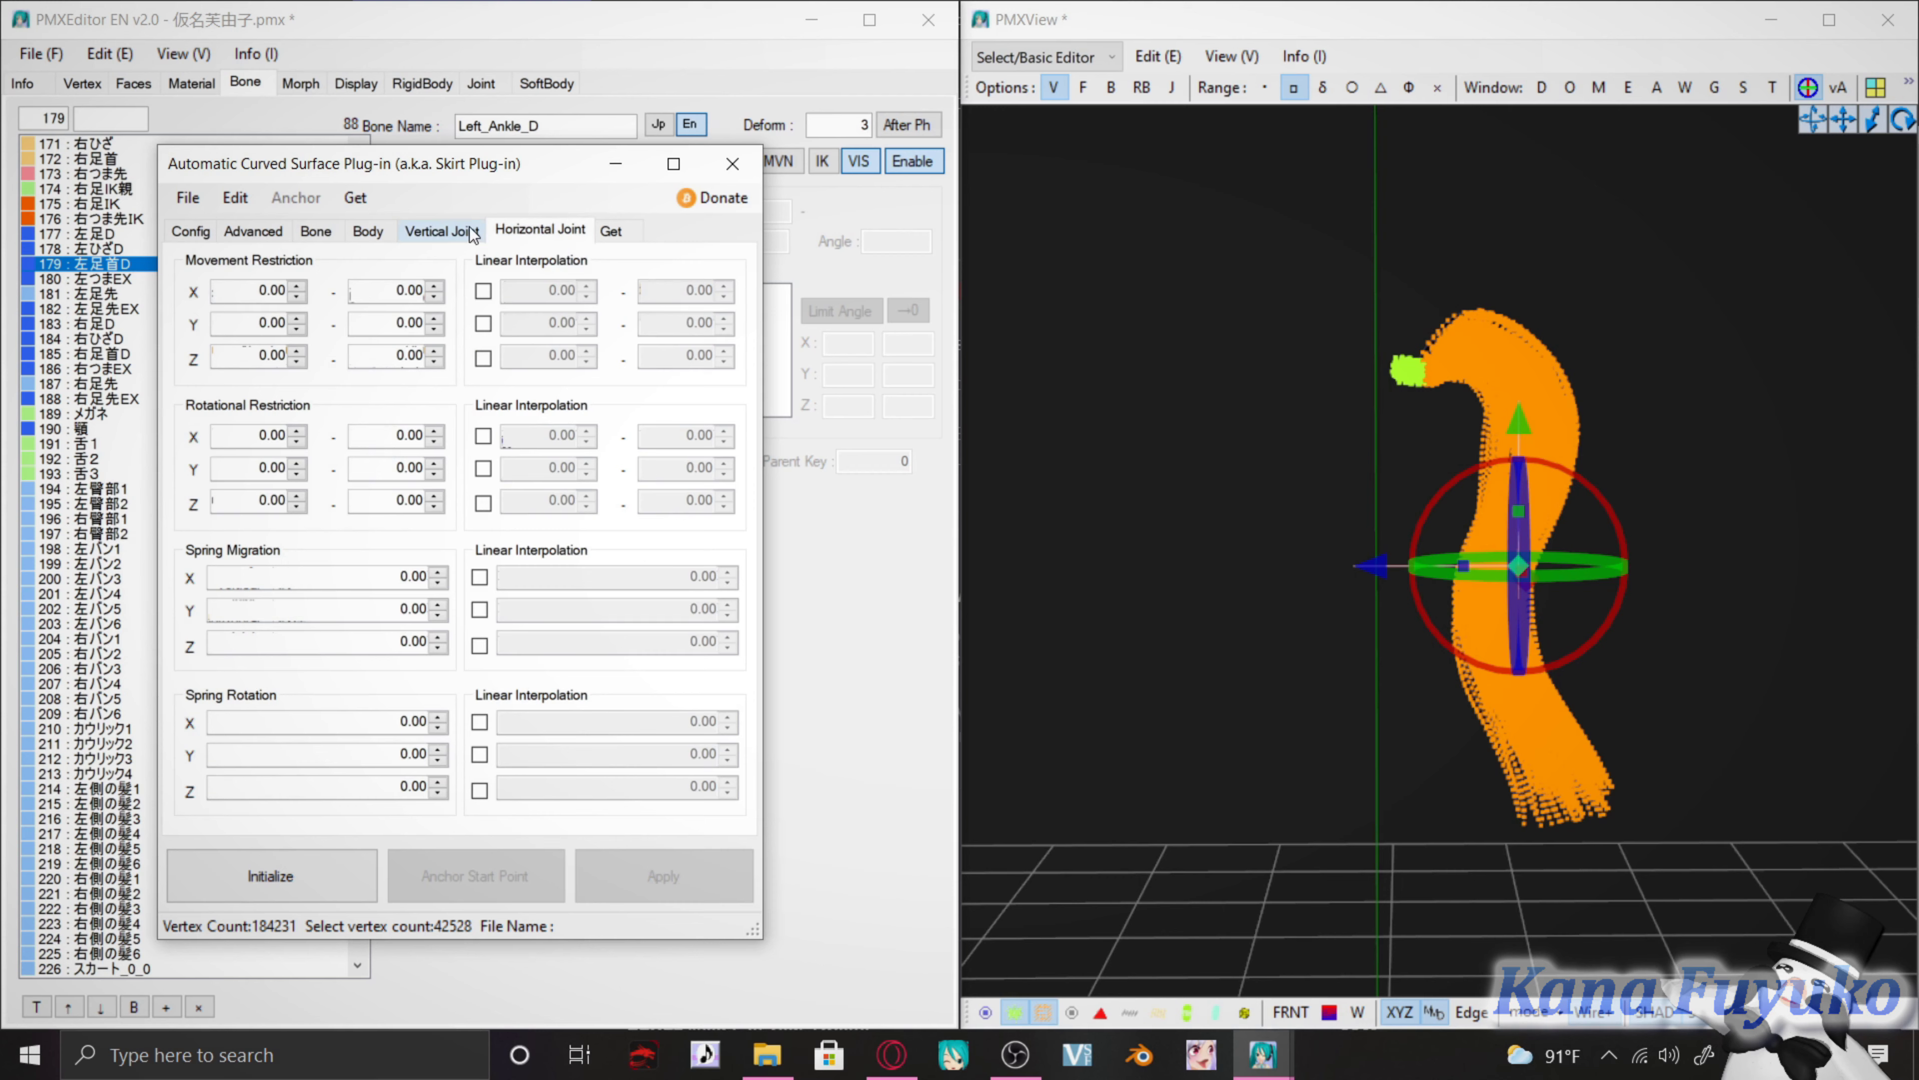
# Check the plug-in's vertical and horizontal joint settings, return to the general configuration, and start anchor placement
pyautogui.click(477, 234)
pyautogui.click(515, 232)
pyautogui.click(193, 229)
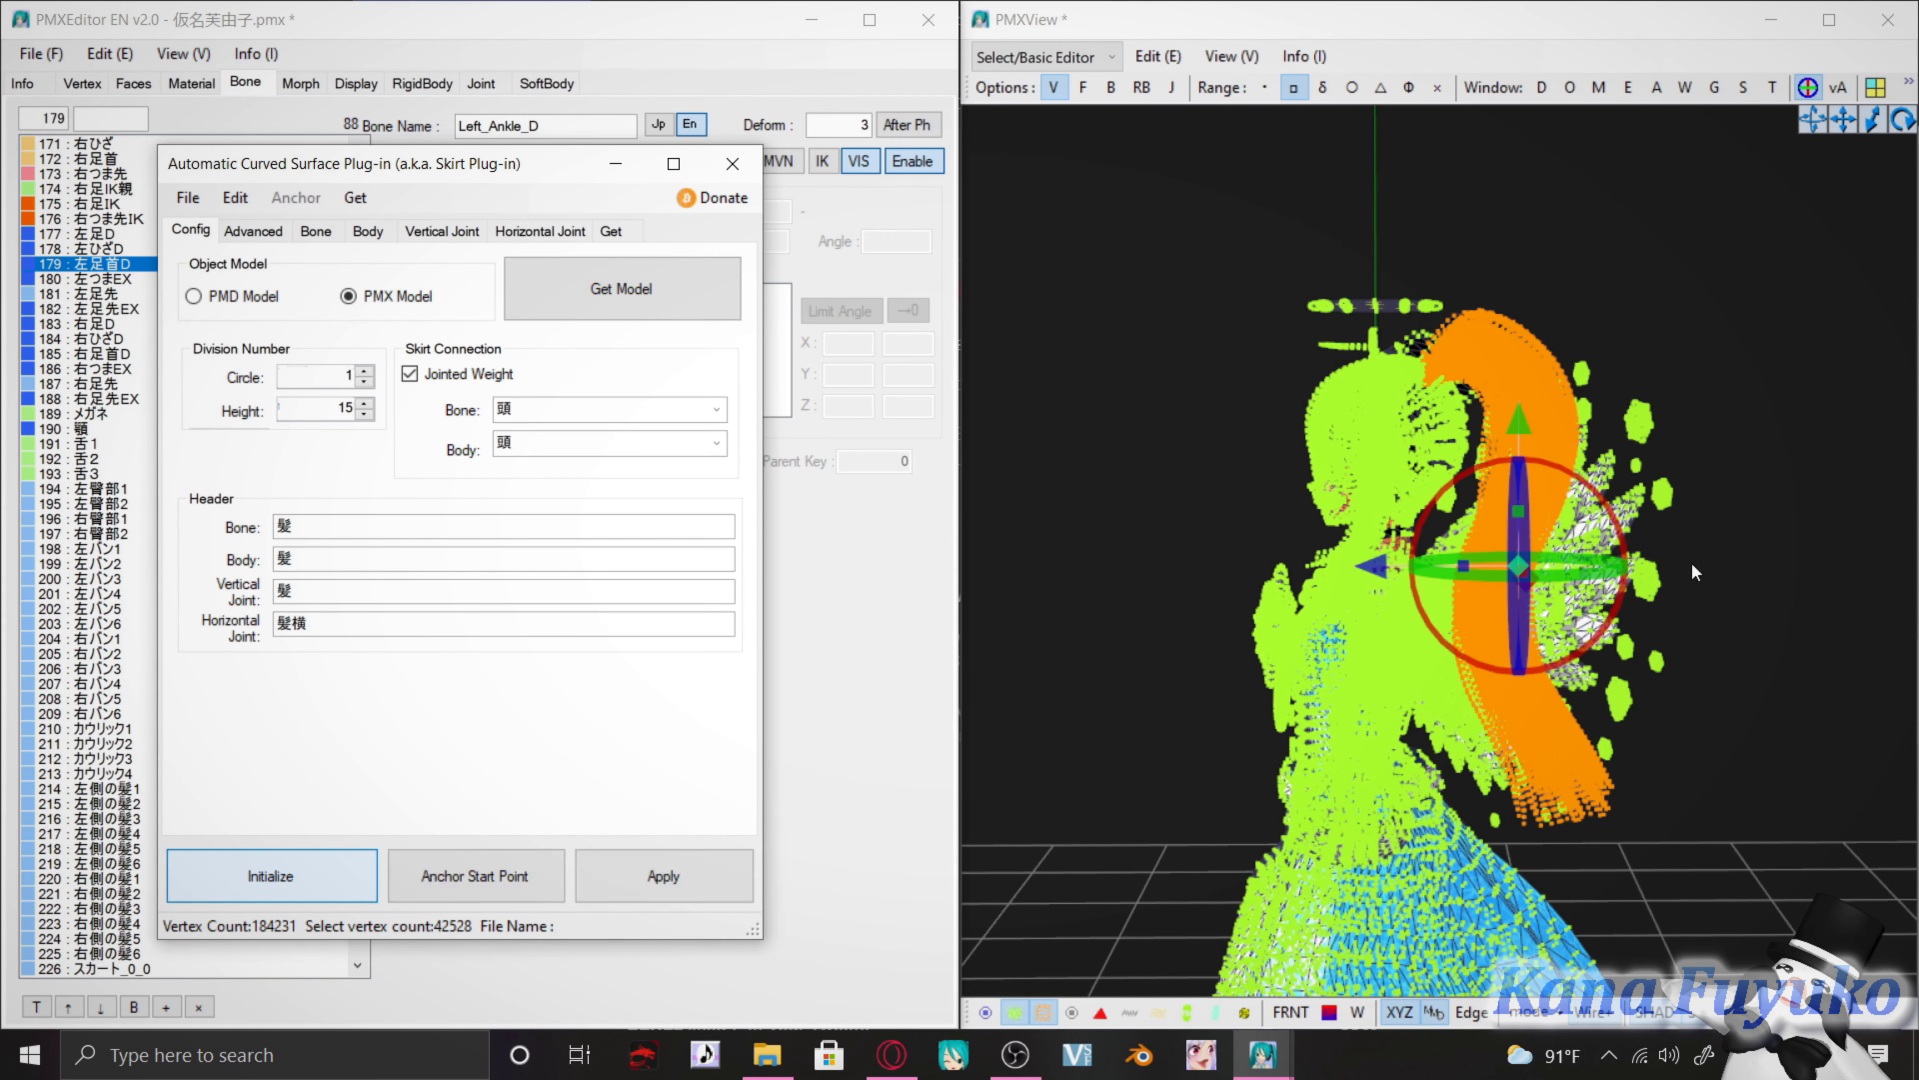
pyautogui.click(469, 881)
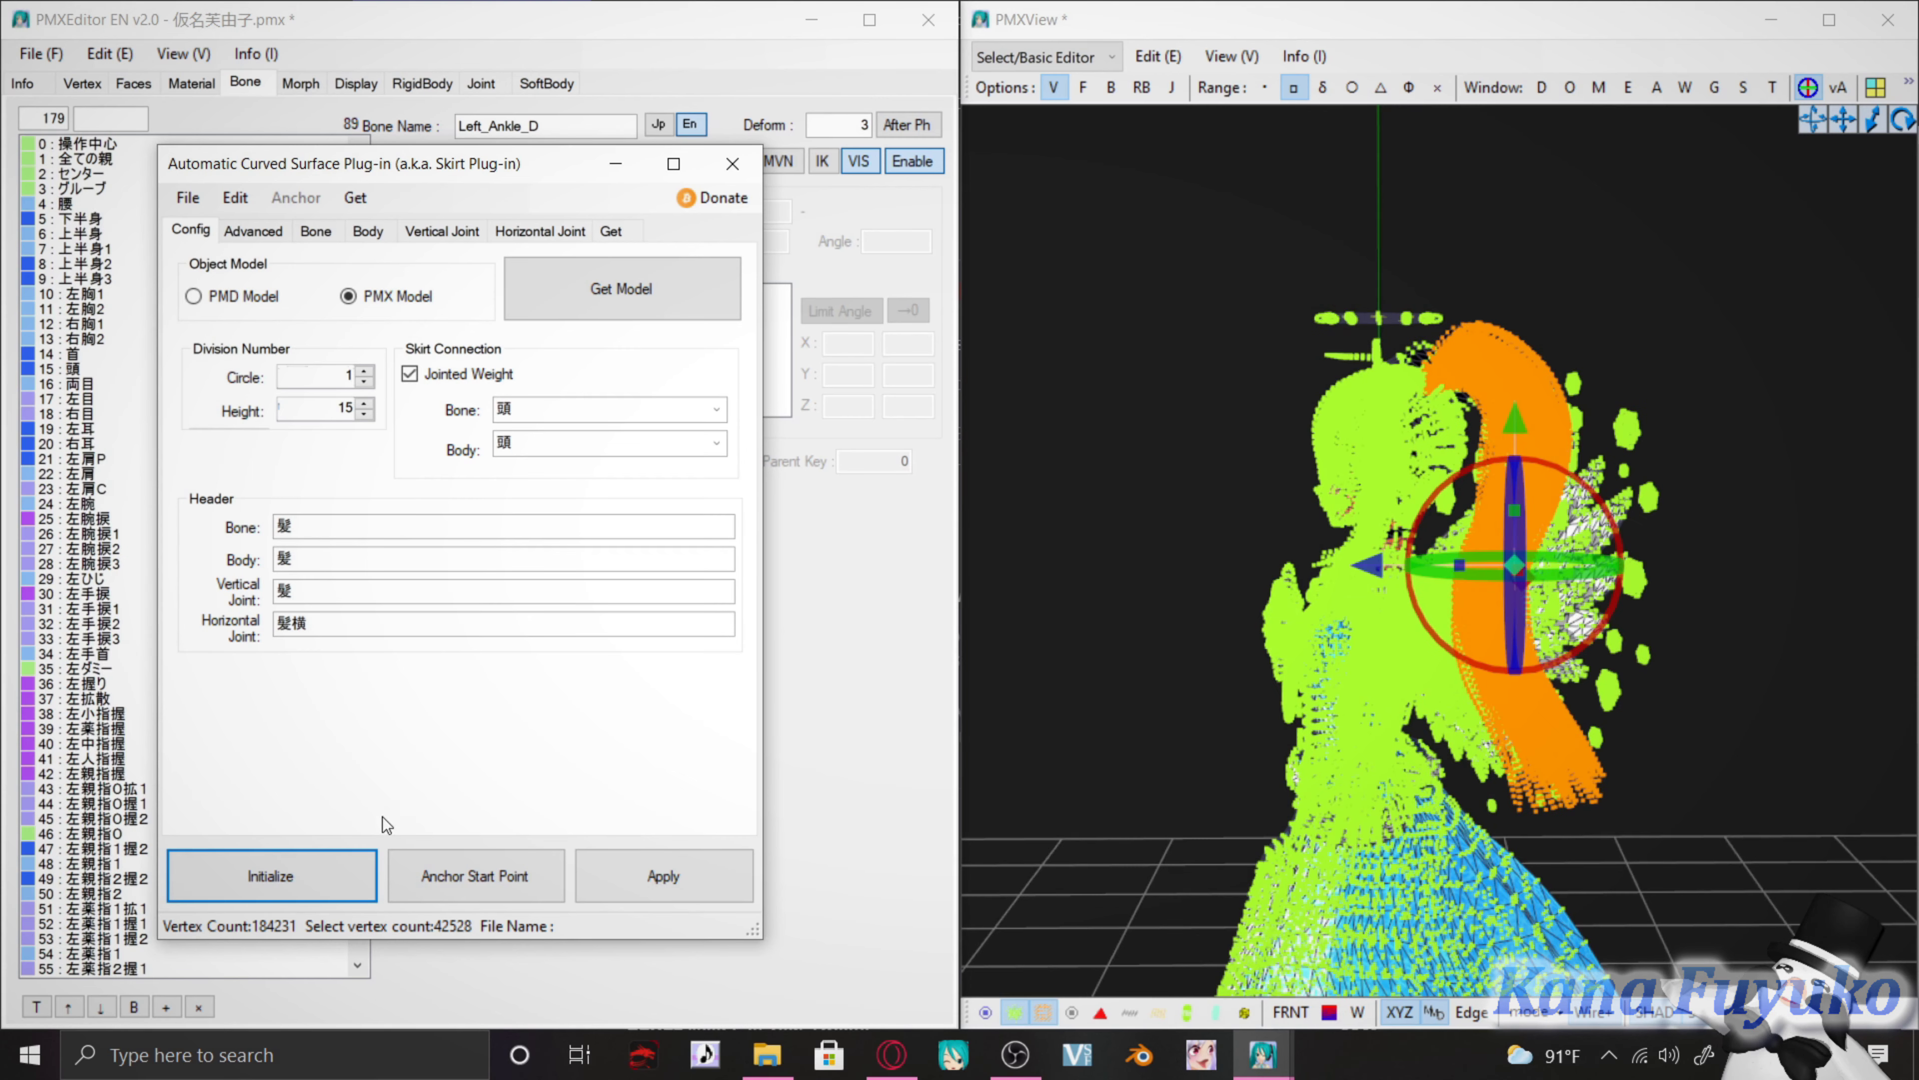
pyautogui.click(473, 875)
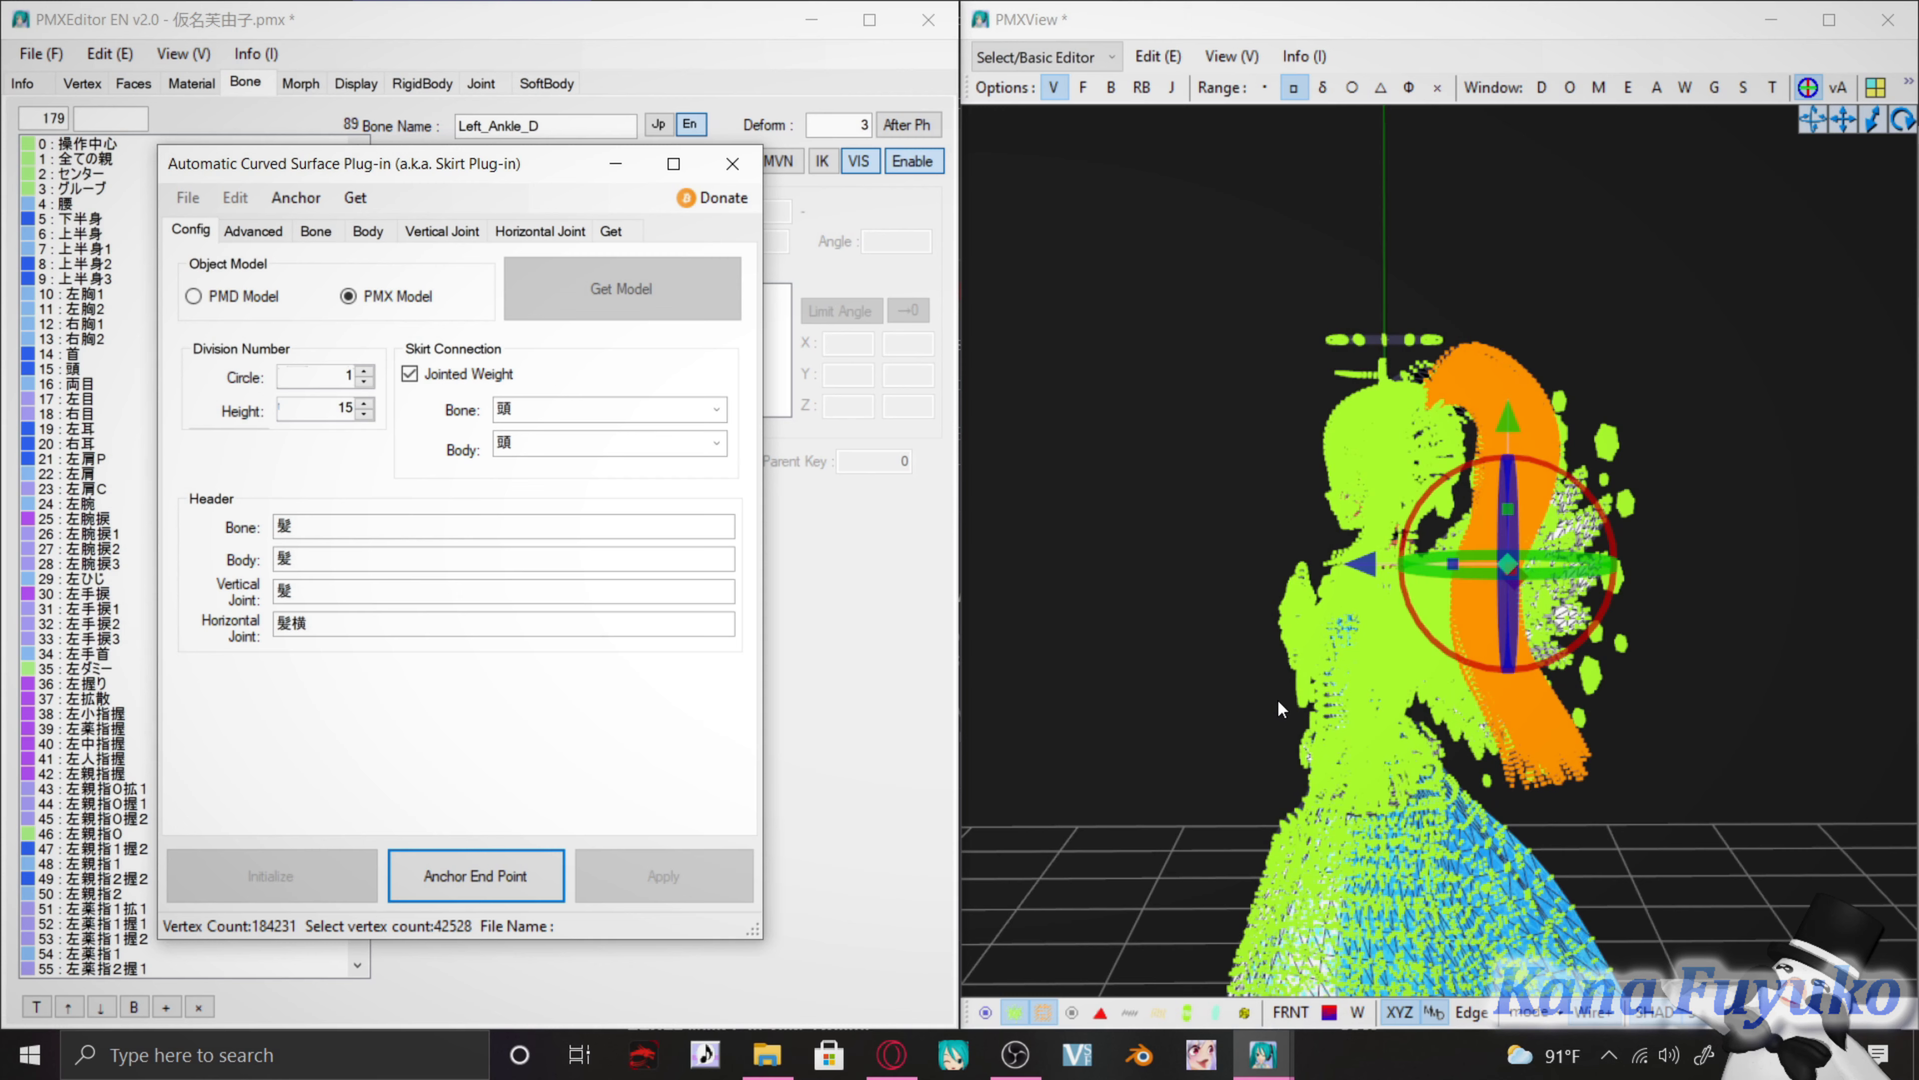
# Mask out material 37: ポニーテール so only 38: New is shown, and clear the vertex selection
pyautogui.moveTo(1278, 700); pyautogui.dragTo(1297, 642, button='right')
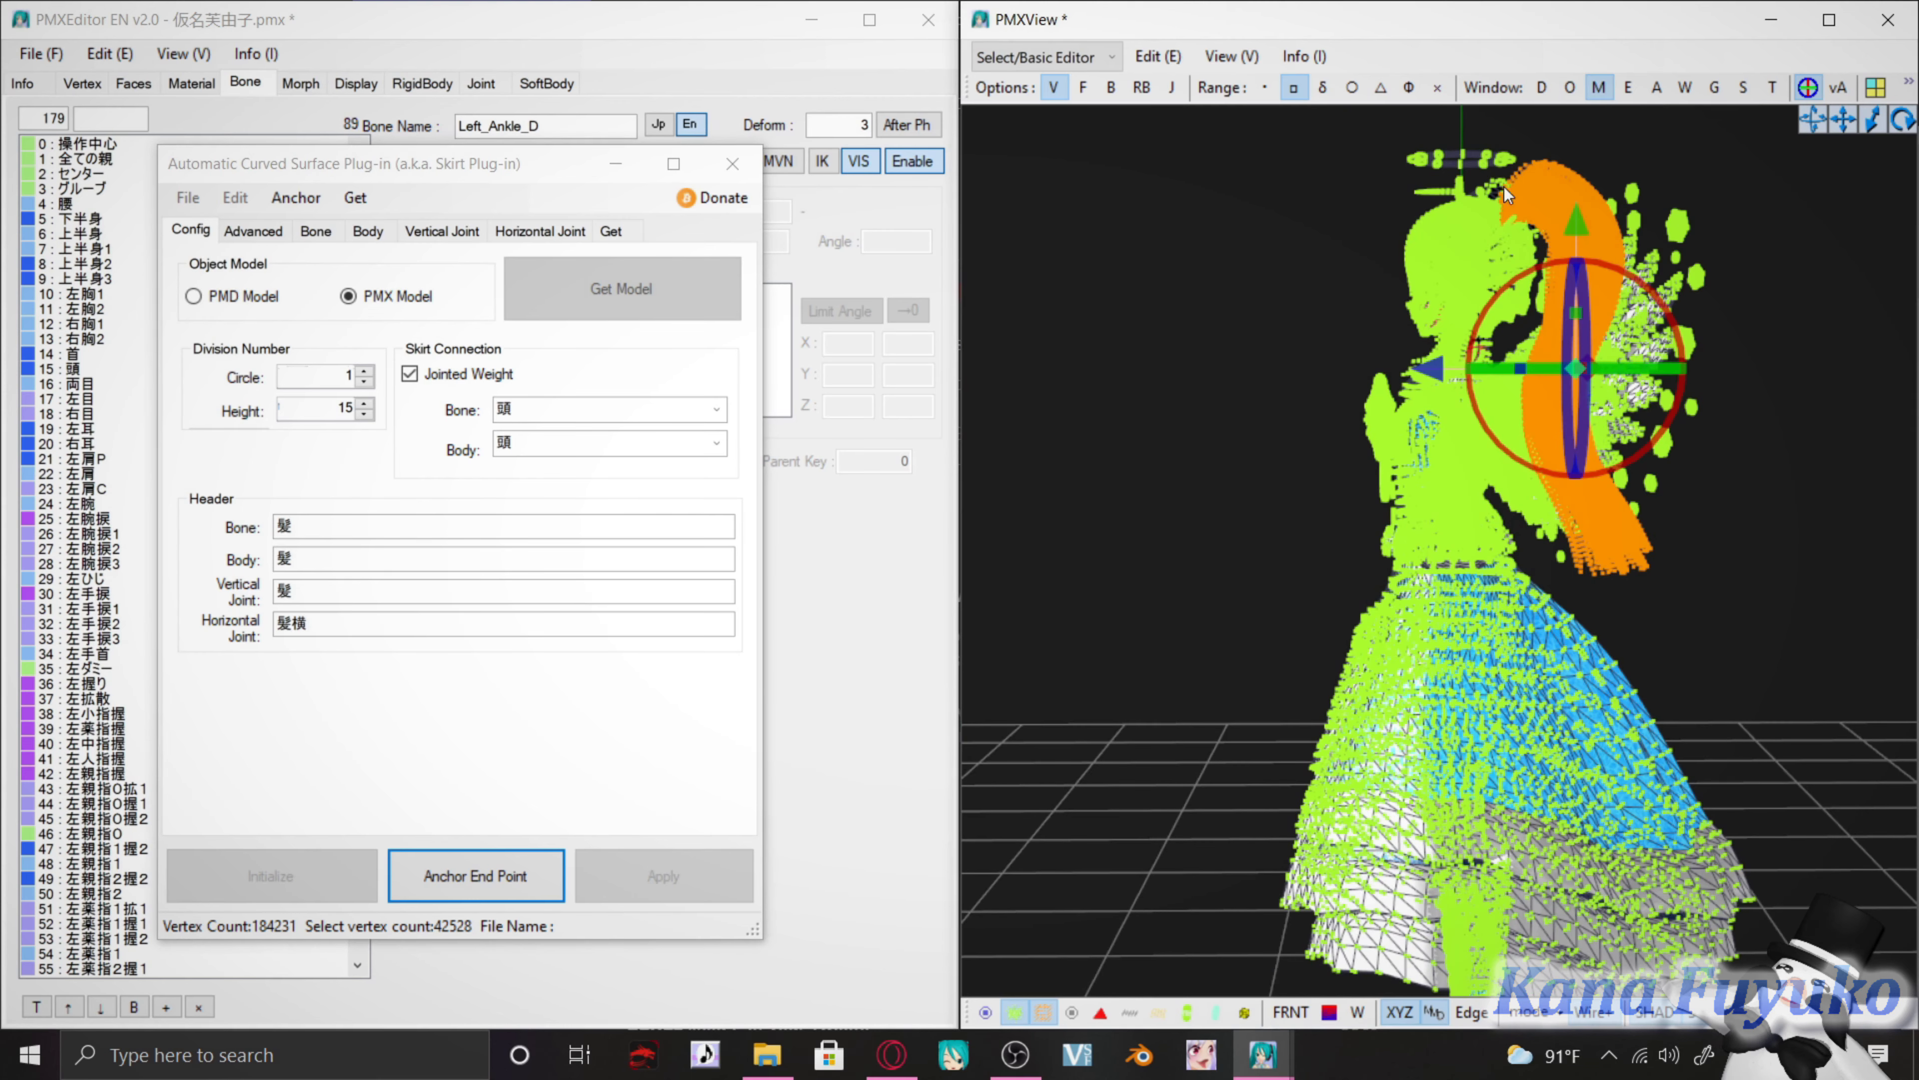
pyautogui.click(1599, 87)
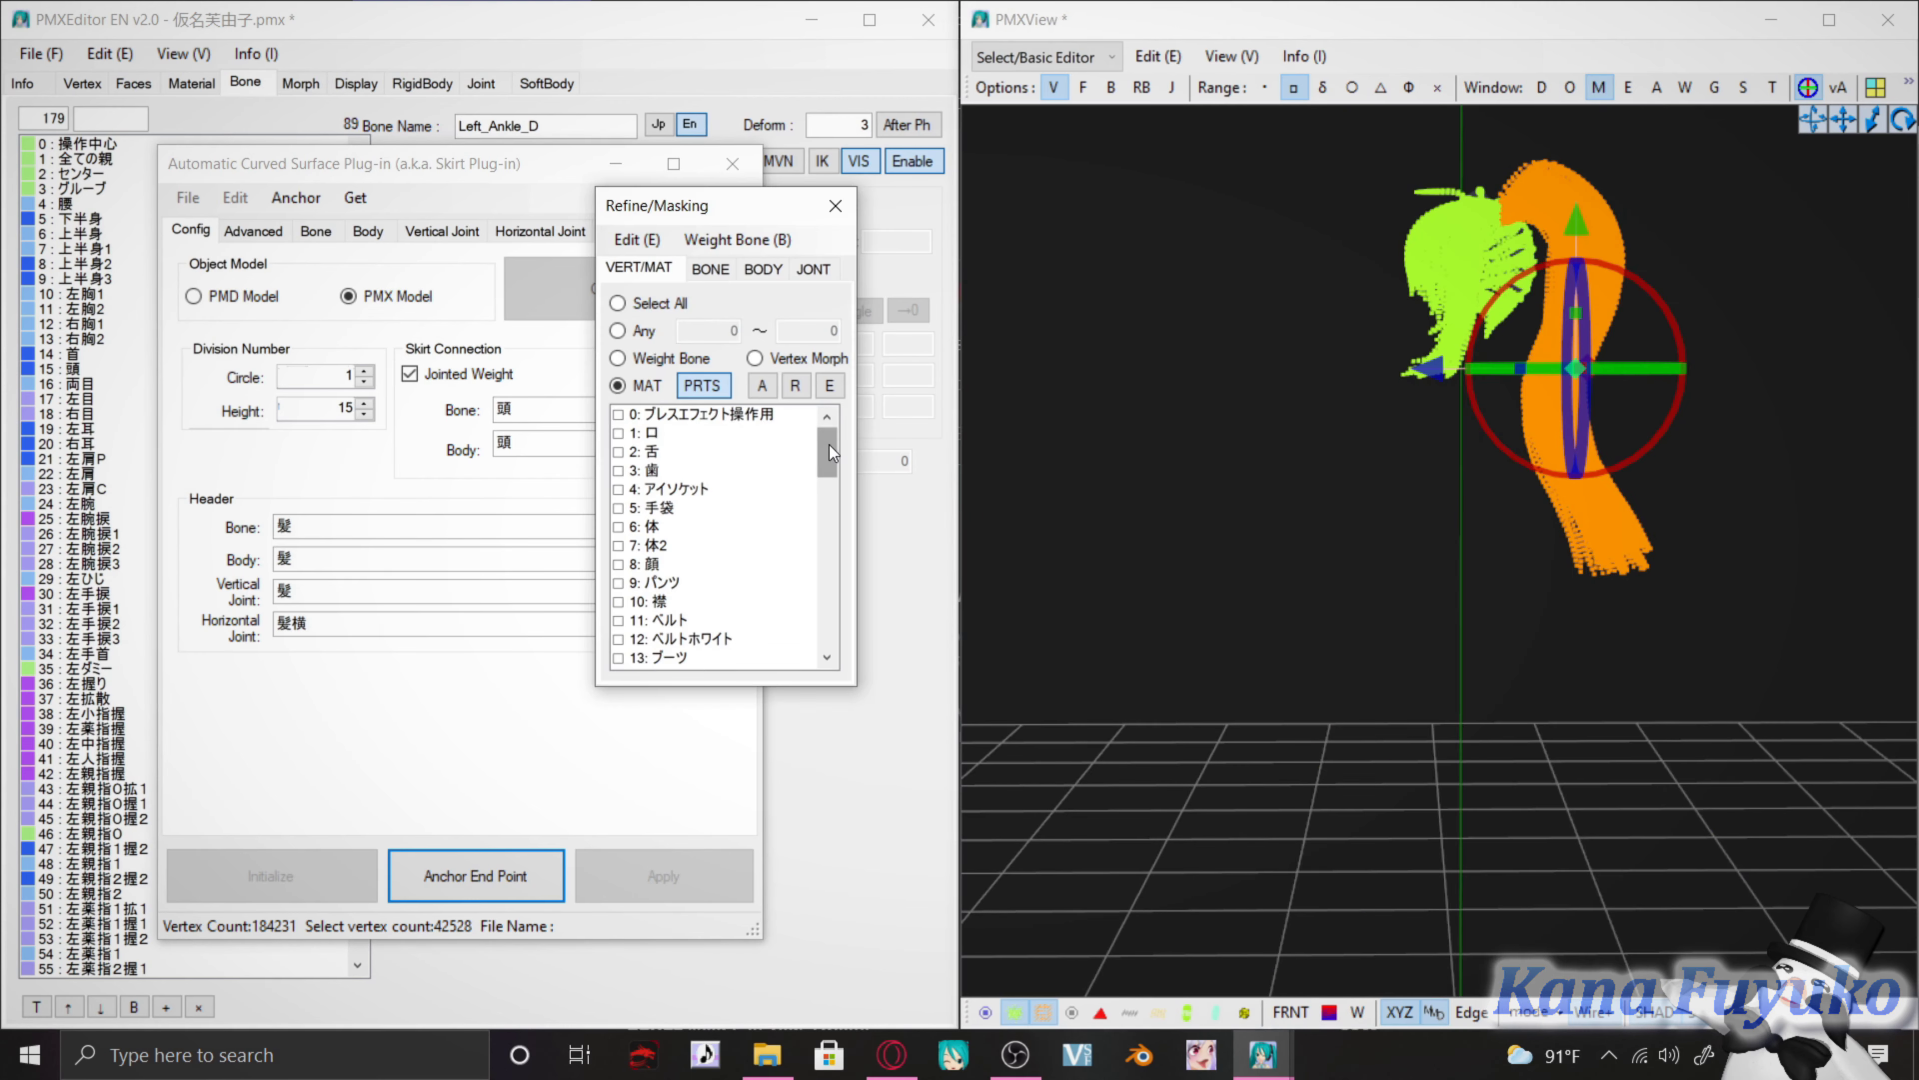
pyautogui.moveTo(828, 453); pyautogui.dragTo(821, 546)
pyautogui.click(691, 567)
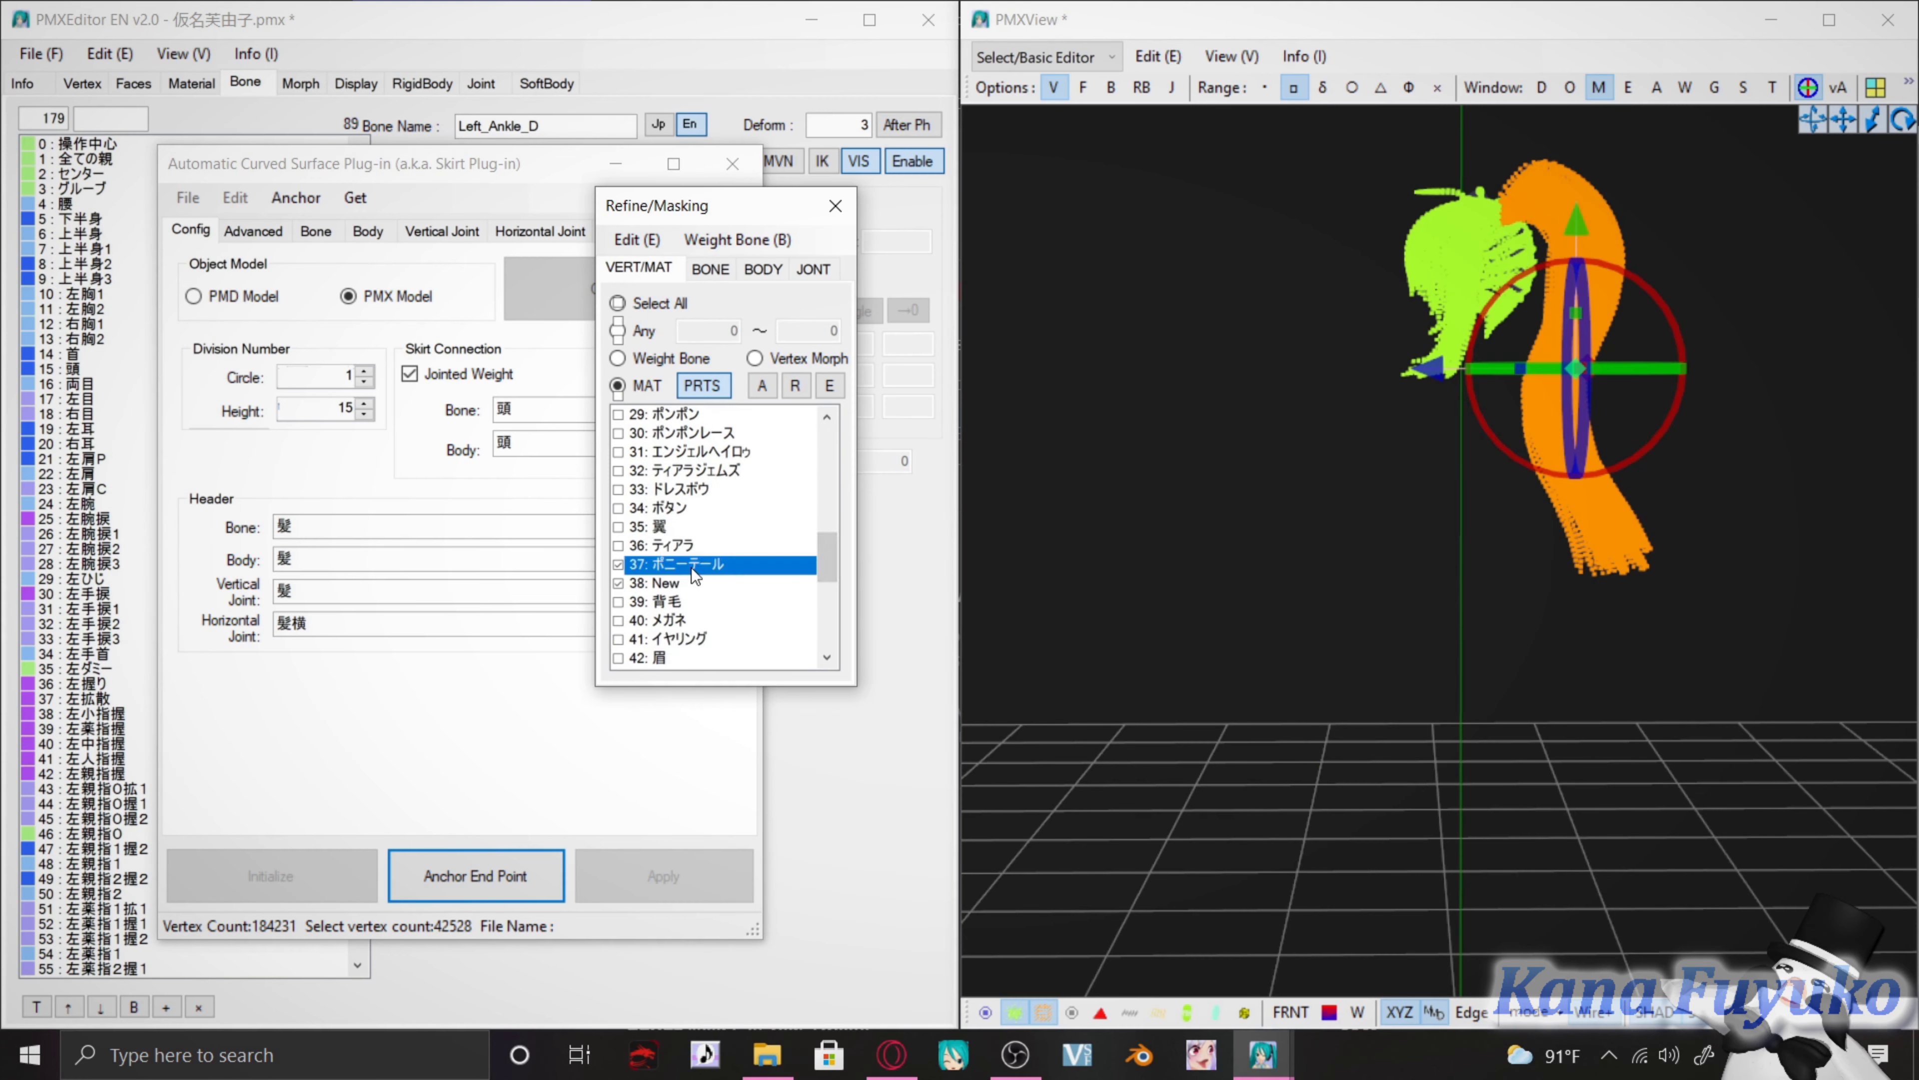
pyautogui.click(692, 567)
pyautogui.click(1287, 238)
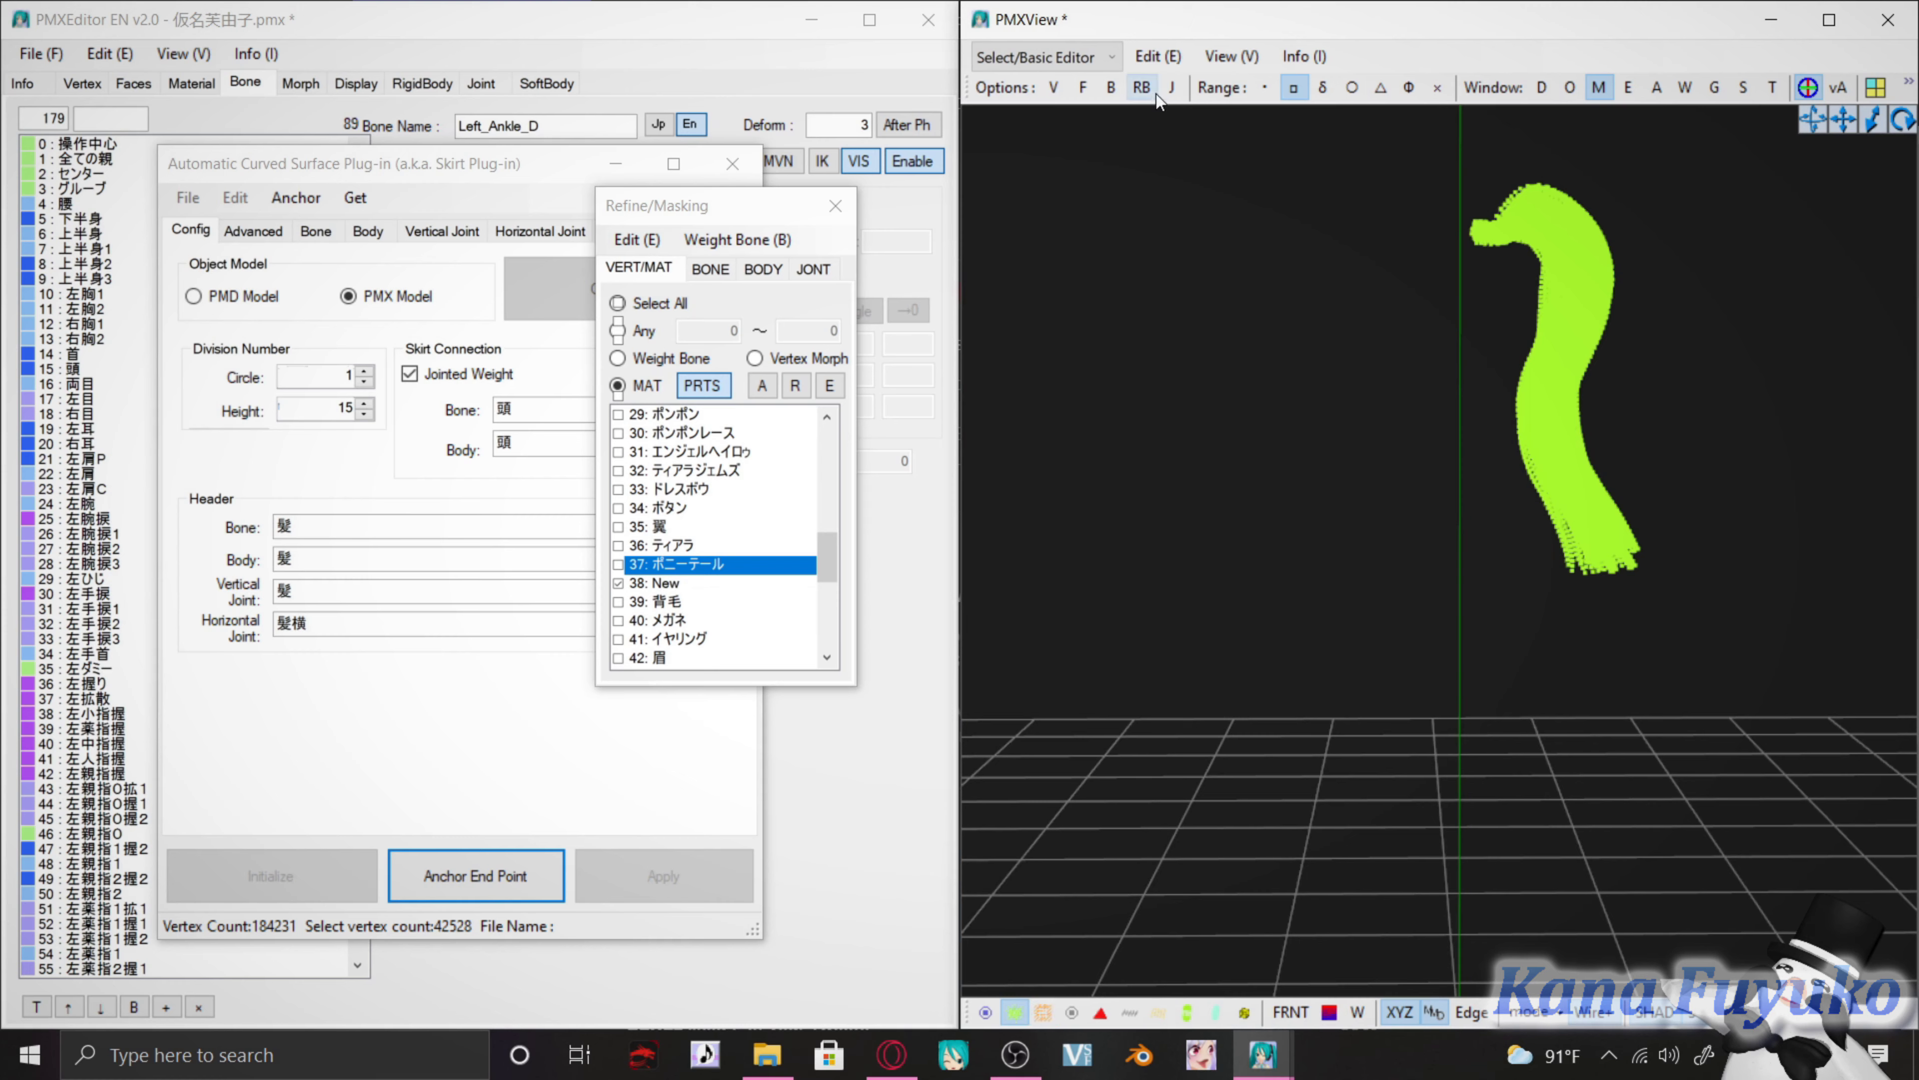
# Display the anchor joints, select all of them, and make joints the only selectable element
pyautogui.click(1171, 88)
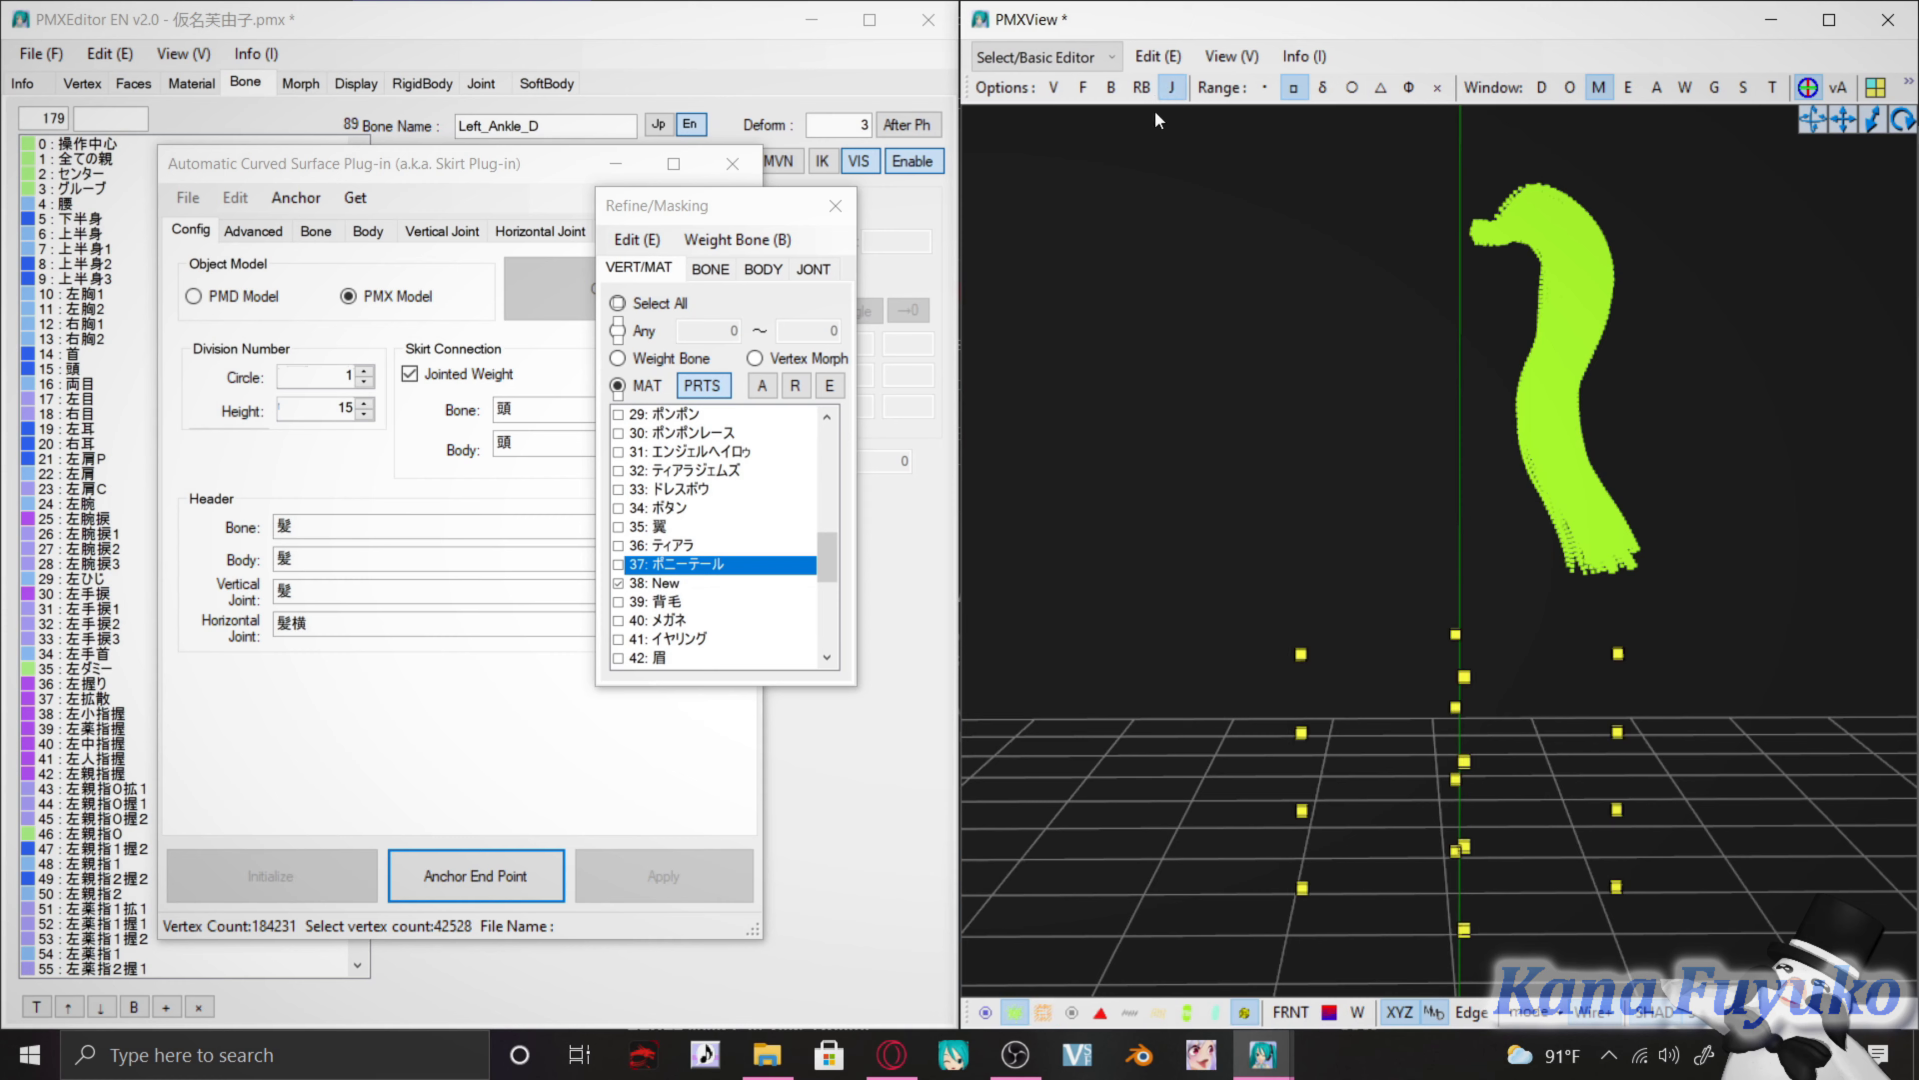
pyautogui.moveTo(1293, 604); pyautogui.dragTo(1245, 515, button='middle')
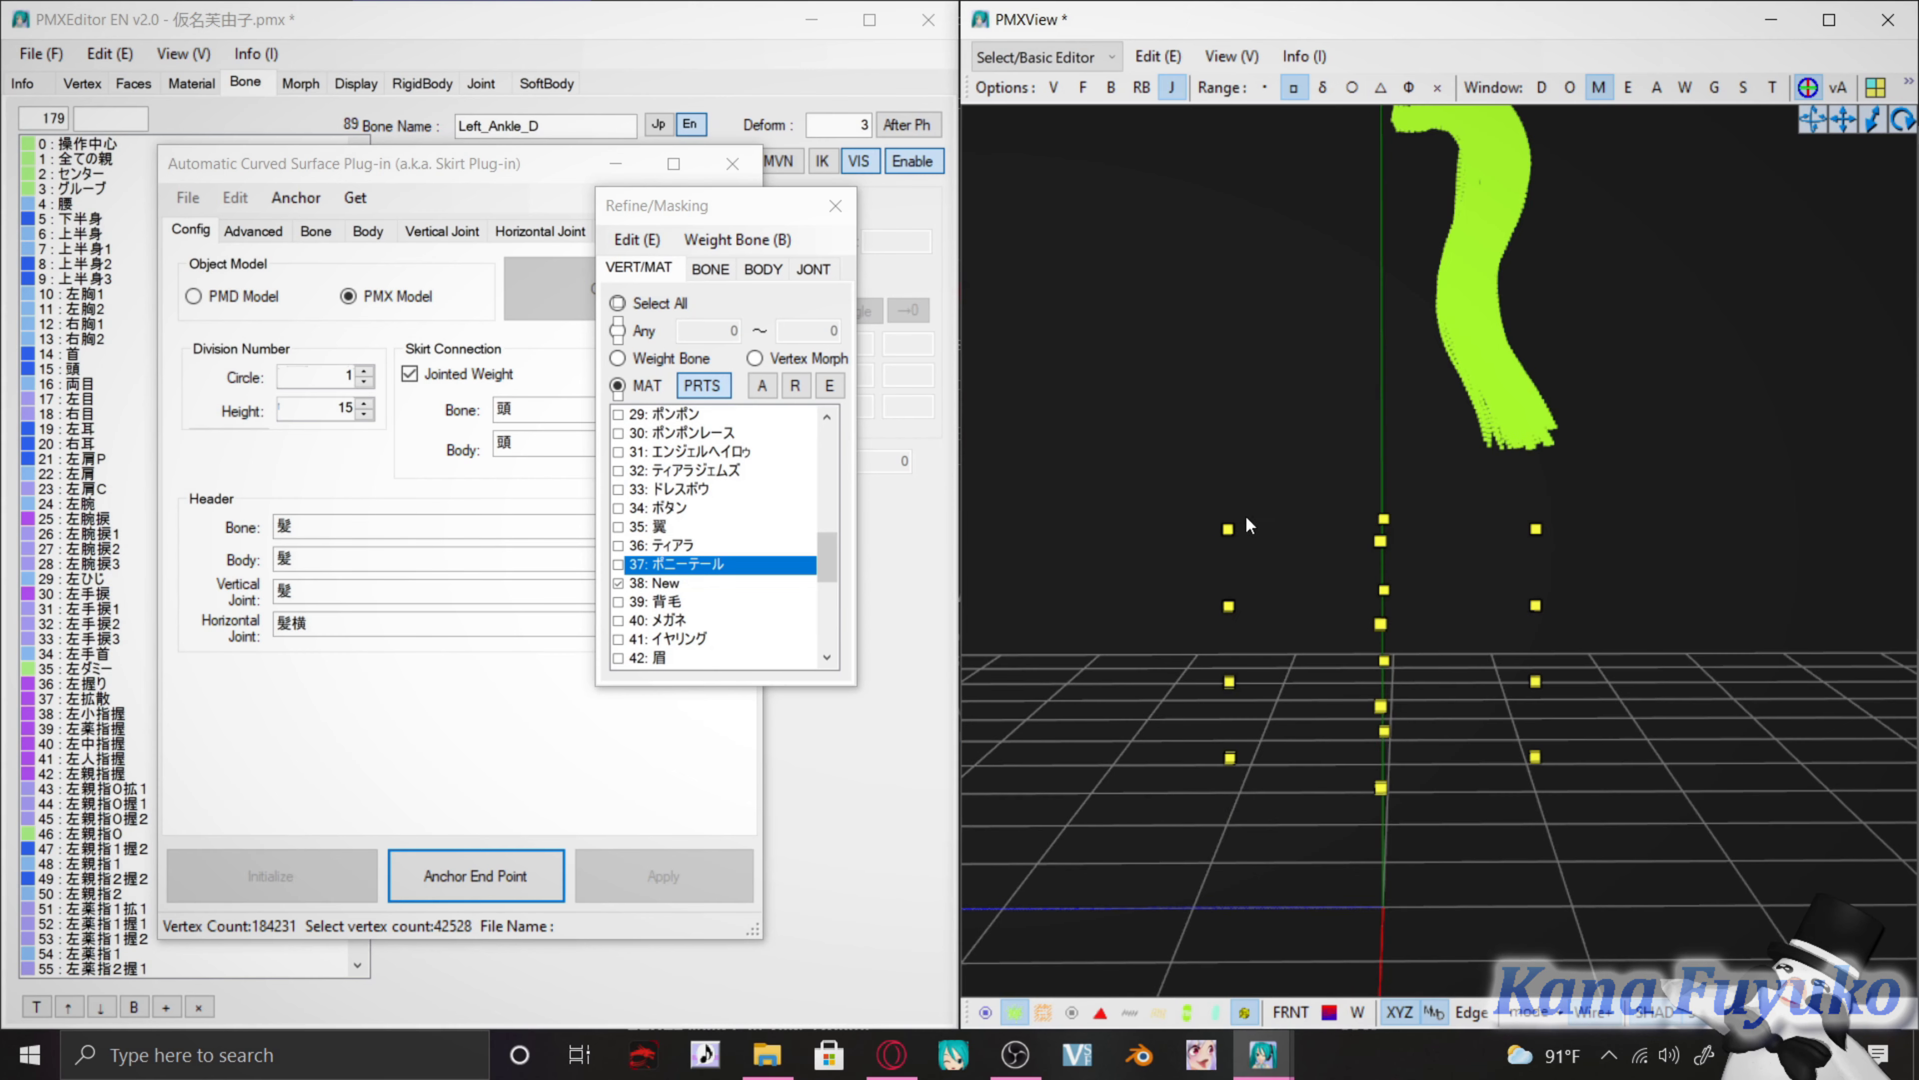
pyautogui.click(1081, 89)
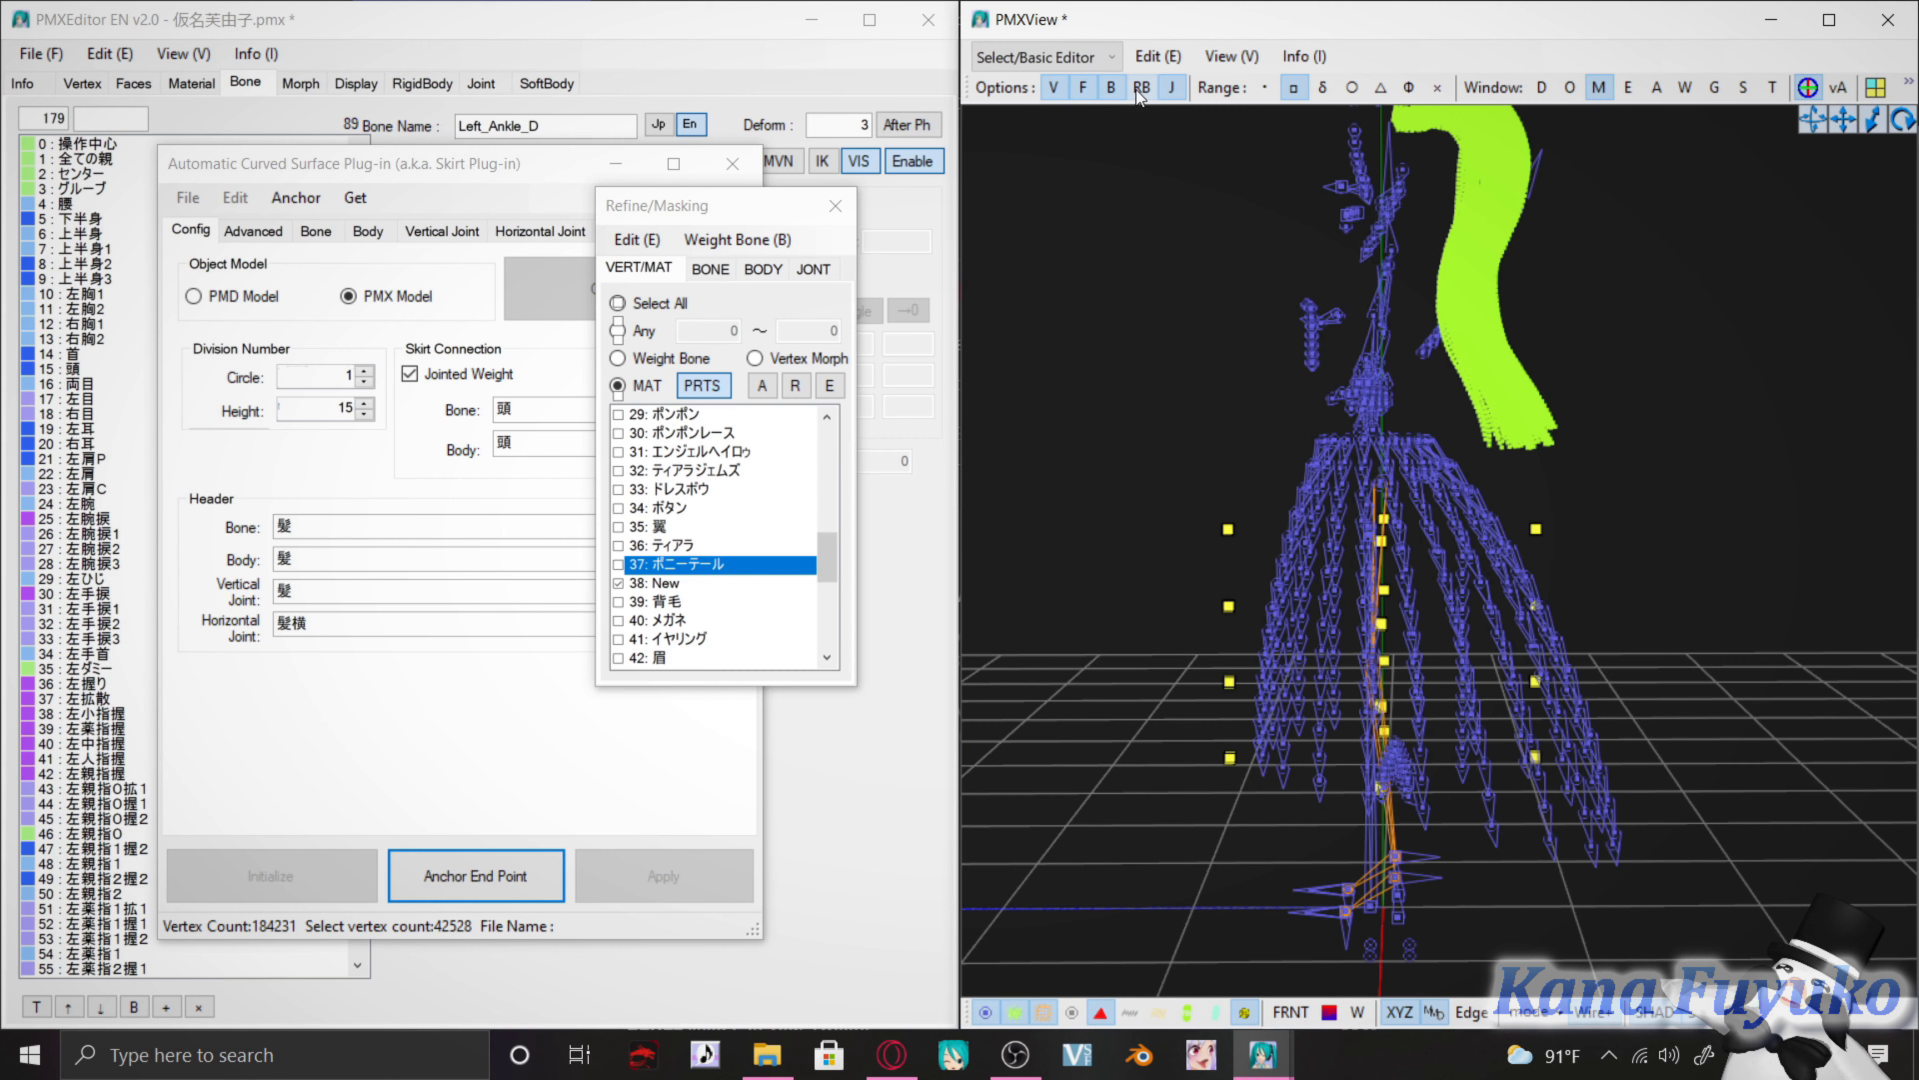
pyautogui.click(1082, 89)
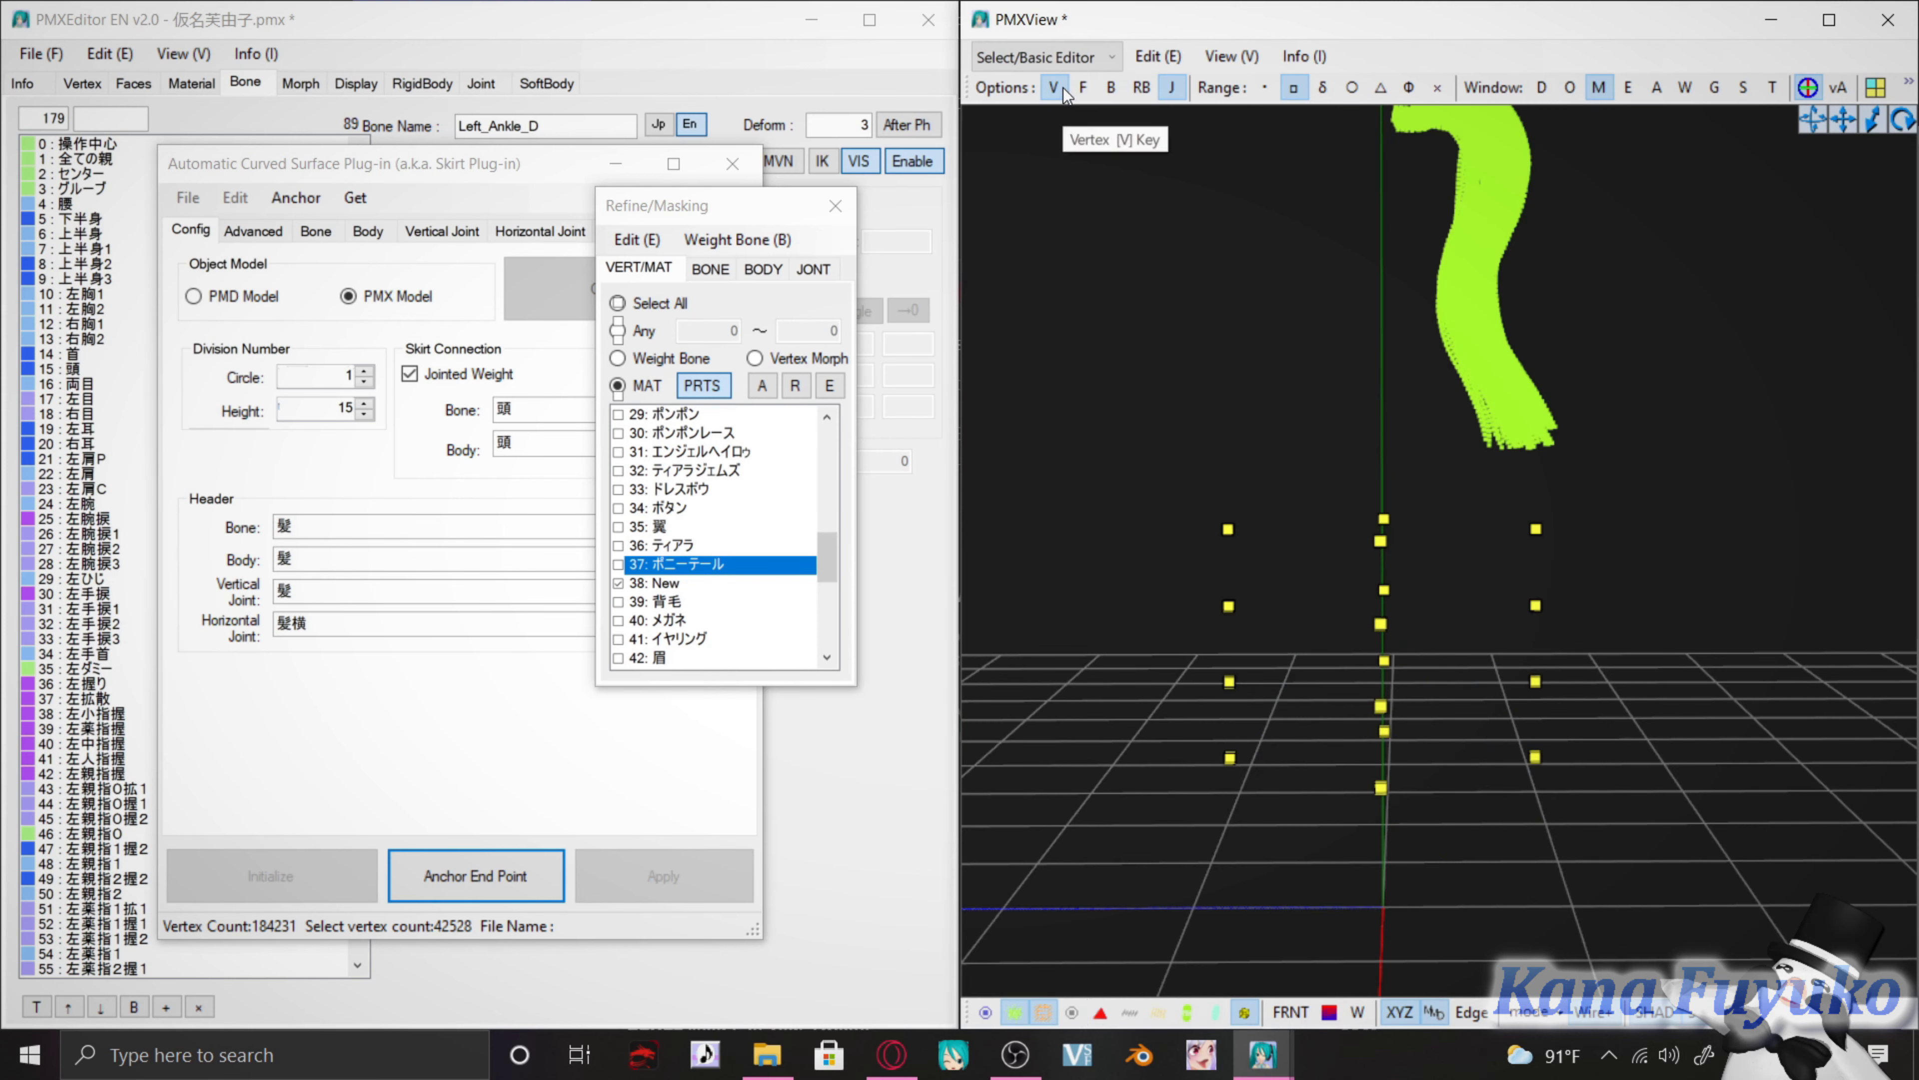
pyautogui.click(1053, 89)
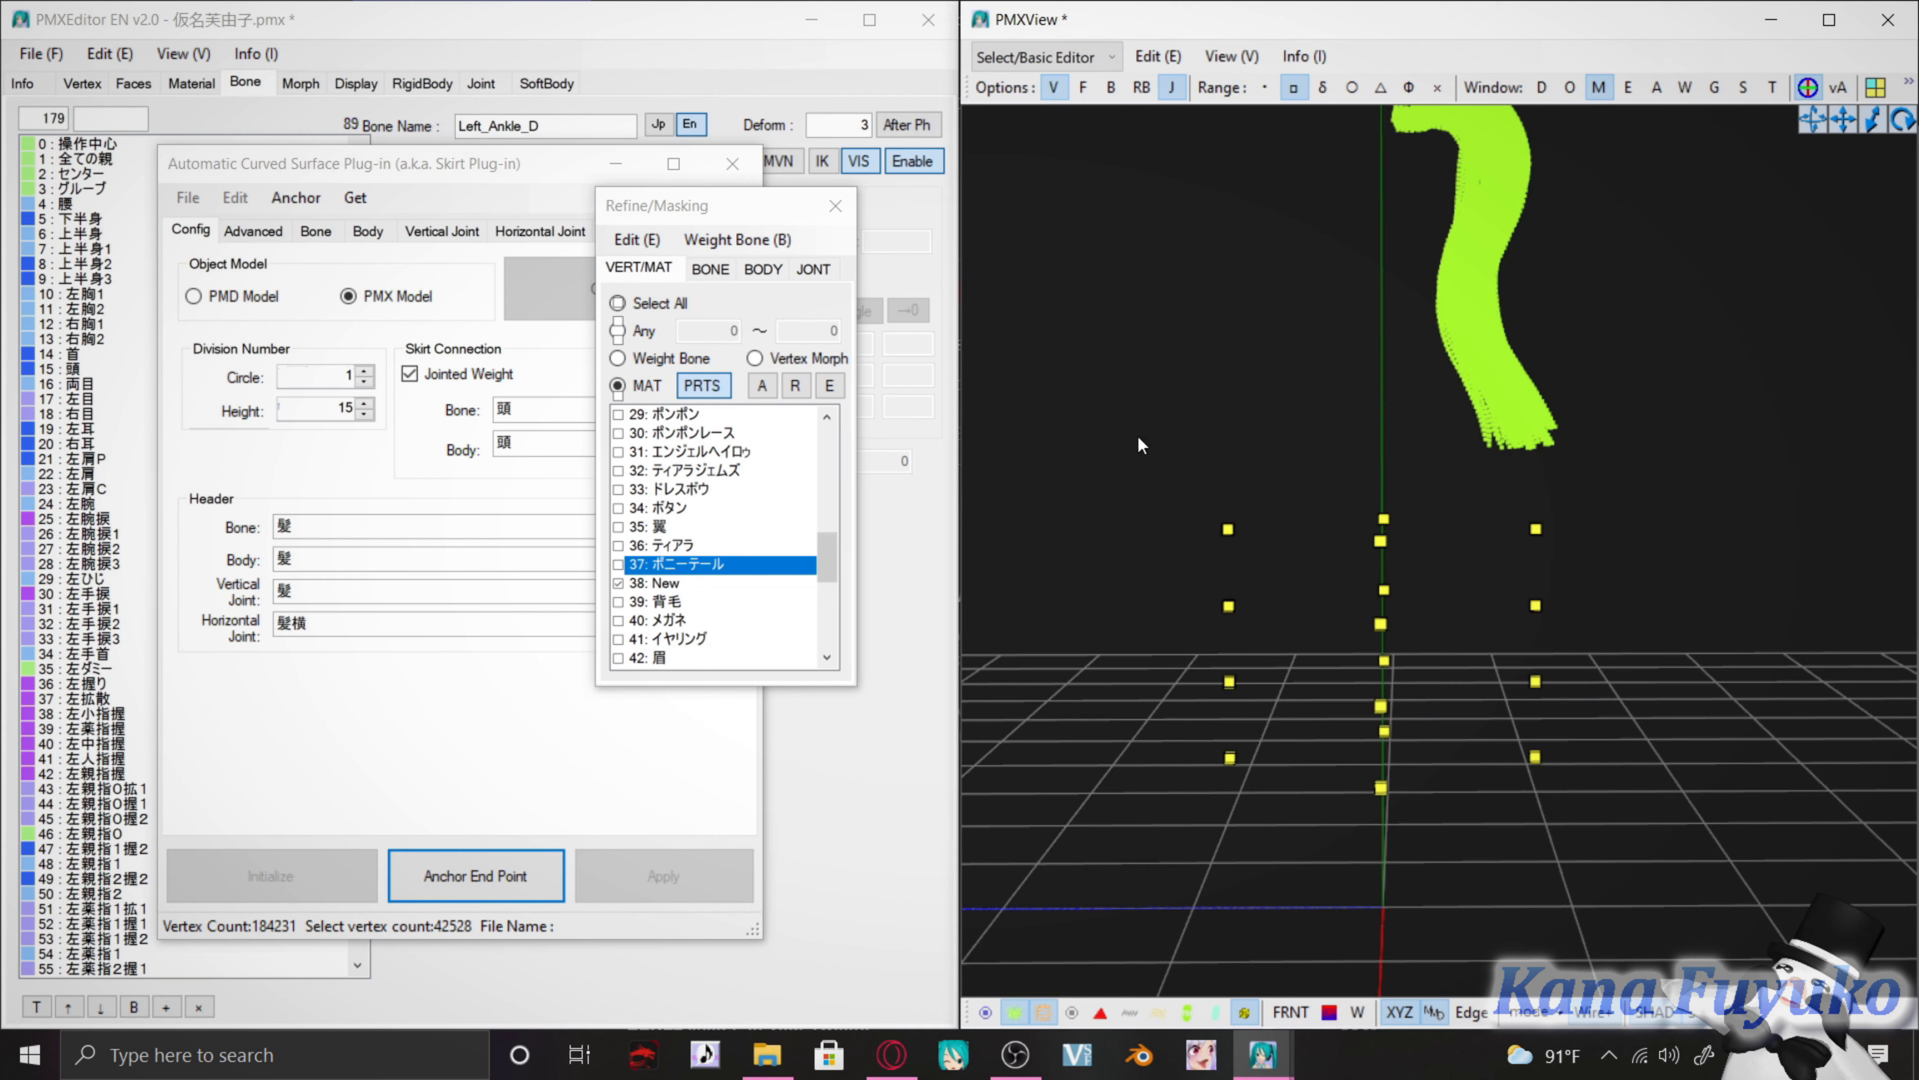
pyautogui.scroll(3, 1469, 416)
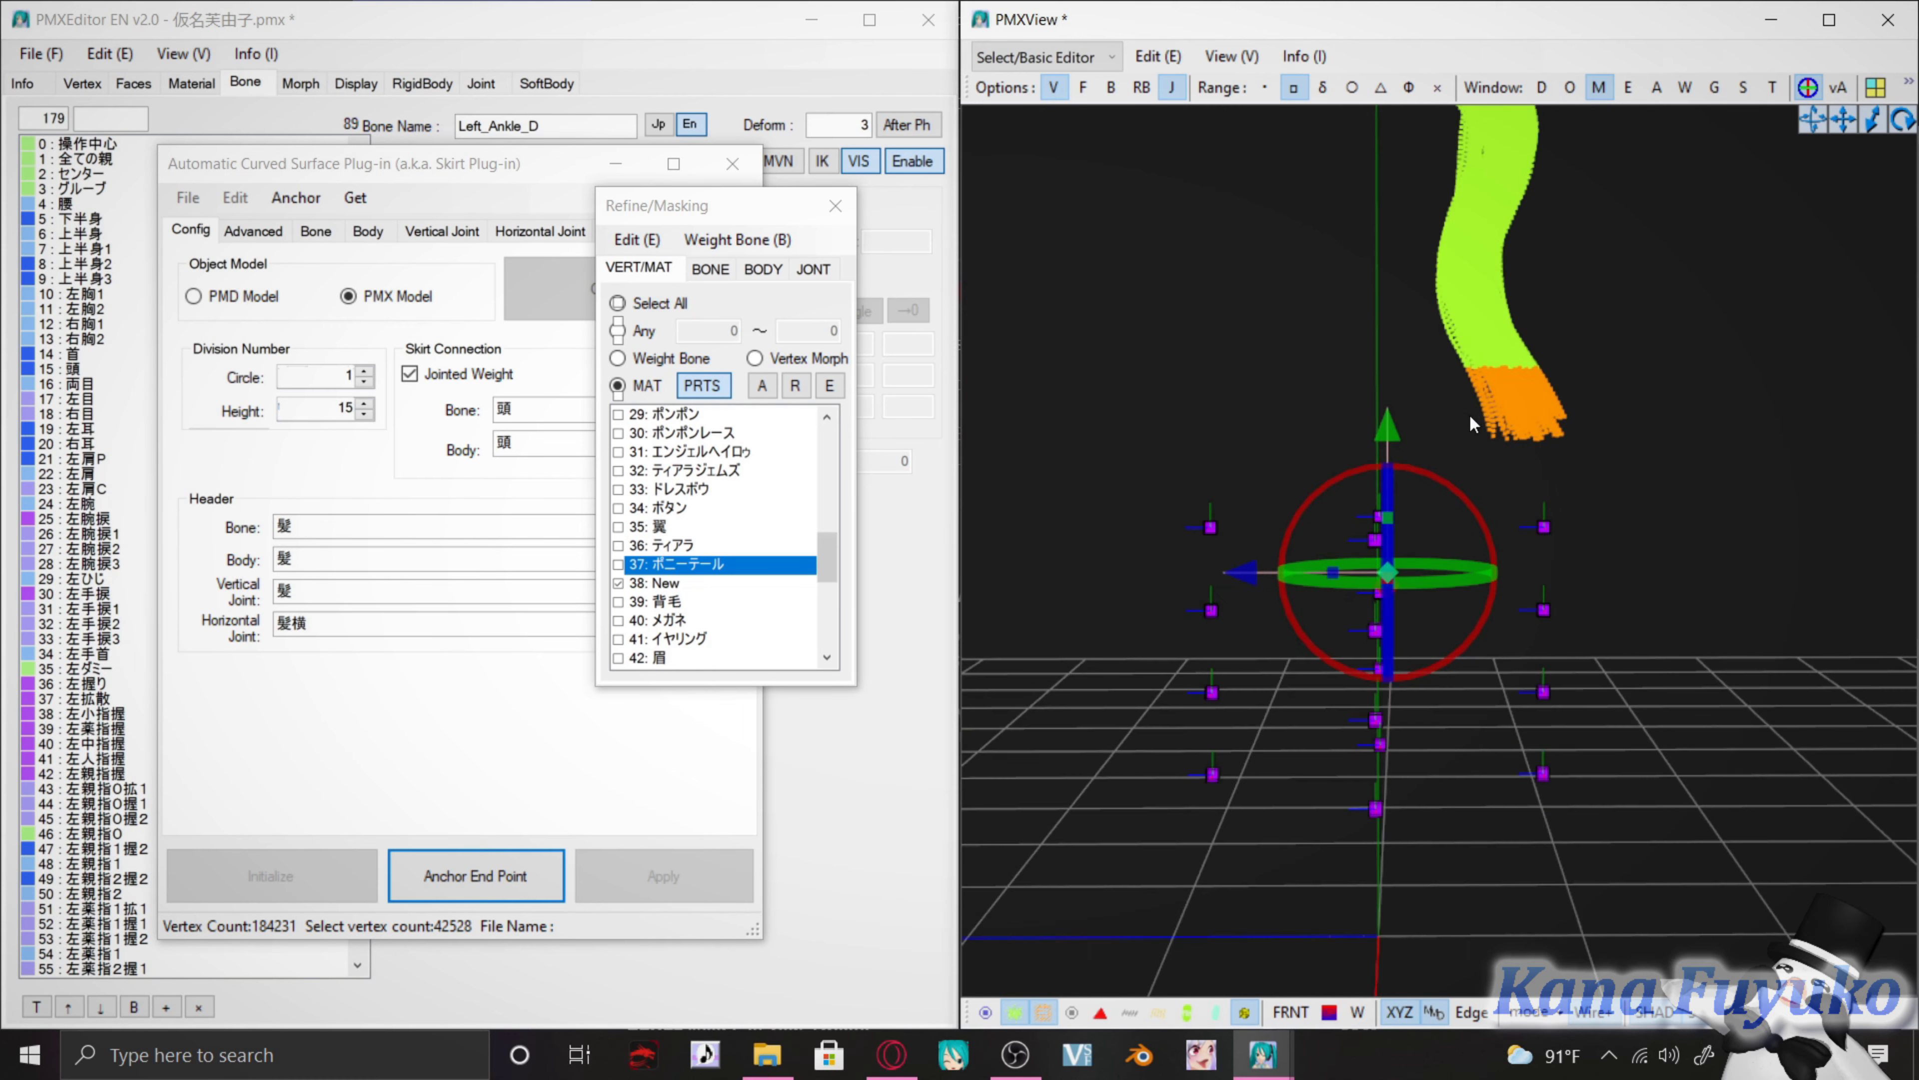
pyautogui.click(1054, 88)
# Scale the selected anchor joints inward along the X and Z axes until they form a single vertical column
pyautogui.moveTo(1333, 585); pyautogui.dragTo(1565, 492, button='right')
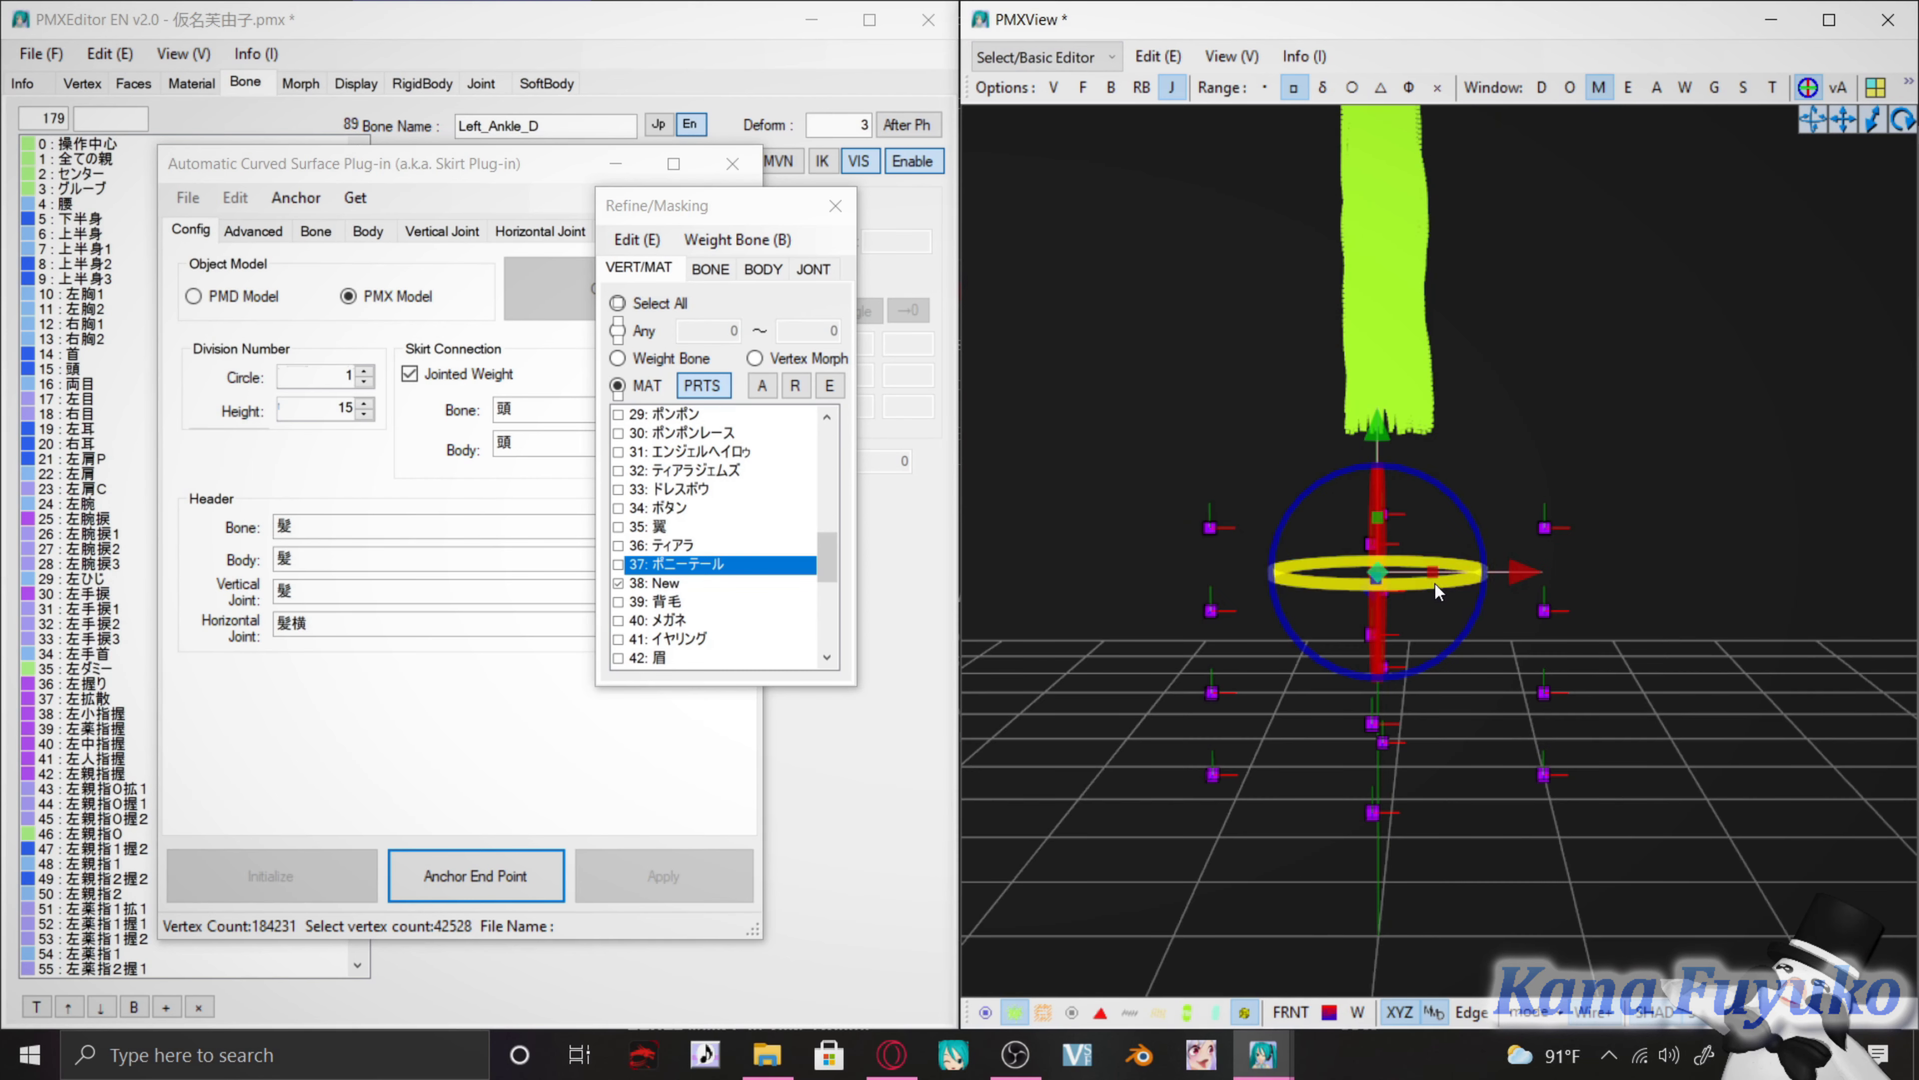
pyautogui.moveTo(1431, 573); pyautogui.dragTo(1424, 575)
pyautogui.moveTo(1425, 574); pyautogui.dragTo(1402, 611, button='right')
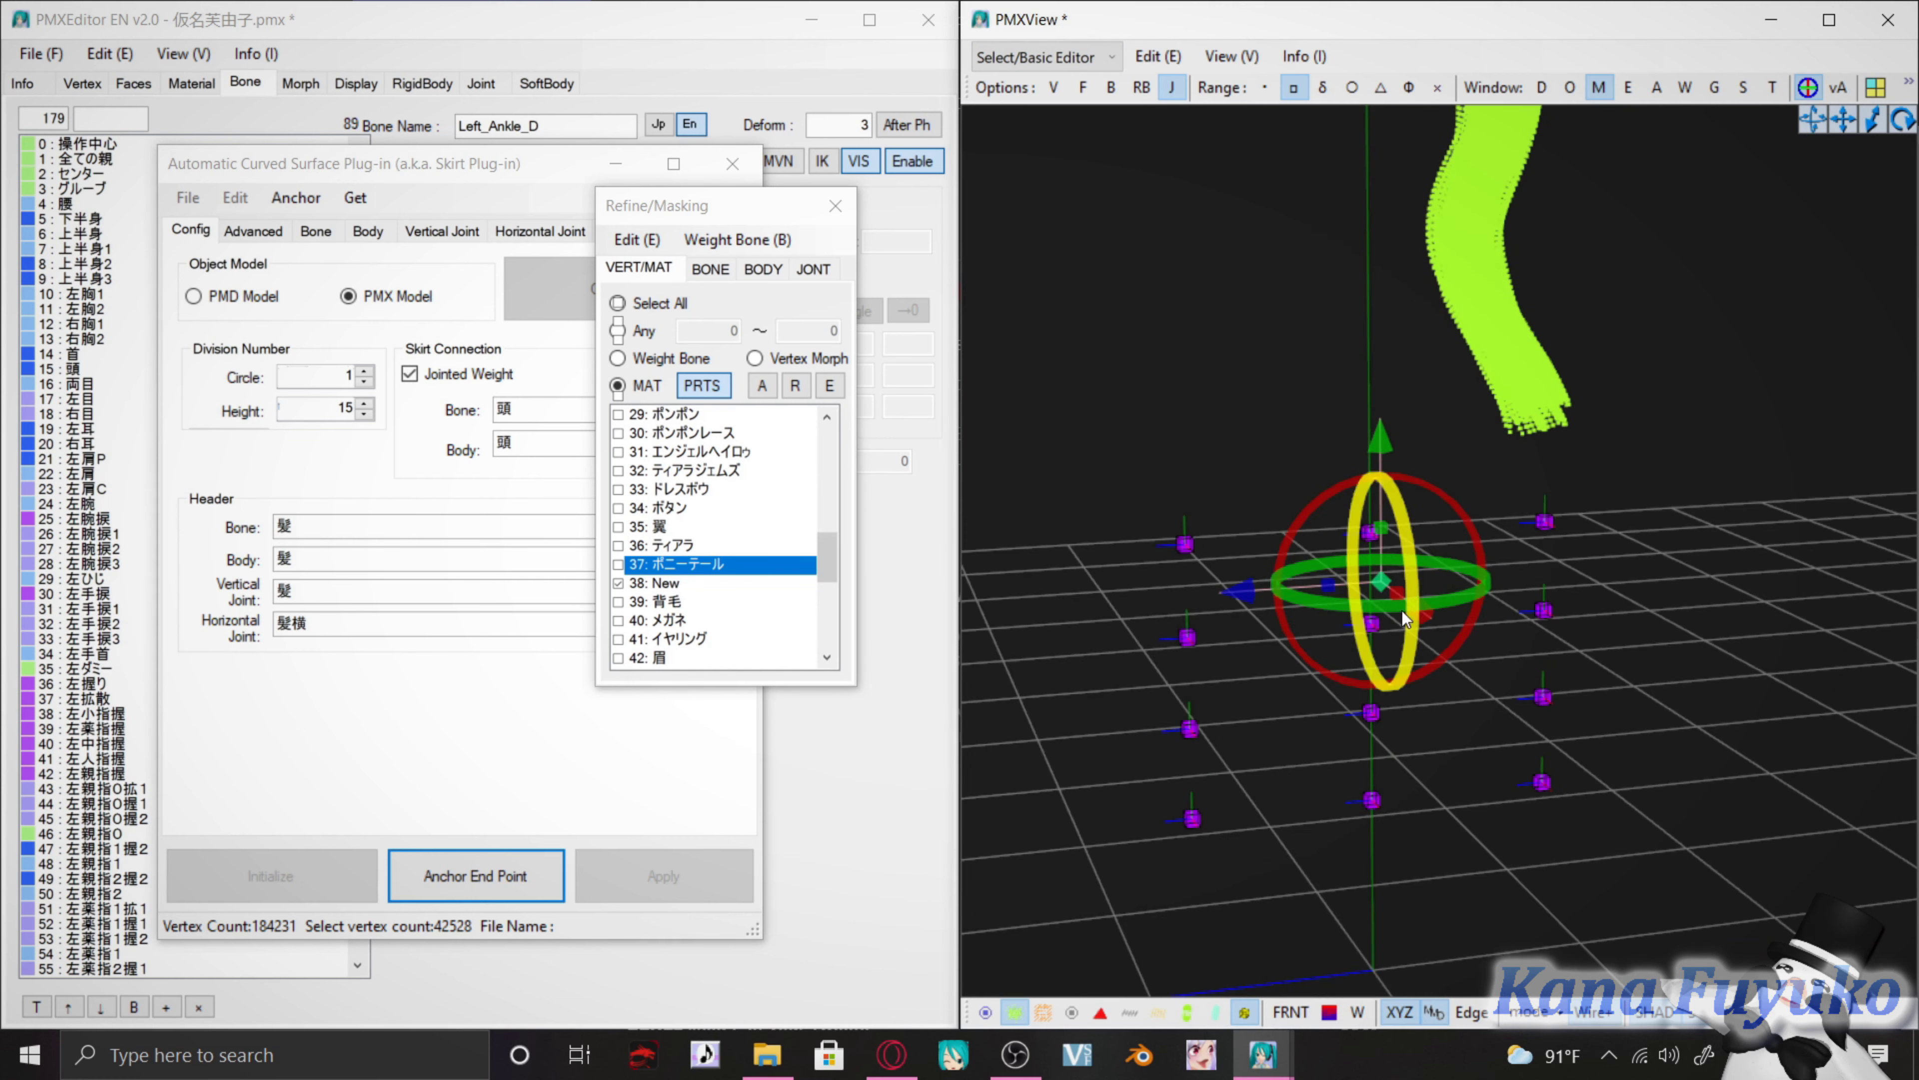
pyautogui.moveTo(1329, 587); pyautogui.dragTo(1361, 601)
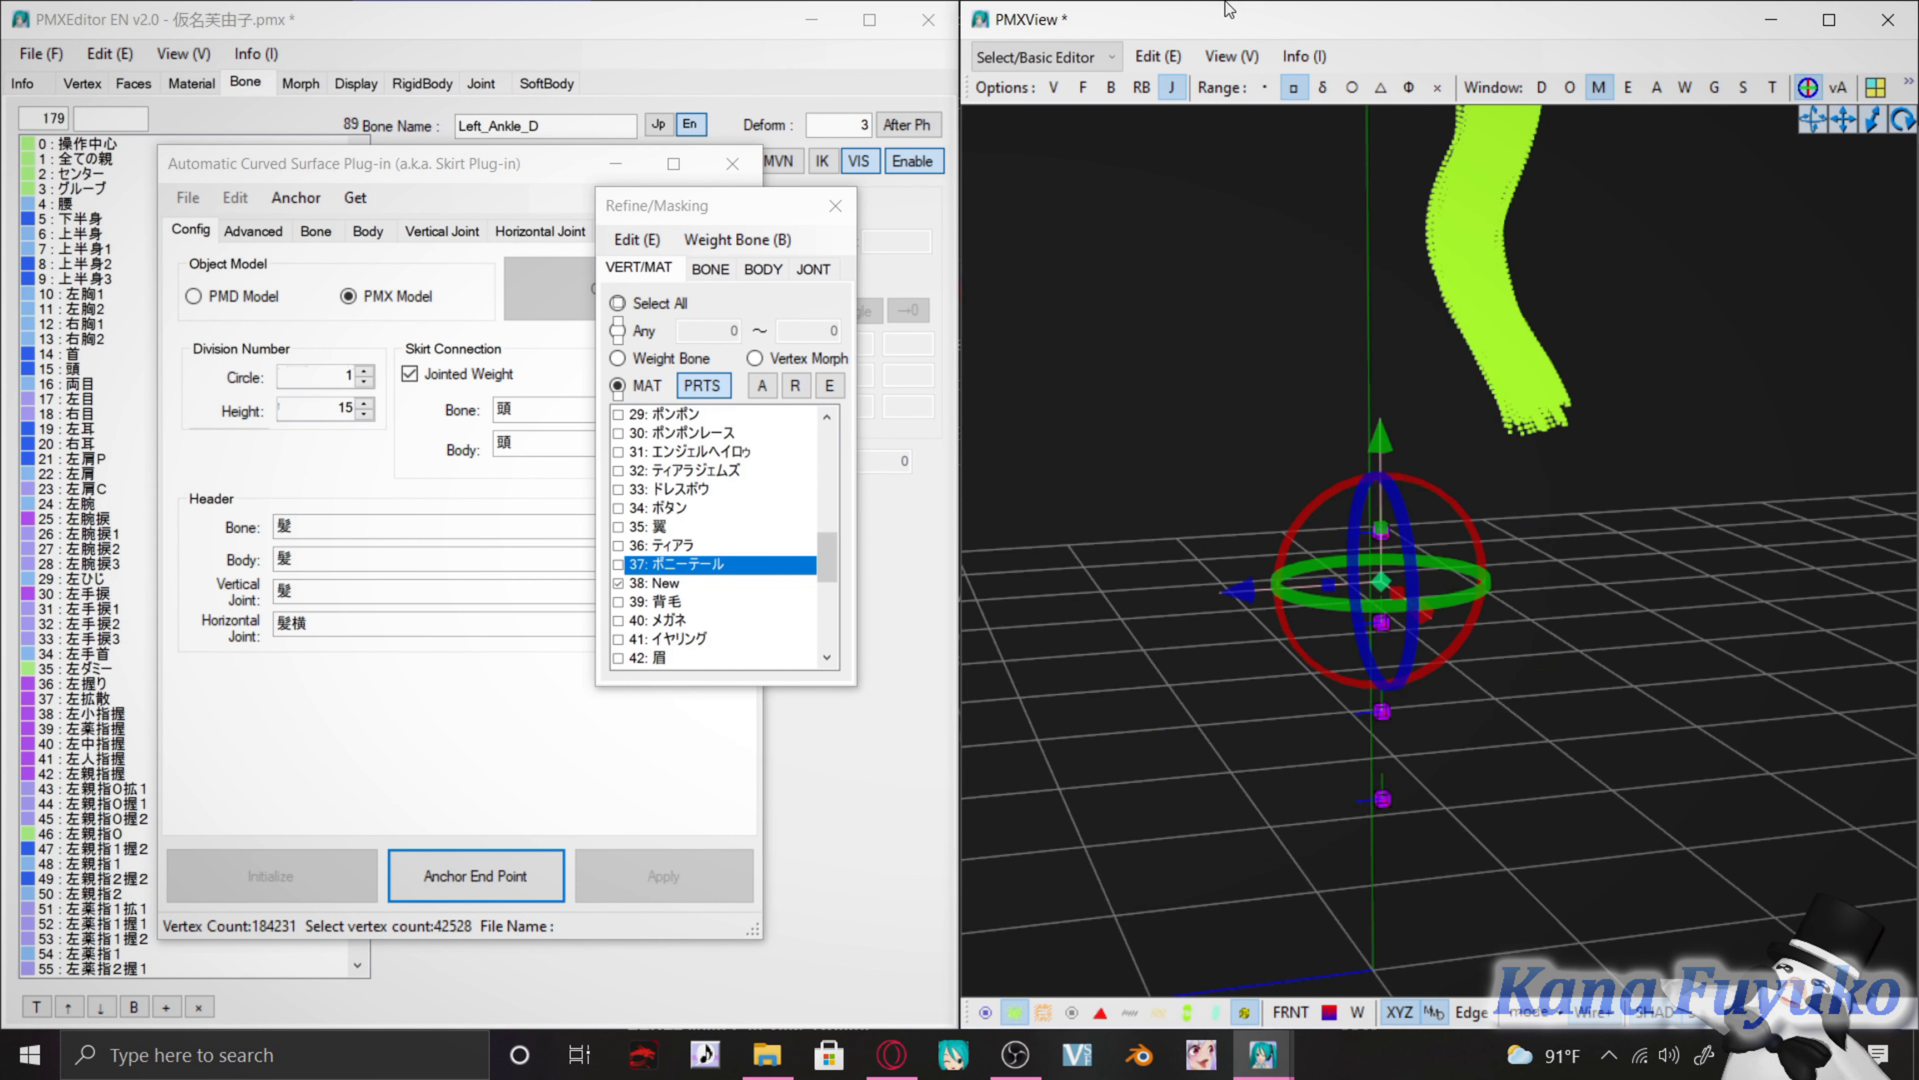
# Turn on Multi View Mode and move the column of anchor joints up onto the ponytail in the side view
pyautogui.click(1219, 63)
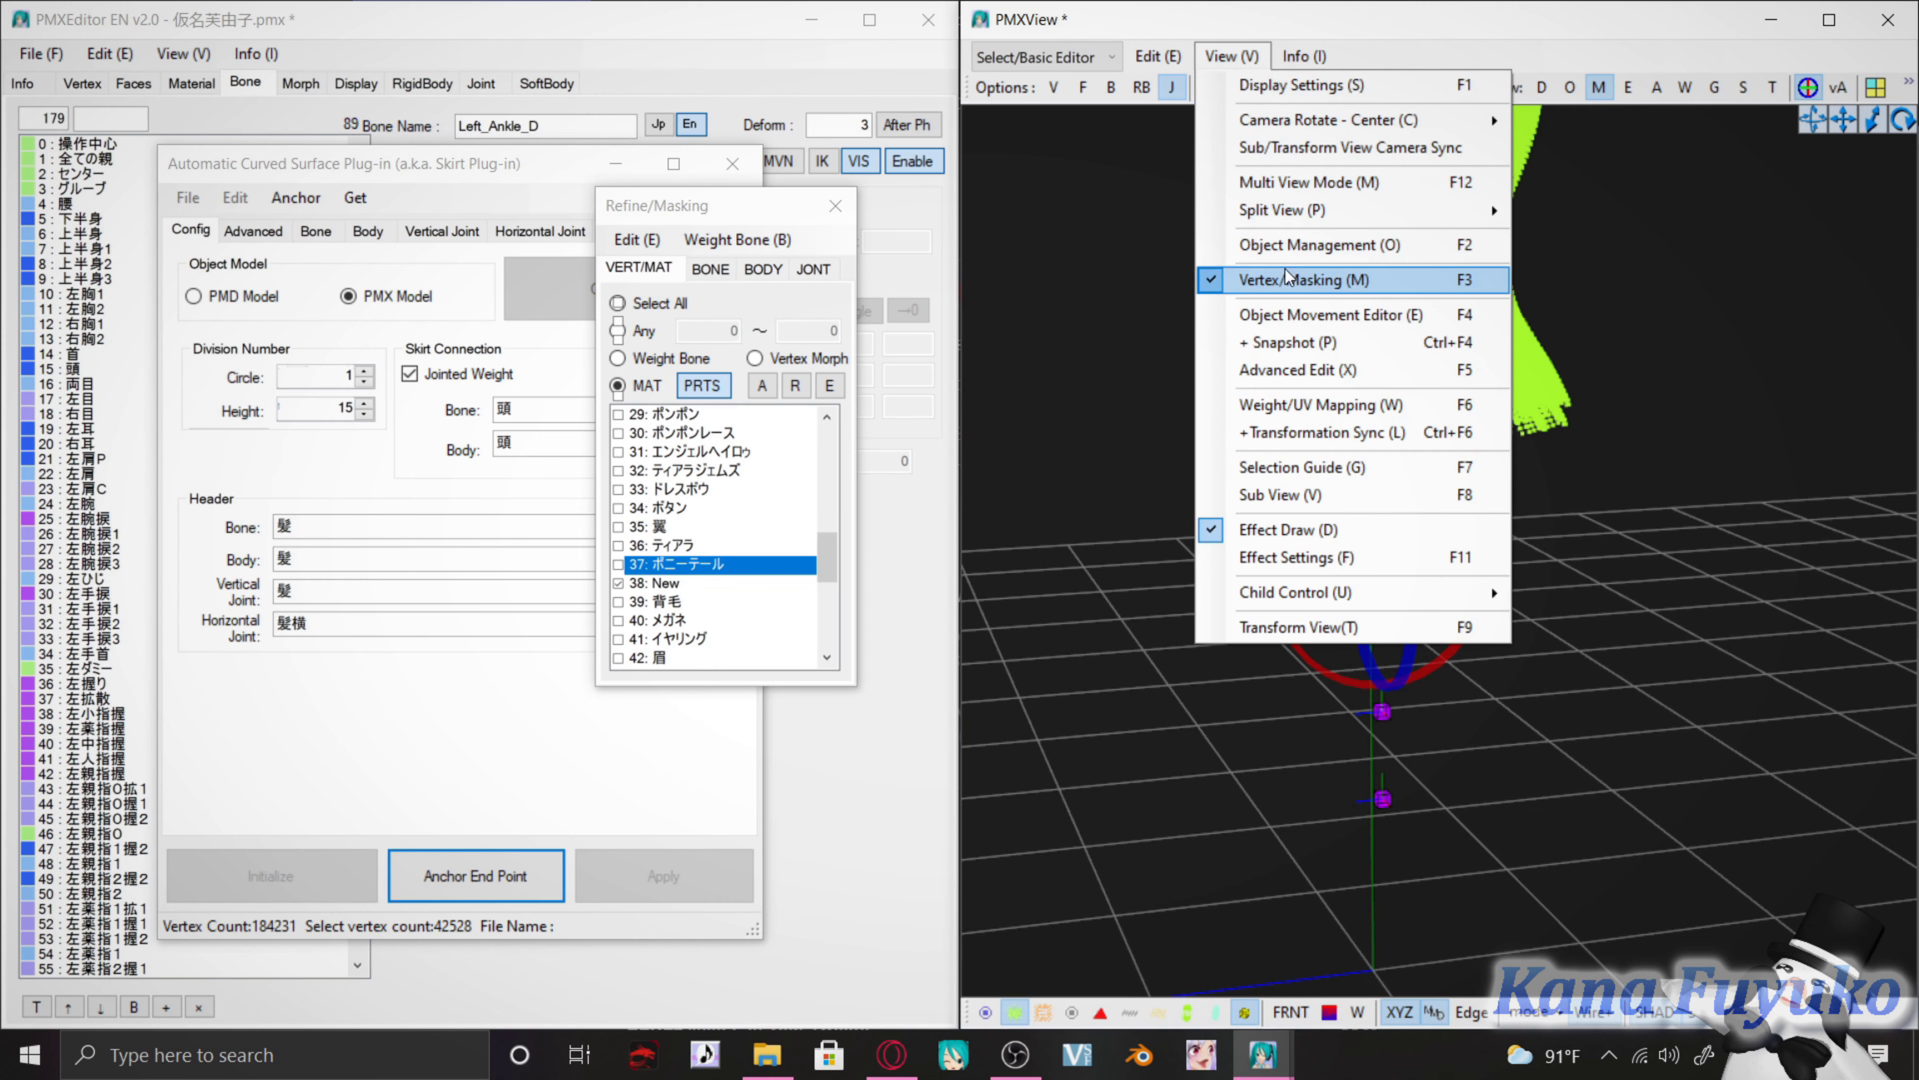
pyautogui.click(1295, 184)
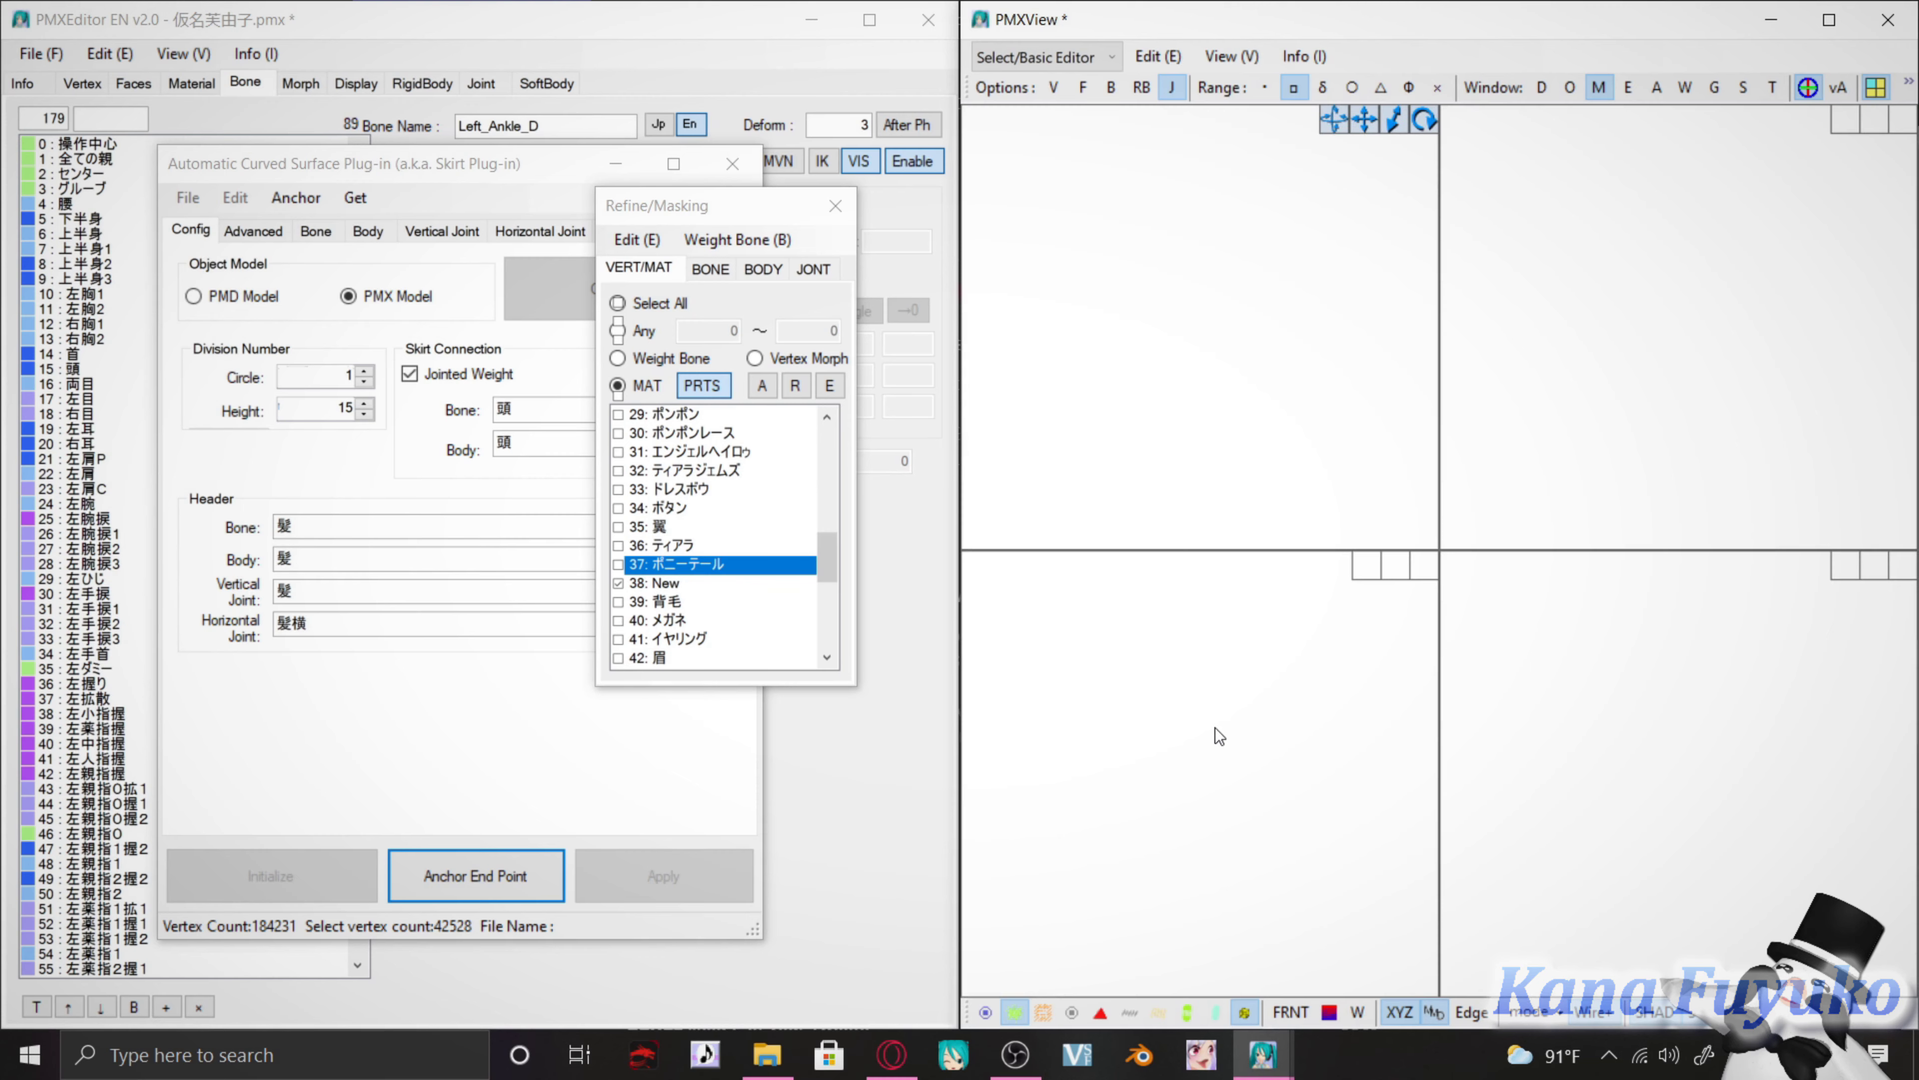
pyautogui.scroll(1, 1202, 787)
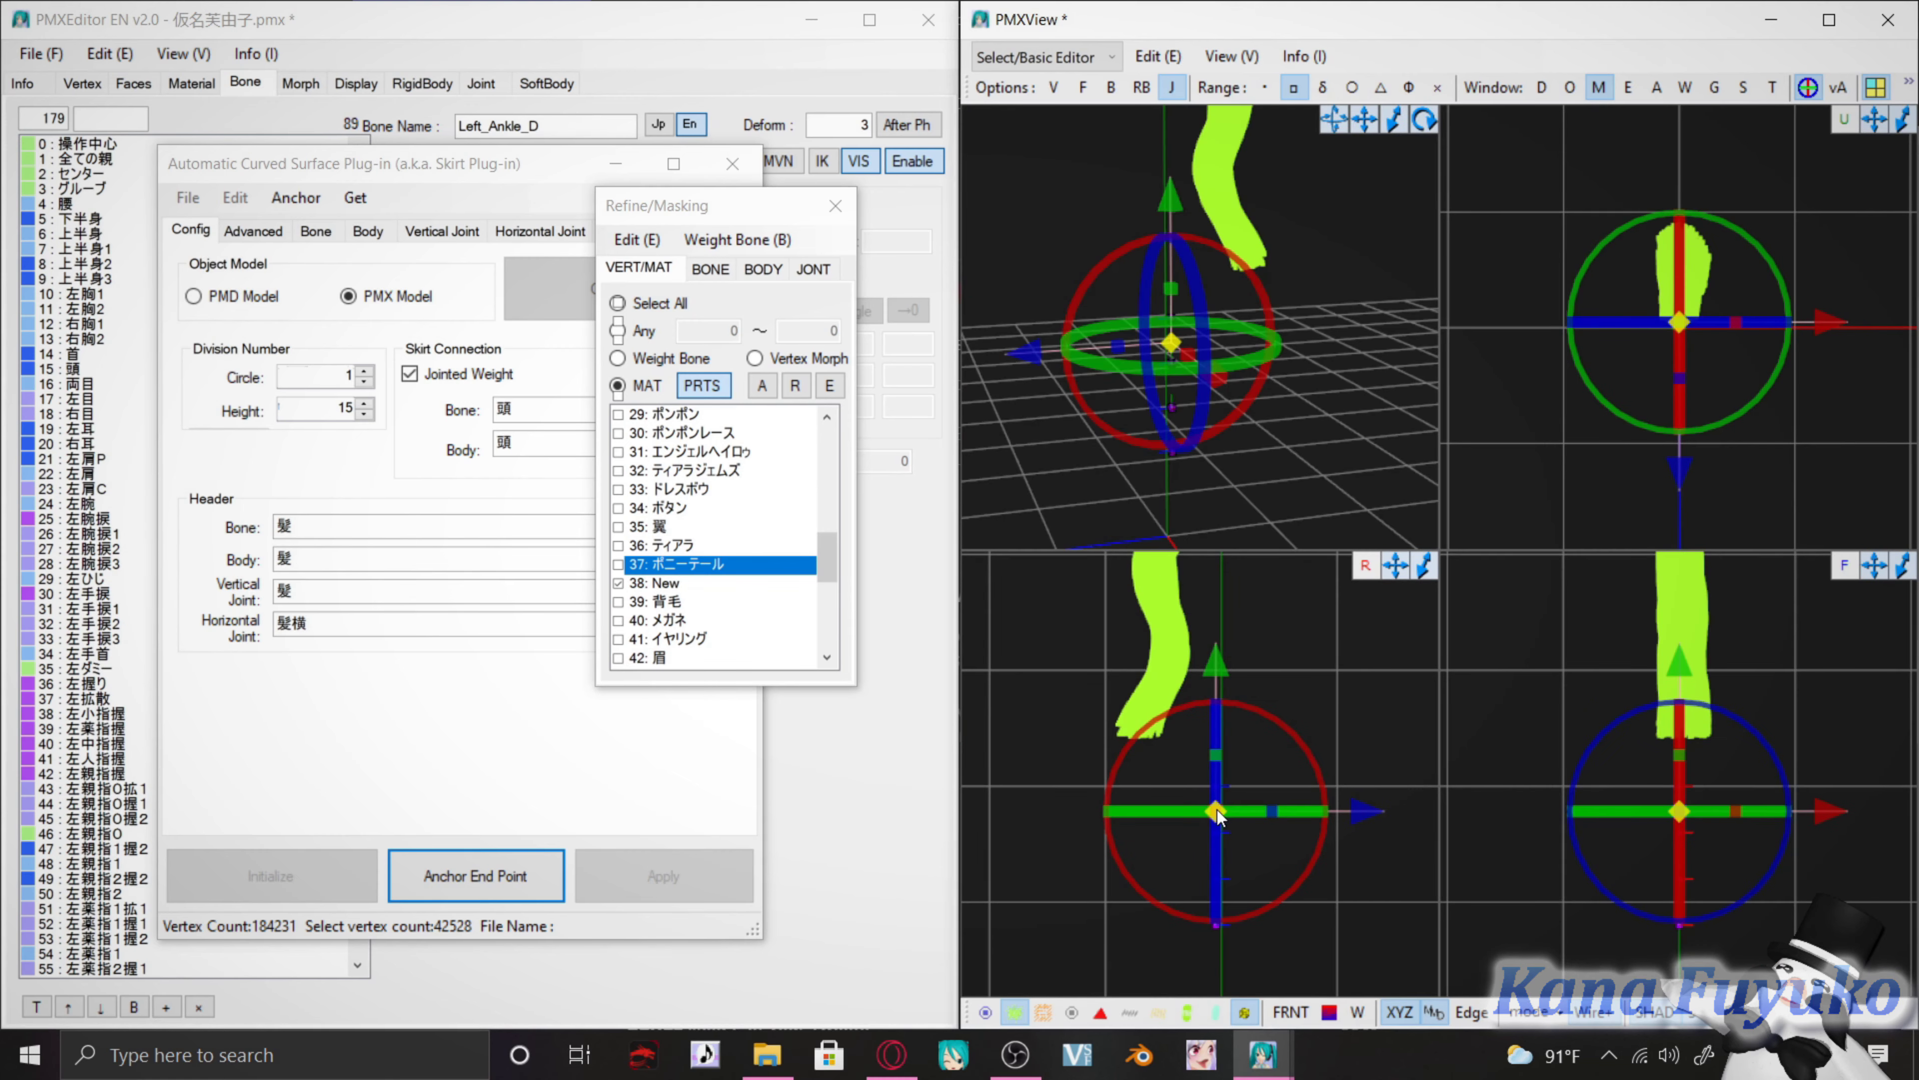
pyautogui.moveTo(1215, 810); pyautogui.dragTo(1153, 627)
pyautogui.scroll(2, 1212, 848)
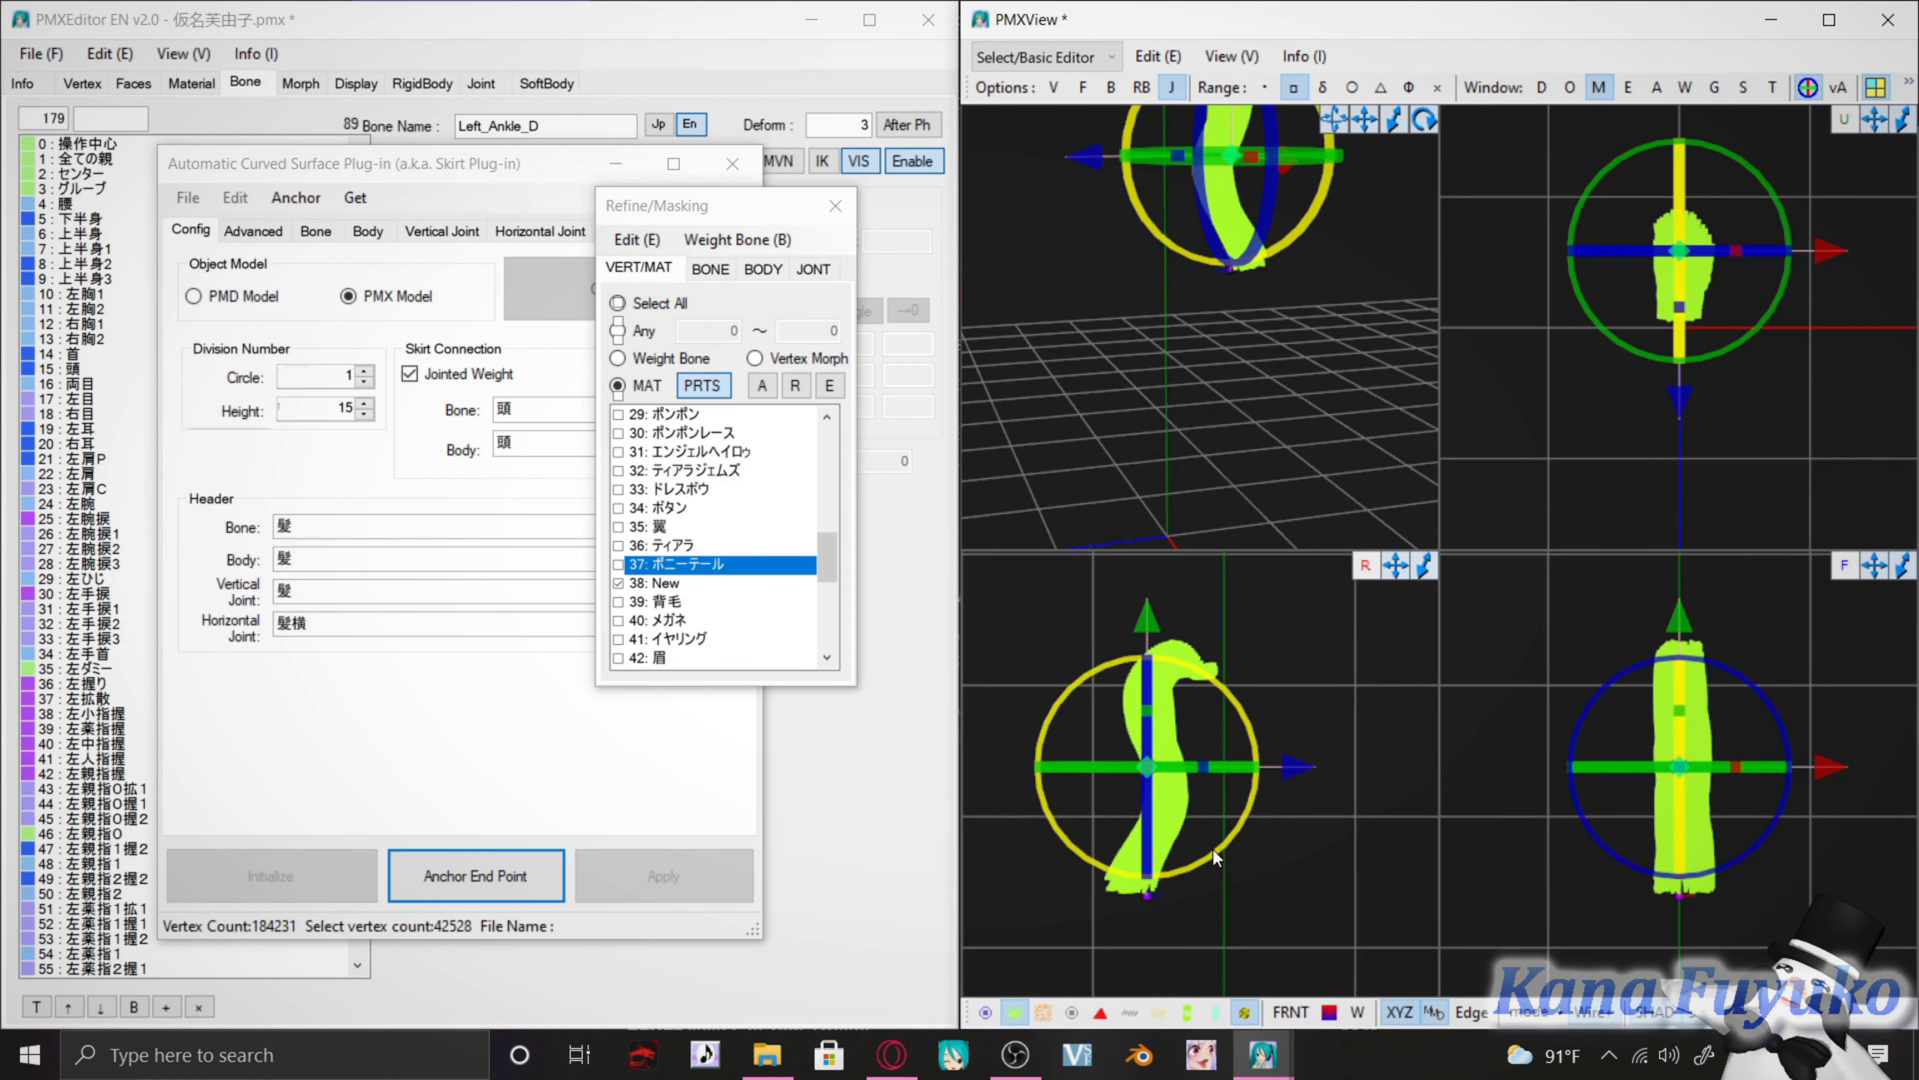
# Hide the vertex points and switch the shading so the ponytail shows its hair texture
pyautogui.click(1015, 1012)
pyautogui.scroll(4, 1323, 656)
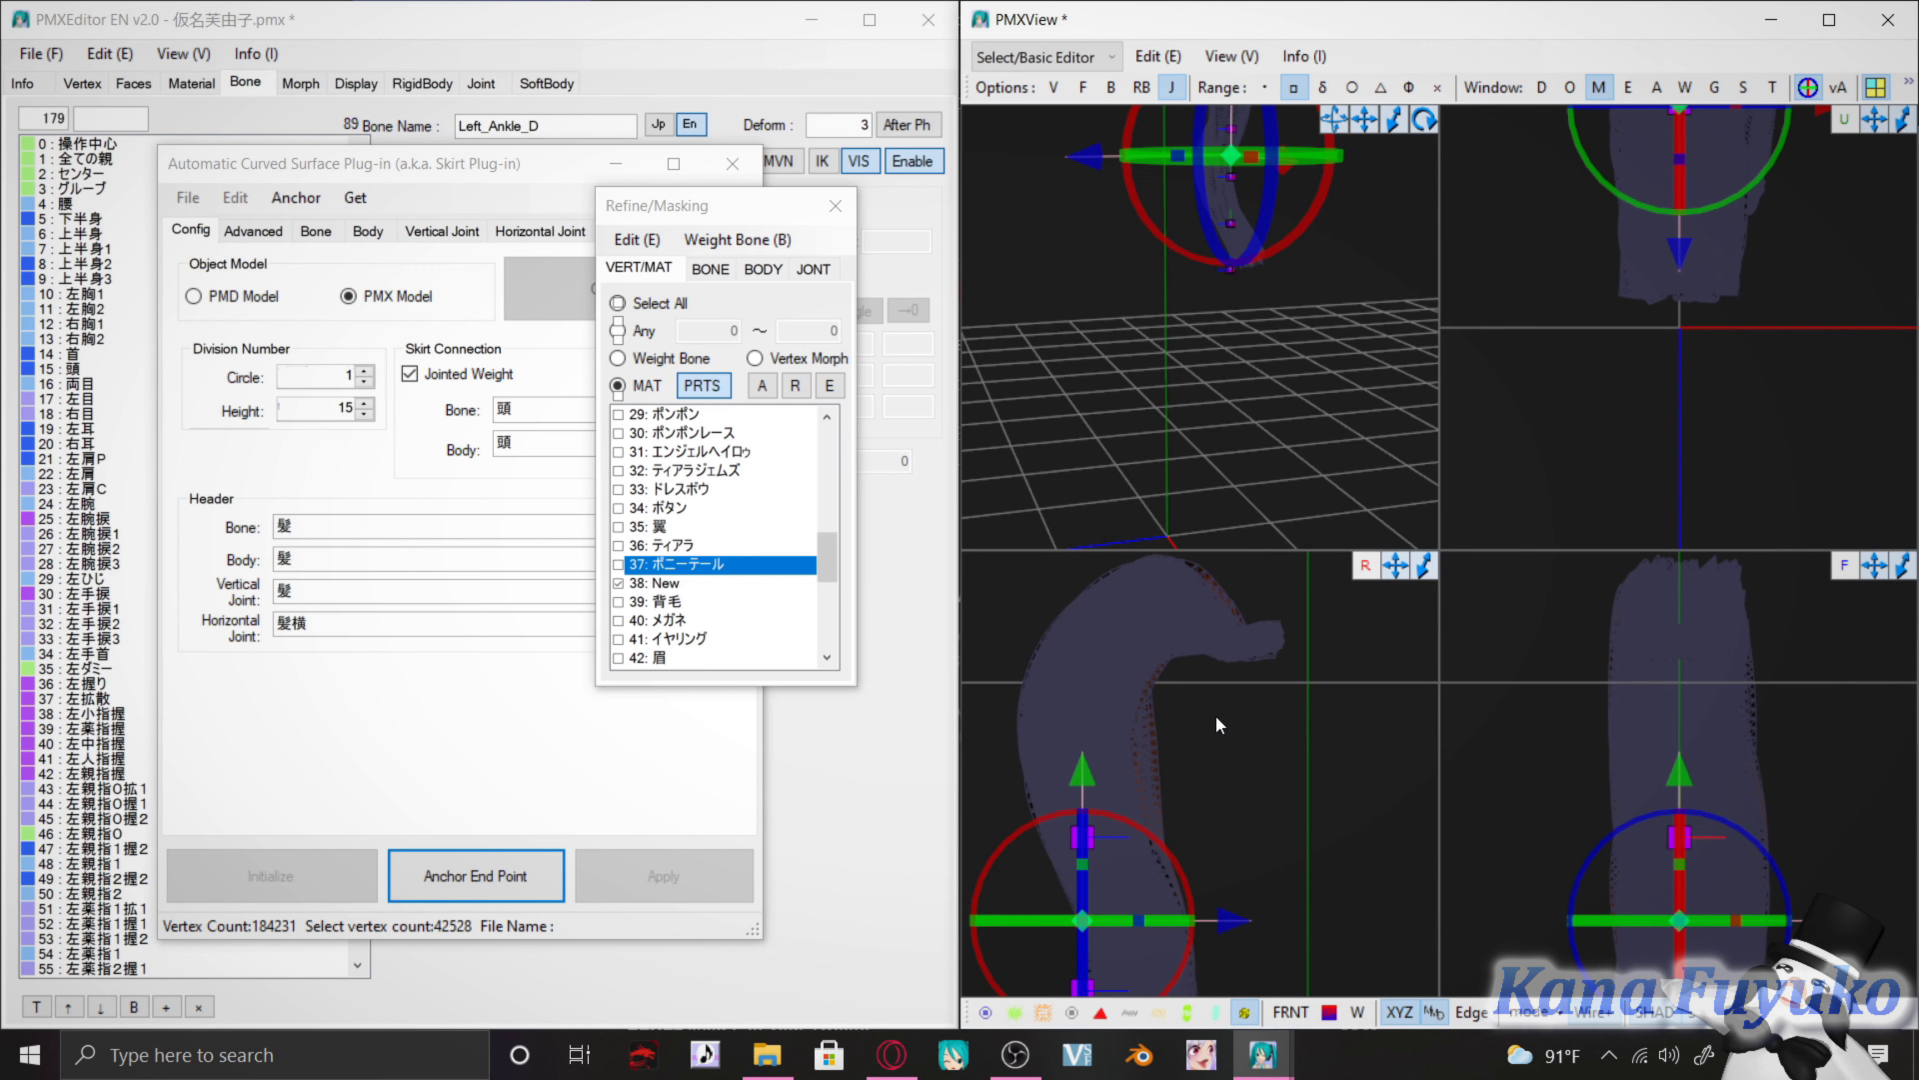
pyautogui.click(1598, 1017)
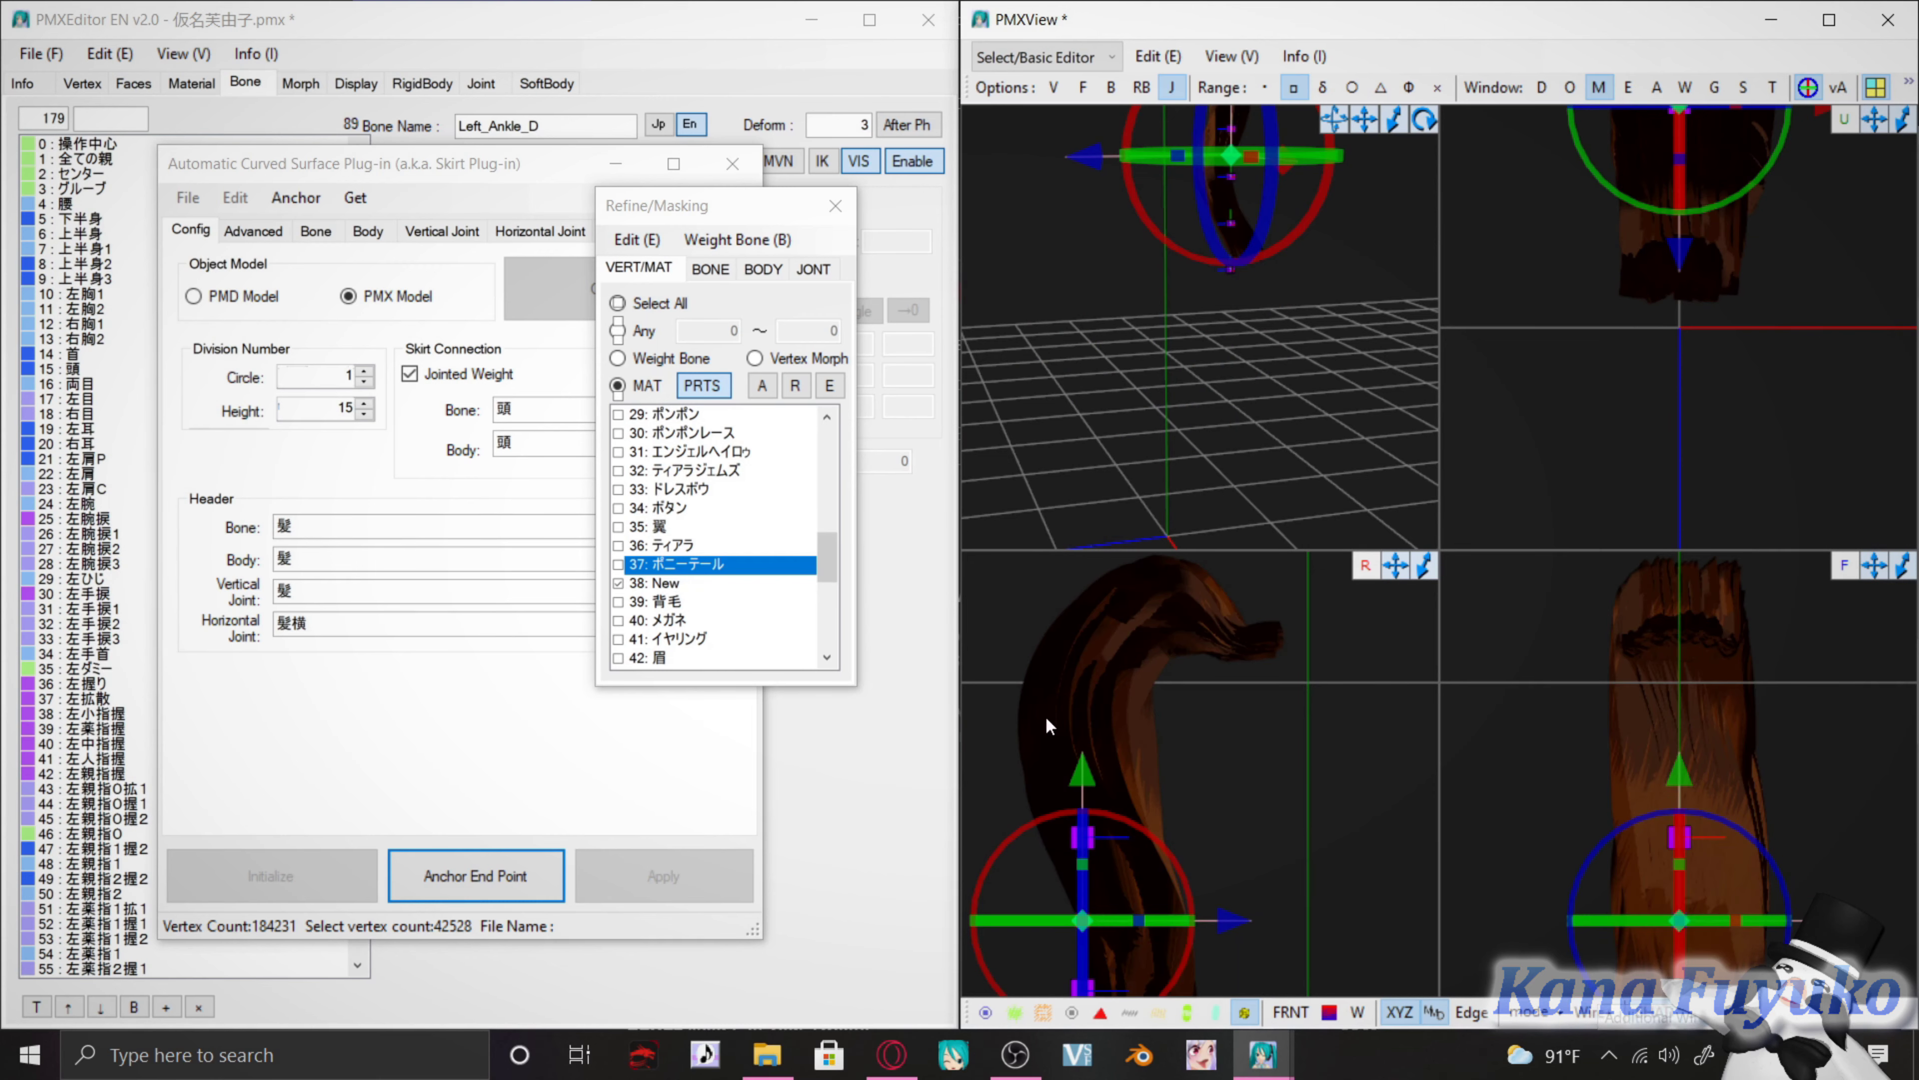
# Select the uppermost anchor joints and move them into the ponytail's upper bend in the side view
pyautogui.moveTo(1071, 723); pyautogui.dragTo(1102, 861)
pyautogui.scroll(-2, 1201, 725)
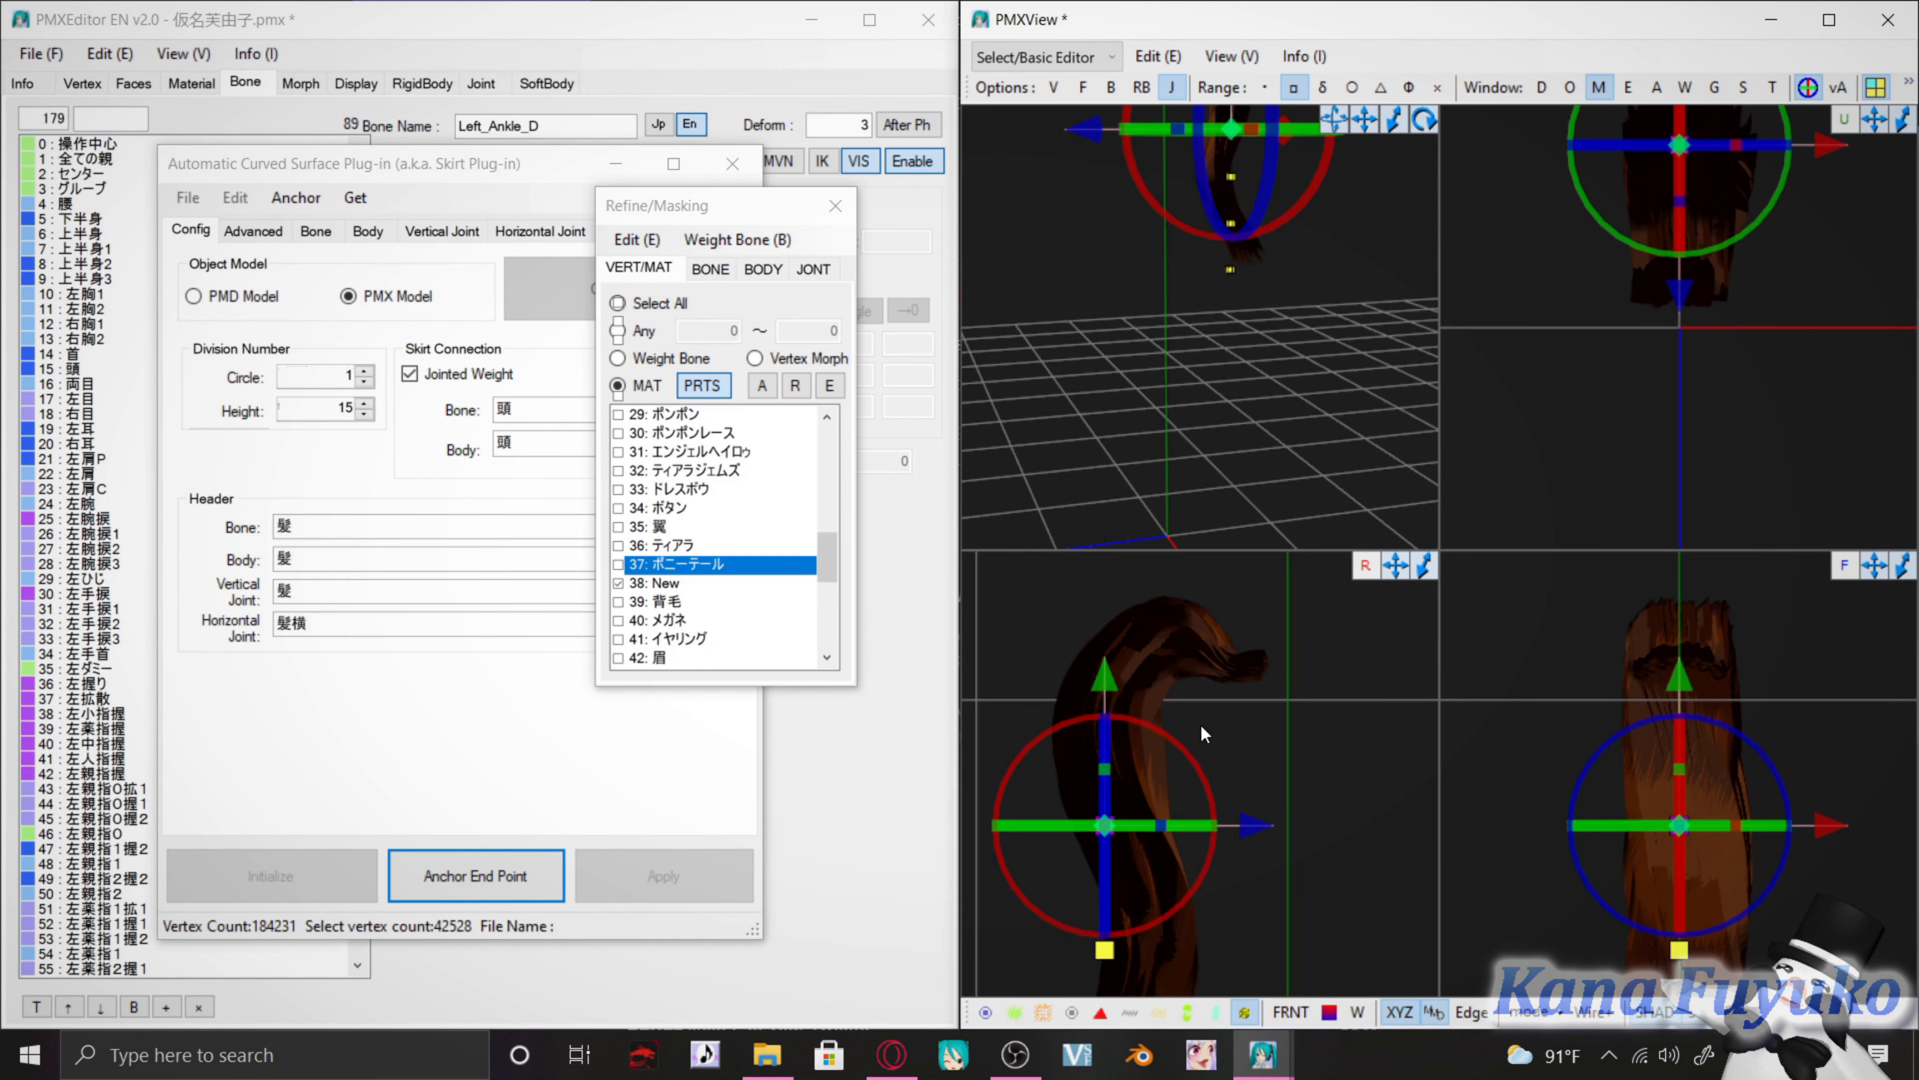
pyautogui.moveTo(1205, 733); pyautogui.dragTo(1247, 831, button='middle')
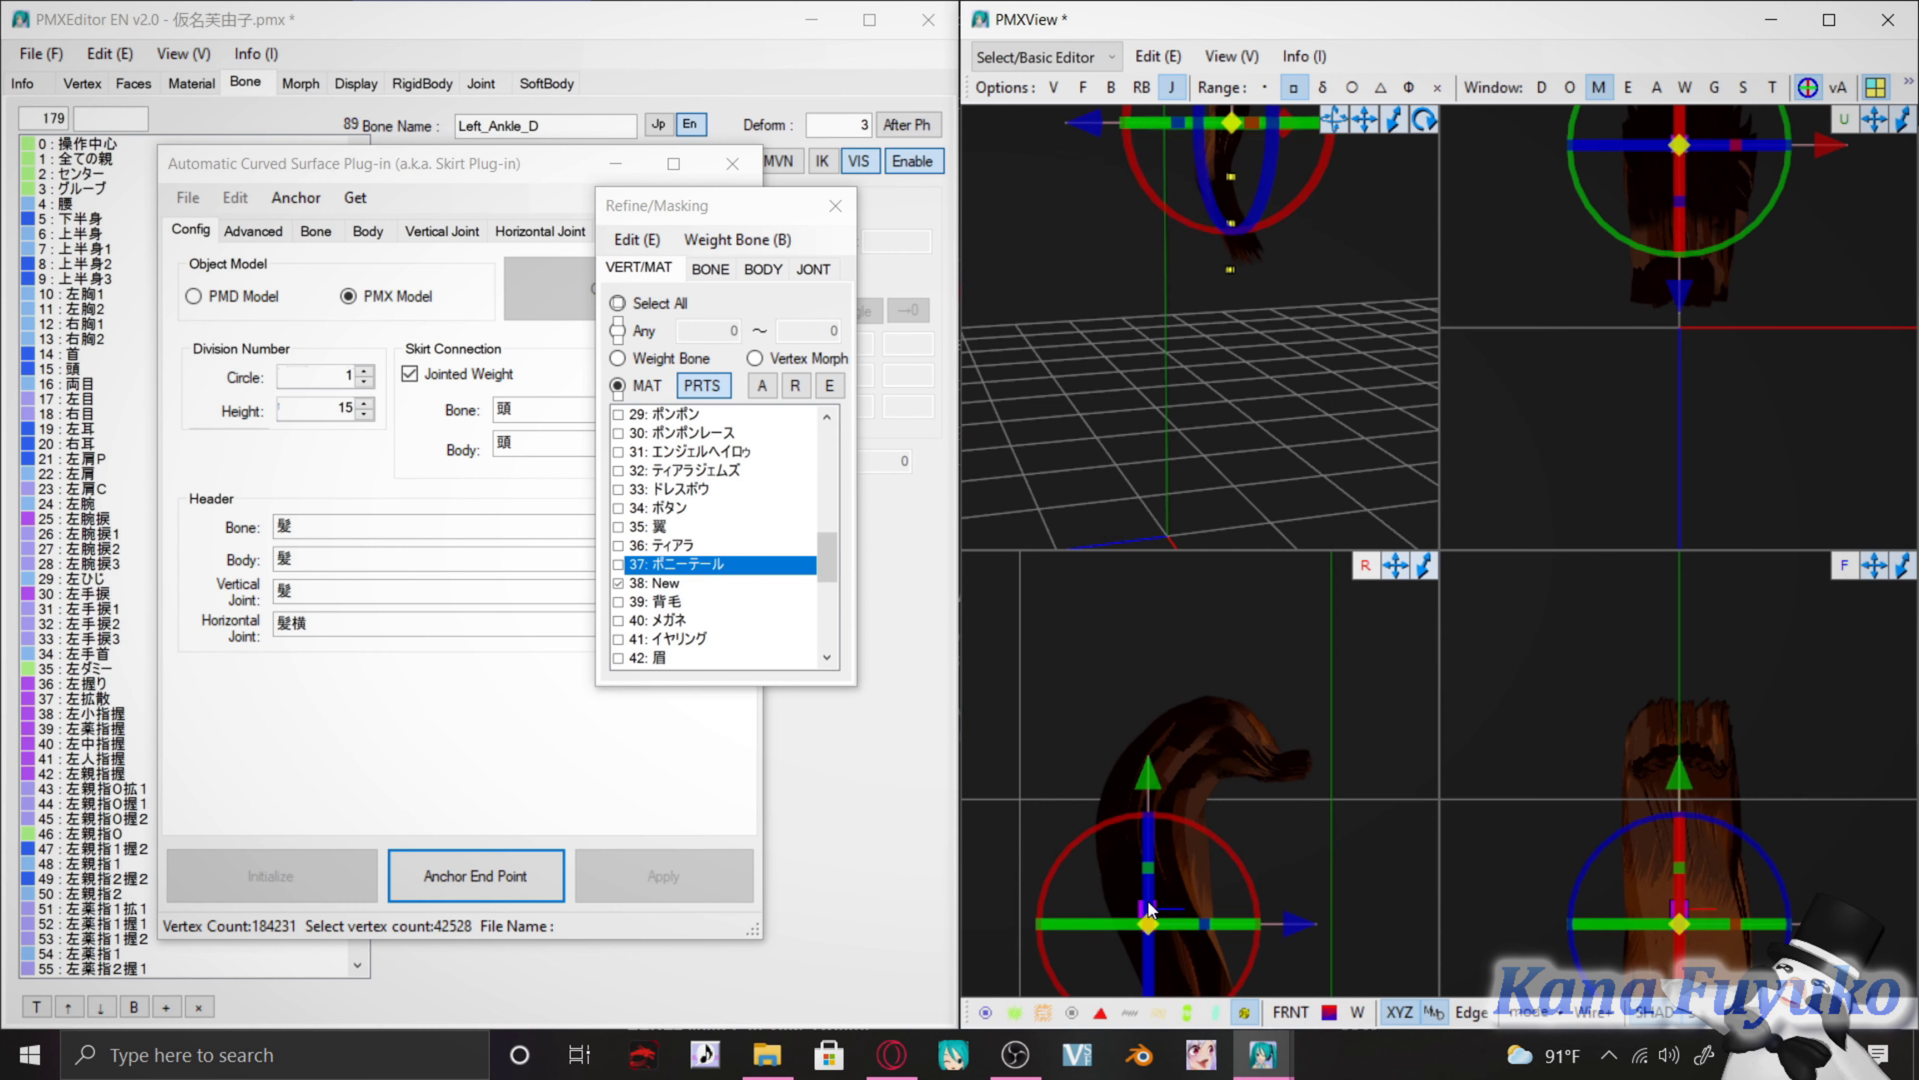
pyautogui.moveTo(1148, 907); pyautogui.dragTo(1201, 732)
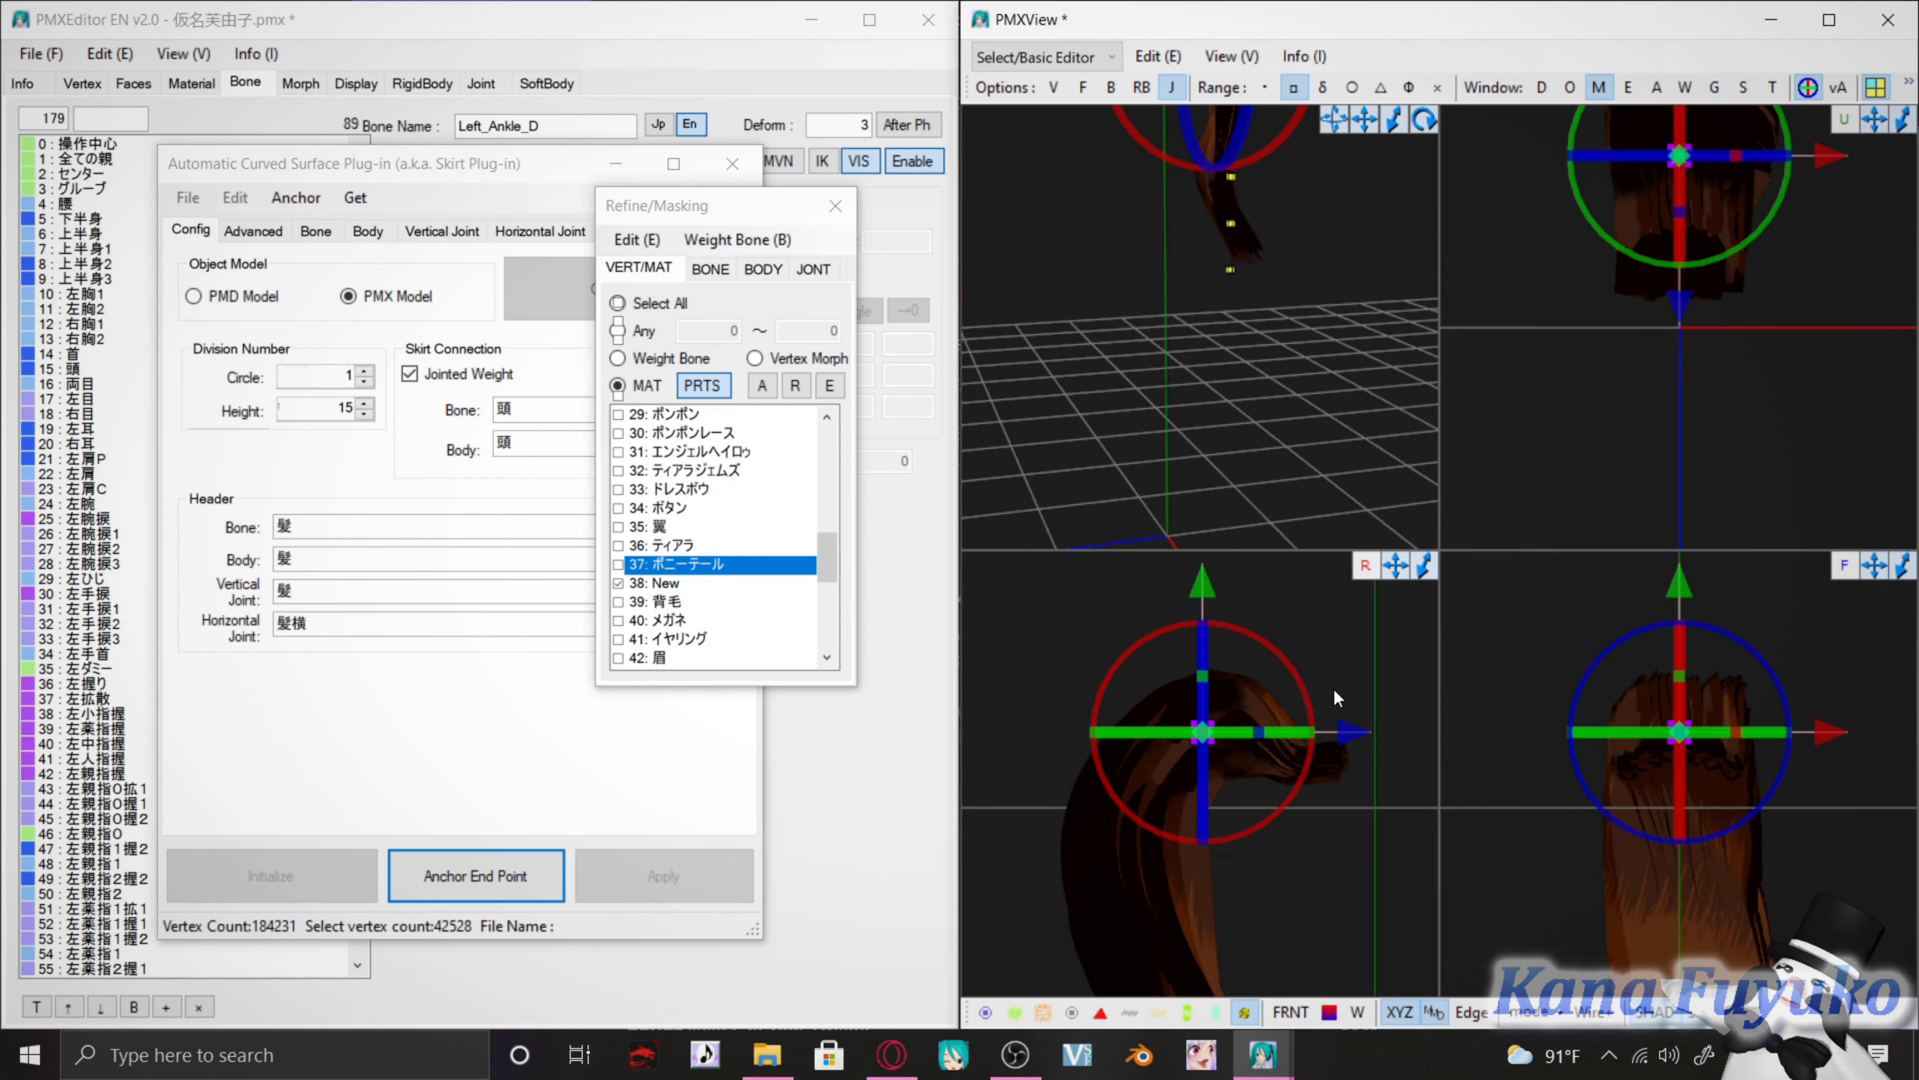
# Try rotating the uppermost anchor joints about the X axis in the side view, and clear the selection
pyautogui.scroll(2, 1320, 690)
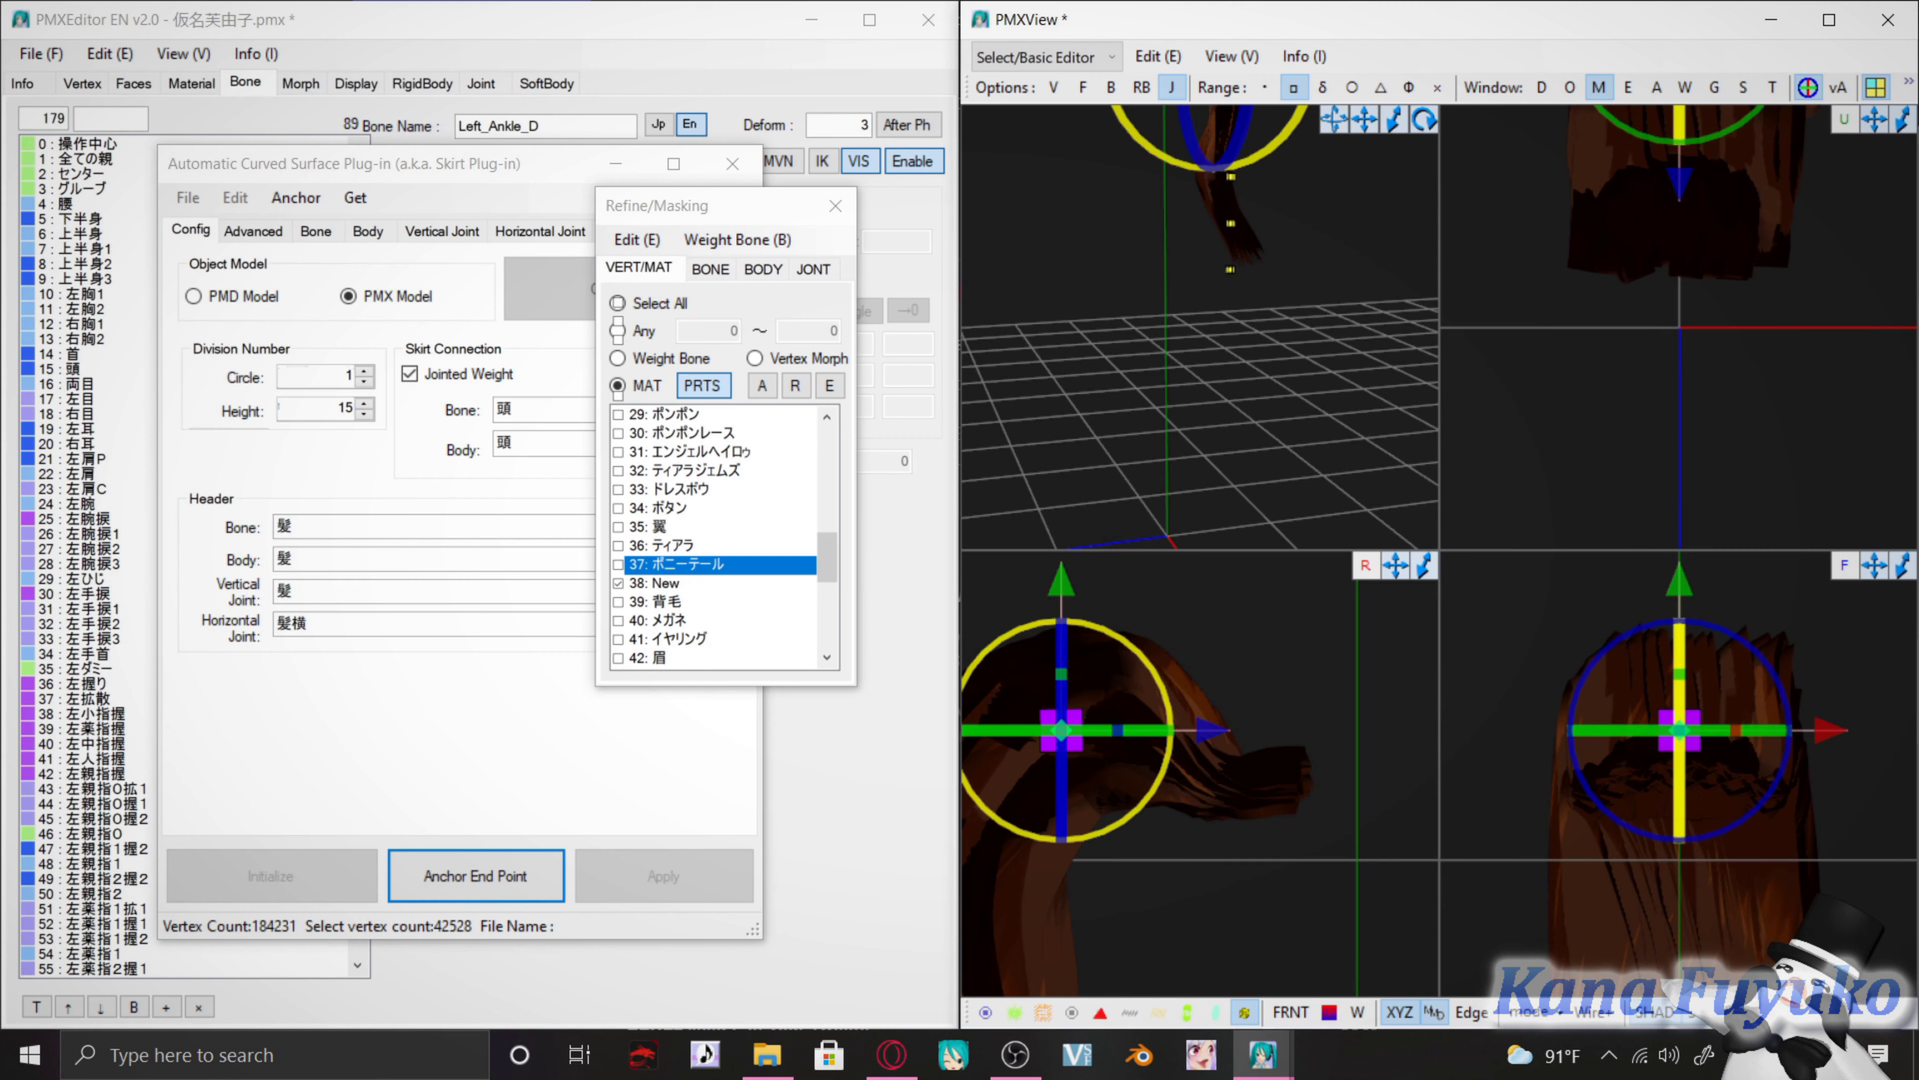
pyautogui.moveTo(1148, 664)
pyautogui.mouseDown()
pyautogui.moveTo(1171, 731)
pyautogui.moveTo(1112, 828)
pyautogui.mouseUp()
pyautogui.moveTo(1159, 677); pyautogui.dragTo(1137, 649)
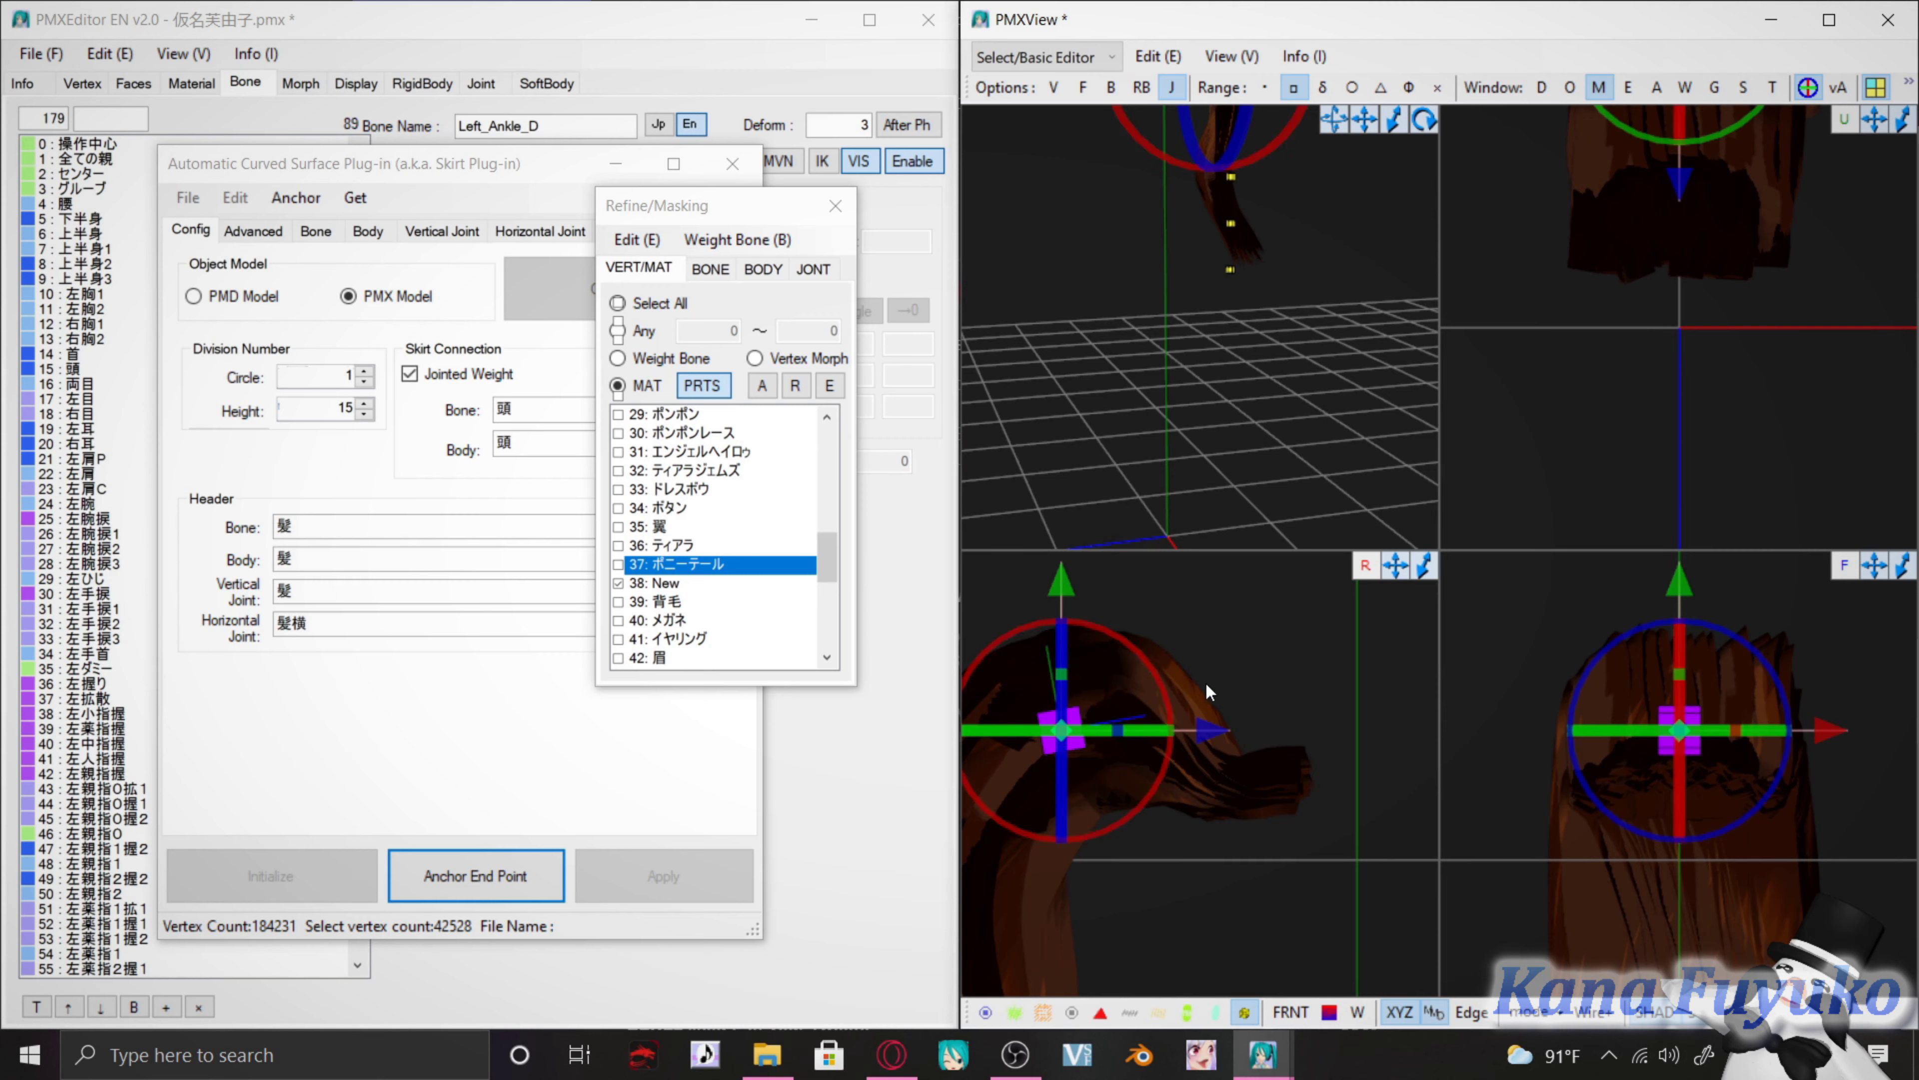
pyautogui.scroll(3, 1209, 679)
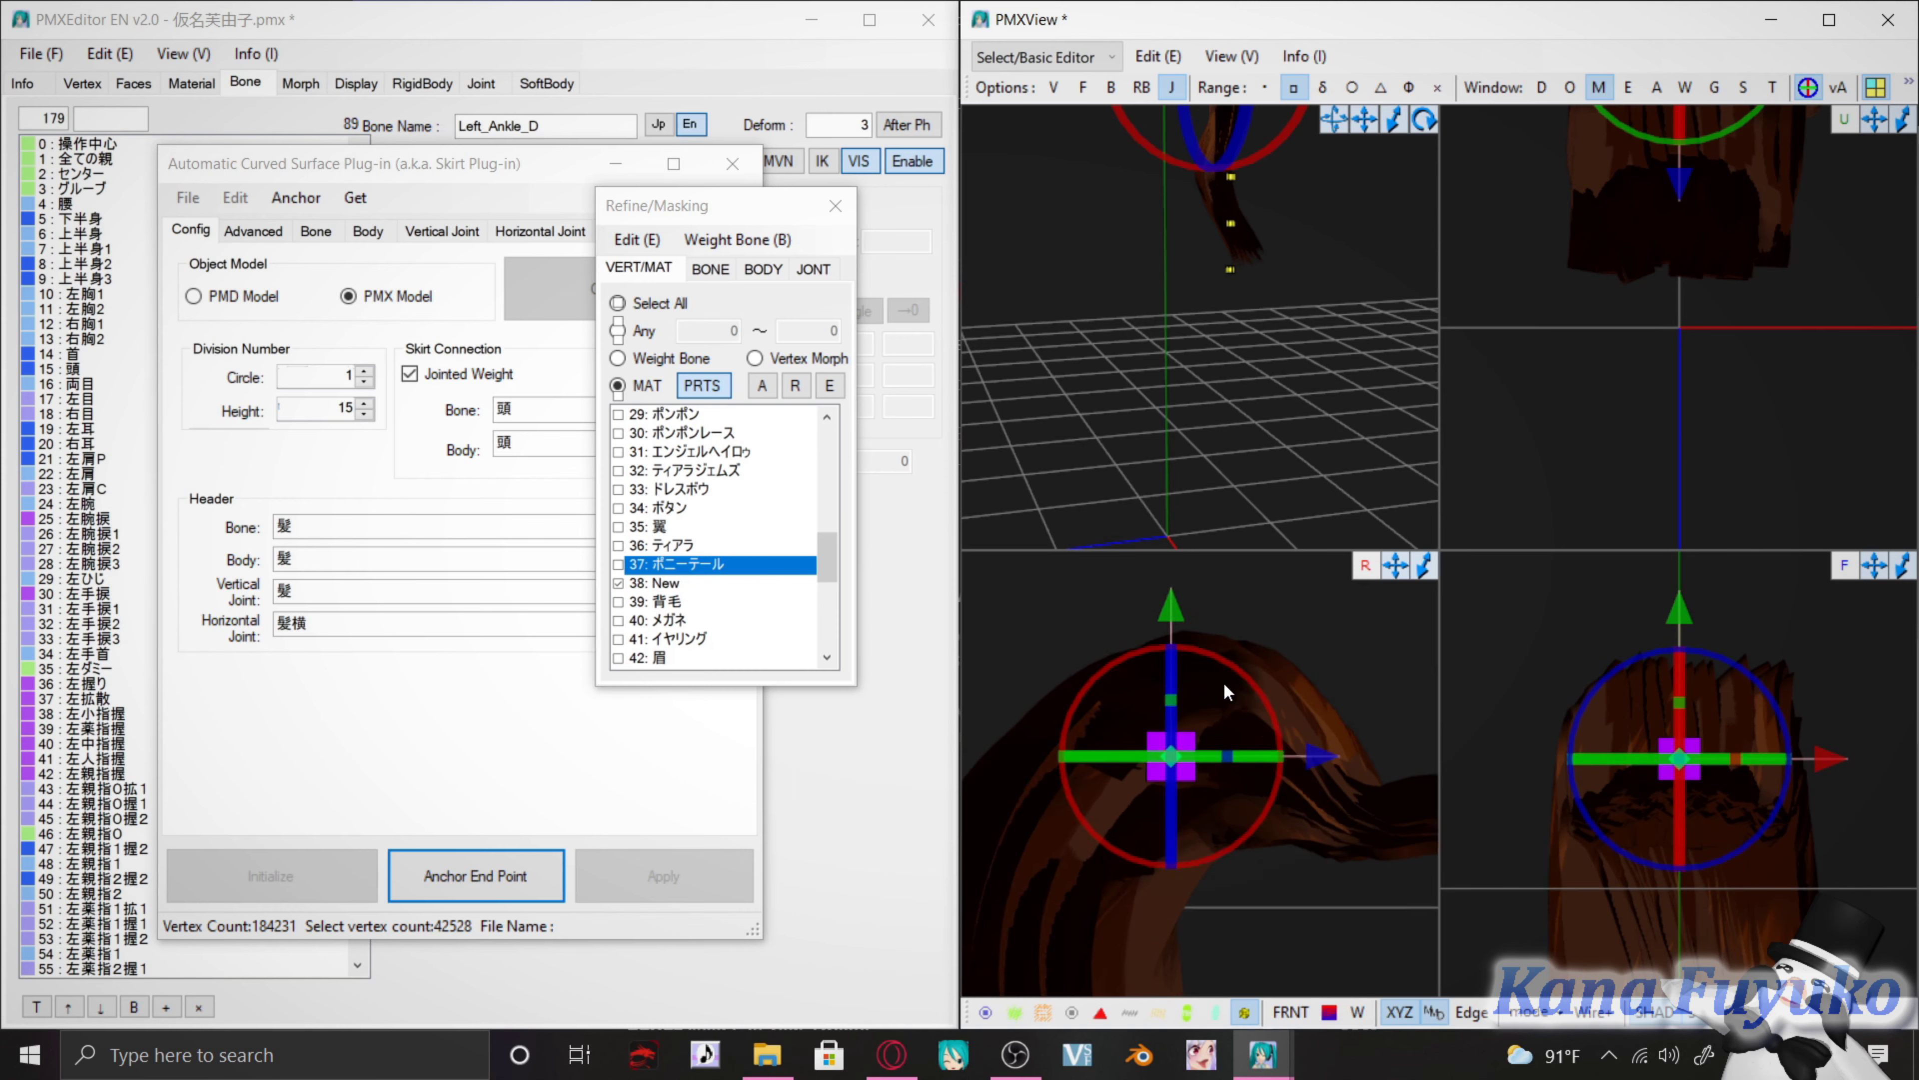
pyautogui.click(1248, 678)
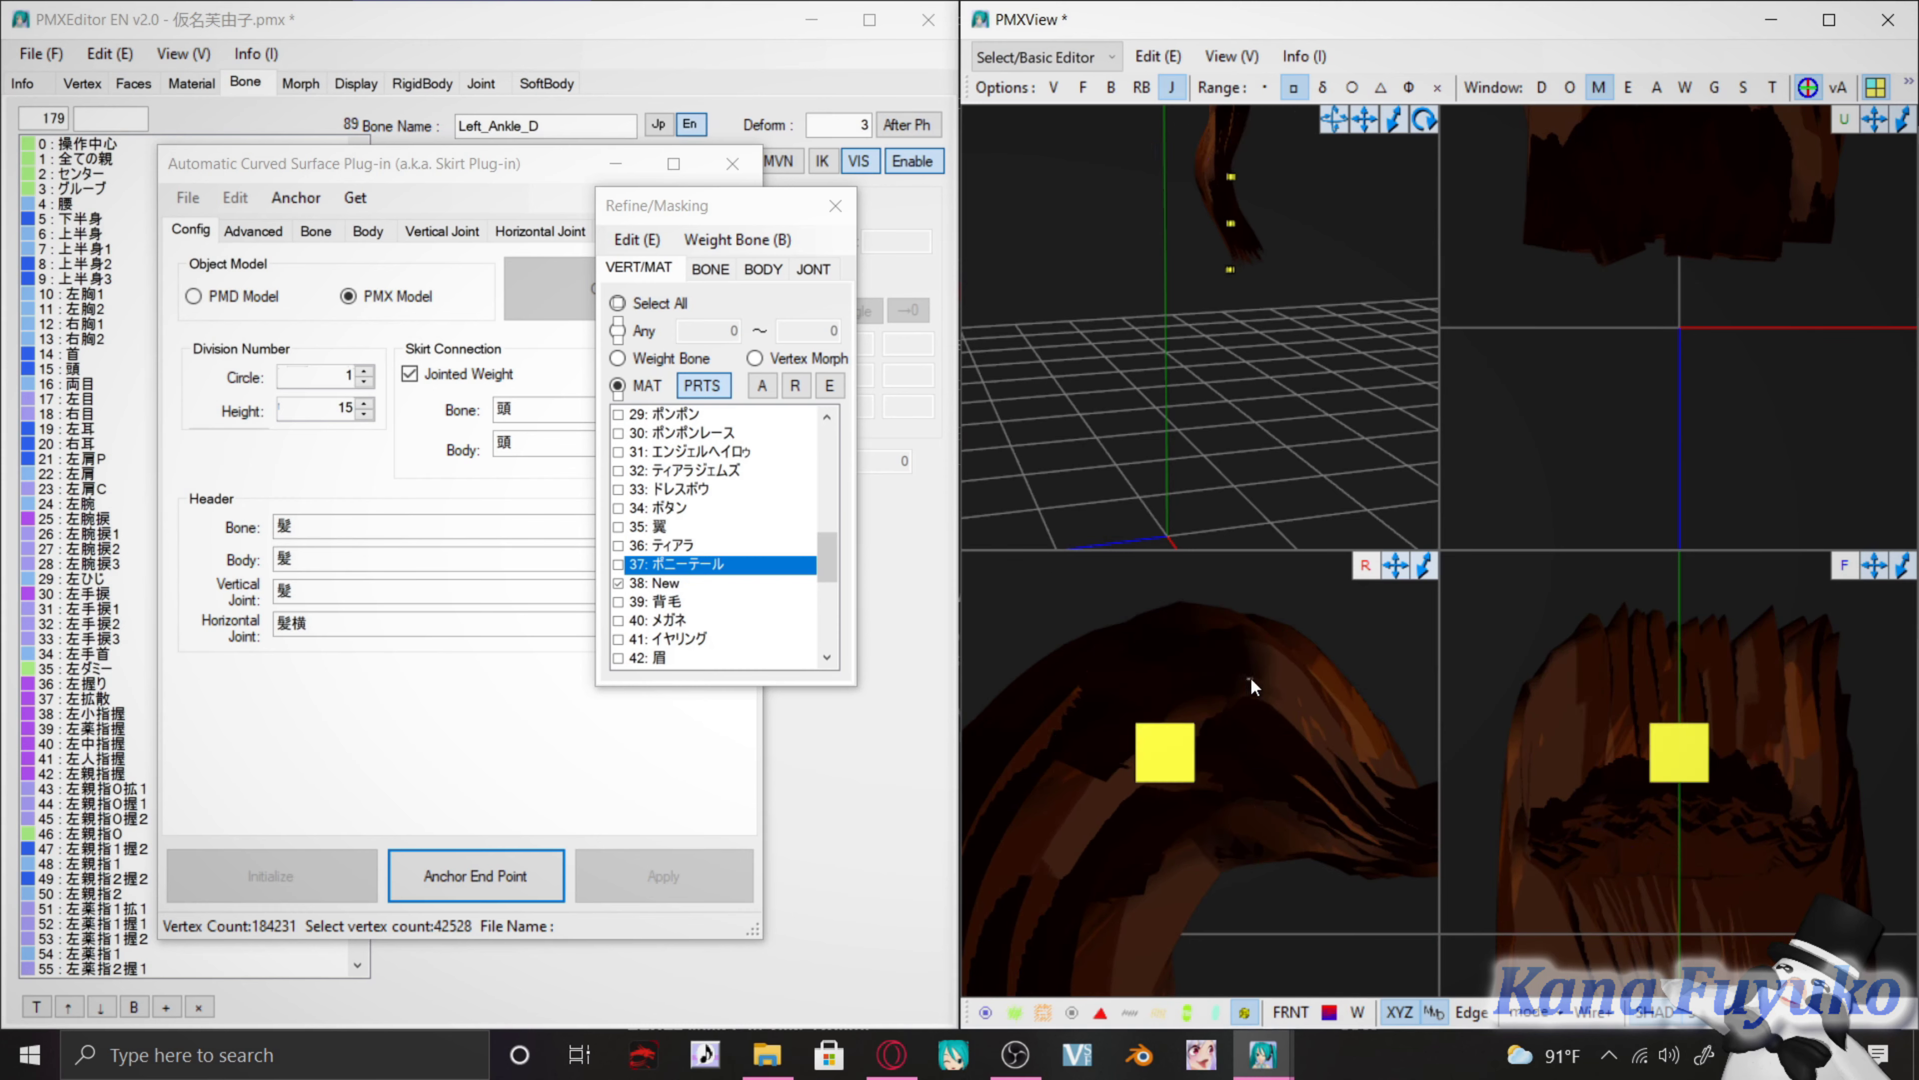
# Rotate the uppermost anchor joints about the X axis in the side view to follow the ponytail's upper bend
pyautogui.click(1154, 727)
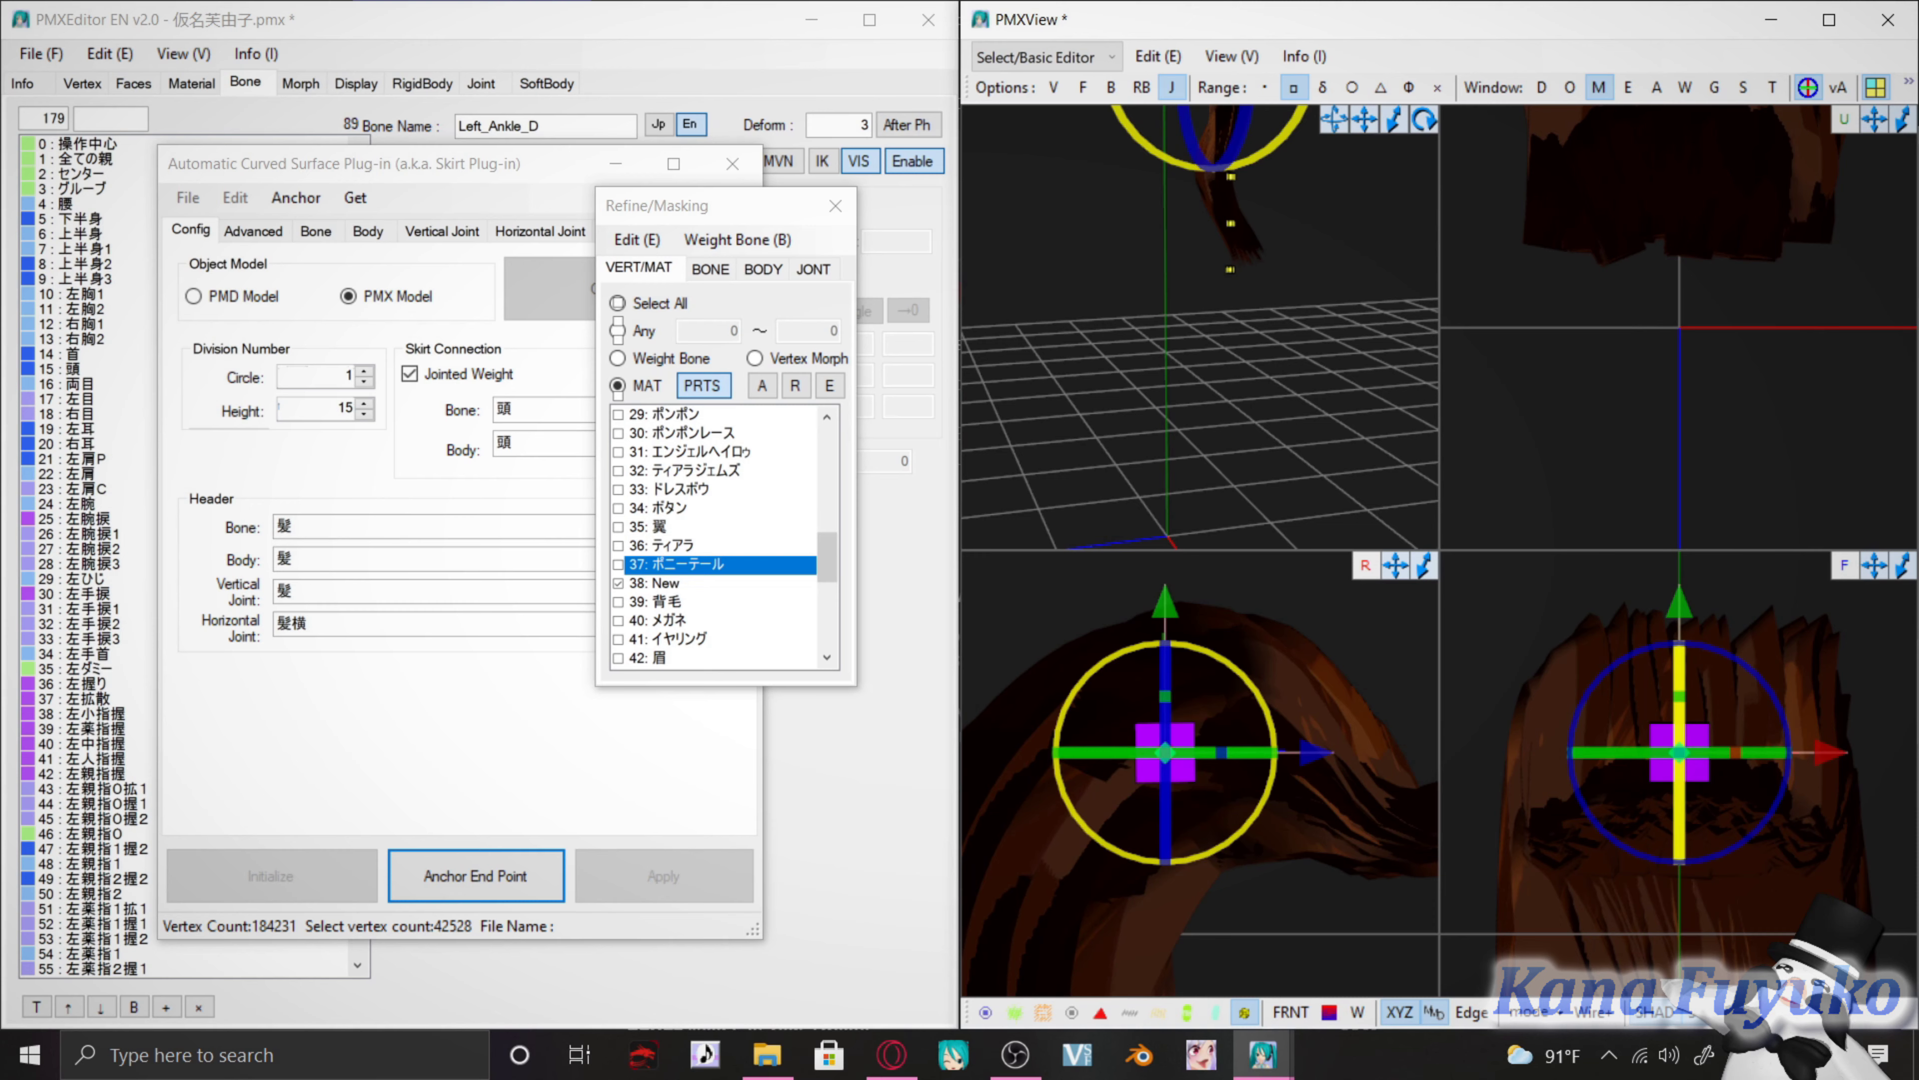
pyautogui.moveTo(1244, 674)
pyautogui.mouseDown()
pyautogui.moveTo(1274, 731)
pyautogui.moveTo(1237, 705)
pyautogui.mouseUp()
pyautogui.scroll(-5, 1239, 712)
pyautogui.click(1338, 806)
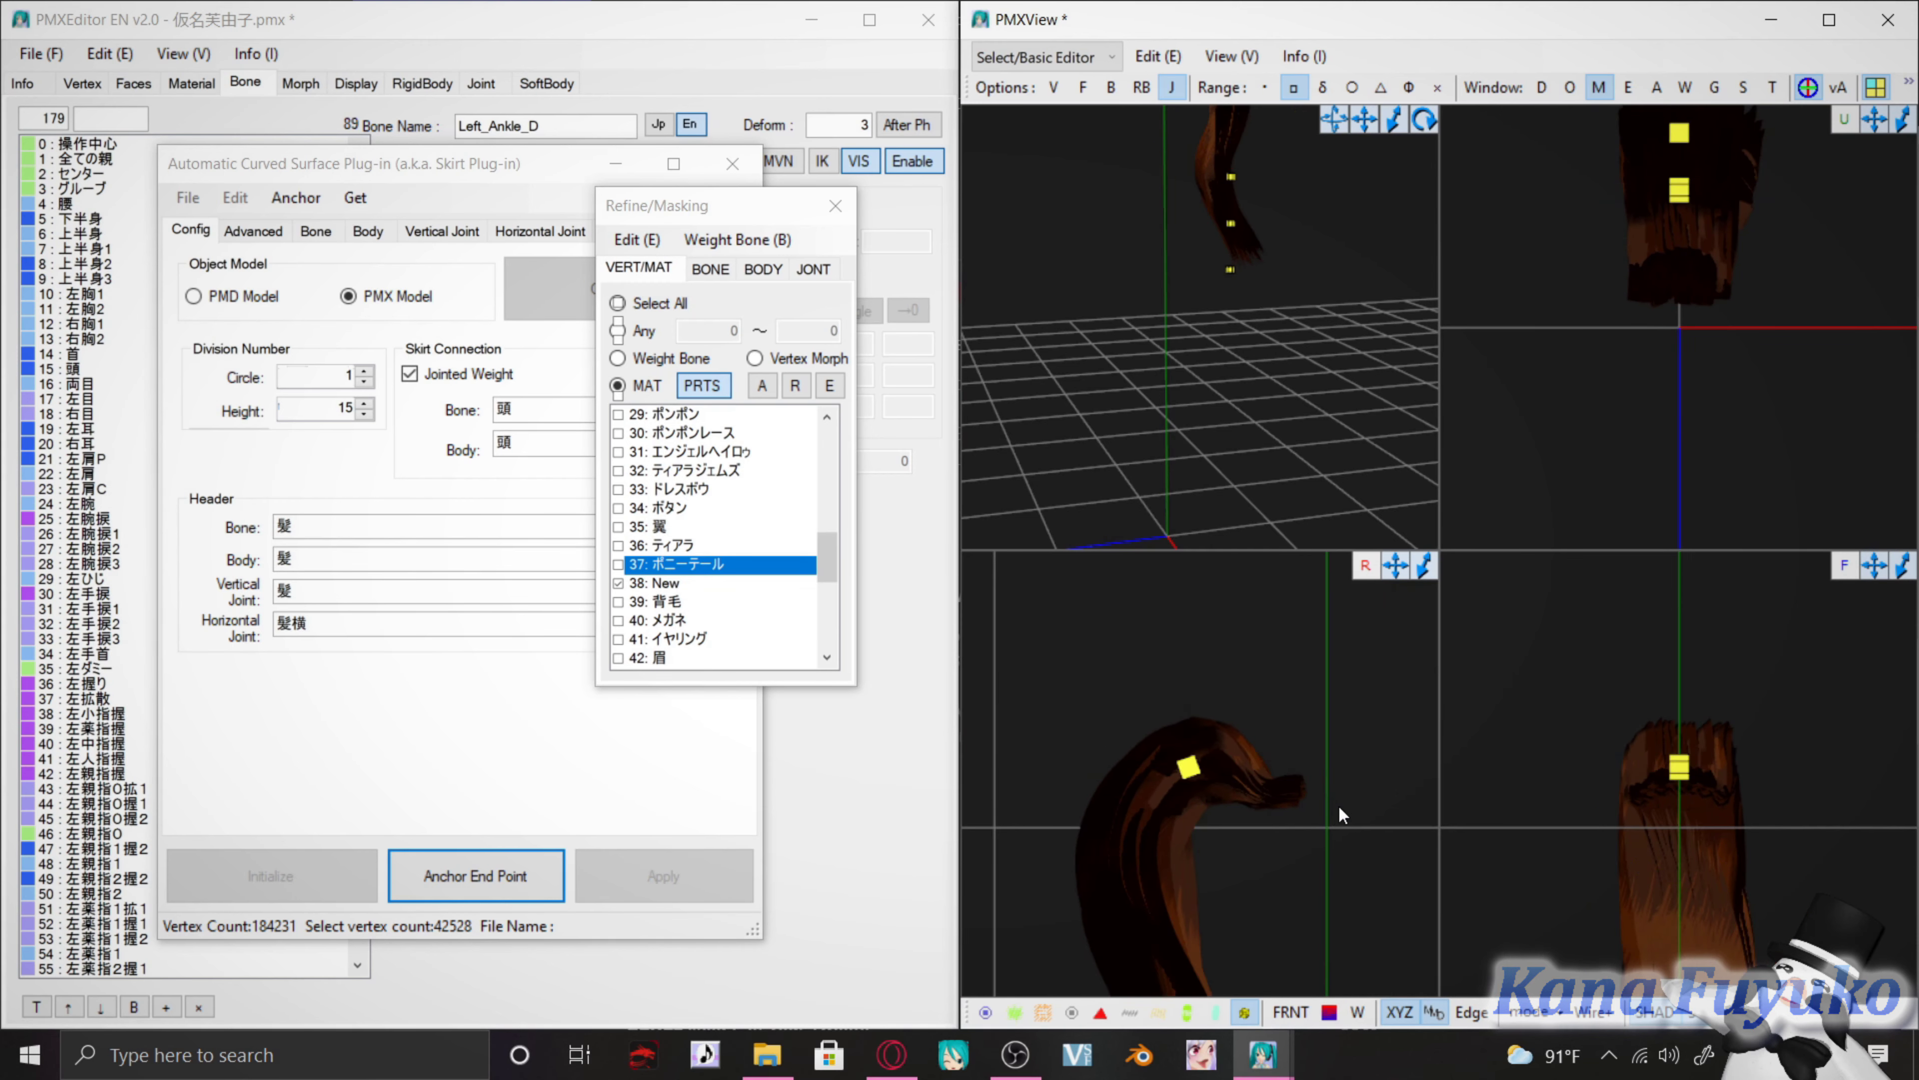
# Move the second anchor joint from the top up into the ponytail in the side view and rotate it about the X axis
pyautogui.moveTo(1288, 852); pyautogui.dragTo(1273, 761, button='middle')
pyautogui.scroll(-2, 1182, 786)
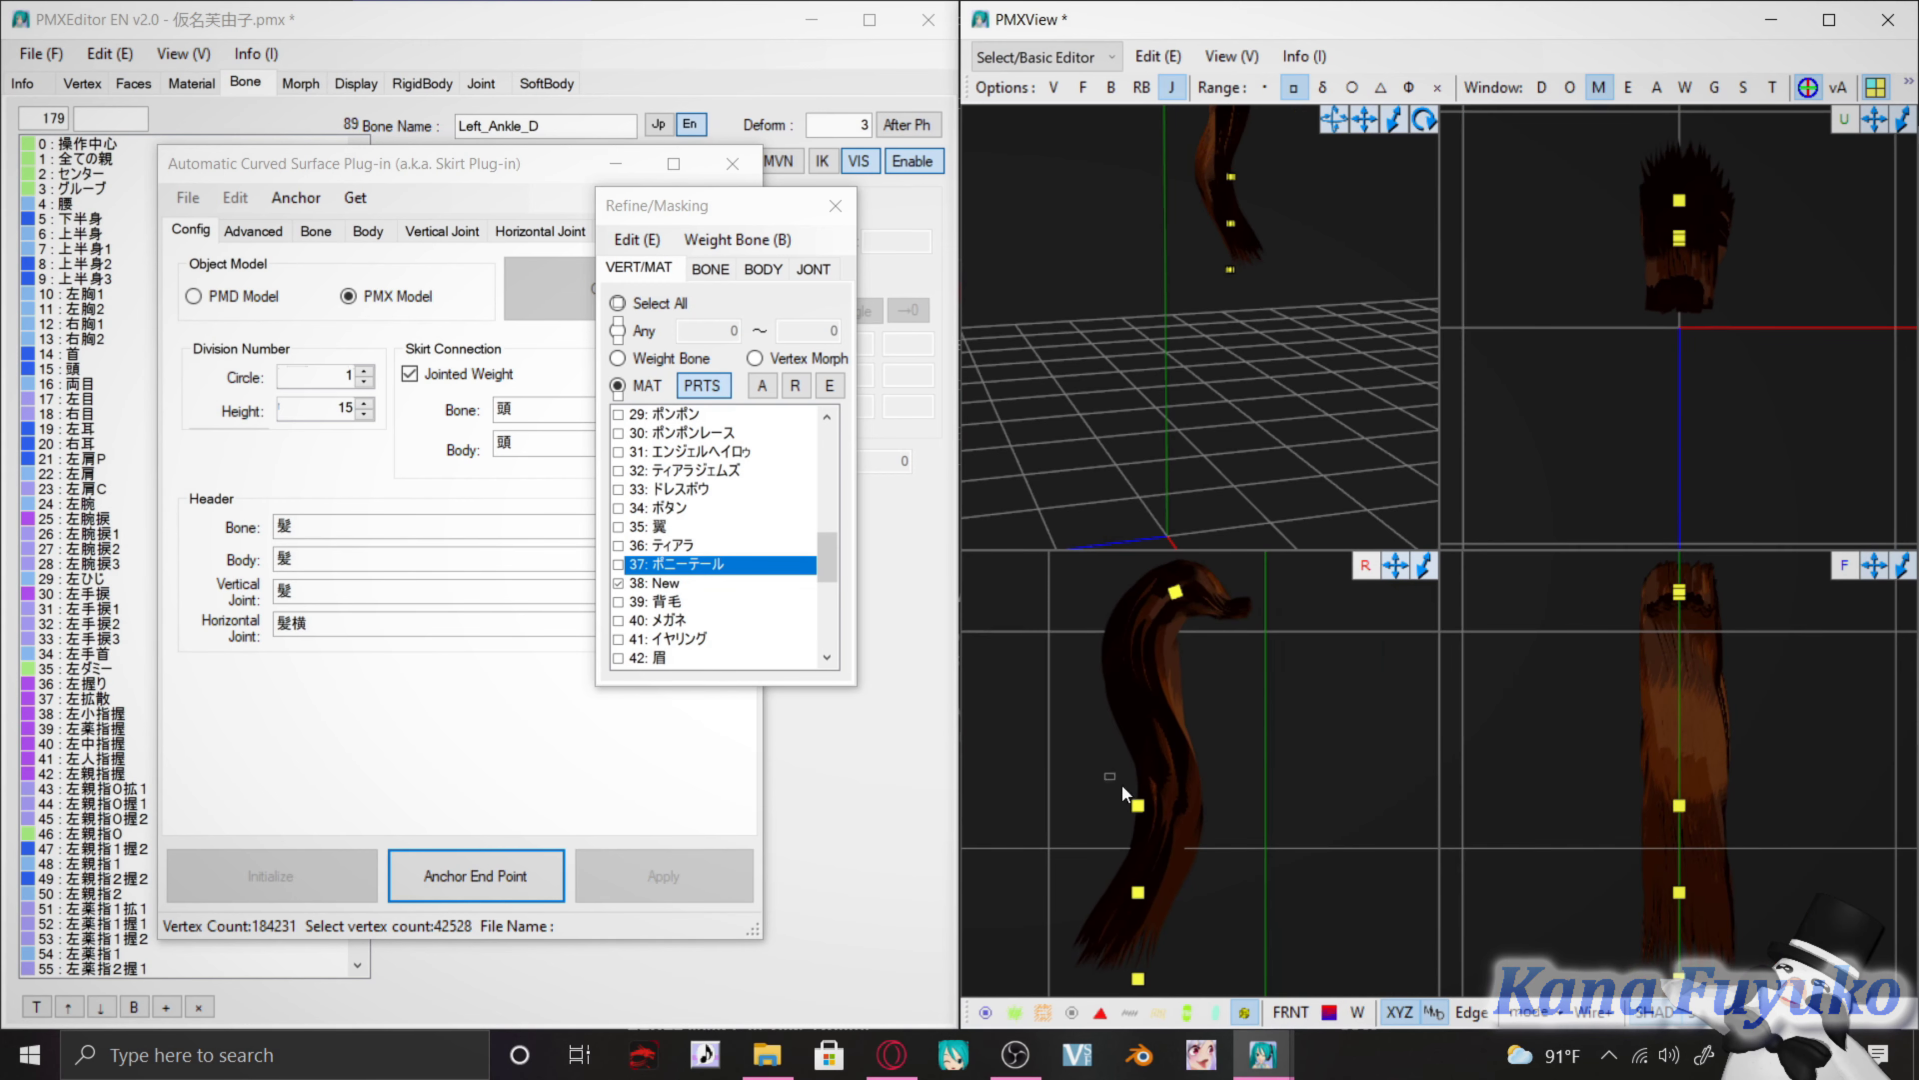
pyautogui.click(1139, 805)
pyautogui.scroll(3, 1176, 786)
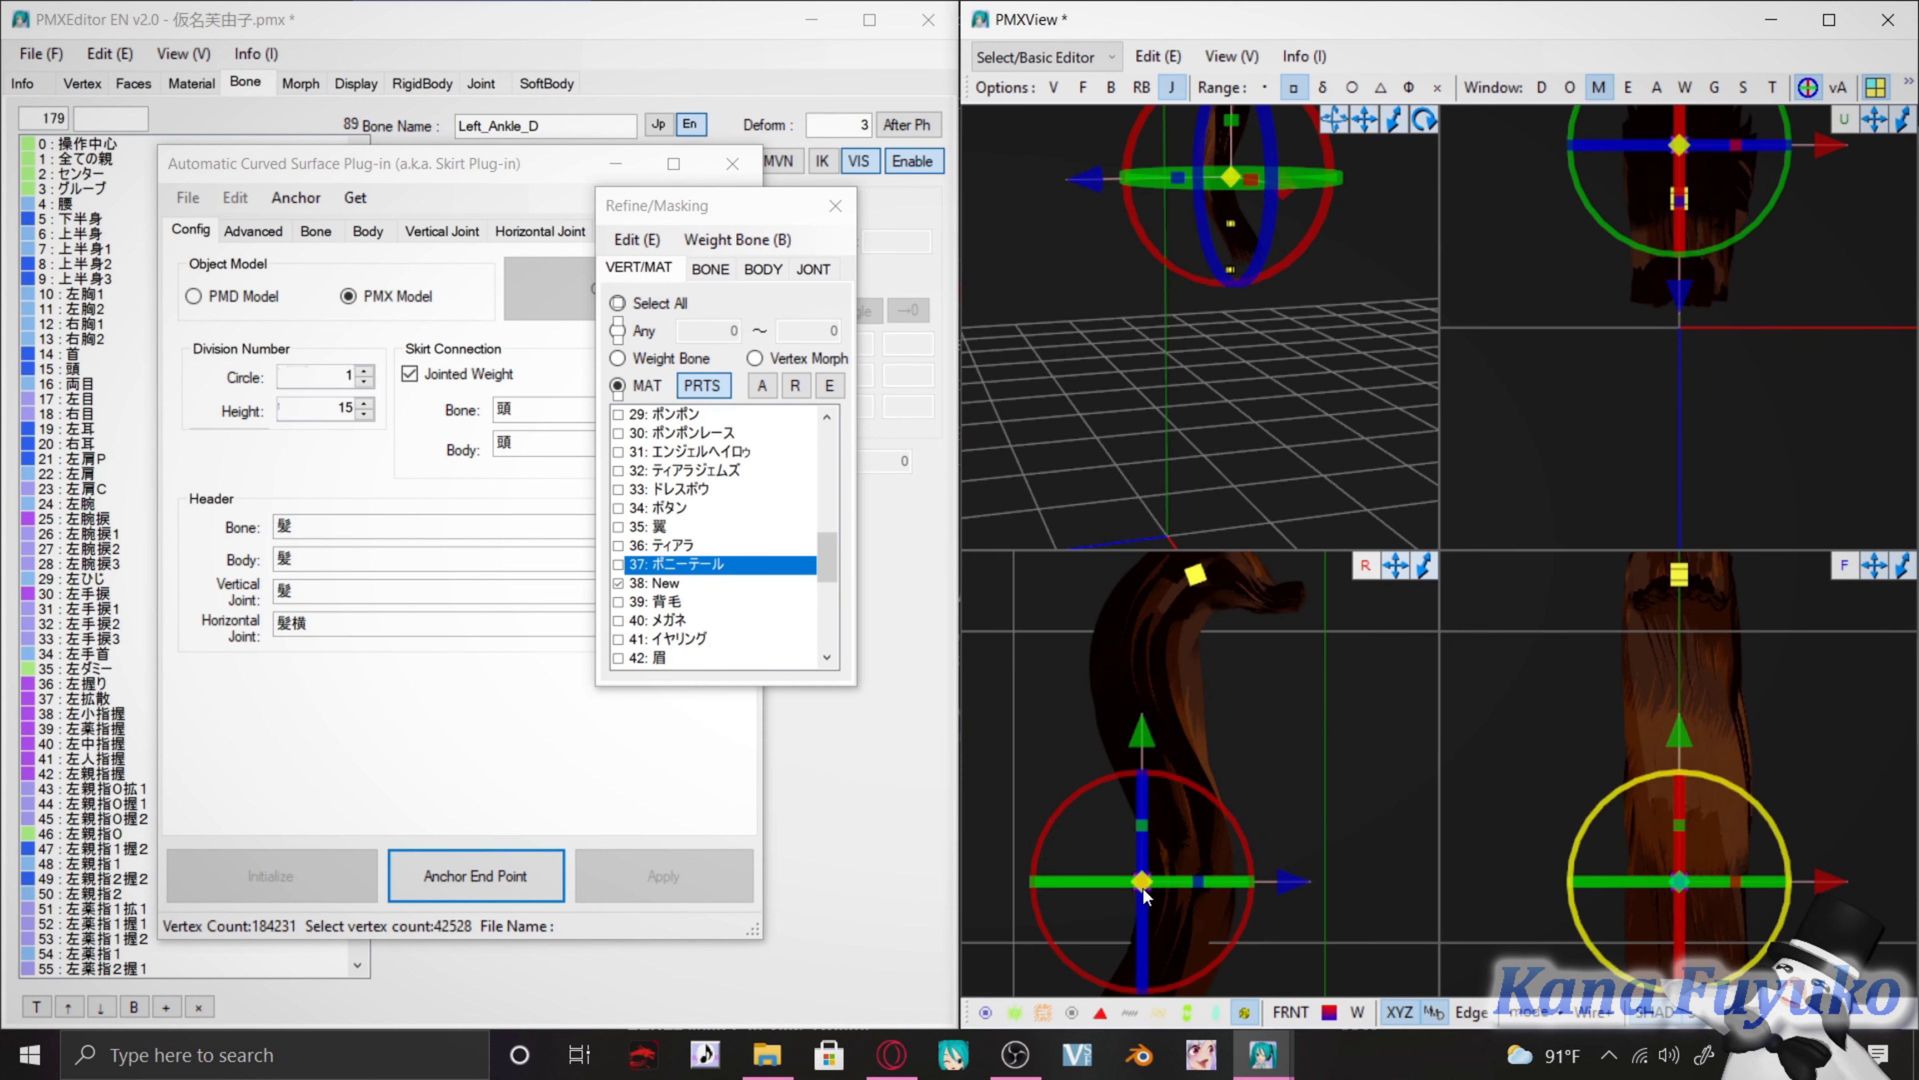
pyautogui.moveTo(1143, 883); pyautogui.dragTo(1131, 705)
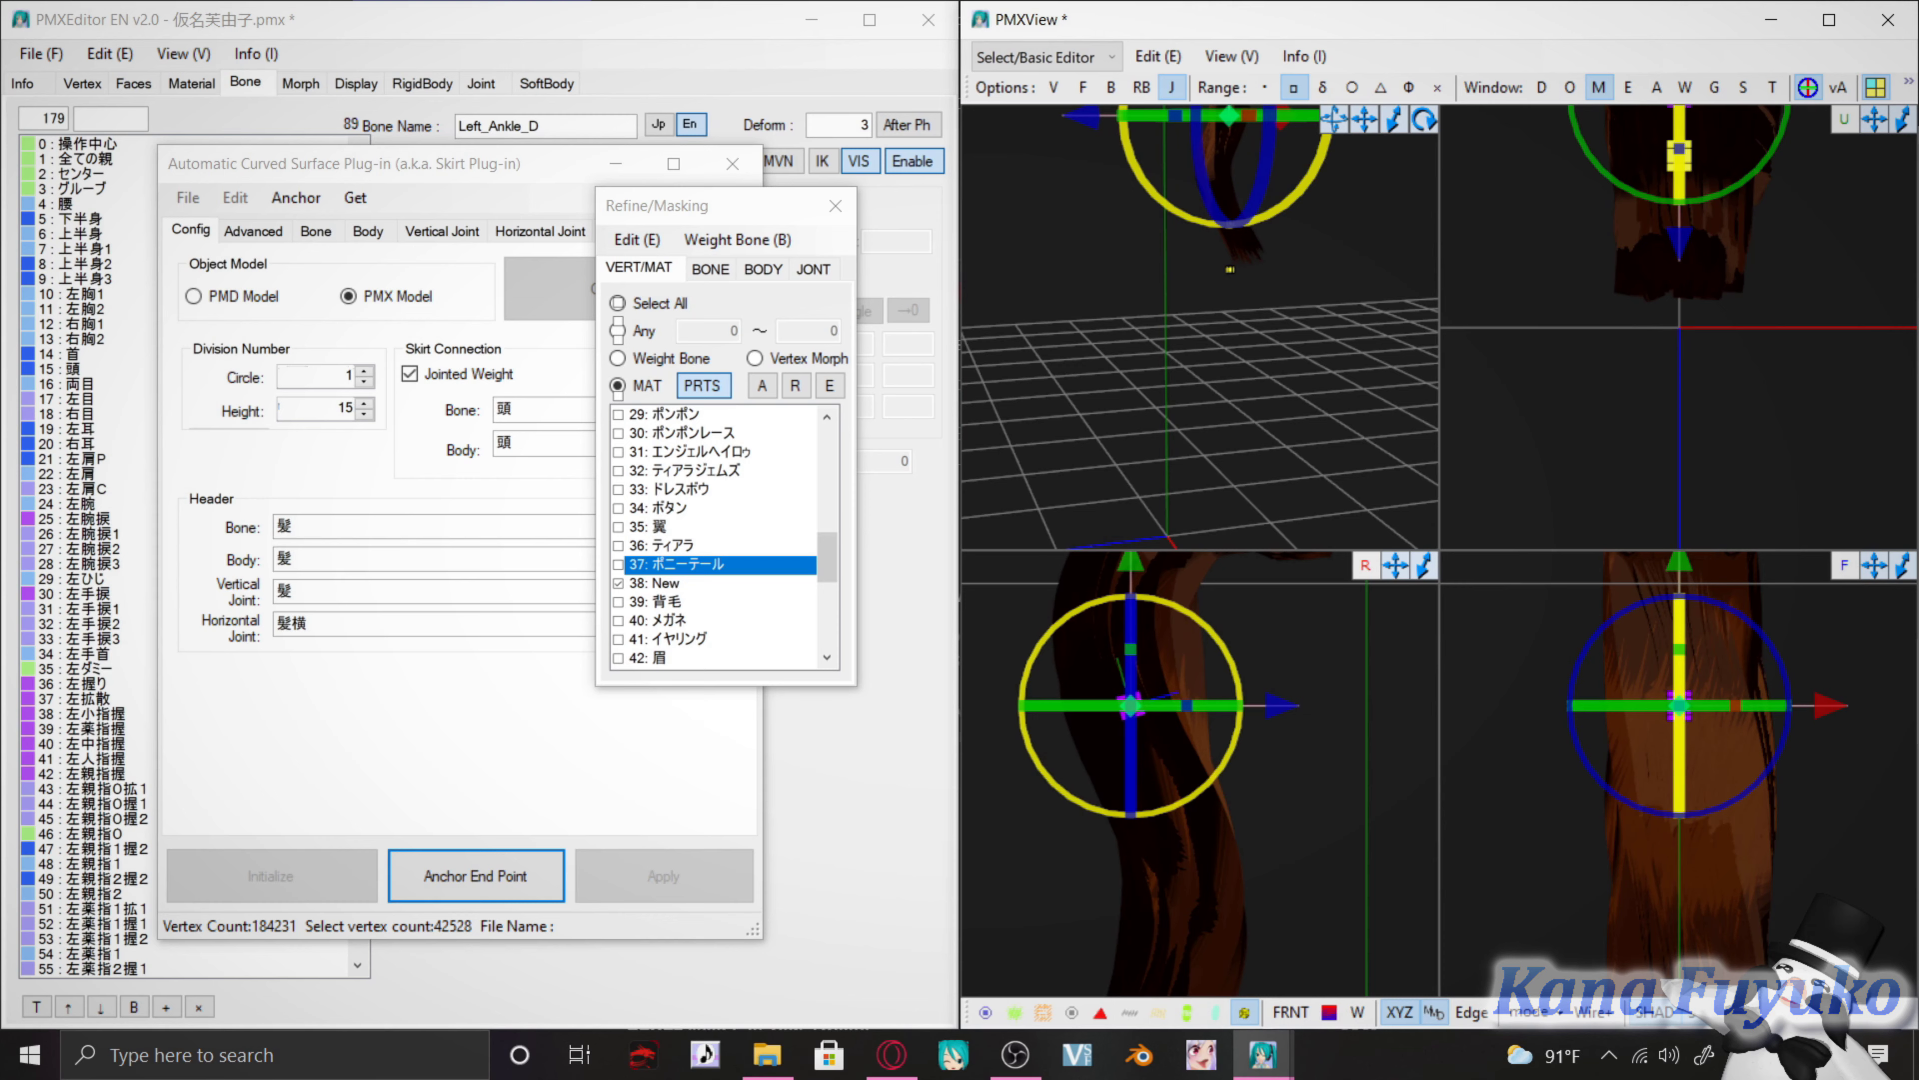
pyautogui.click(1340, 743)
# Select the two lowermost anchor joints and rotate them together about the X axis to follow the ponytail's lower section
pyautogui.moveTo(1341, 744); pyautogui.dragTo(1107, 706, button='middle')
pyautogui.click(1141, 732)
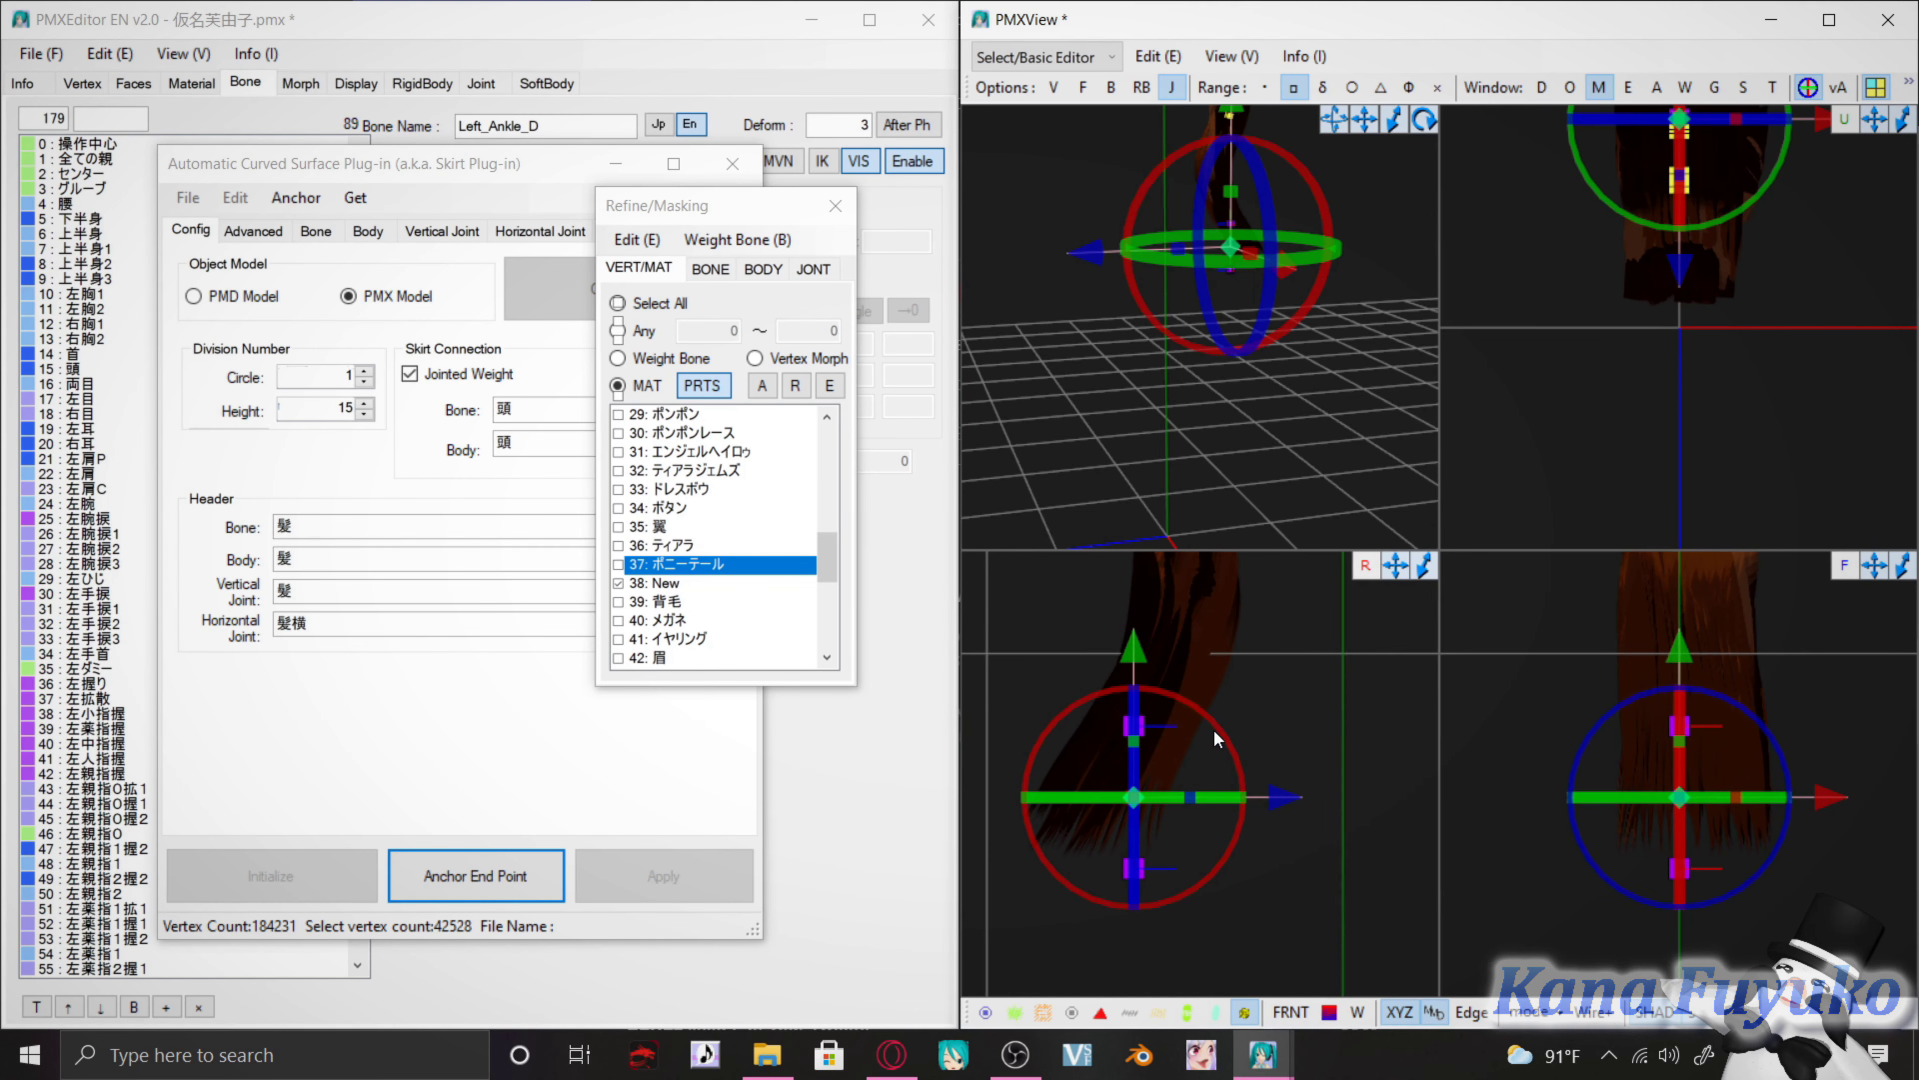
pyautogui.moveTo(1222, 729); pyautogui.dragTo(1134, 739)
pyautogui.moveTo(1178, 735); pyautogui.dragTo(1172, 779, button='middle')
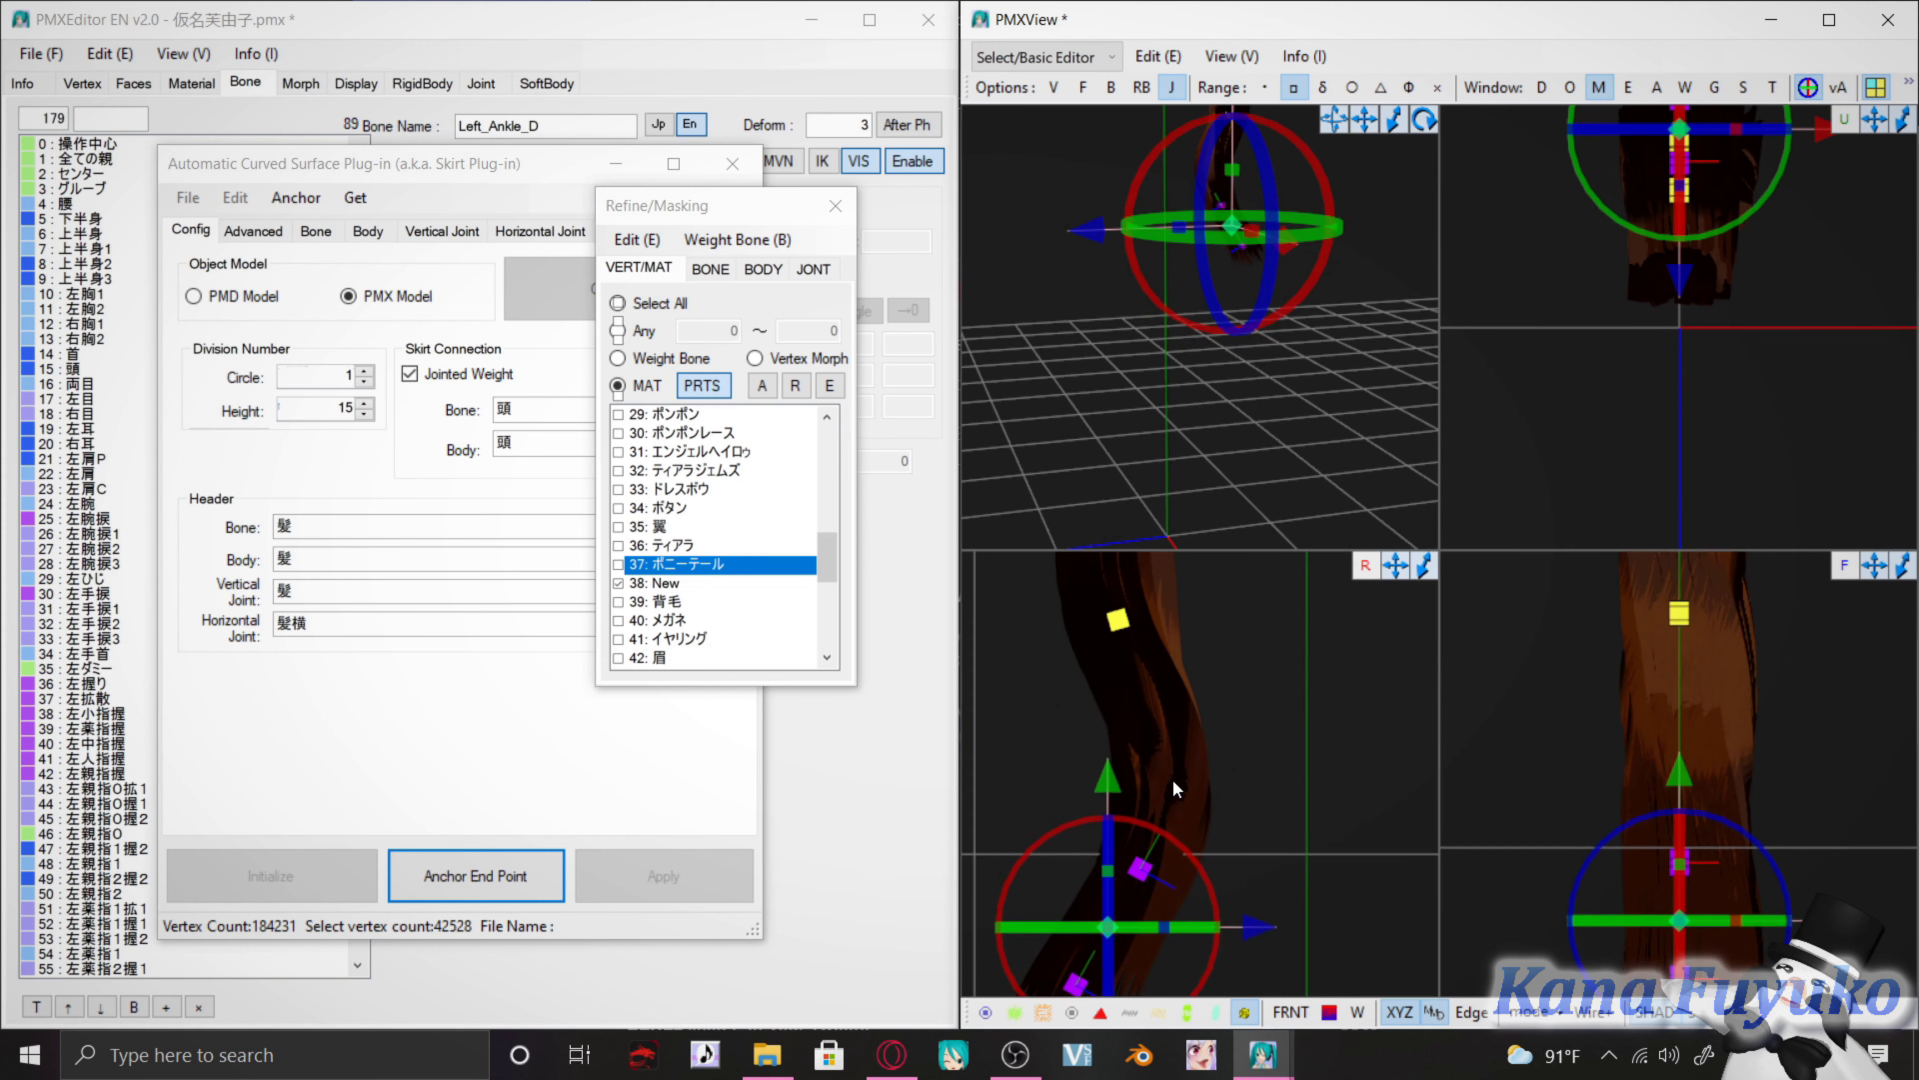
pyautogui.click(1173, 782)
# Move the third anchor joint up along the ponytail's curve and adjust its rotation about the X axis
pyautogui.click(1141, 881)
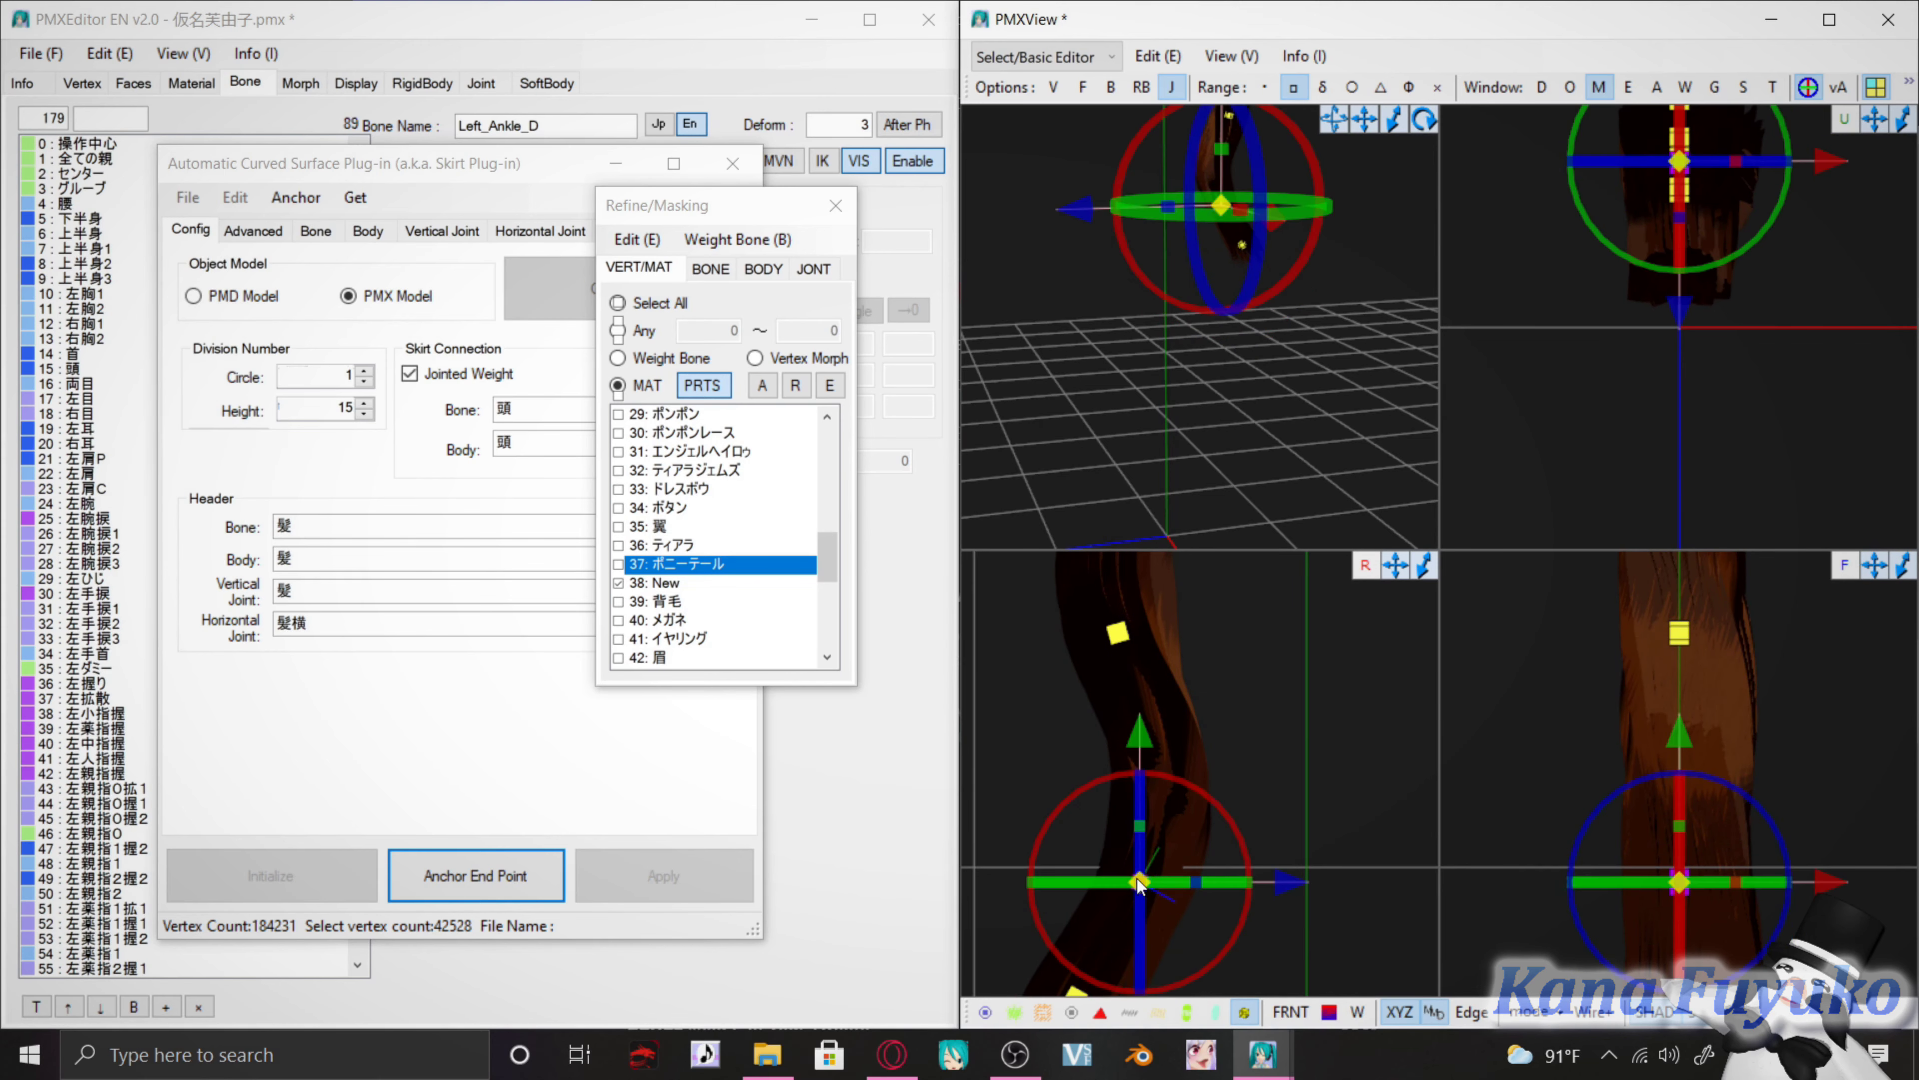
pyautogui.moveTo(1141, 882); pyautogui.dragTo(1157, 826)
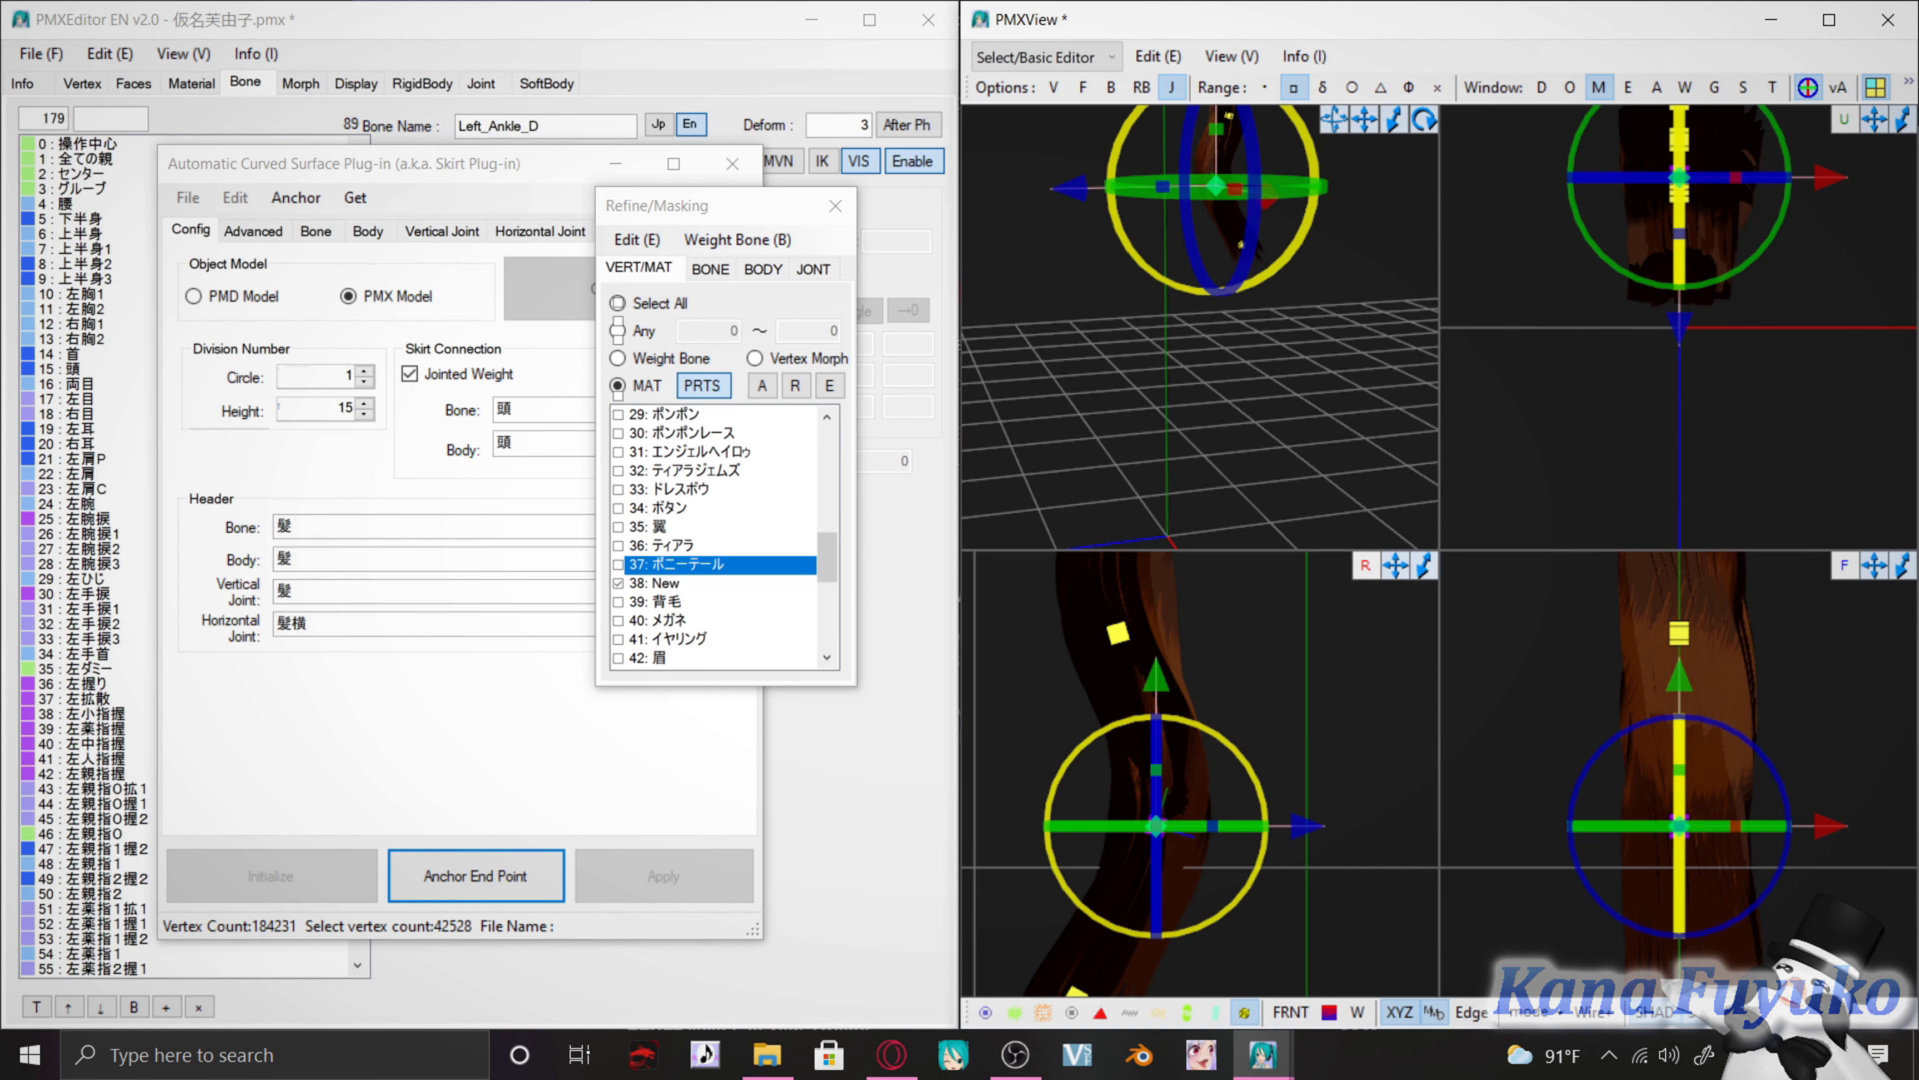
pyautogui.click(1316, 717)
pyautogui.scroll(-5, 1277, 727)
pyautogui.scroll(5, 1224, 741)
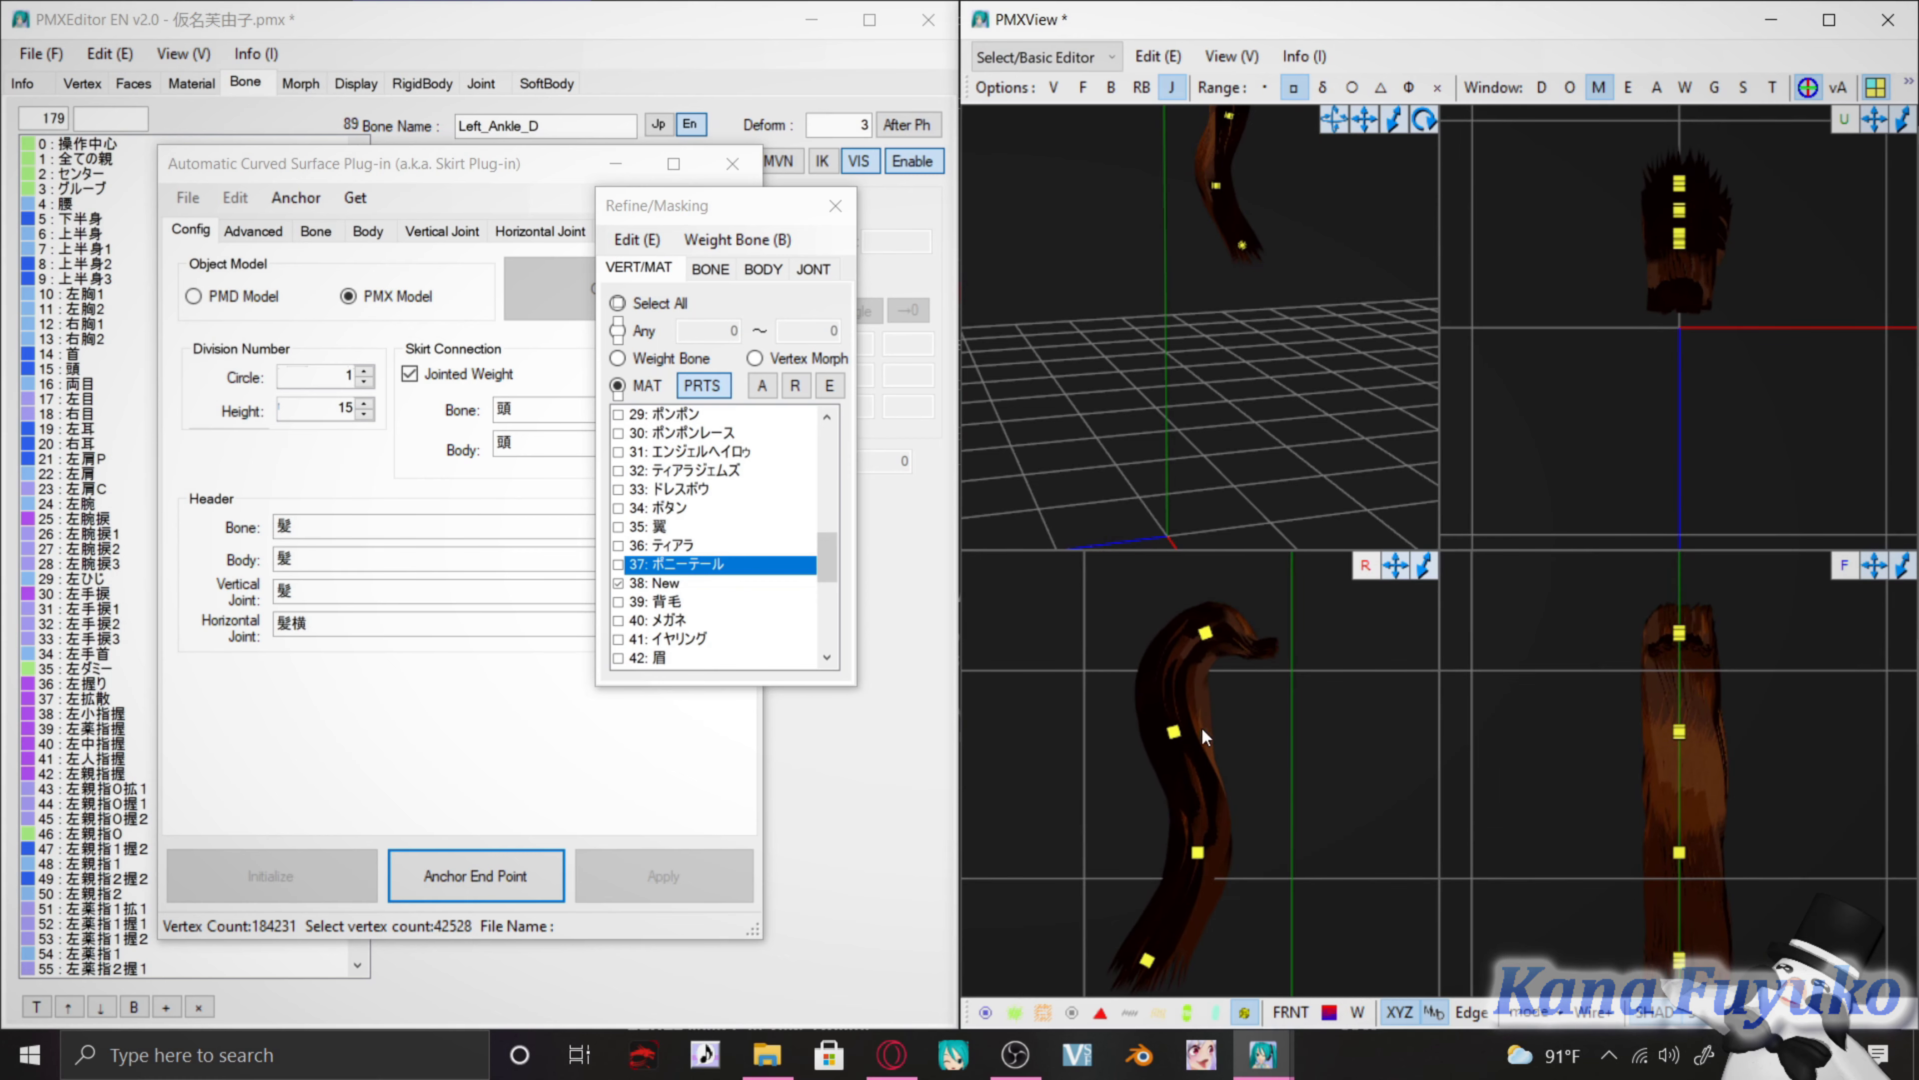
# Fine-tune the placement of the second anchor joint from the top within the ponytail in the side view
pyautogui.click(1157, 703)
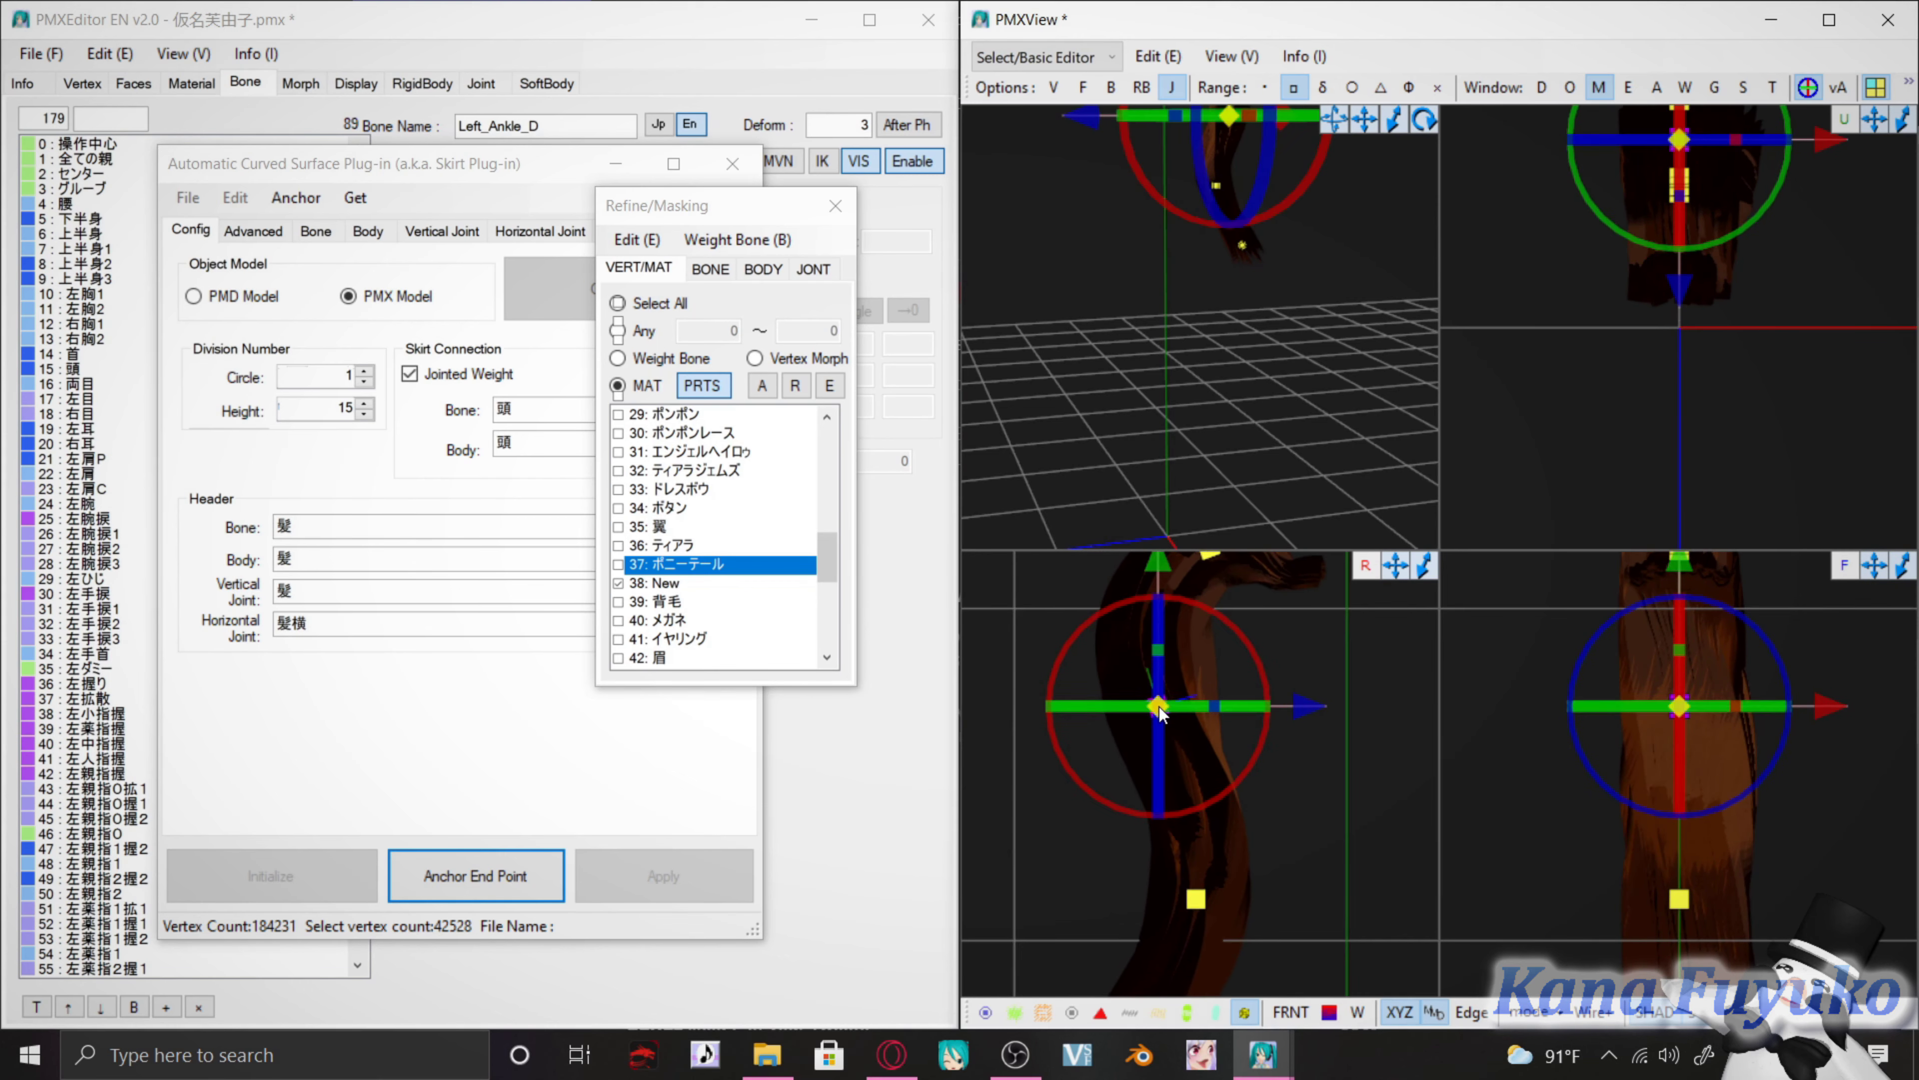
pyautogui.click(1329, 814)
pyautogui.scroll(-5, 1265, 802)
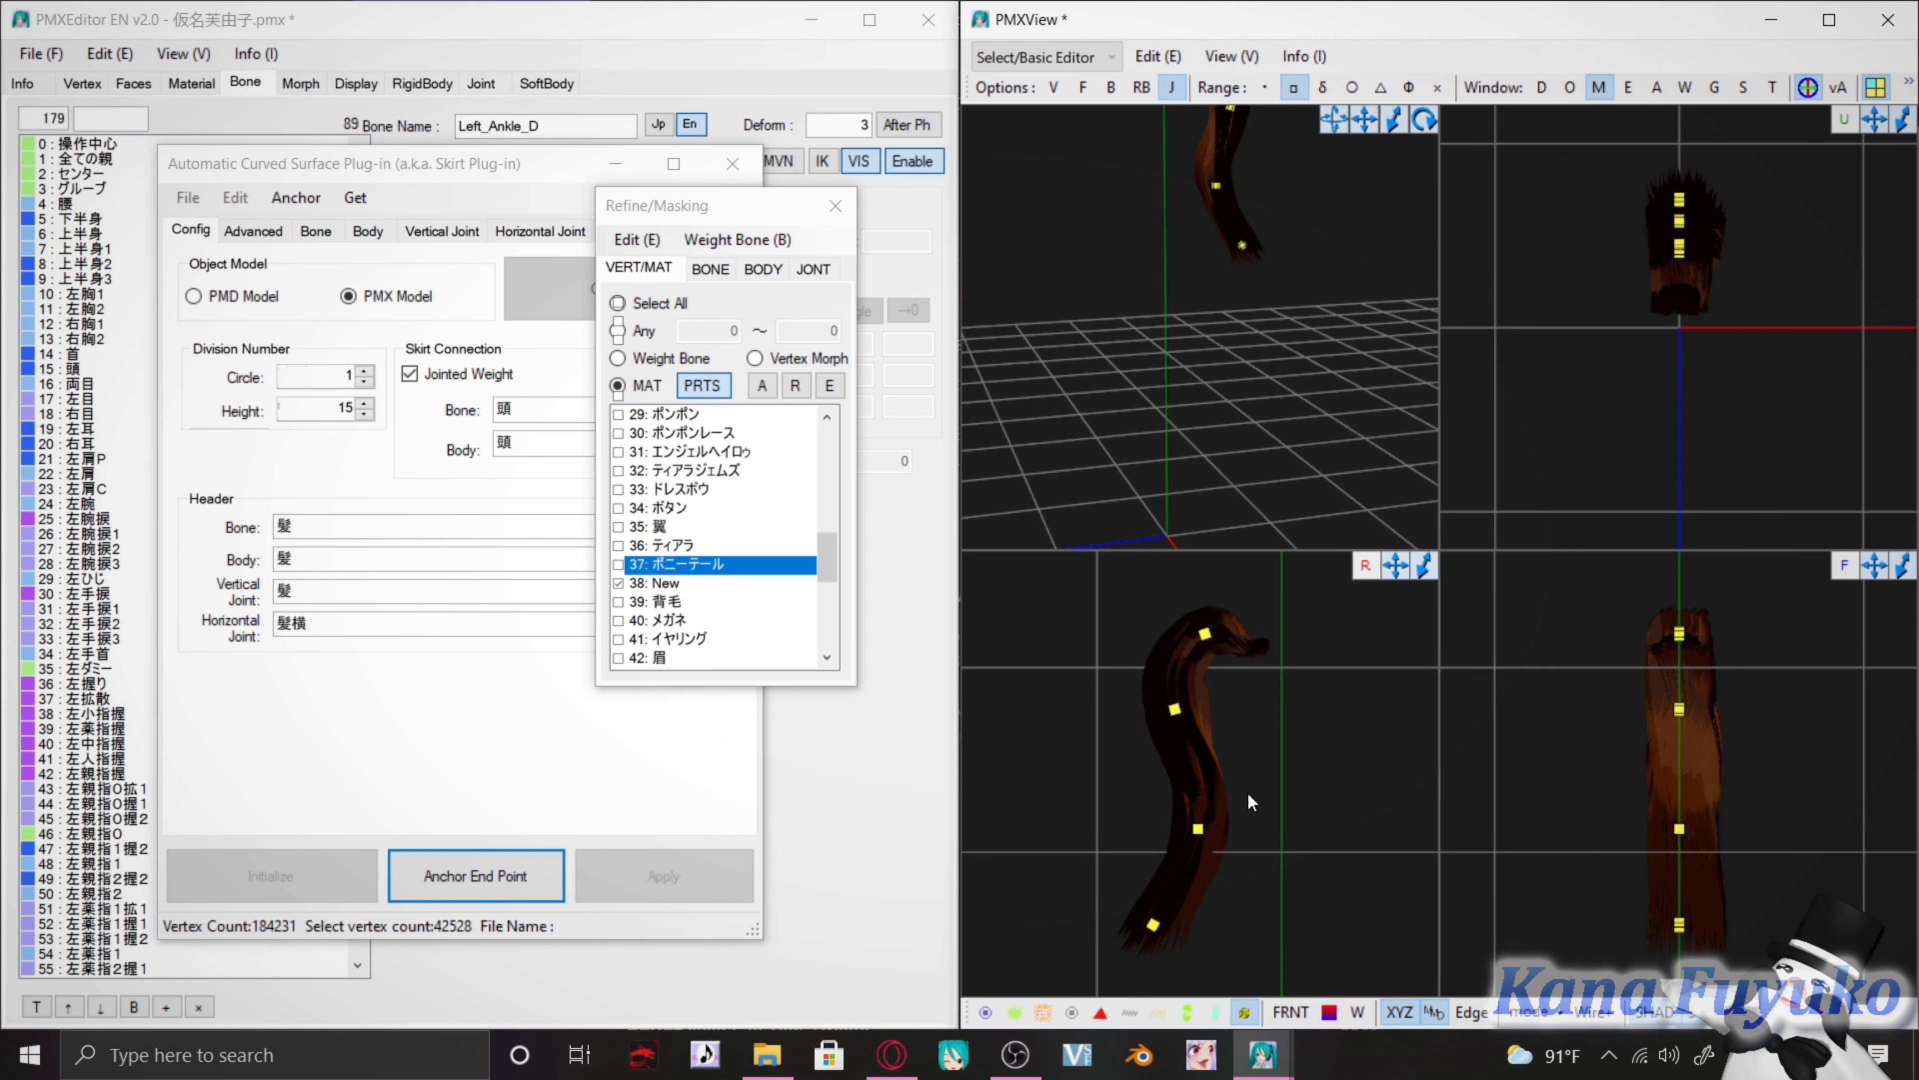
pyautogui.scroll(1, 1217, 686)
pyautogui.moveTo(1140, 666)
pyautogui.mouseDown()
pyautogui.moveTo(1194, 724)
pyautogui.moveTo(1169, 697)
pyautogui.mouseUp()
pyautogui.scroll(2, 1173, 703)
pyautogui.click(1333, 775)
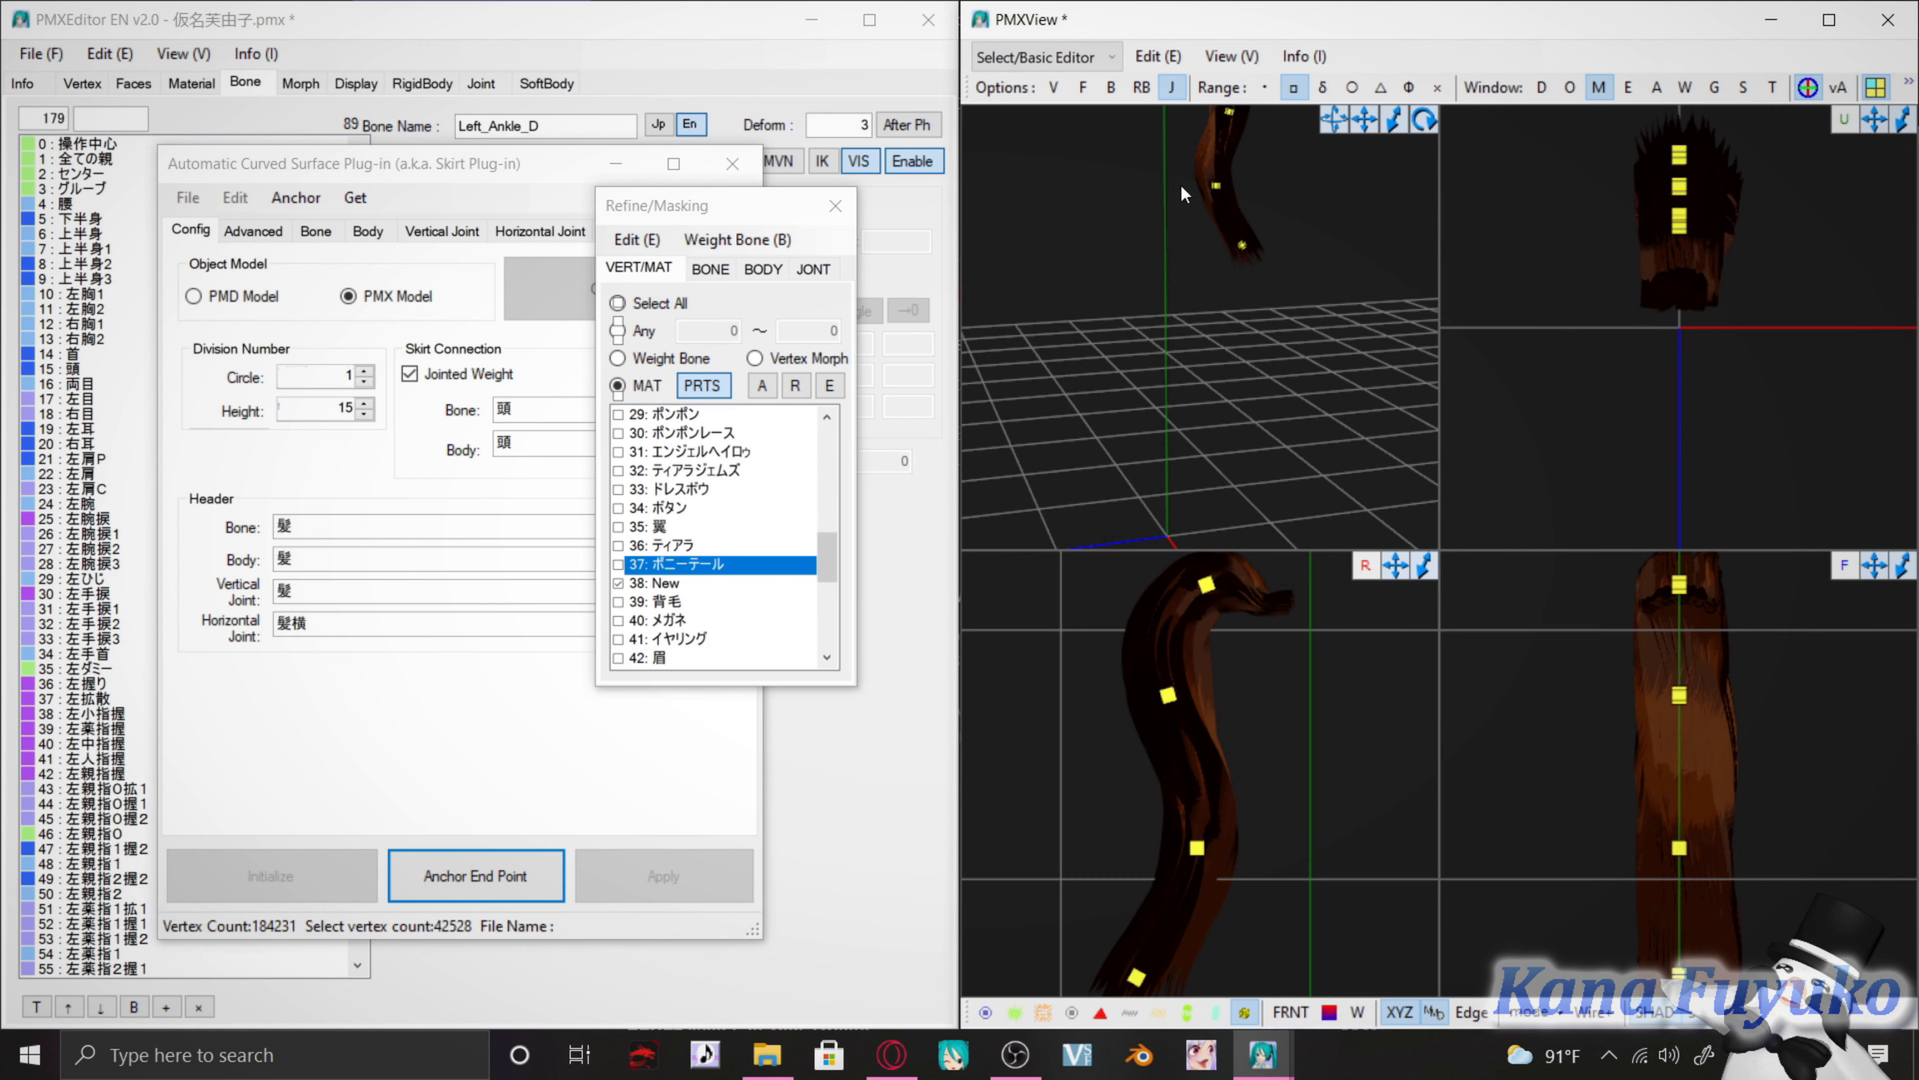
# Set the anchor end point to generate the ponytail's joint chain and show the bones in the model view
pyautogui.moveTo(1183, 238); pyautogui.dragTo(1162, 373, button='right')
pyautogui.scroll(-3, 1624, 348)
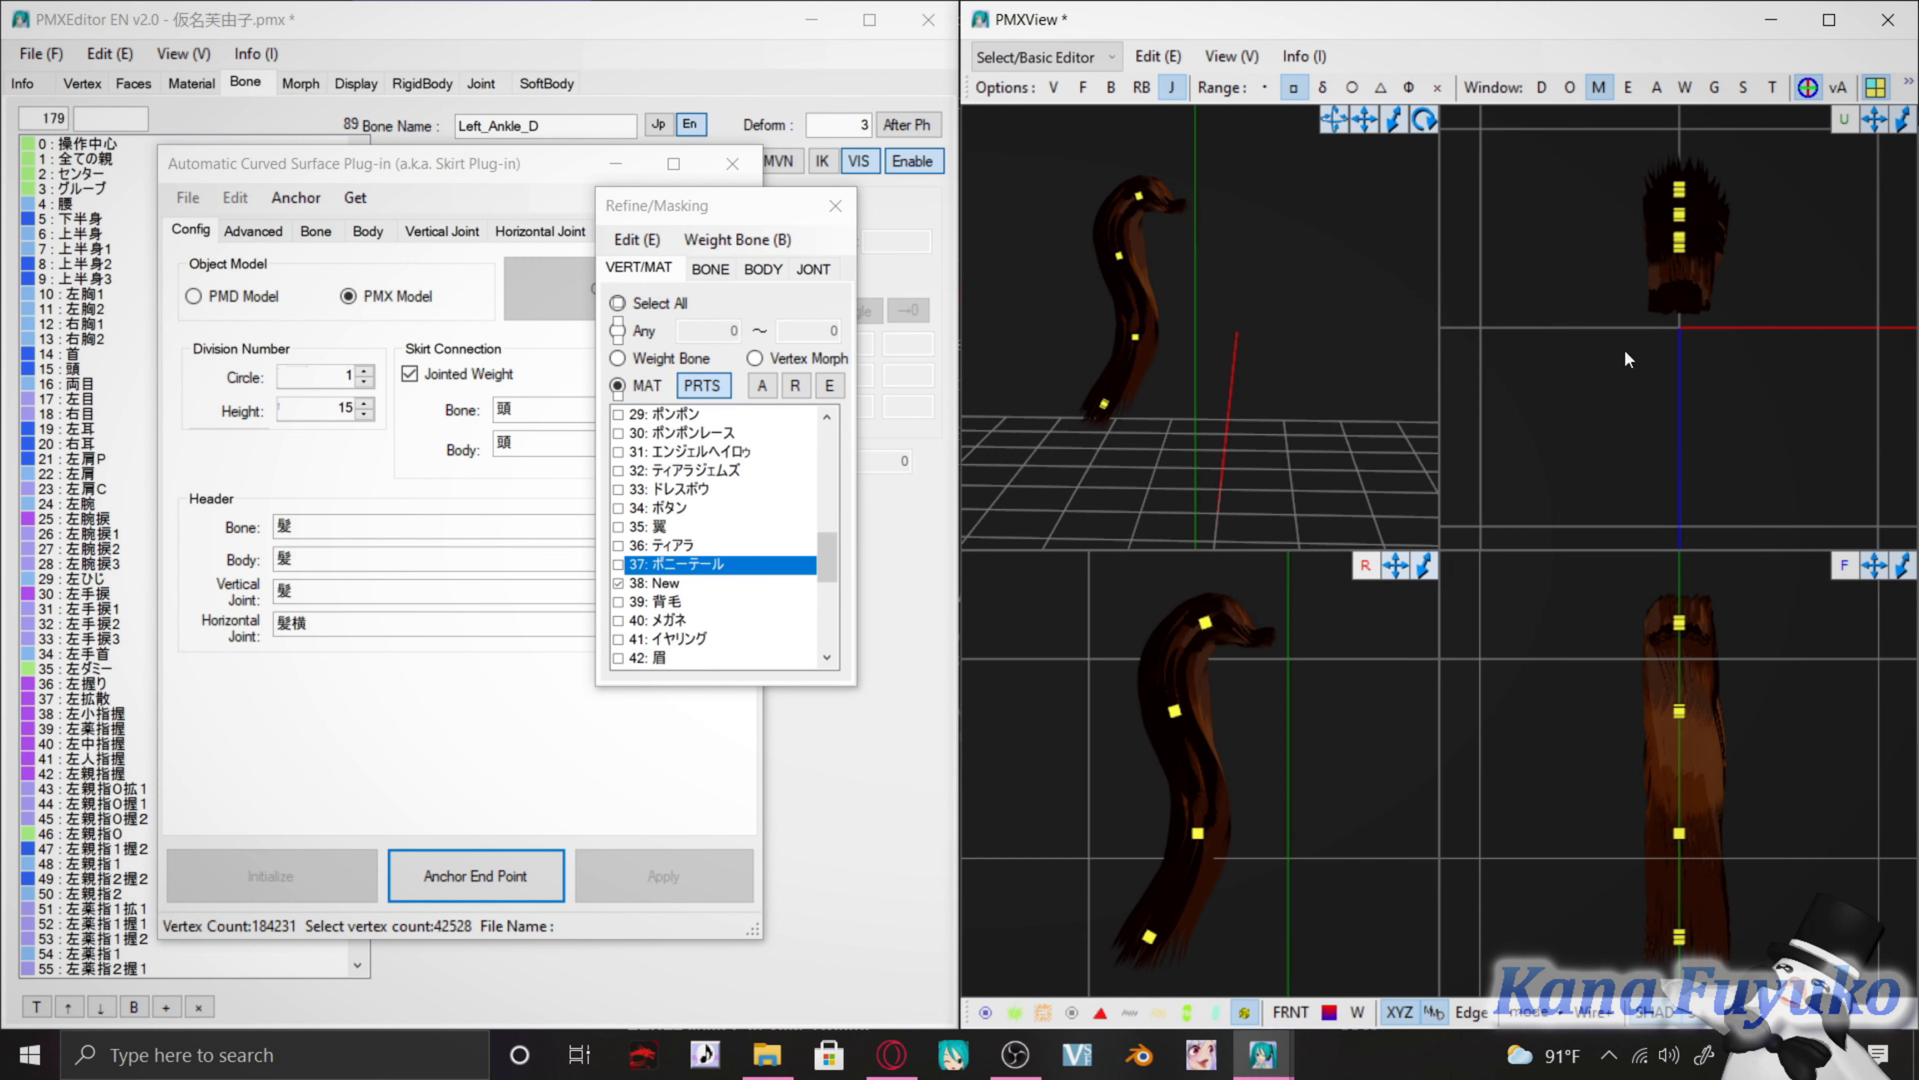
pyautogui.moveTo(1603, 158)
pyautogui.mouseDown()
pyautogui.moveTo(1700, 249)
pyautogui.moveTo(1642, 384)
pyautogui.mouseUp()
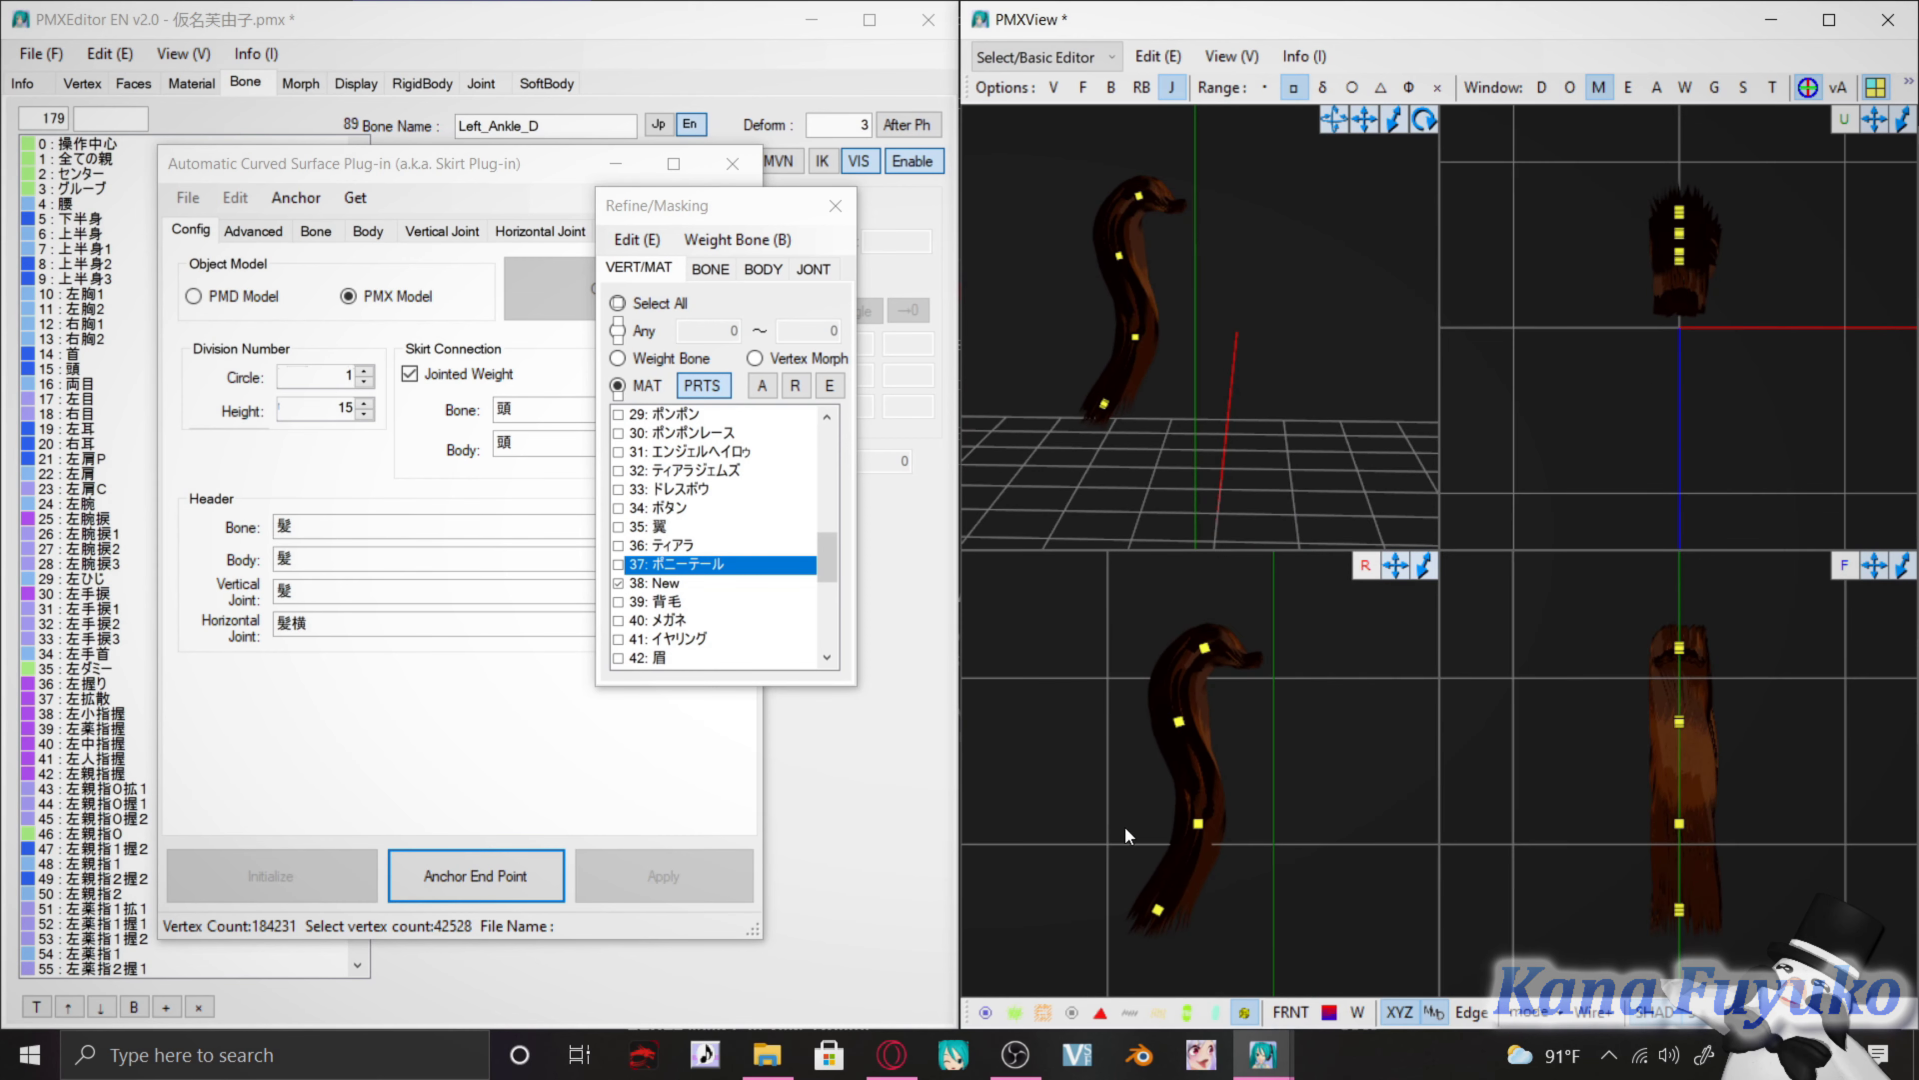
pyautogui.scroll(1, 1170, 716)
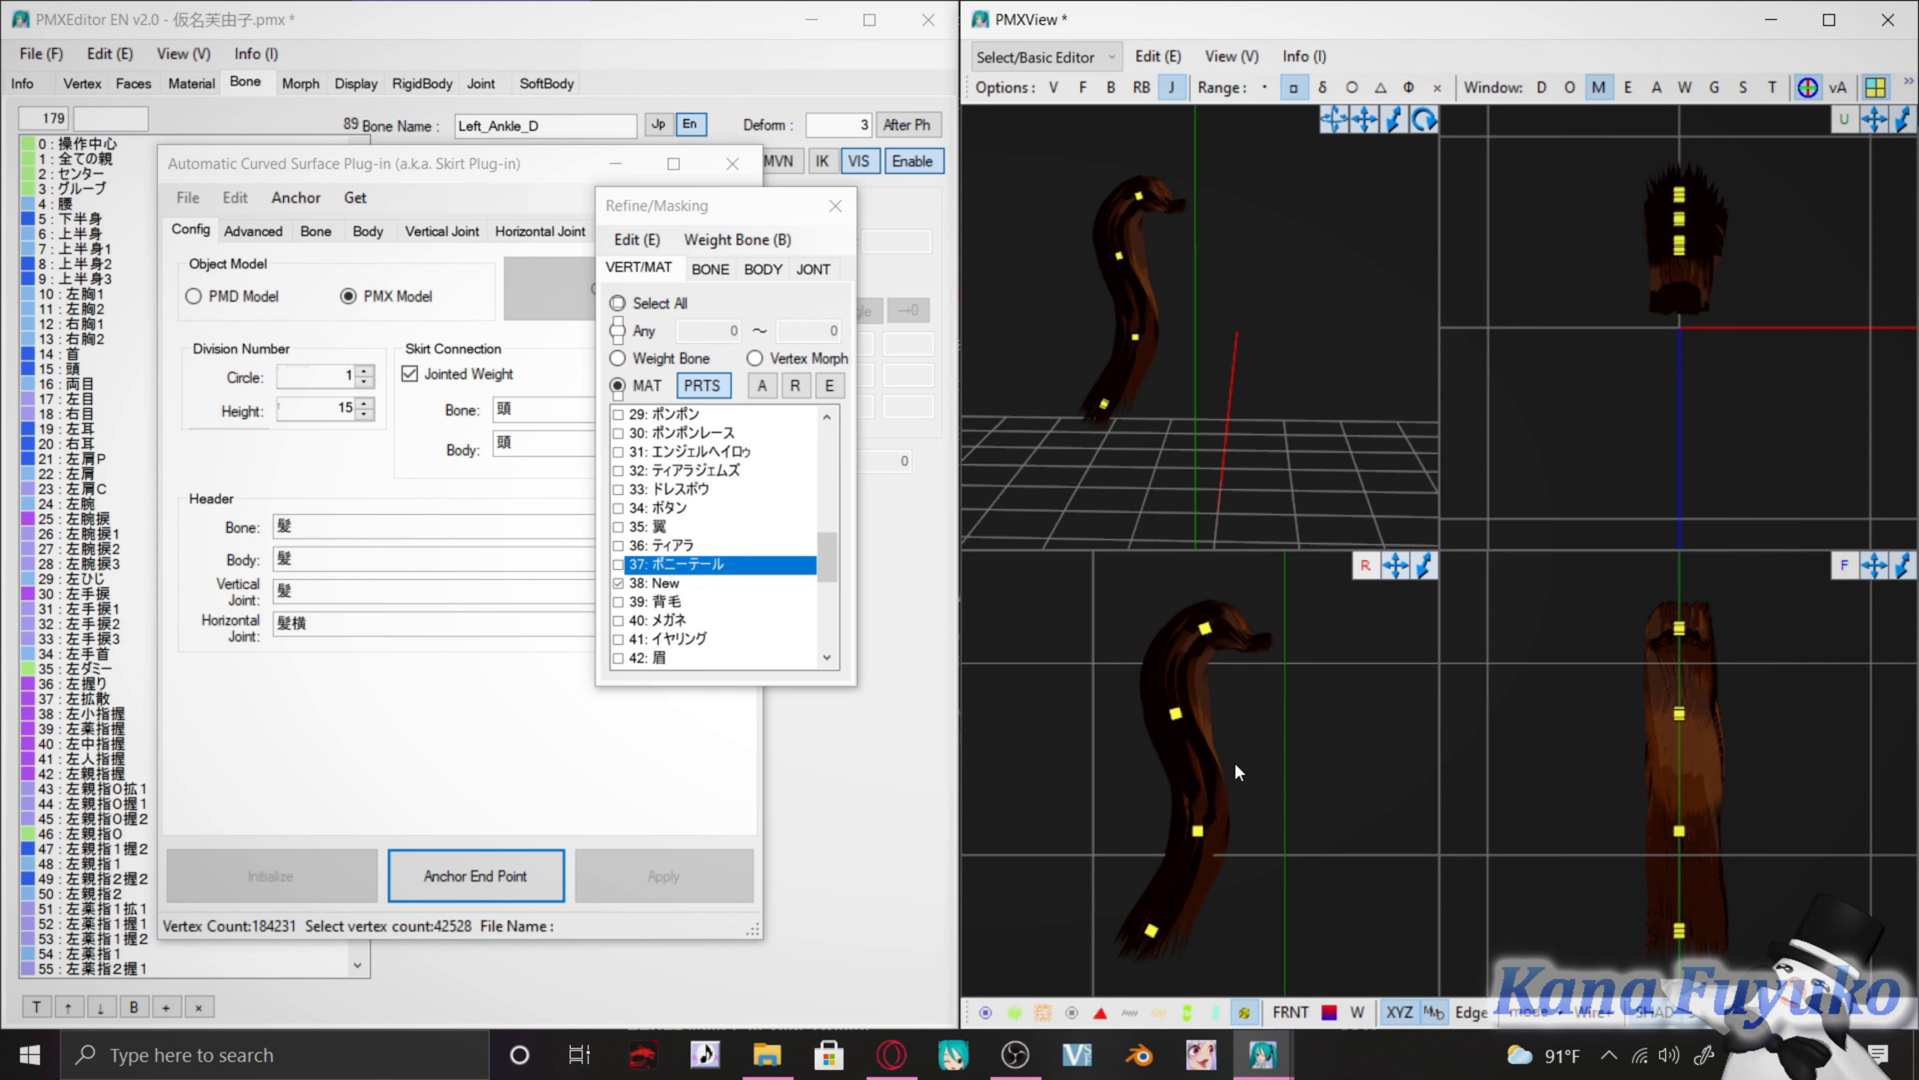
pyautogui.click(715, 834)
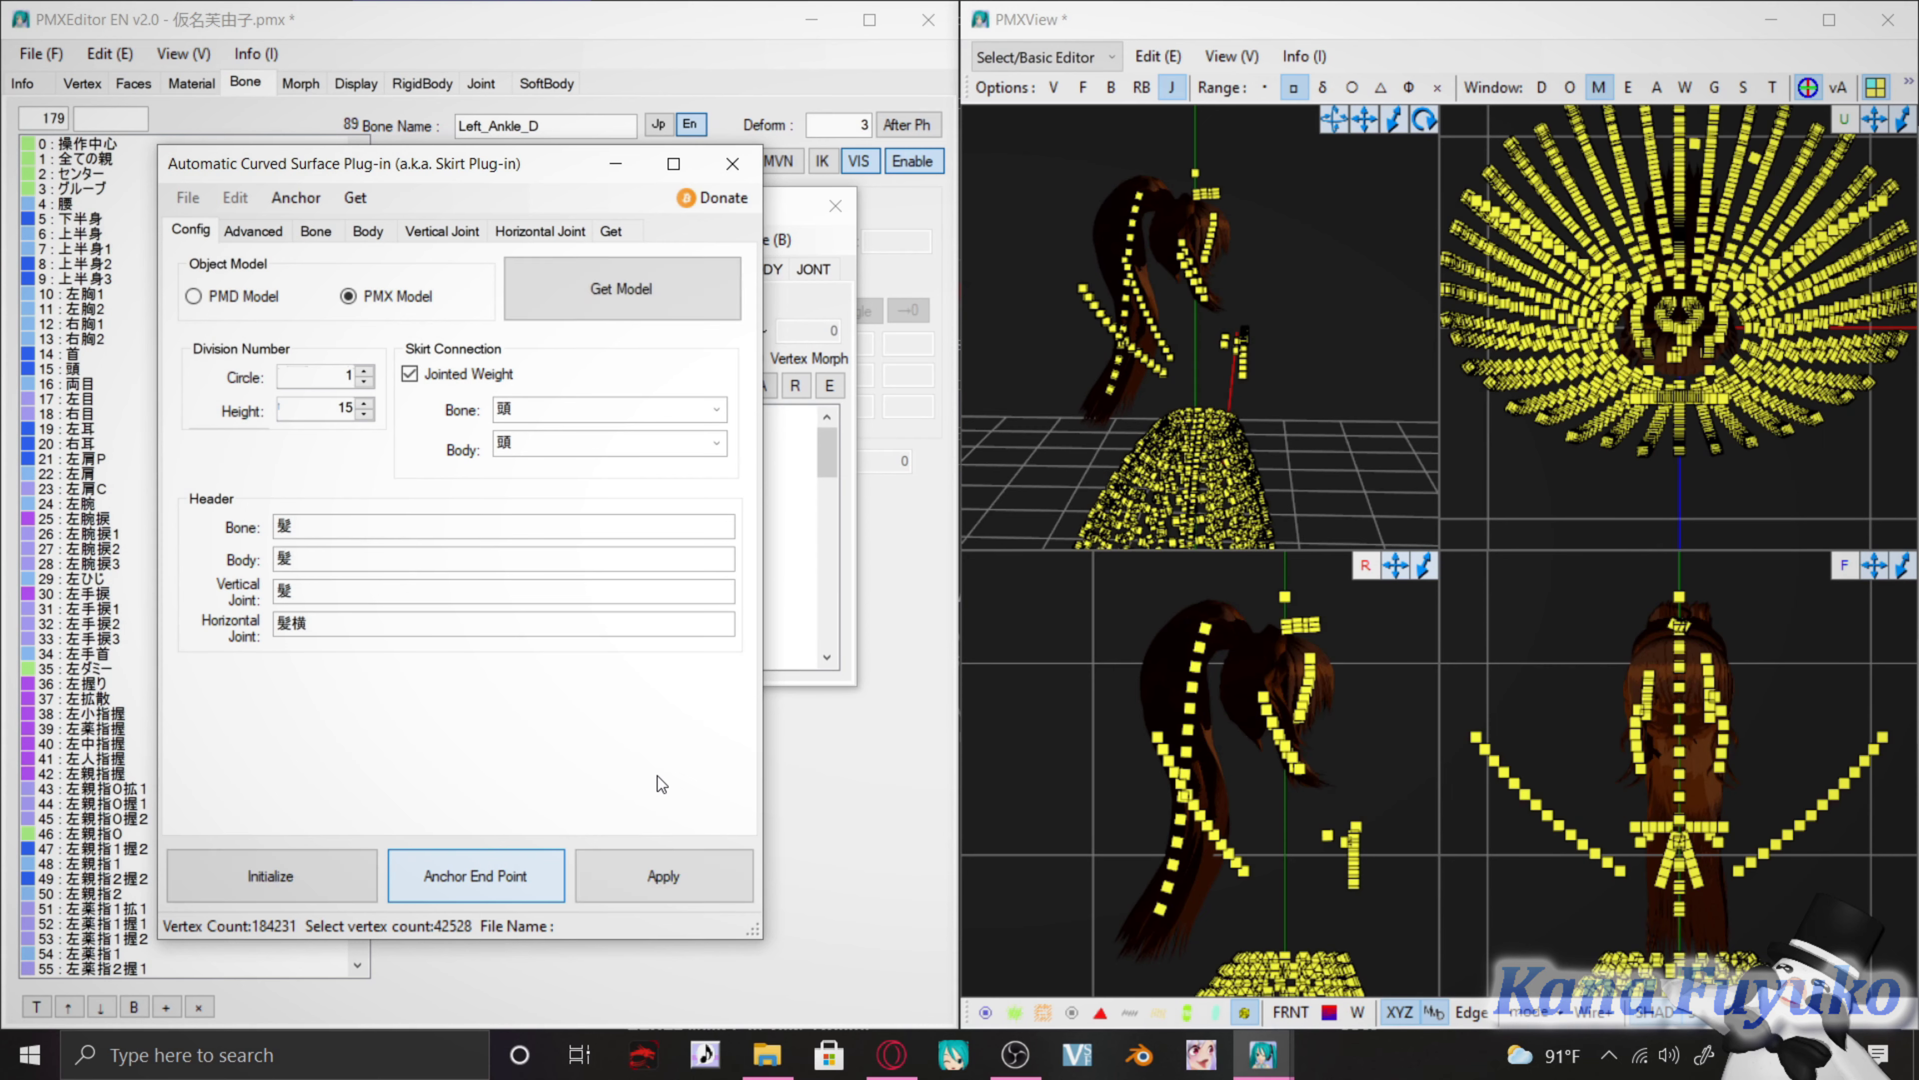
pyautogui.click(986, 1012)
pyautogui.scroll(2, 1105, 718)
pyautogui.scroll(1, 1106, 724)
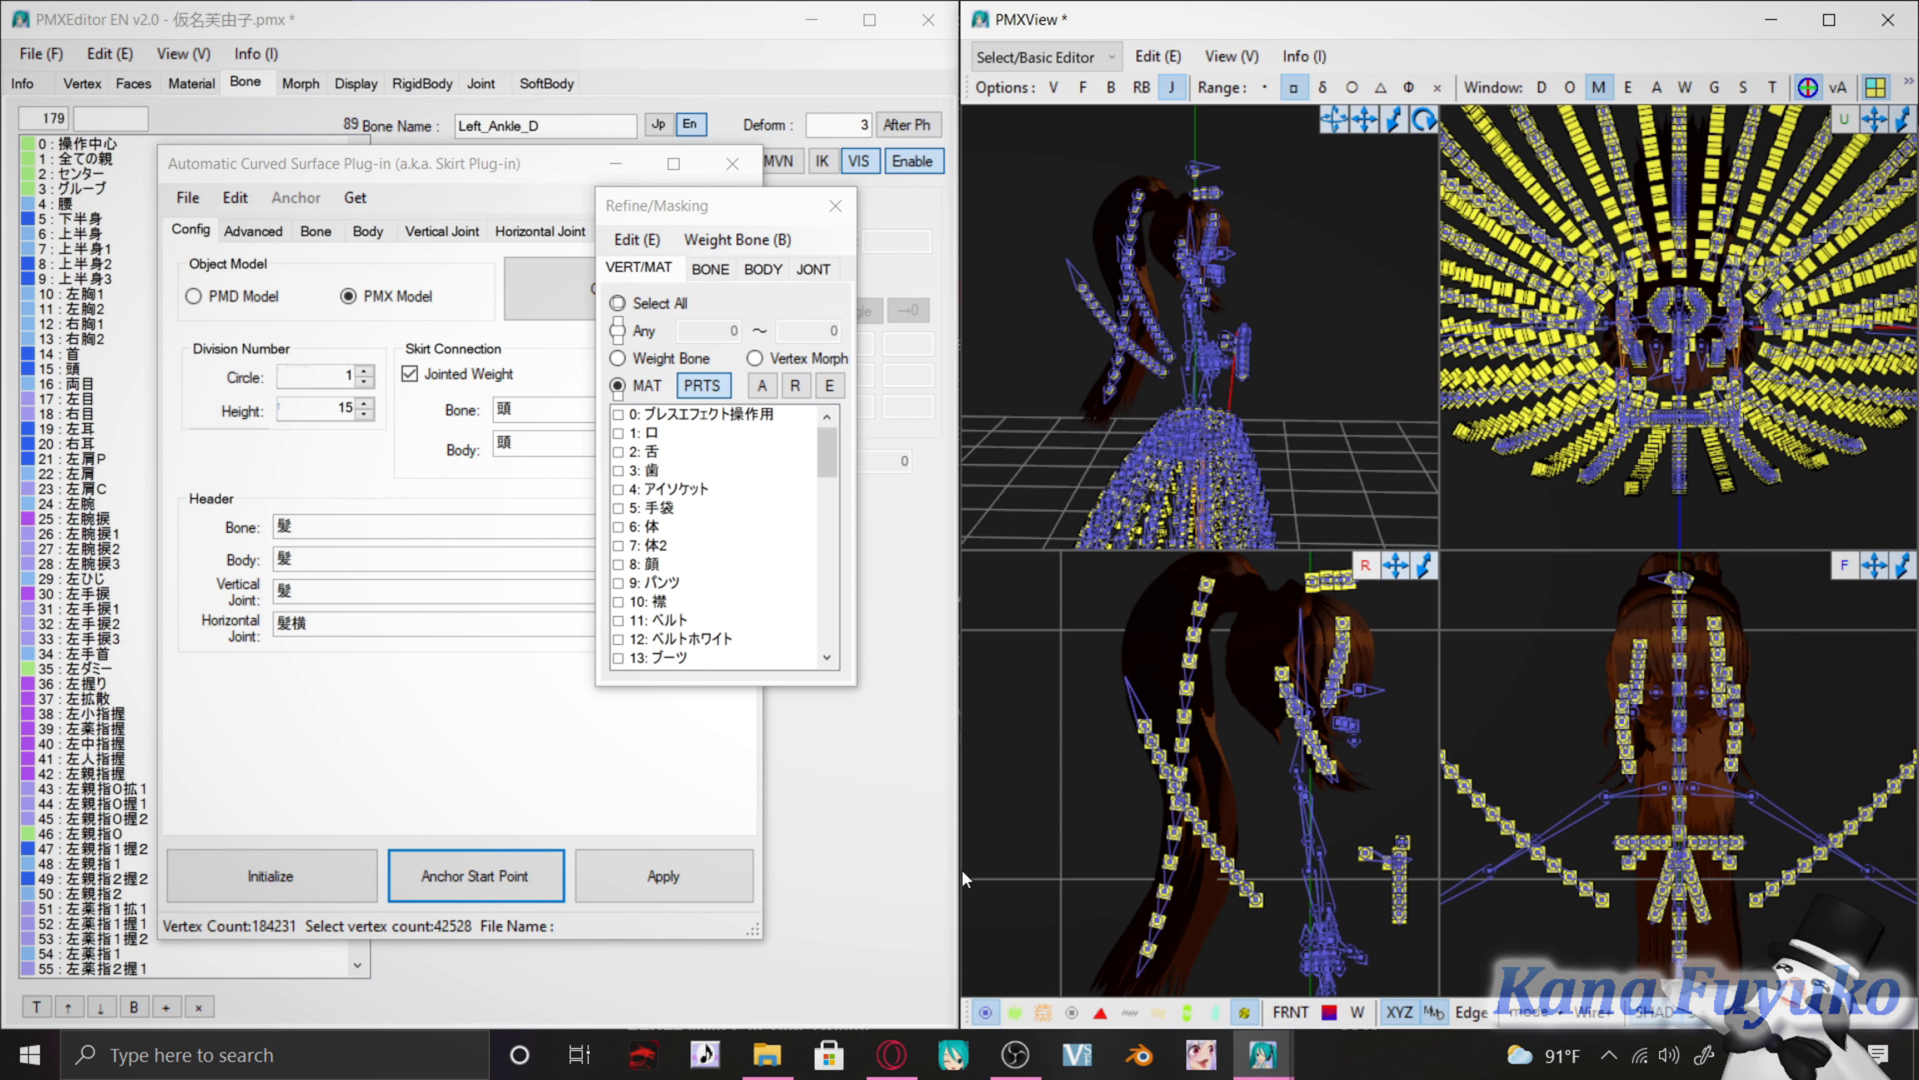
# Restart anchor editing and try moving the second and third anchor joints out of line with the ponytail
pyautogui.click(471, 879)
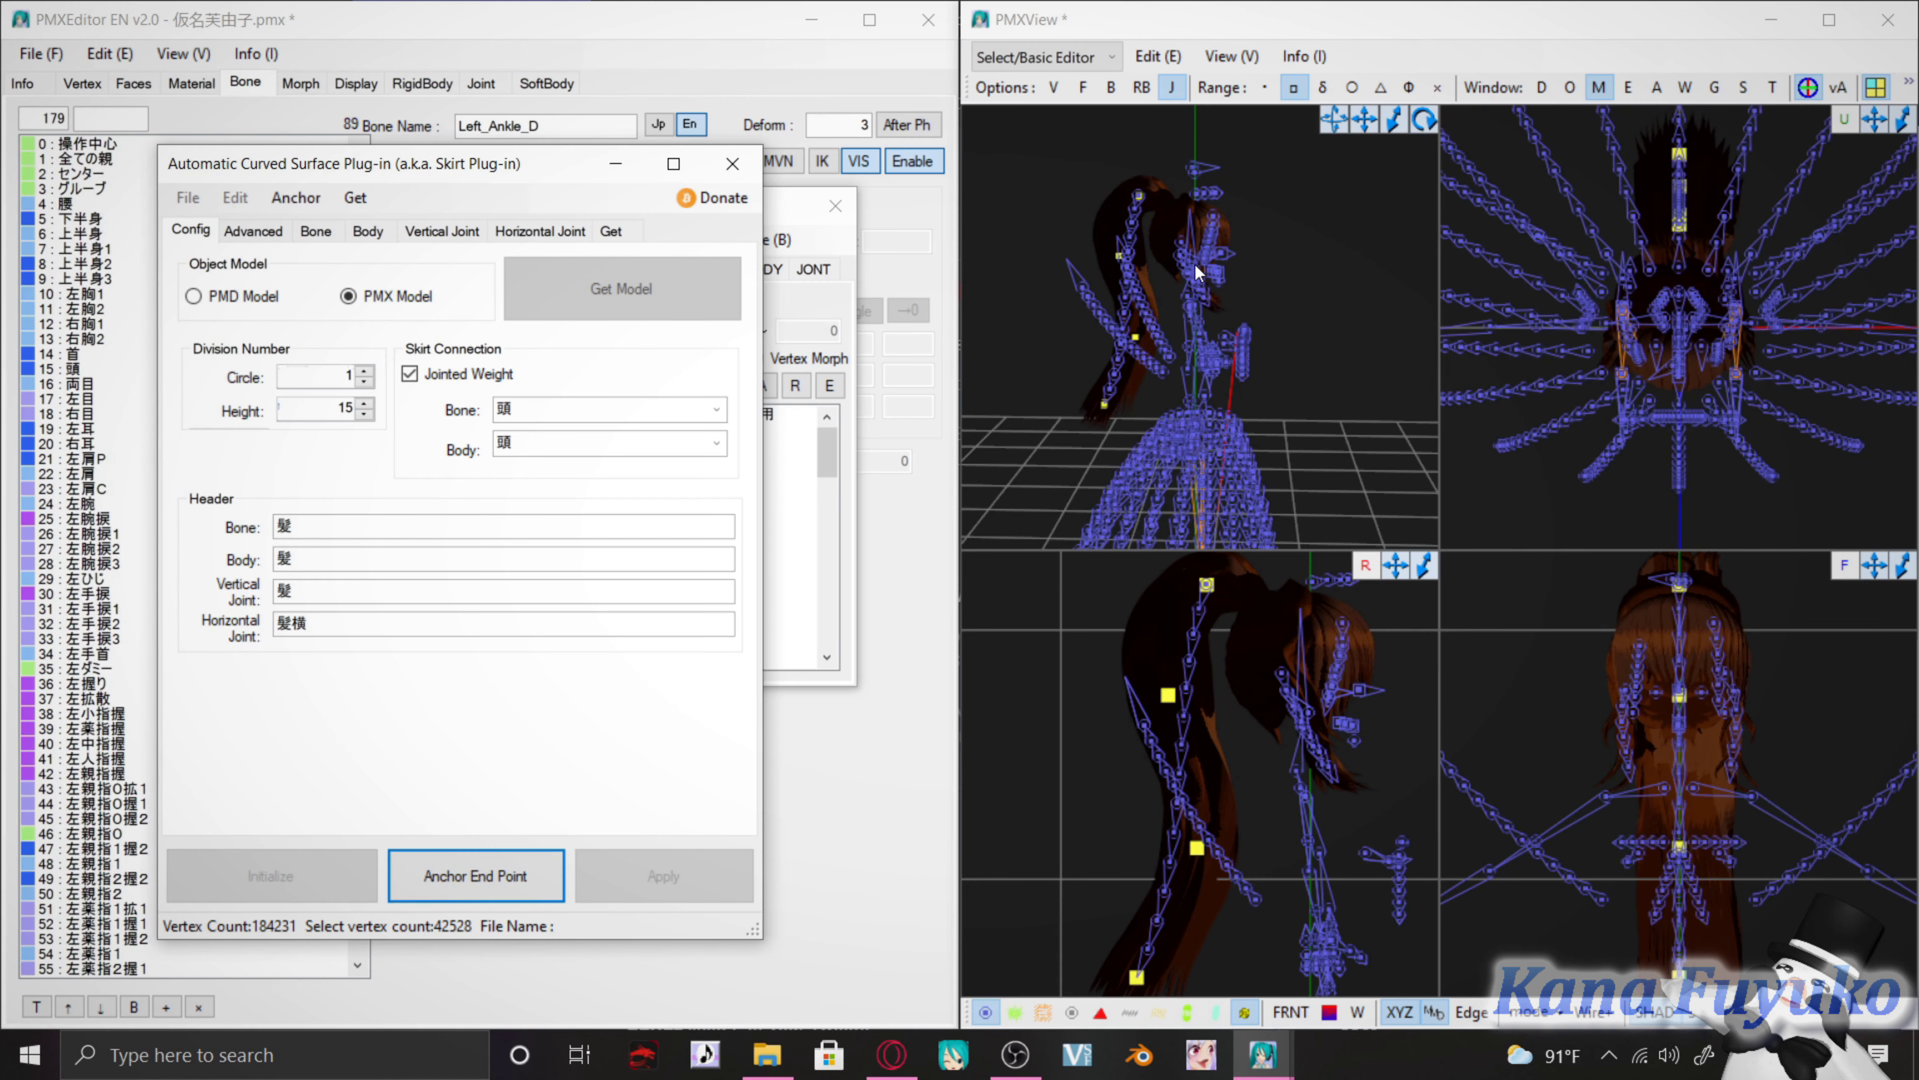
pyautogui.moveTo(1123, 655); pyautogui.dragTo(1213, 724)
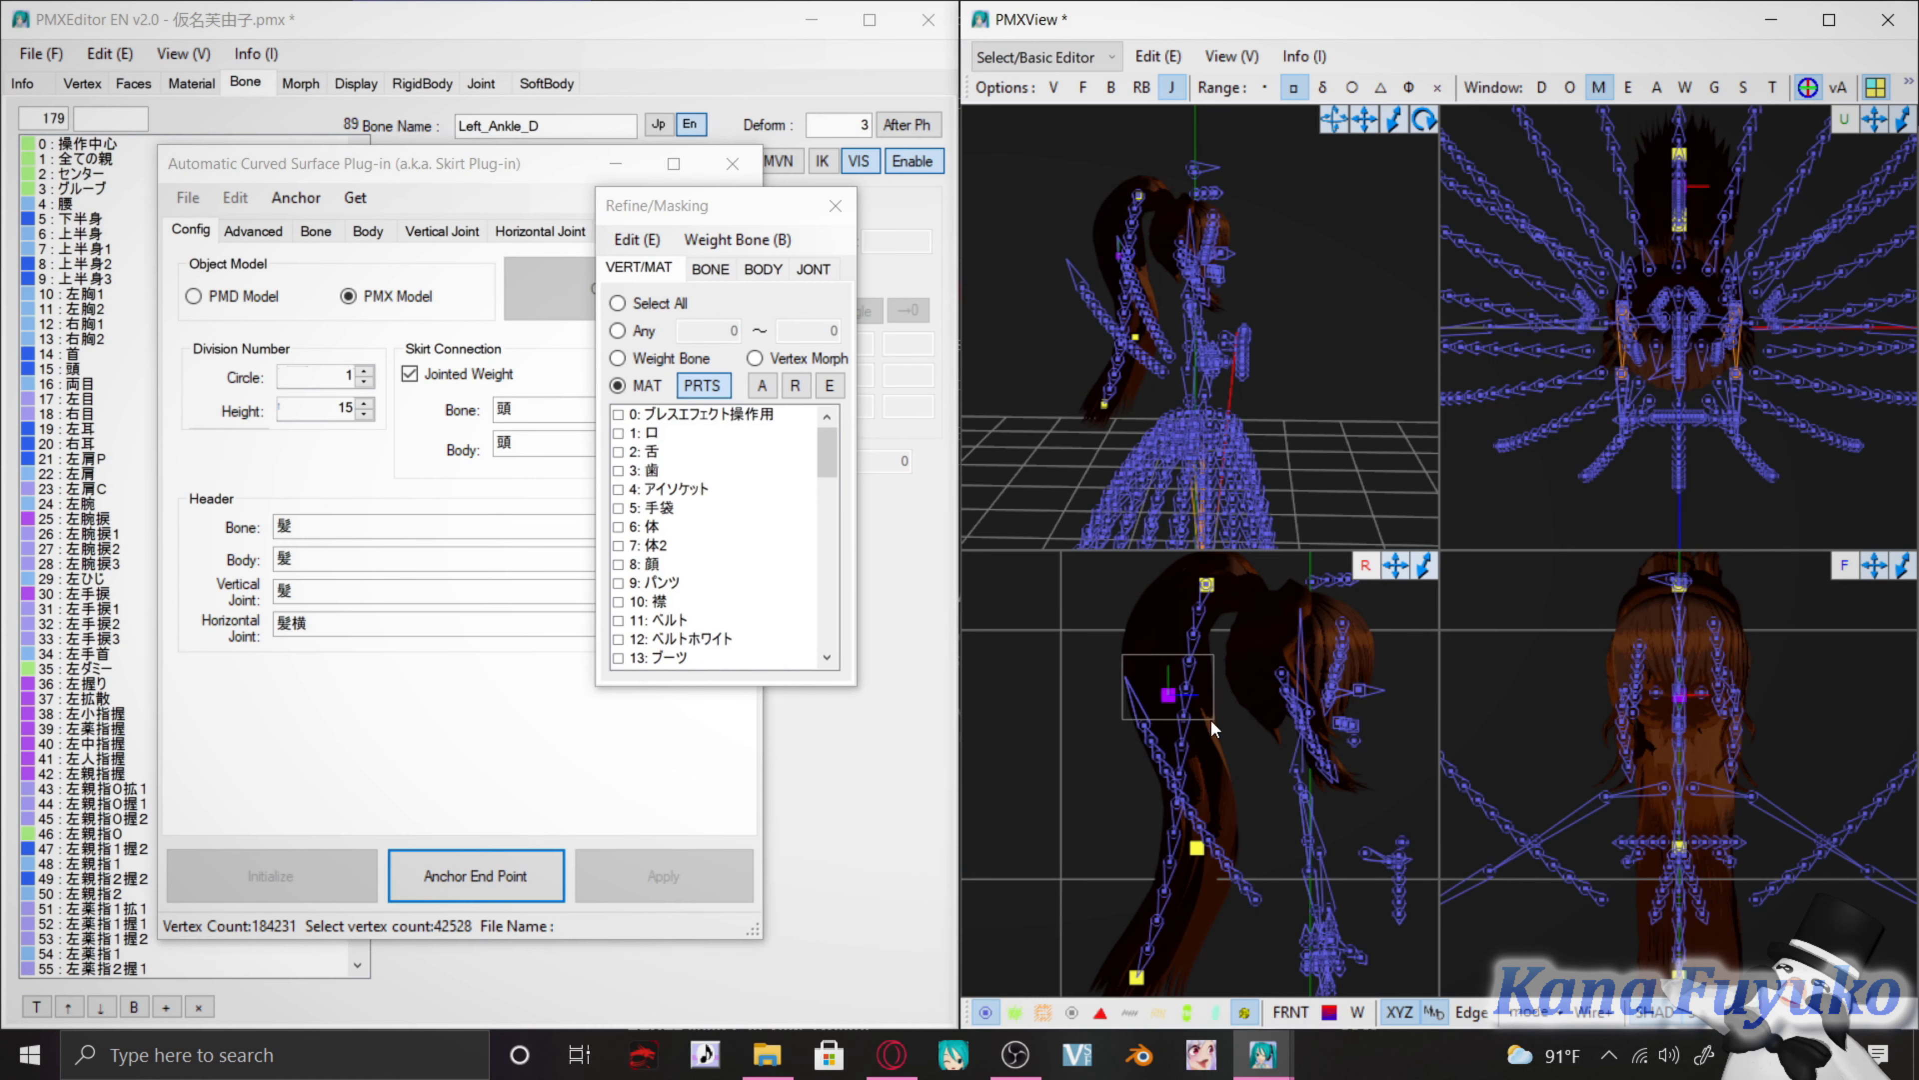
pyautogui.click(1123, 682)
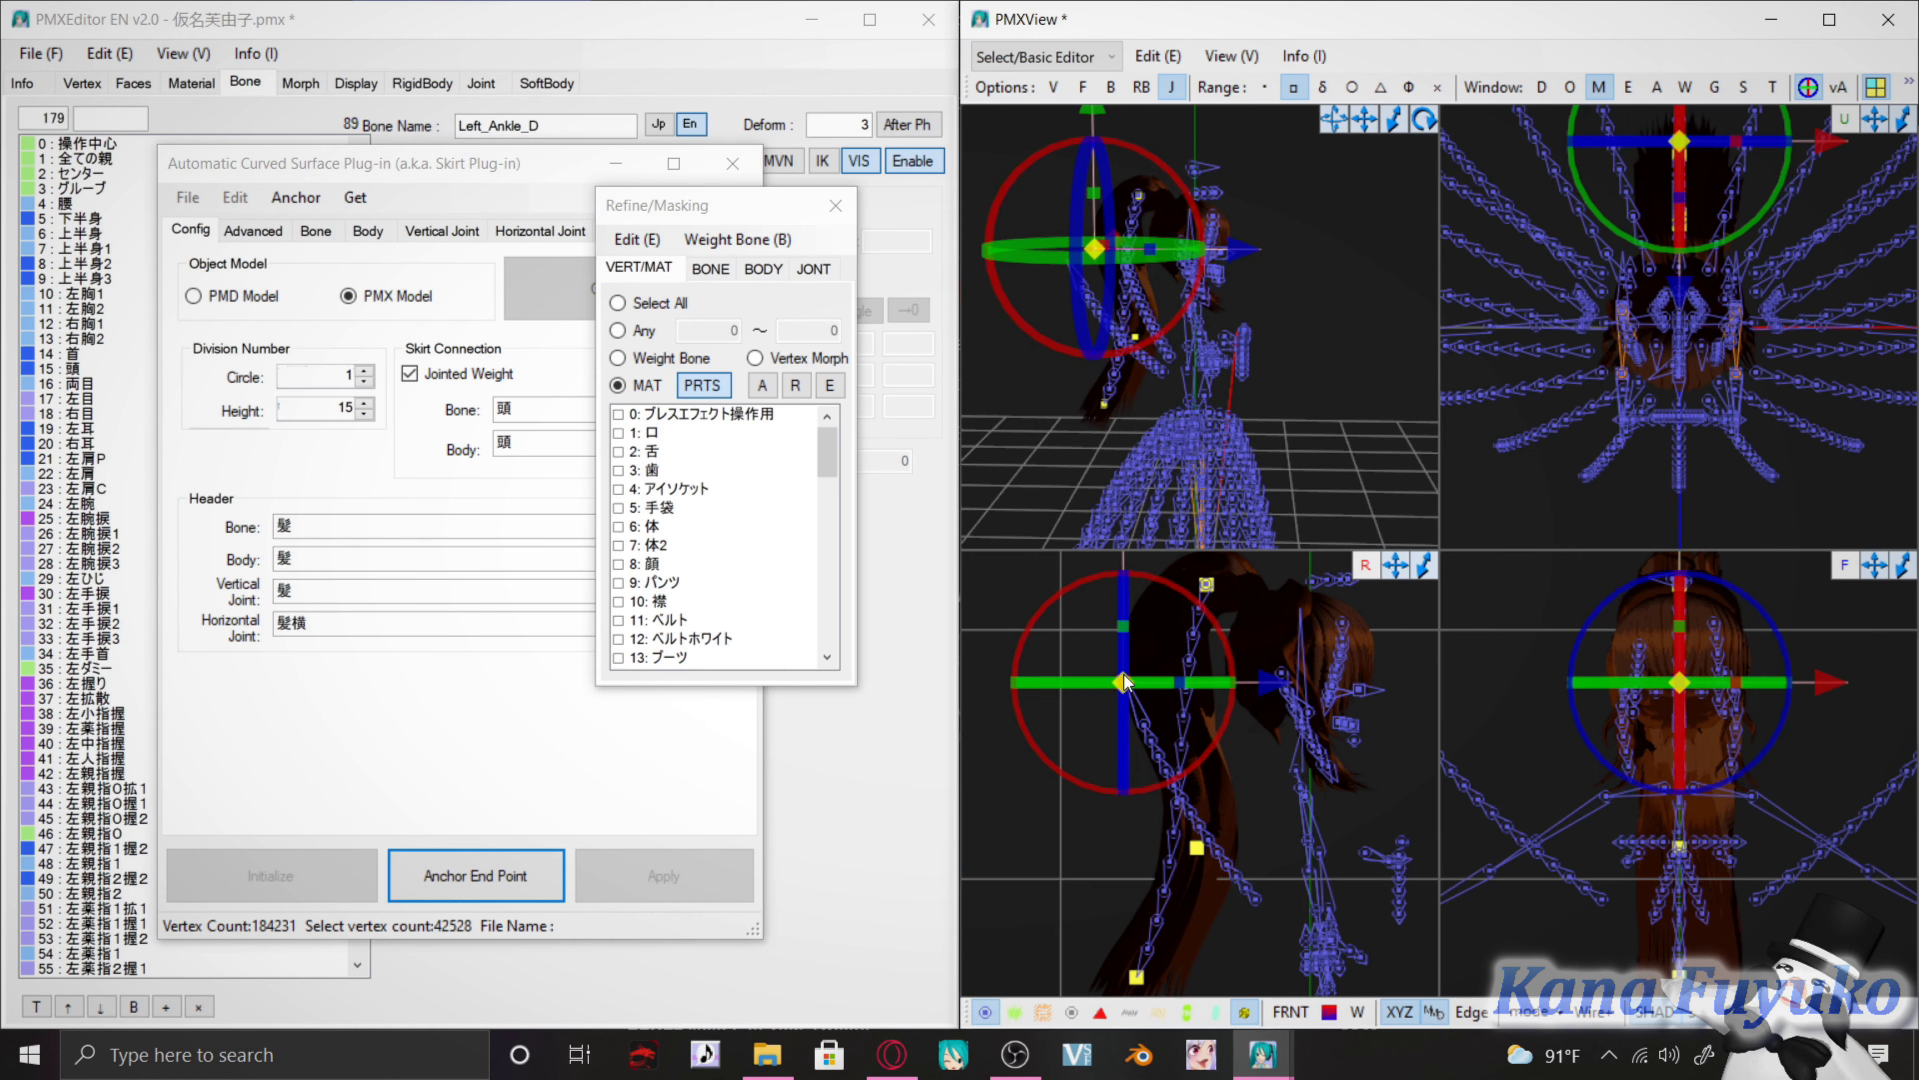
pyautogui.moveTo(1124, 684); pyautogui.dragTo(1214, 867)
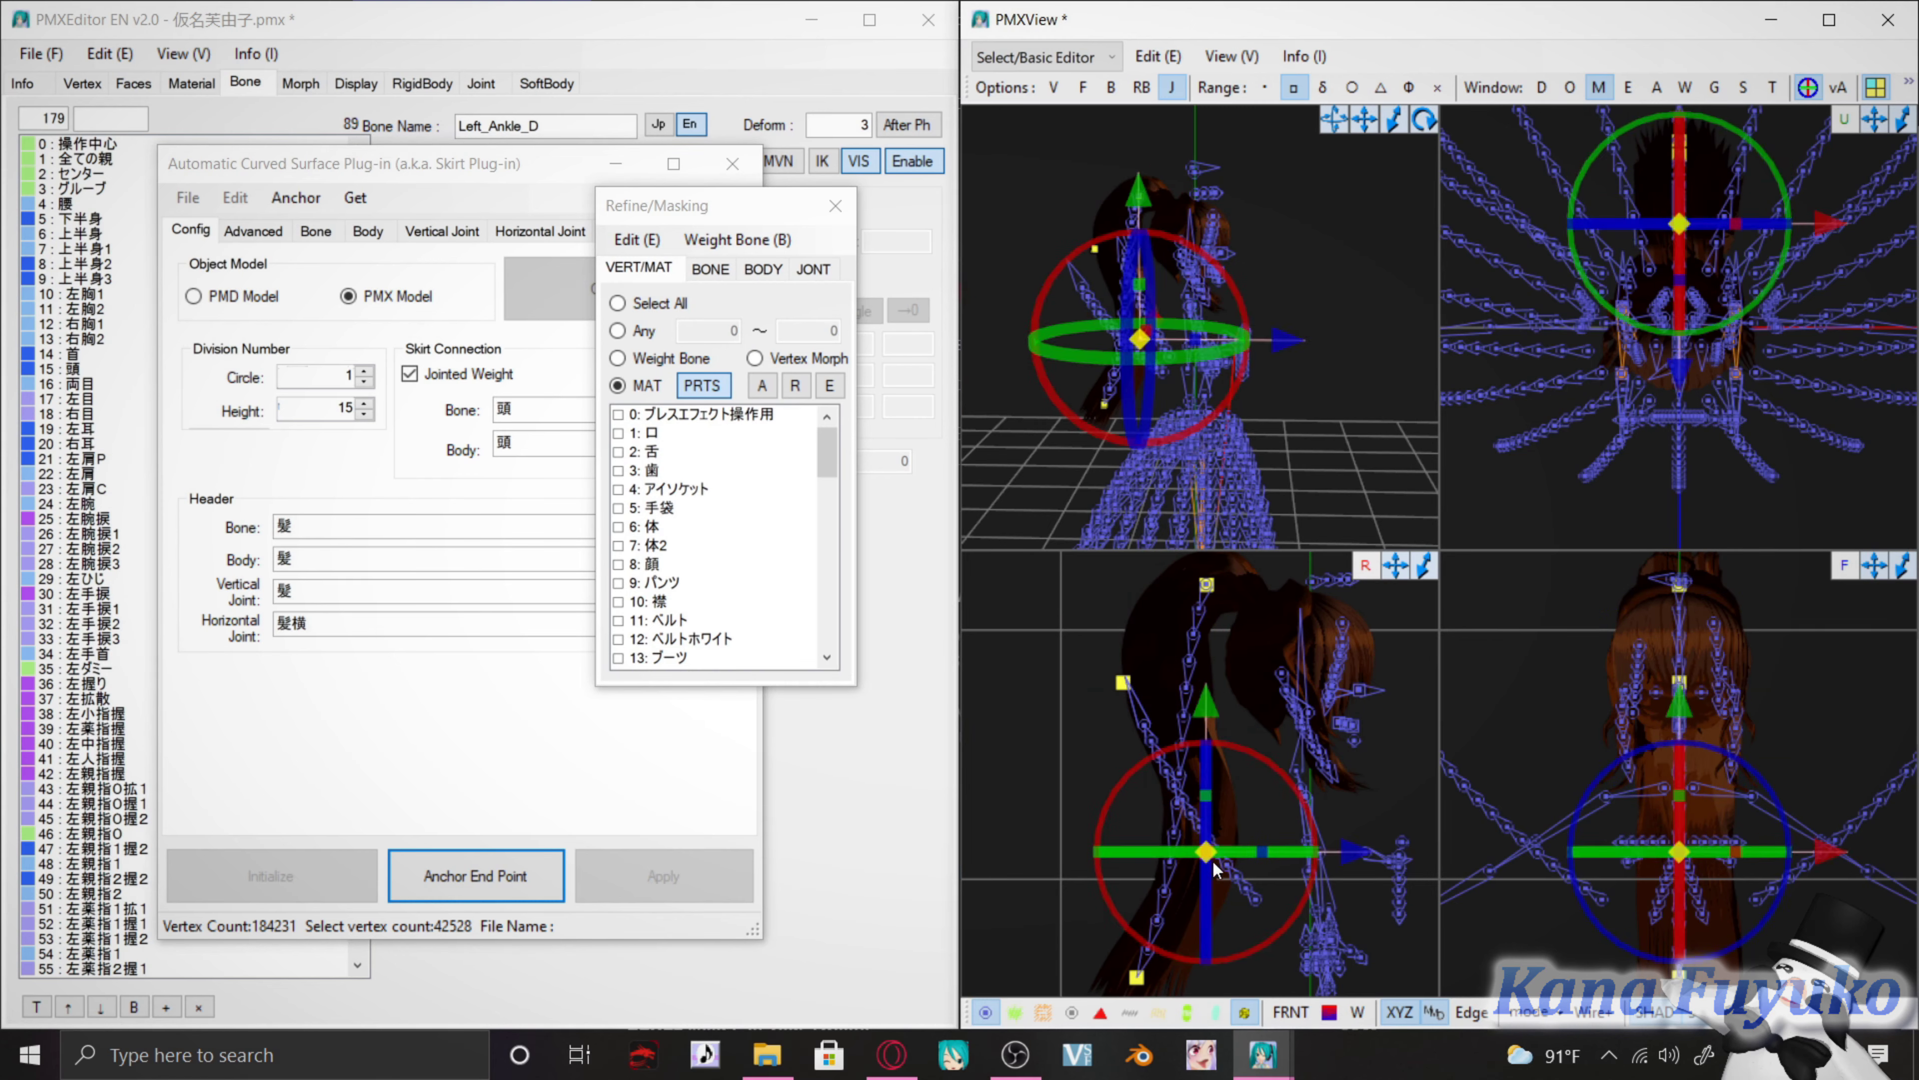
pyautogui.click(1098, 809)
# End the anchor editing and apply the generated ponytail rig to the model, closing the Skirt Plug-in
pyautogui.click(551, 863)
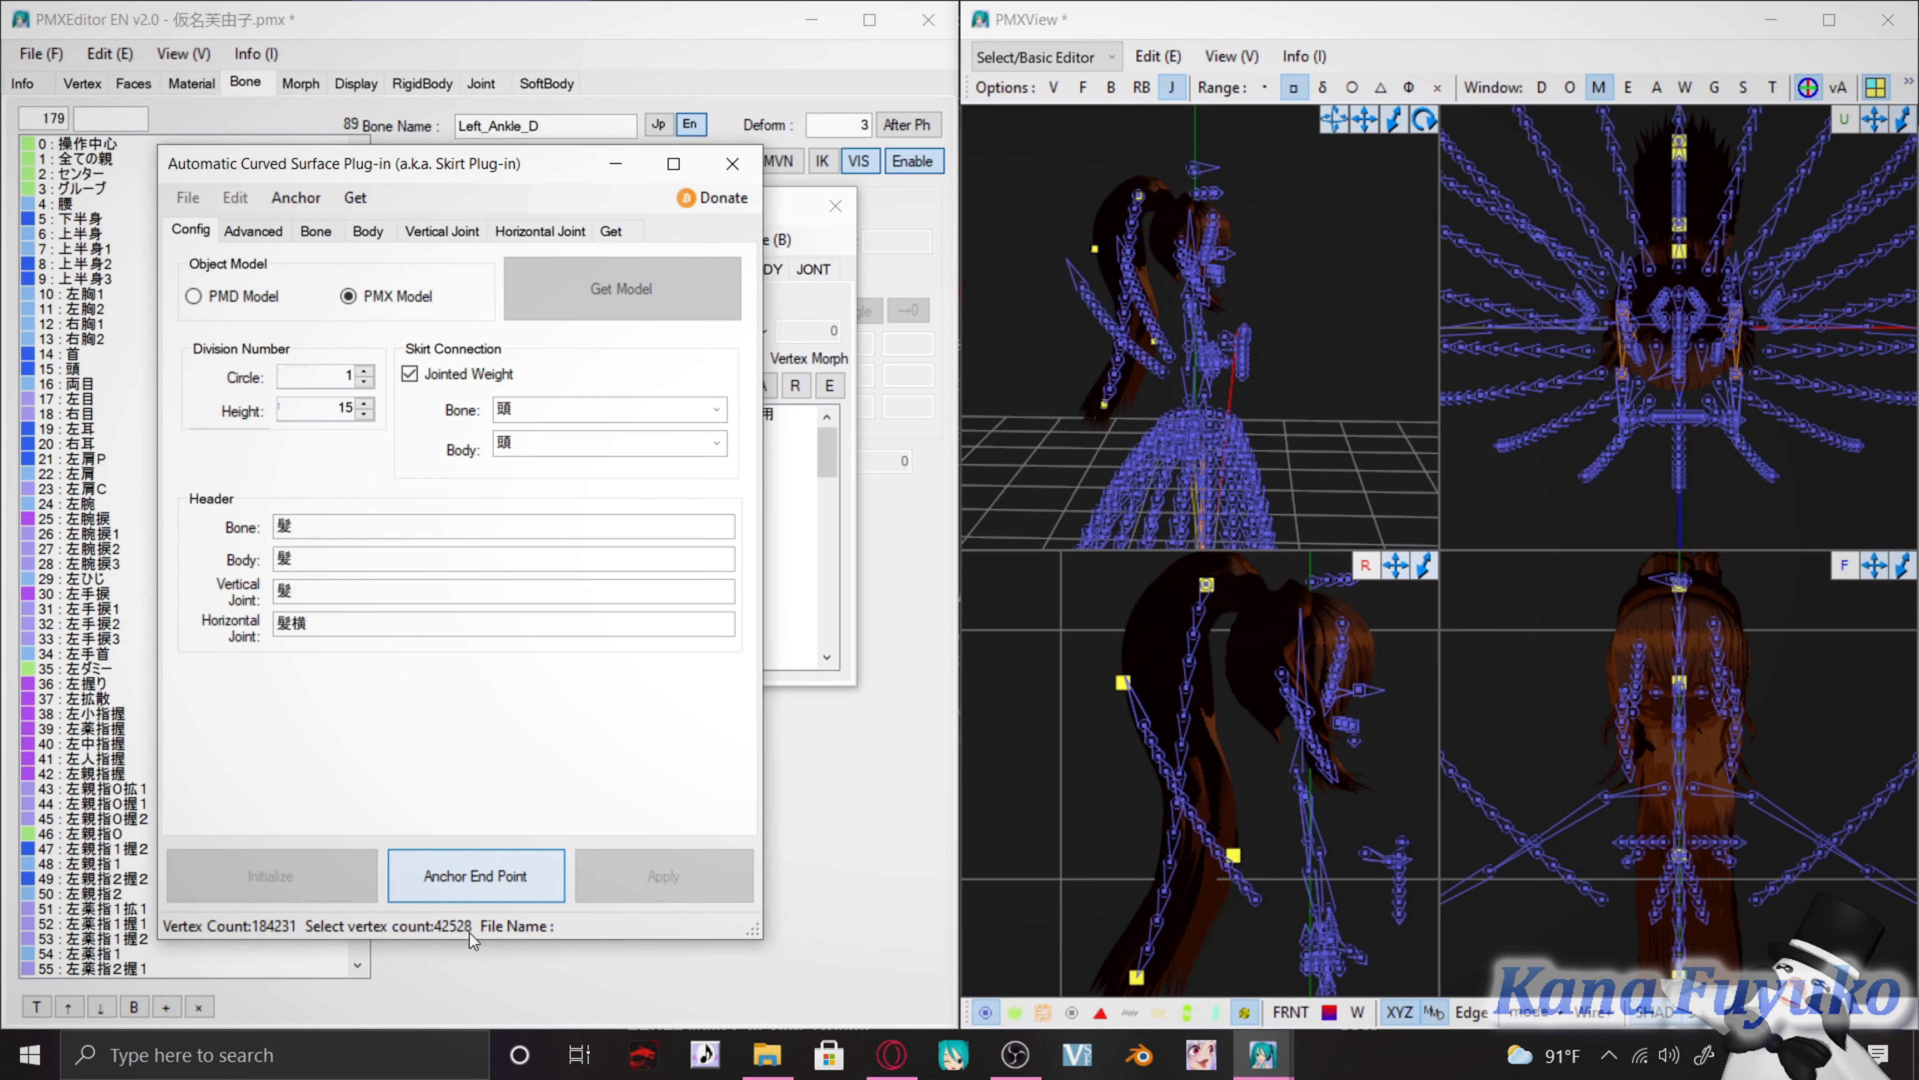
pyautogui.click(600, 874)
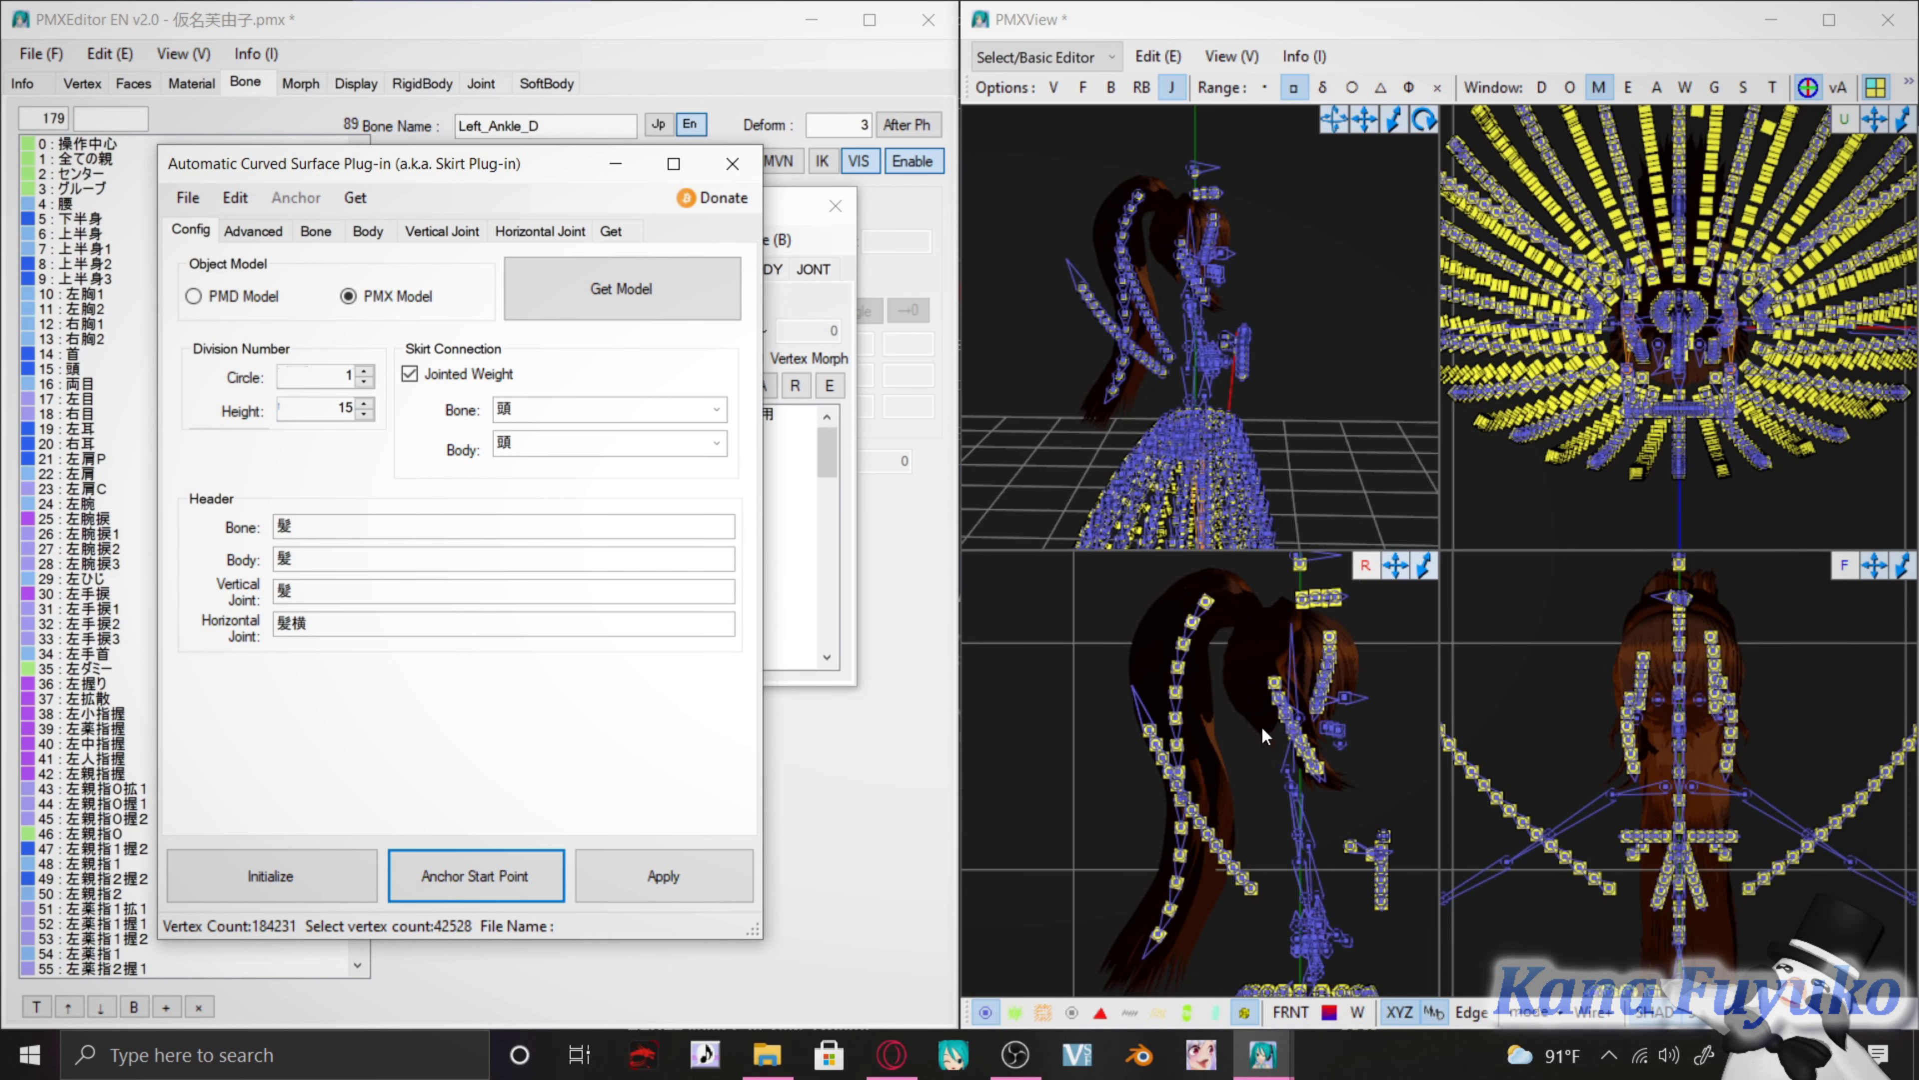
pyautogui.click(731, 168)
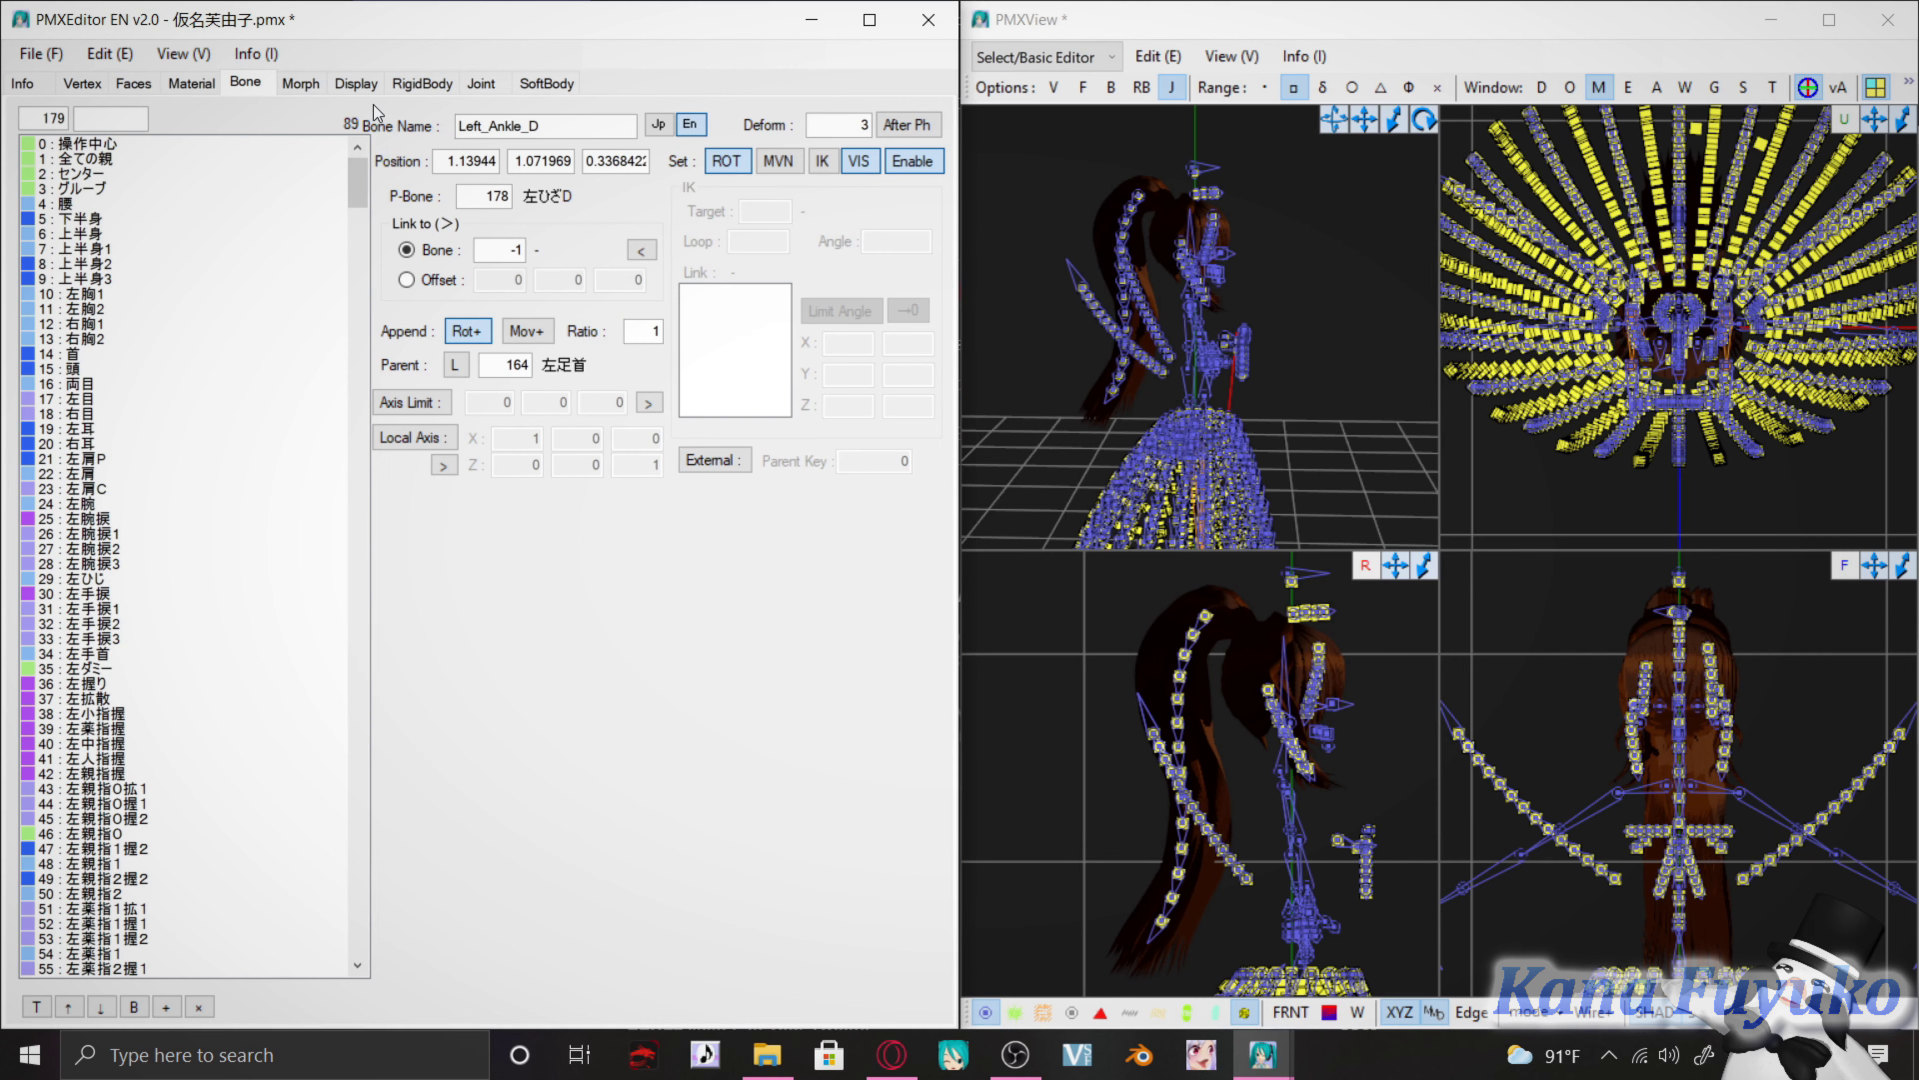
# Select the new hair bones 髪_0_1 through 髪_14_1 and set their Deform value to 2
pyautogui.moveTo(358, 182); pyautogui.dragTo(335, 907)
pyautogui.scroll(-10, 335, 907)
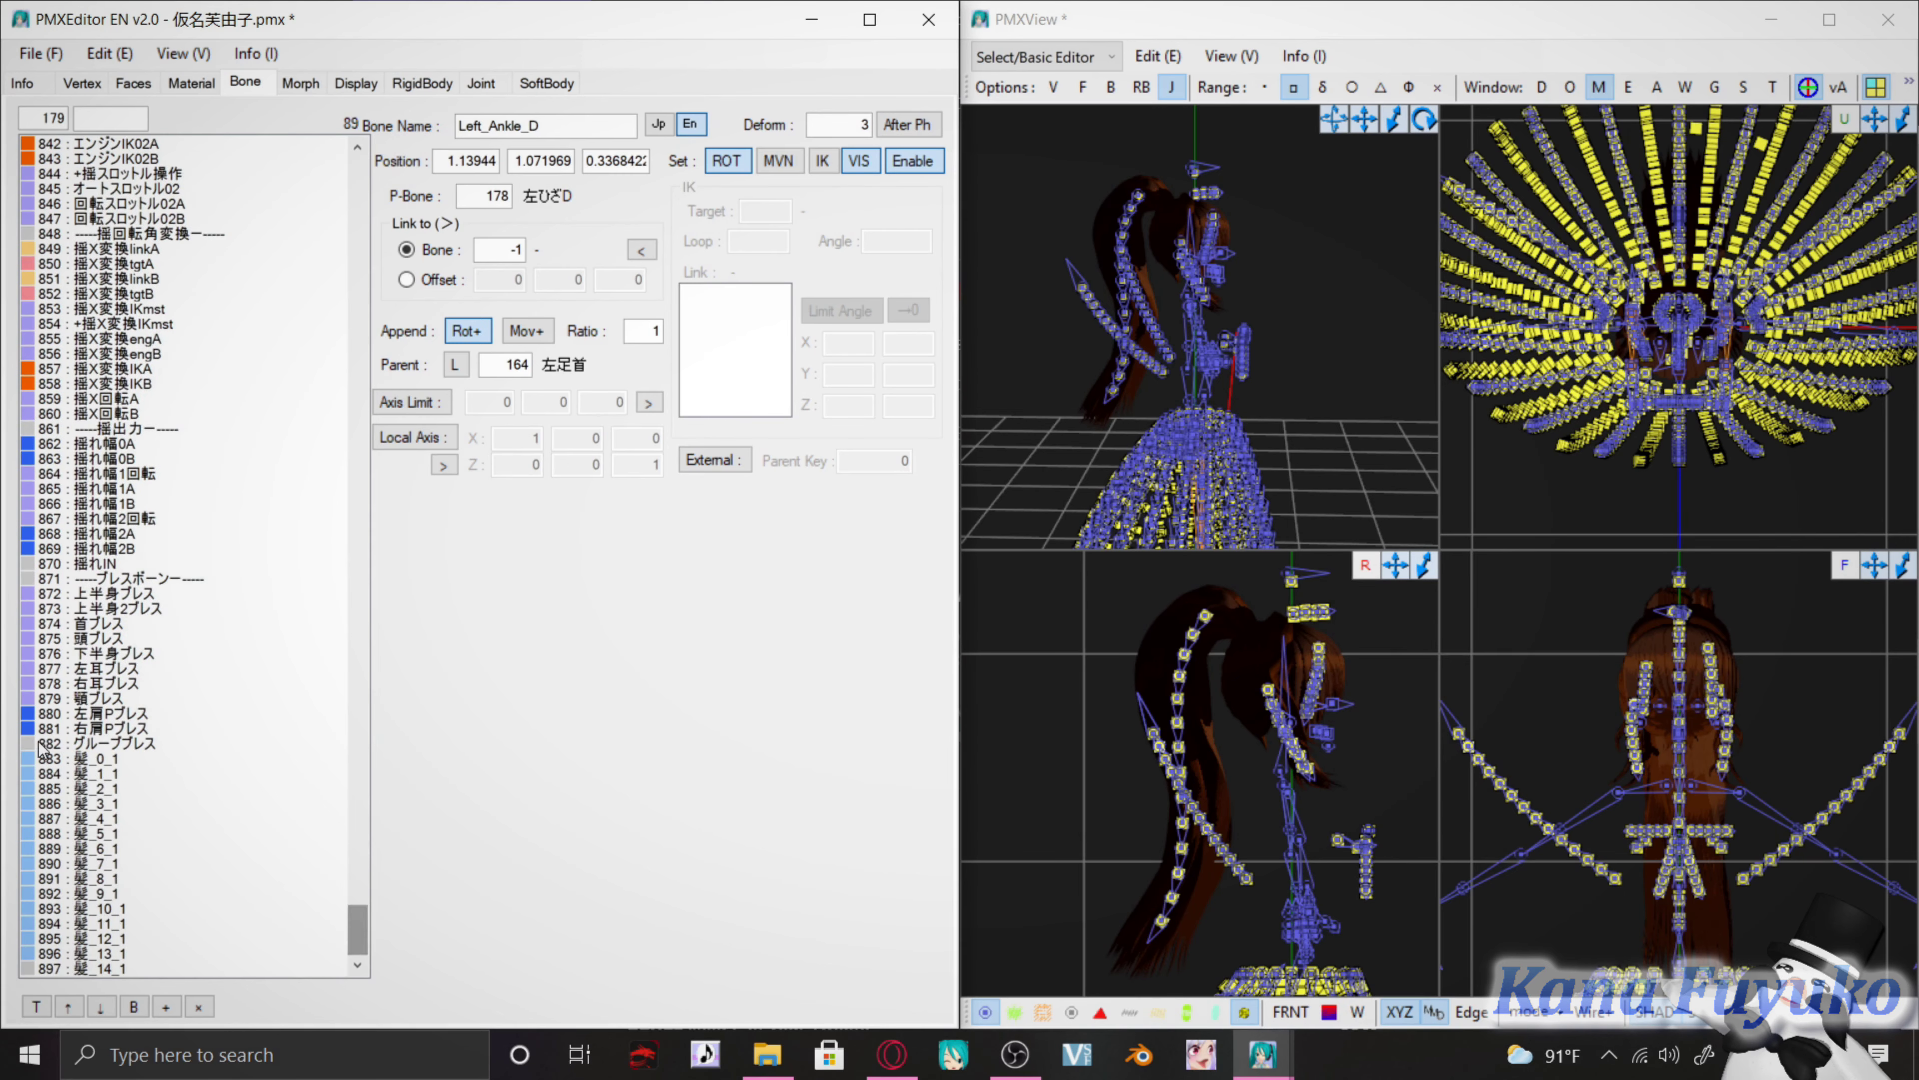
pyautogui.moveTo(102, 760); pyautogui.dragTo(114, 969)
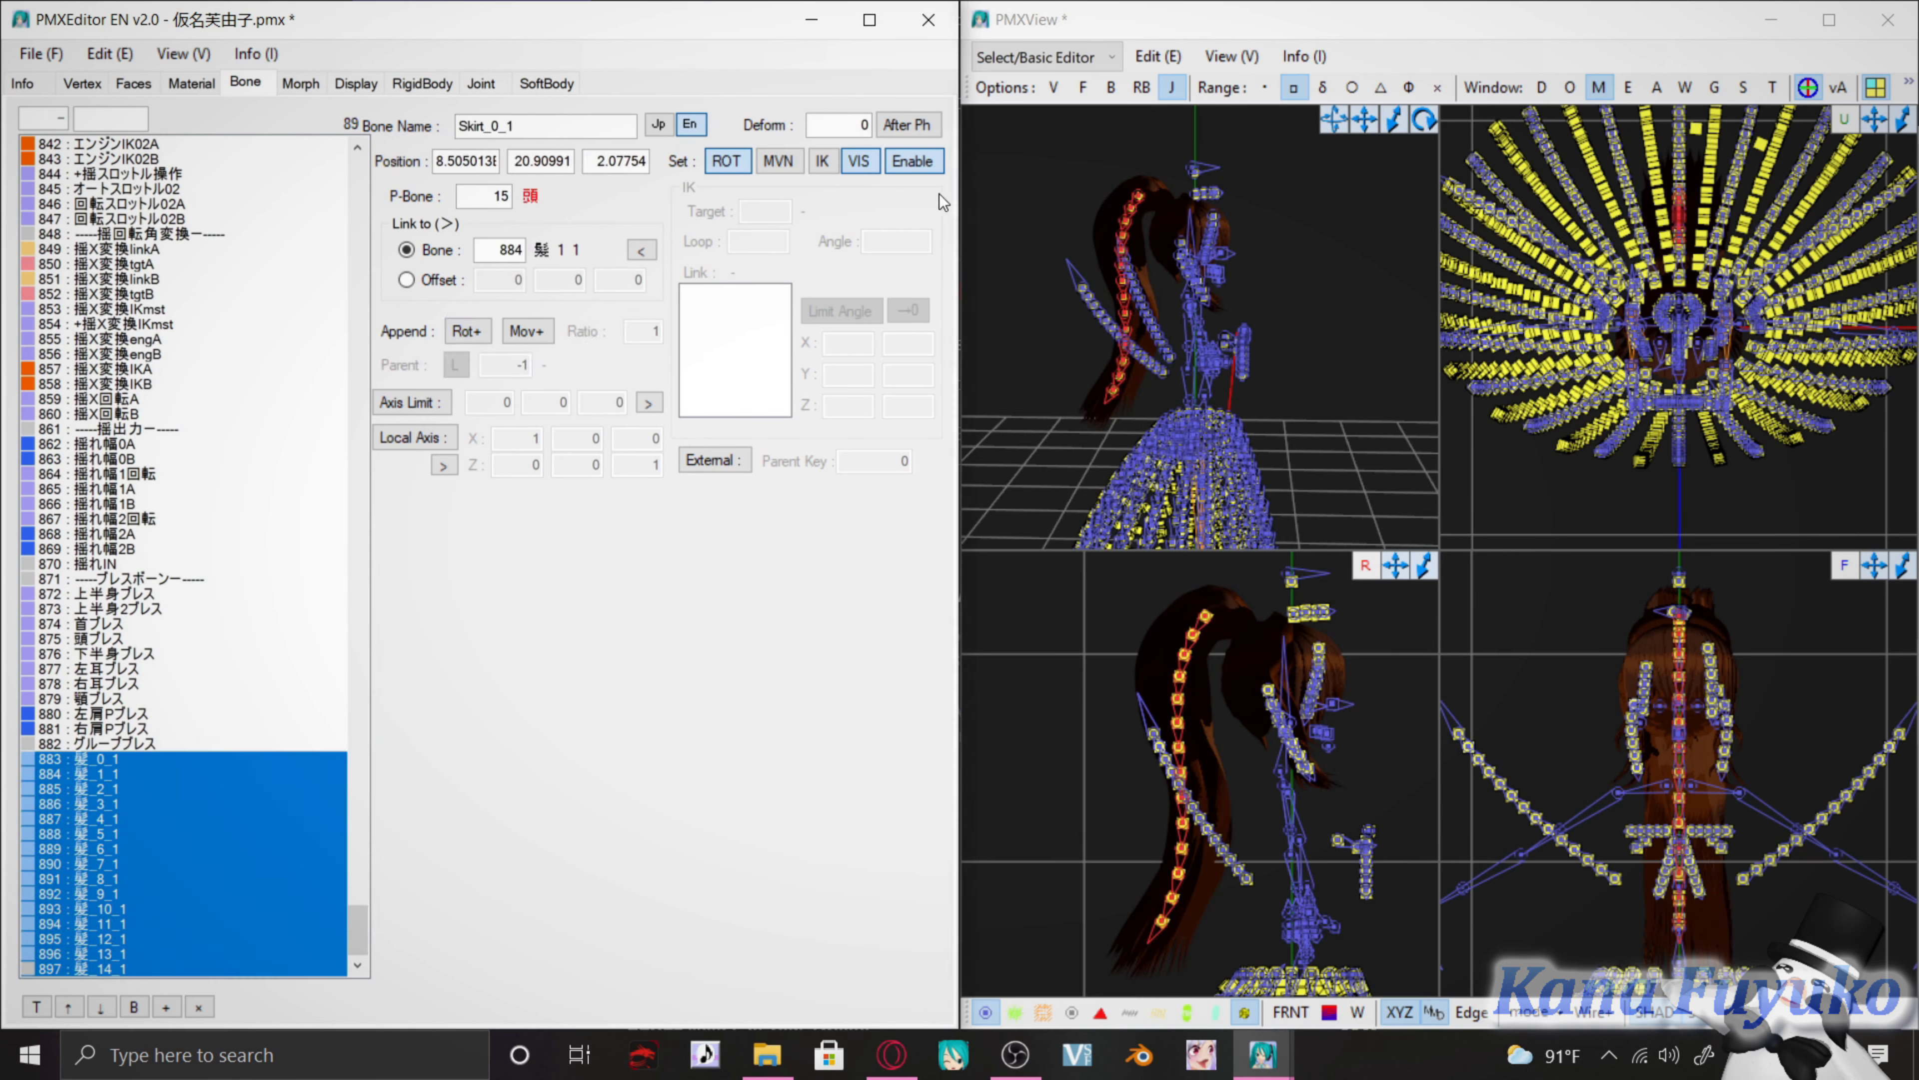
pyautogui.write('2')
# Select the bones from ブレス親 through グループブレス and move them to the end of the bone list
pyautogui.click(193, 743)
pyautogui.moveTo(193, 744); pyautogui.dragTo(171, 415)
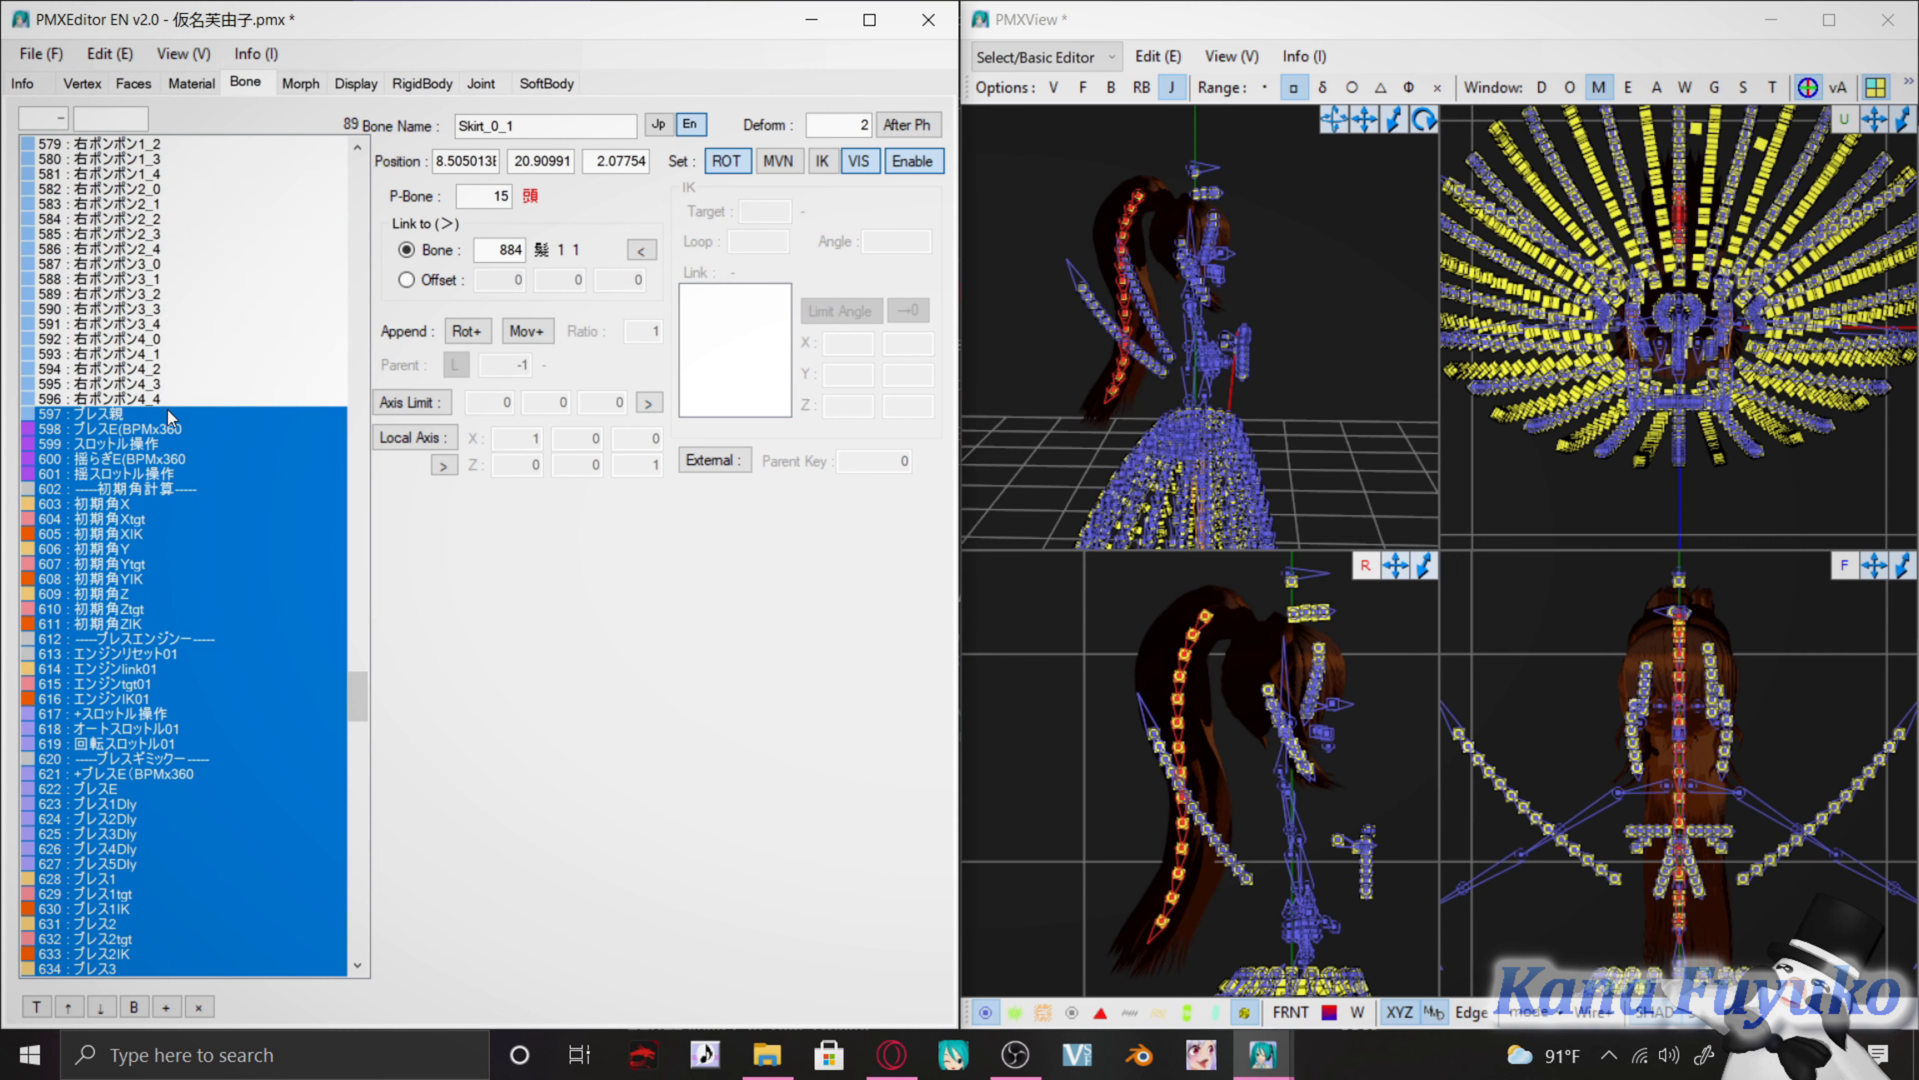
pyautogui.scroll(-20, 234, 655)
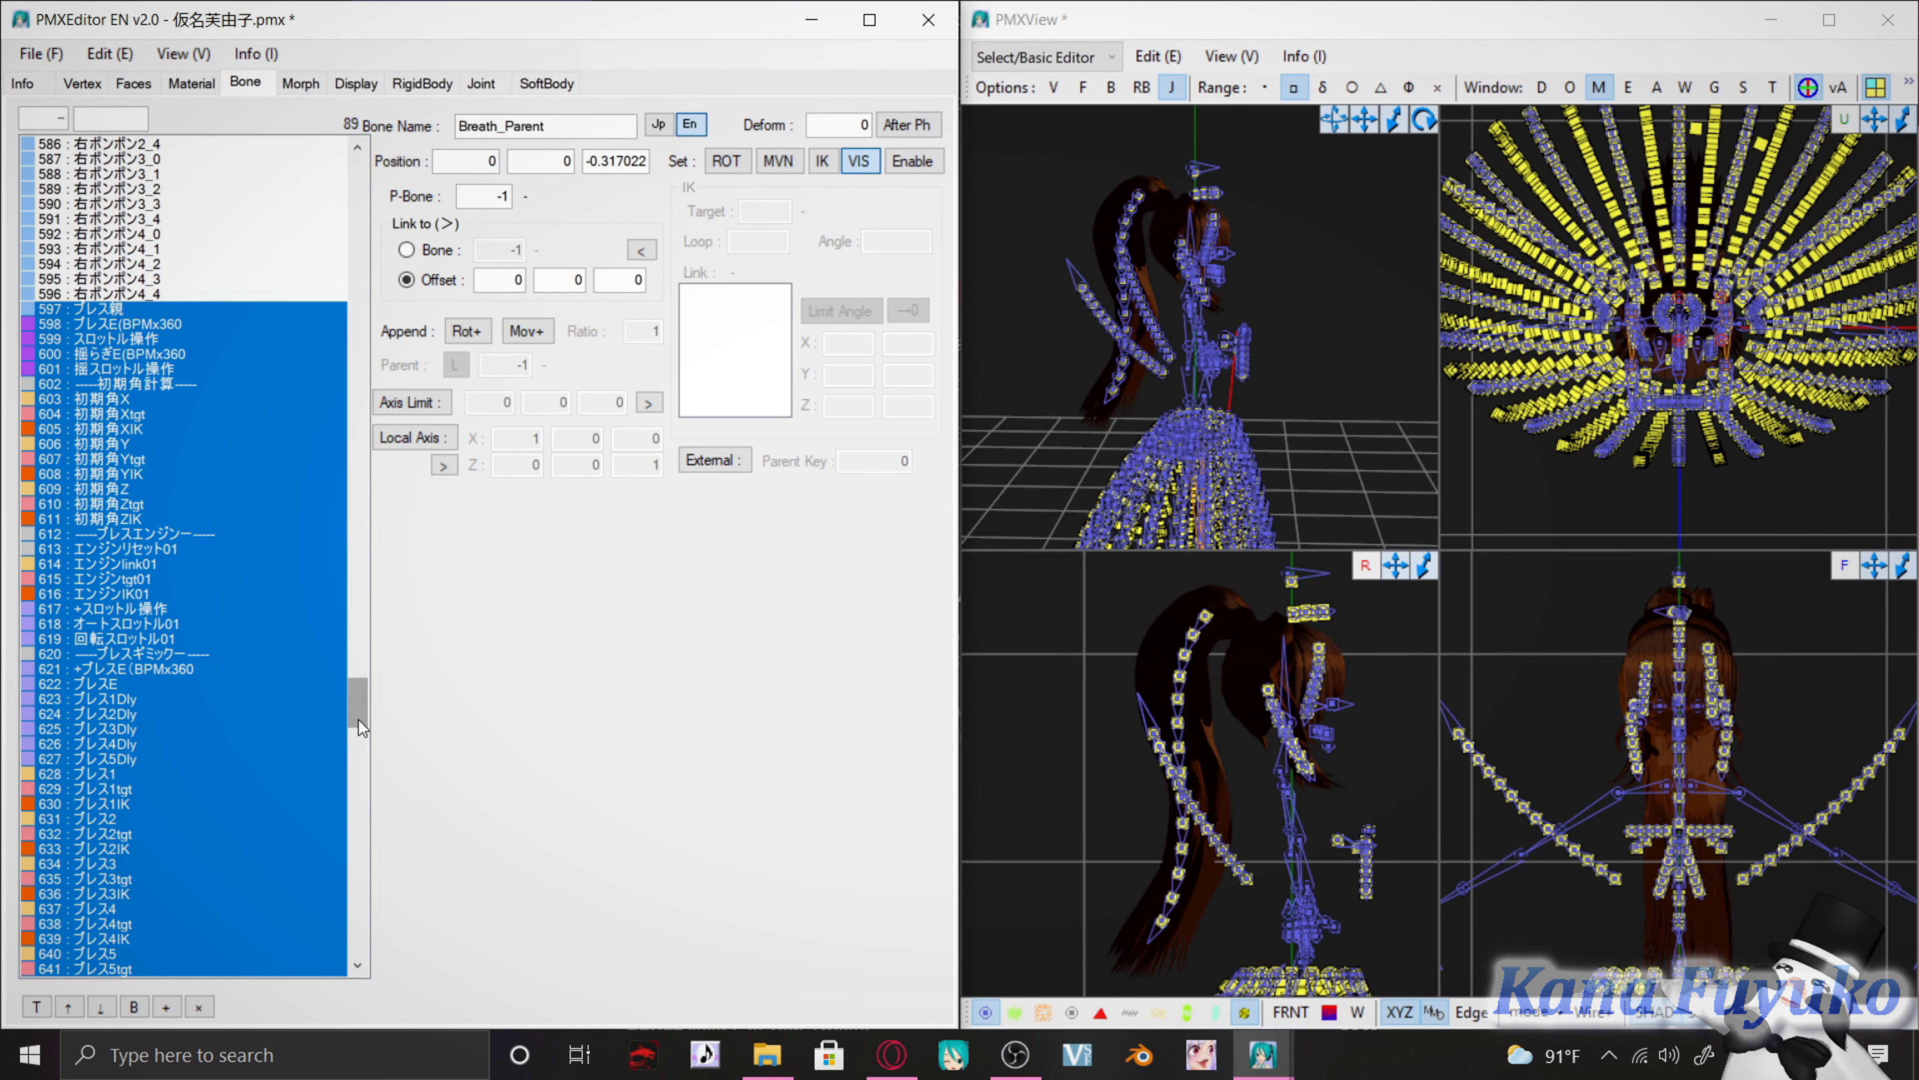
pyautogui.scroll(-20, 350, 863)
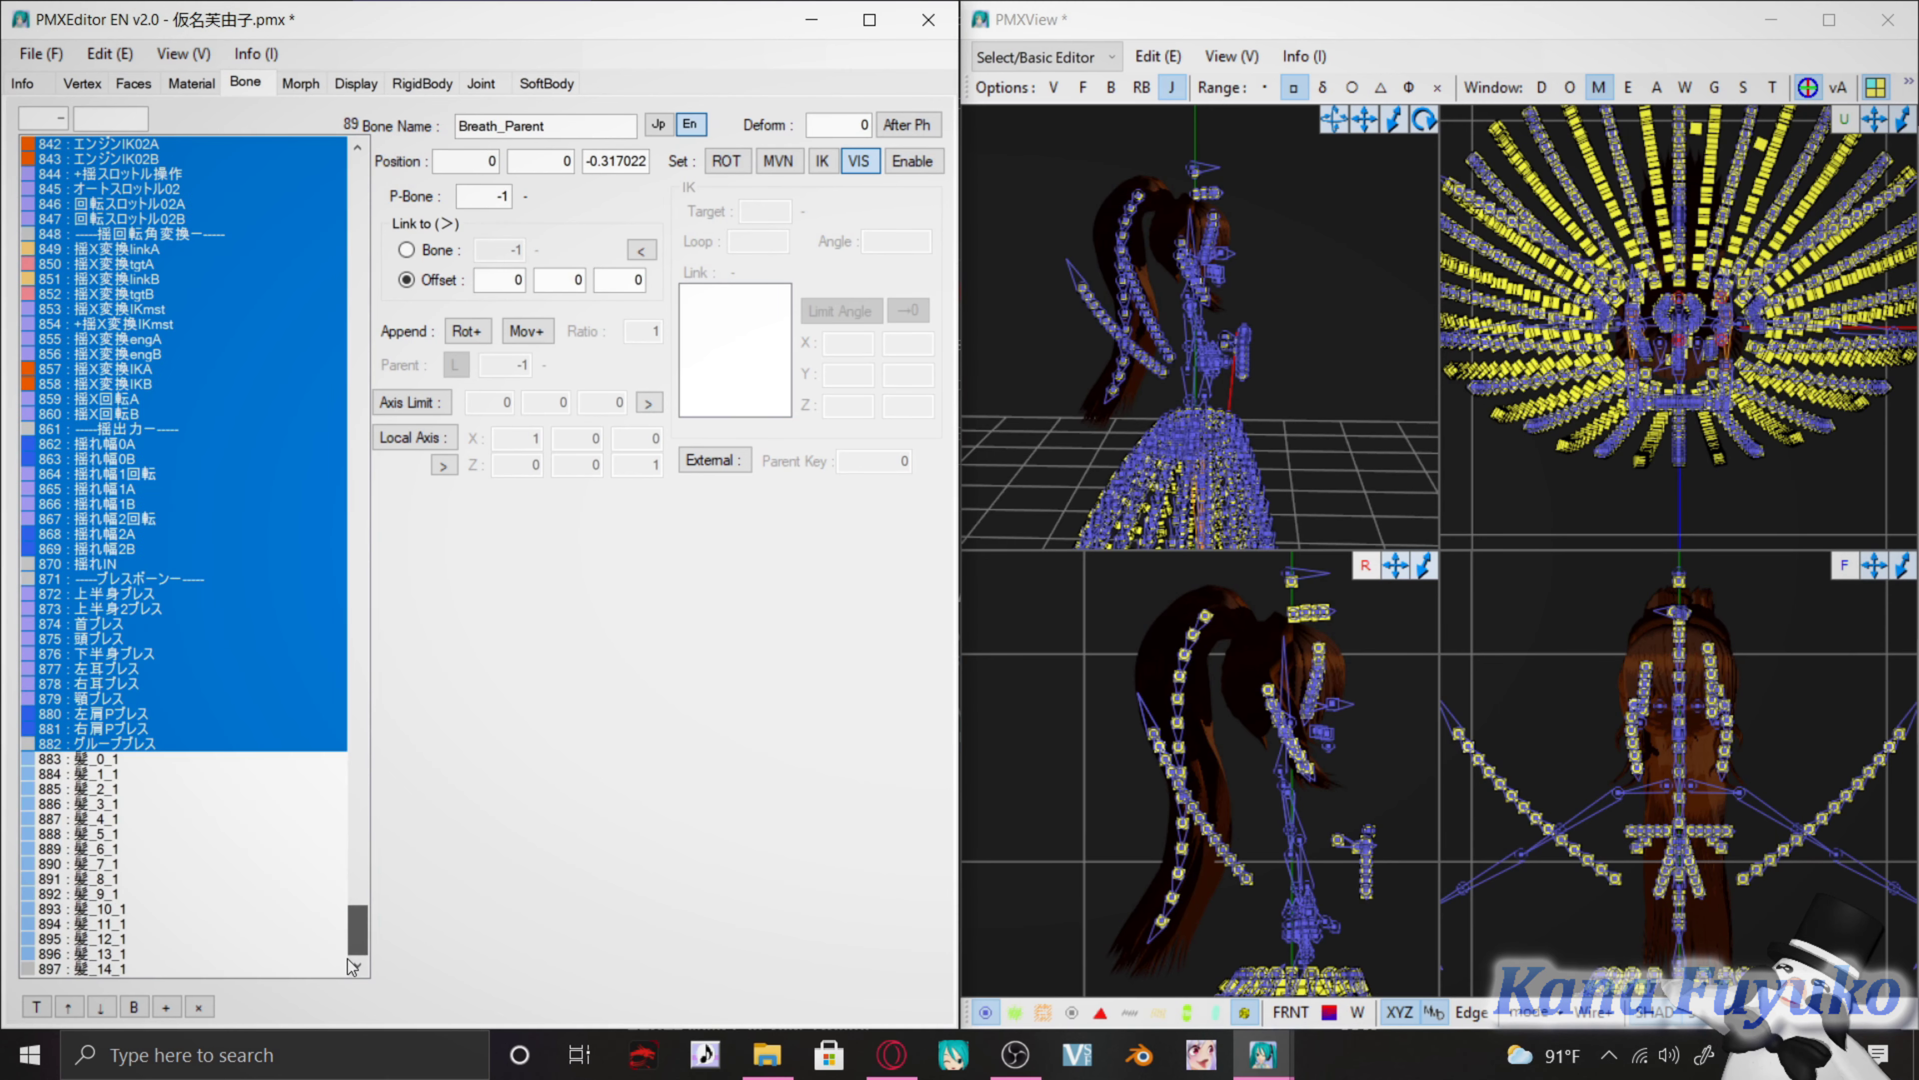
pyautogui.scroll(20, 329, 832)
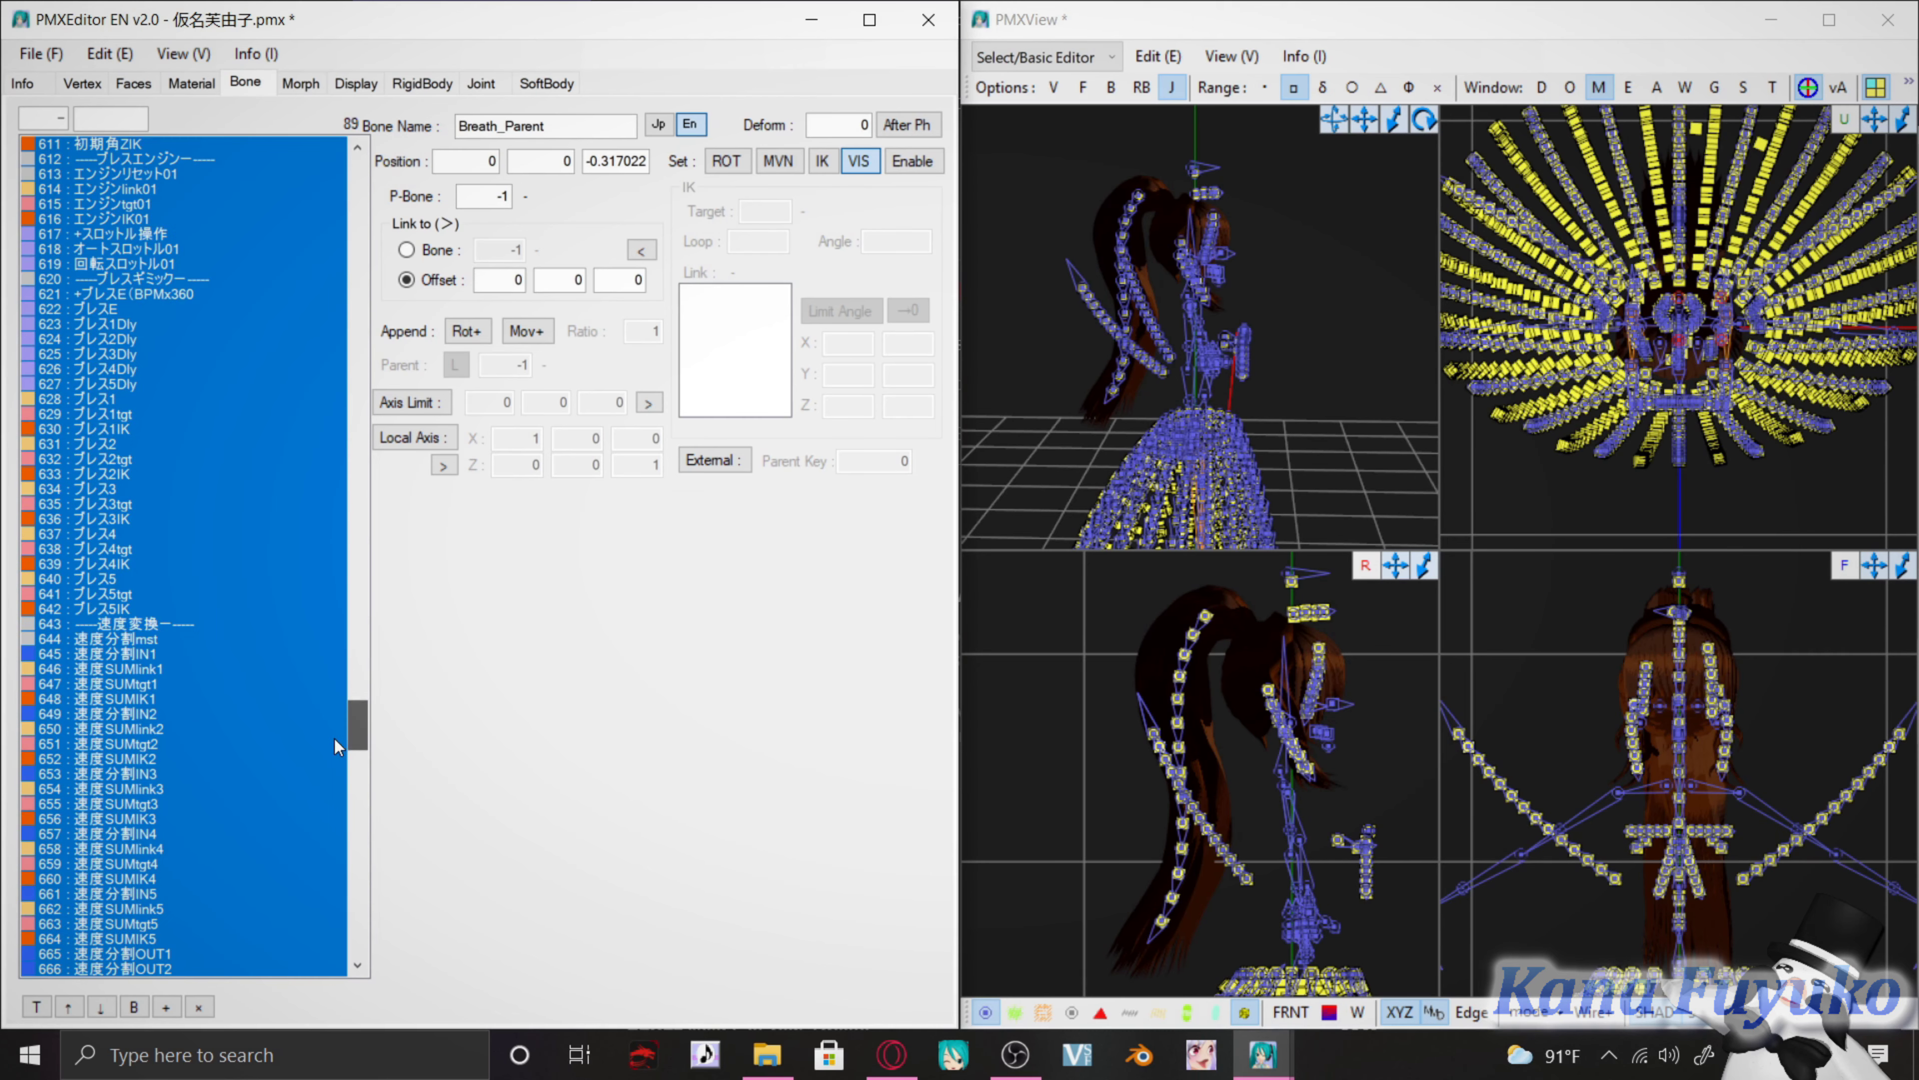
pyautogui.click(134, 1007)
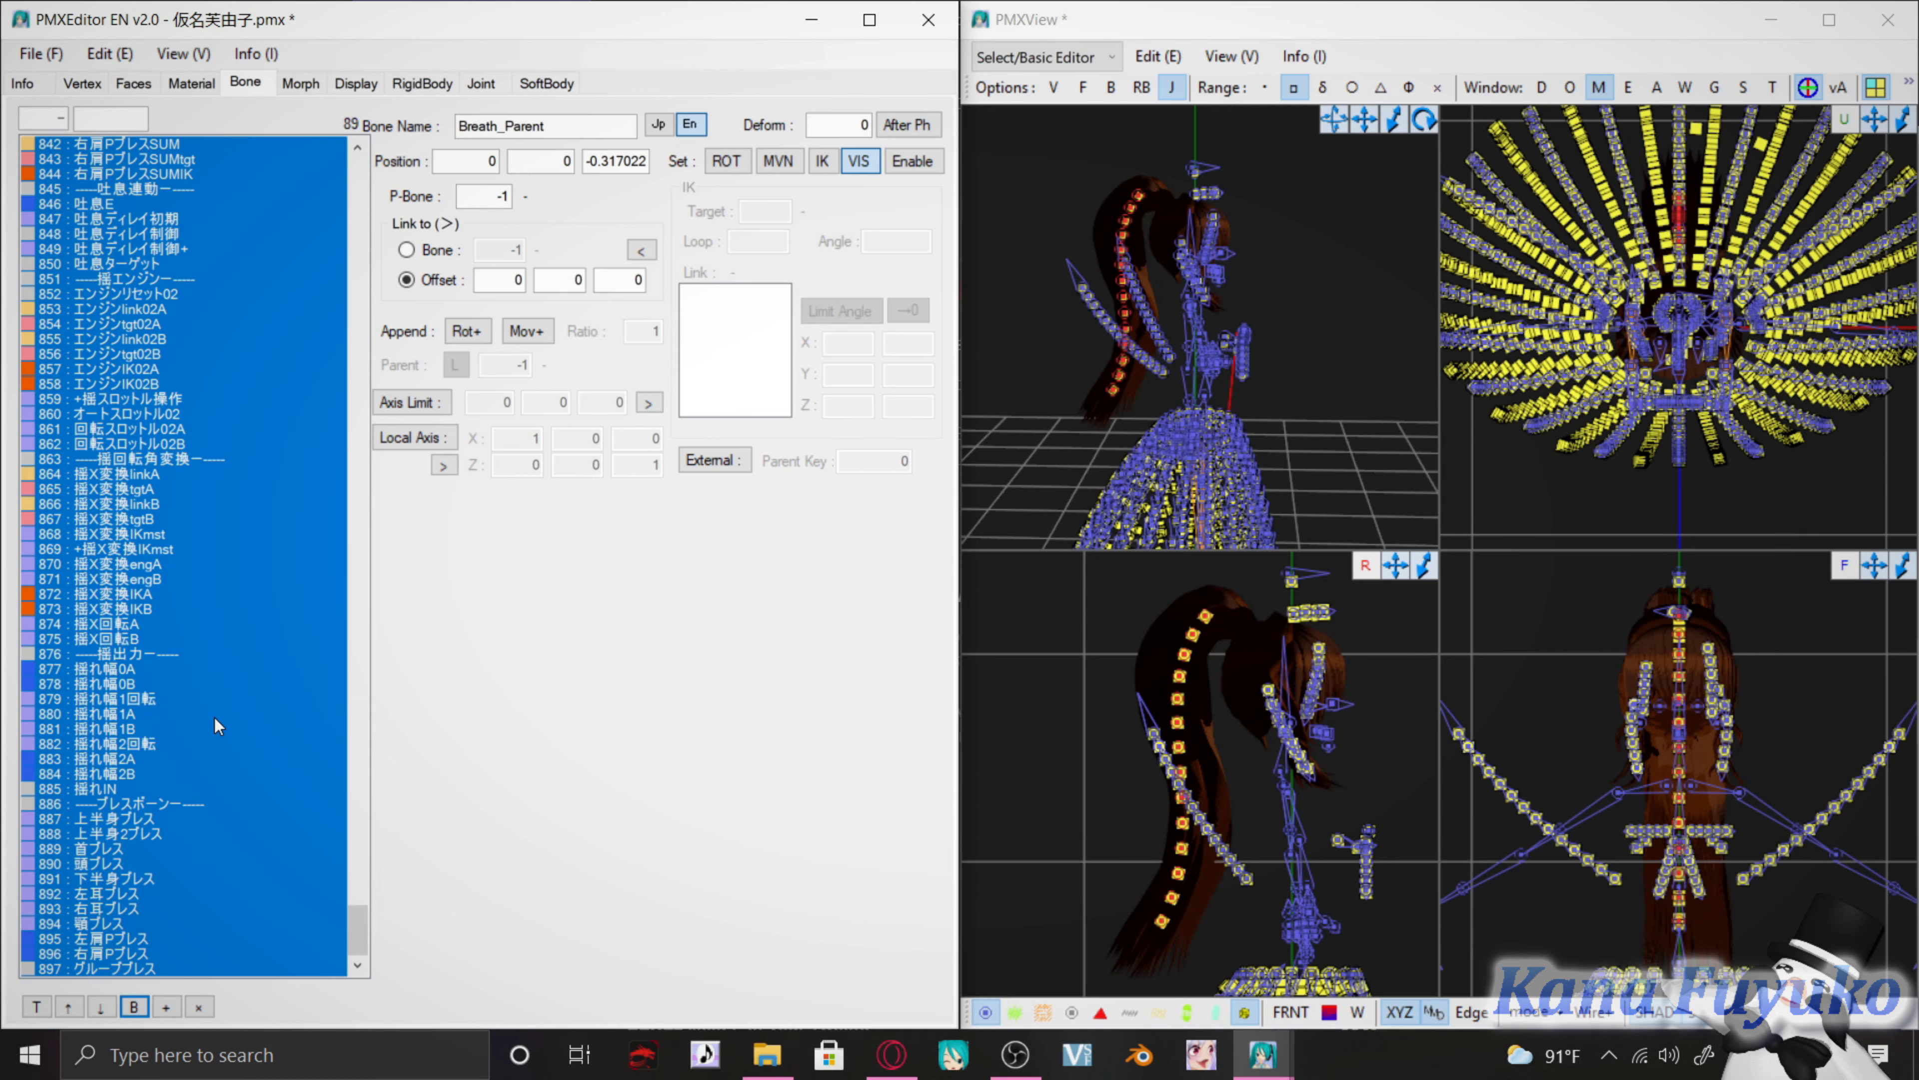
pyautogui.moveTo(351, 913); pyautogui.dragTo(354, 922)
# Turn off Multi View Mode and open the Transform View
pyautogui.click(1321, 281)
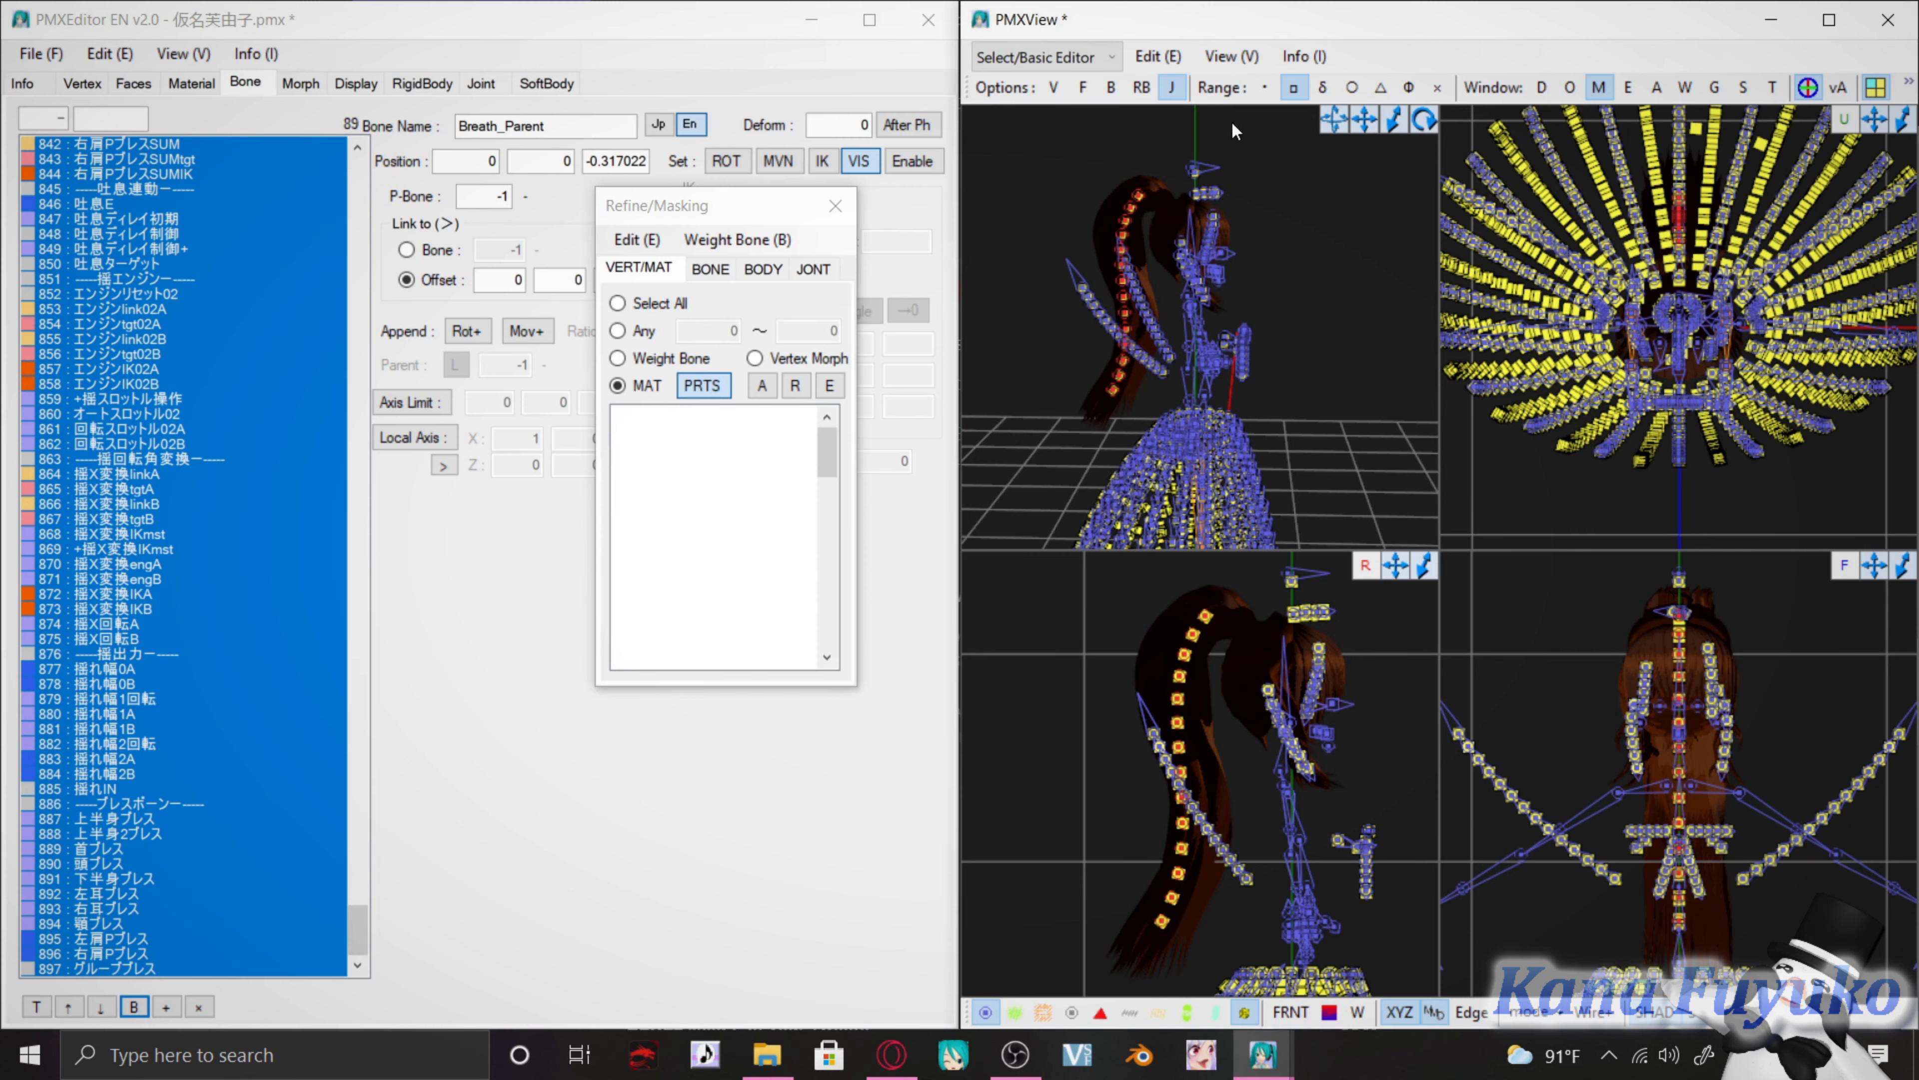
pyautogui.click(1242, 70)
pyautogui.click(1257, 182)
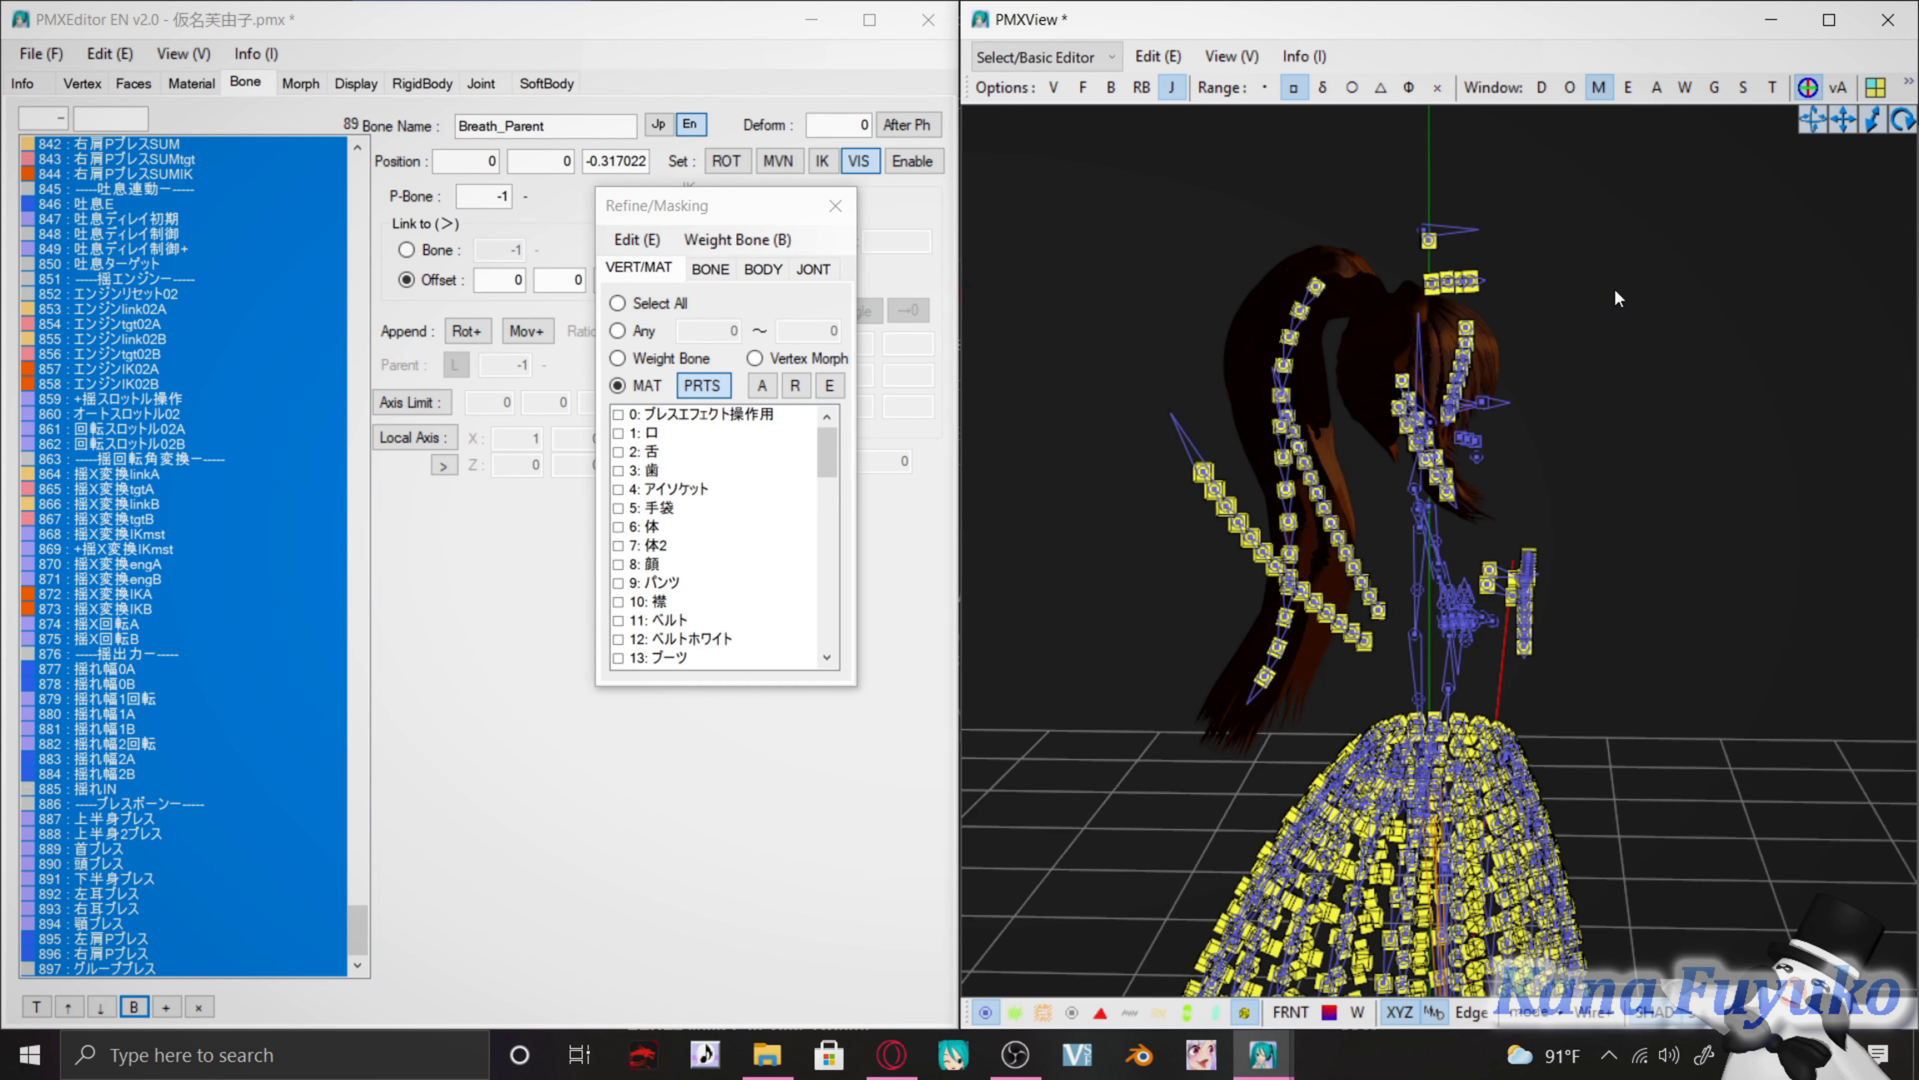
pyautogui.click(1773, 88)
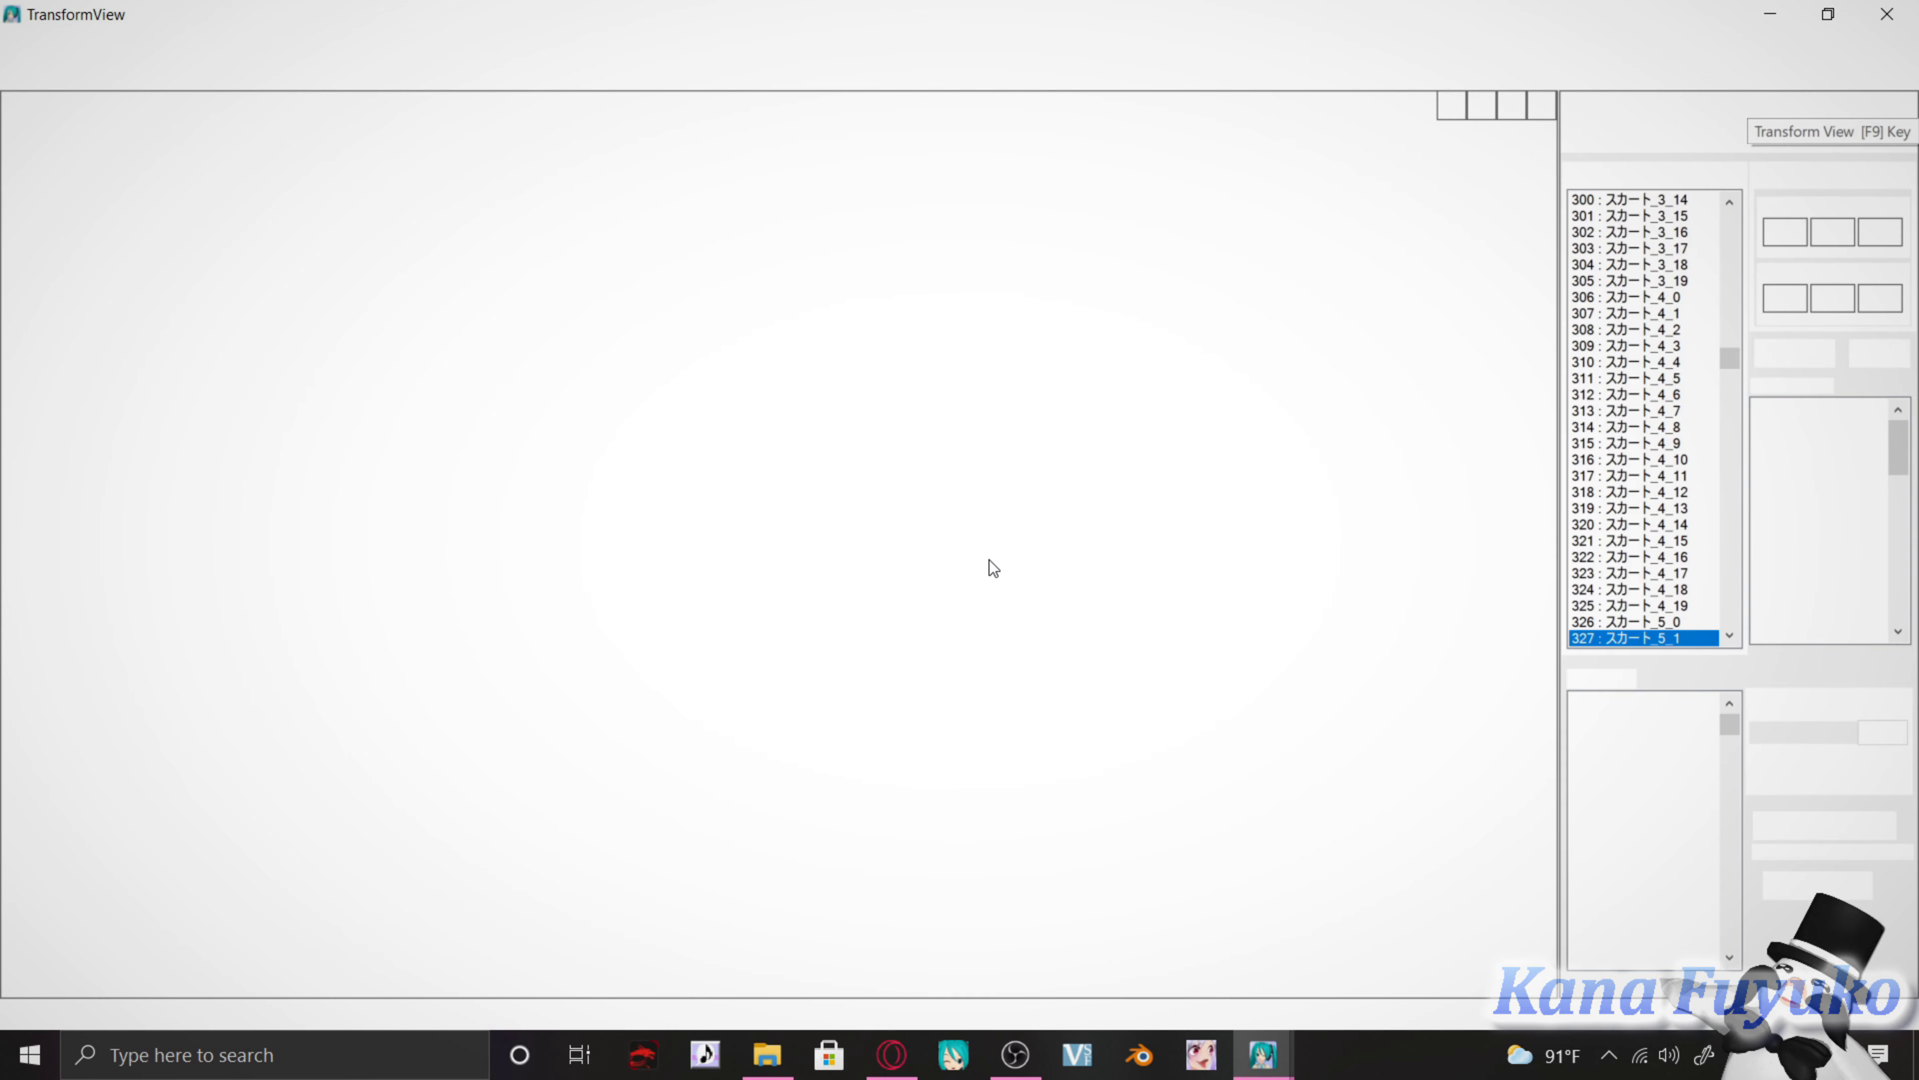
# Start the physics simulation in the Transform View and move the センター bone to test the ponytail's motion
pyautogui.moveTo(747, 771); pyautogui.dragTo(1090, 104, button='right')
pyautogui.click(789, 563)
pyautogui.click(789, 563)
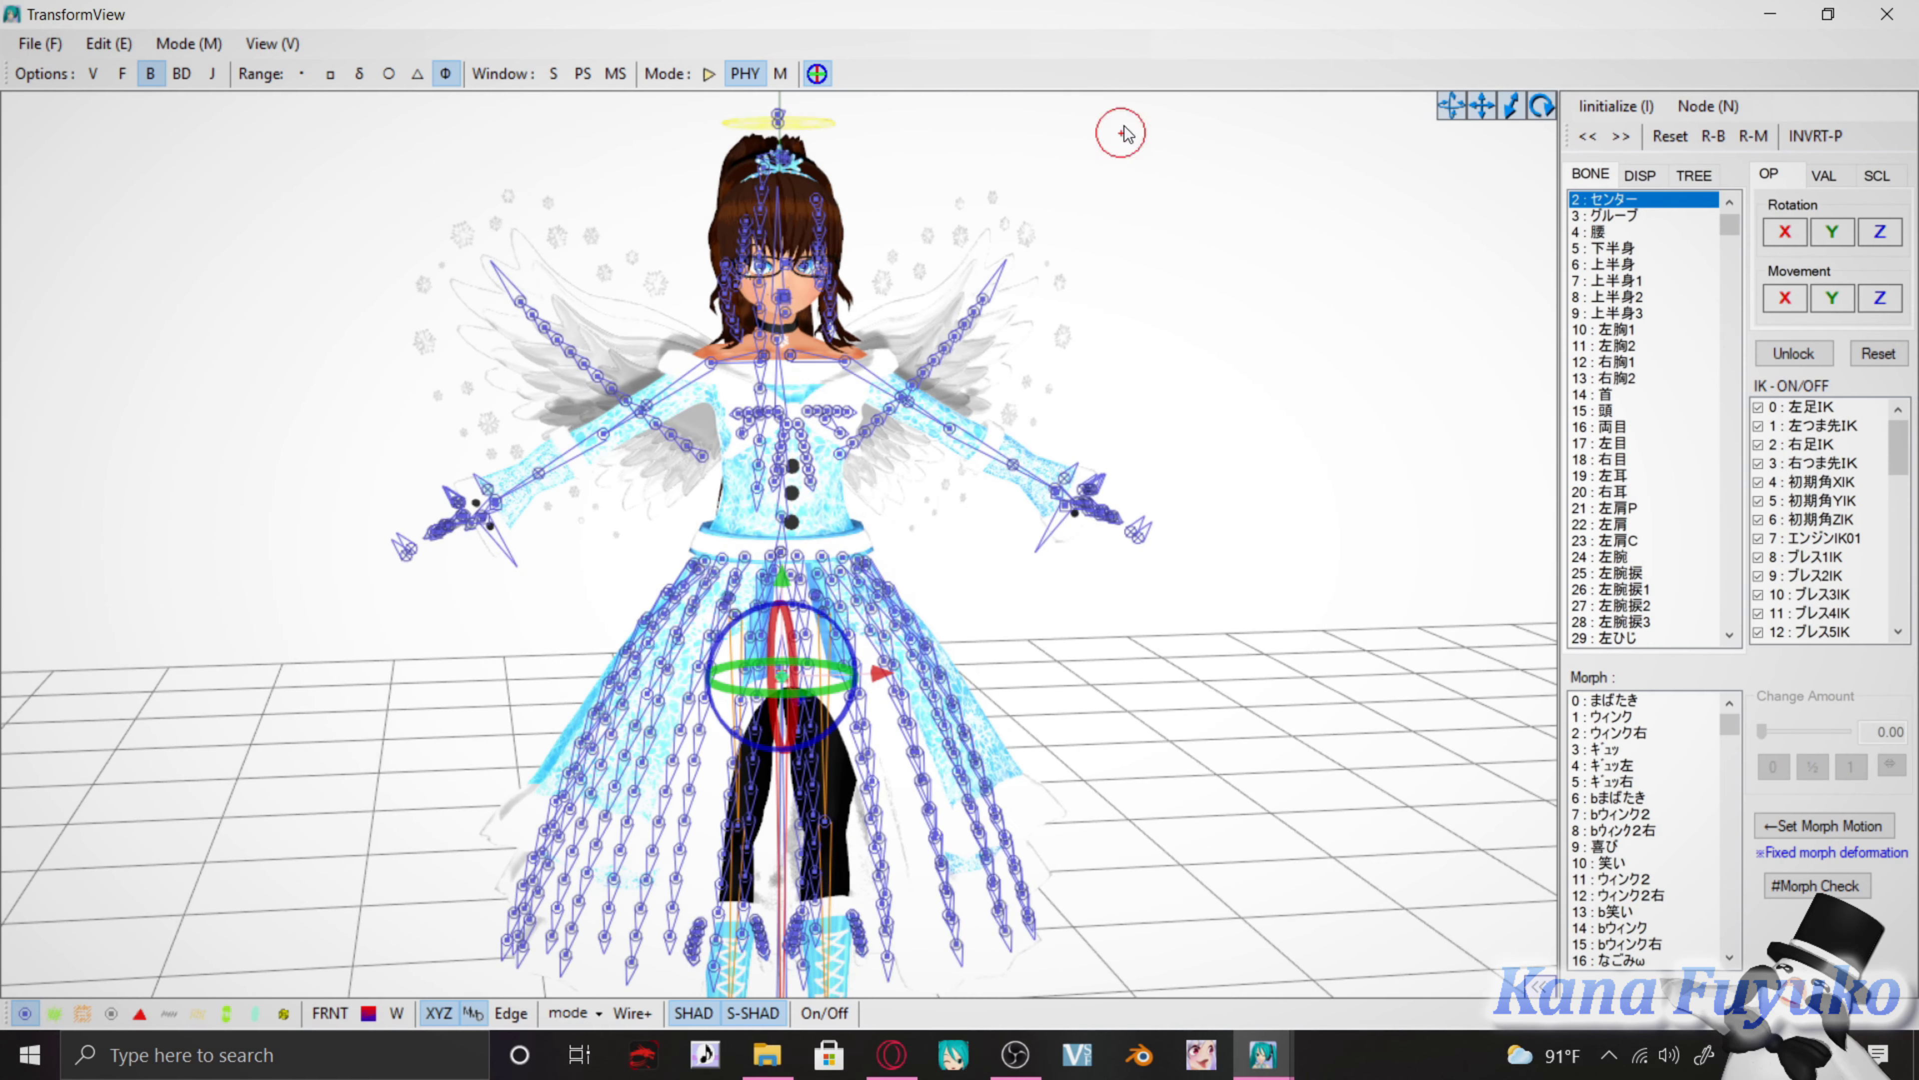
pyautogui.click(708, 74)
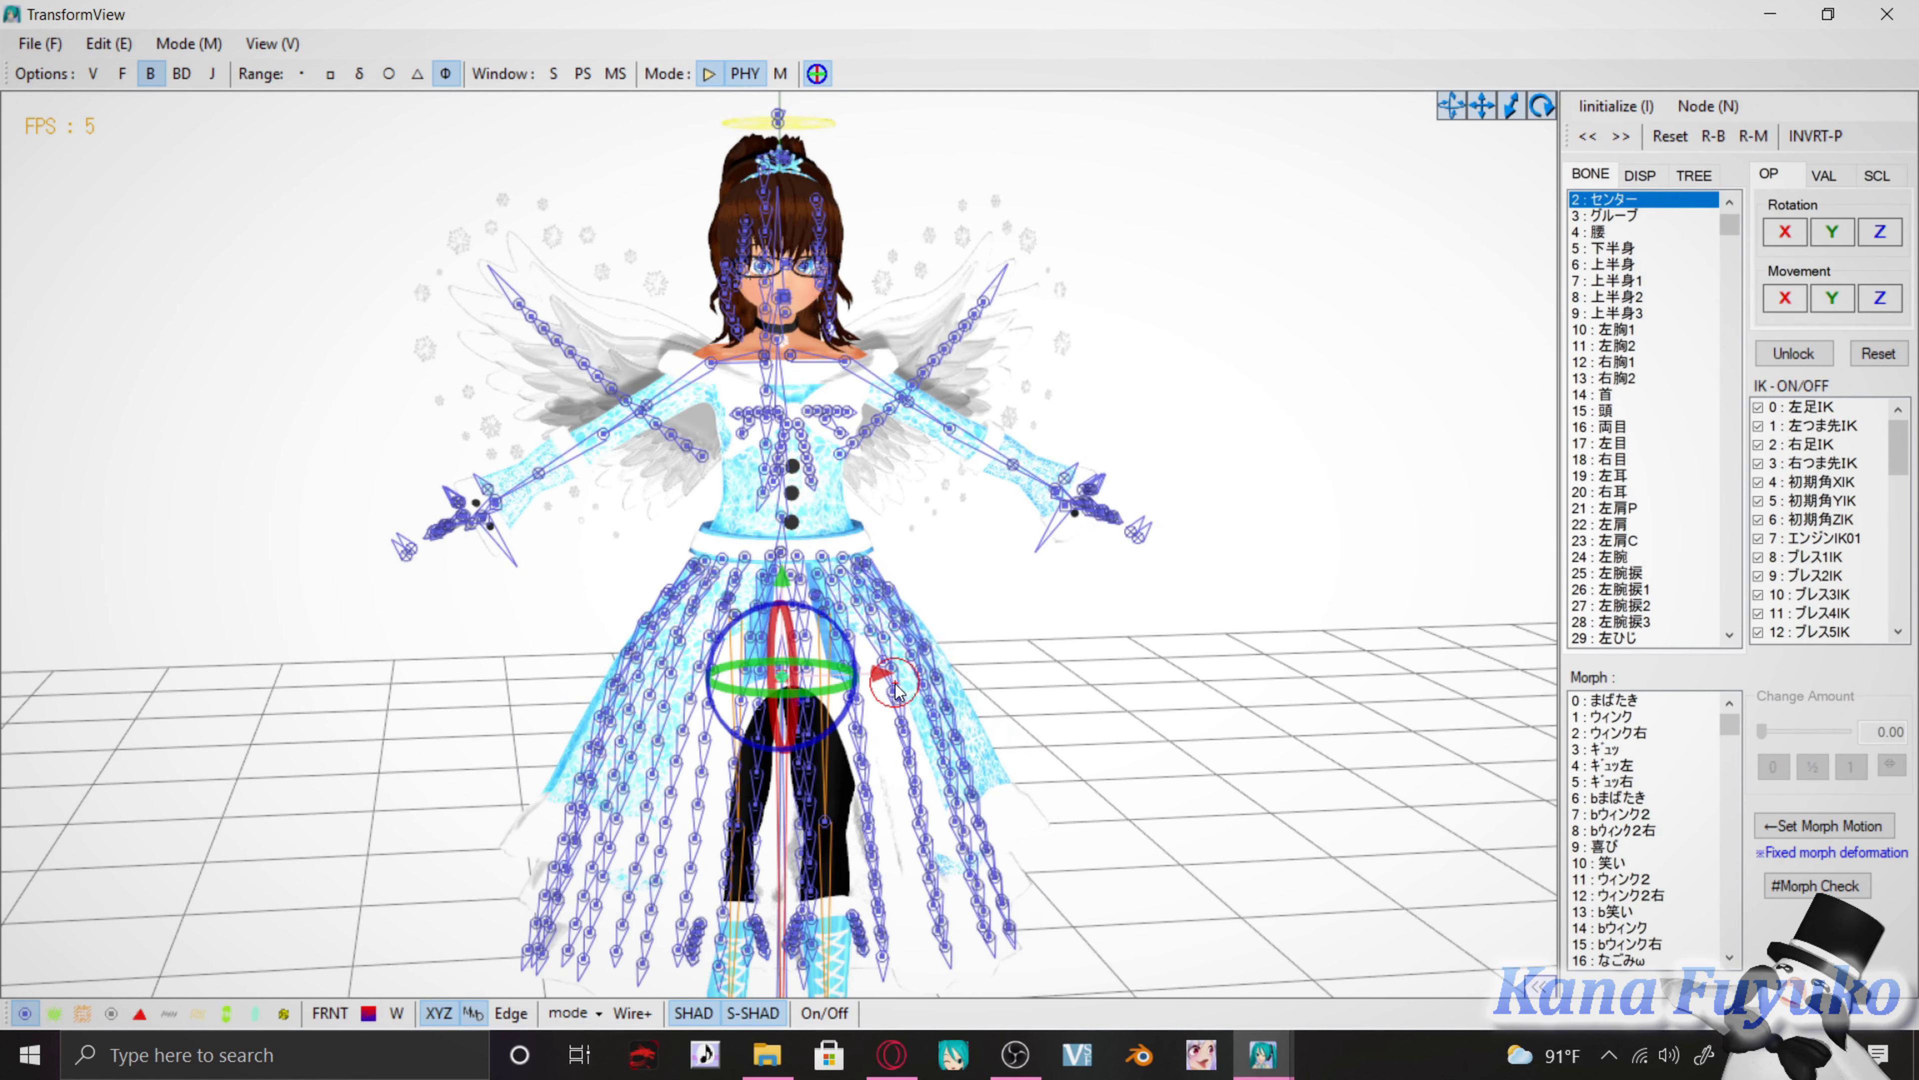
pyautogui.moveTo(880, 672); pyautogui.dragTo(704, 364)
pyautogui.moveTo(704, 364); pyautogui.dragTo(744, 328, button='right')
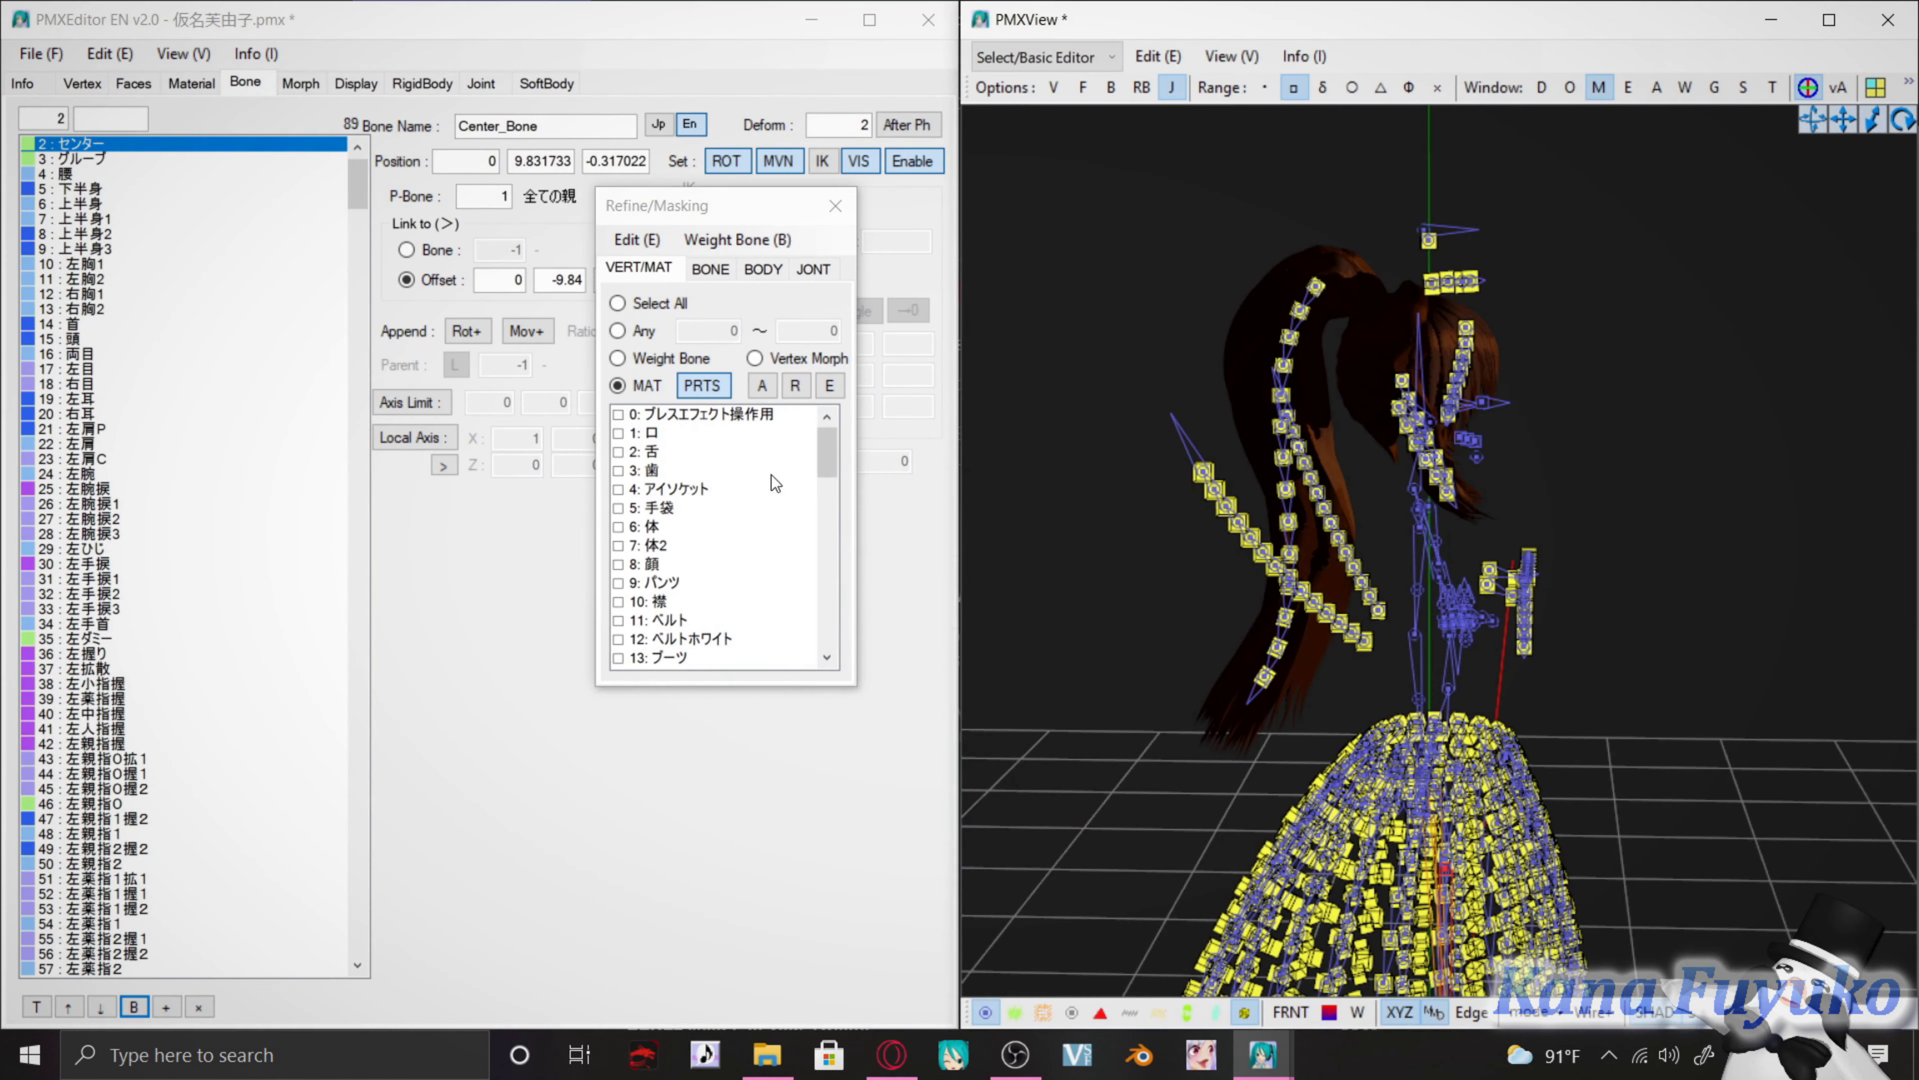
# Open the rigid body settings, select 髪_0_1 and display the rigid bodies around the ponytail in PMXView
pyautogui.click(433, 627)
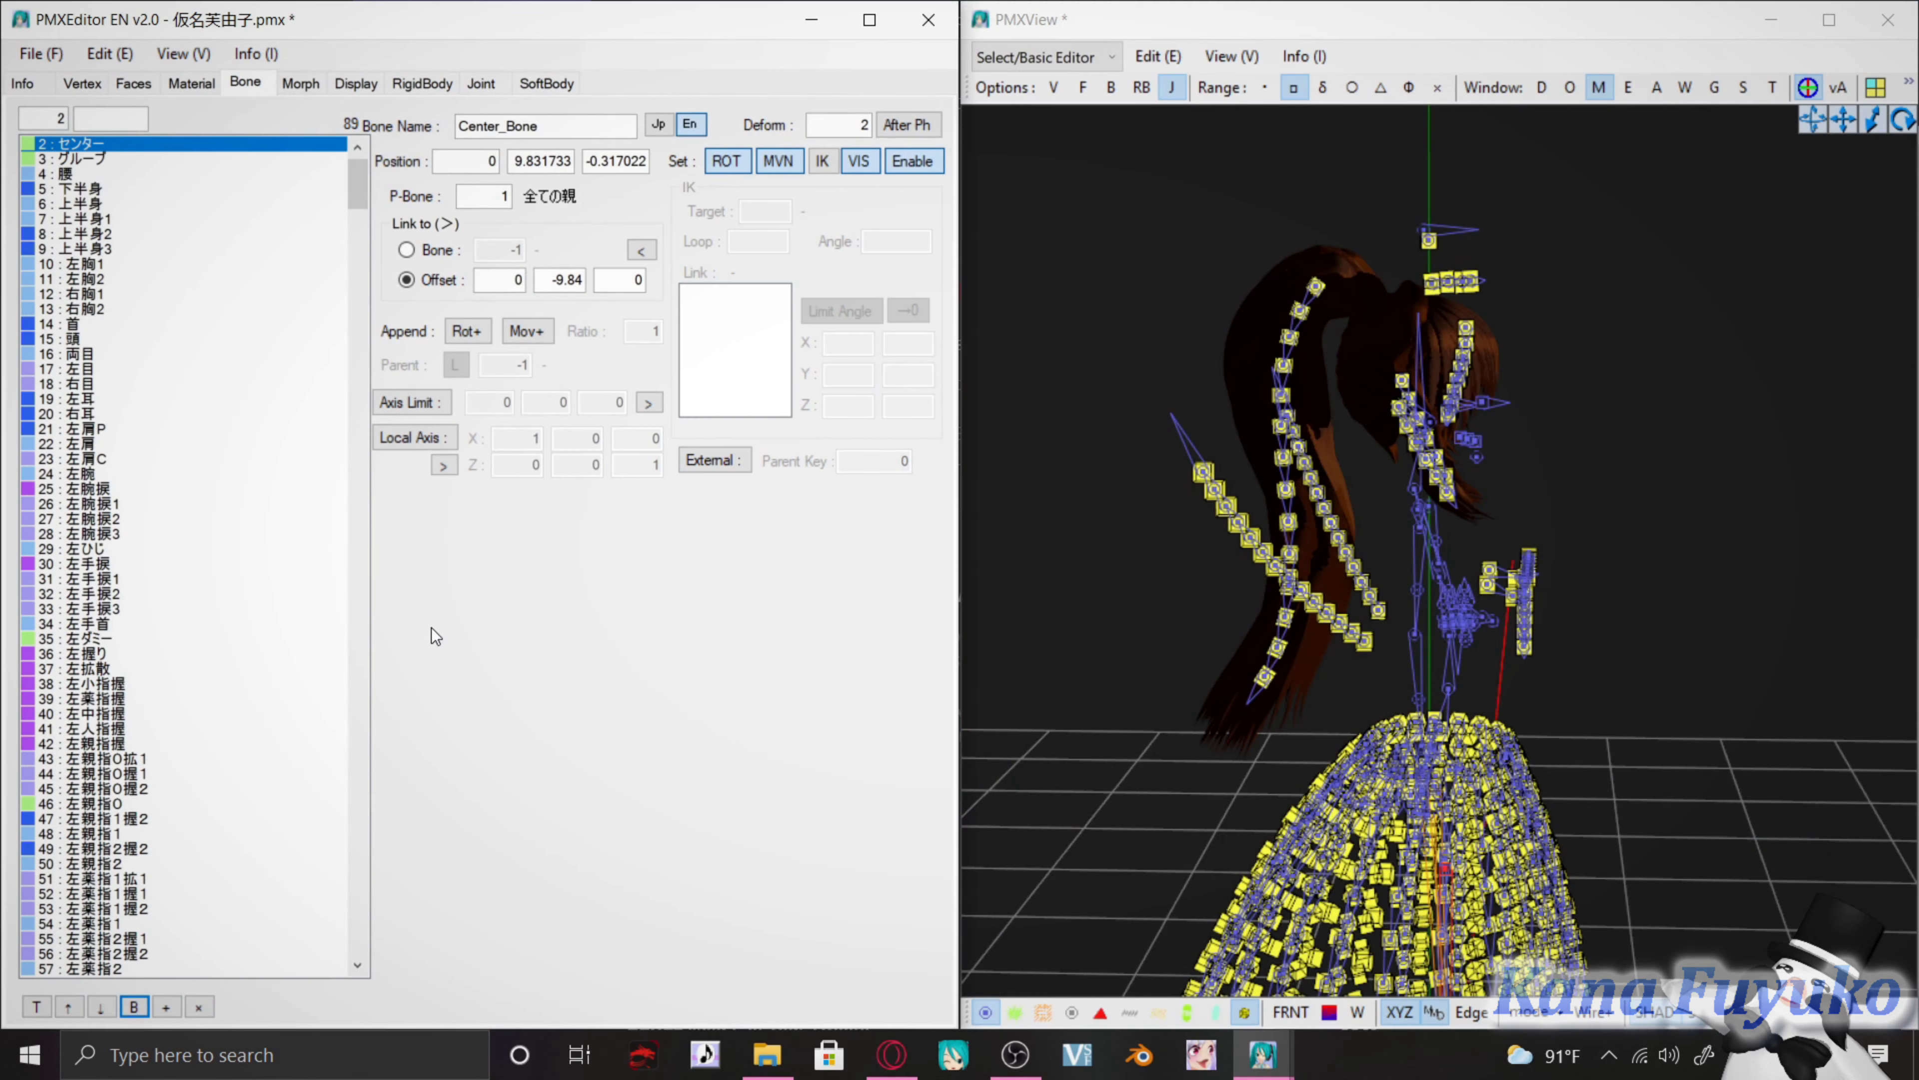
pyautogui.click(401, 84)
pyautogui.moveTo(351, 229); pyautogui.dragTo(346, 921)
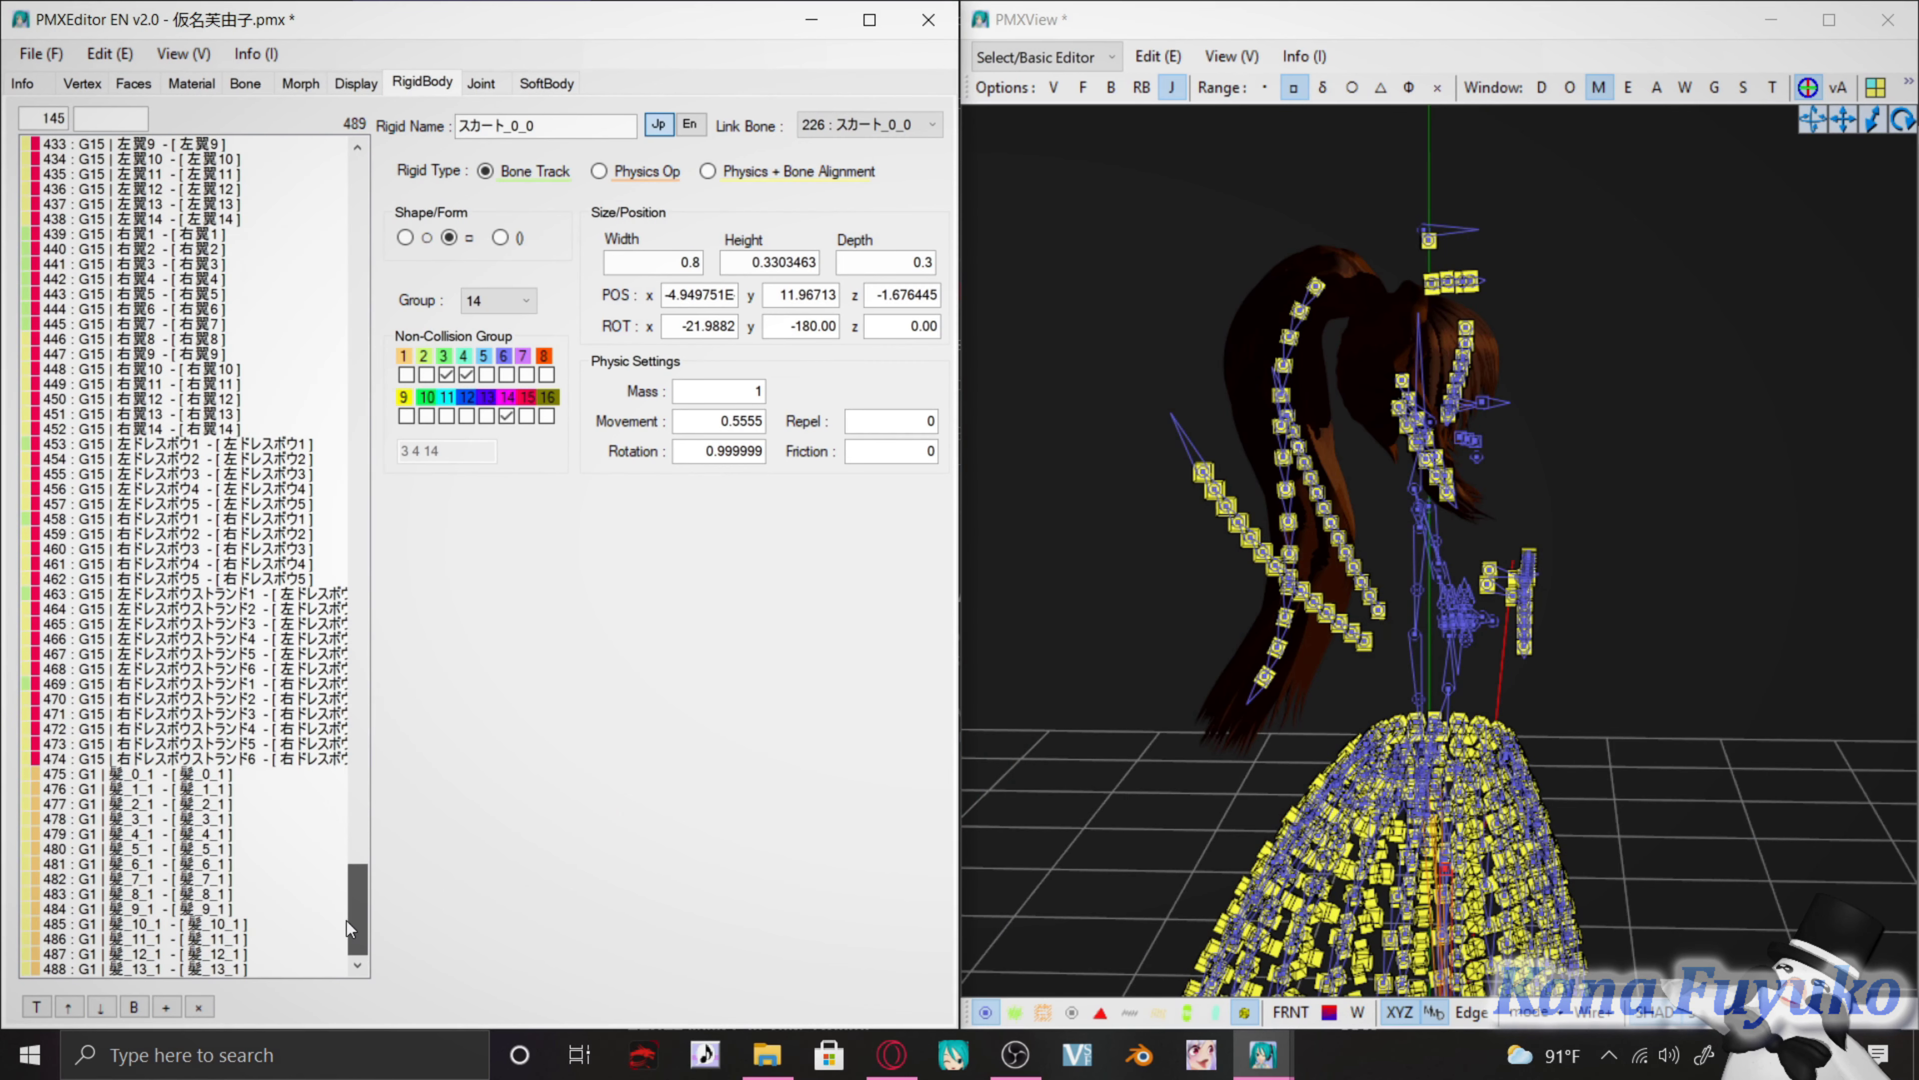
pyautogui.click(242, 787)
pyautogui.click(229, 773)
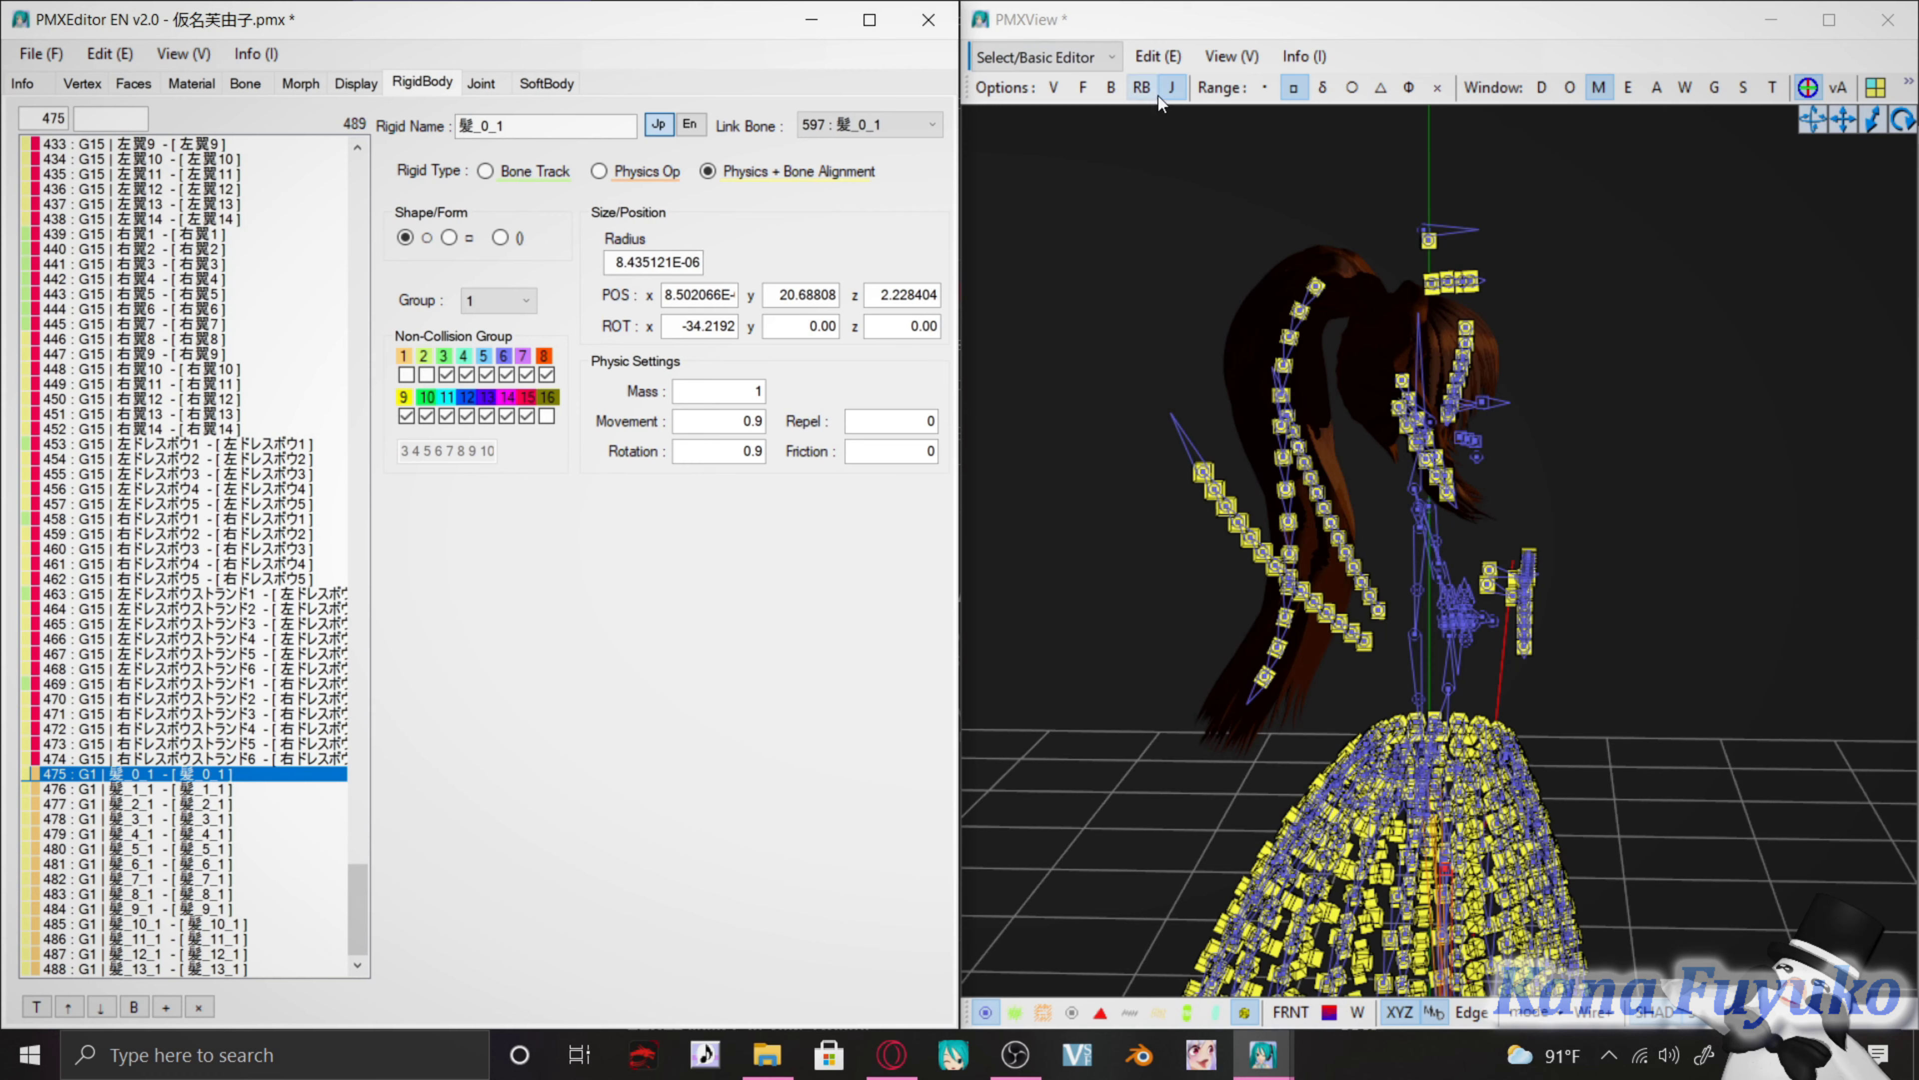
pyautogui.click(1142, 87)
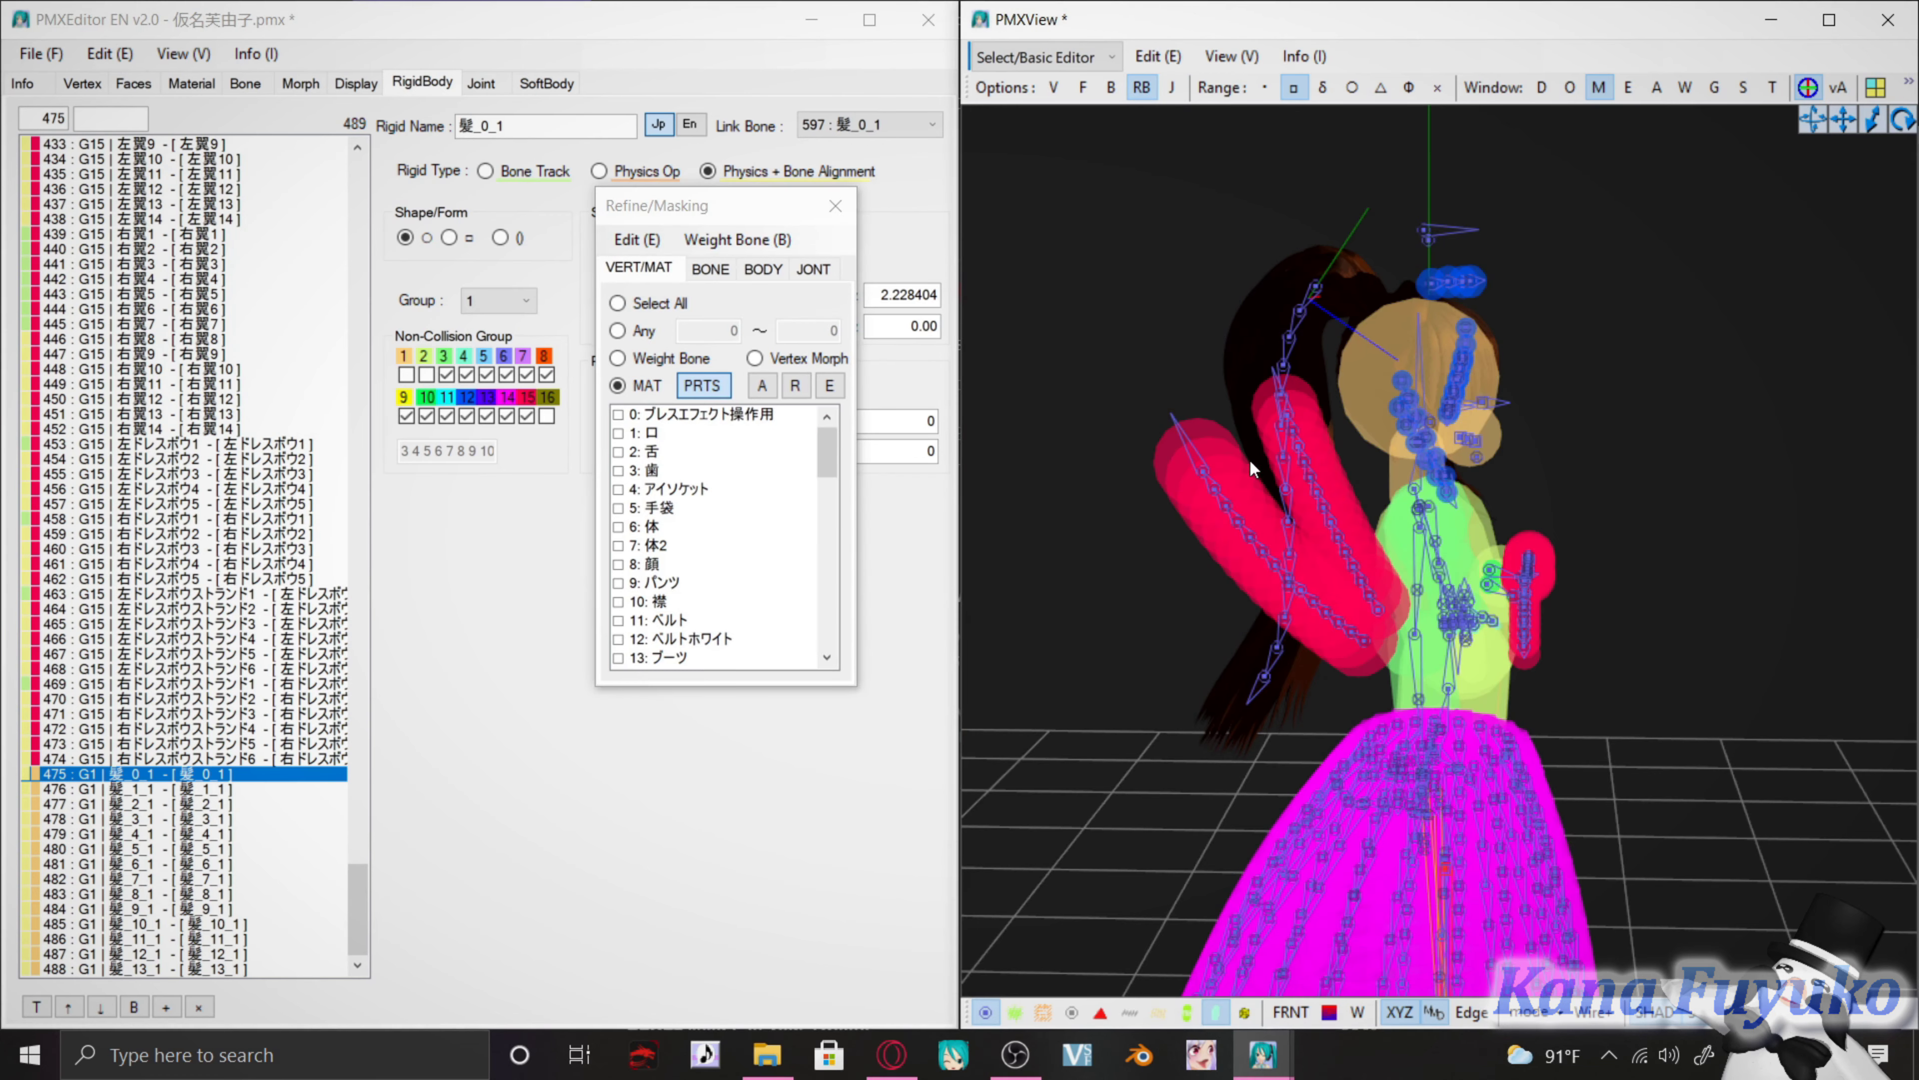
pyautogui.moveTo(1250, 460)
pyautogui.mouseDown(button='right')
pyautogui.moveTo(1307, 456)
pyautogui.moveTo(1214, 472)
pyautogui.mouseUp(button='right')
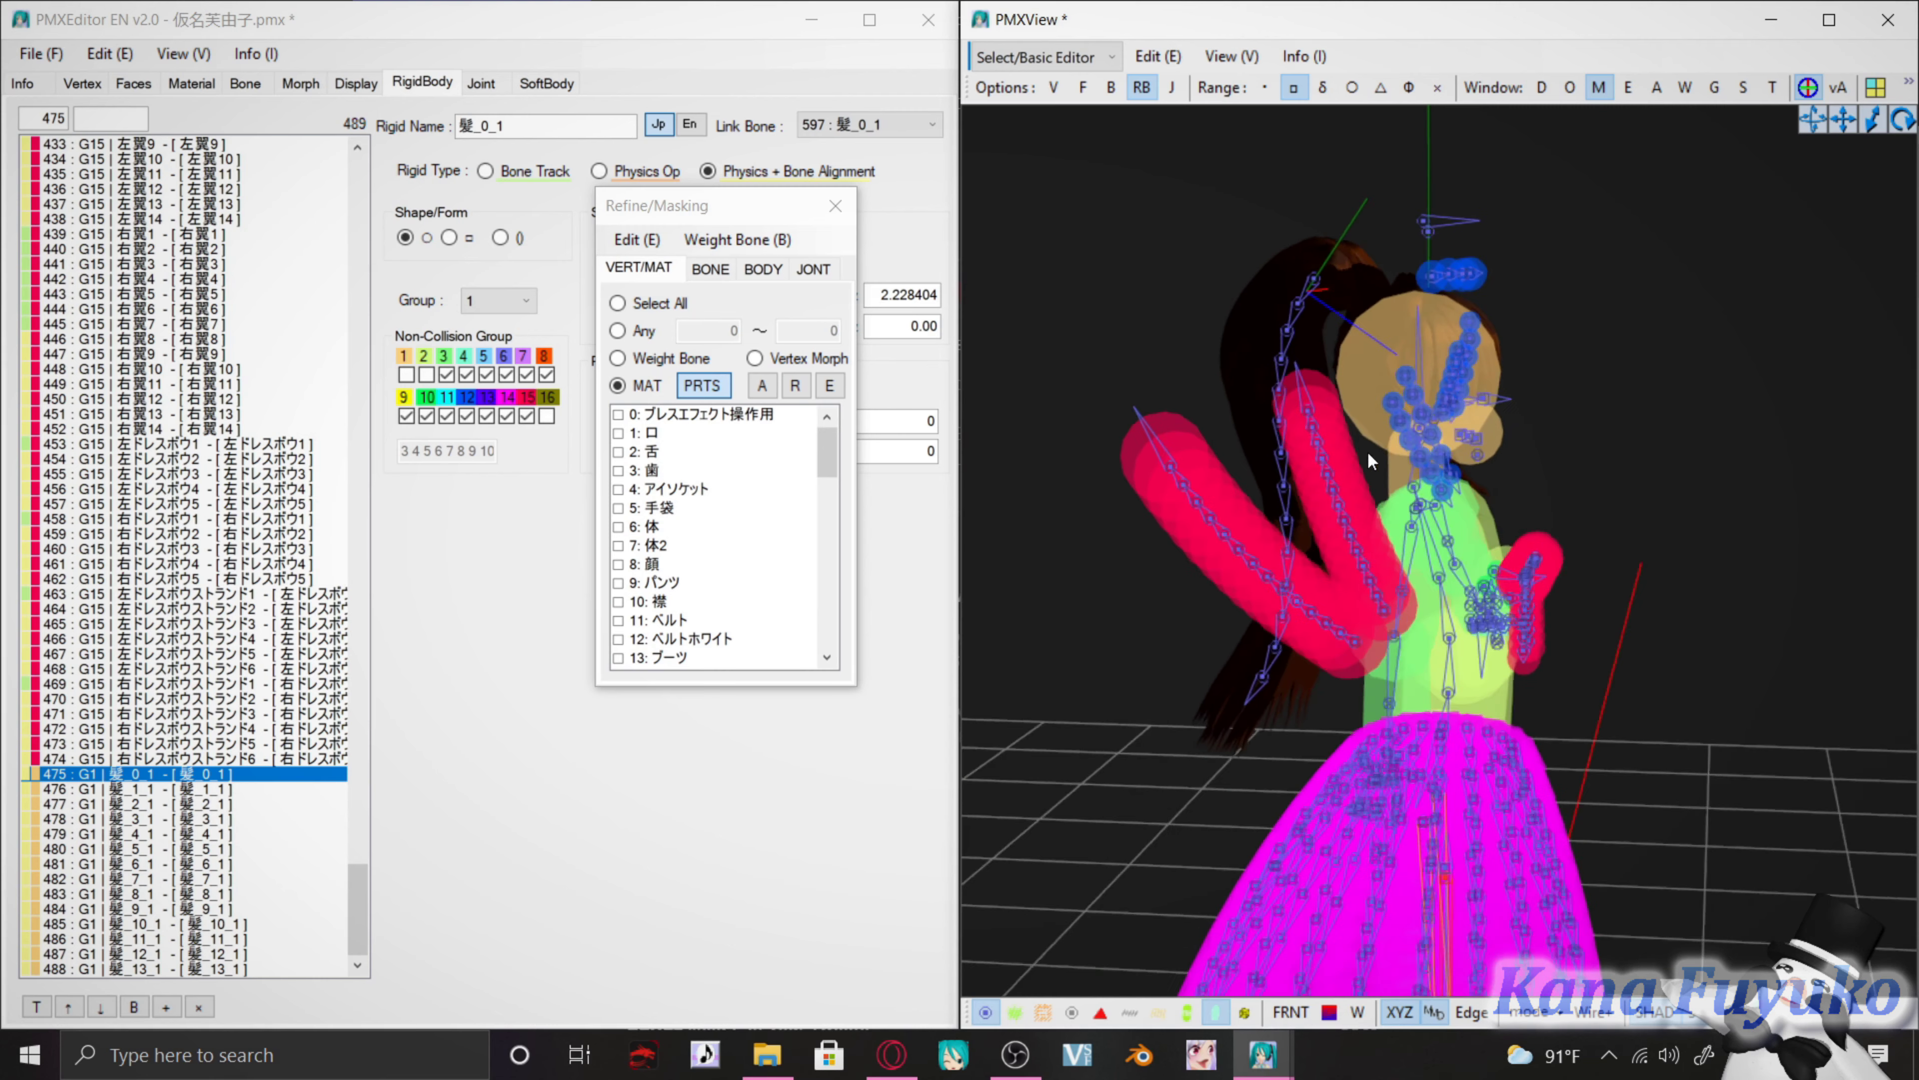
pyautogui.moveTo(1348, 478); pyautogui.dragTo(1364, 502, button='middle')
pyautogui.scroll(3, 1364, 502)
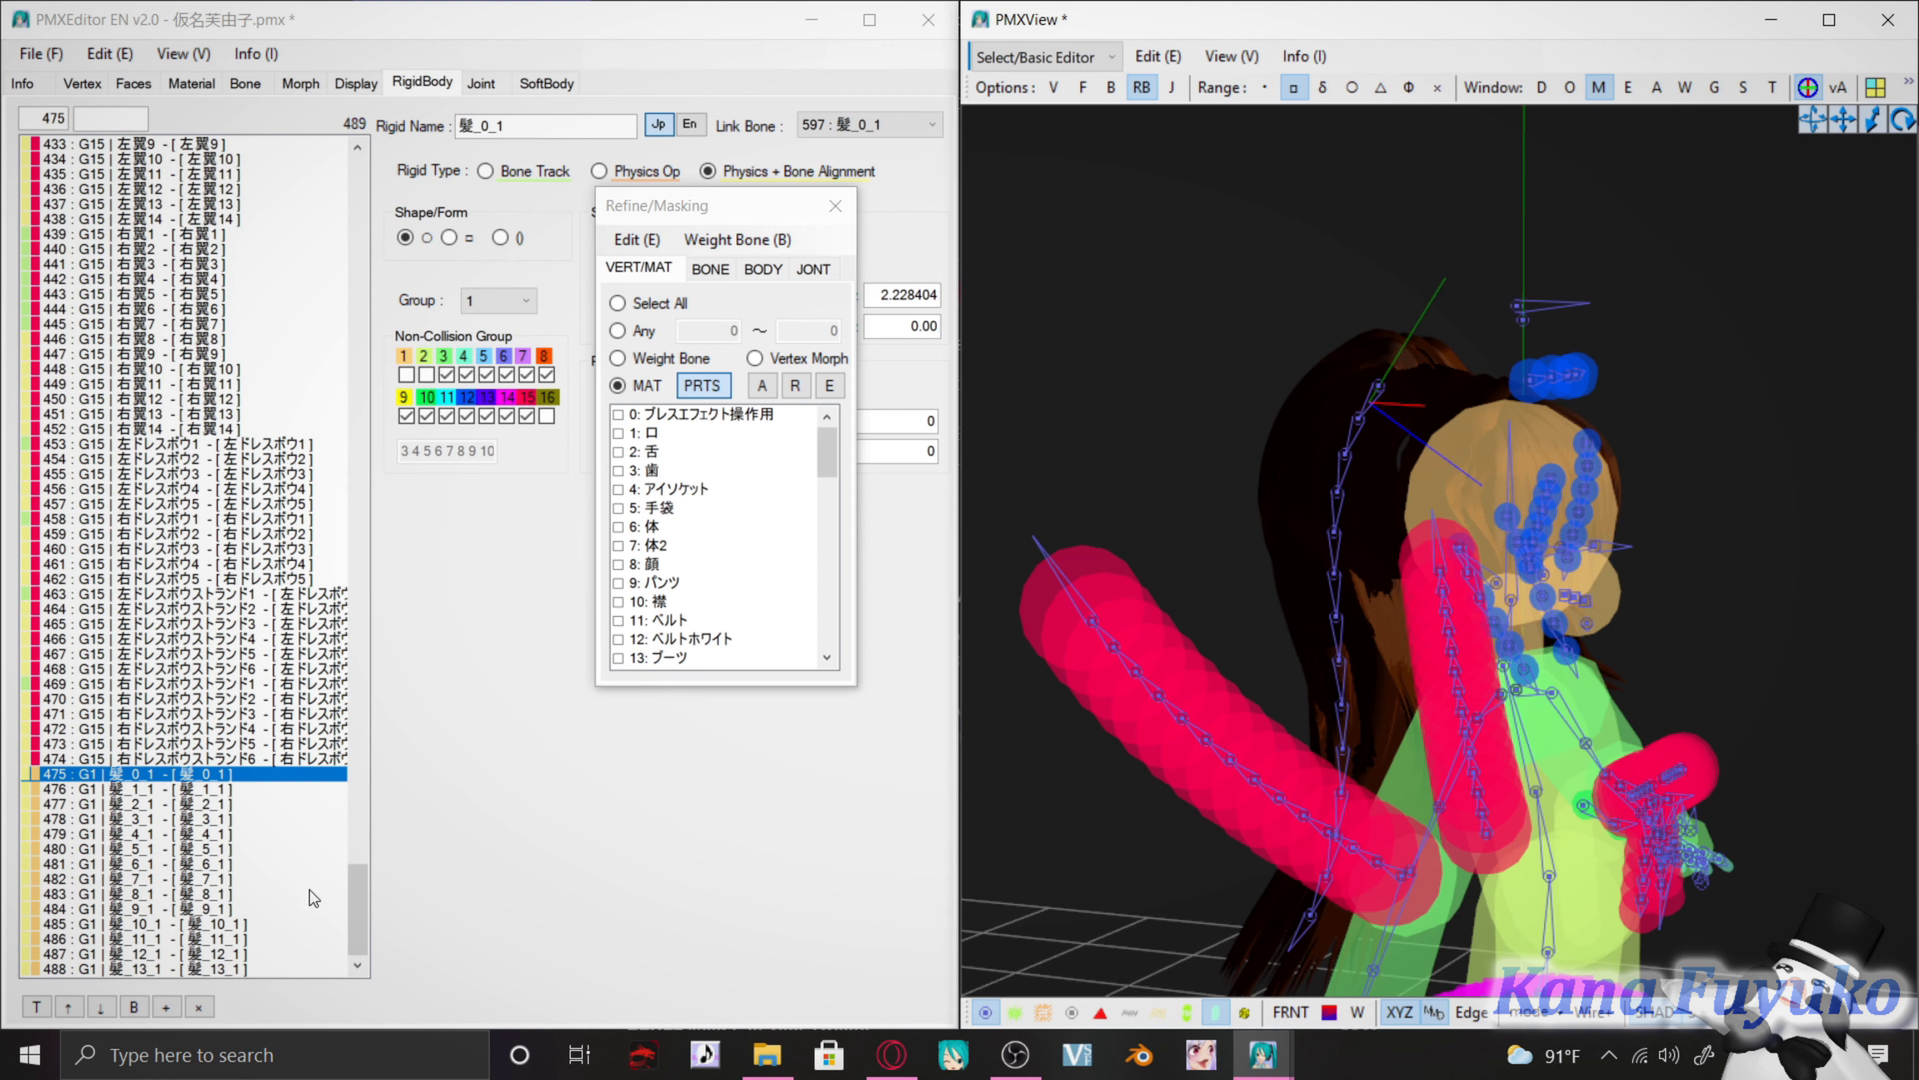
# Select the ponytail rigid bodies 髪_0_1 through 髪_13_1 and set their radius to 0.5
pyautogui.click(227, 879)
pyautogui.moveTo(257, 785); pyautogui.dragTo(243, 1017)
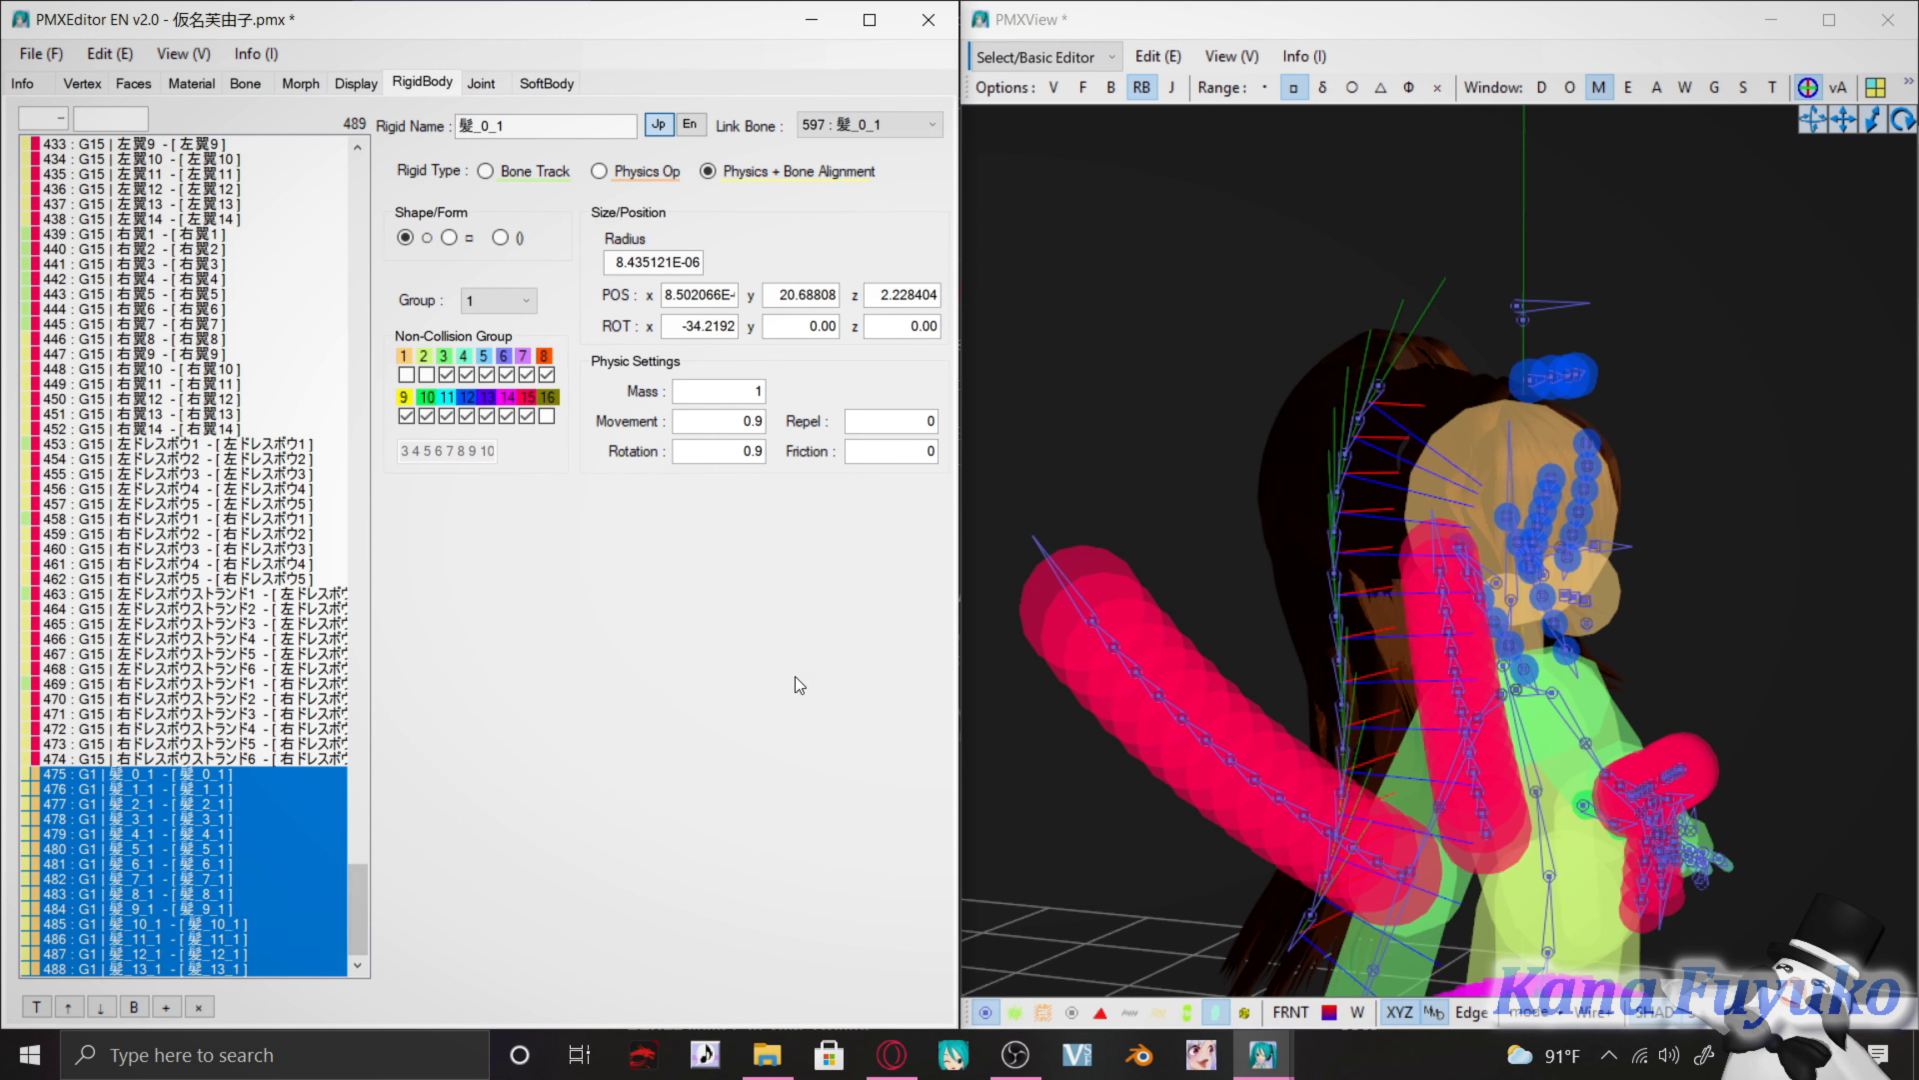
pyautogui.doubleClick(654, 262)
pyautogui.write('0.2')
pyautogui.press('BackSpace')
pyautogui.write('5')
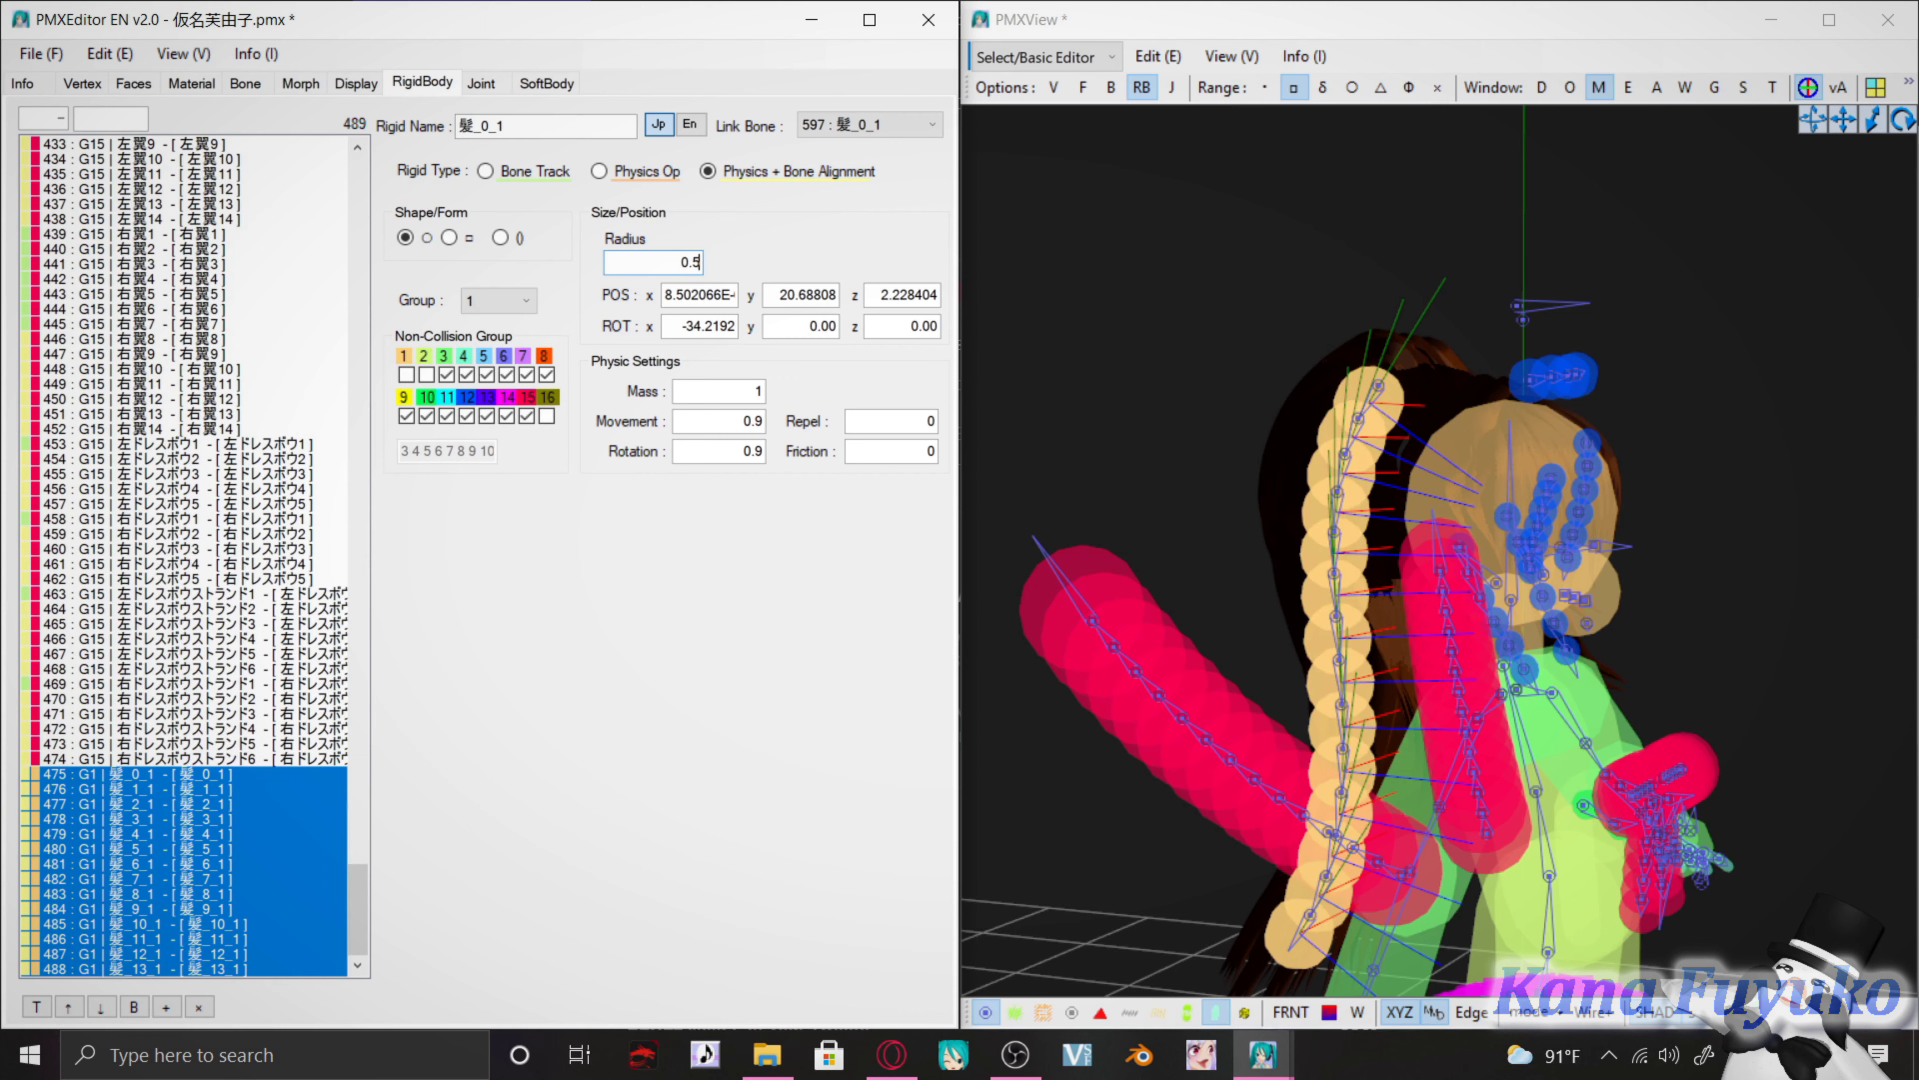
# Try radii of 0.8, 0.2, 0.25 and 0.3 on the ponytail rigid bodies and return the radius to 0.5
pyautogui.press('BackSpace')
pyautogui.press('BackSpace')
pyautogui.write('.8')
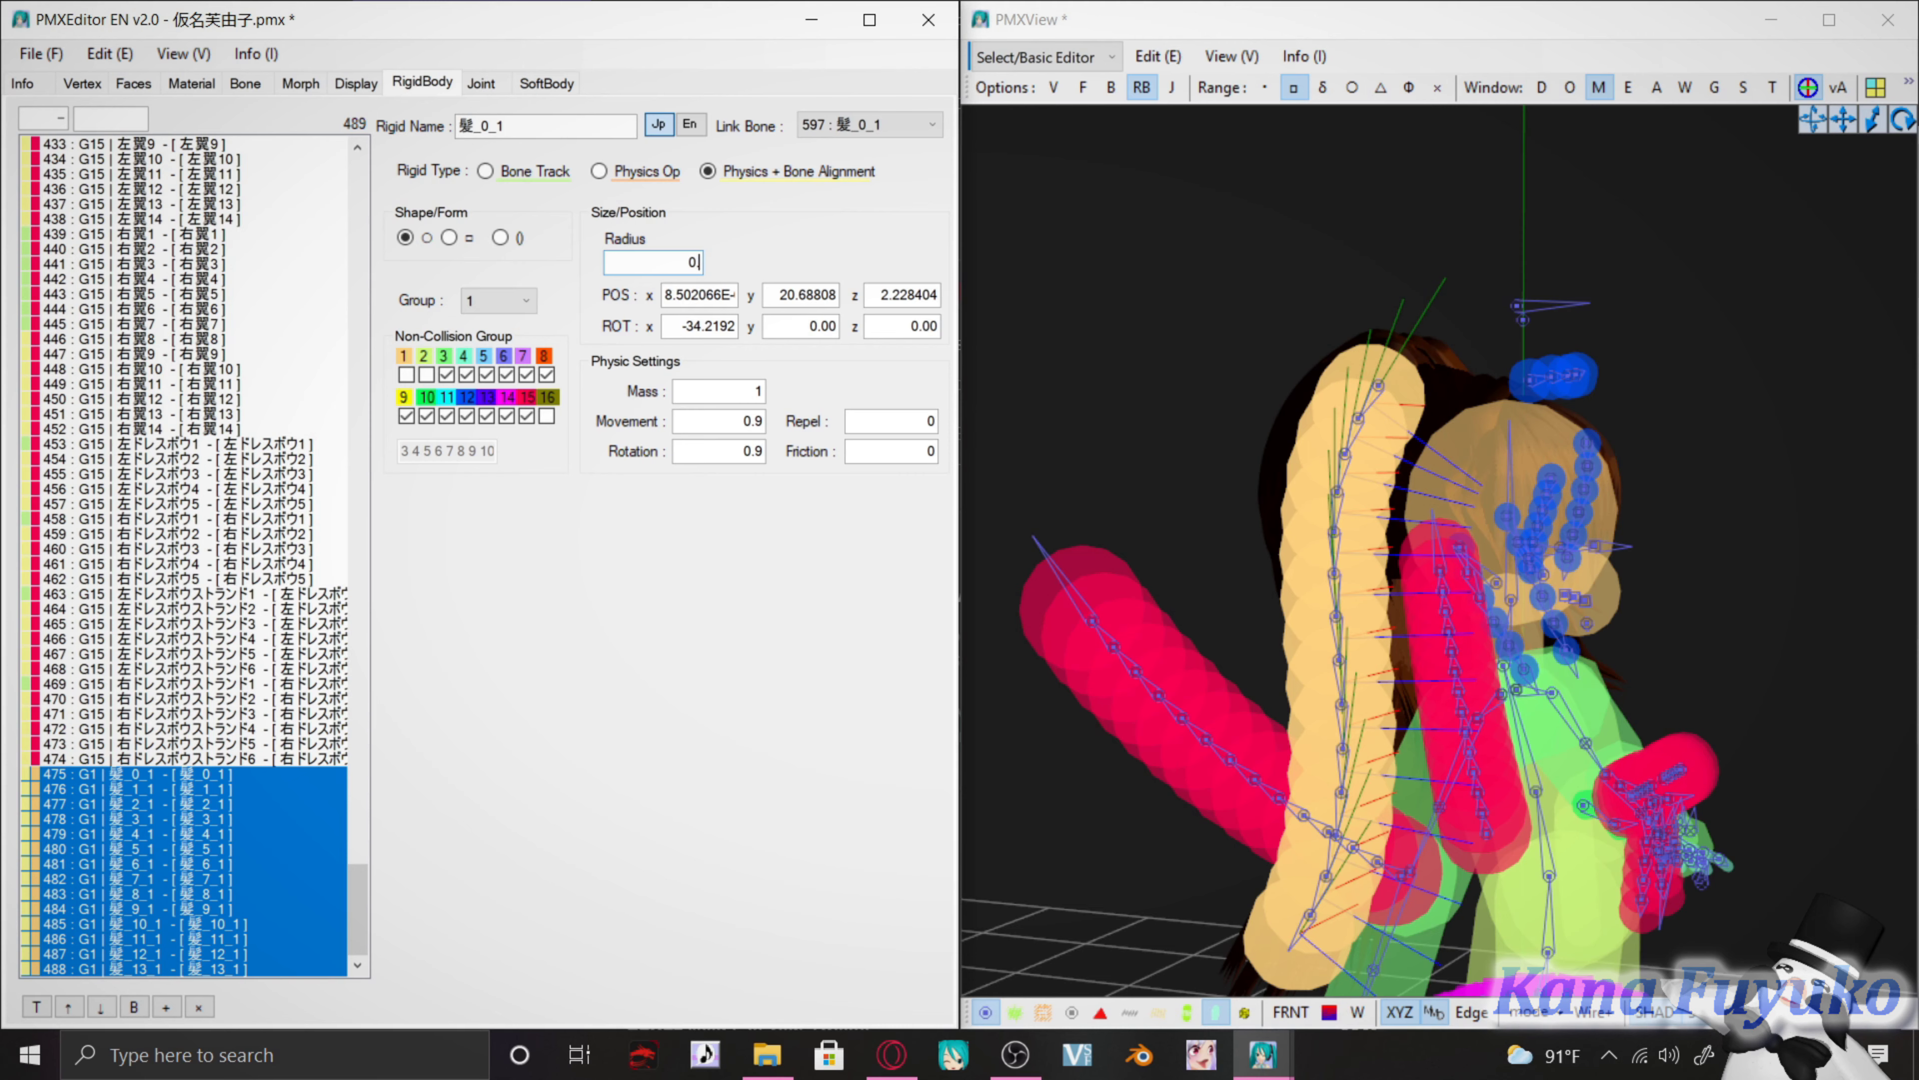
pyautogui.press('Return')
pyautogui.write('2')
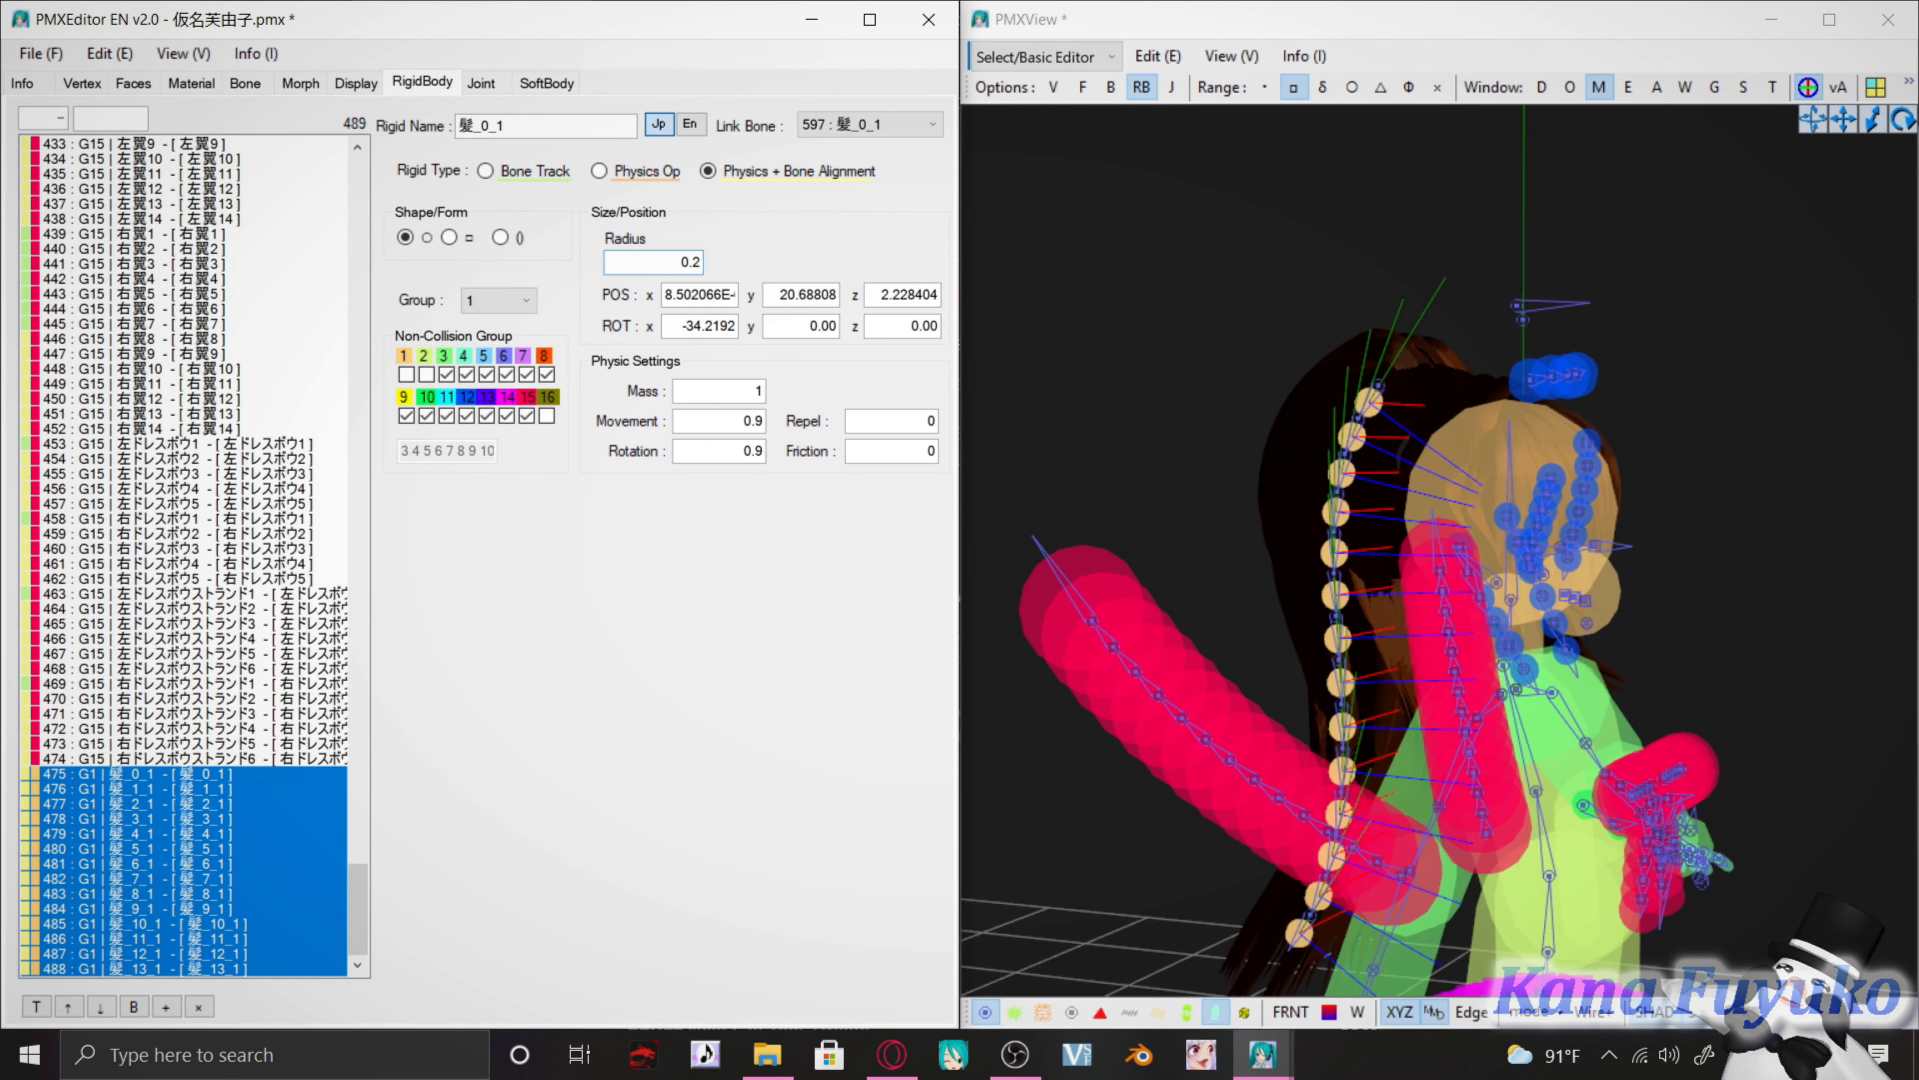
pyautogui.press('BackSpace')
pyautogui.press('BackSpace')
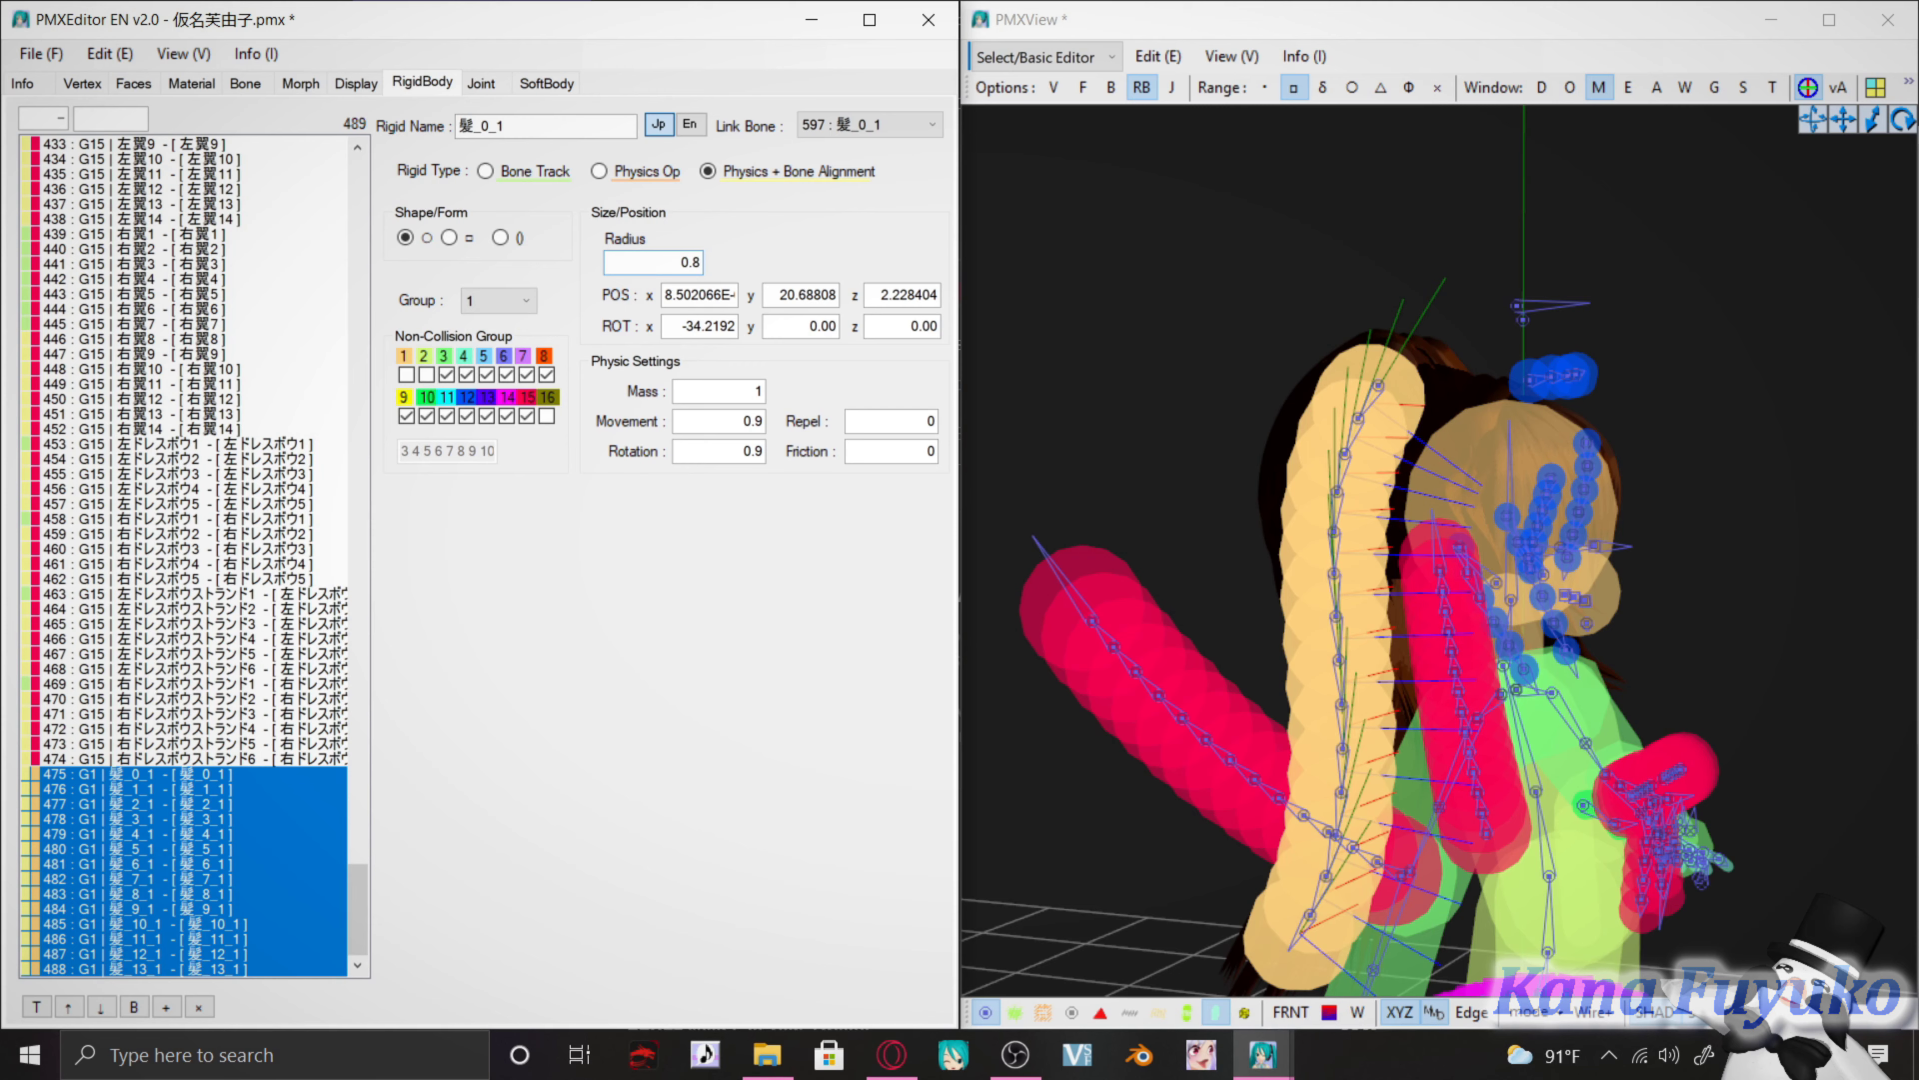
pyautogui.press('BackSpace')
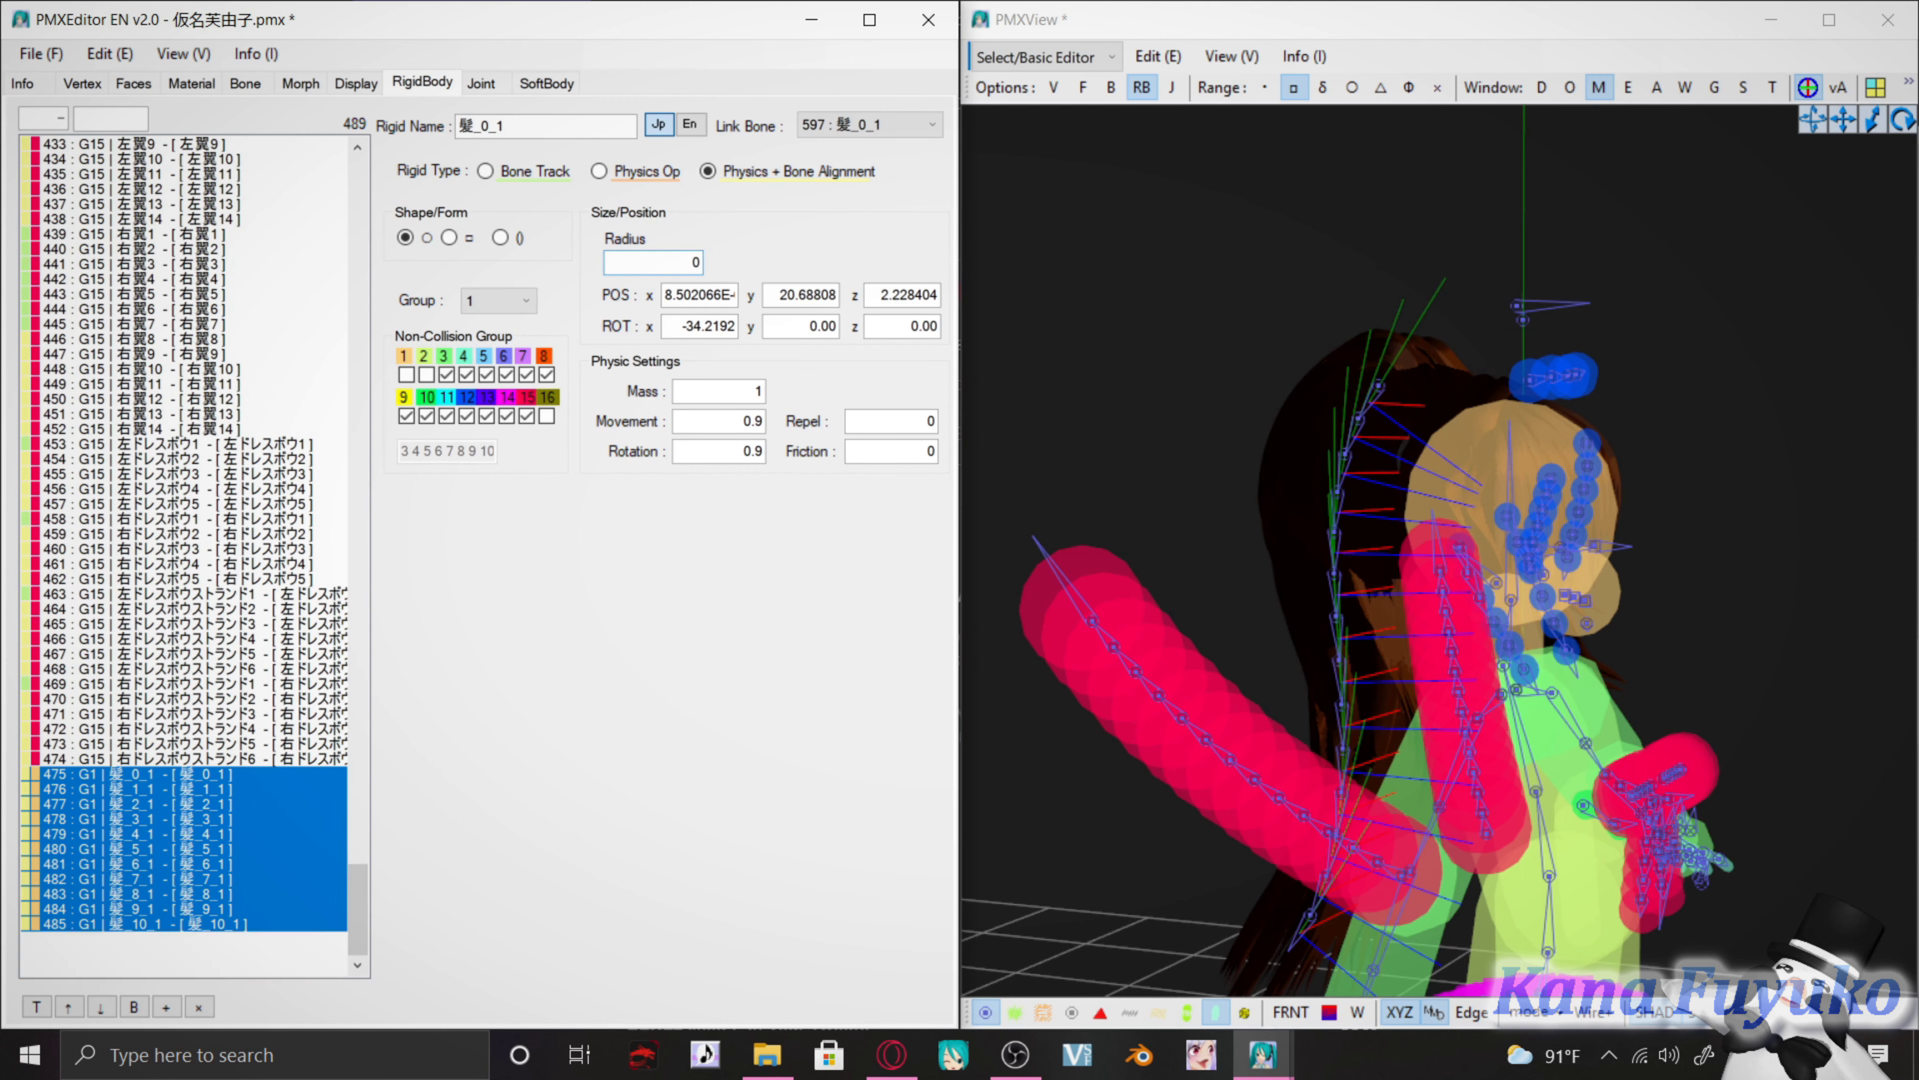
pyautogui.write('2')
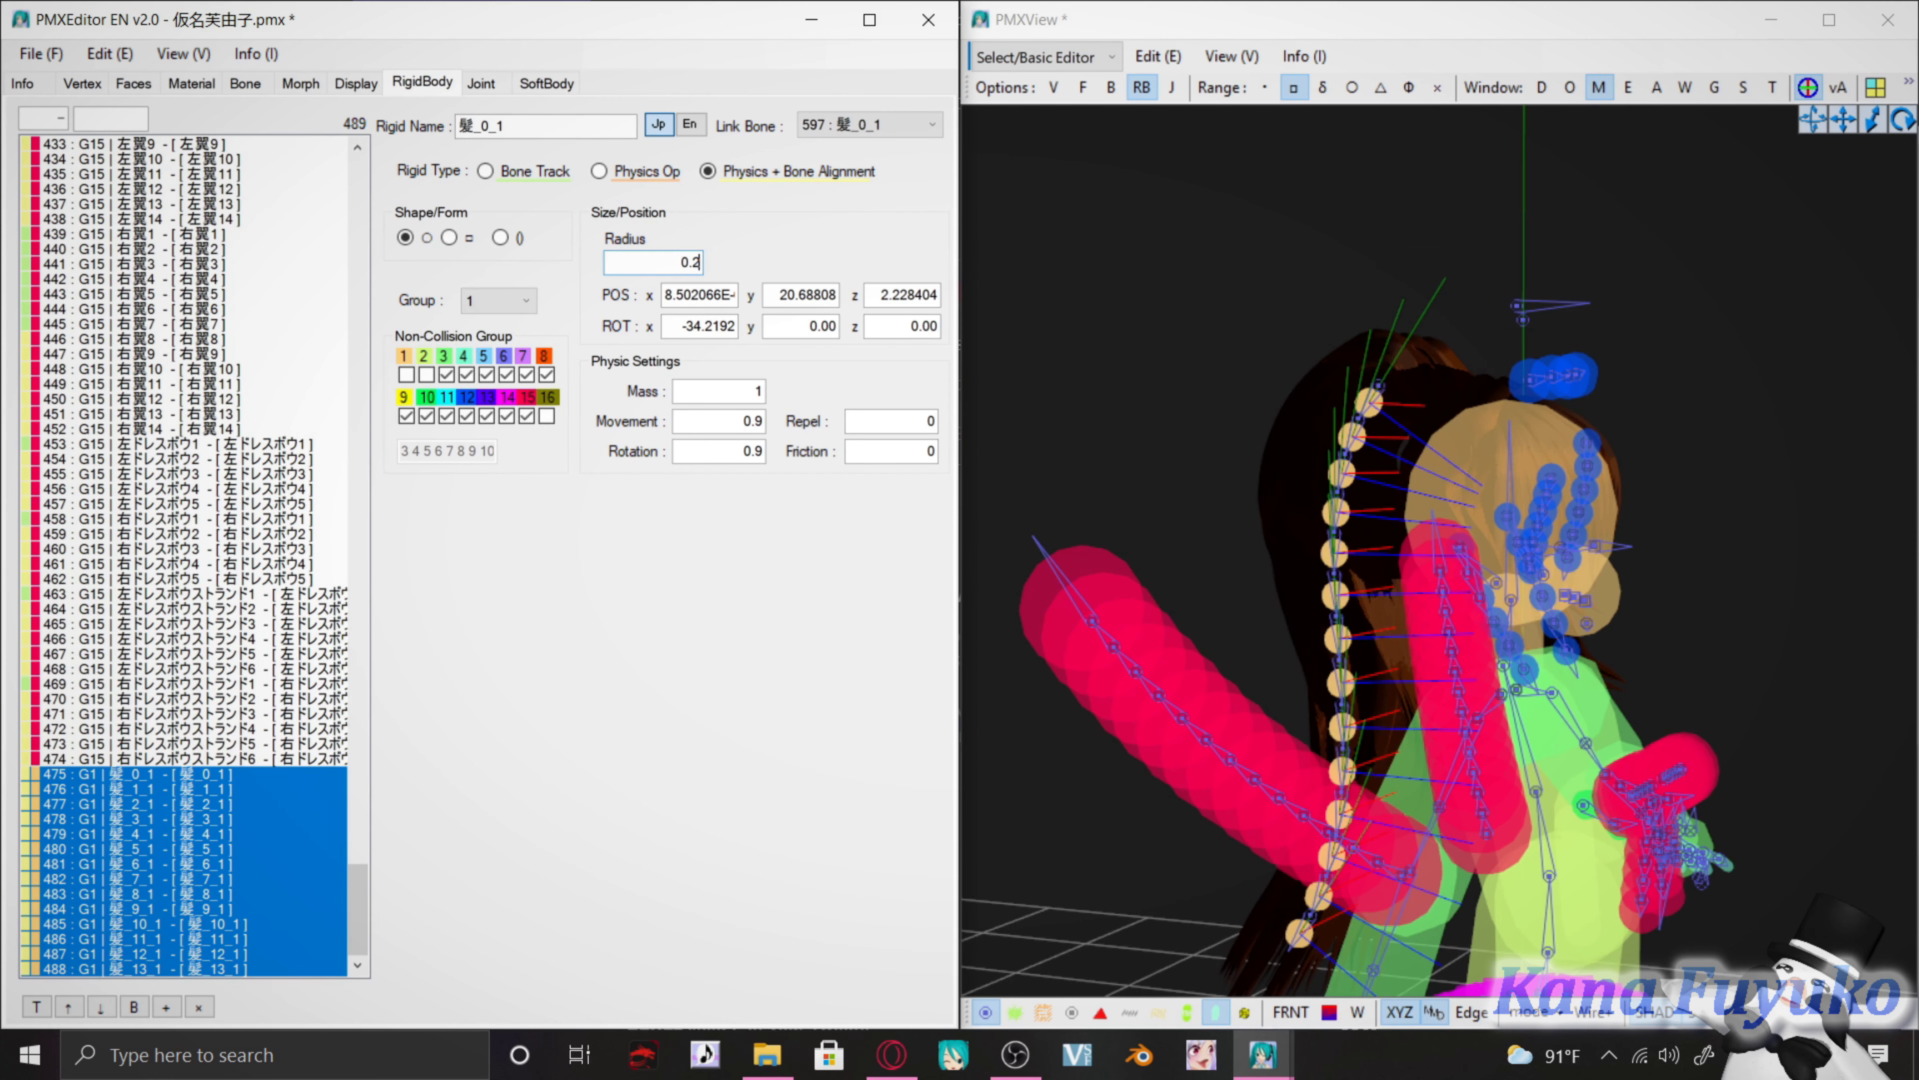
pyautogui.write('5')
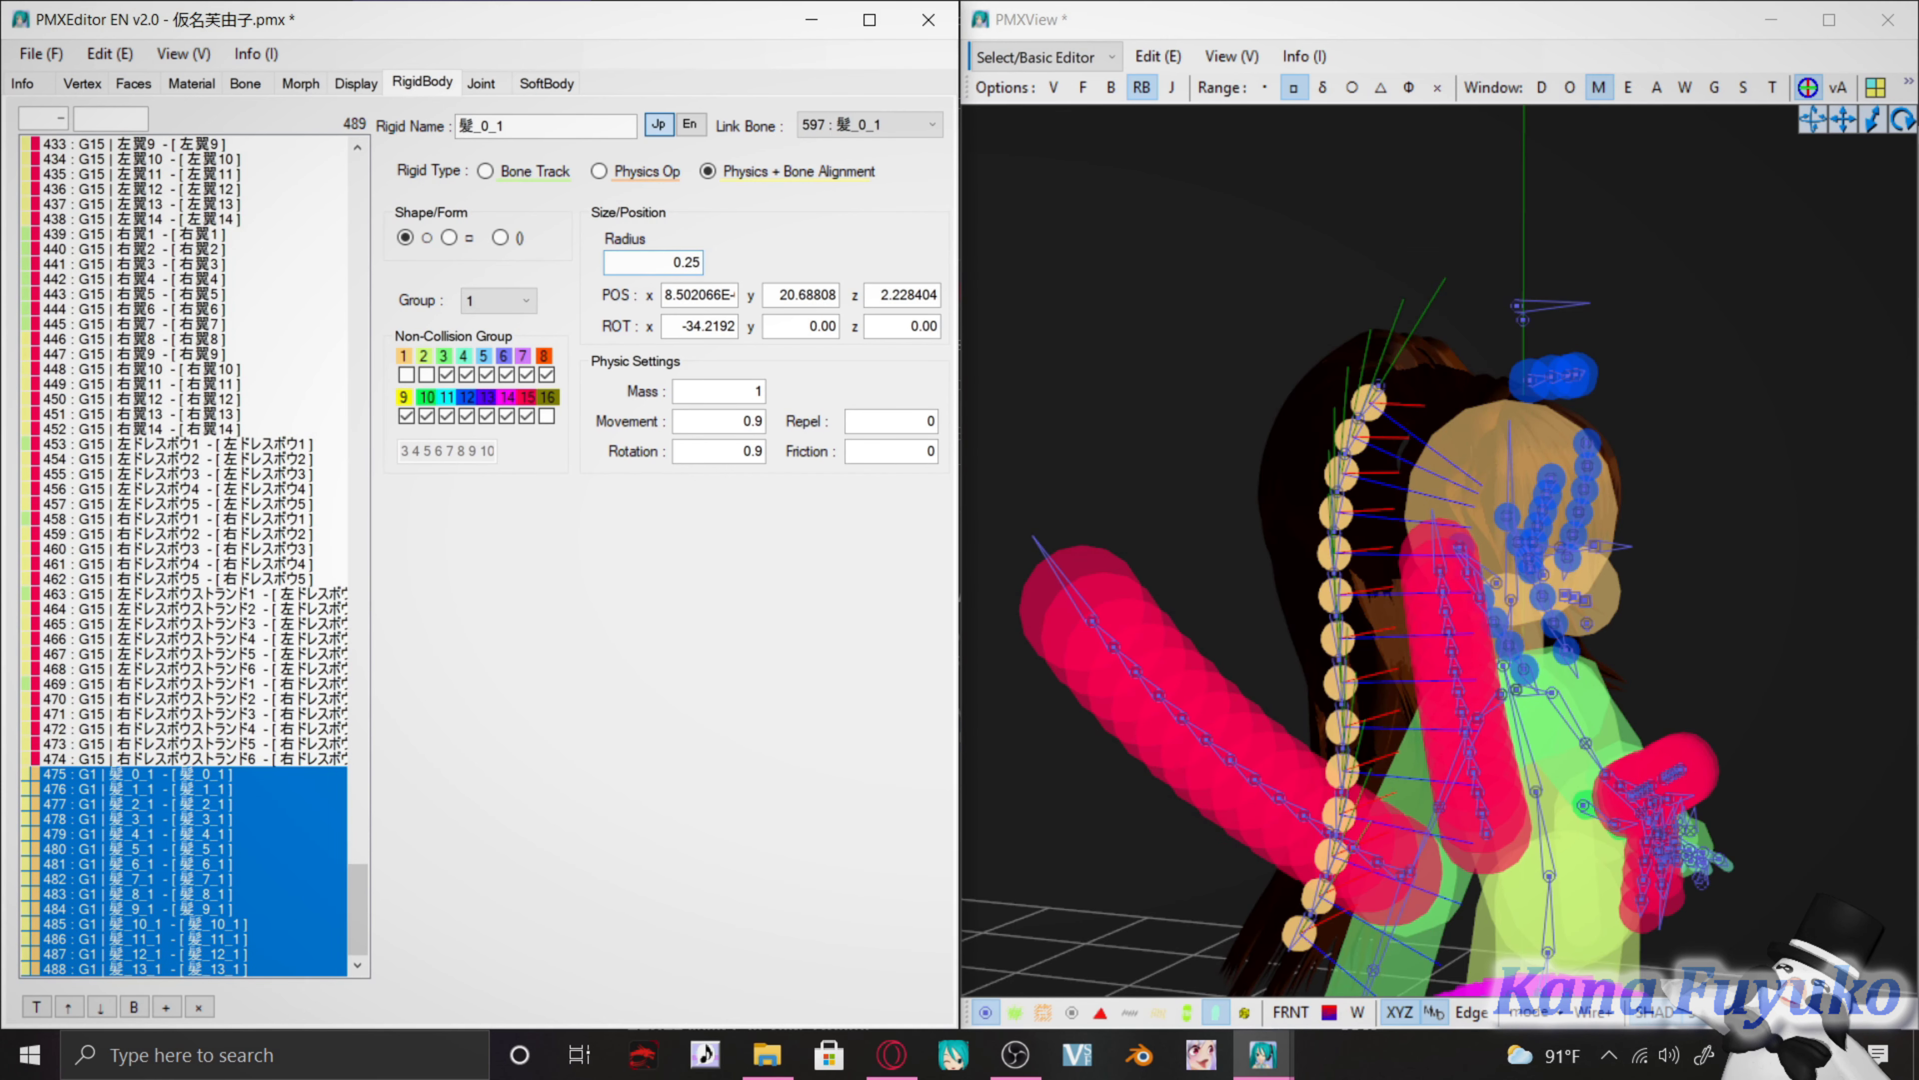
pyautogui.press('BackSpace')
pyautogui.press('BackSpace')
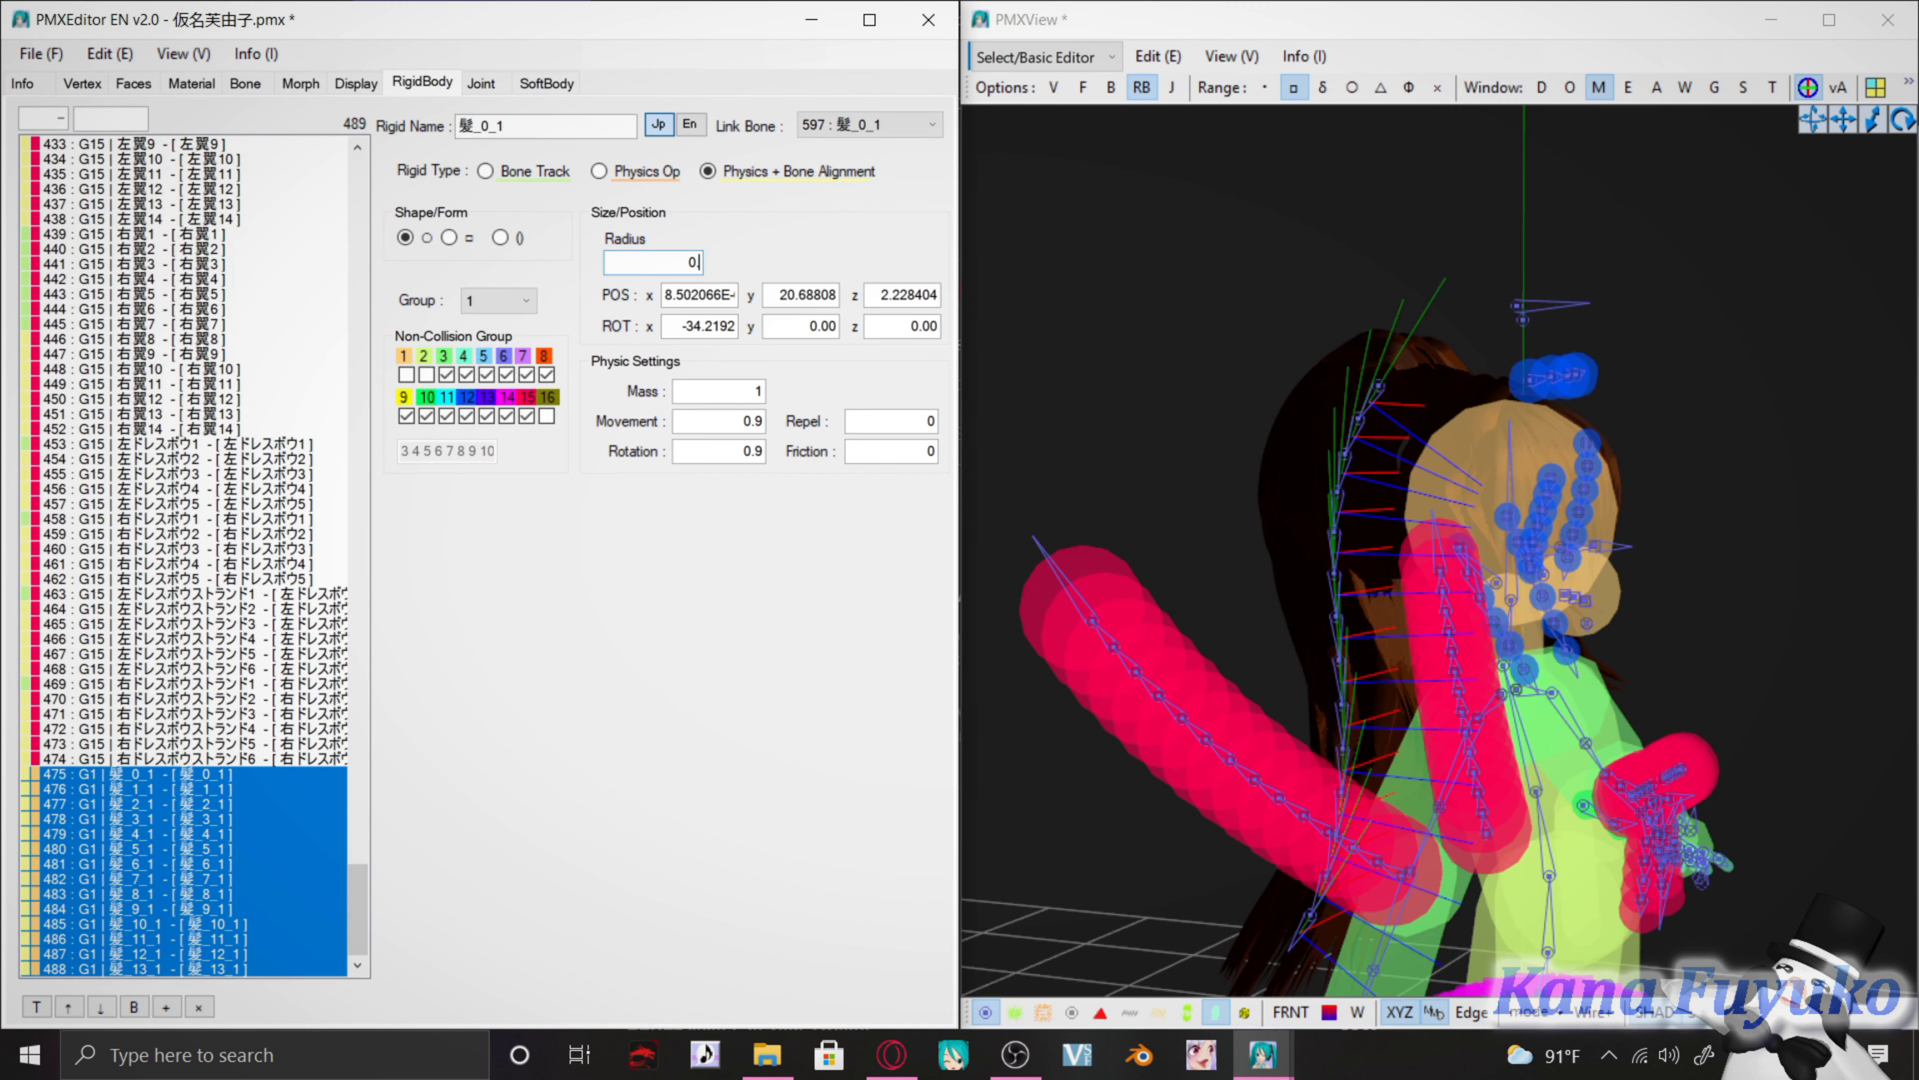
pyautogui.write('.3')
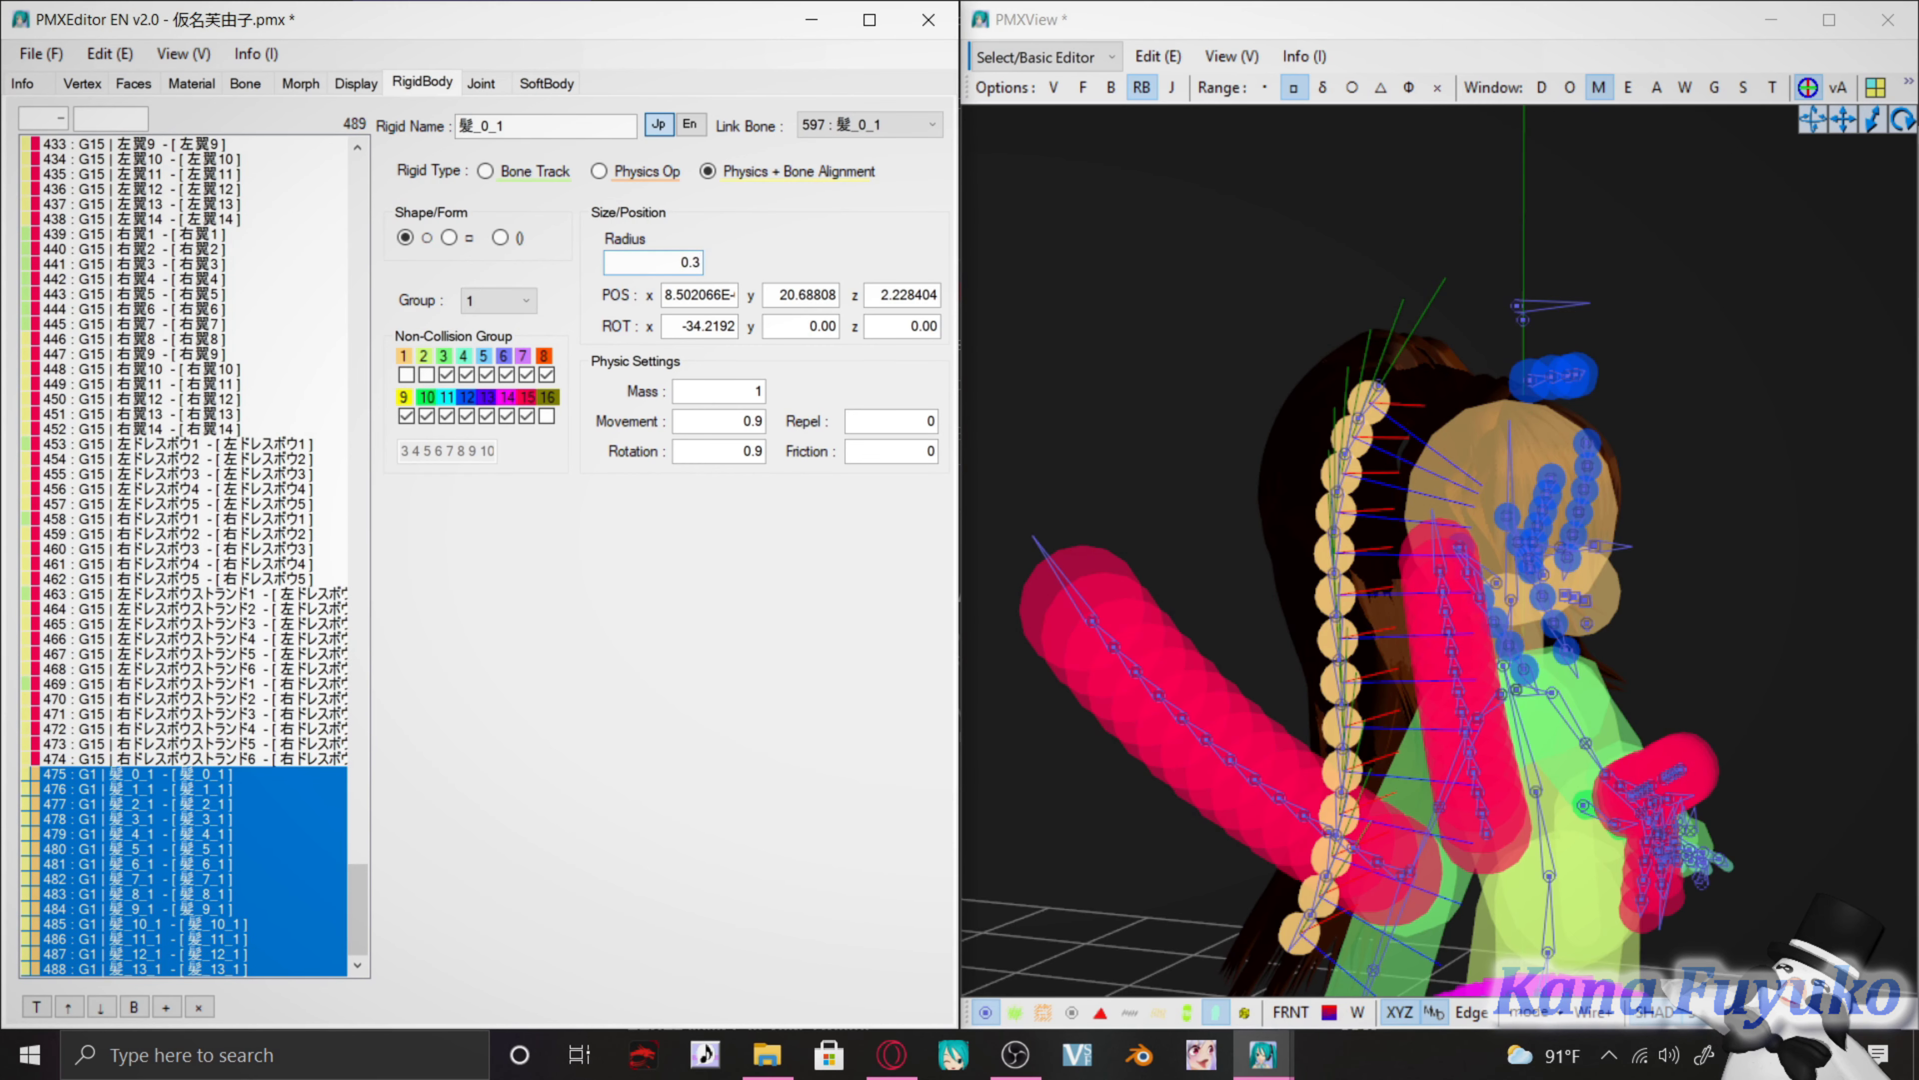
pyautogui.press('BackSpace')
pyautogui.write('5')
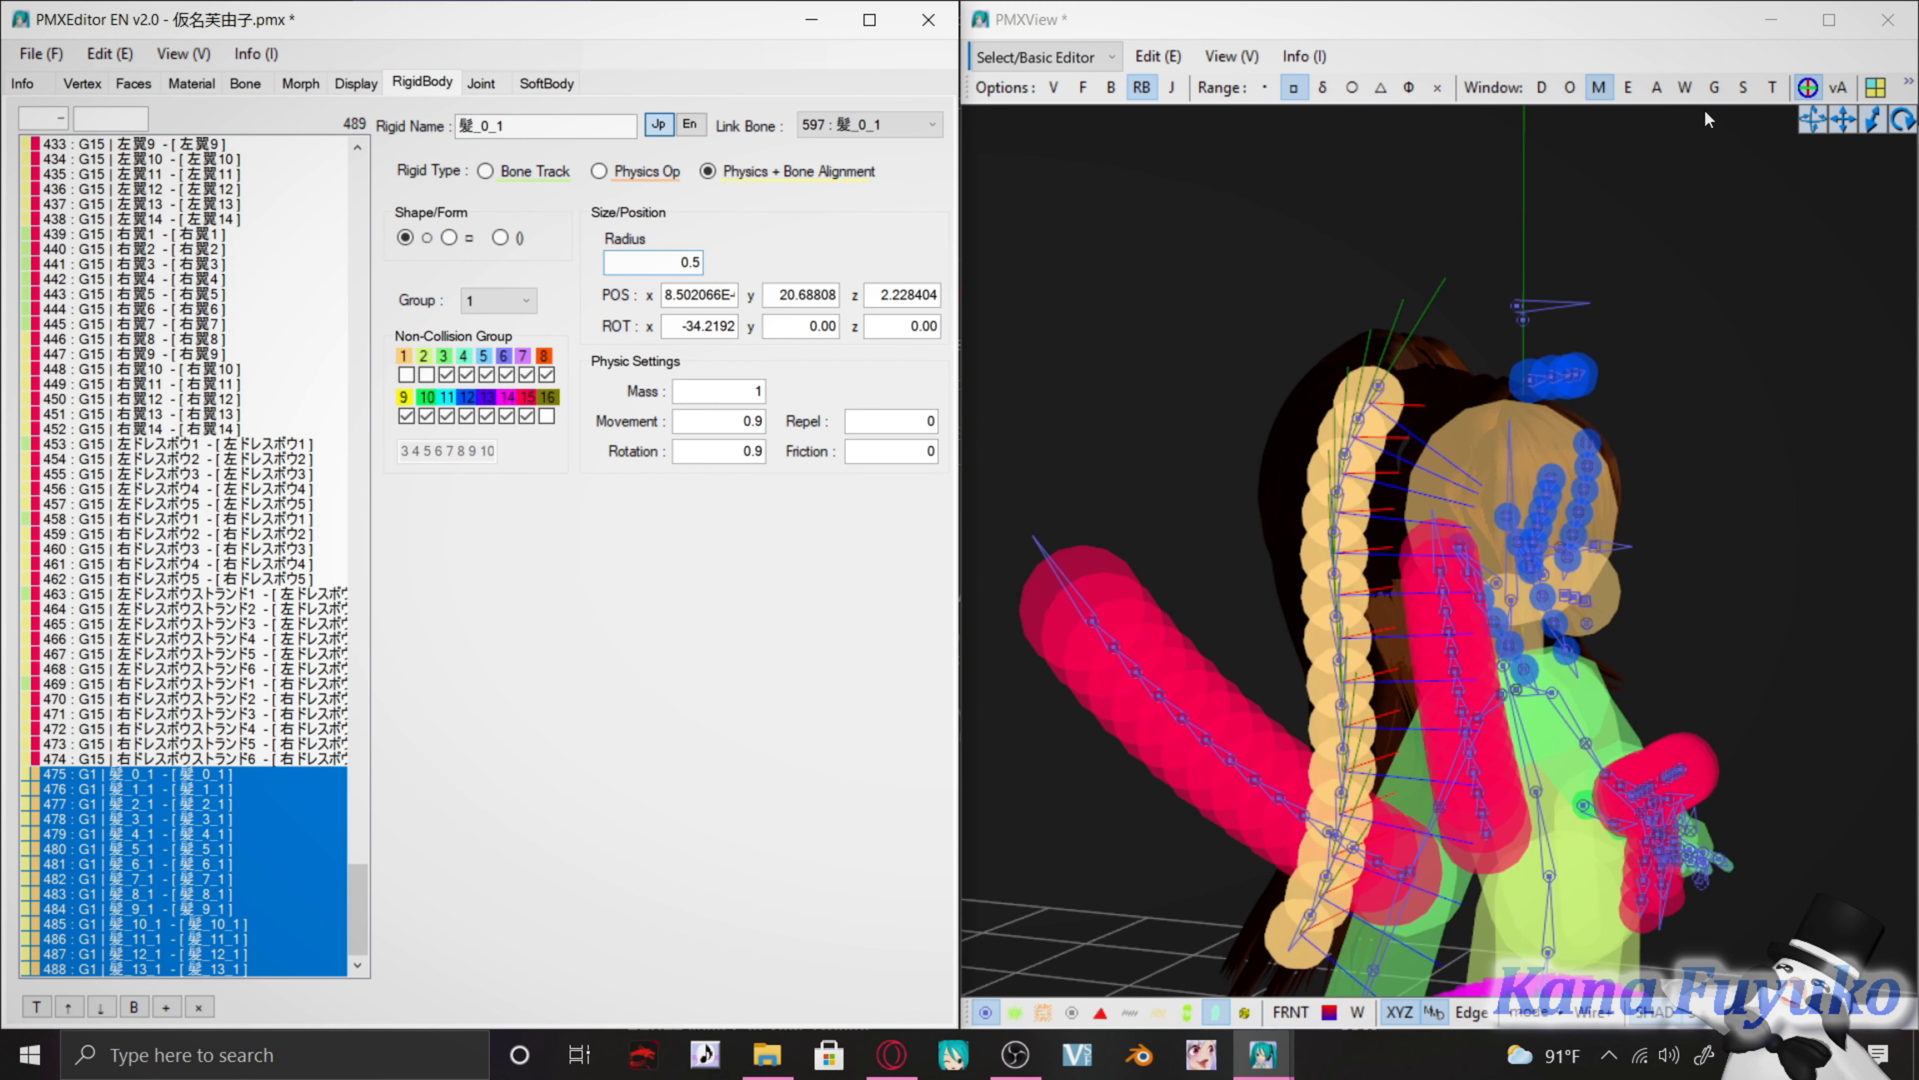
# Check the ponytail's physics in the Transform View and close that view
pyautogui.click(1763, 87)
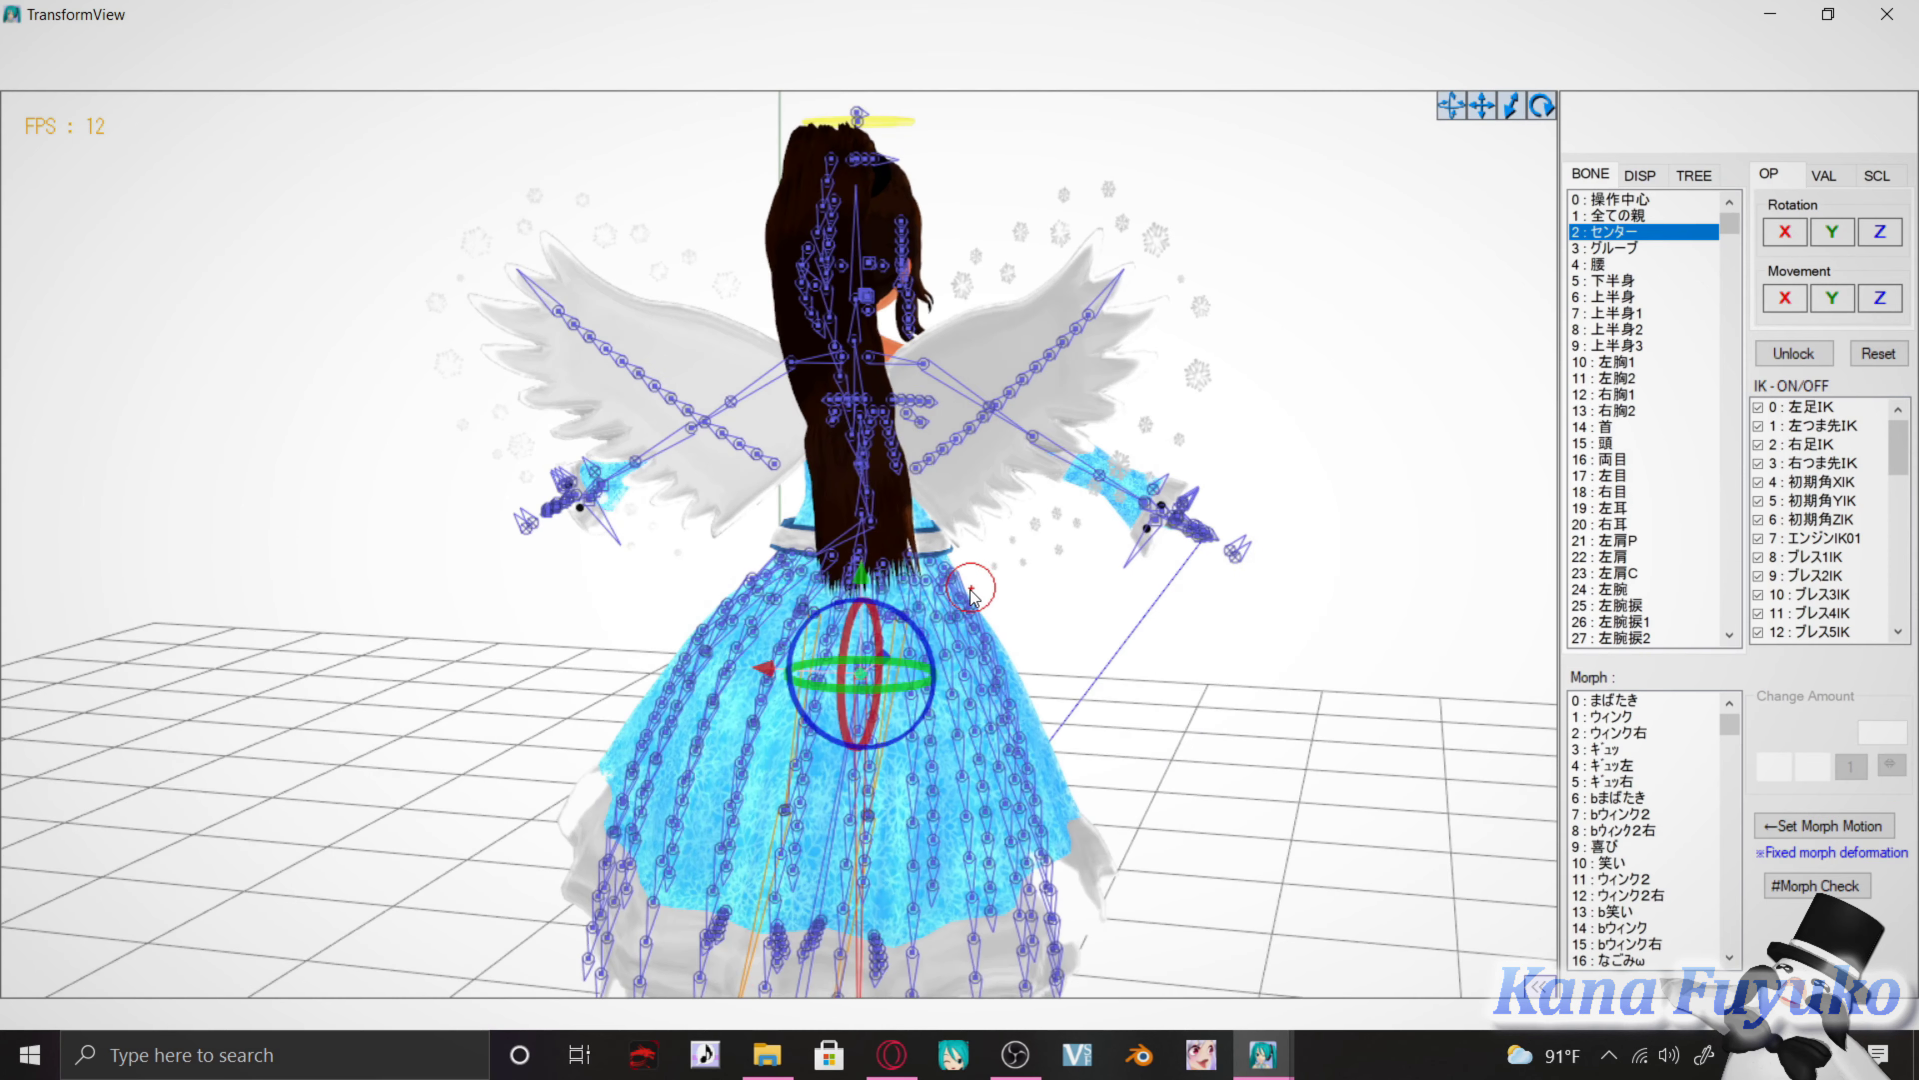
pyautogui.click(1866, 17)
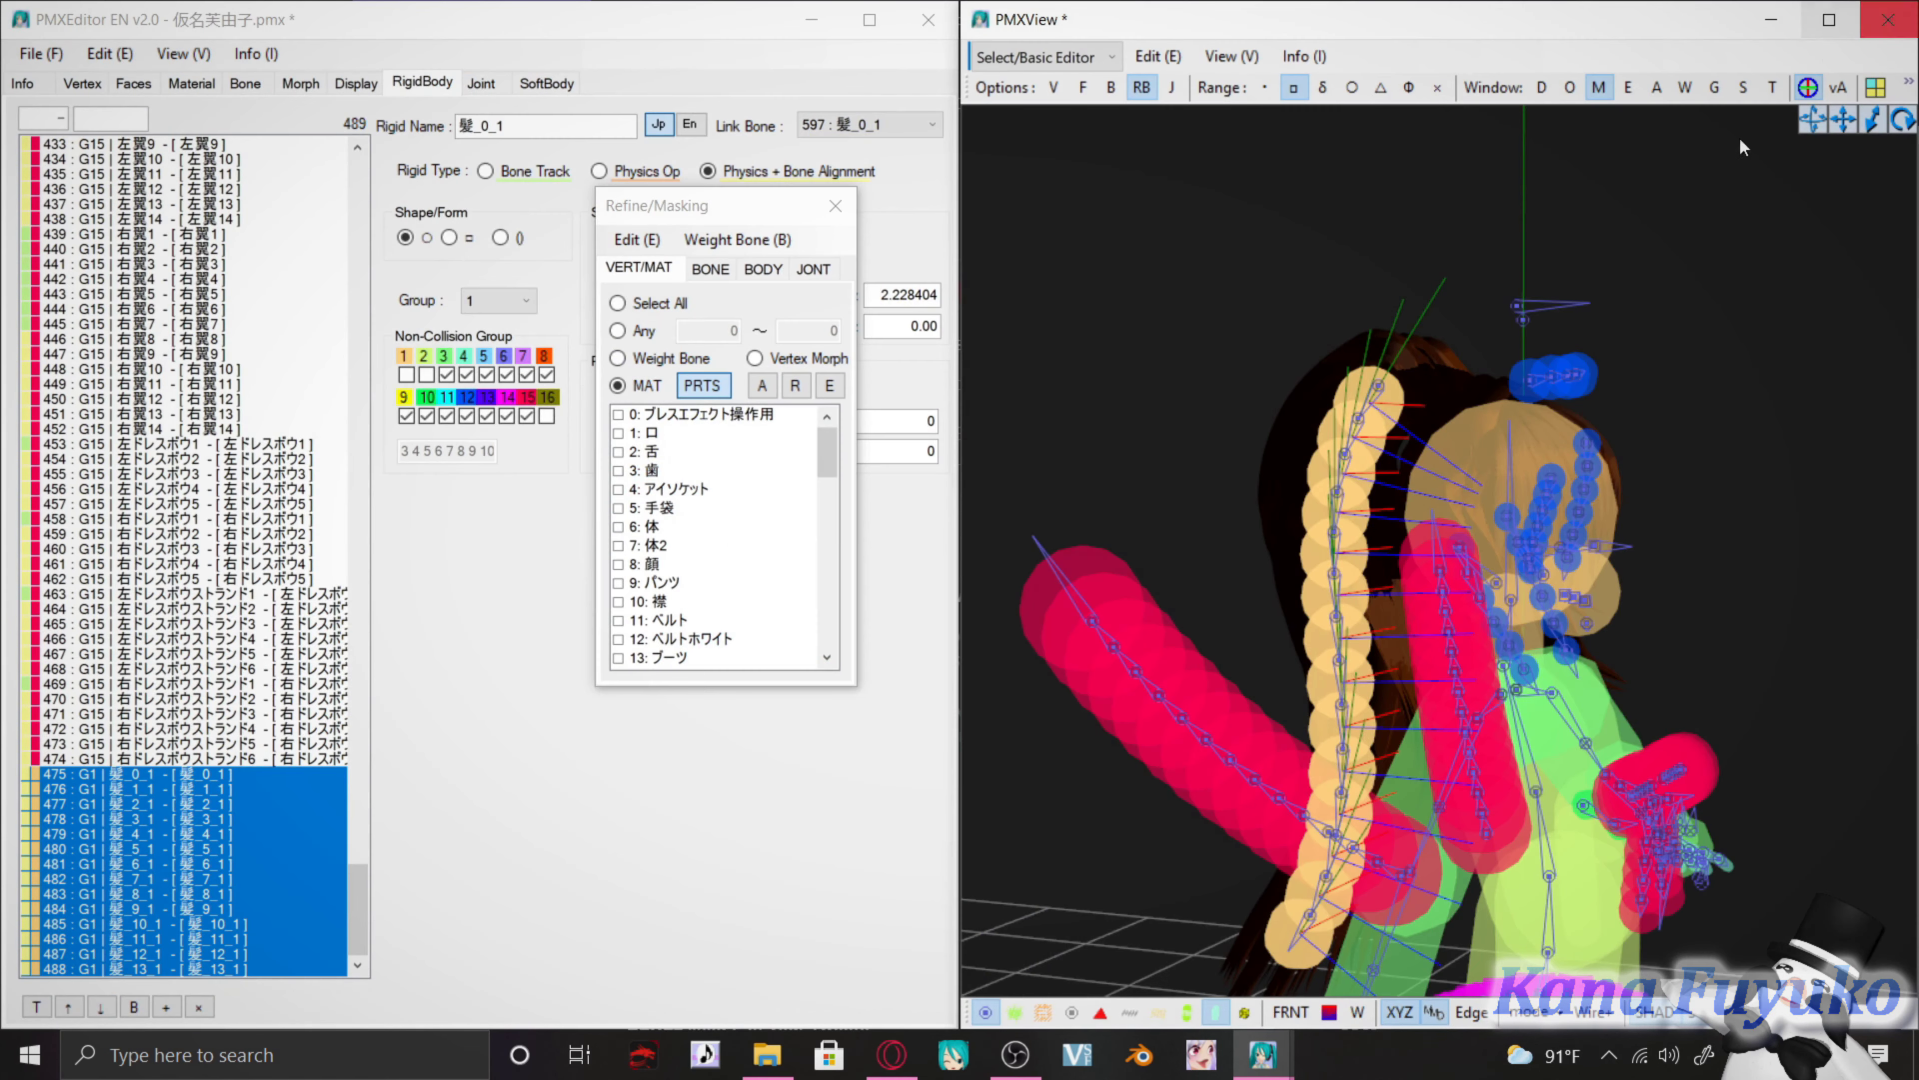
# Reselect rigid bodies 髪_0_1 through 髪_13_1 and add group 1 to their non-collision groups, leaving group 2 unchecked
pyautogui.click(211, 790)
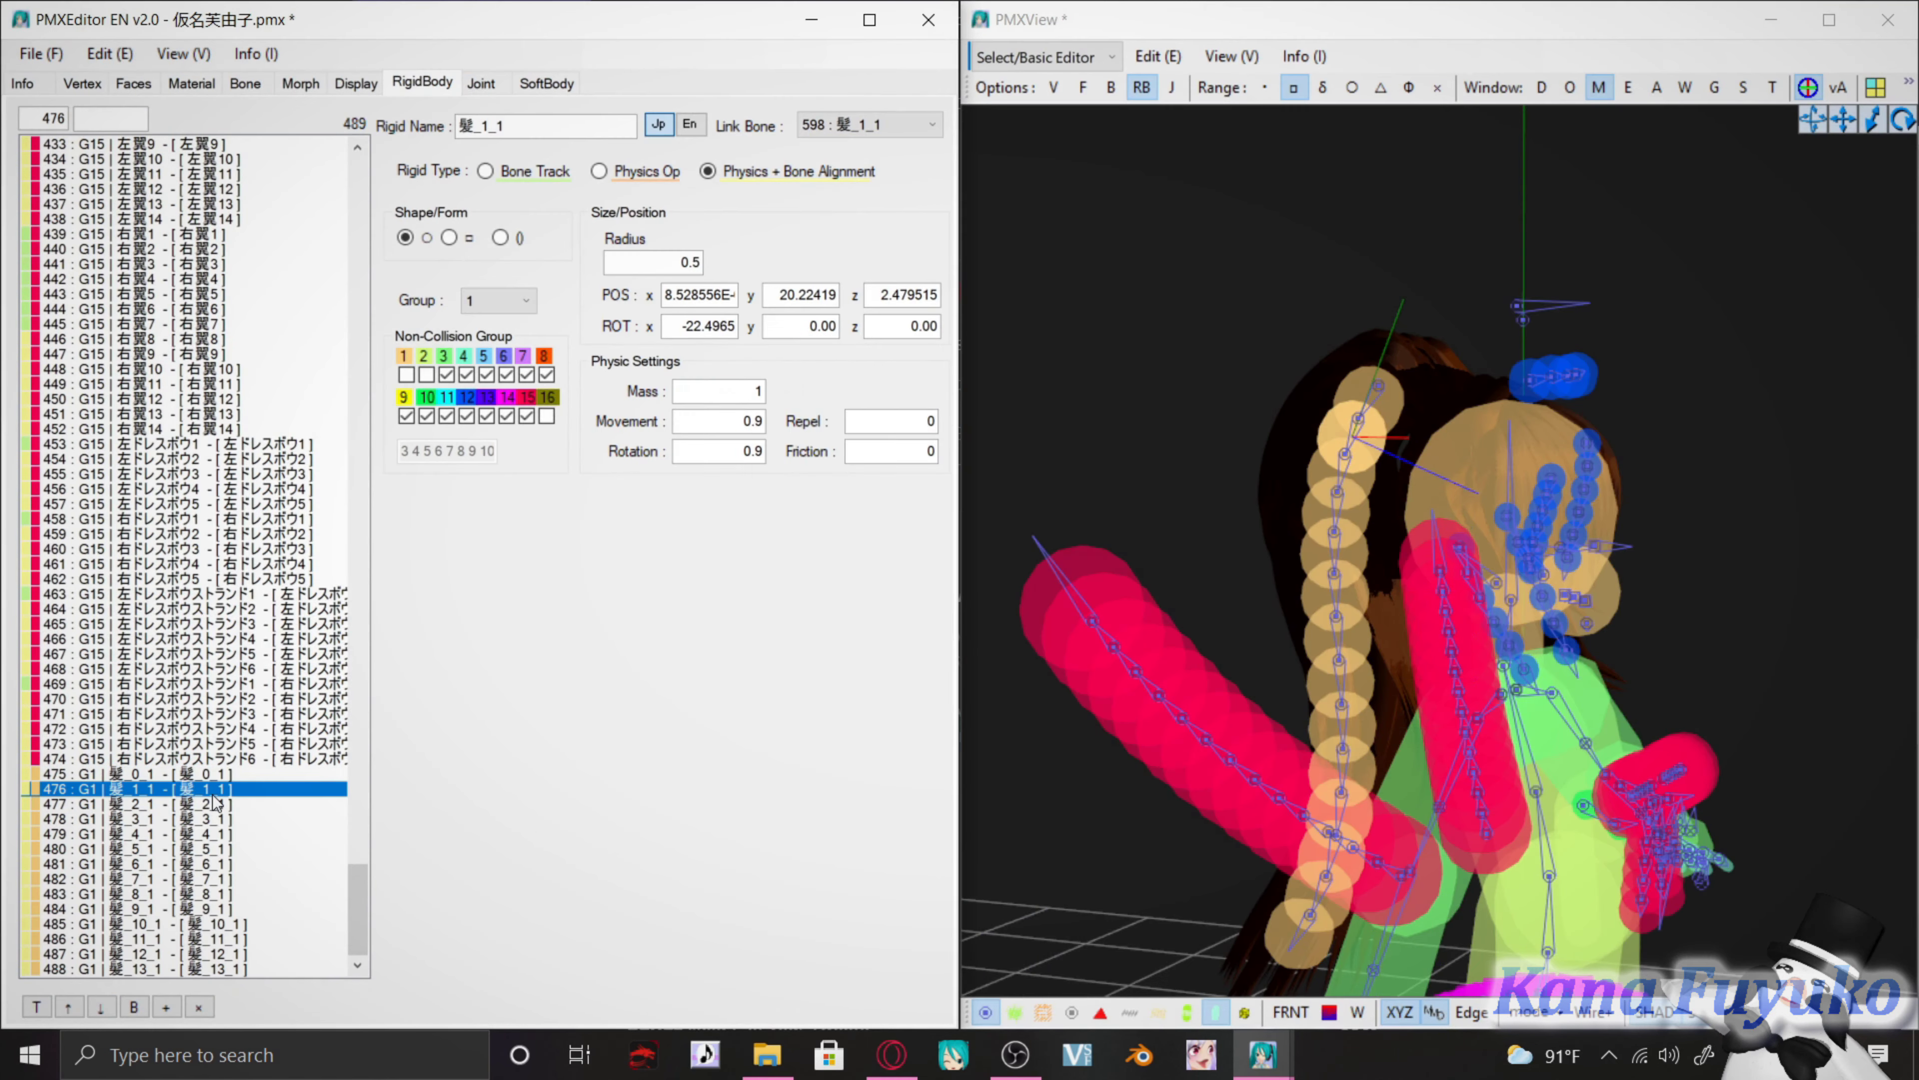
pyautogui.moveTo(235, 773); pyautogui.dragTo(227, 969)
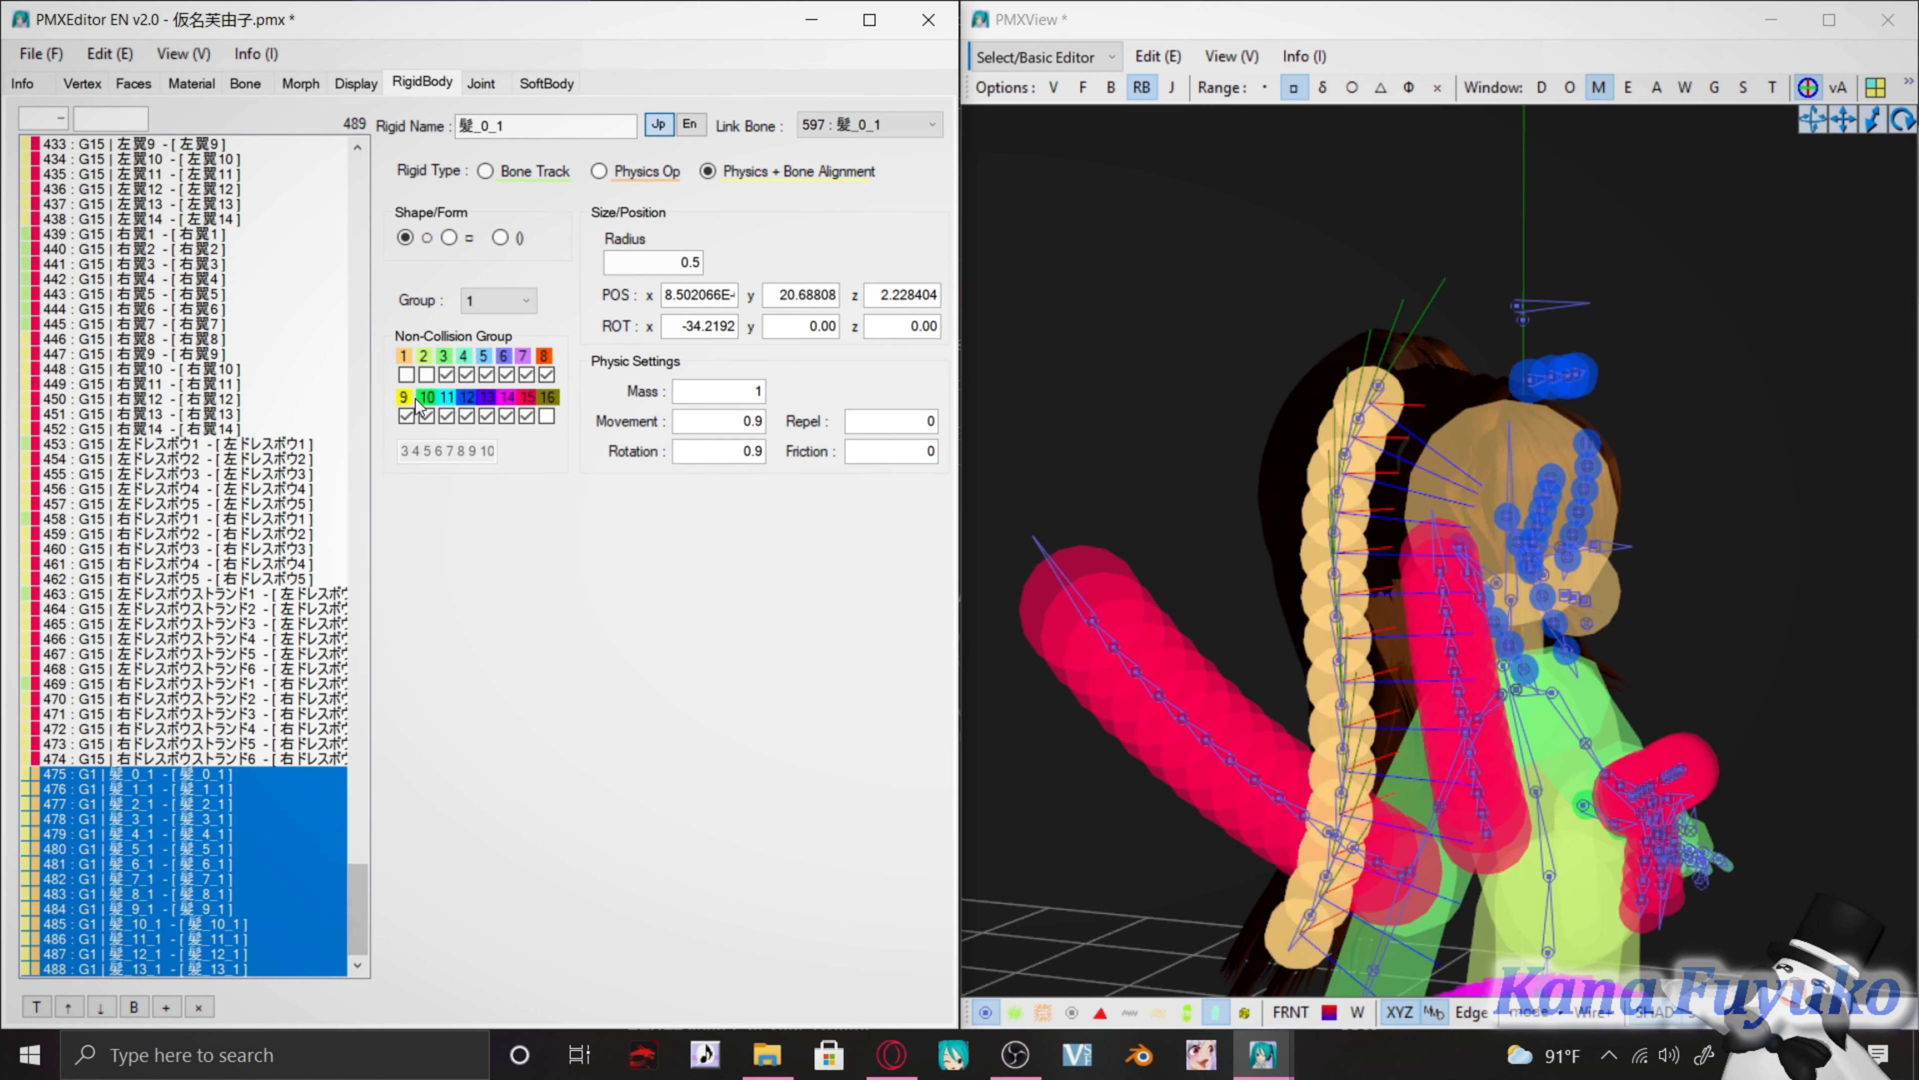
pyautogui.click(405, 375)
pyautogui.click(426, 375)
pyautogui.moveTo(355, 886); pyautogui.dragTo(391, 174)
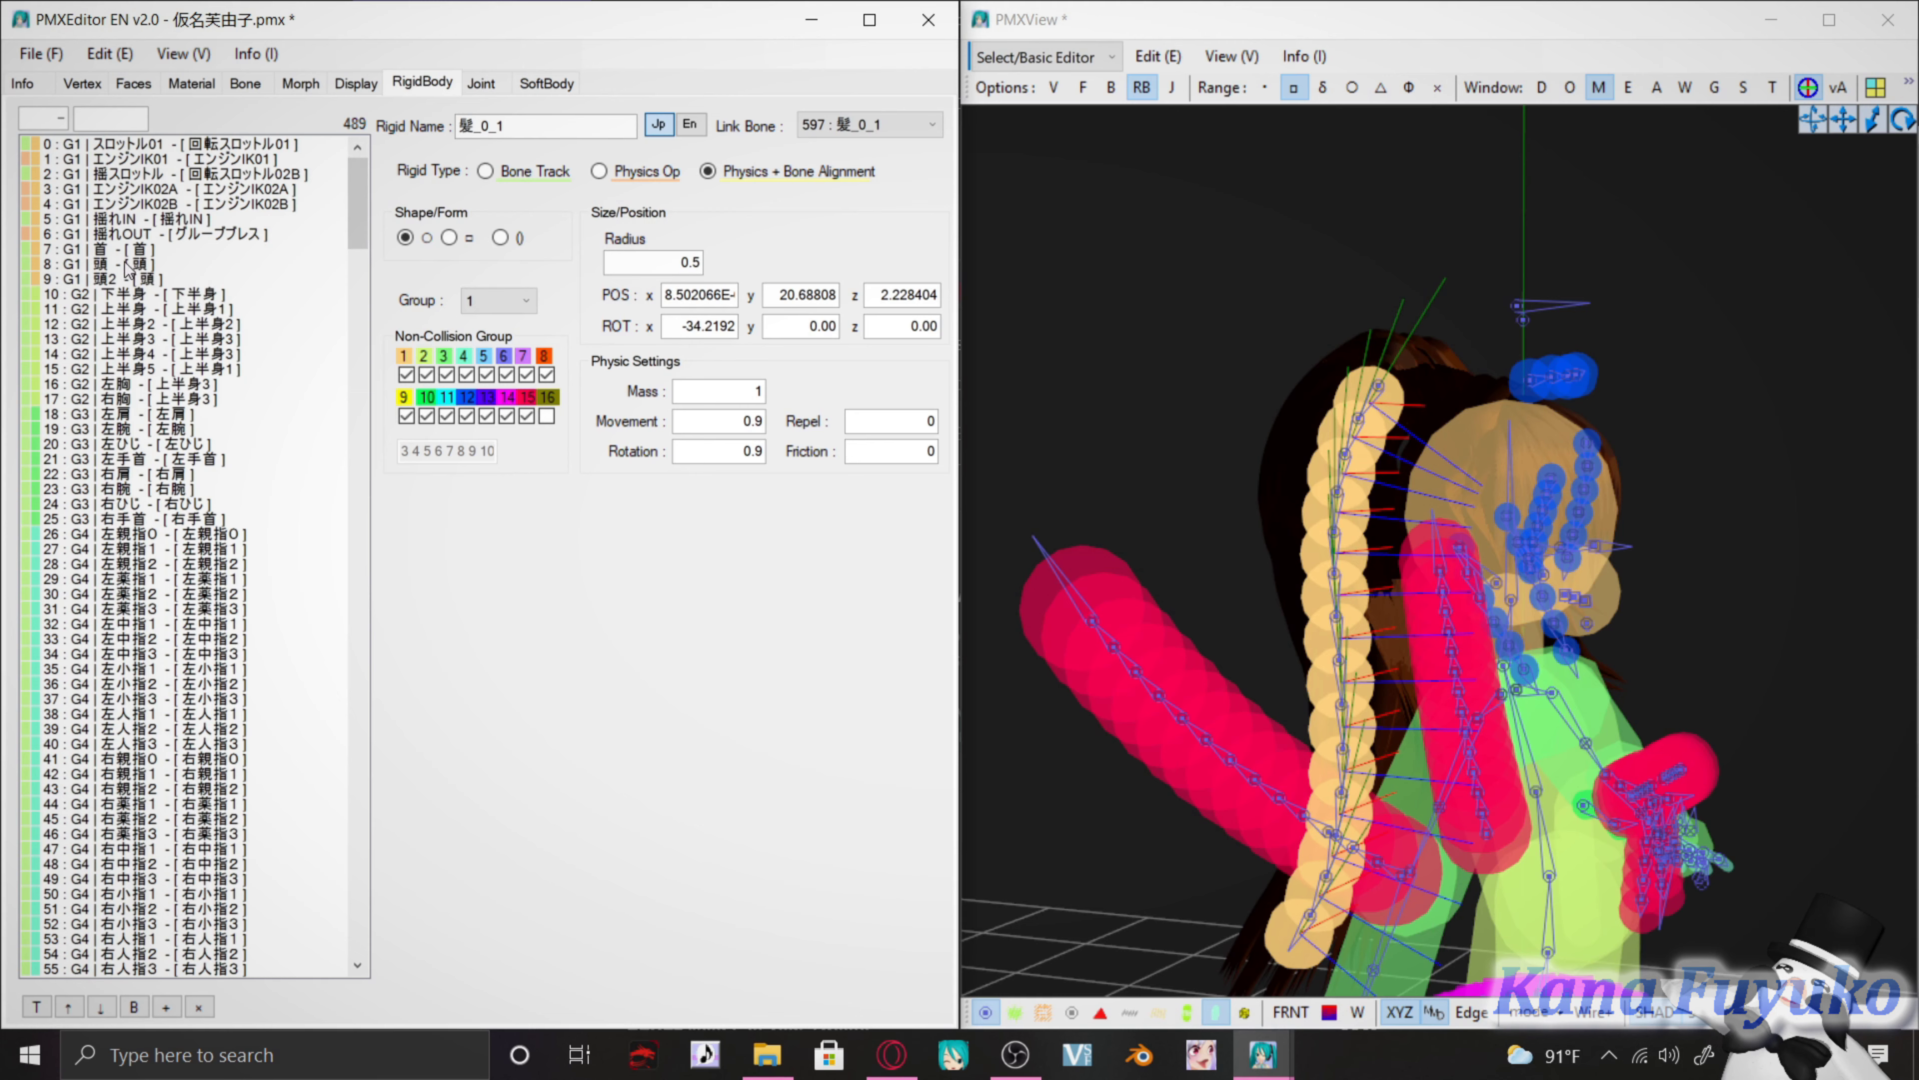
pyautogui.click(426, 374)
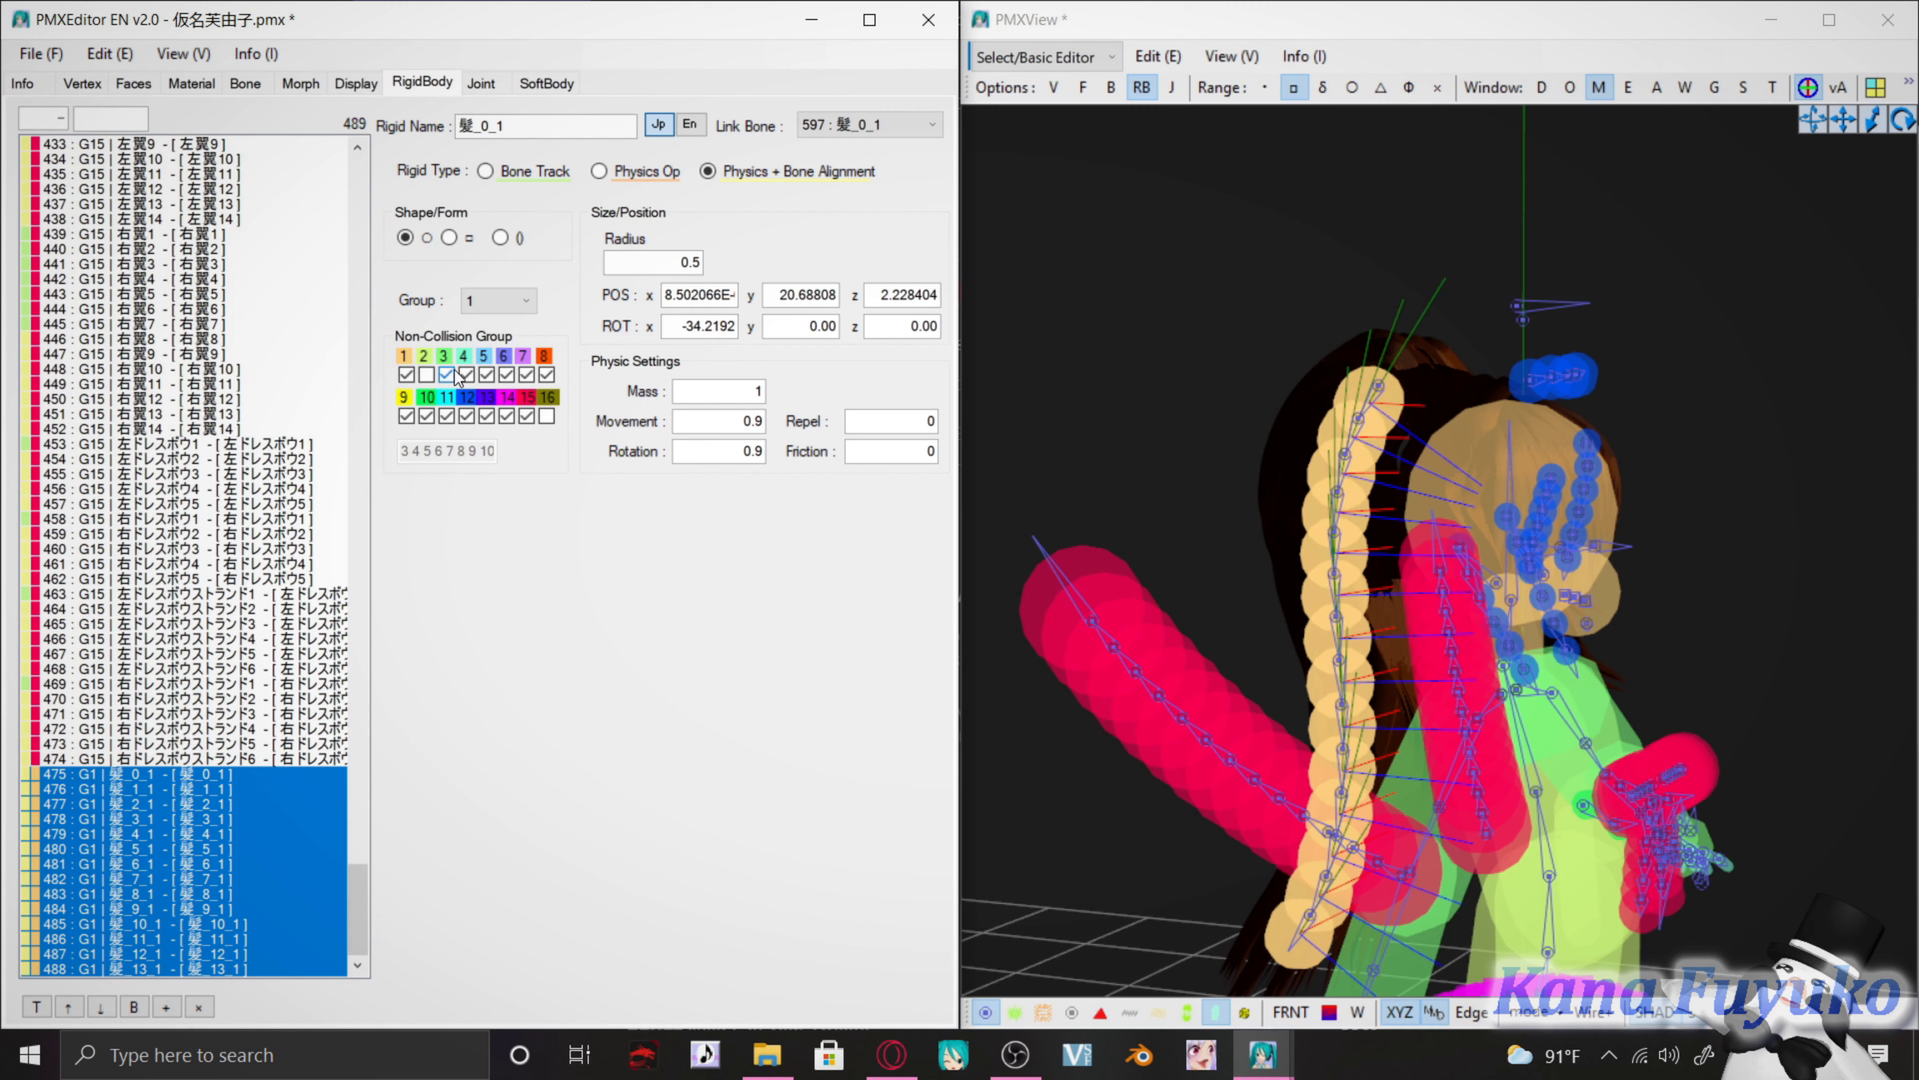
# Assign the selected ponytail rigid bodies to group 15
pyautogui.scroll(2, 1417, 542)
pyautogui.click(1328, 516)
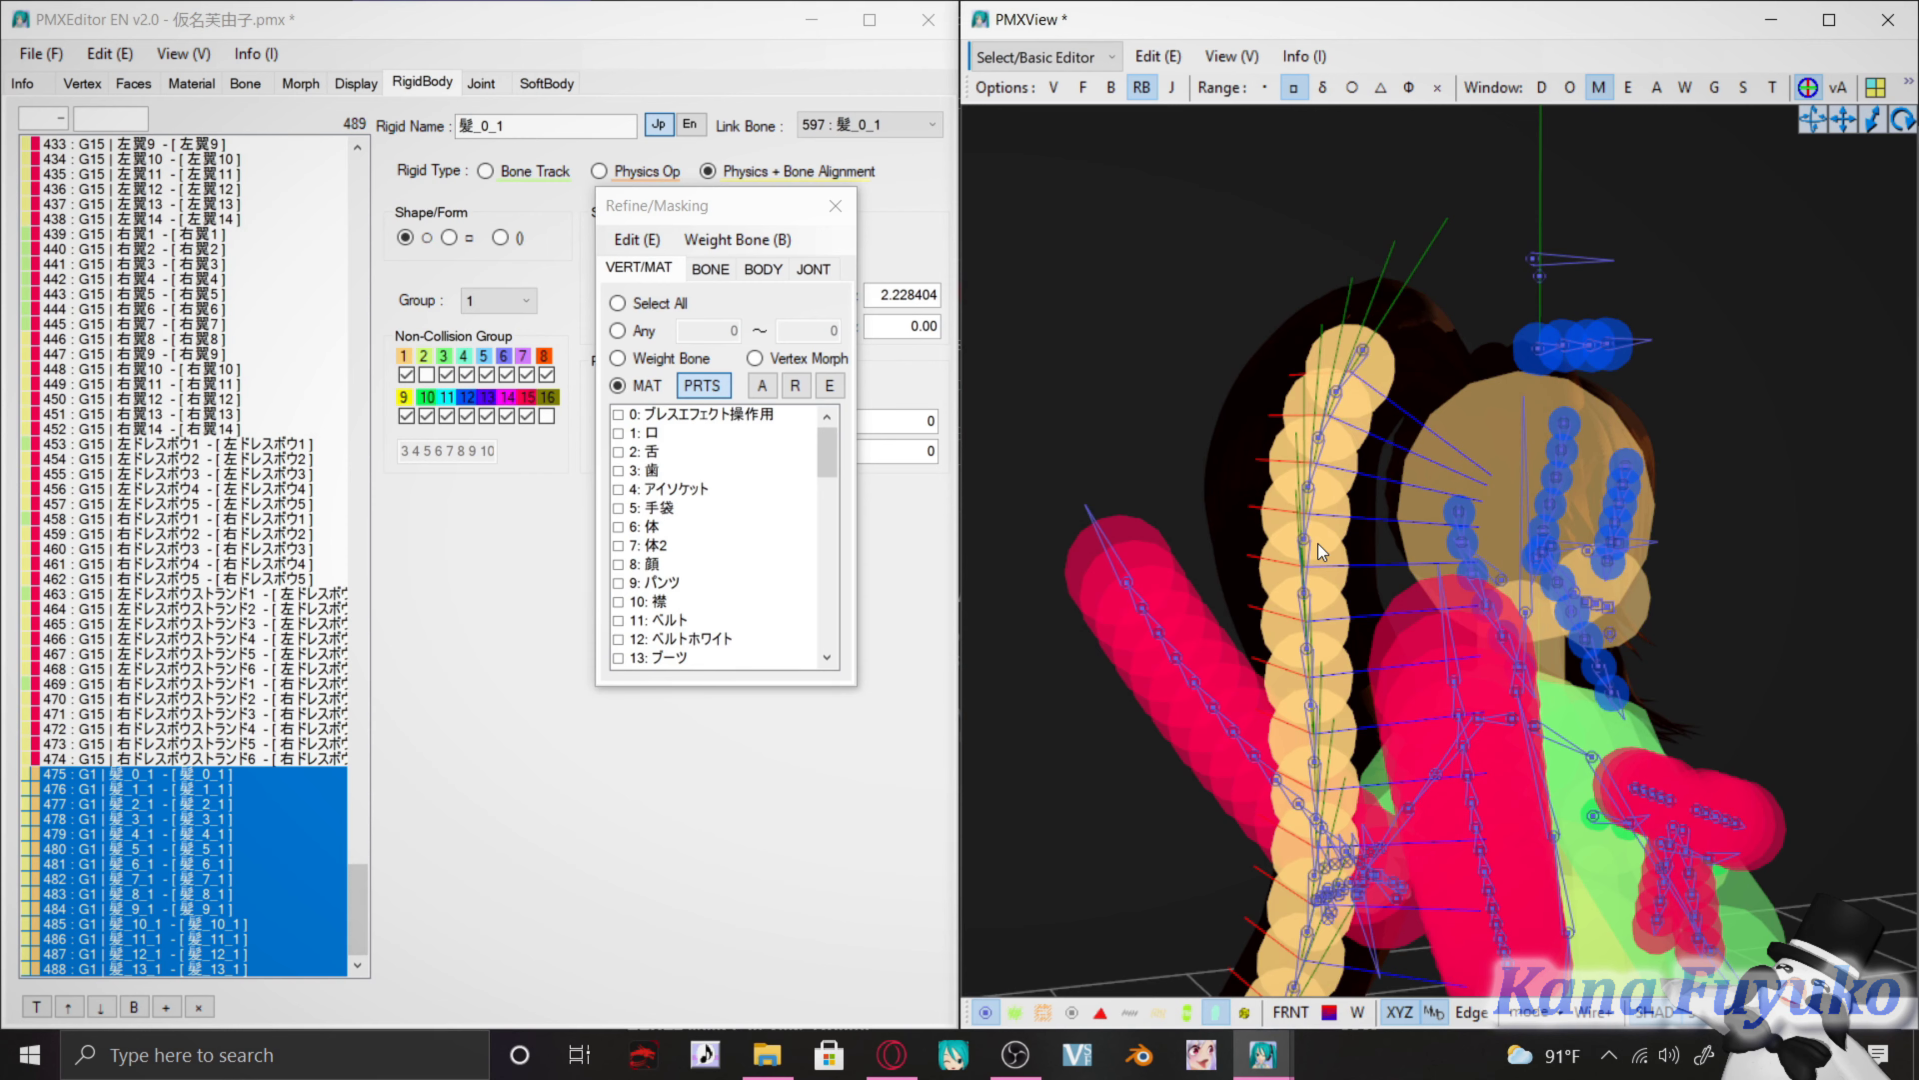
pyautogui.moveTo(1442, 537); pyautogui.dragTo(1406, 519, button='right')
pyautogui.scroll(2, 1406, 519)
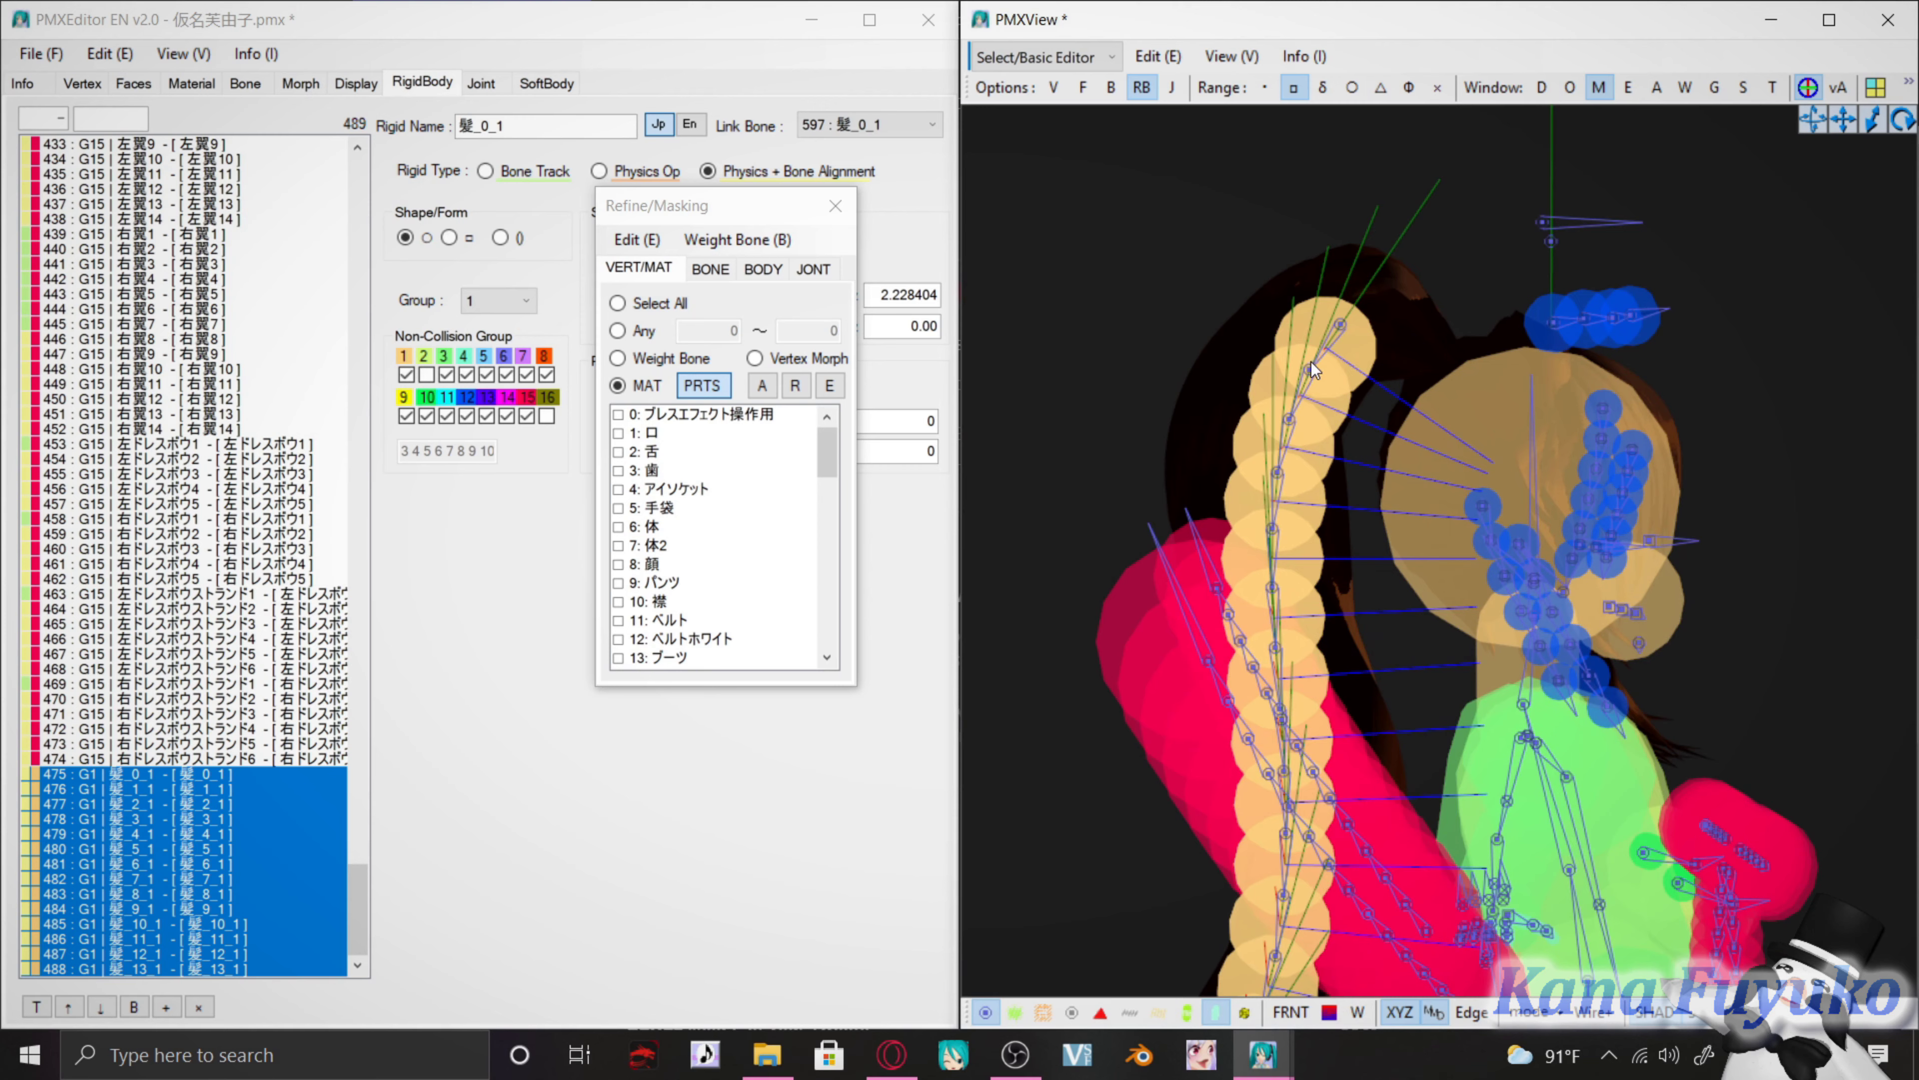
pyautogui.moveTo(1305, 370); pyautogui.dragTo(1318, 428, button='right')
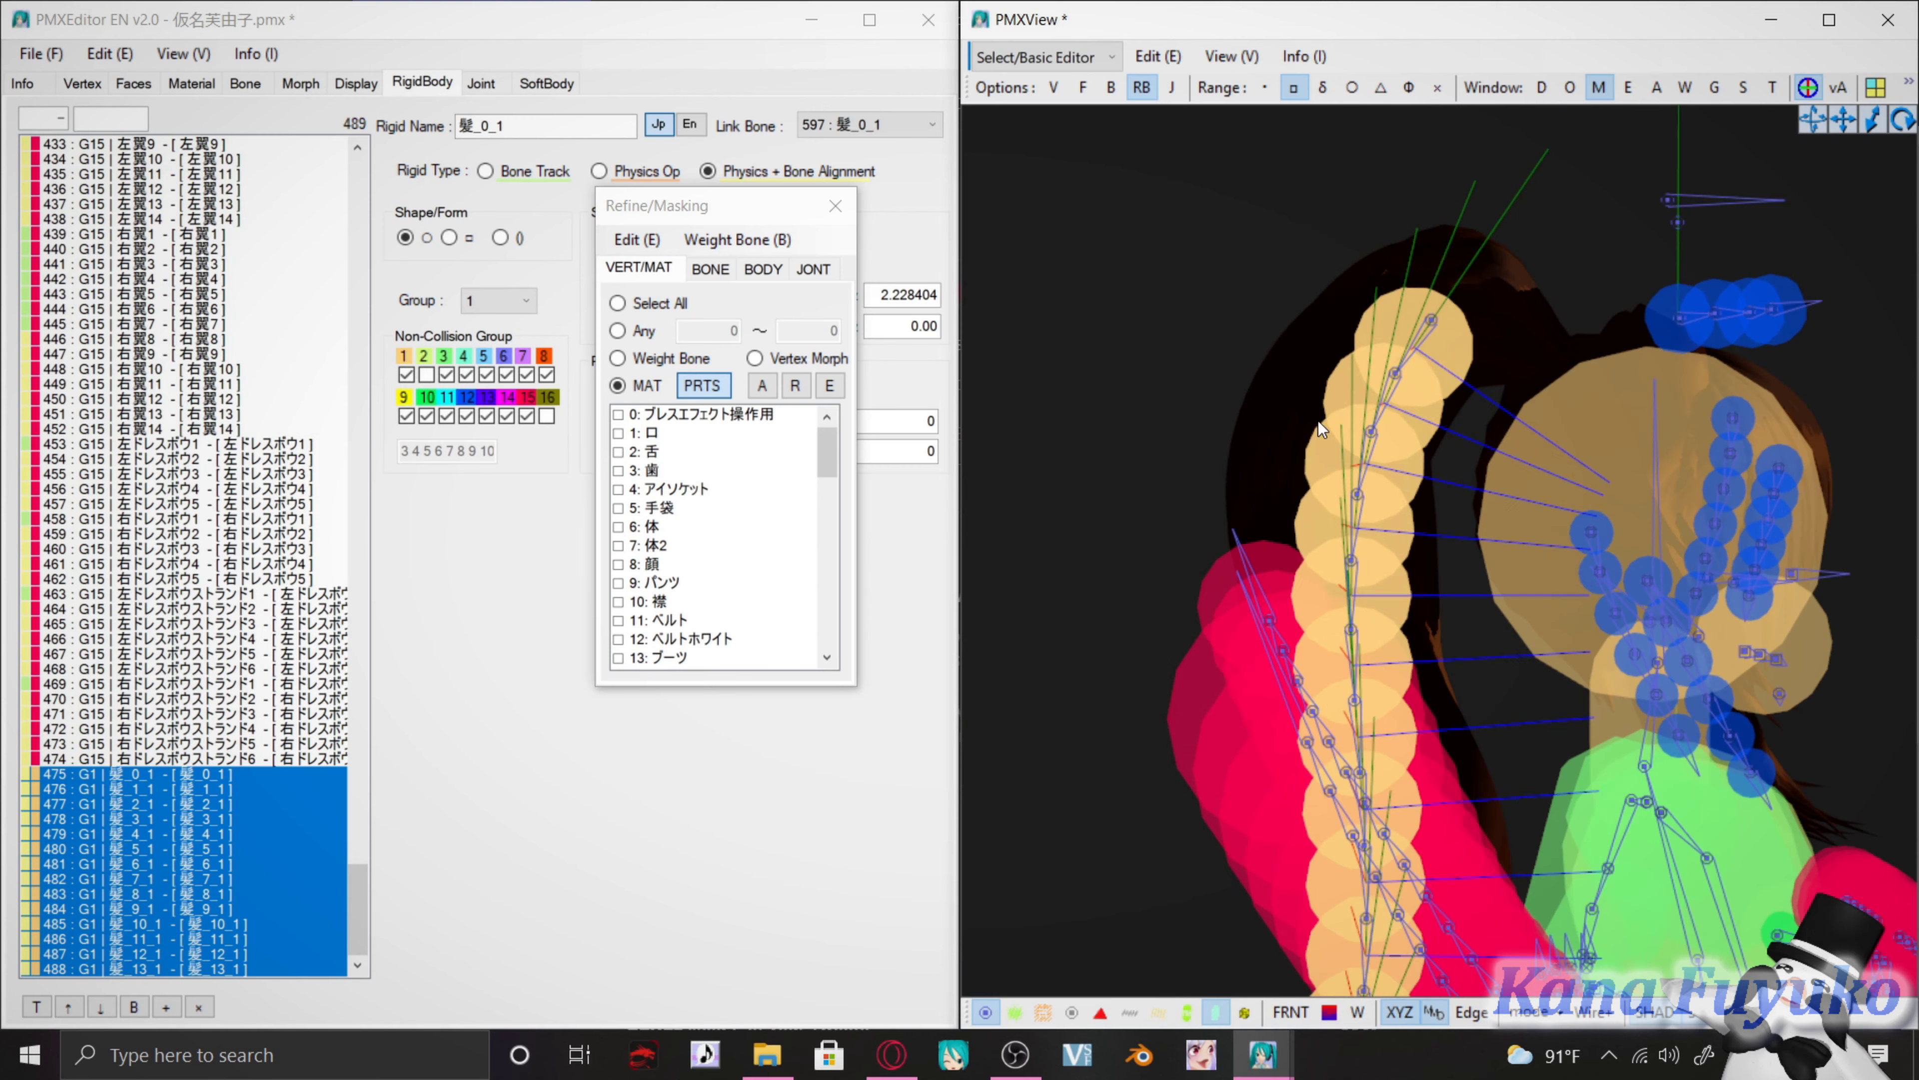
pyautogui.click(476, 302)
pyautogui.click(513, 551)
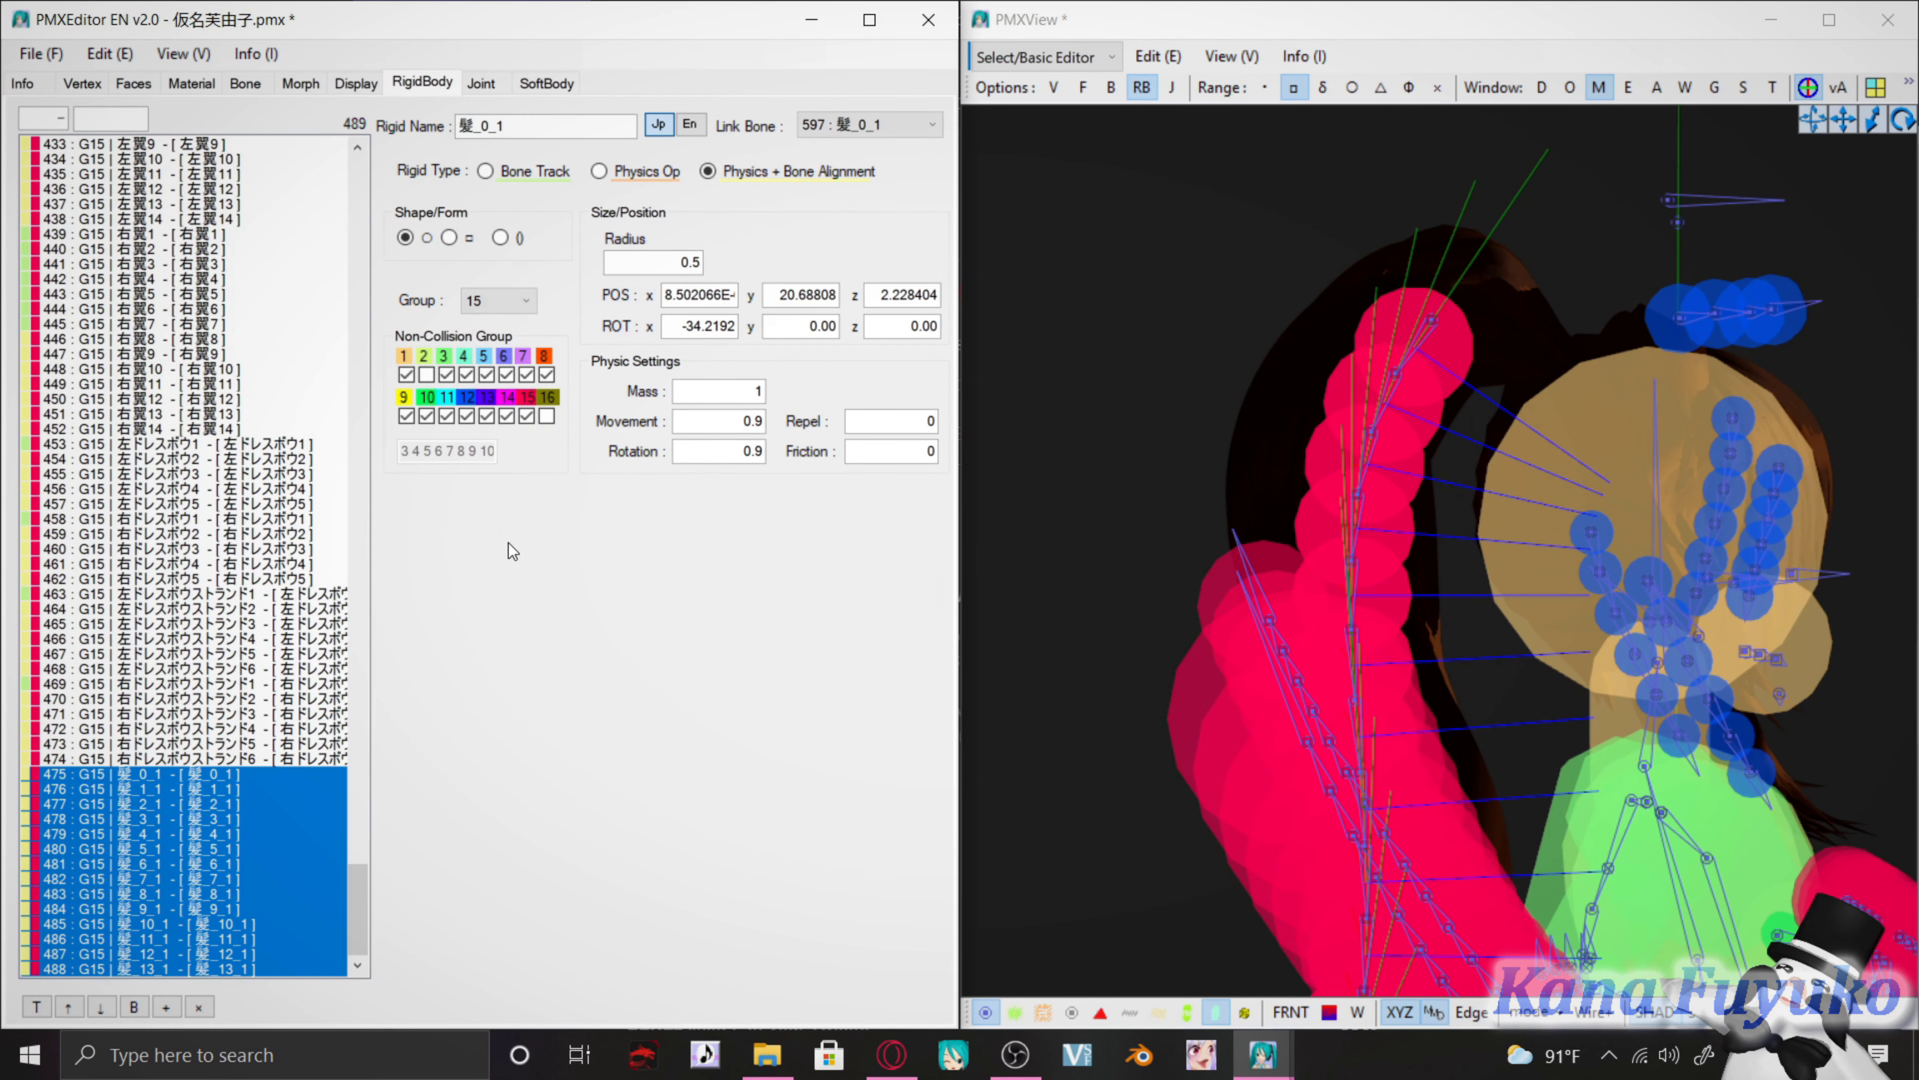
# Inspect the ponytail against the wing rigid bodies and assign the selected ponytail bodies to group 7
pyautogui.moveTo(1260, 558); pyautogui.dragTo(1207, 563, button='right')
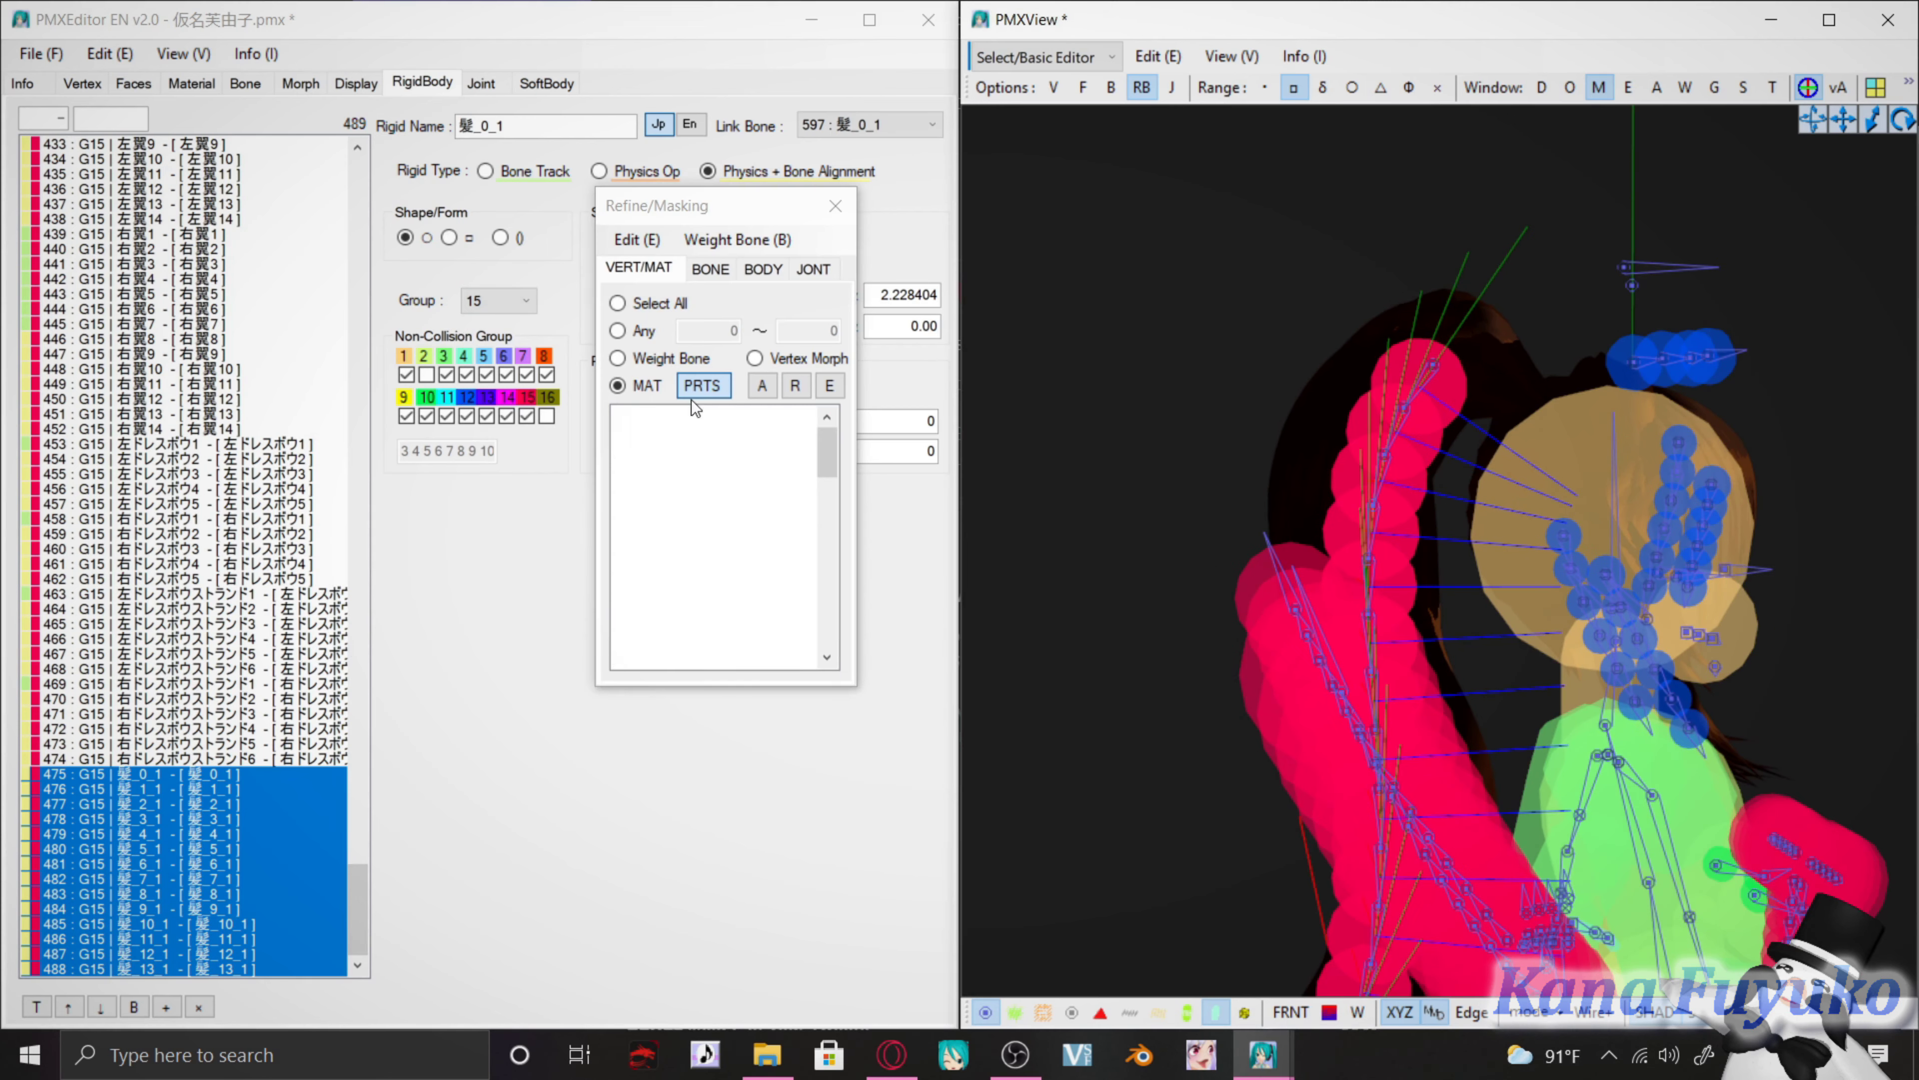
pyautogui.moveTo(1218, 484); pyautogui.dragTo(1291, 497, button='right')
pyautogui.moveTo(1447, 501); pyautogui.dragTo(1368, 557, button='right')
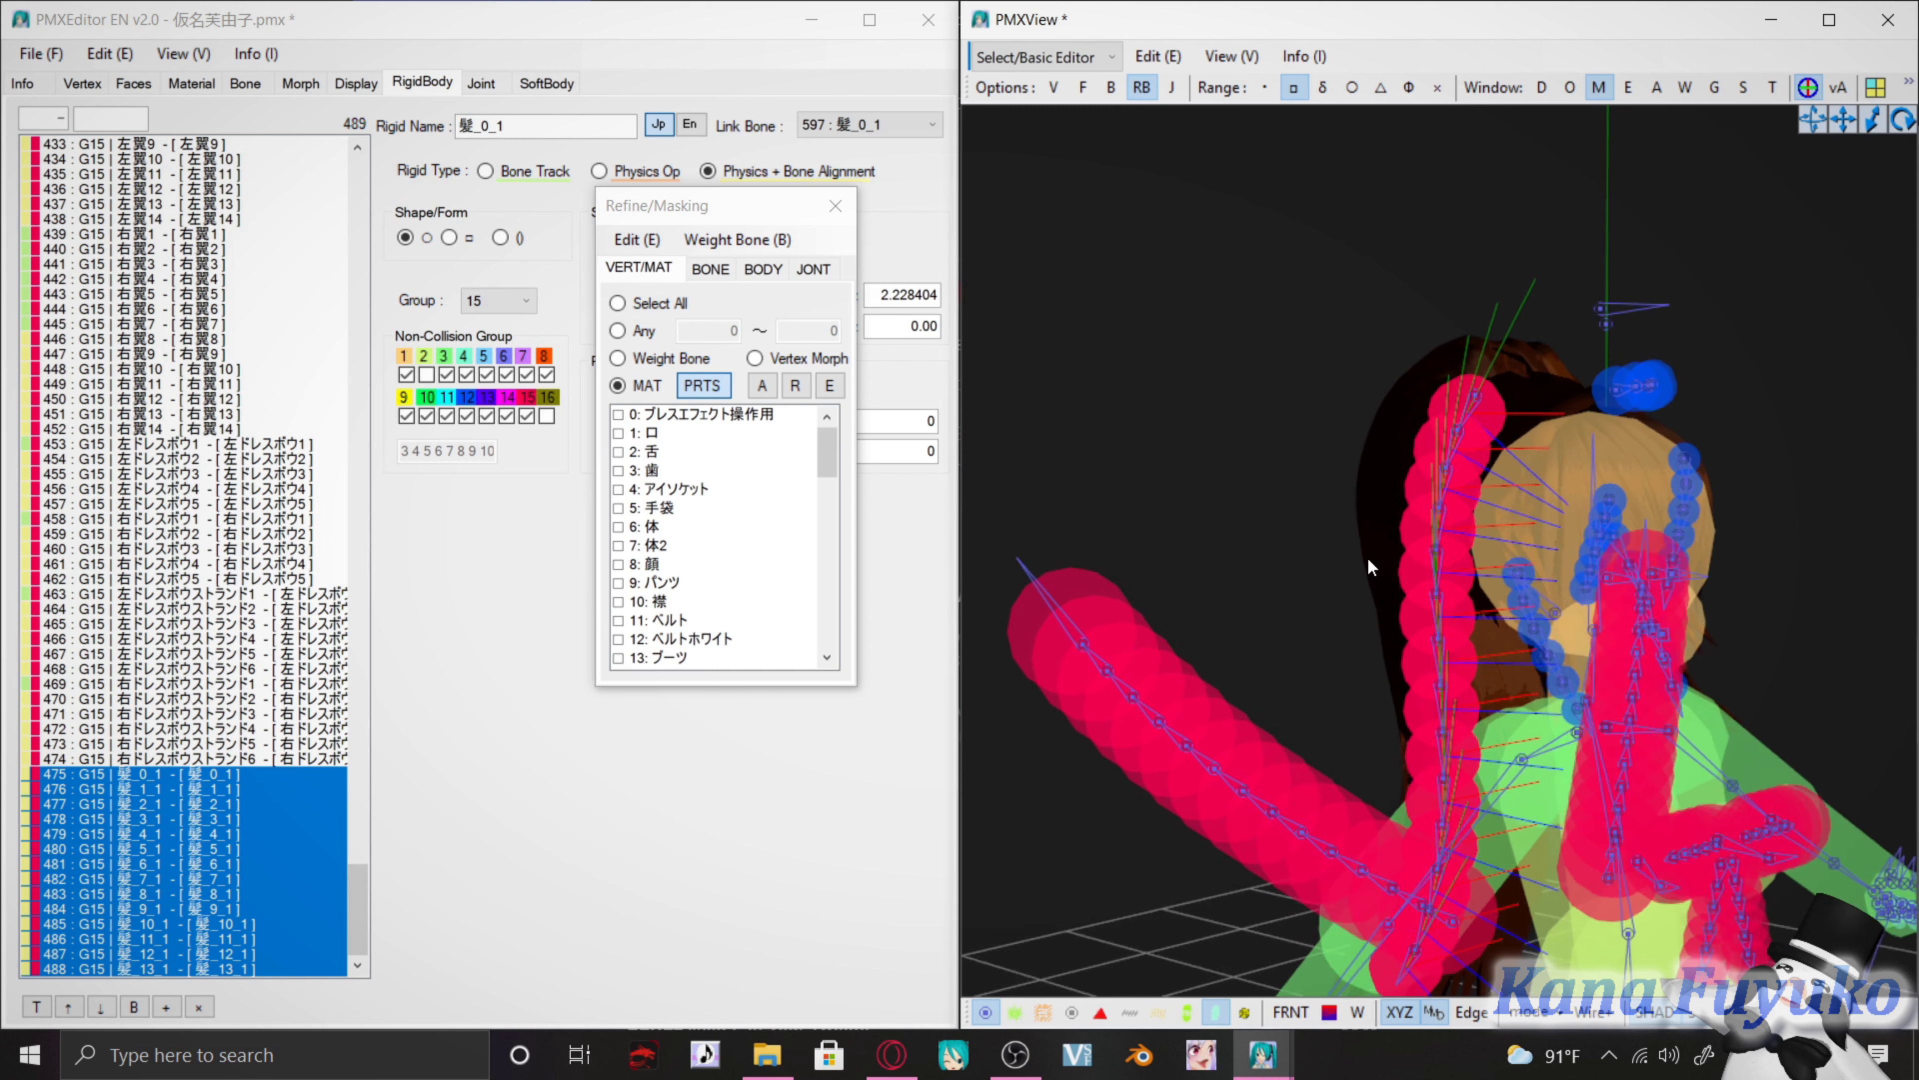
pyautogui.click(468, 302)
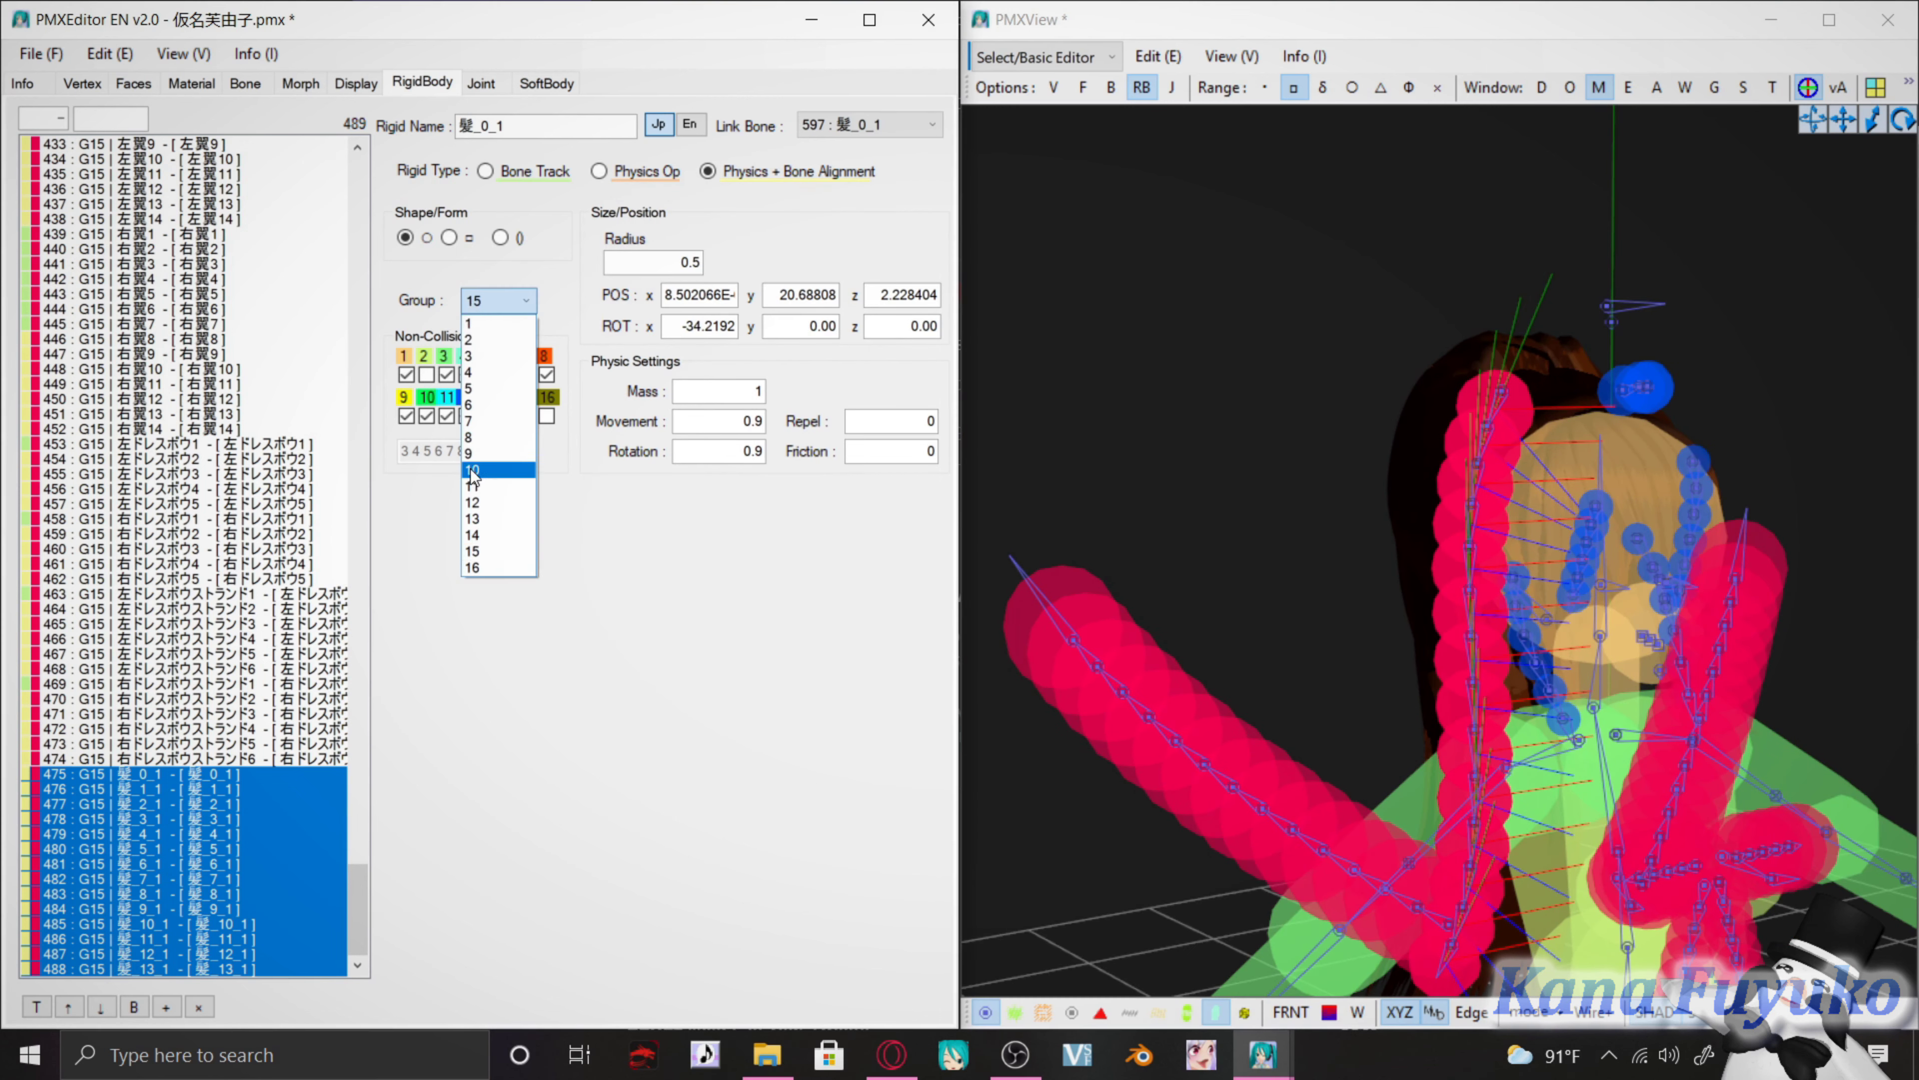
pyautogui.click(497, 421)
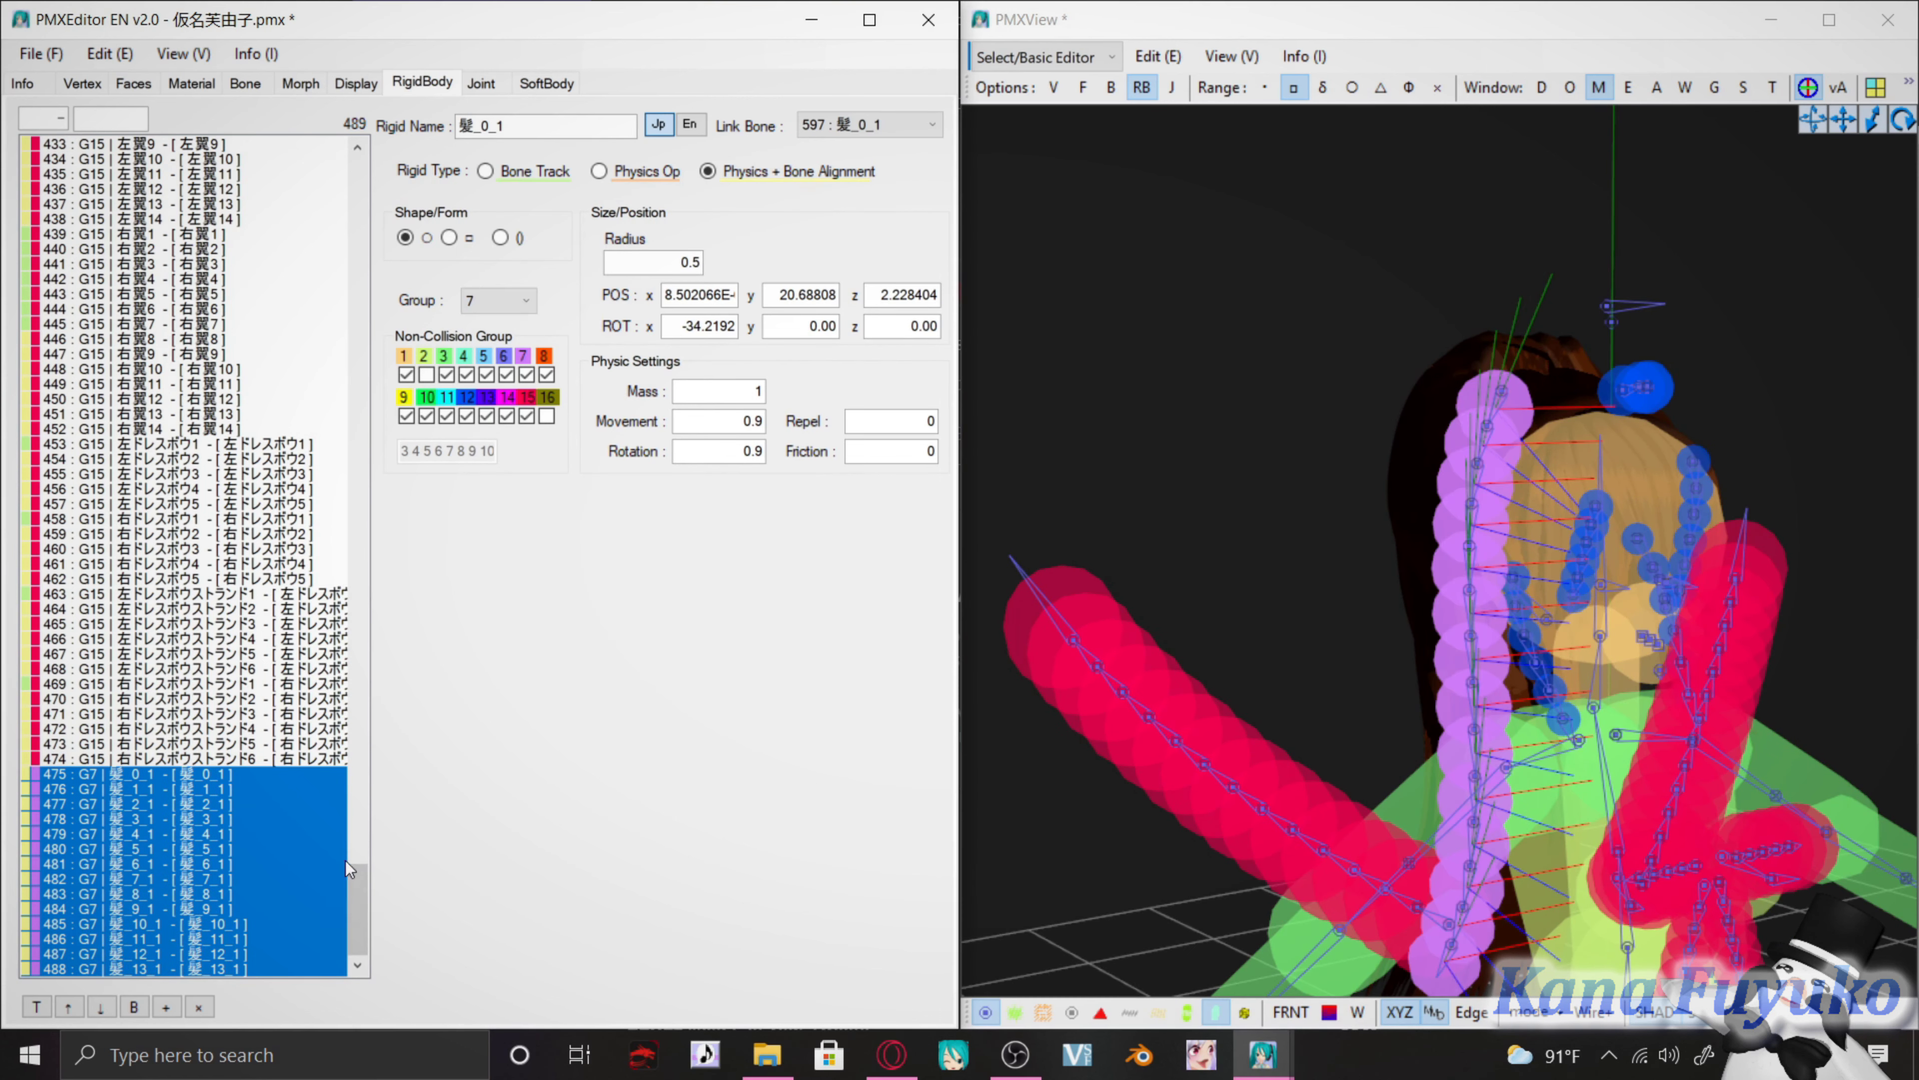
pyautogui.moveTo(1624, 794); pyautogui.dragTo(1586, 588, button='right')
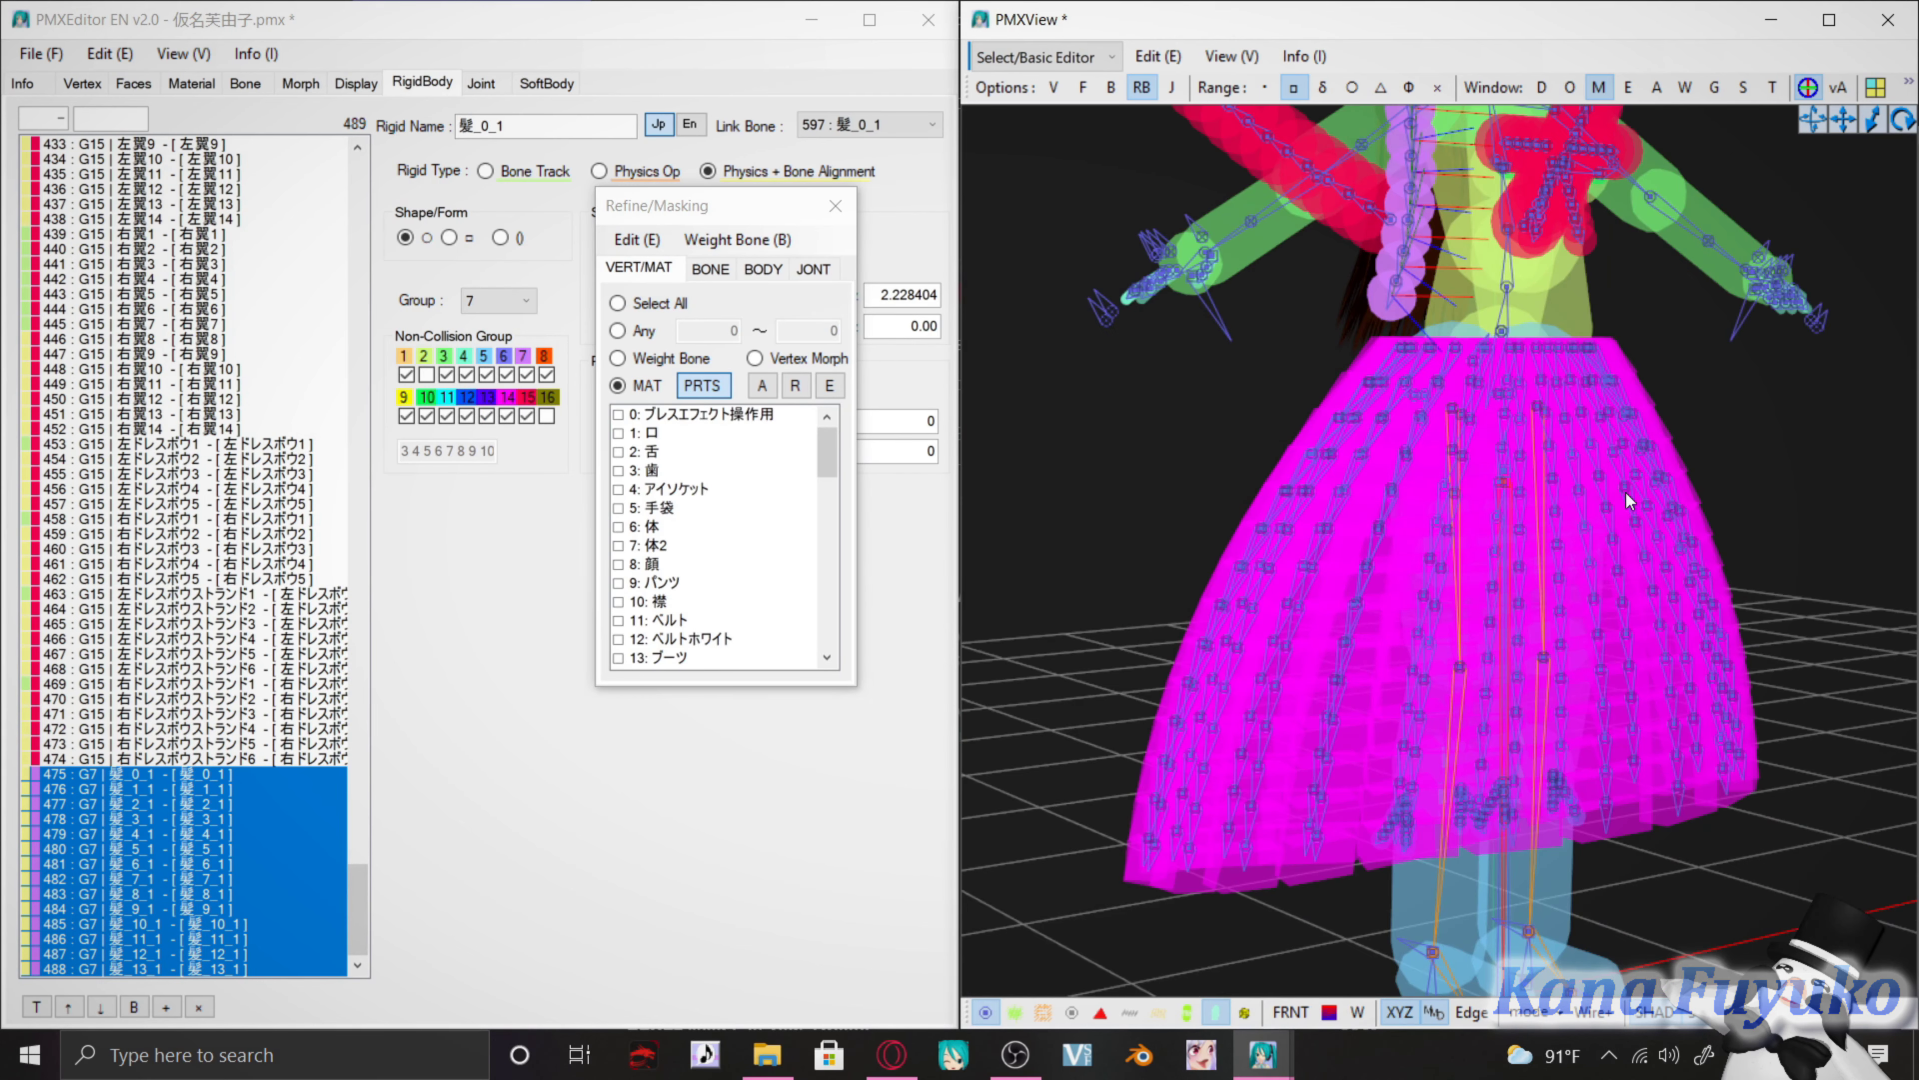
# Inspect the ponytail against the head and body rigid bodies and uncheck group 3 in the selected ponytail bodies' non-collision groups
pyautogui.moveTo(1629, 503); pyautogui.dragTo(1470, 386, button='right')
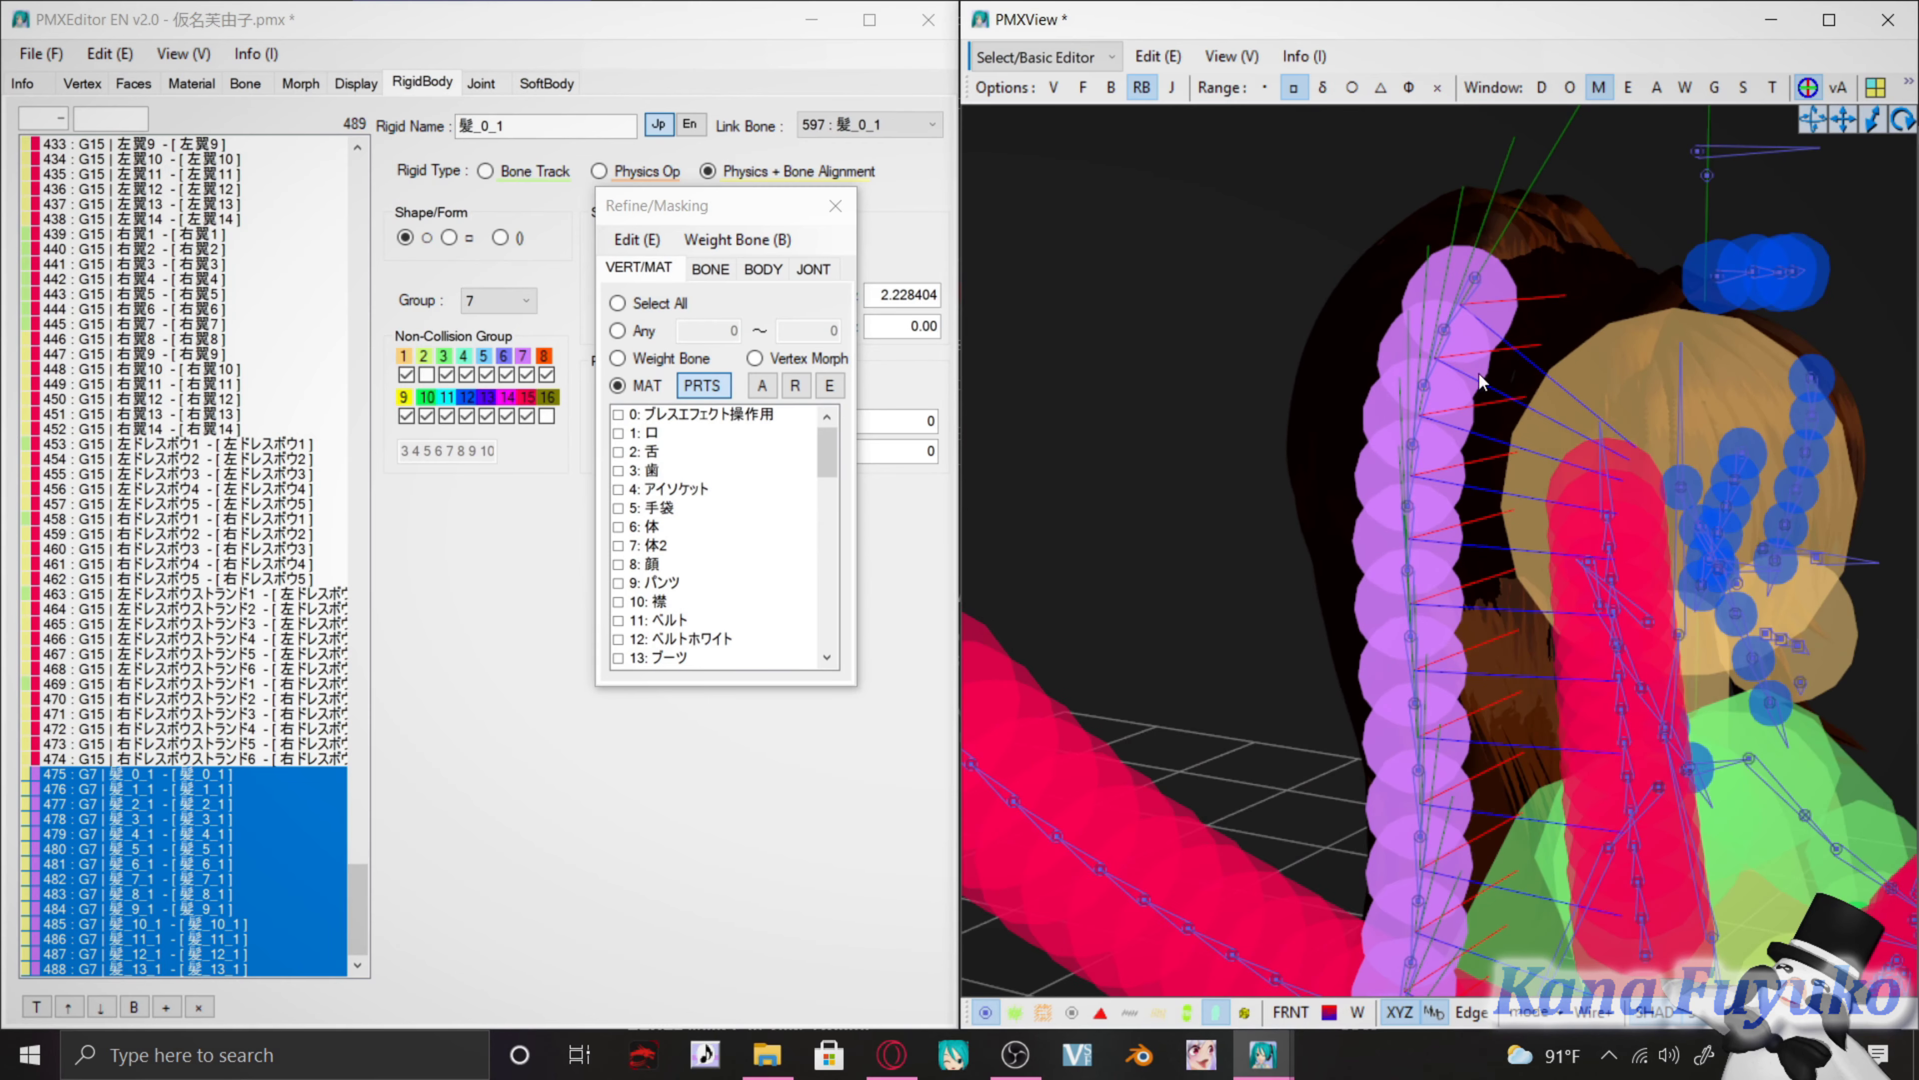
pyautogui.click(477, 827)
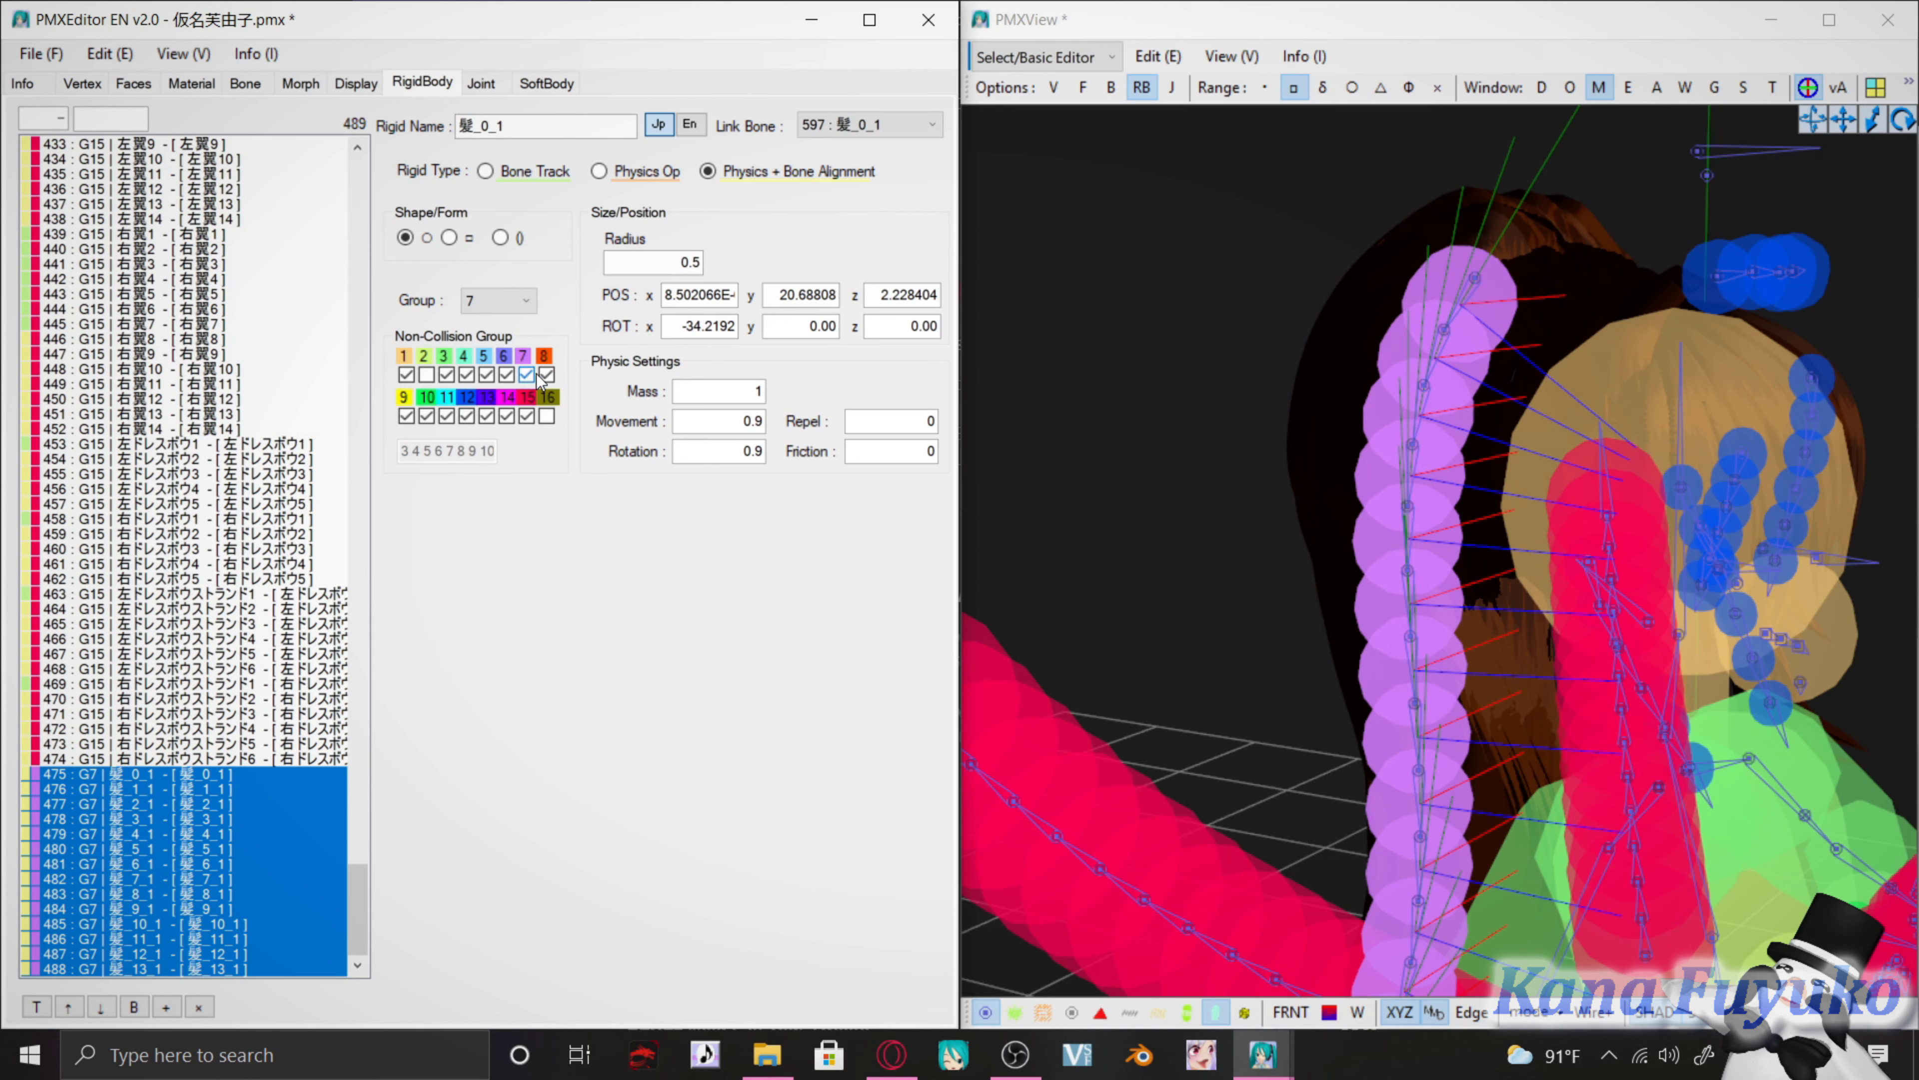
pyautogui.moveTo(1625, 407); pyautogui.dragTo(1681, 505, button='right')
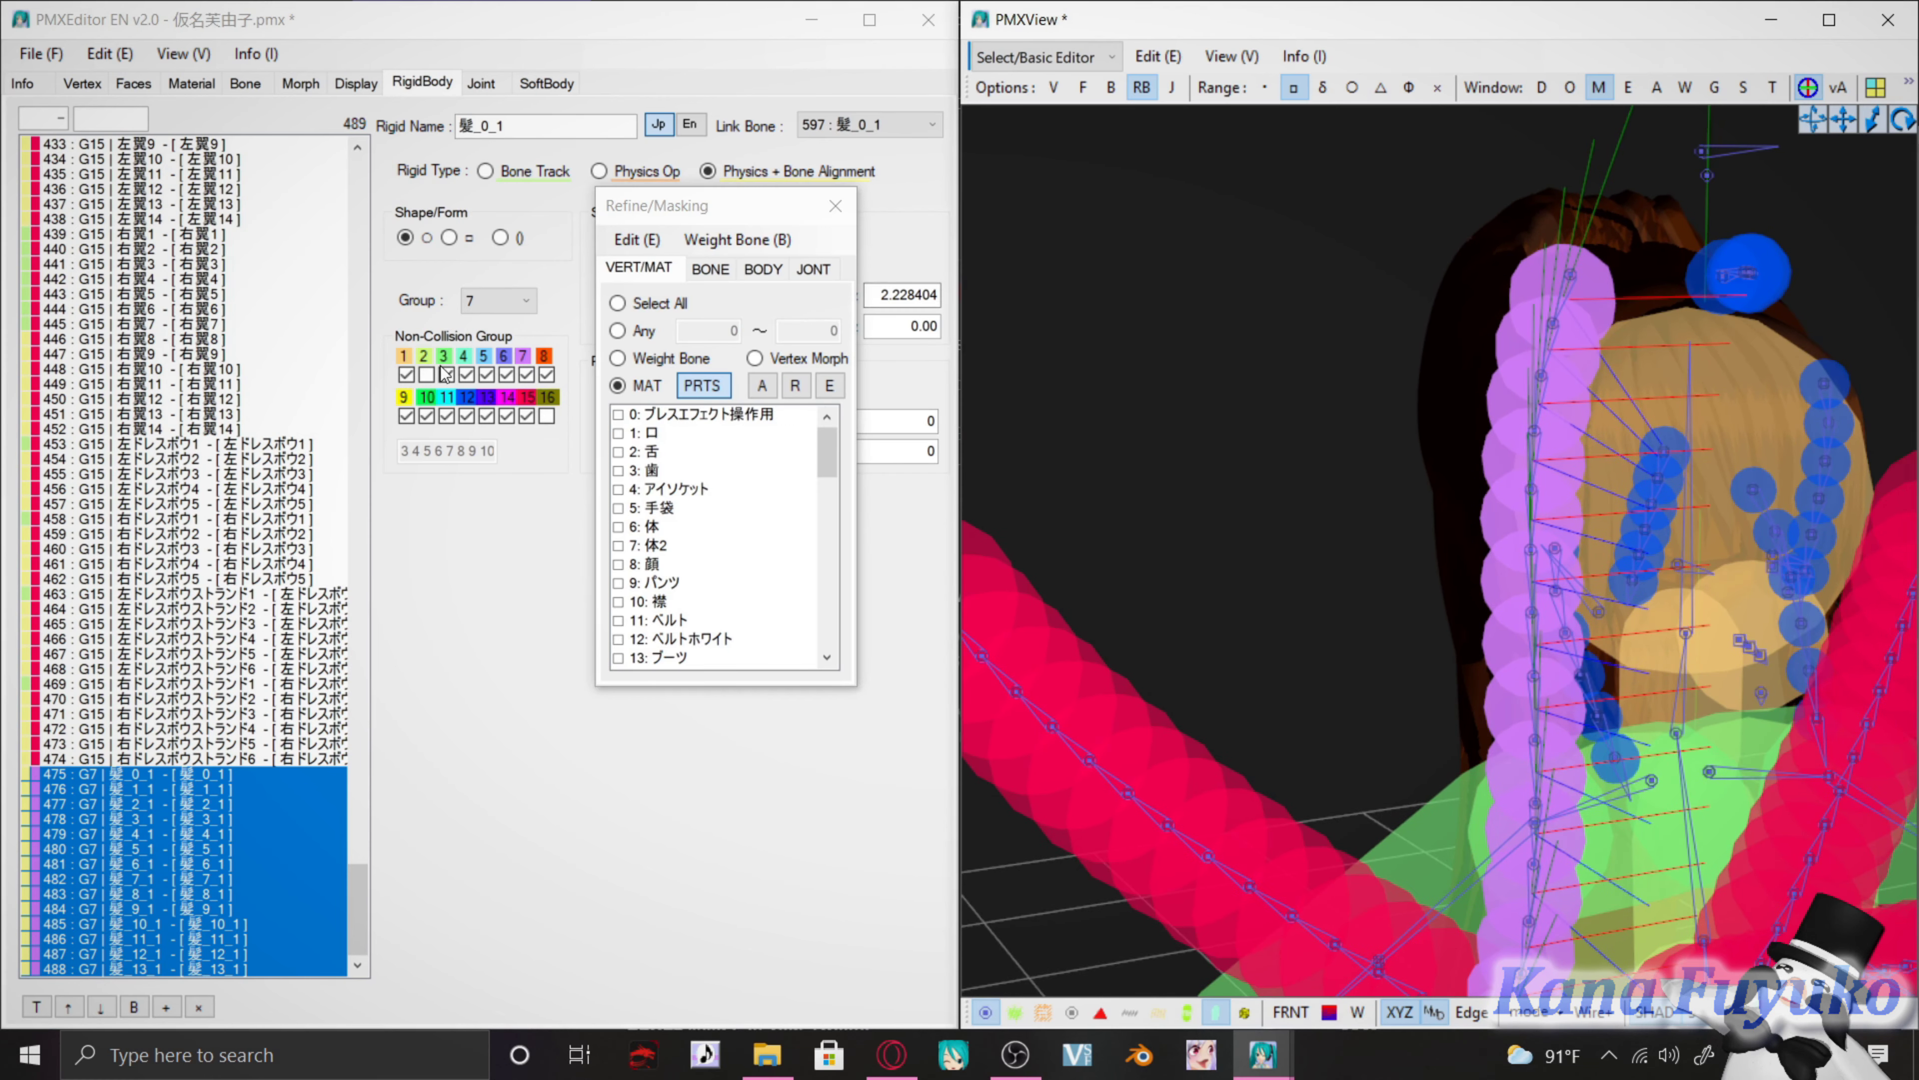
pyautogui.click(403, 327)
pyautogui.click(406, 375)
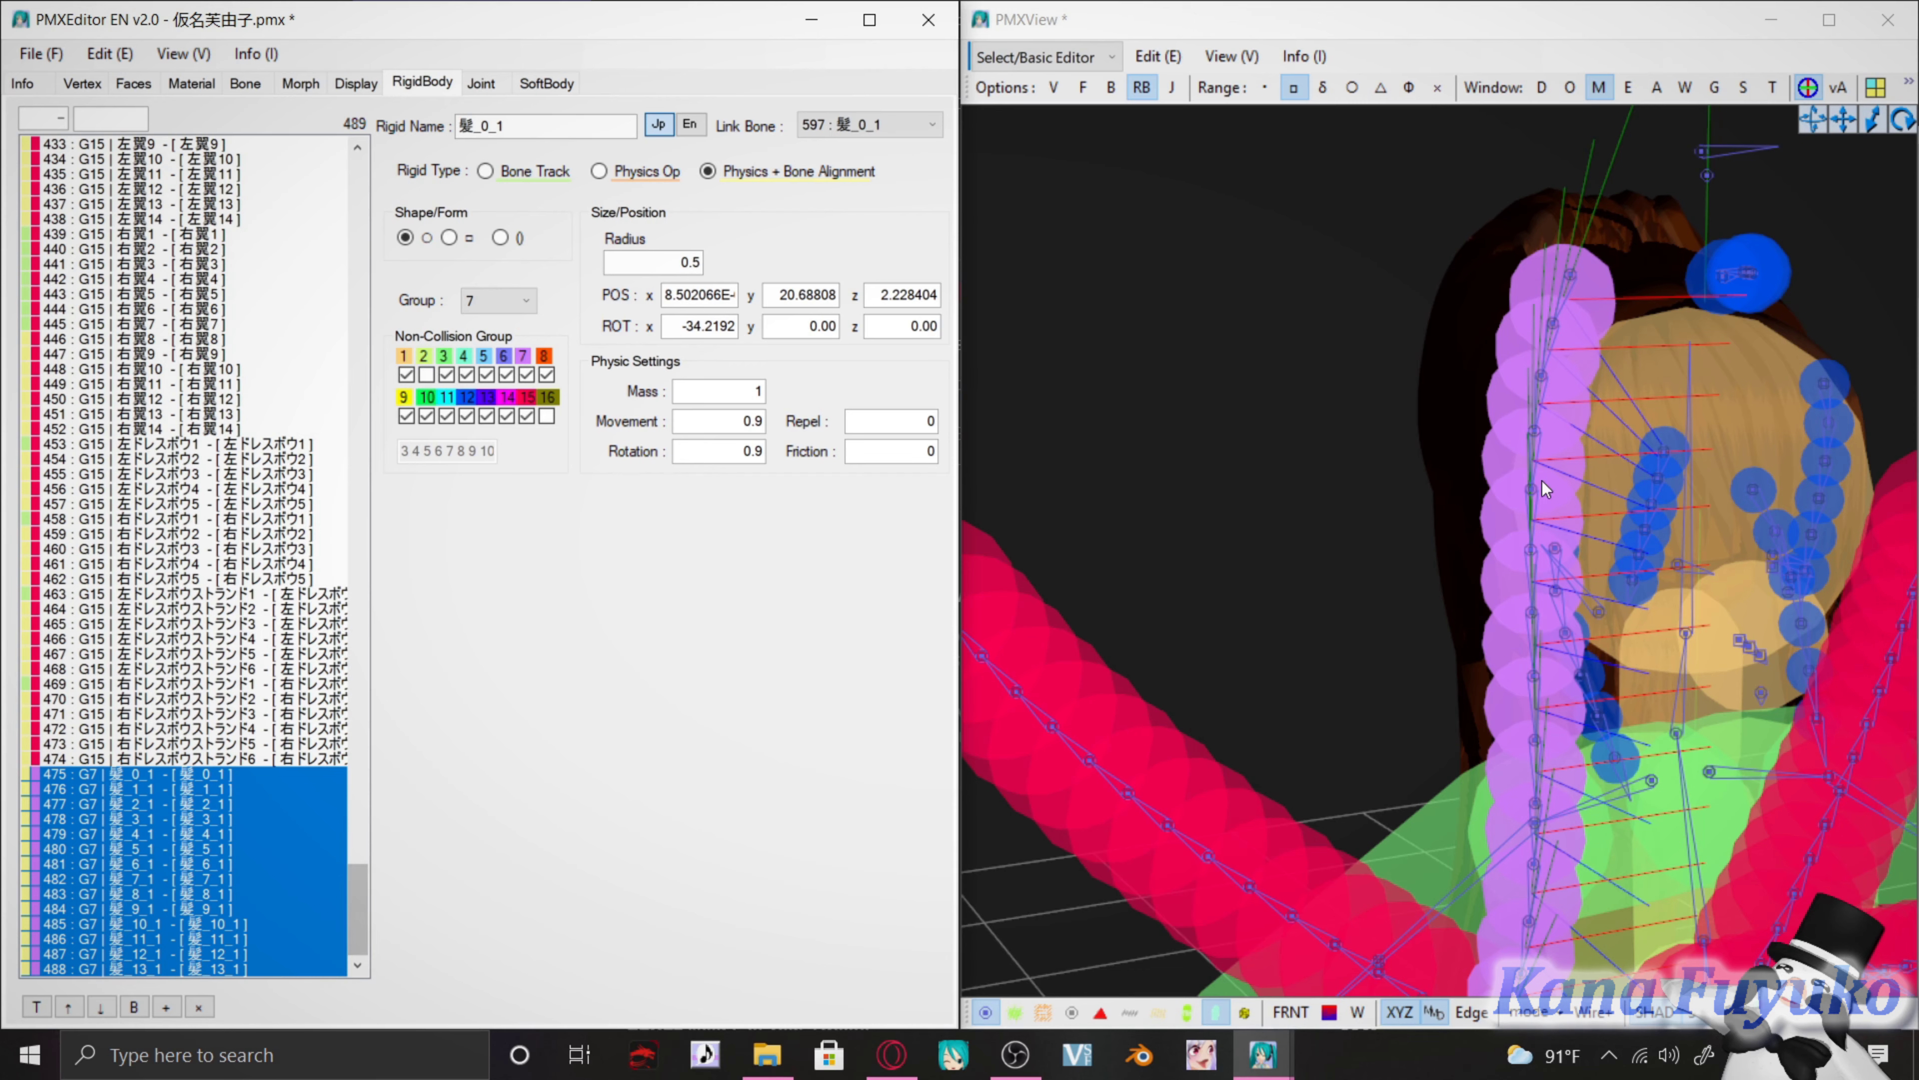
pyautogui.scroll(-5, 1548, 453)
pyautogui.click(1486, 444)
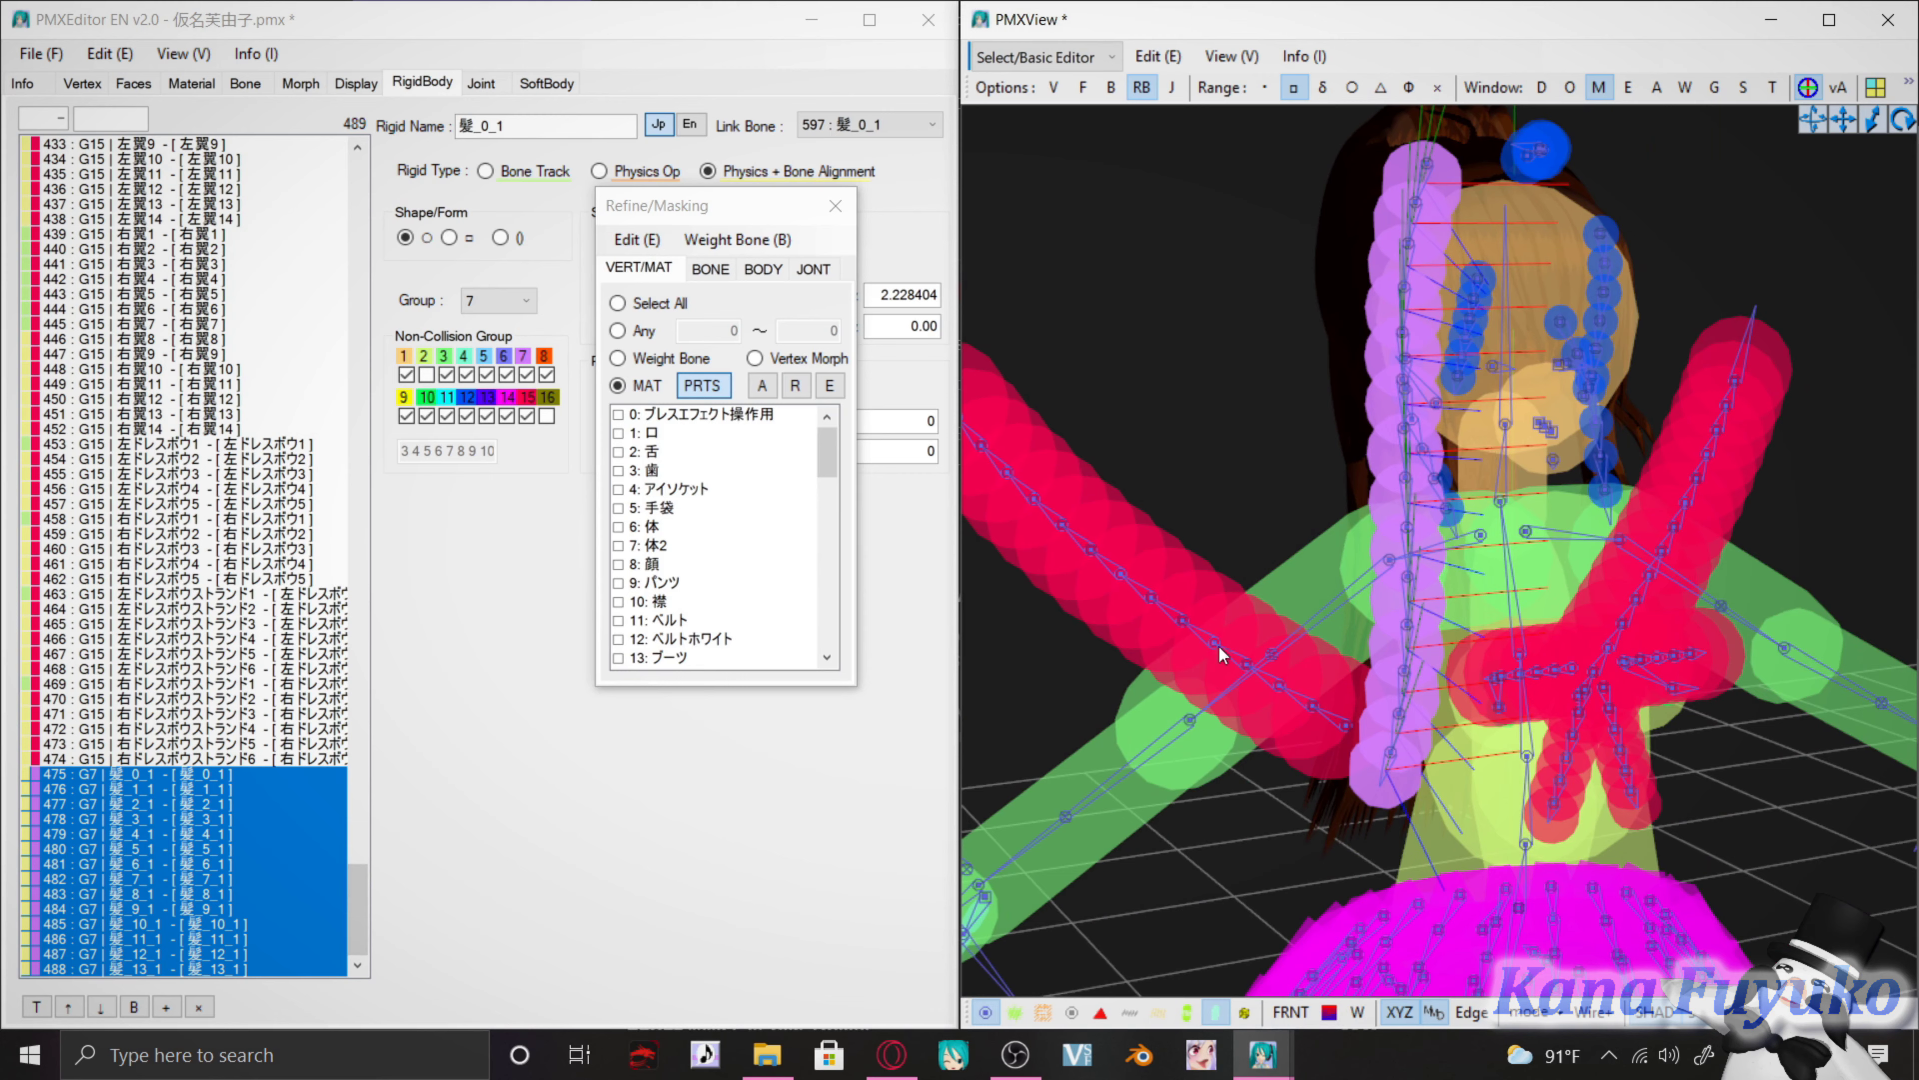
pyautogui.click(442, 375)
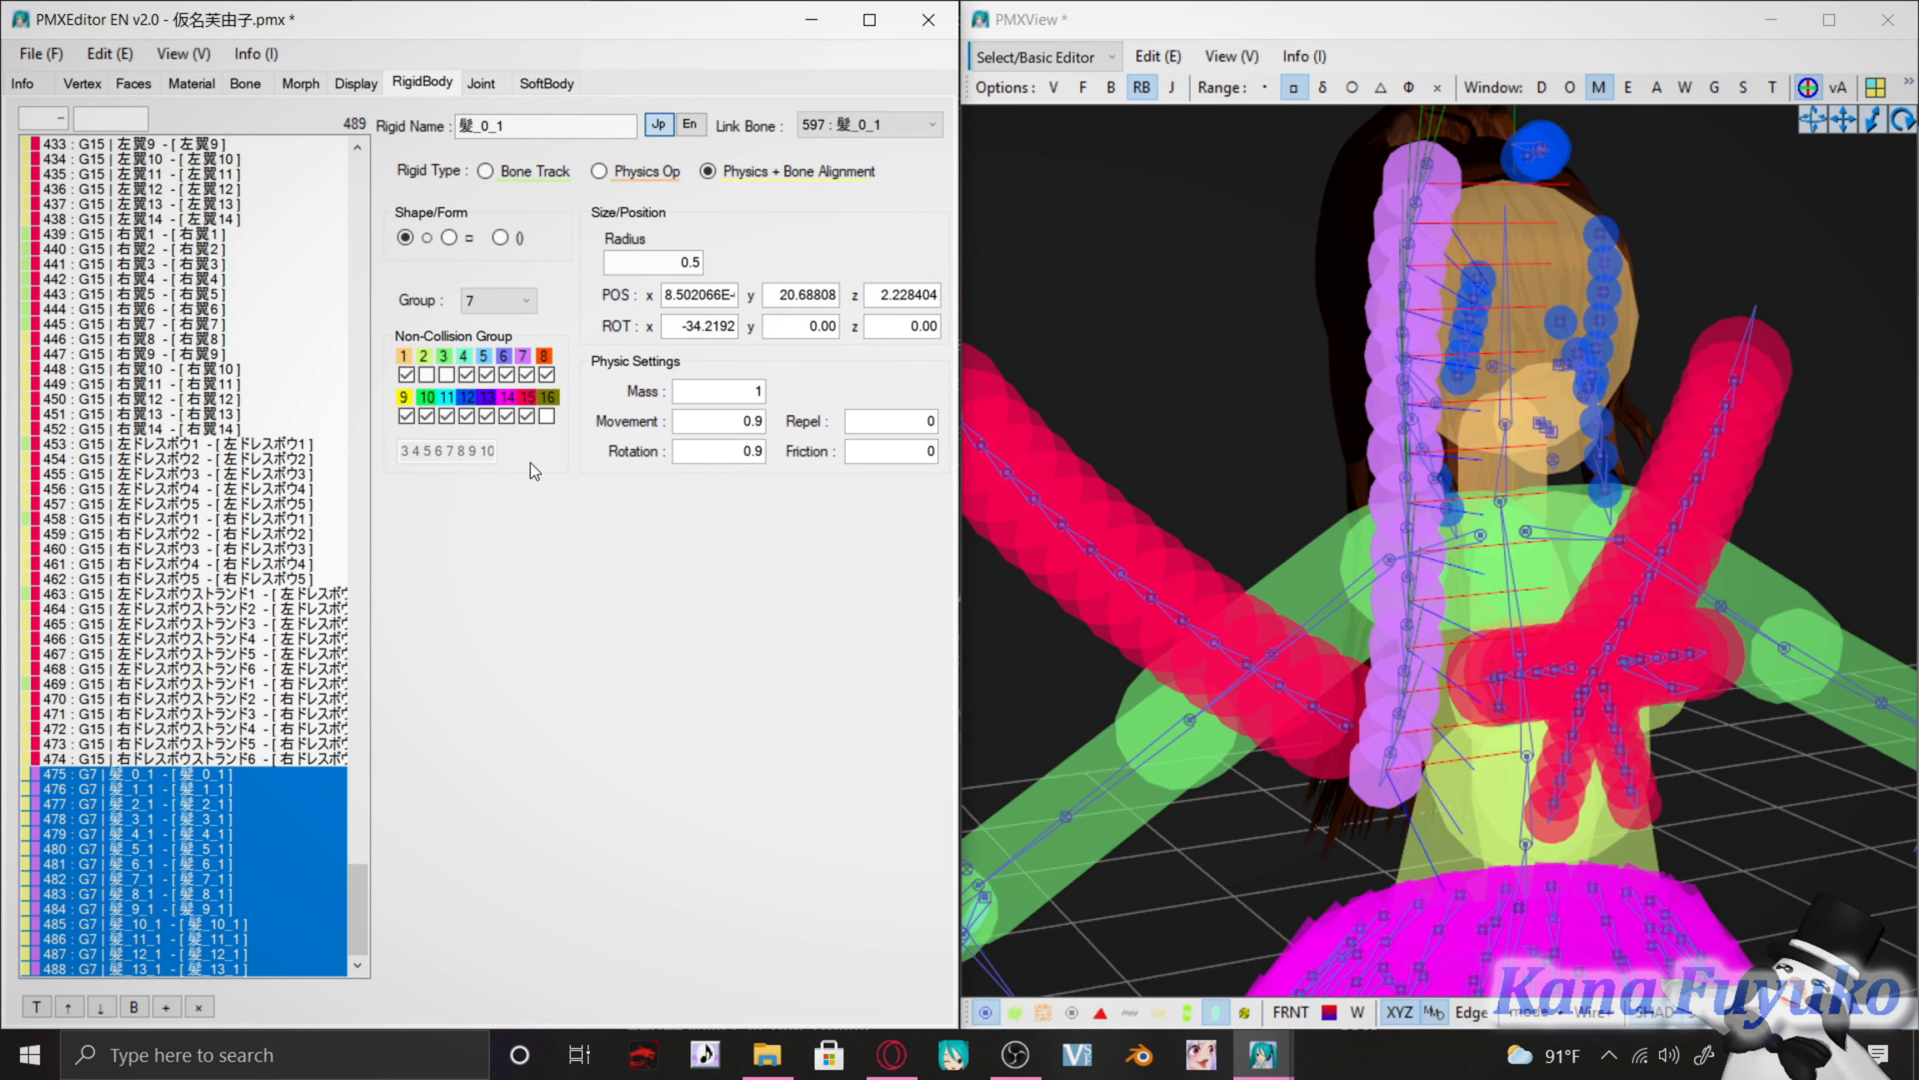
# Uncheck group 4 in the non-collision groups of the selected ponytail rigid bodies
pyautogui.click(1556, 743)
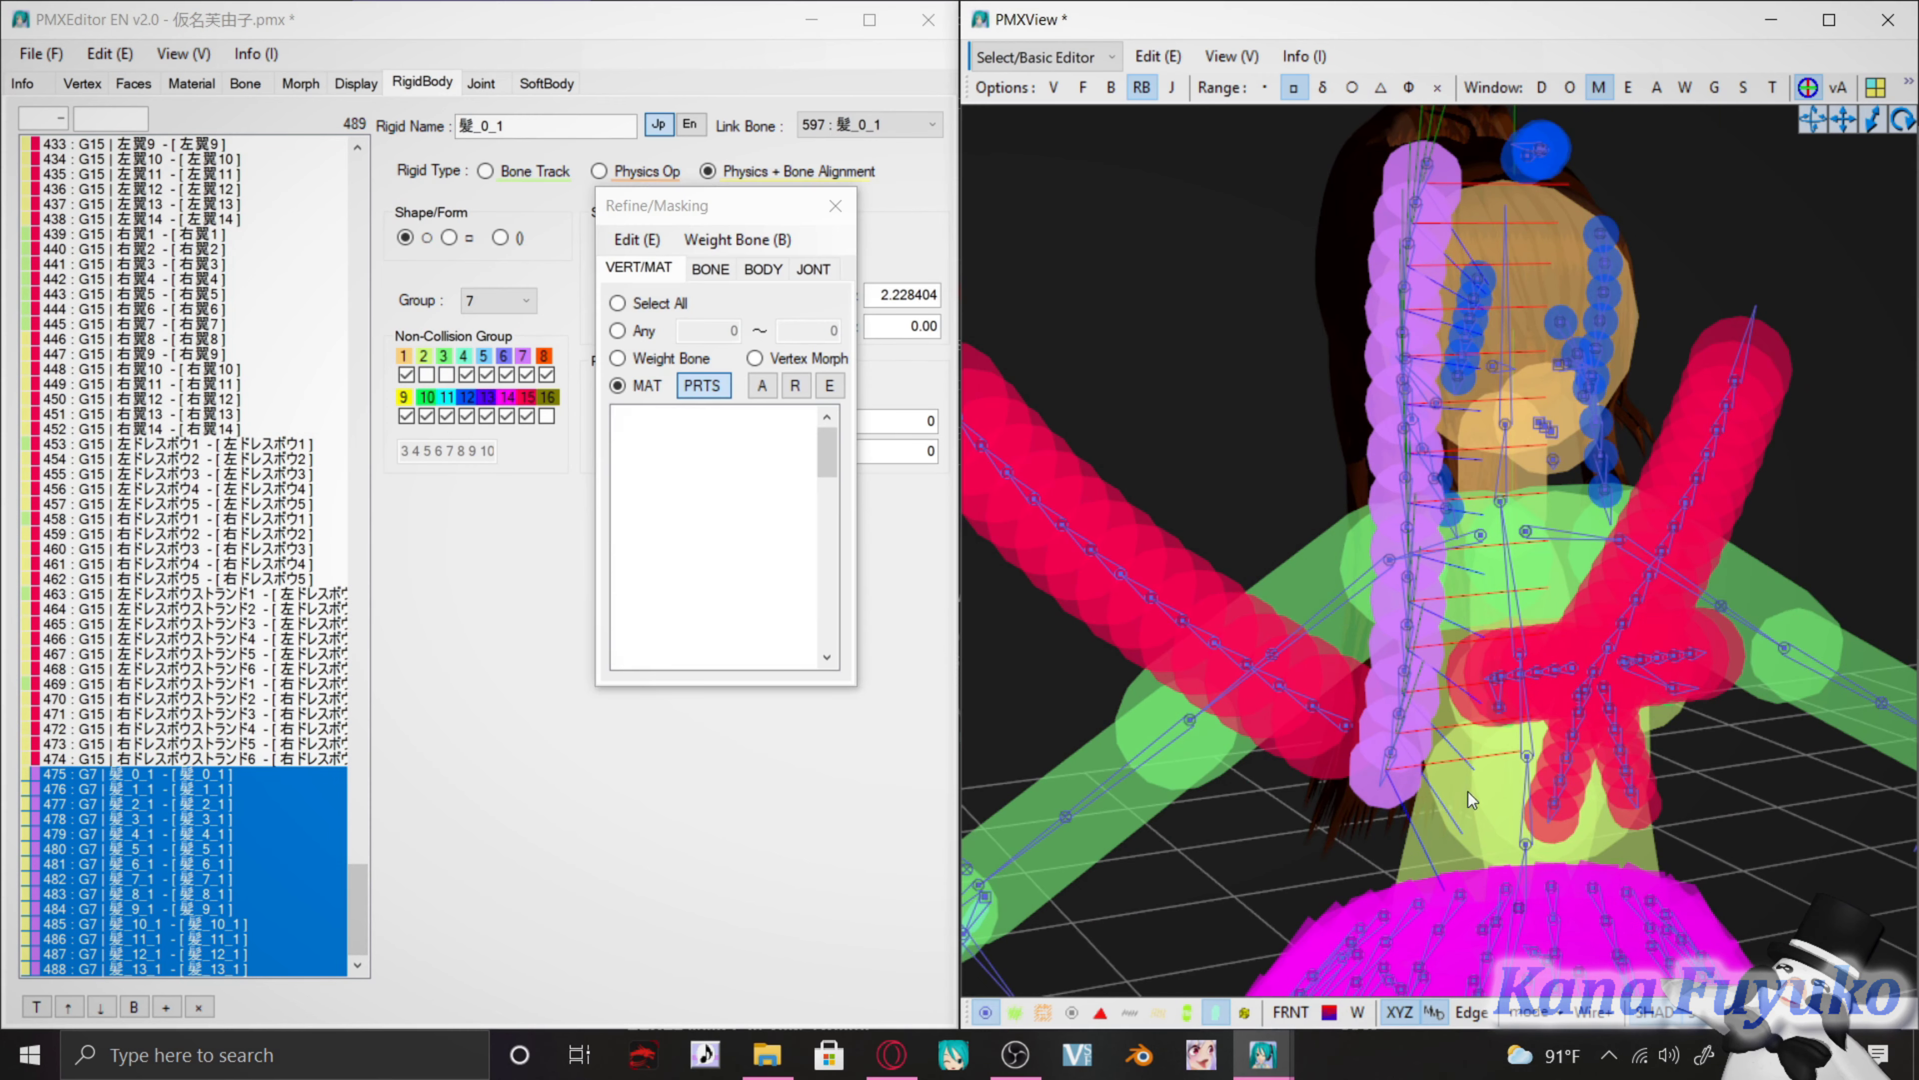
pyautogui.moveTo(1384, 537); pyautogui.dragTo(1339, 567, button='right')
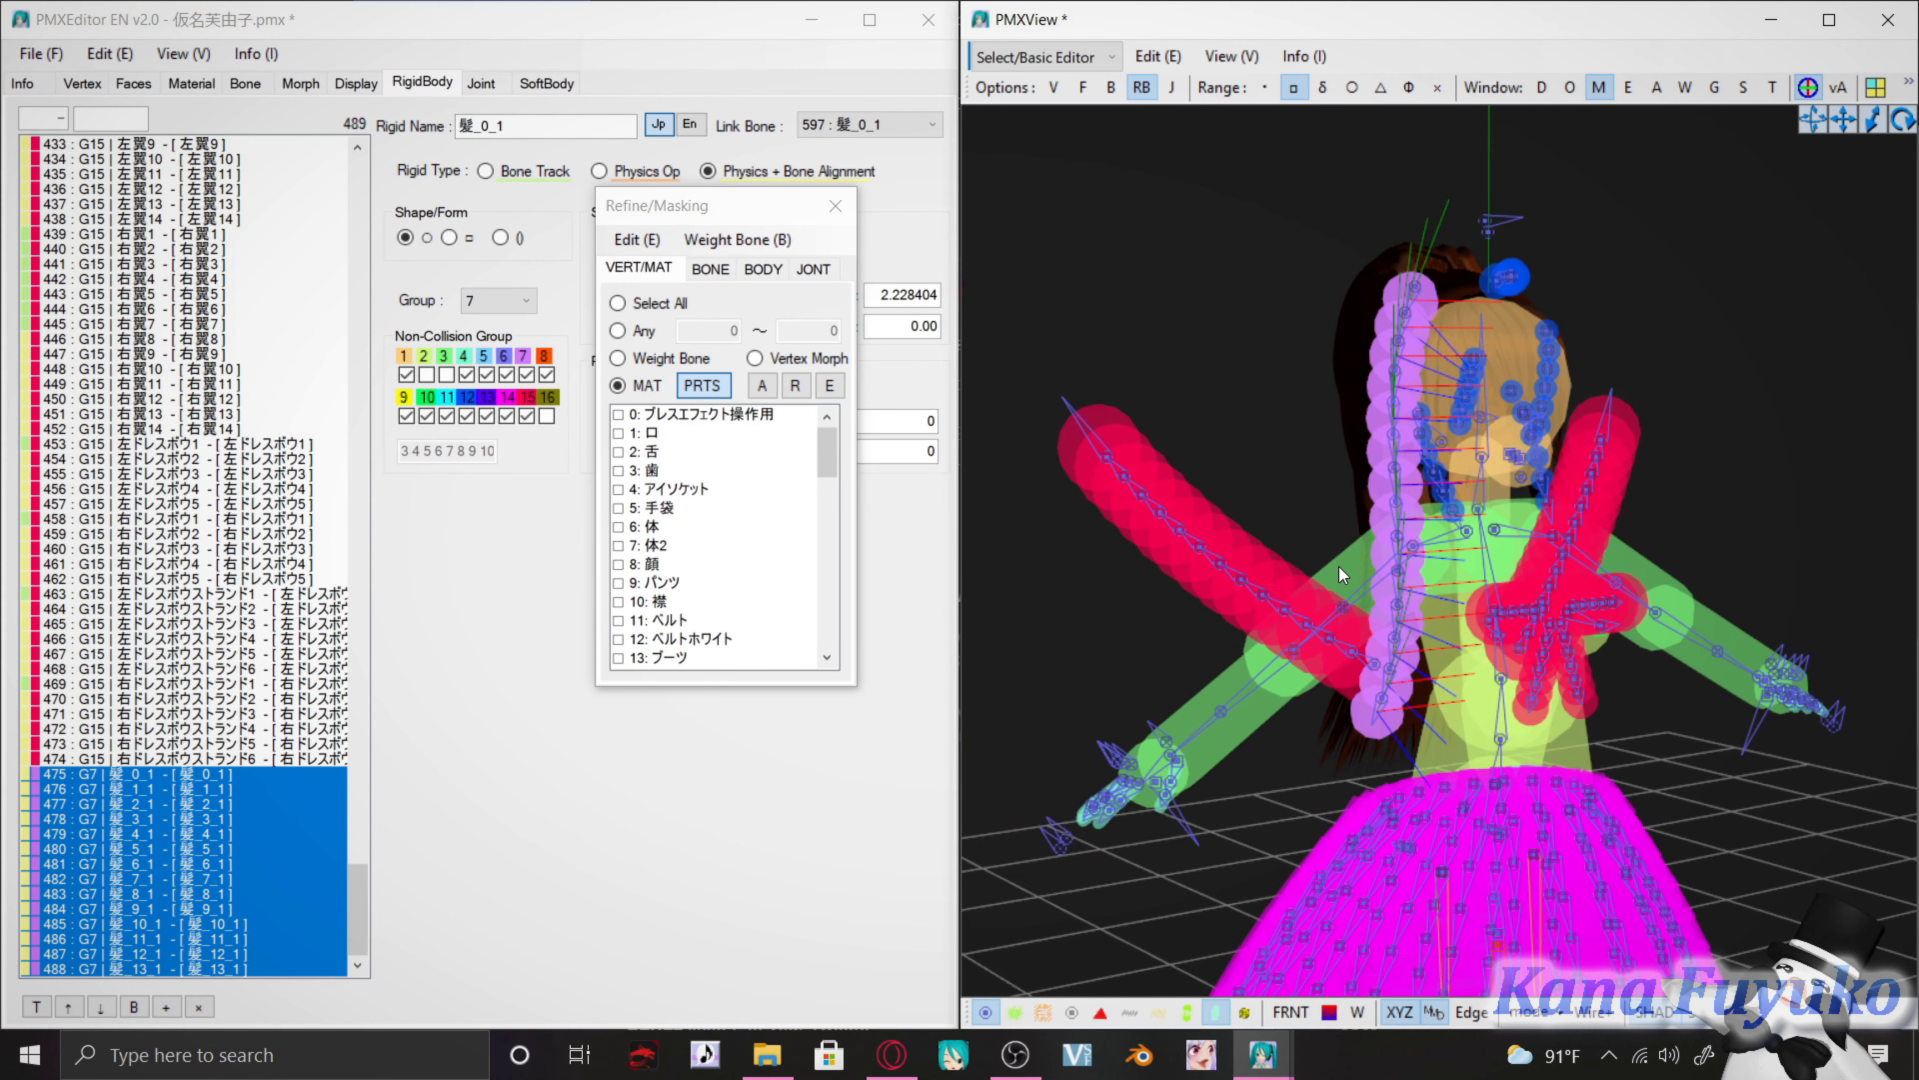
pyautogui.click(467, 375)
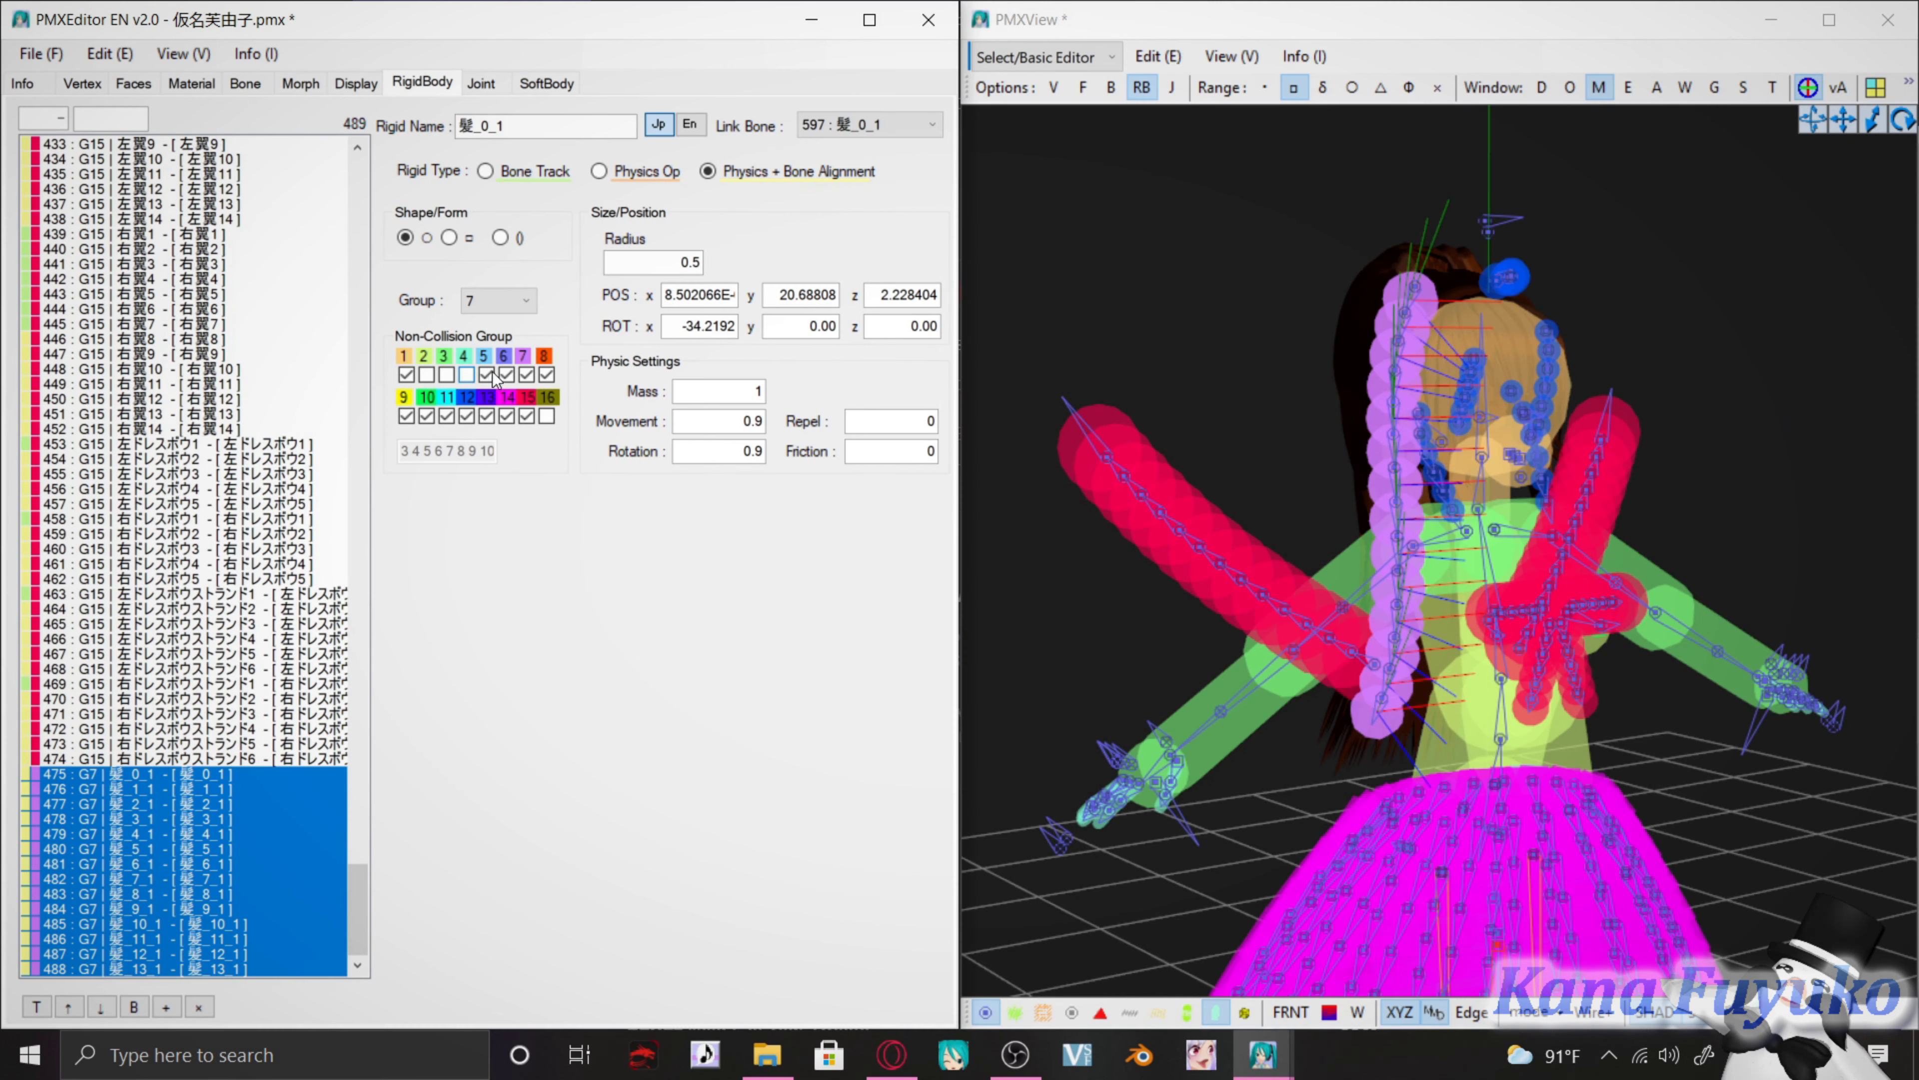
pyautogui.click(1073, 681)
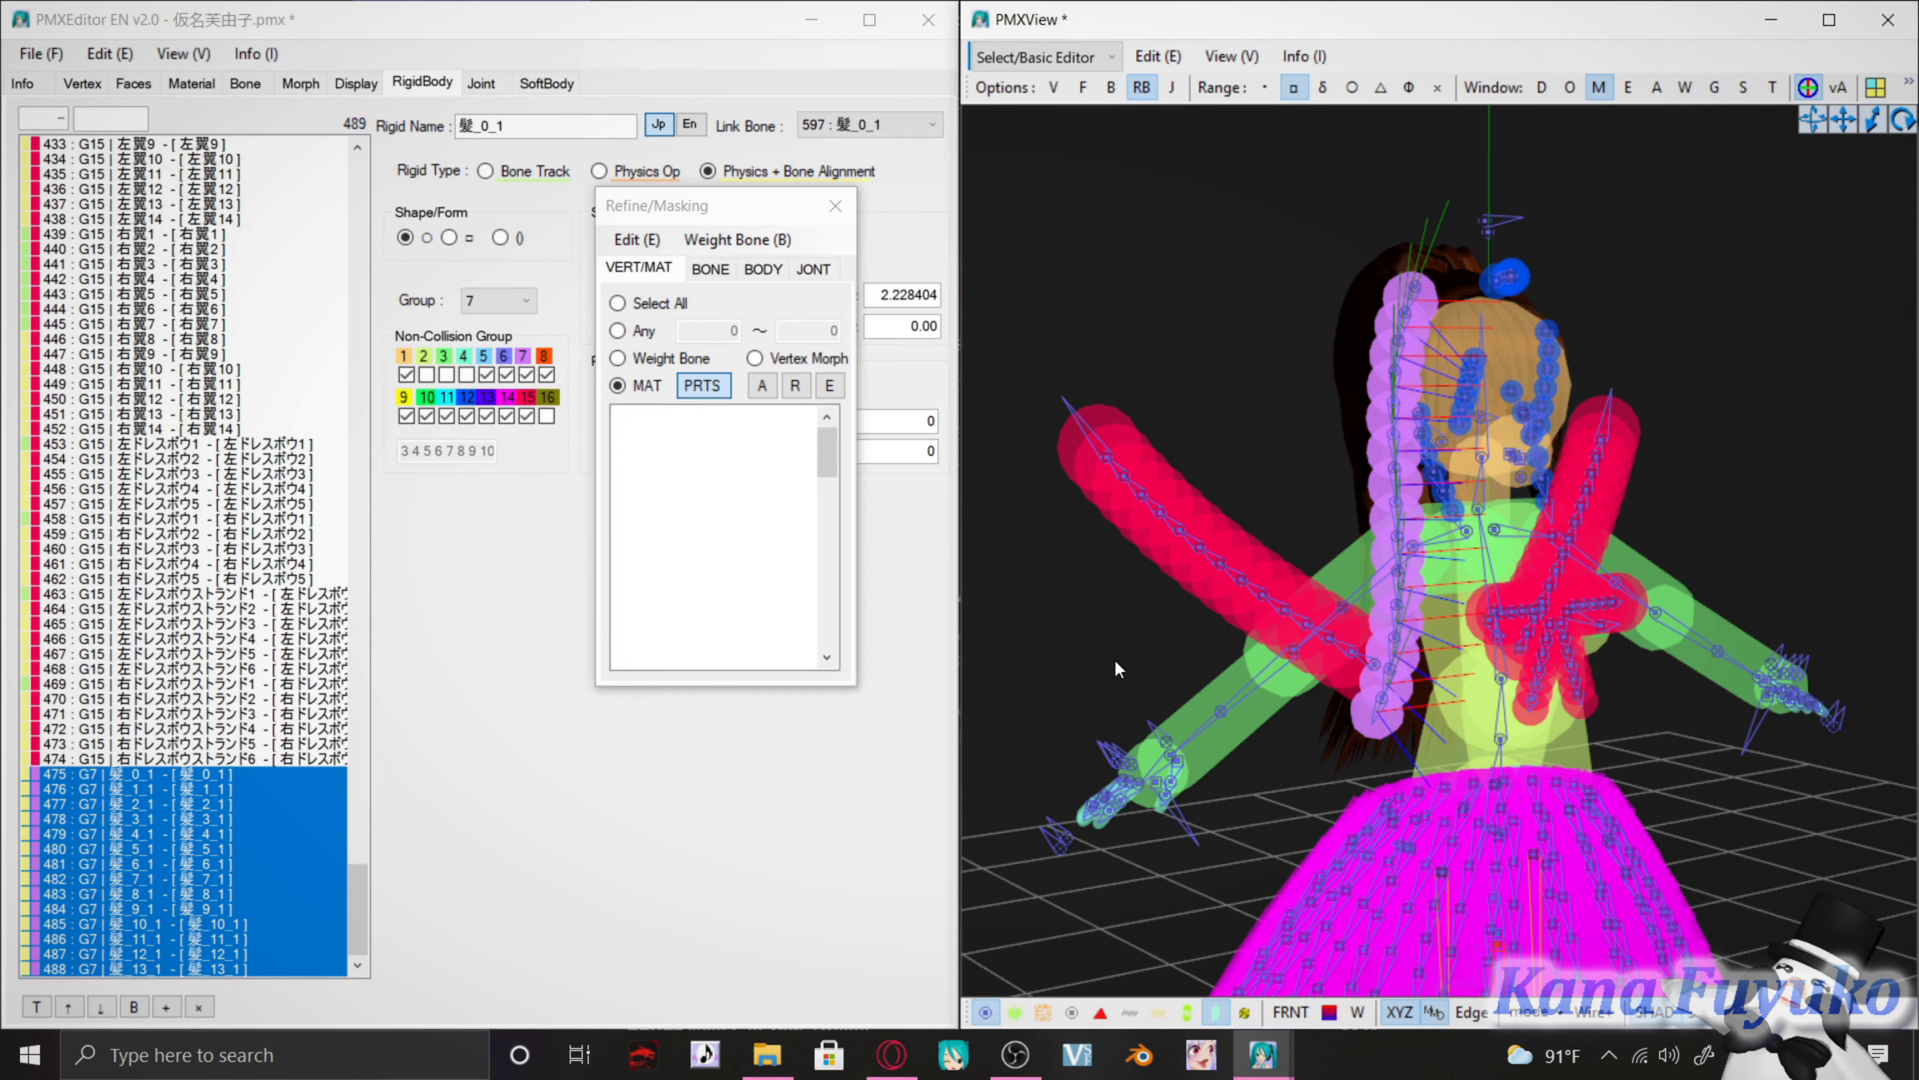
# Test the ponytail's physics in TransformView by moving the センター bone, and return to the editor
pyautogui.moveTo(1114, 658); pyautogui.dragTo(1588, 384, button='right')
pyautogui.click(1773, 87)
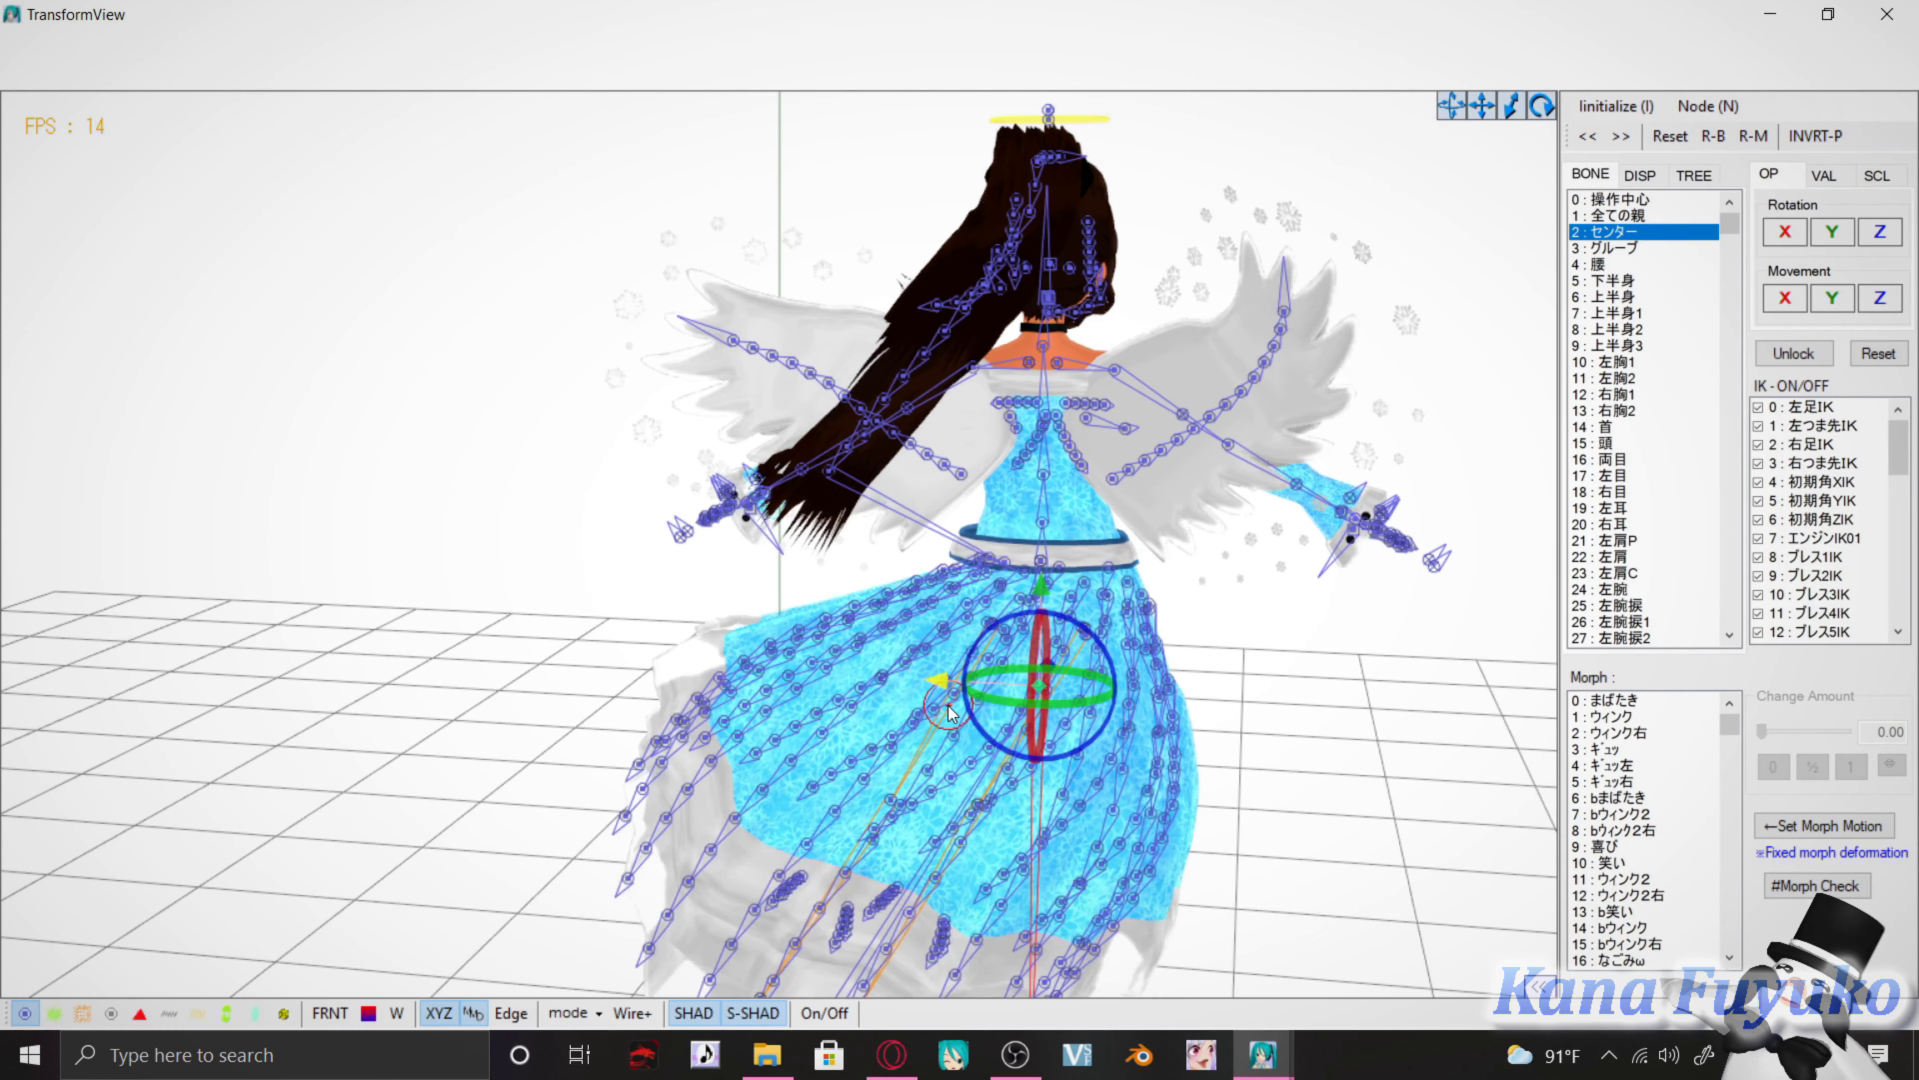
pyautogui.moveTo(741, 654); pyautogui.dragTo(883, 676)
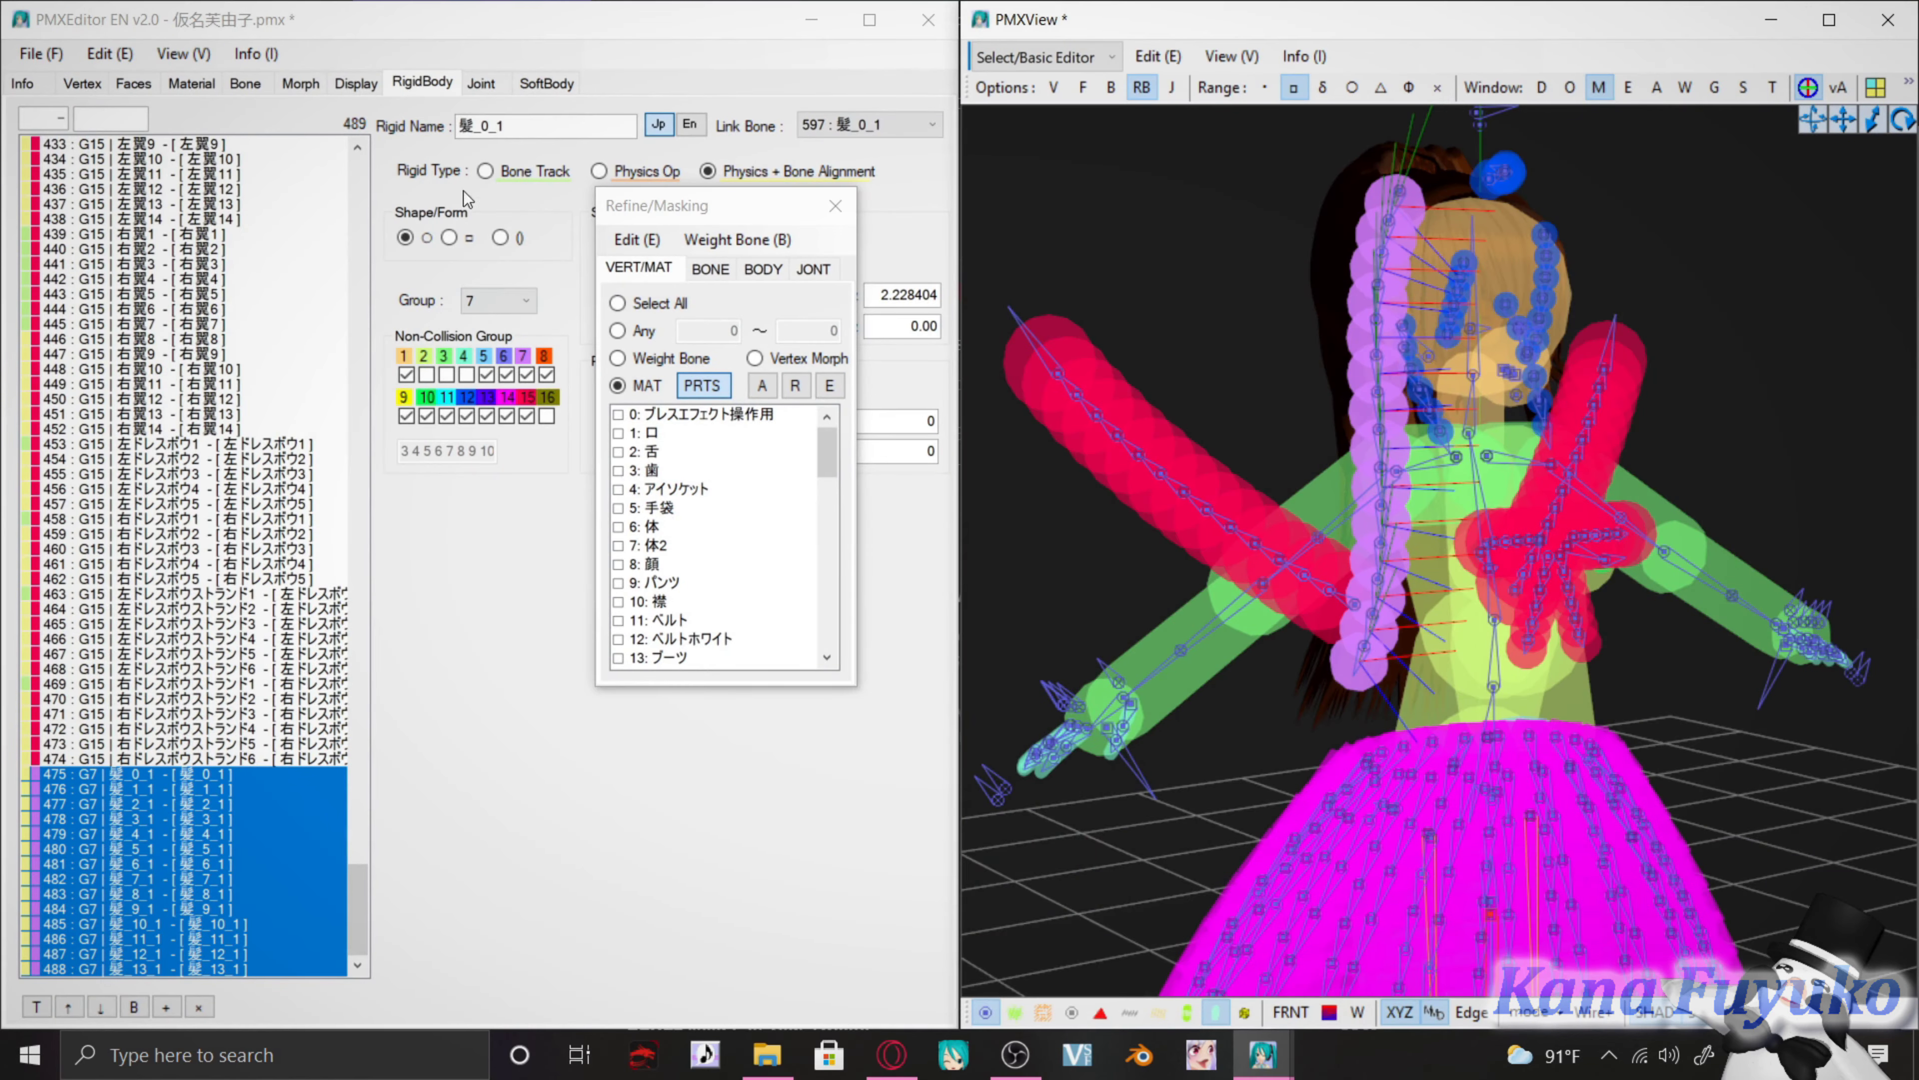
# Examine the ponytail joints, opening the settings of joint 髪_4_1
pyautogui.click(476, 83)
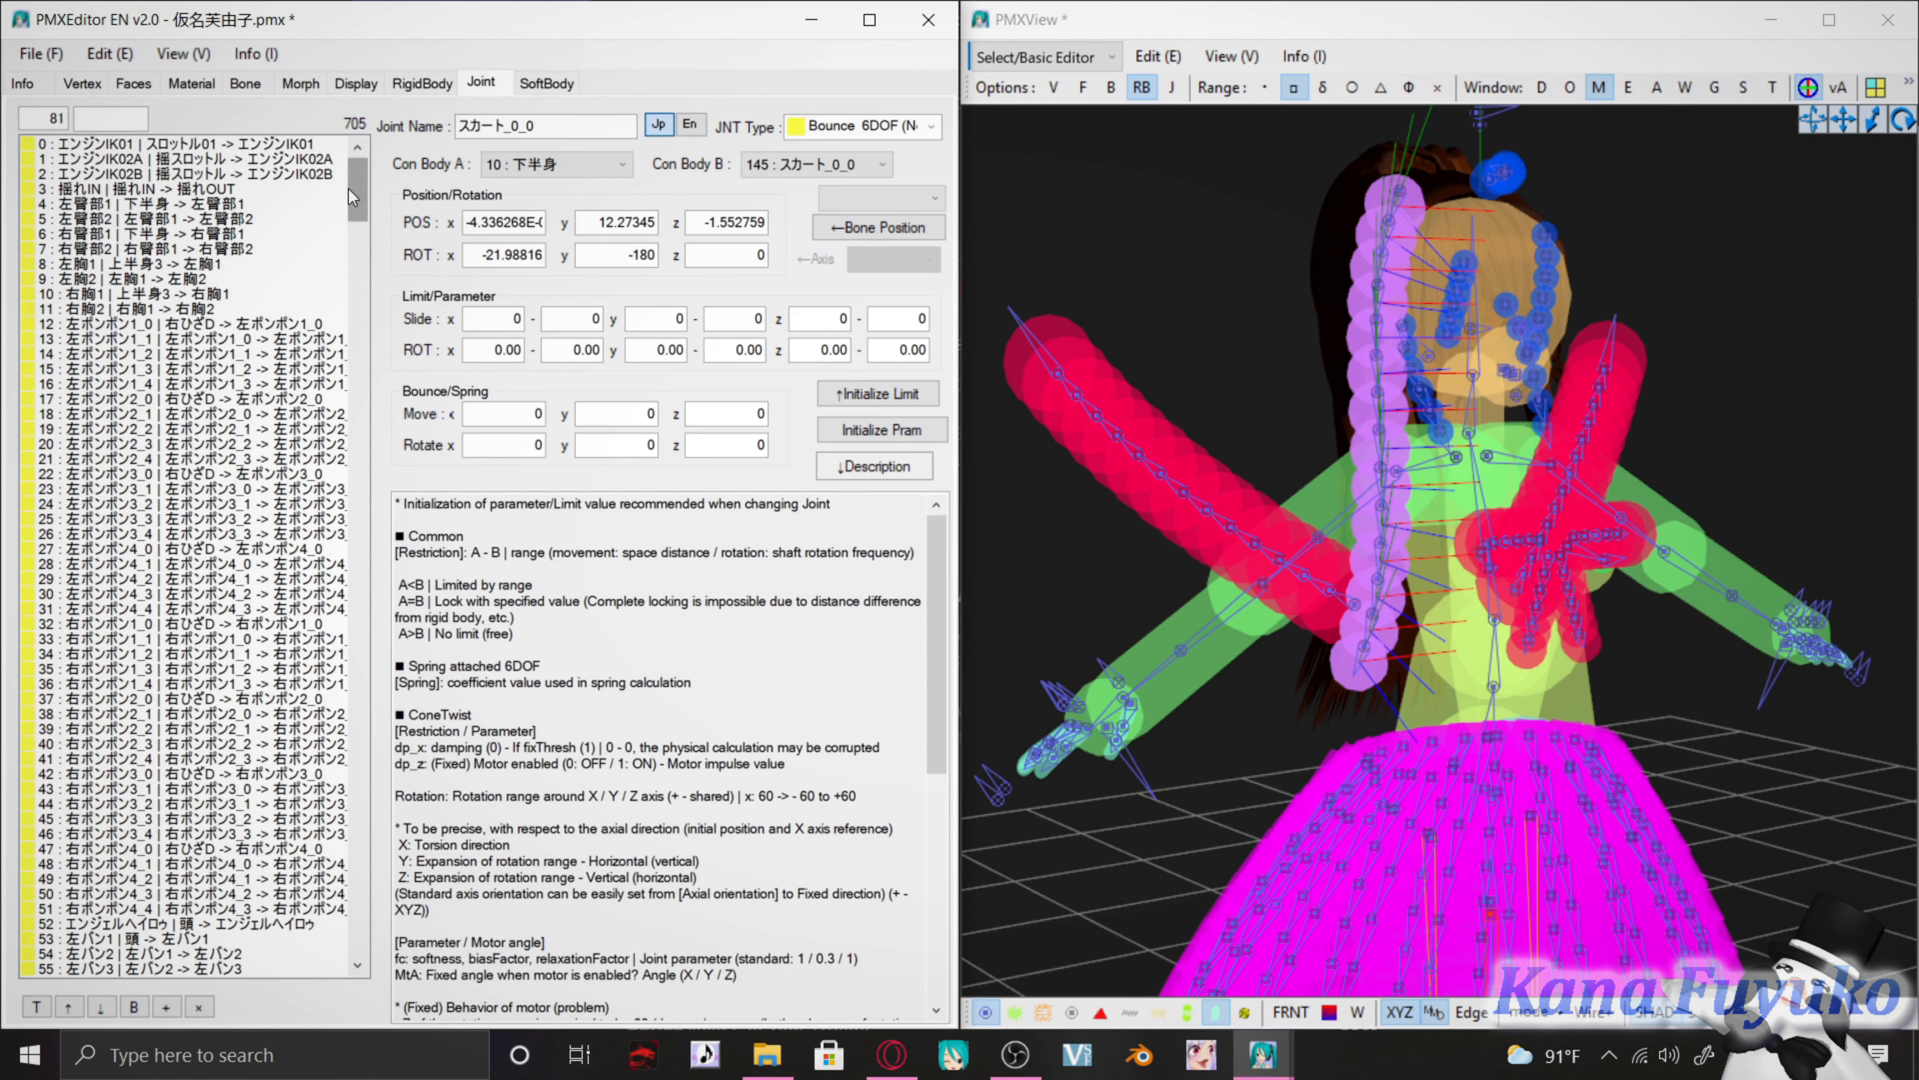
pyautogui.scroll(-1, 355, 241)
pyautogui.moveTo(355, 240); pyautogui.dragTo(359, 930)
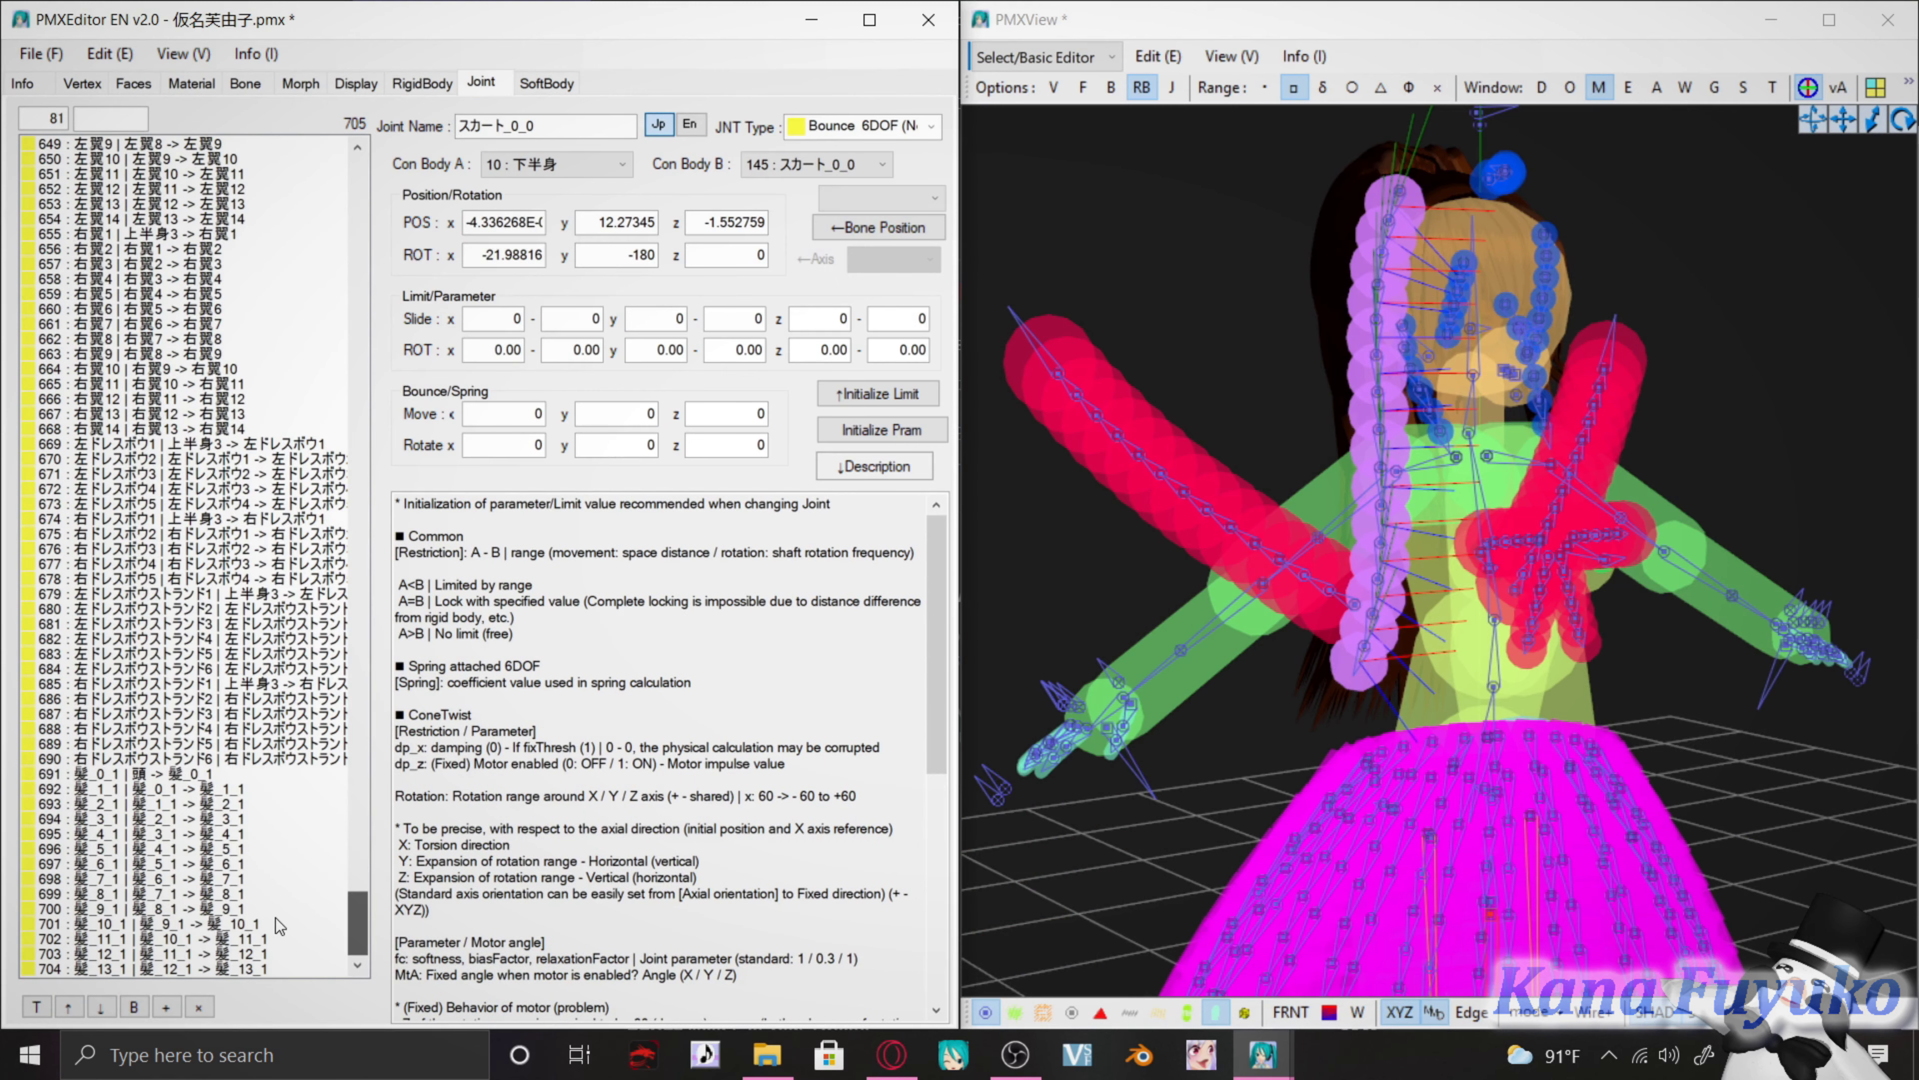
pyautogui.click(270, 833)
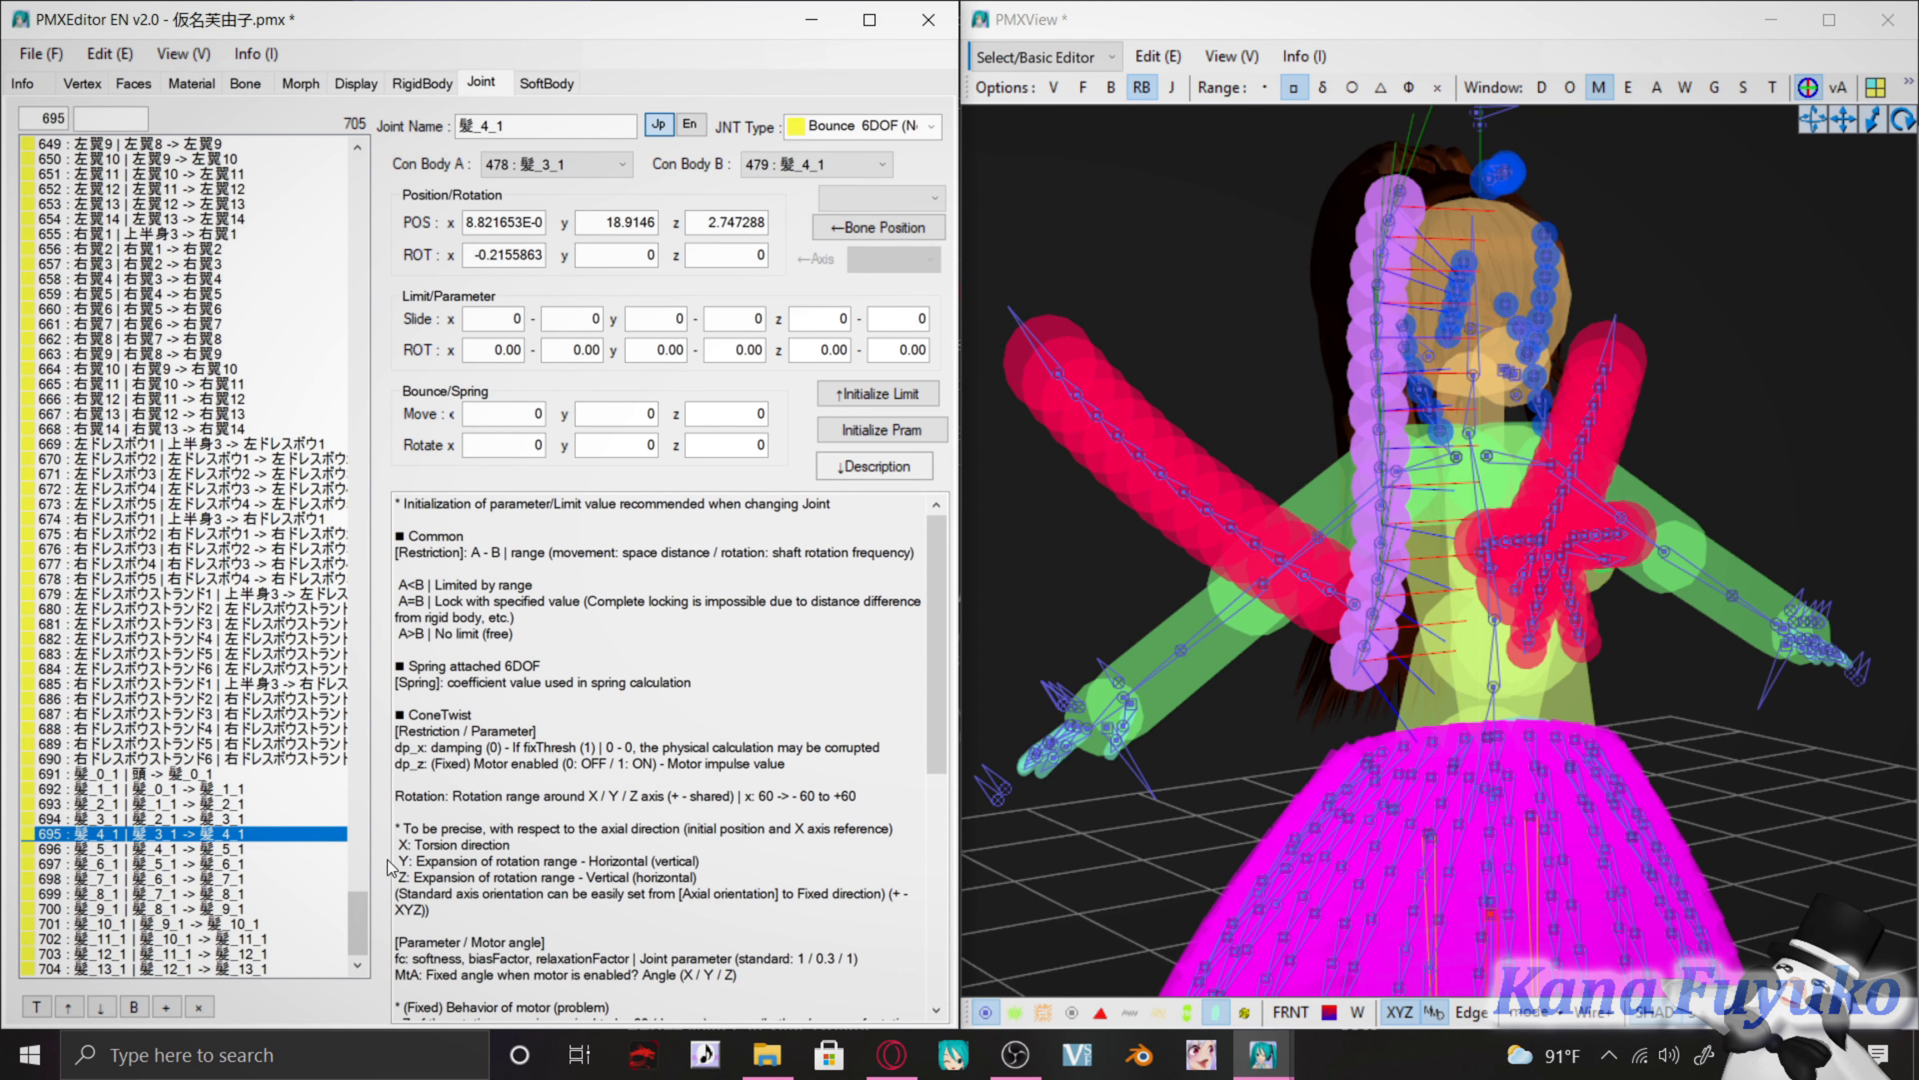
# Examine the horizontal skirt joint スカート横_11_5 and the skirt's rigid bodies in the model view
pyautogui.moveTo(363, 912); pyautogui.dragTo(360, 852)
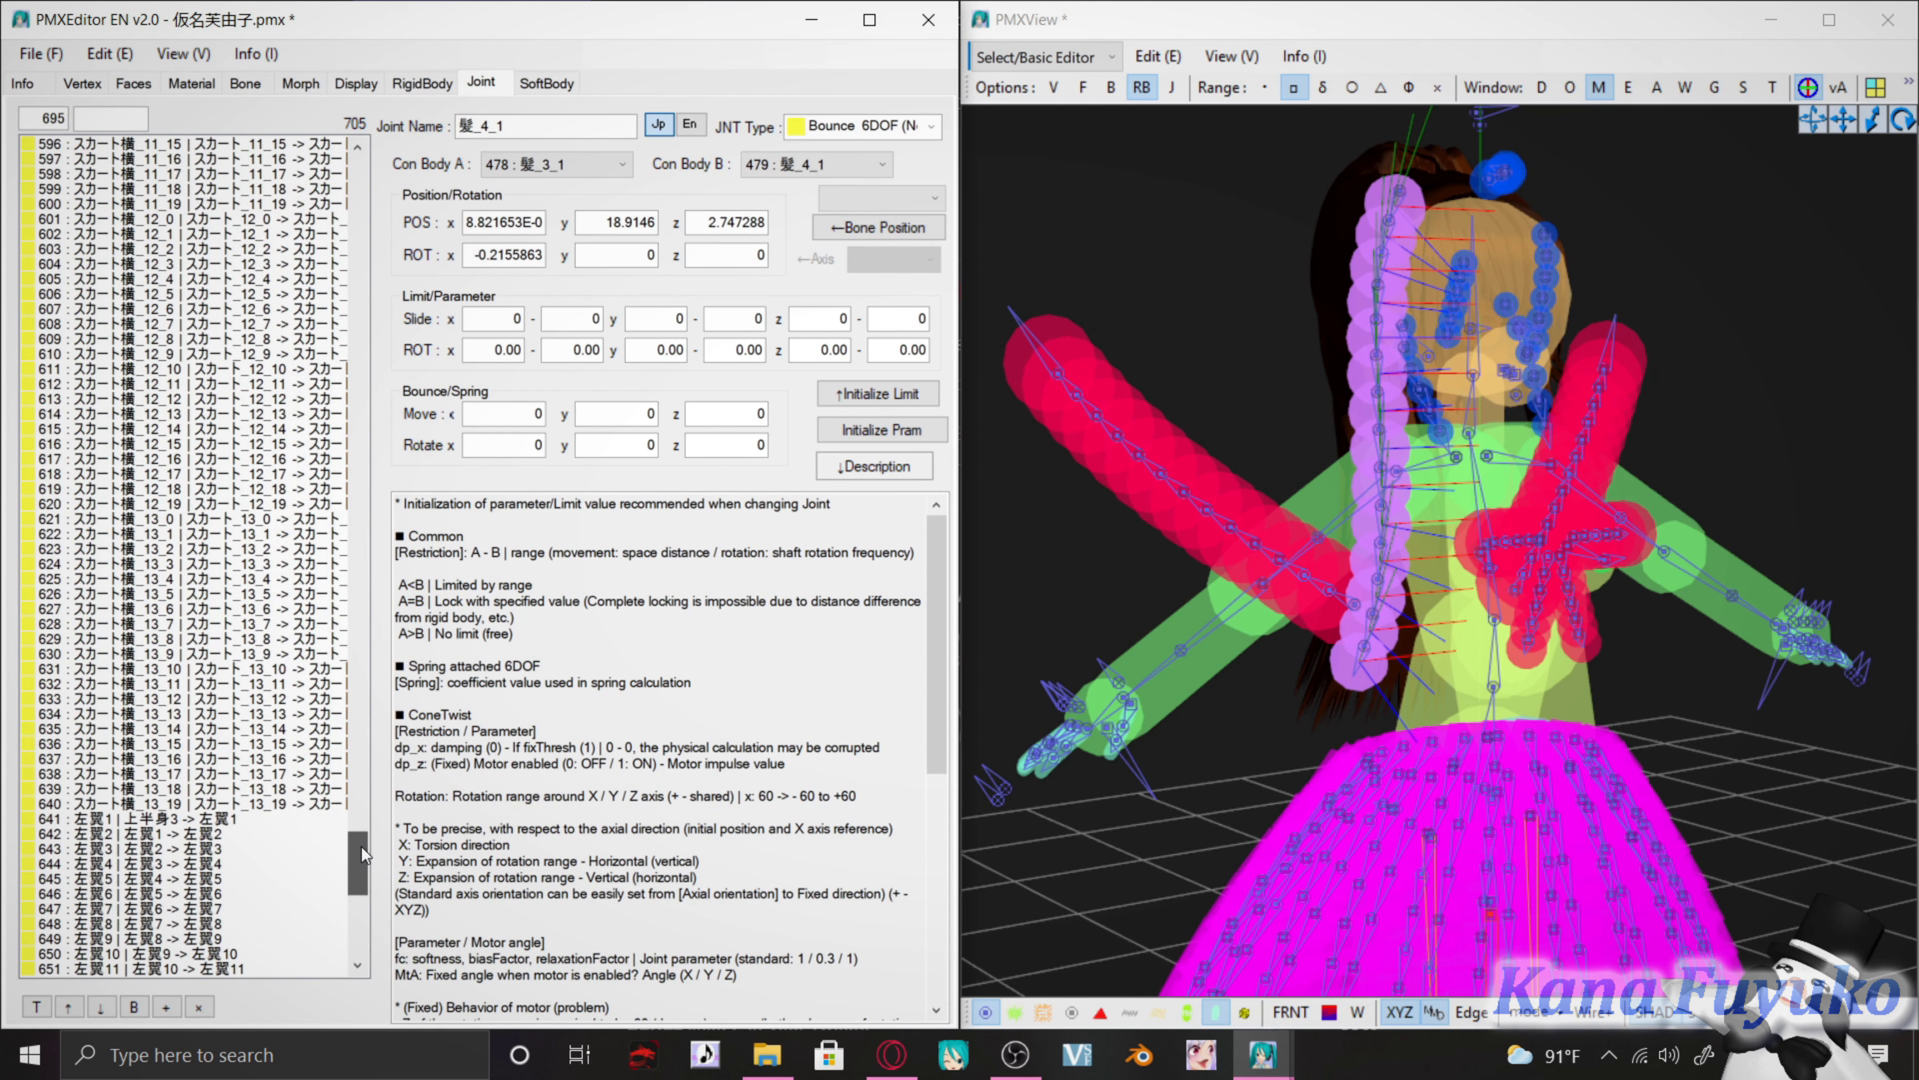
pyautogui.click(324, 804)
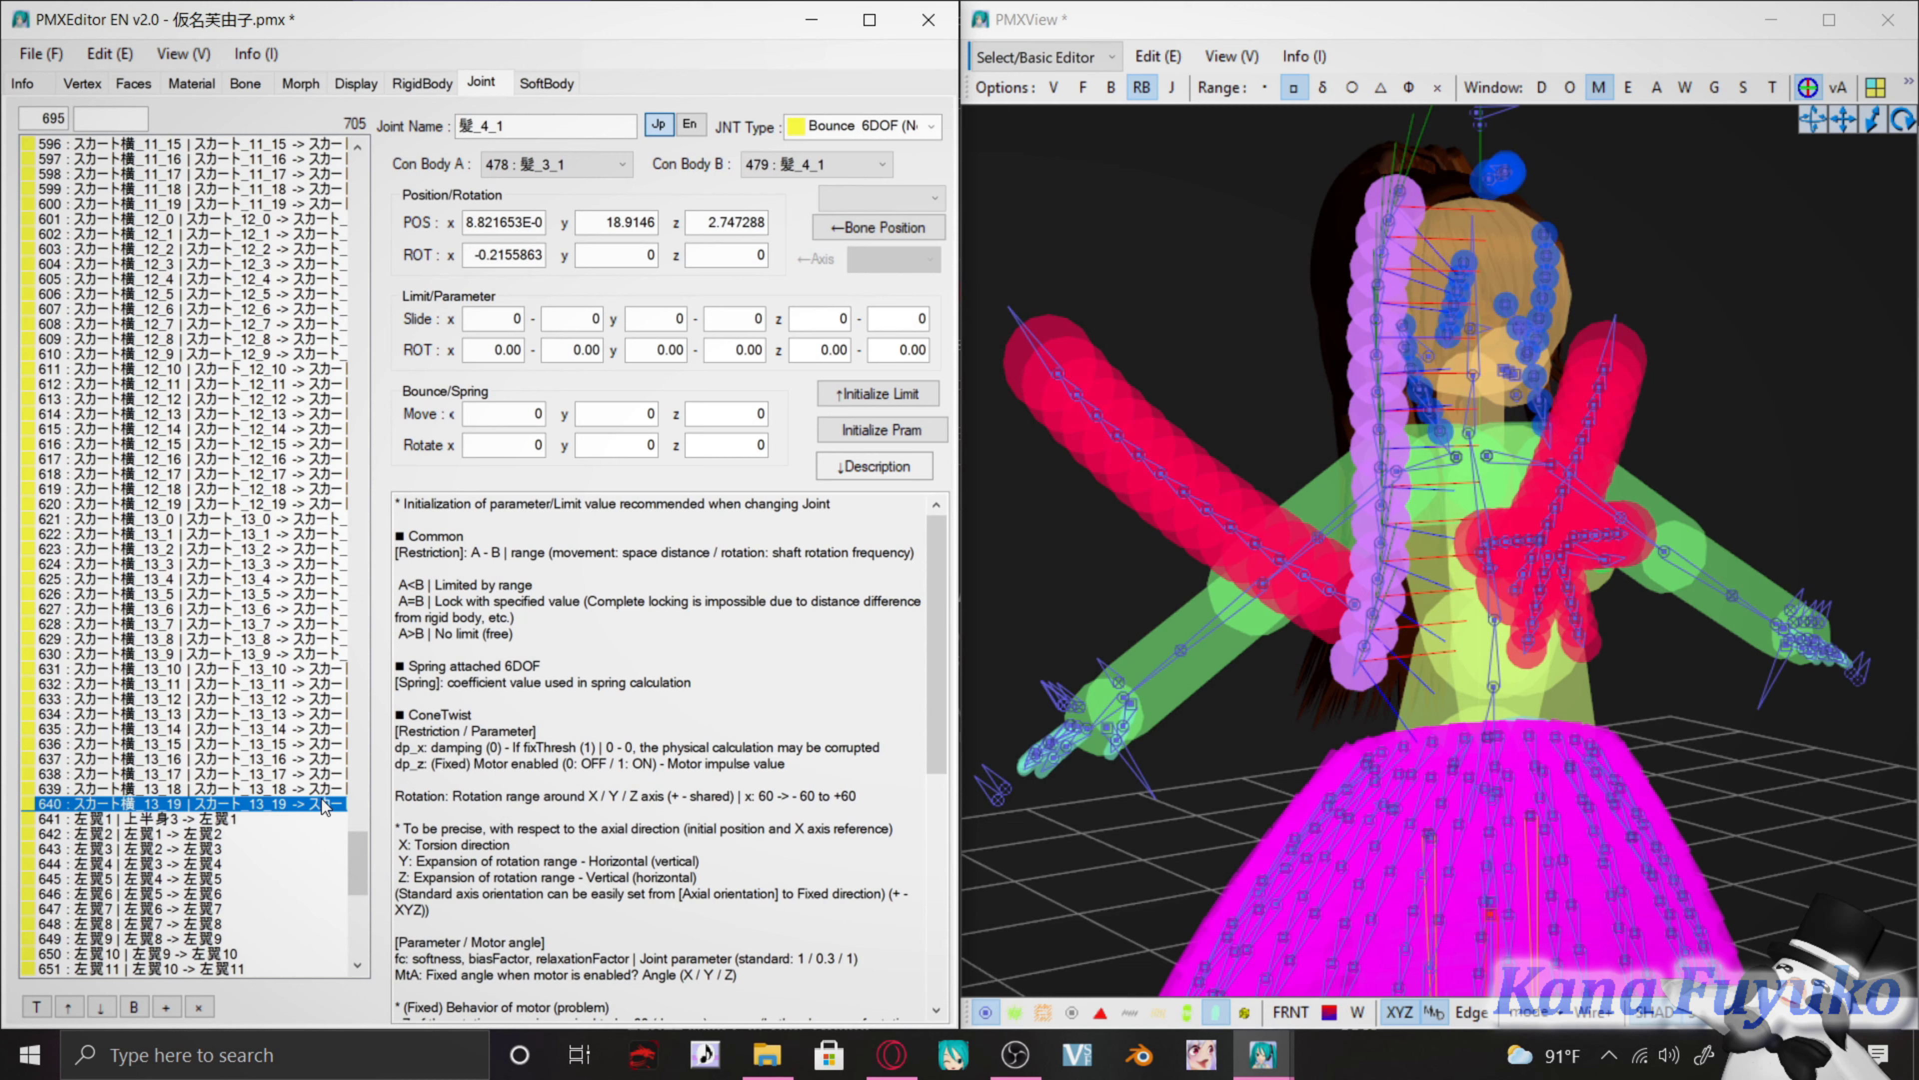
pyautogui.moveTo(325, 804); pyautogui.dragTo(219, 350)
pyautogui.click(221, 279)
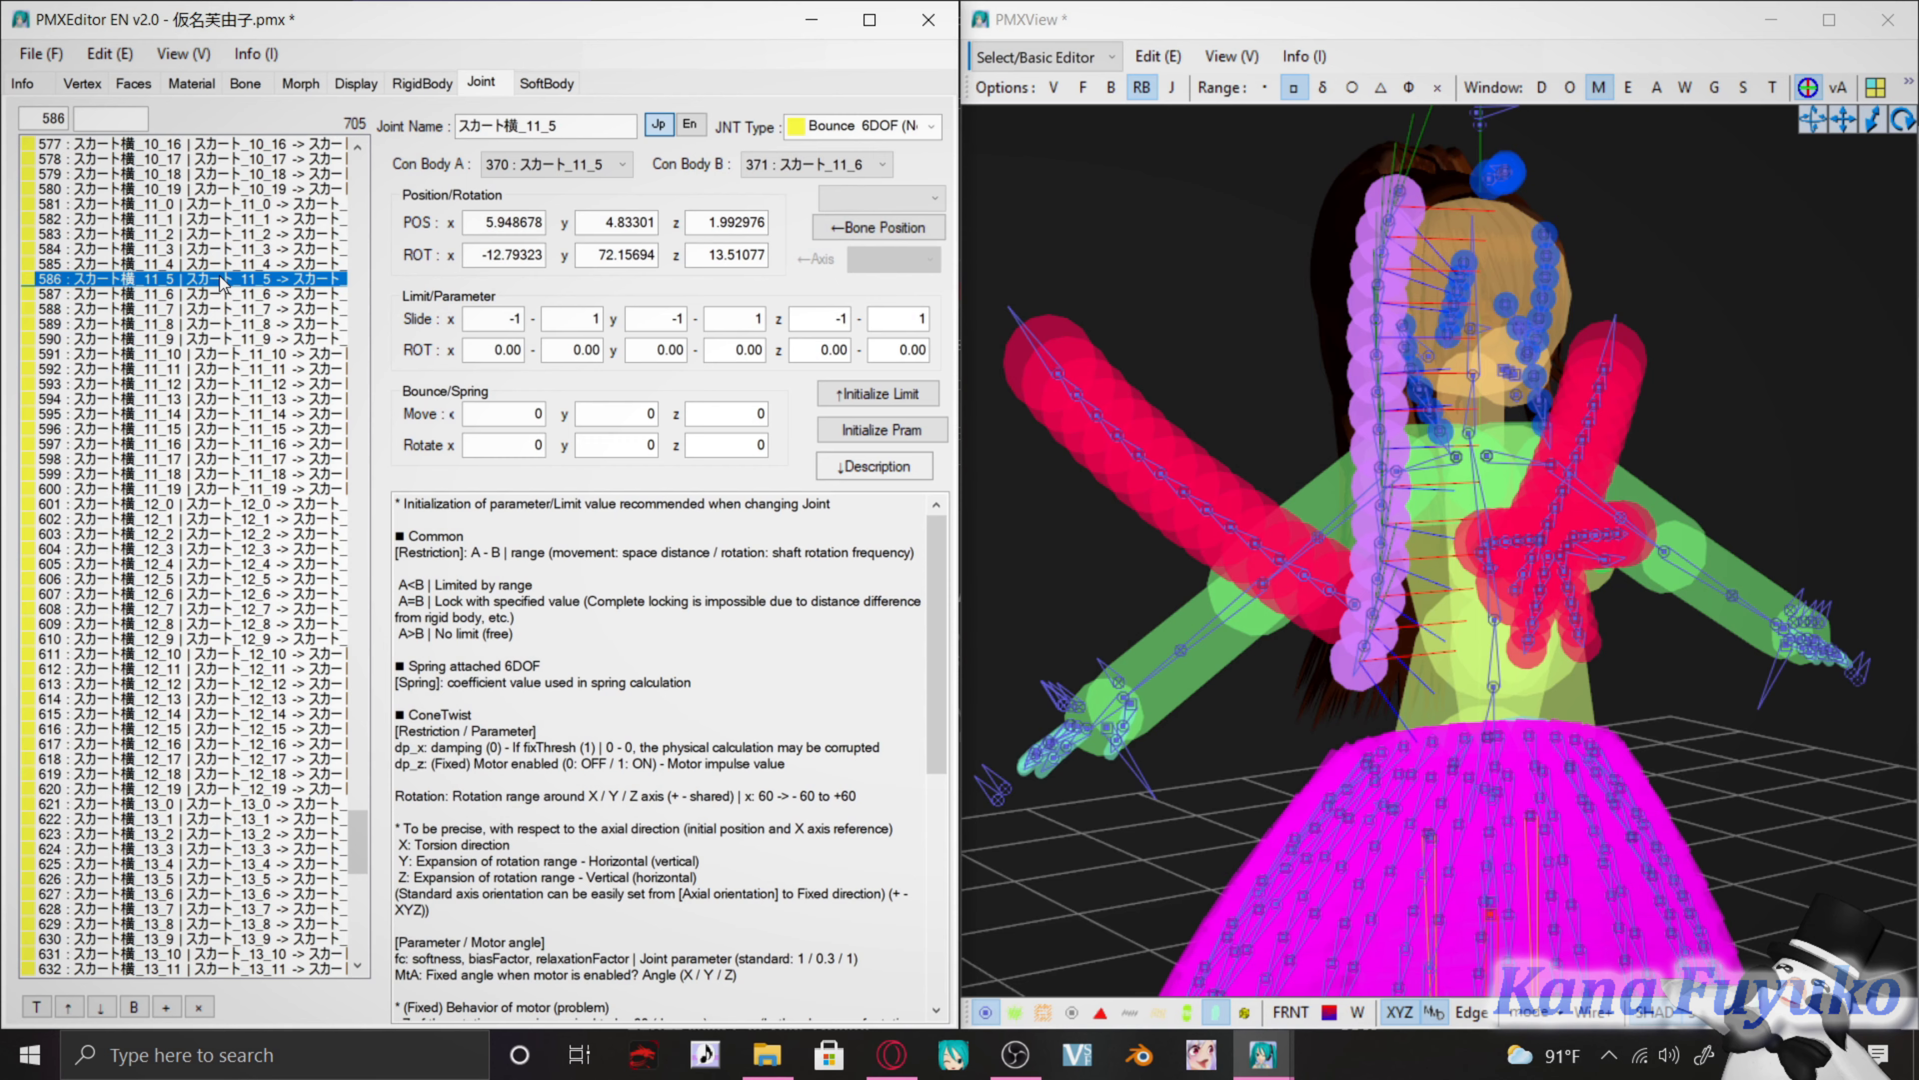
pyautogui.scroll(-6, 1440, 783)
pyautogui.moveTo(1442, 757); pyautogui.dragTo(1392, 630, button='right')
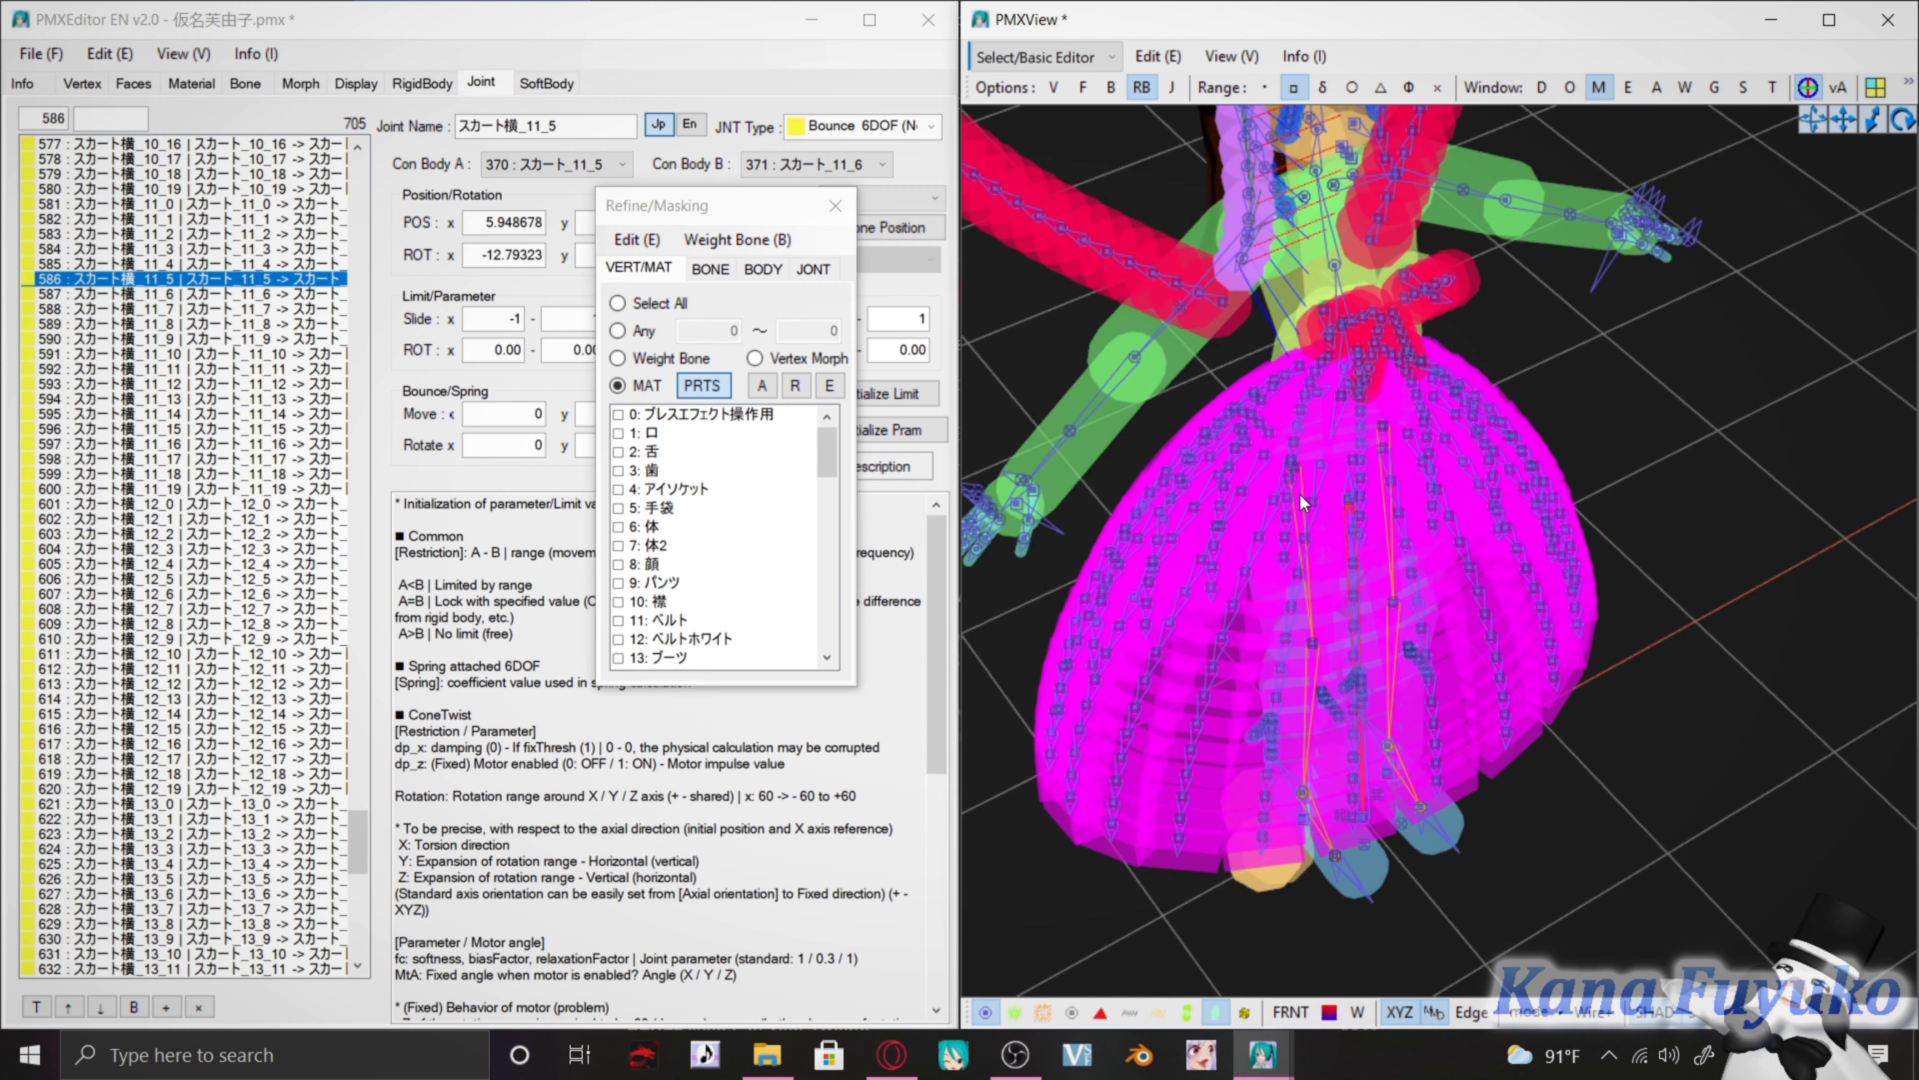
pyautogui.moveTo(1302, 502); pyautogui.dragTo(1214, 471, button='right')
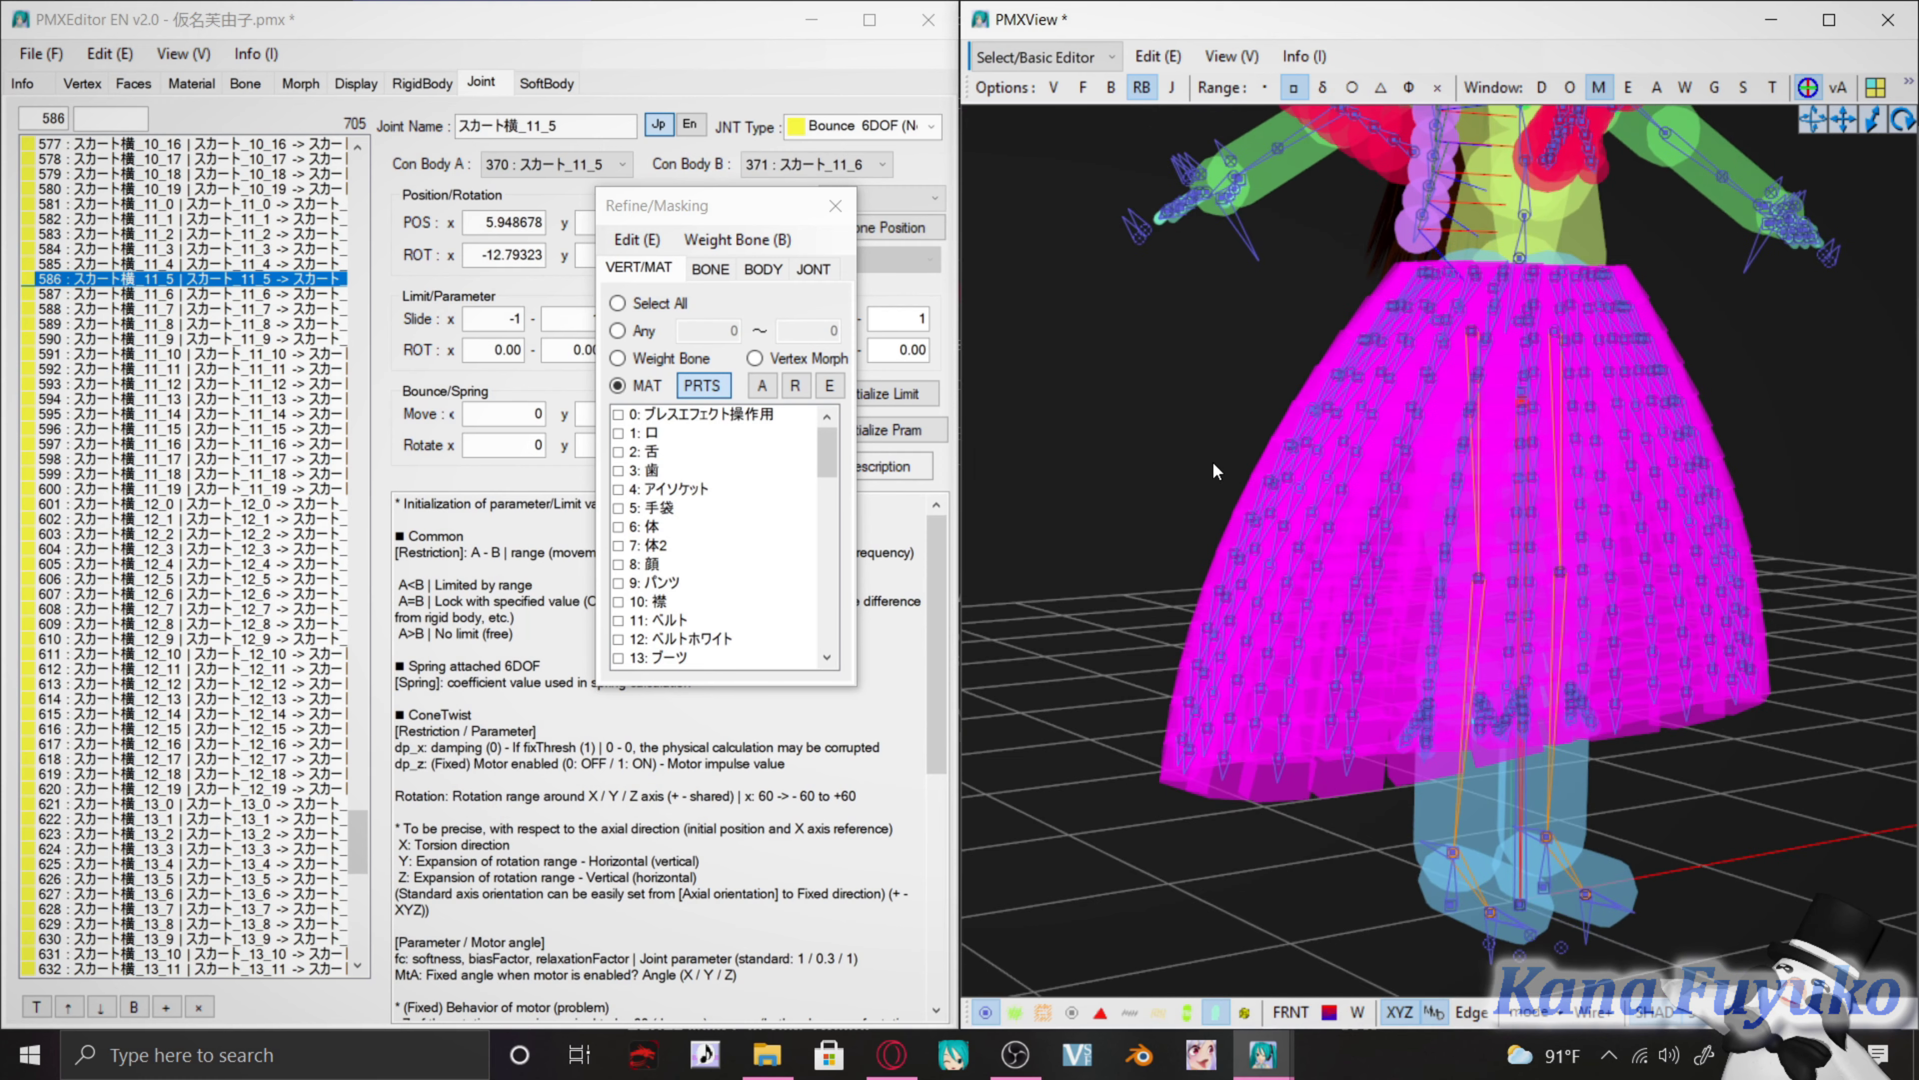
# Move the Refine/Masking window clear of the joint settings and examine joint スカート横_11_6
pyautogui.click(647, 218)
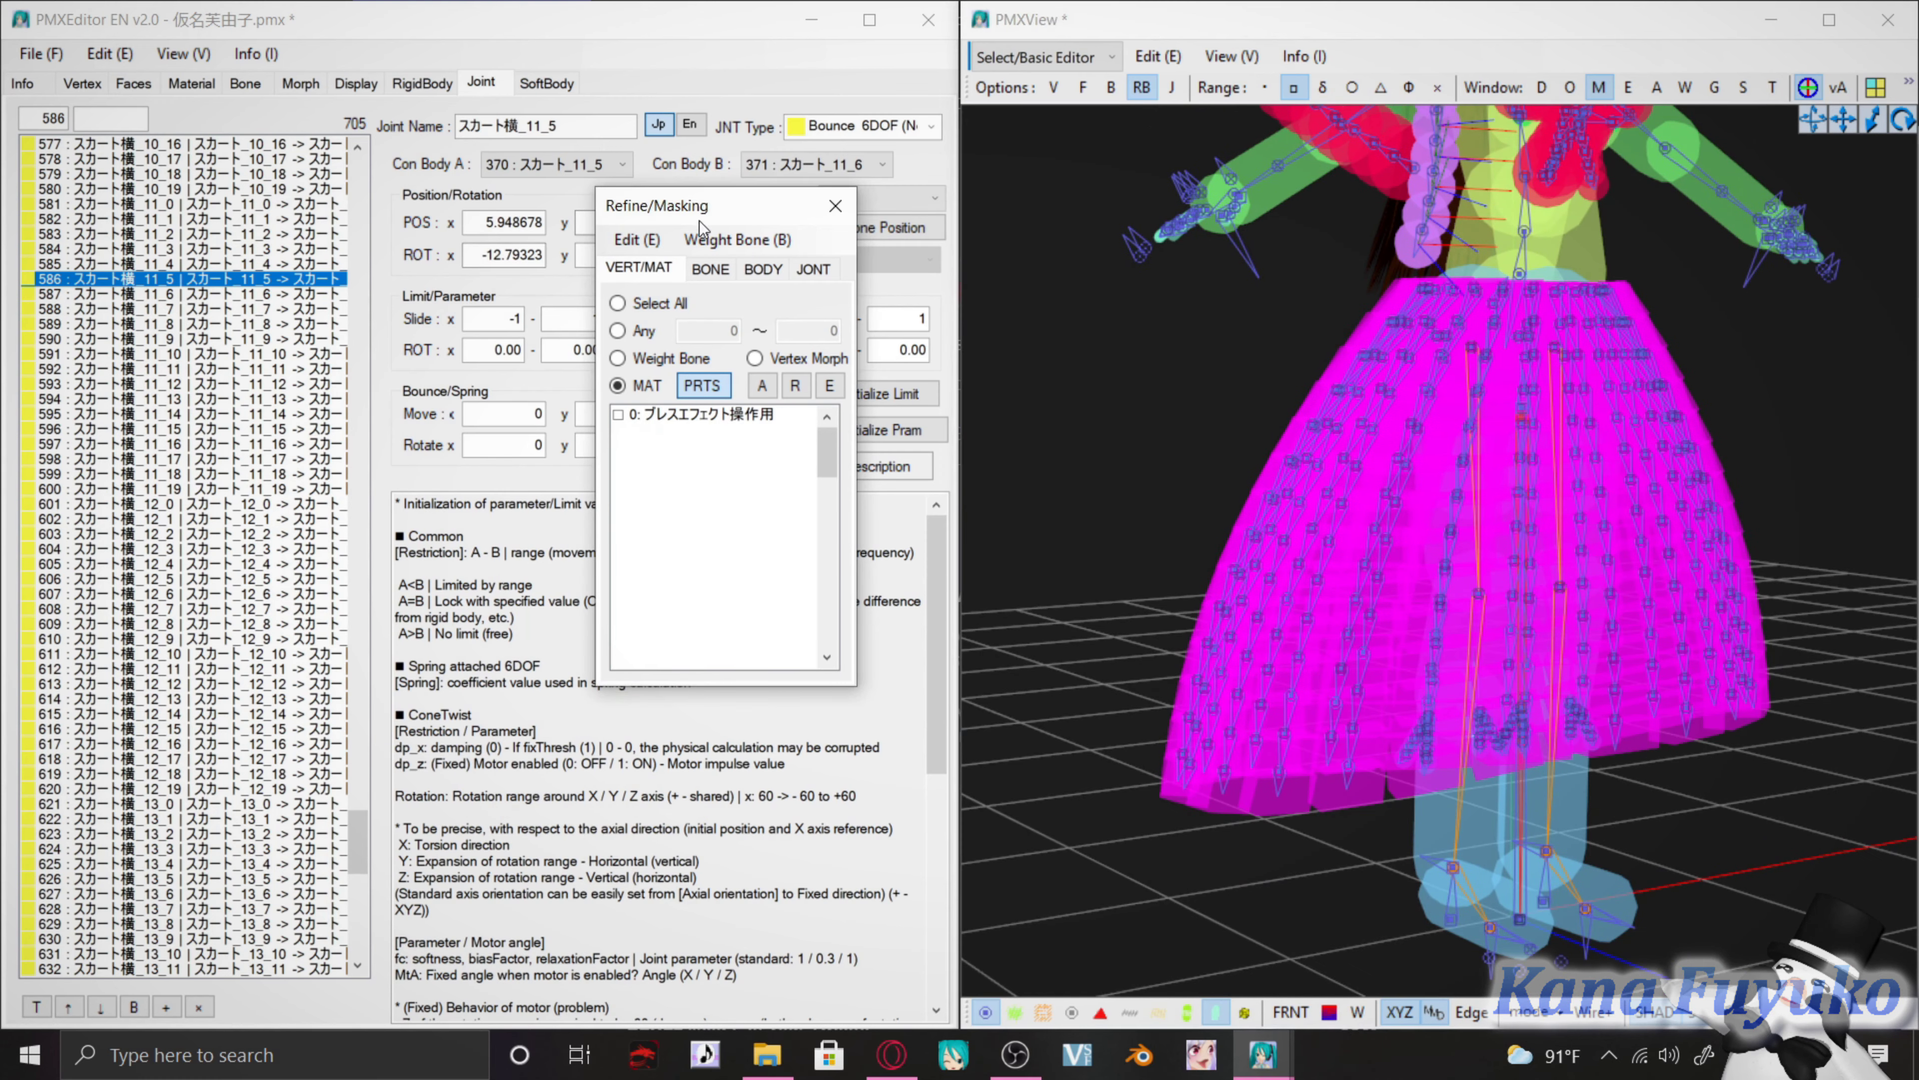
pyautogui.moveTo(701, 221); pyautogui.dragTo(996, 246)
pyautogui.click(195, 293)
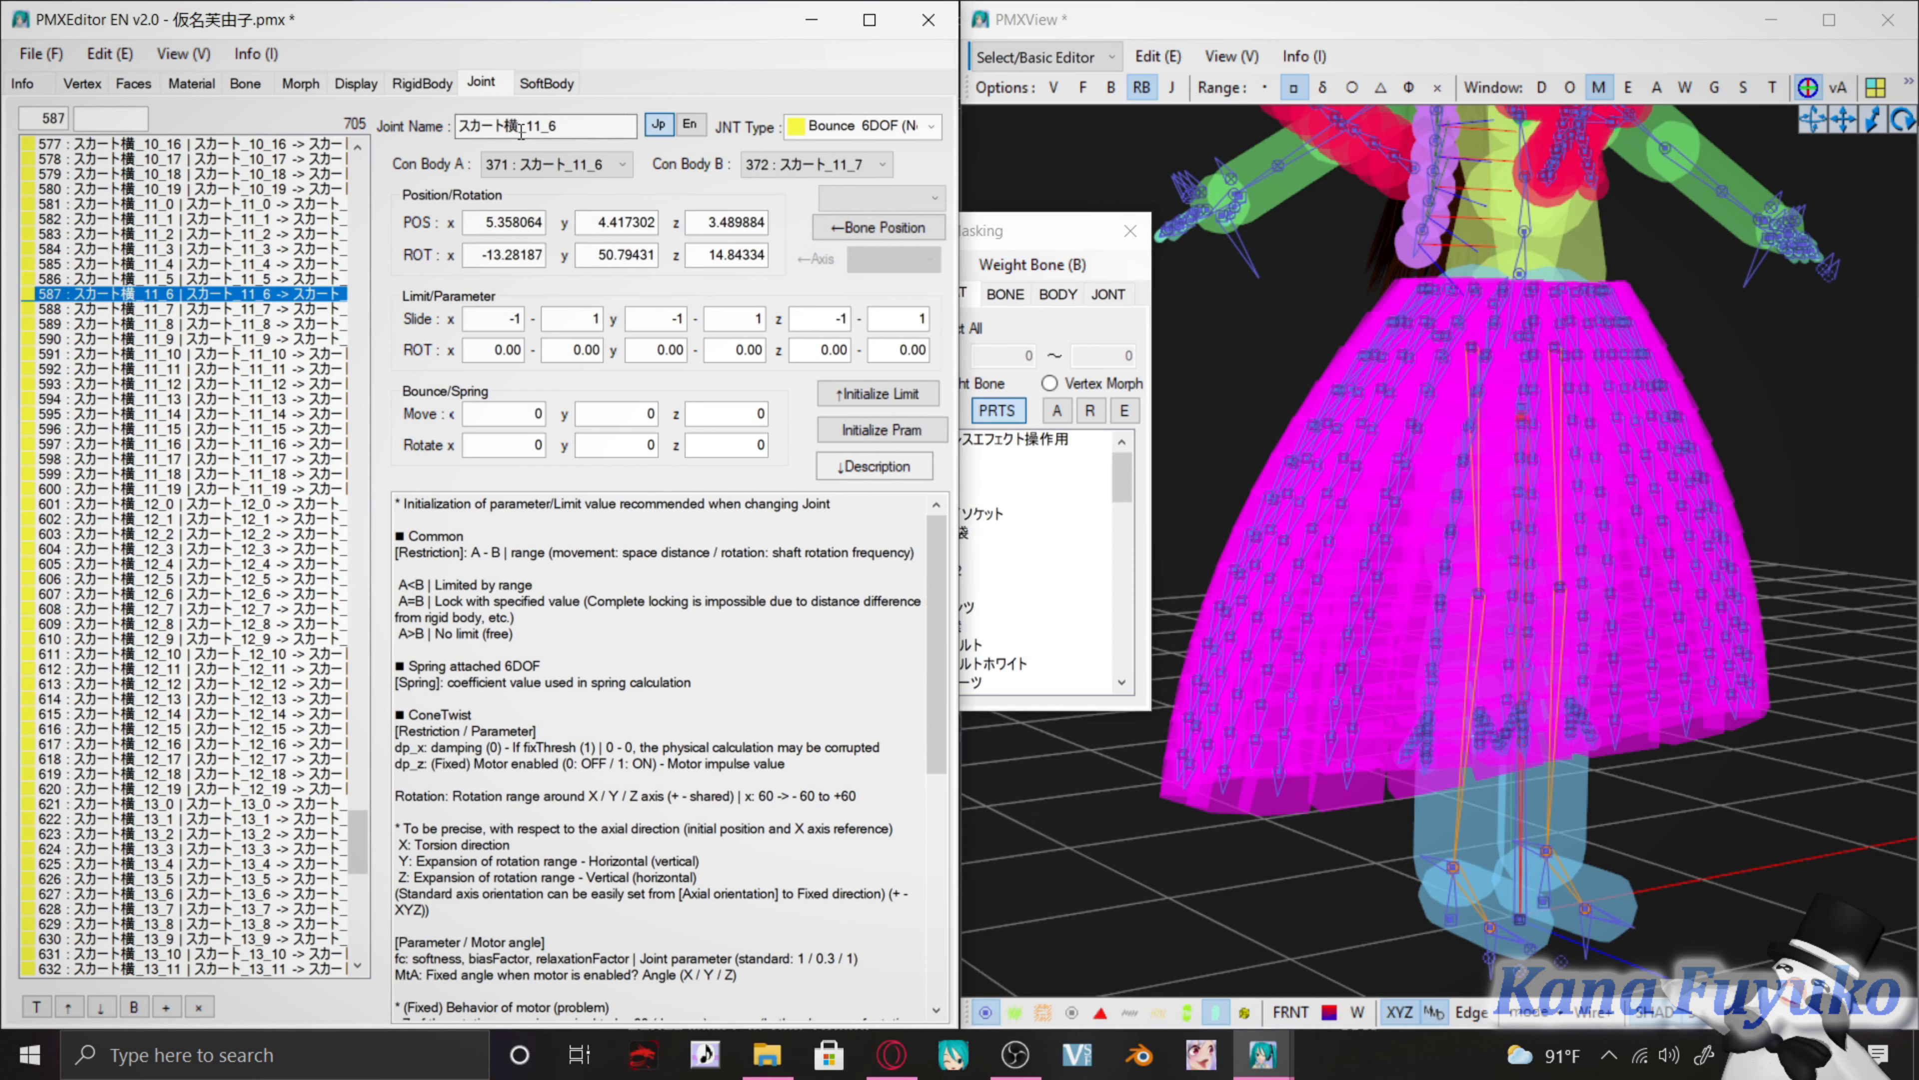
pyautogui.doubleClick(507, 127)
# Select the horizontal skirt joints starting from スカート横_0_0 and examine their x, y and z slide limits
pyautogui.scroll(-6, 360, 856)
pyautogui.moveTo(332, 819); pyautogui.dragTo(206, 399)
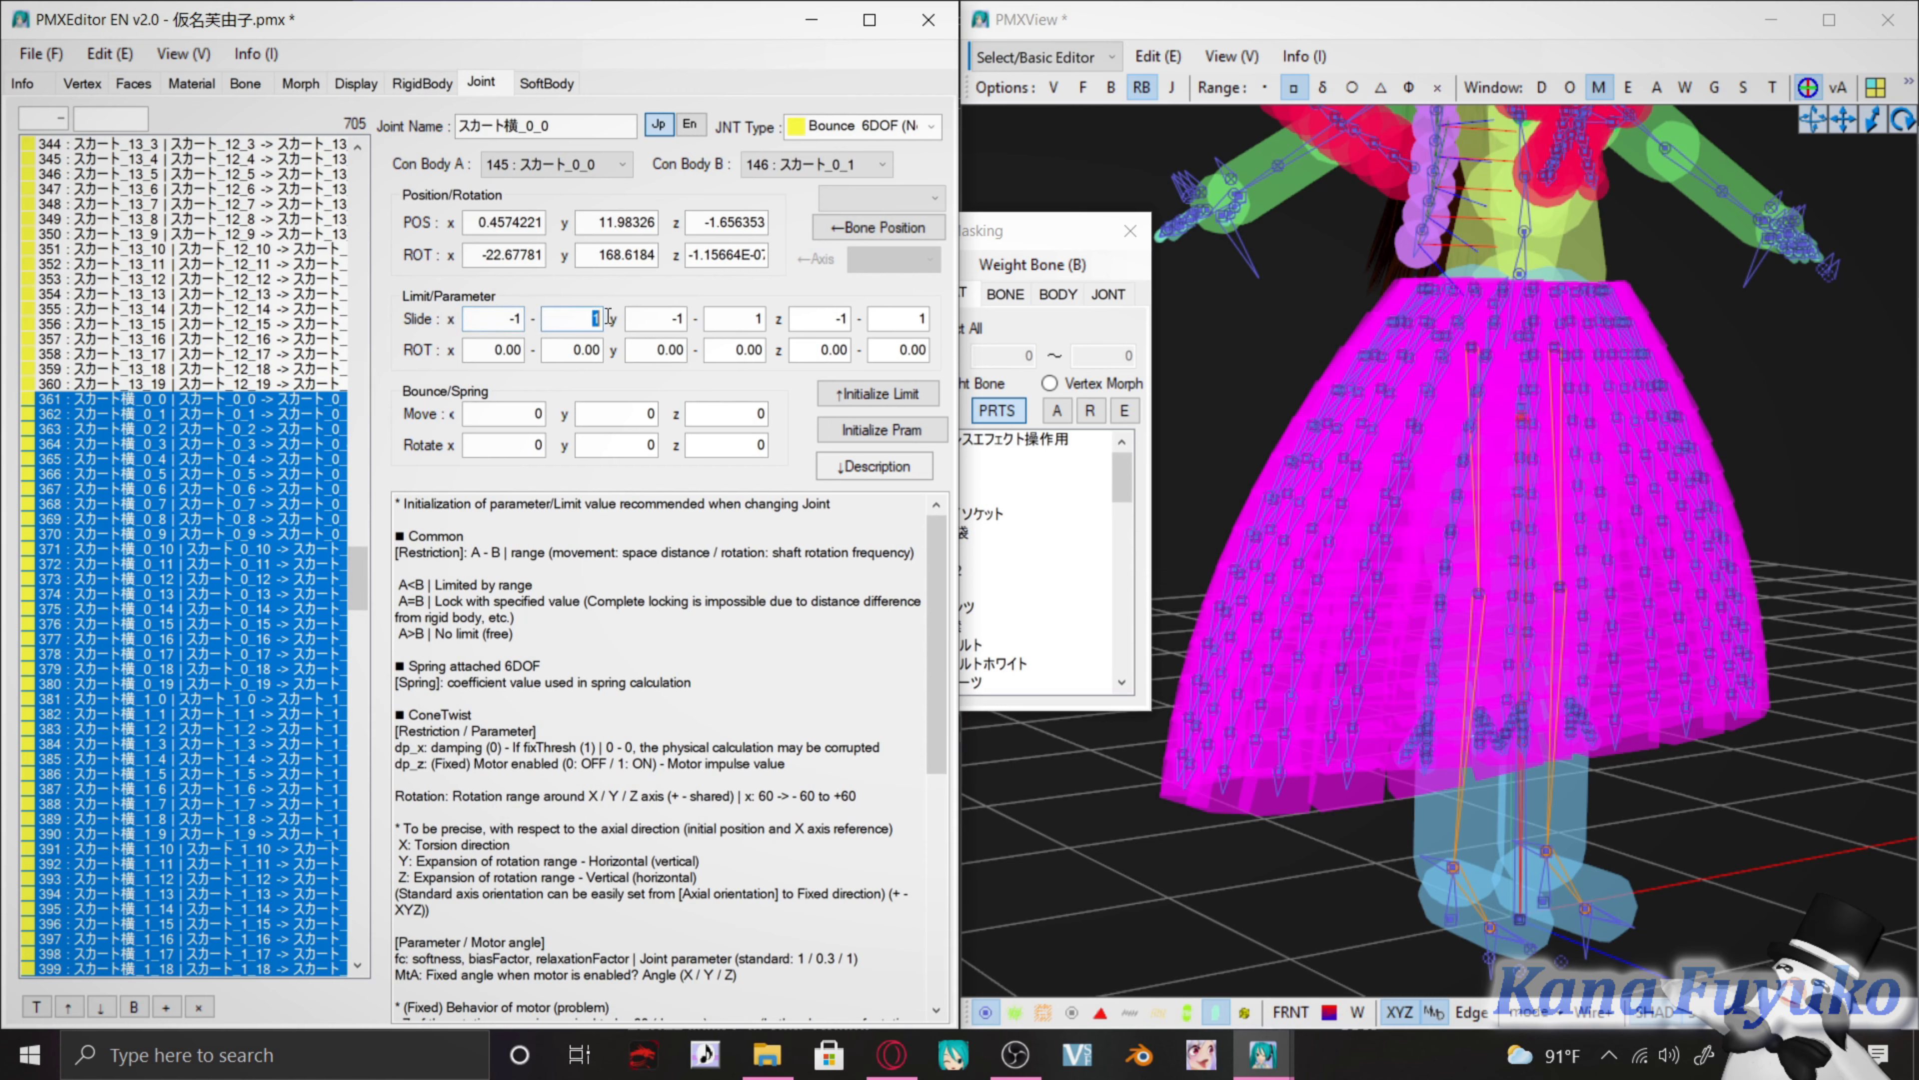
pyautogui.doubleClick(677, 318)
pyautogui.doubleClick(731, 314)
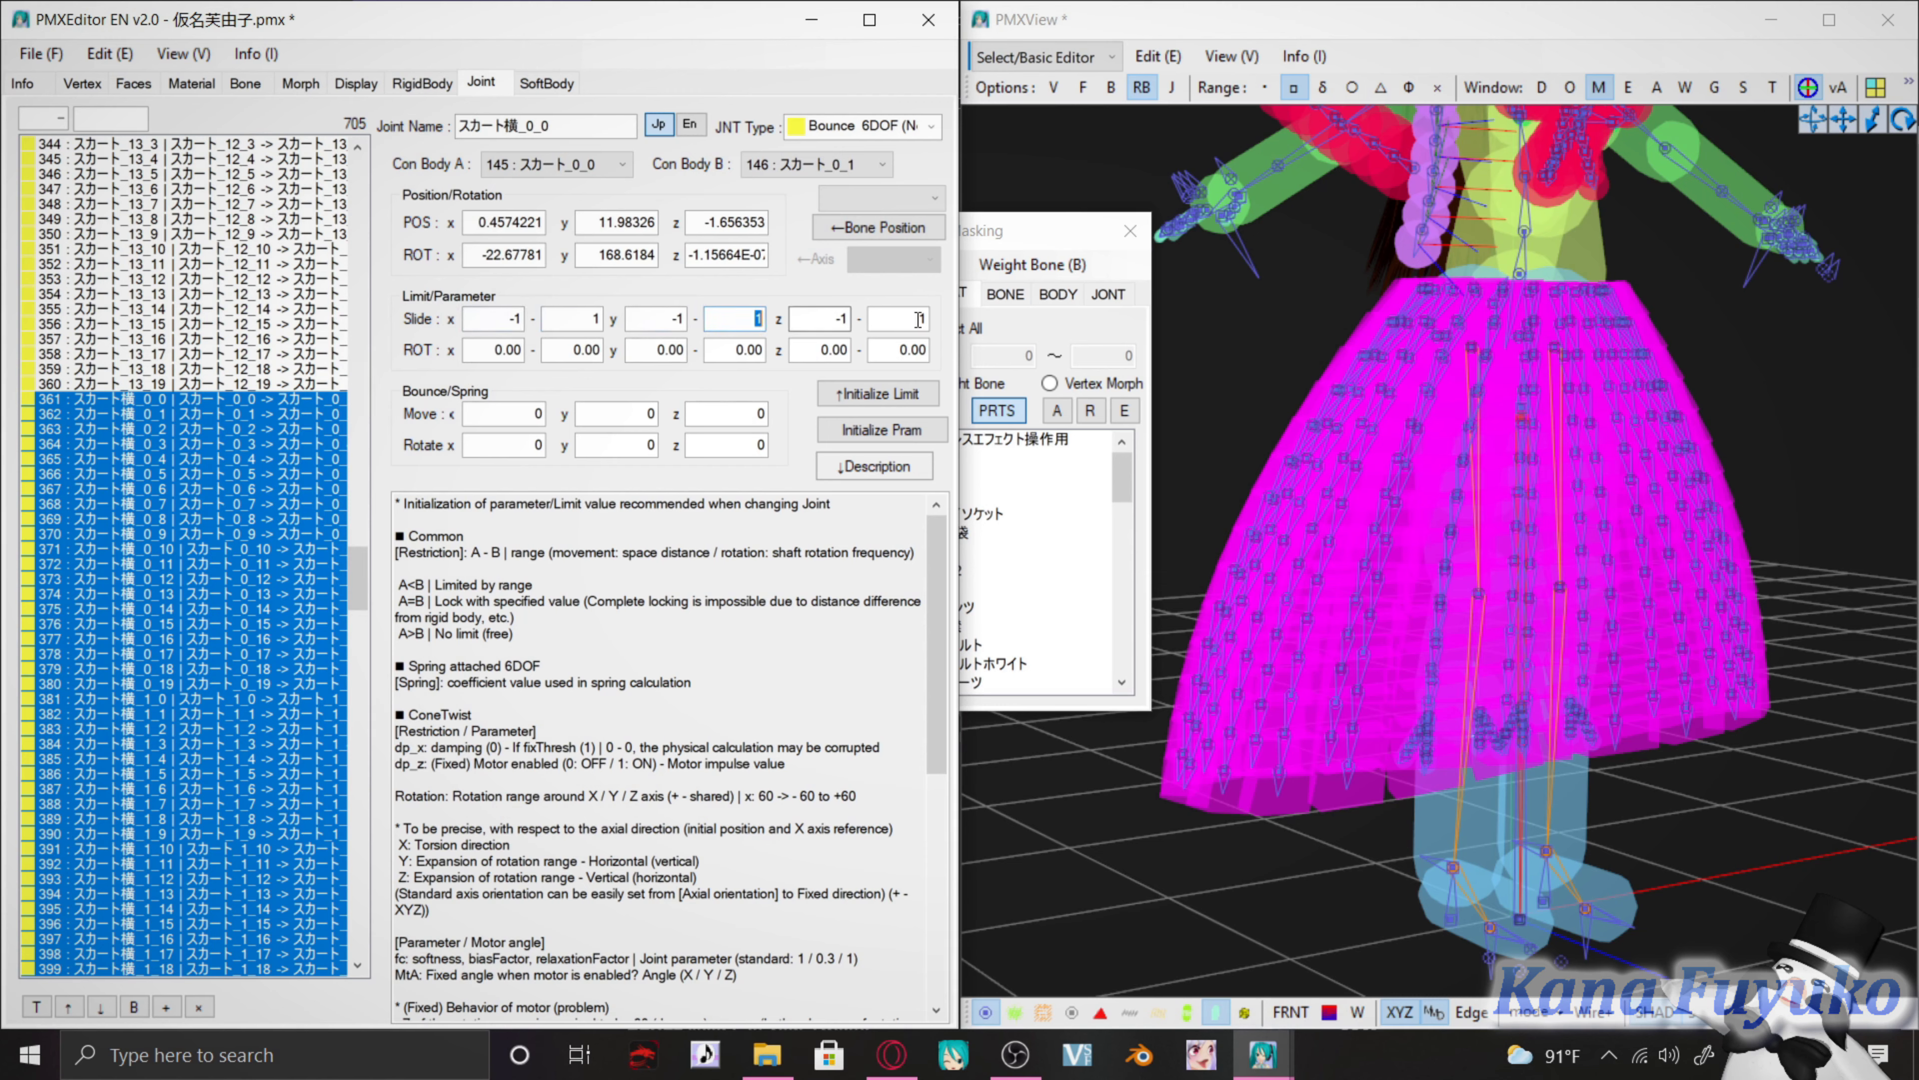
pyautogui.click(815, 320)
# Compare the limit settings of horizontal joint スカート横_0_1 with those of vertical joint スカート_13_12
pyautogui.scroll(2, 210, 401)
pyautogui.click(165, 473)
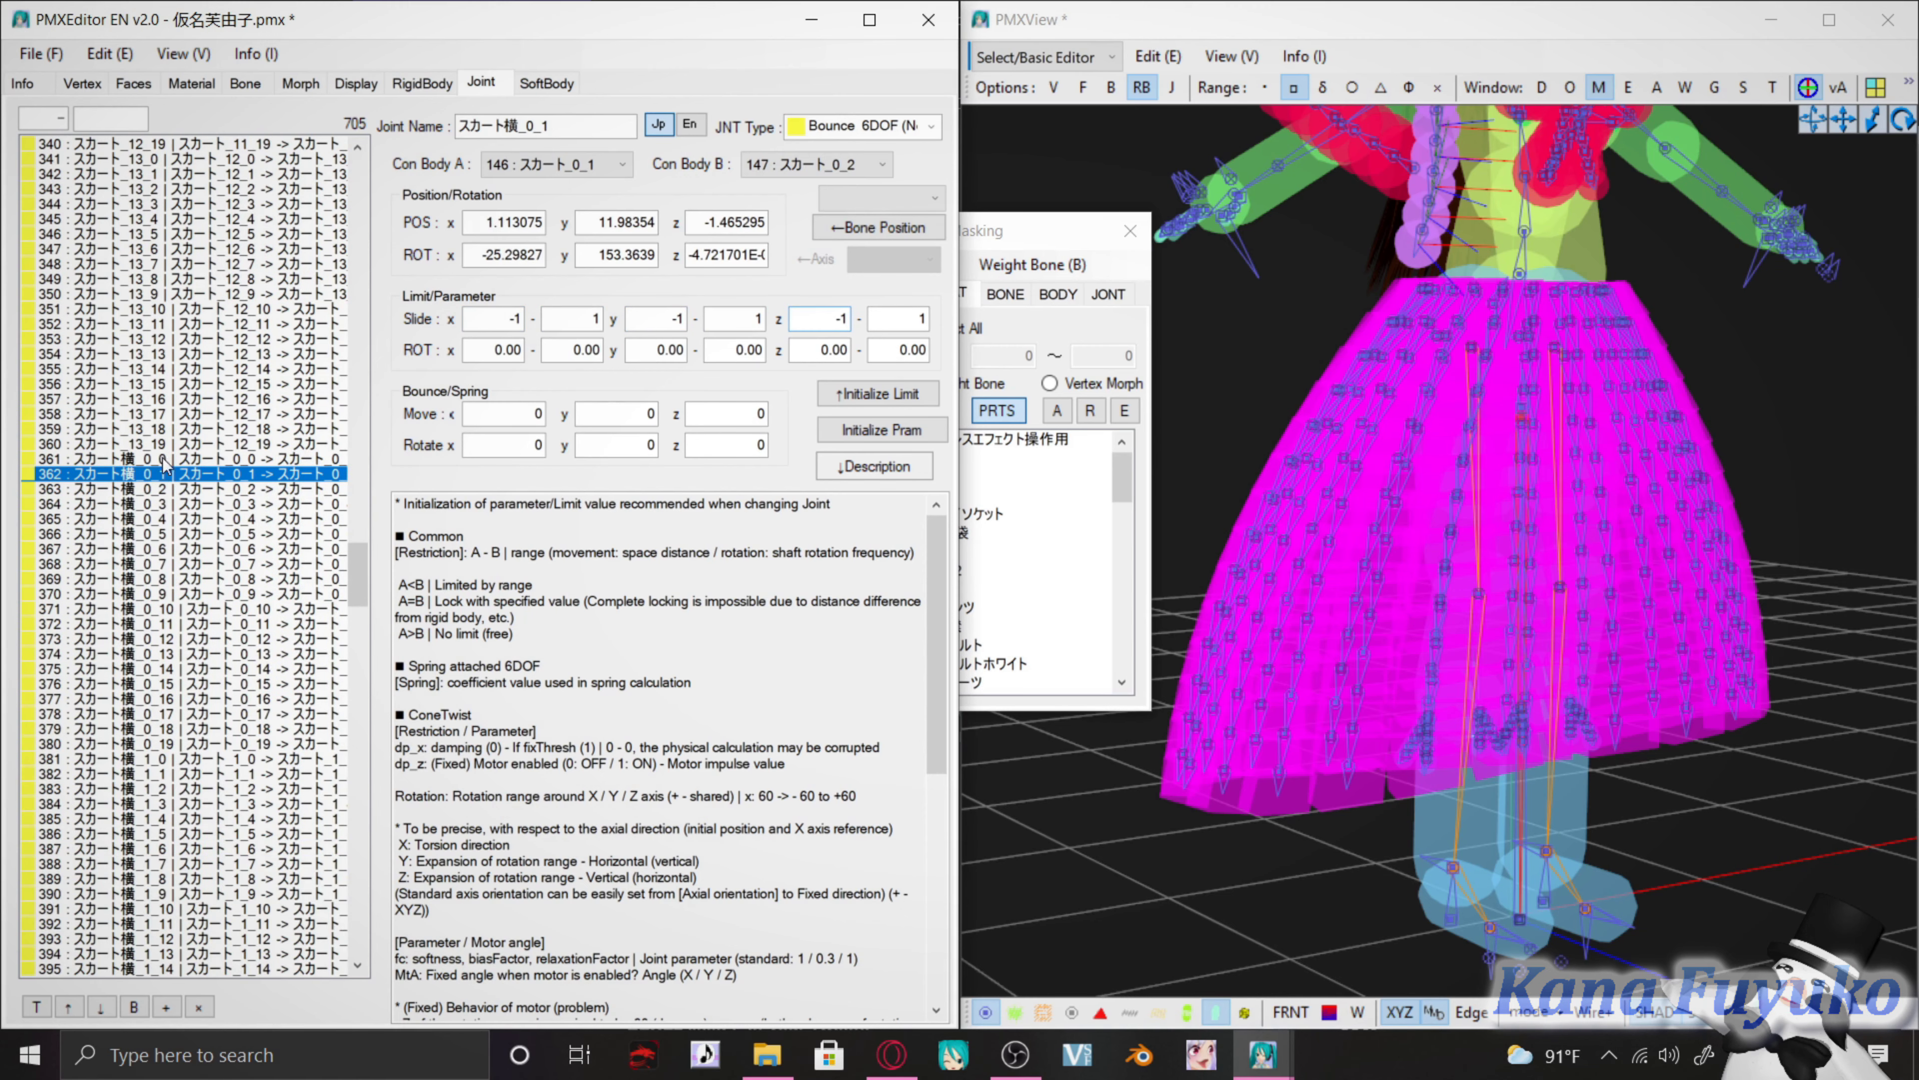
pyautogui.click(167, 340)
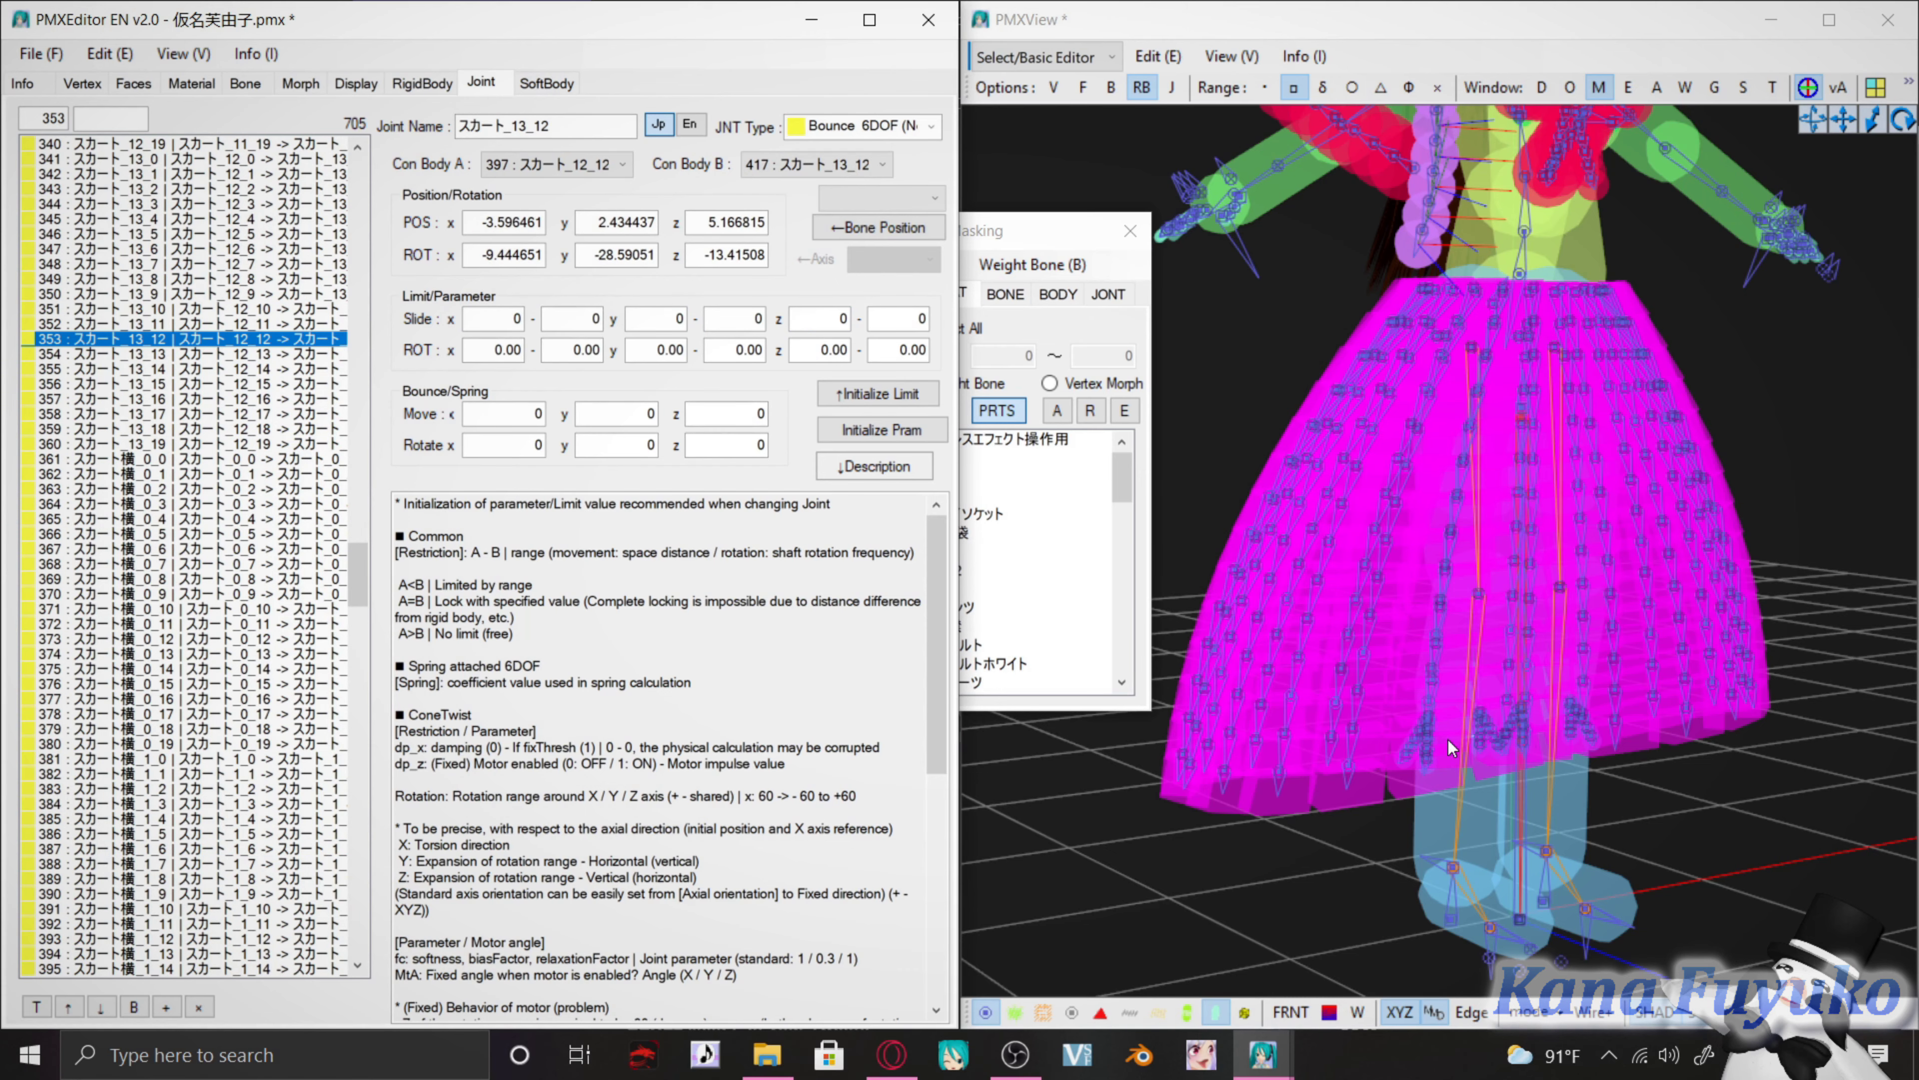
# Return to the rigid bodies, select 髪_5_1 and examine the ponytail's bodies in the model view
pyautogui.click(421, 84)
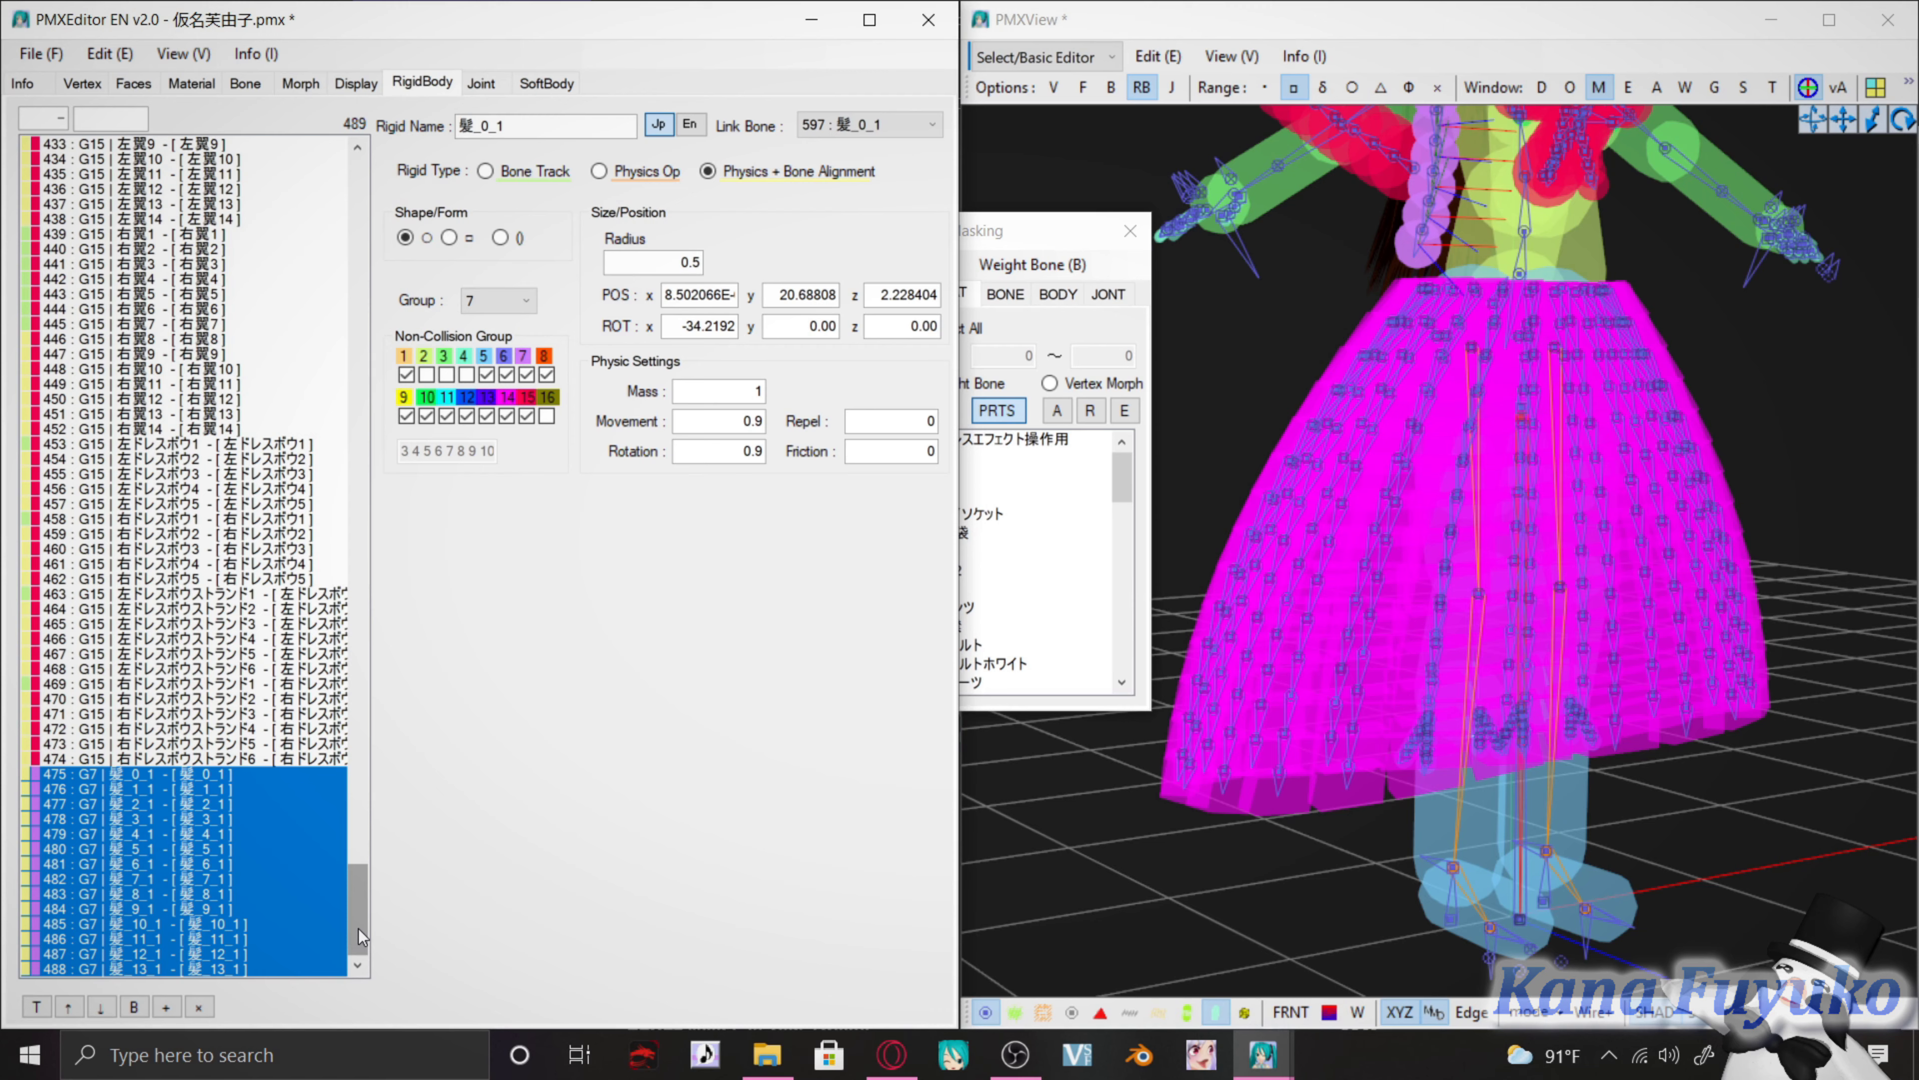
pyautogui.click(192, 849)
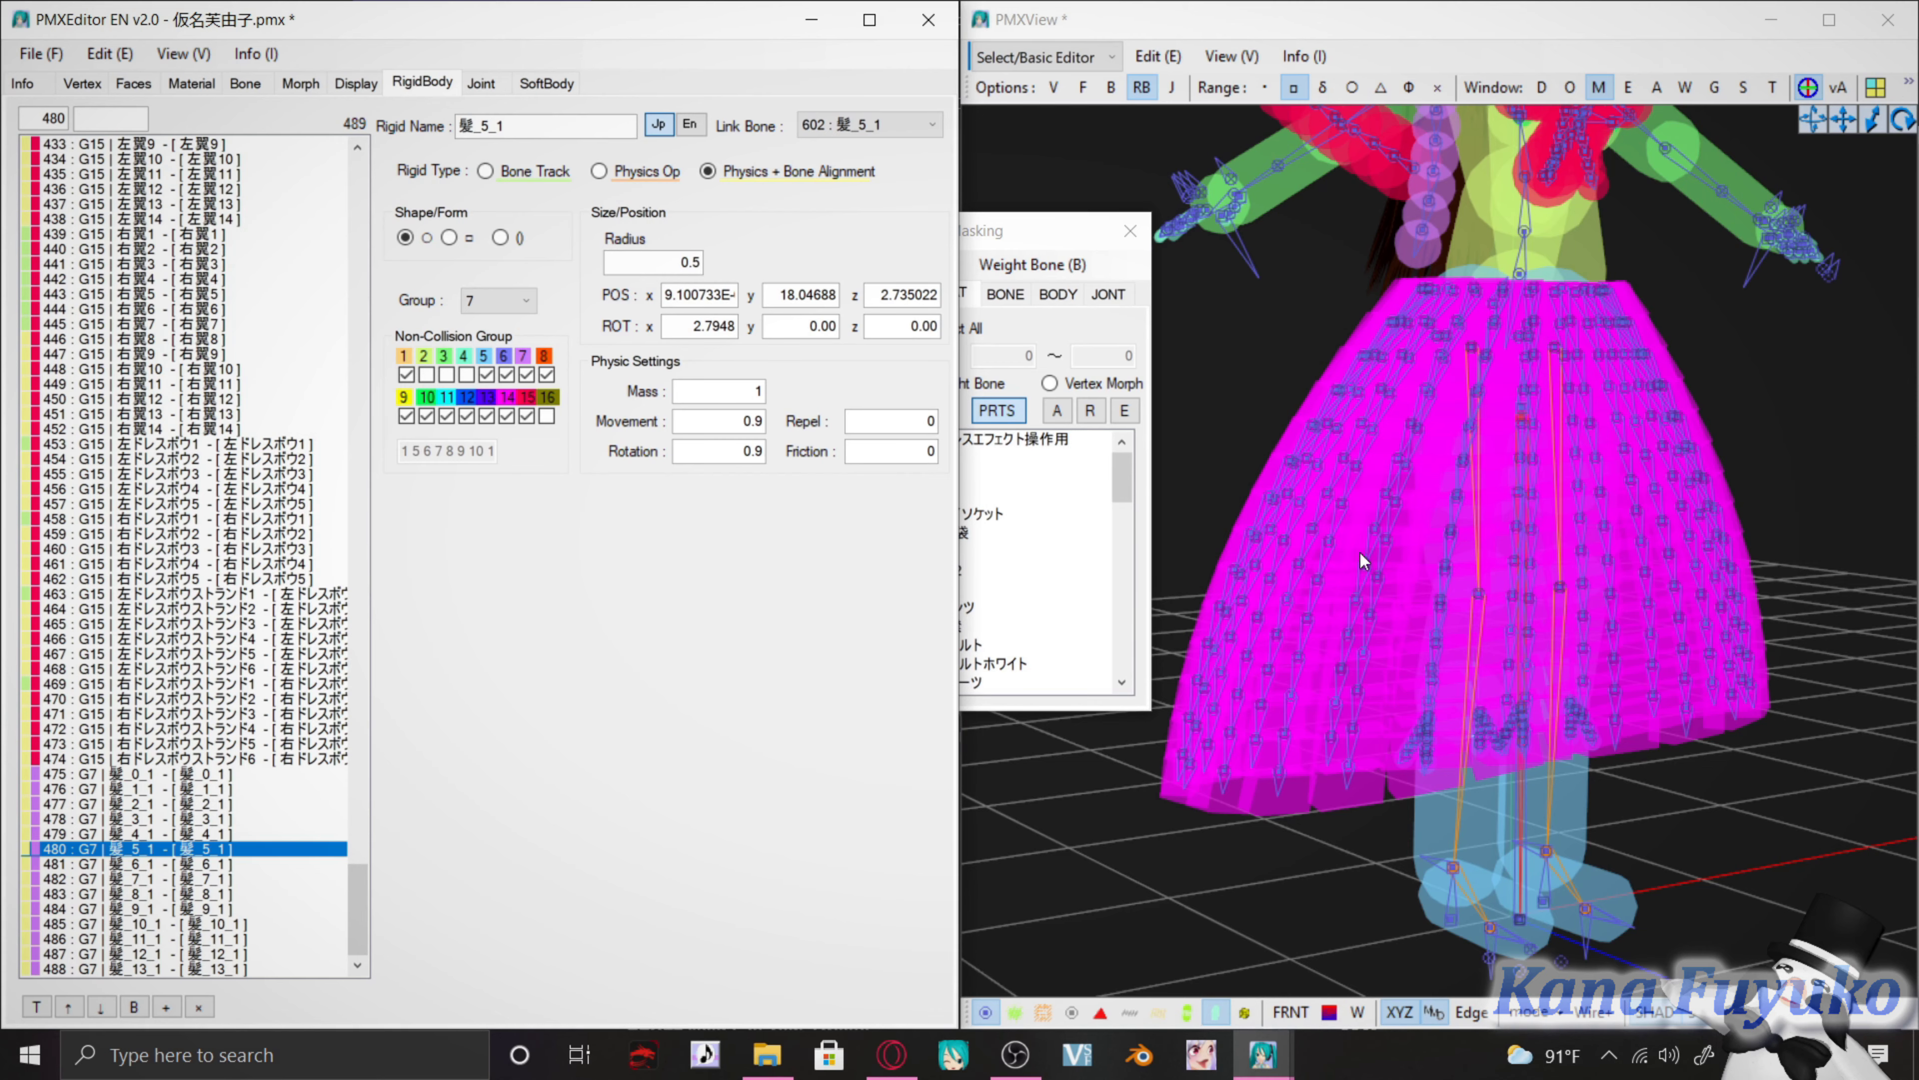
pyautogui.moveTo(1421, 257); pyautogui.dragTo(1431, 492, button='middle')
pyautogui.scroll(1, 1431, 493)
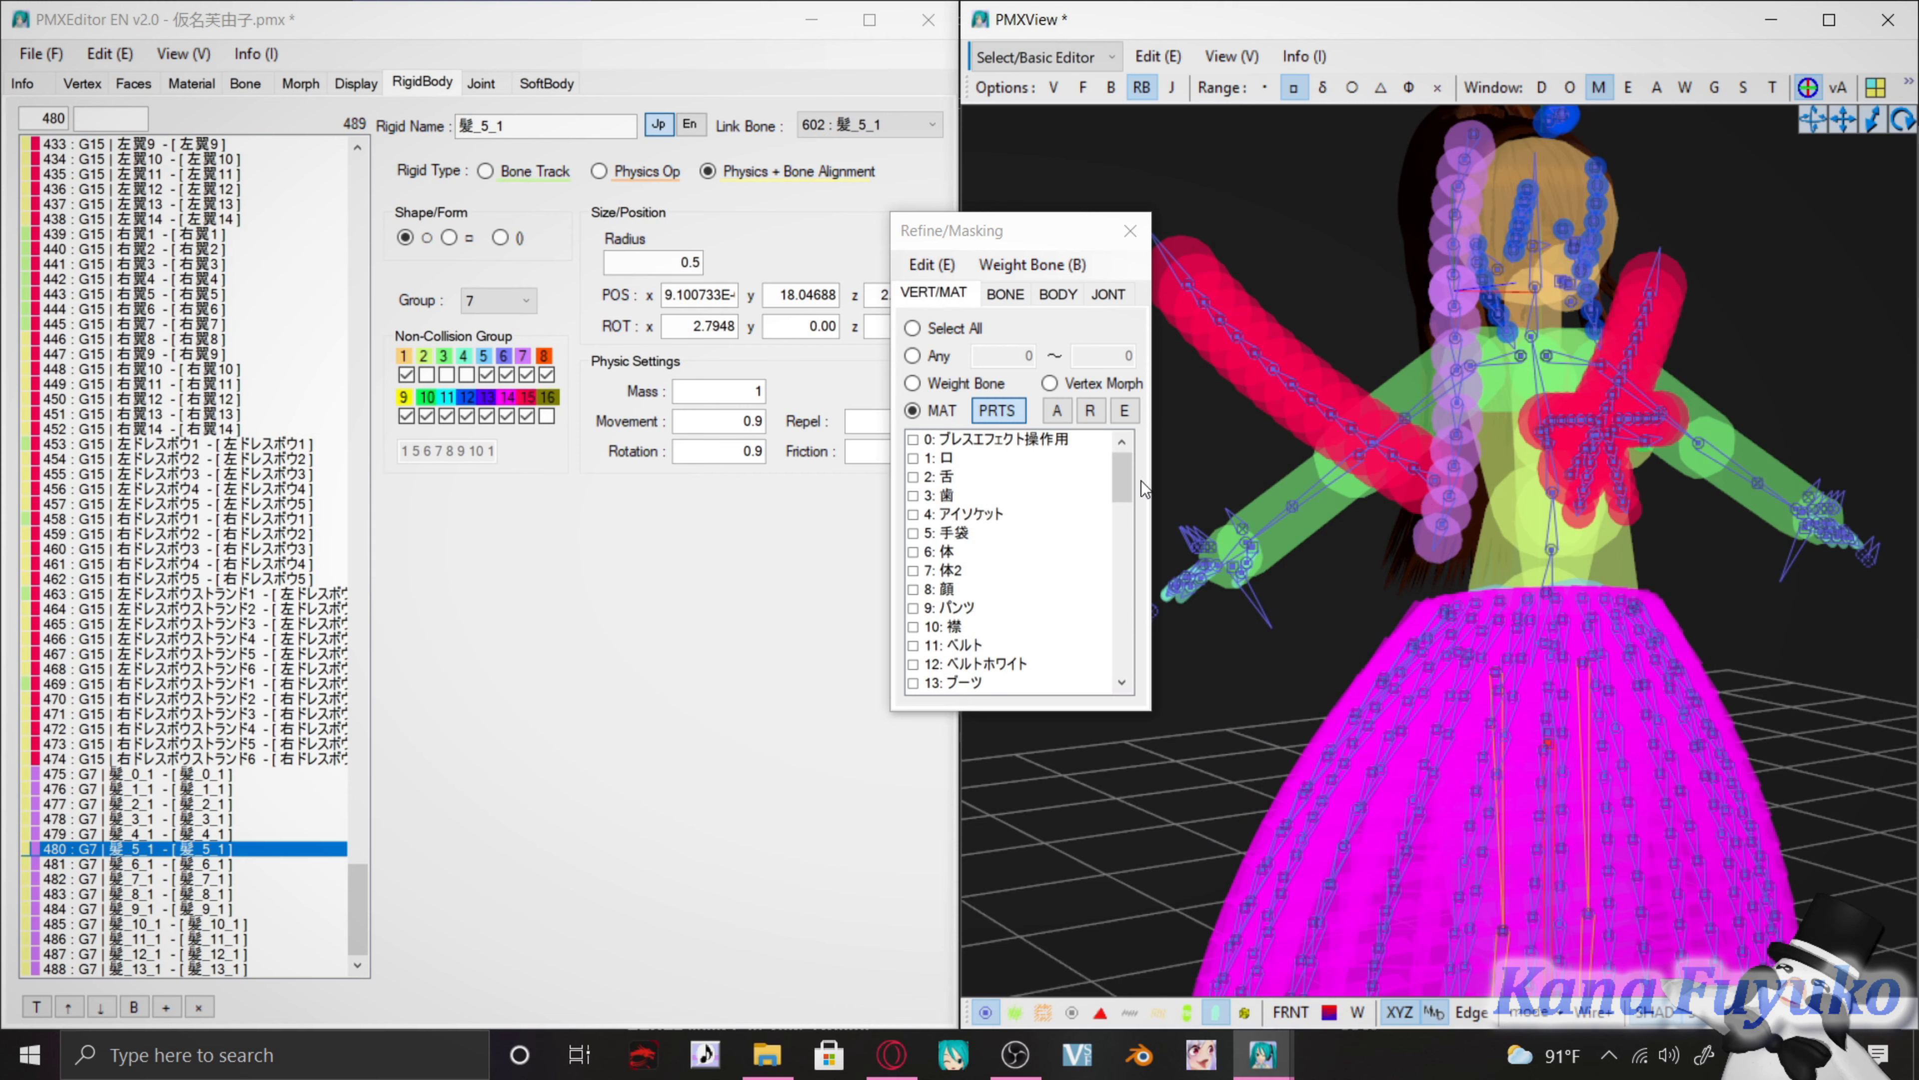
# Try the capsule shape on rigid body 髪_5_1 and restore its sphere shape
pyautogui.click(771, 588)
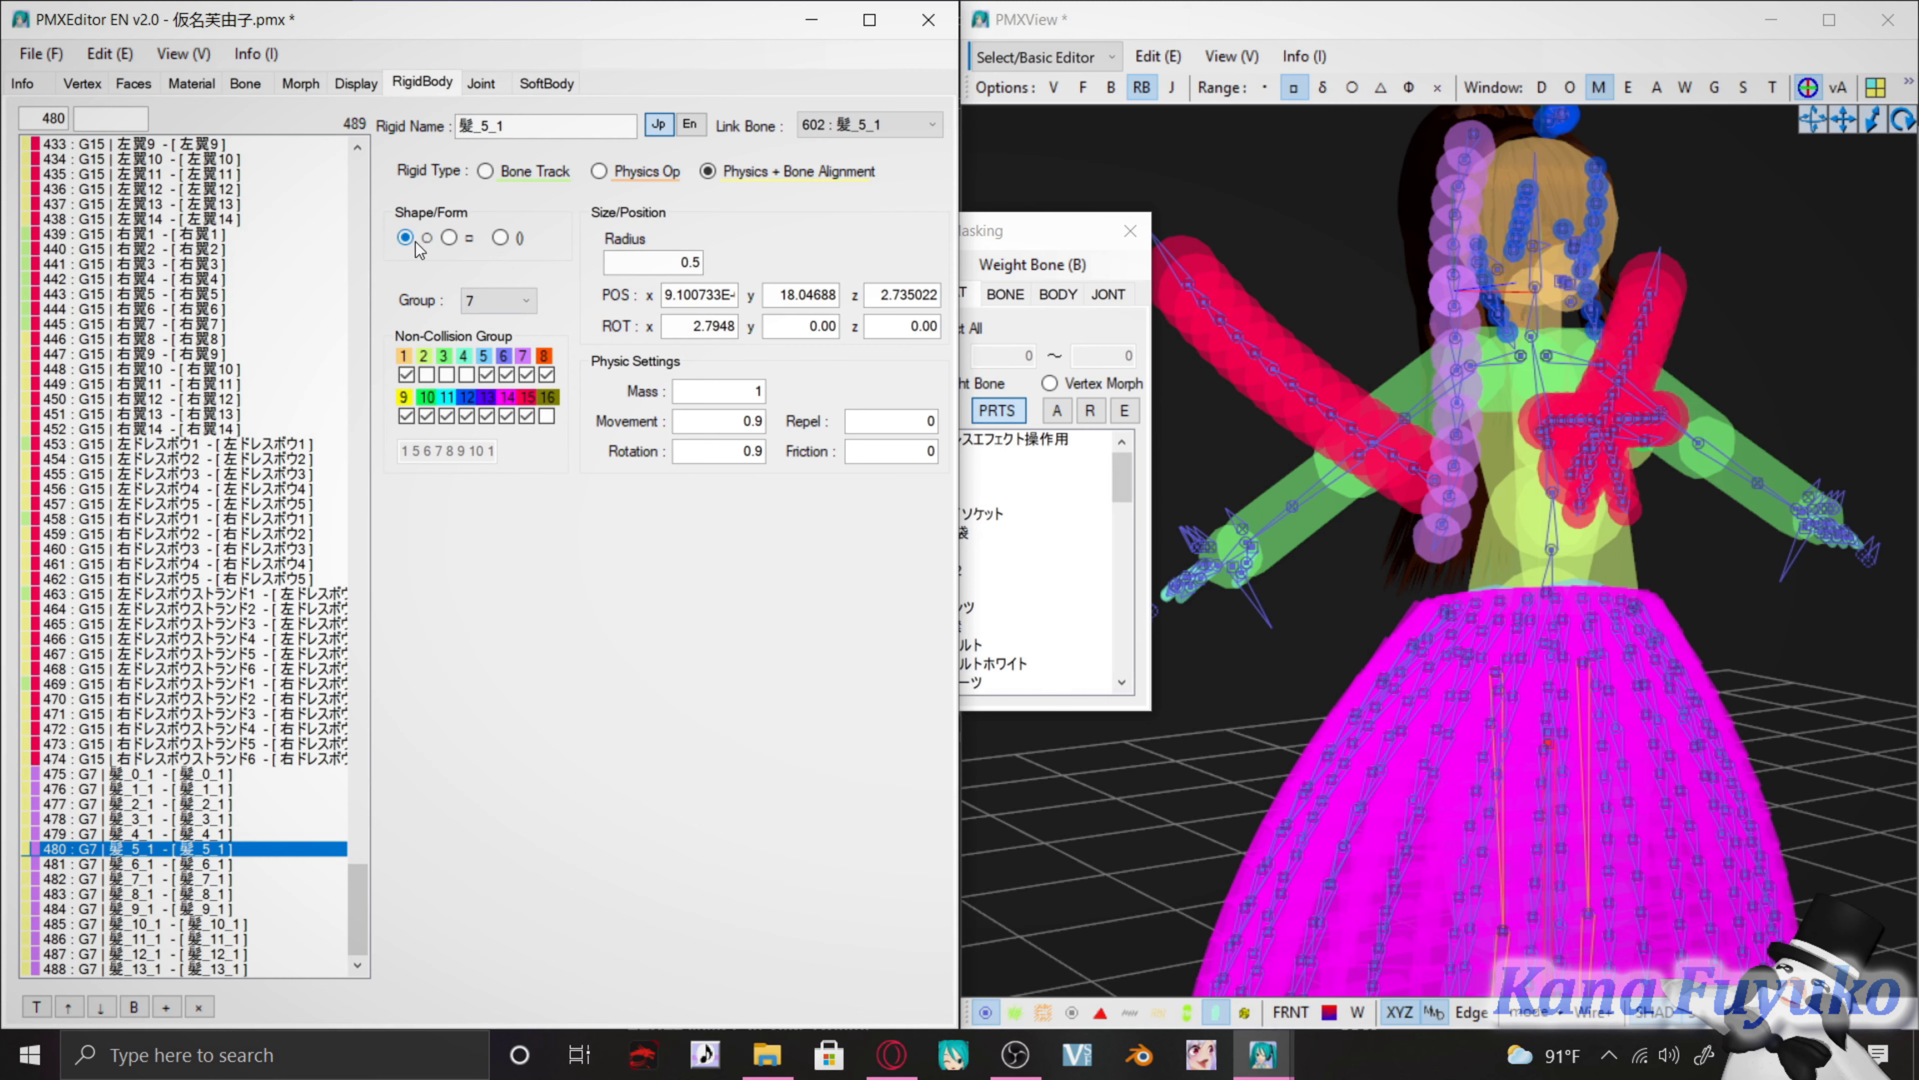
pyautogui.click(500, 237)
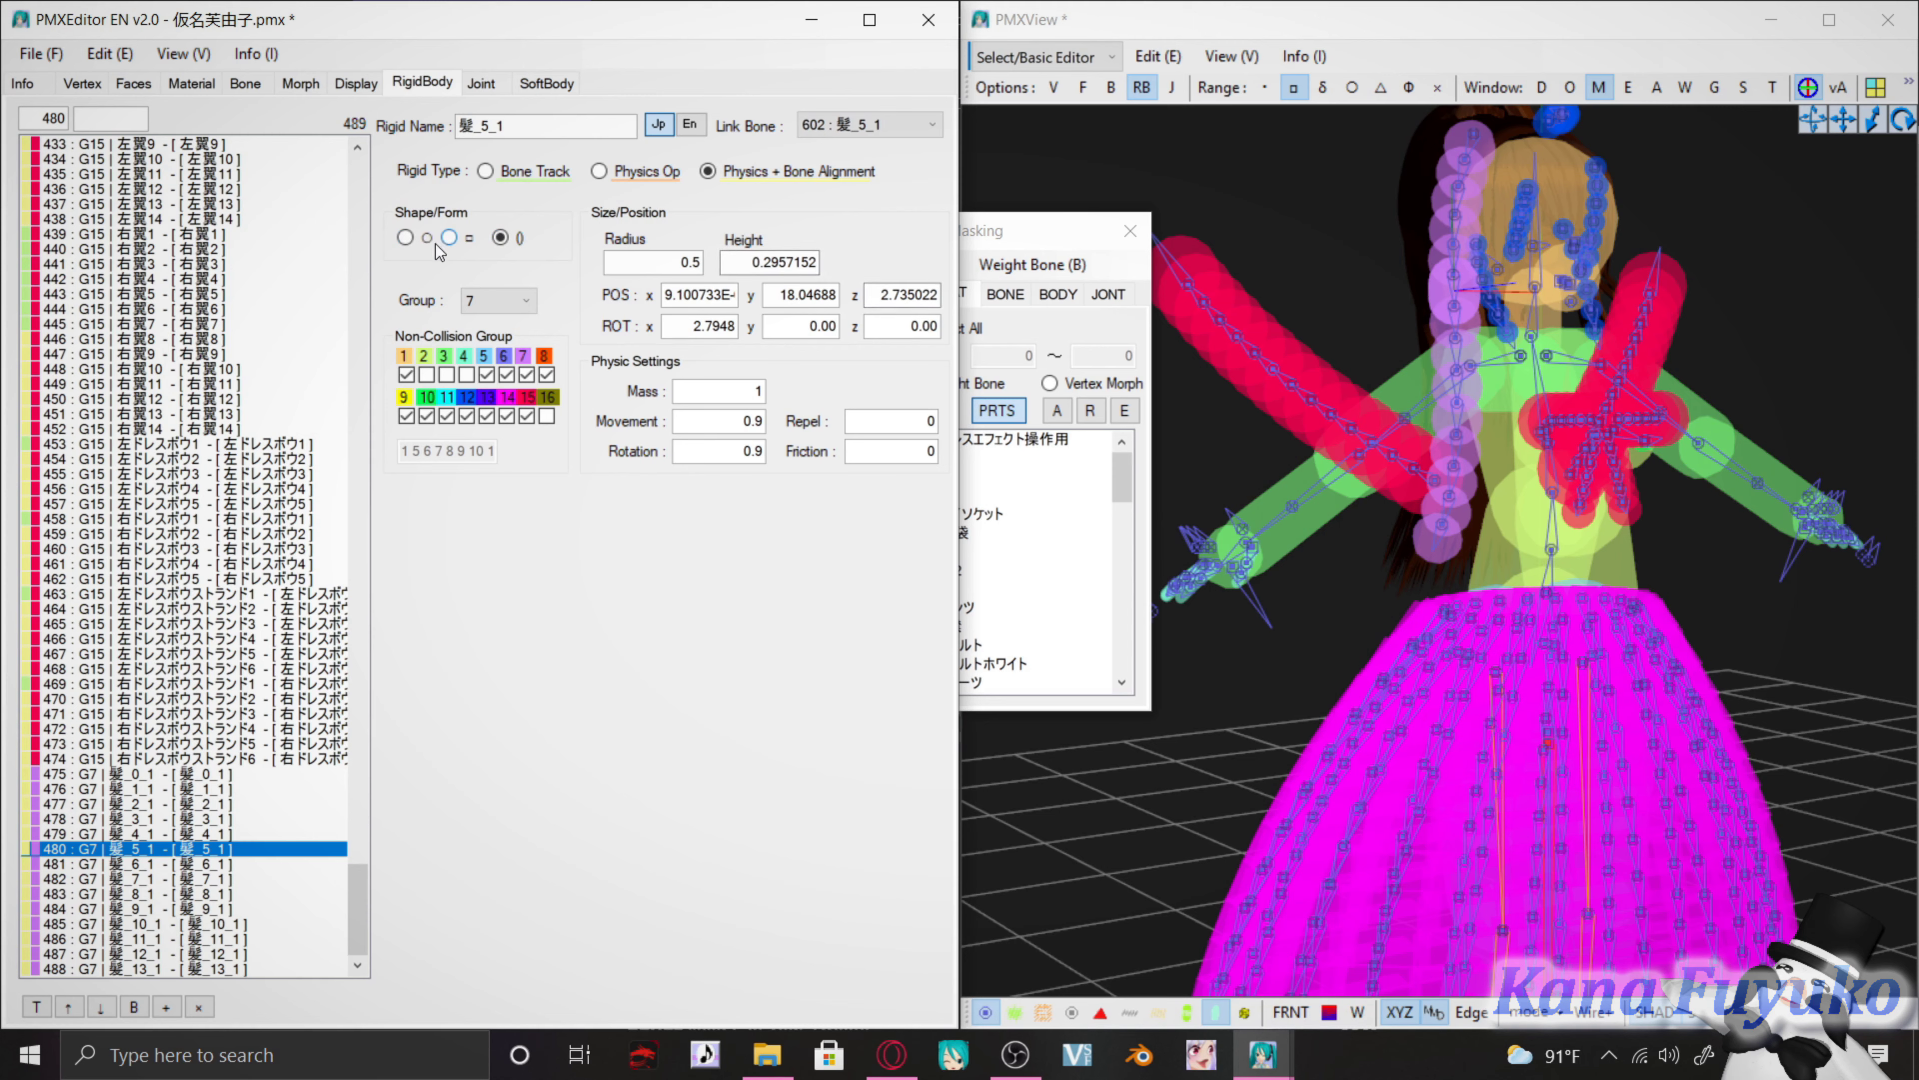
pyautogui.click(418, 237)
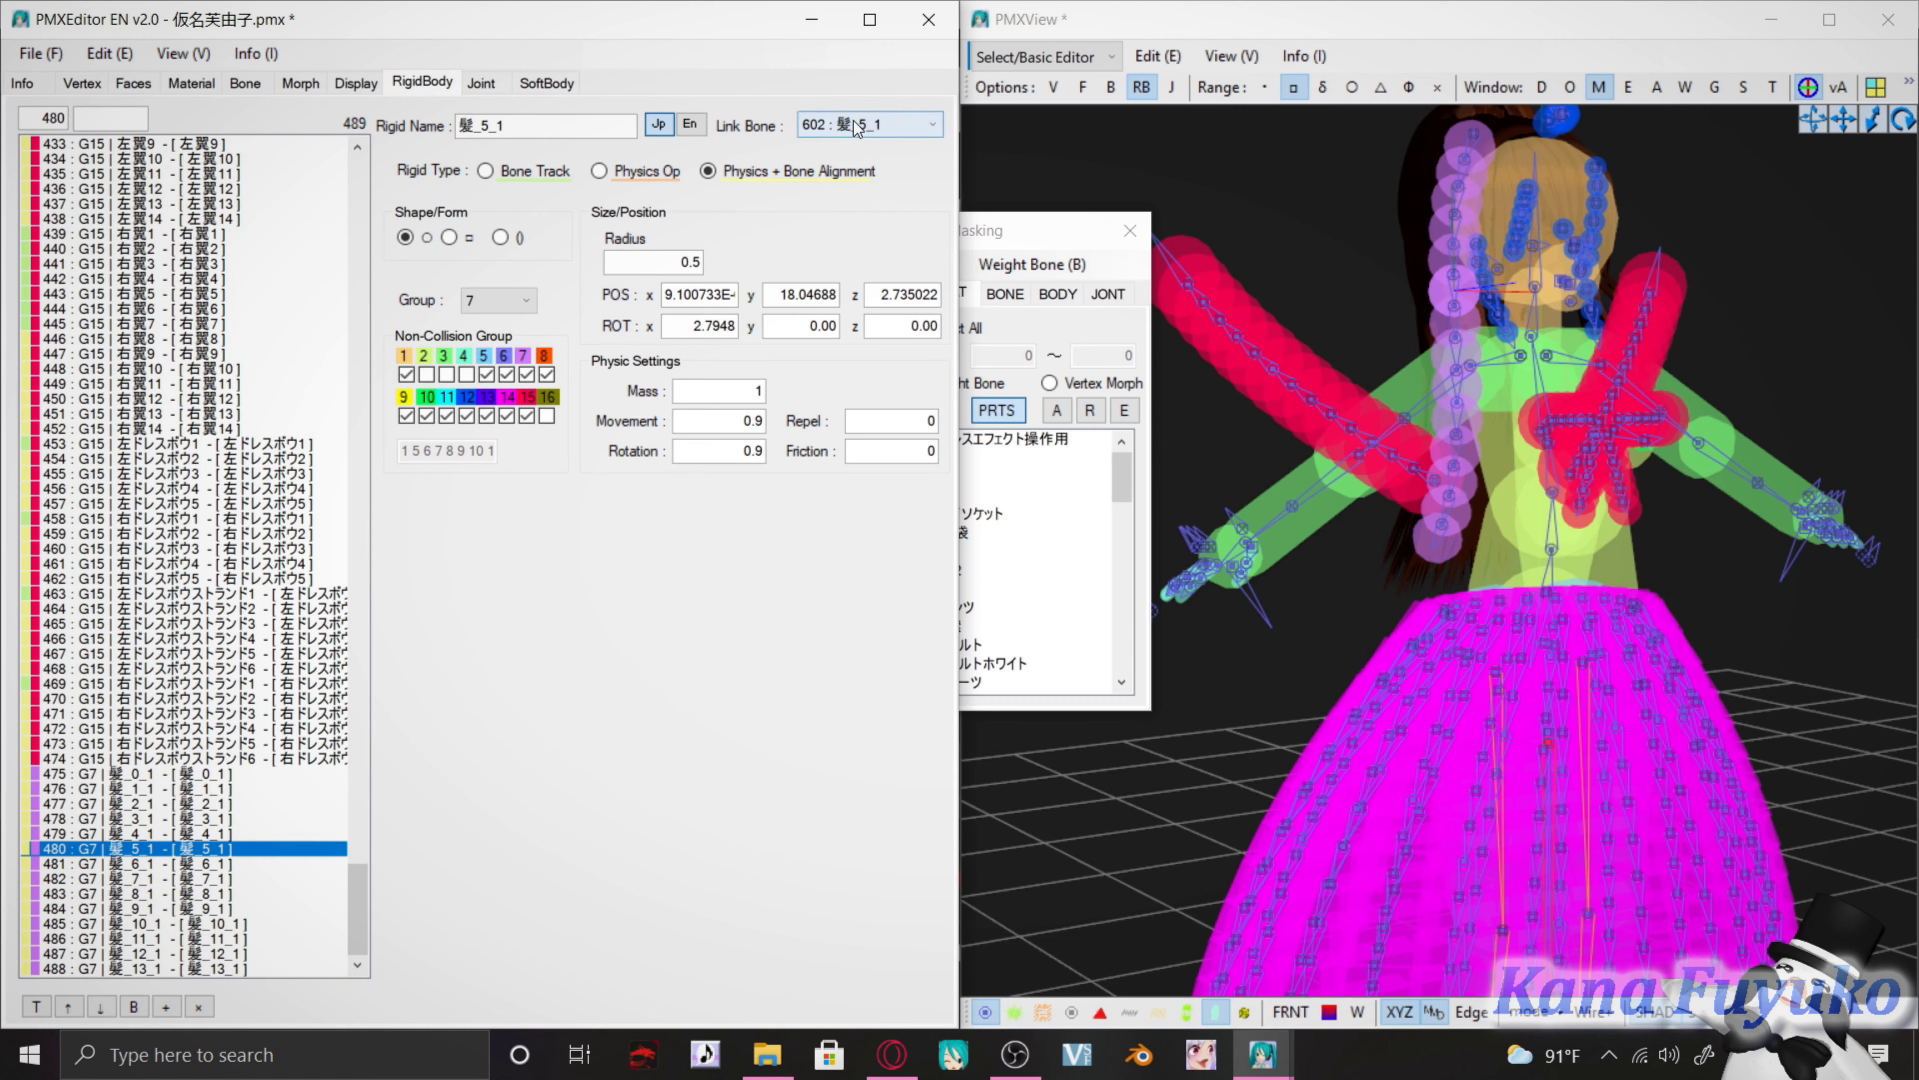
# Examine the link bone choices for rigid body 髪_5_1 and look over the ponytail in the model view
pyautogui.click(834, 130)
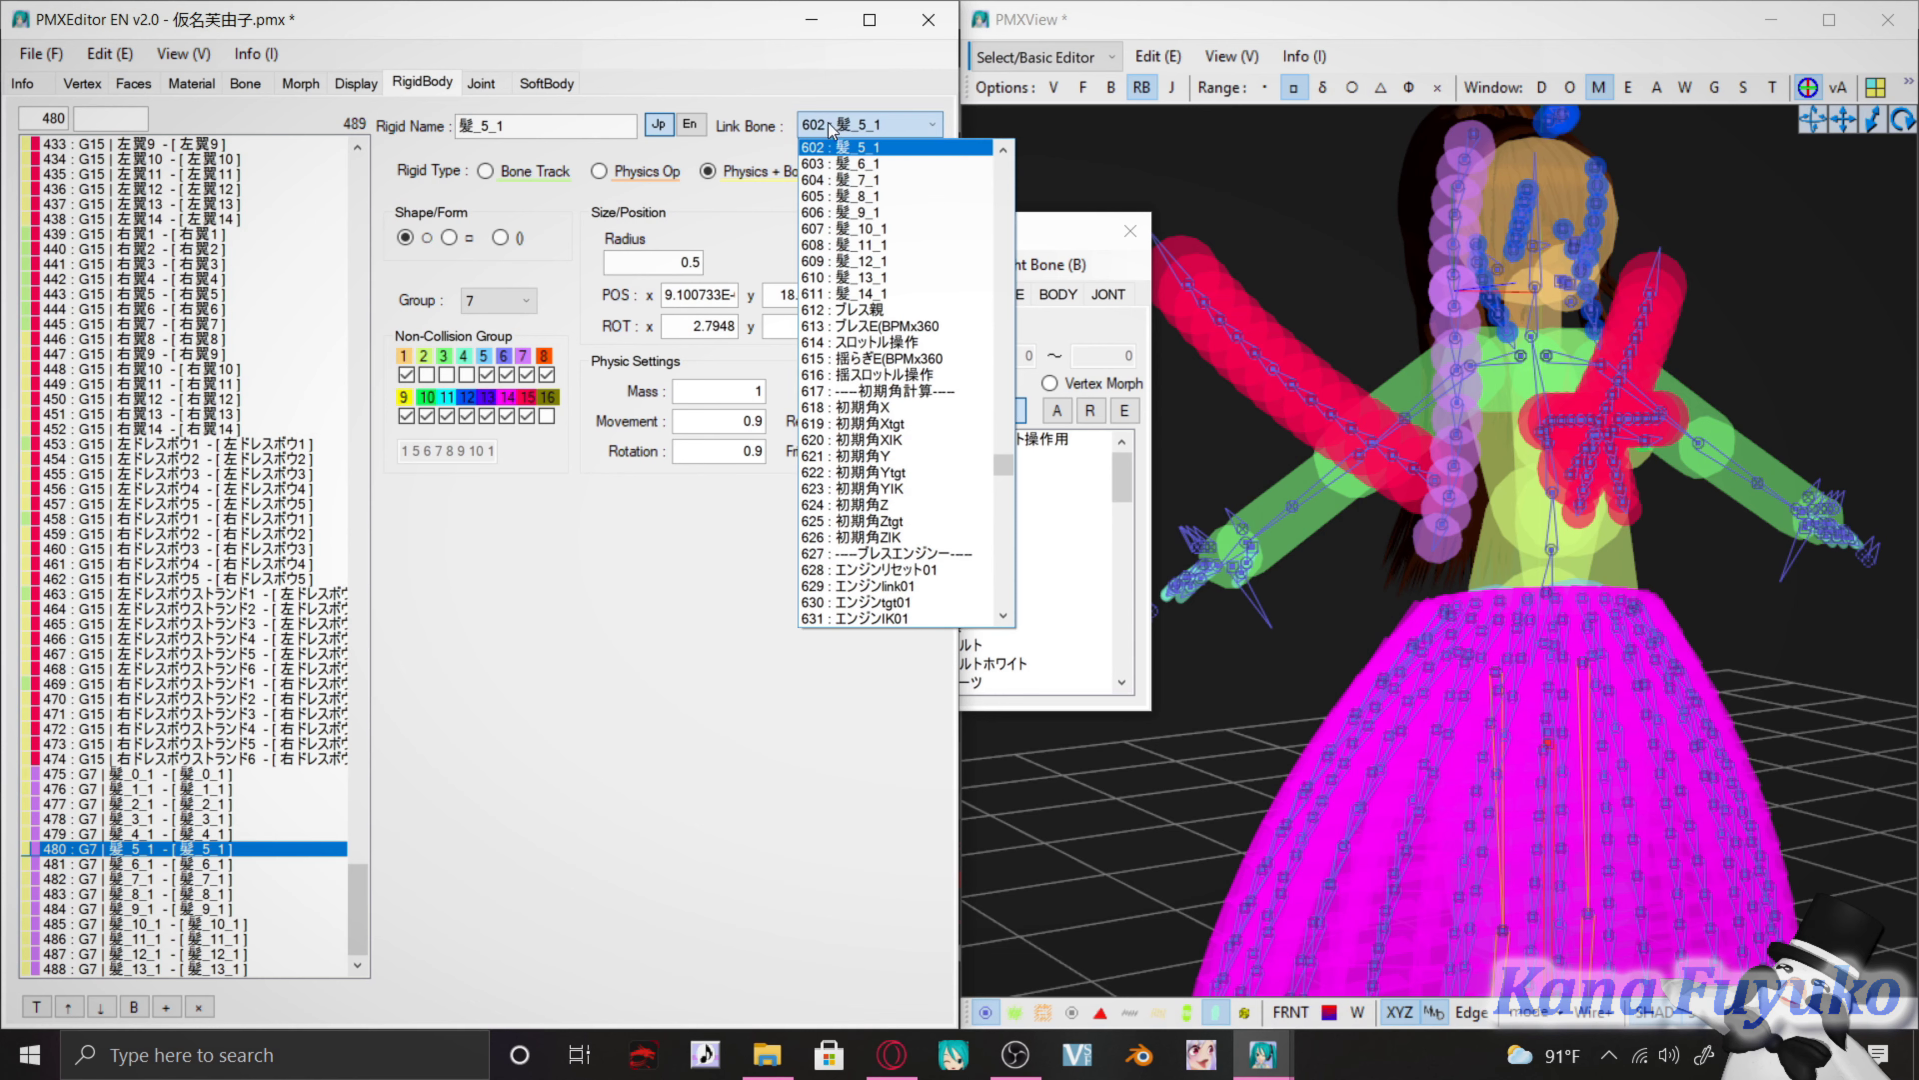
pyautogui.click(847, 124)
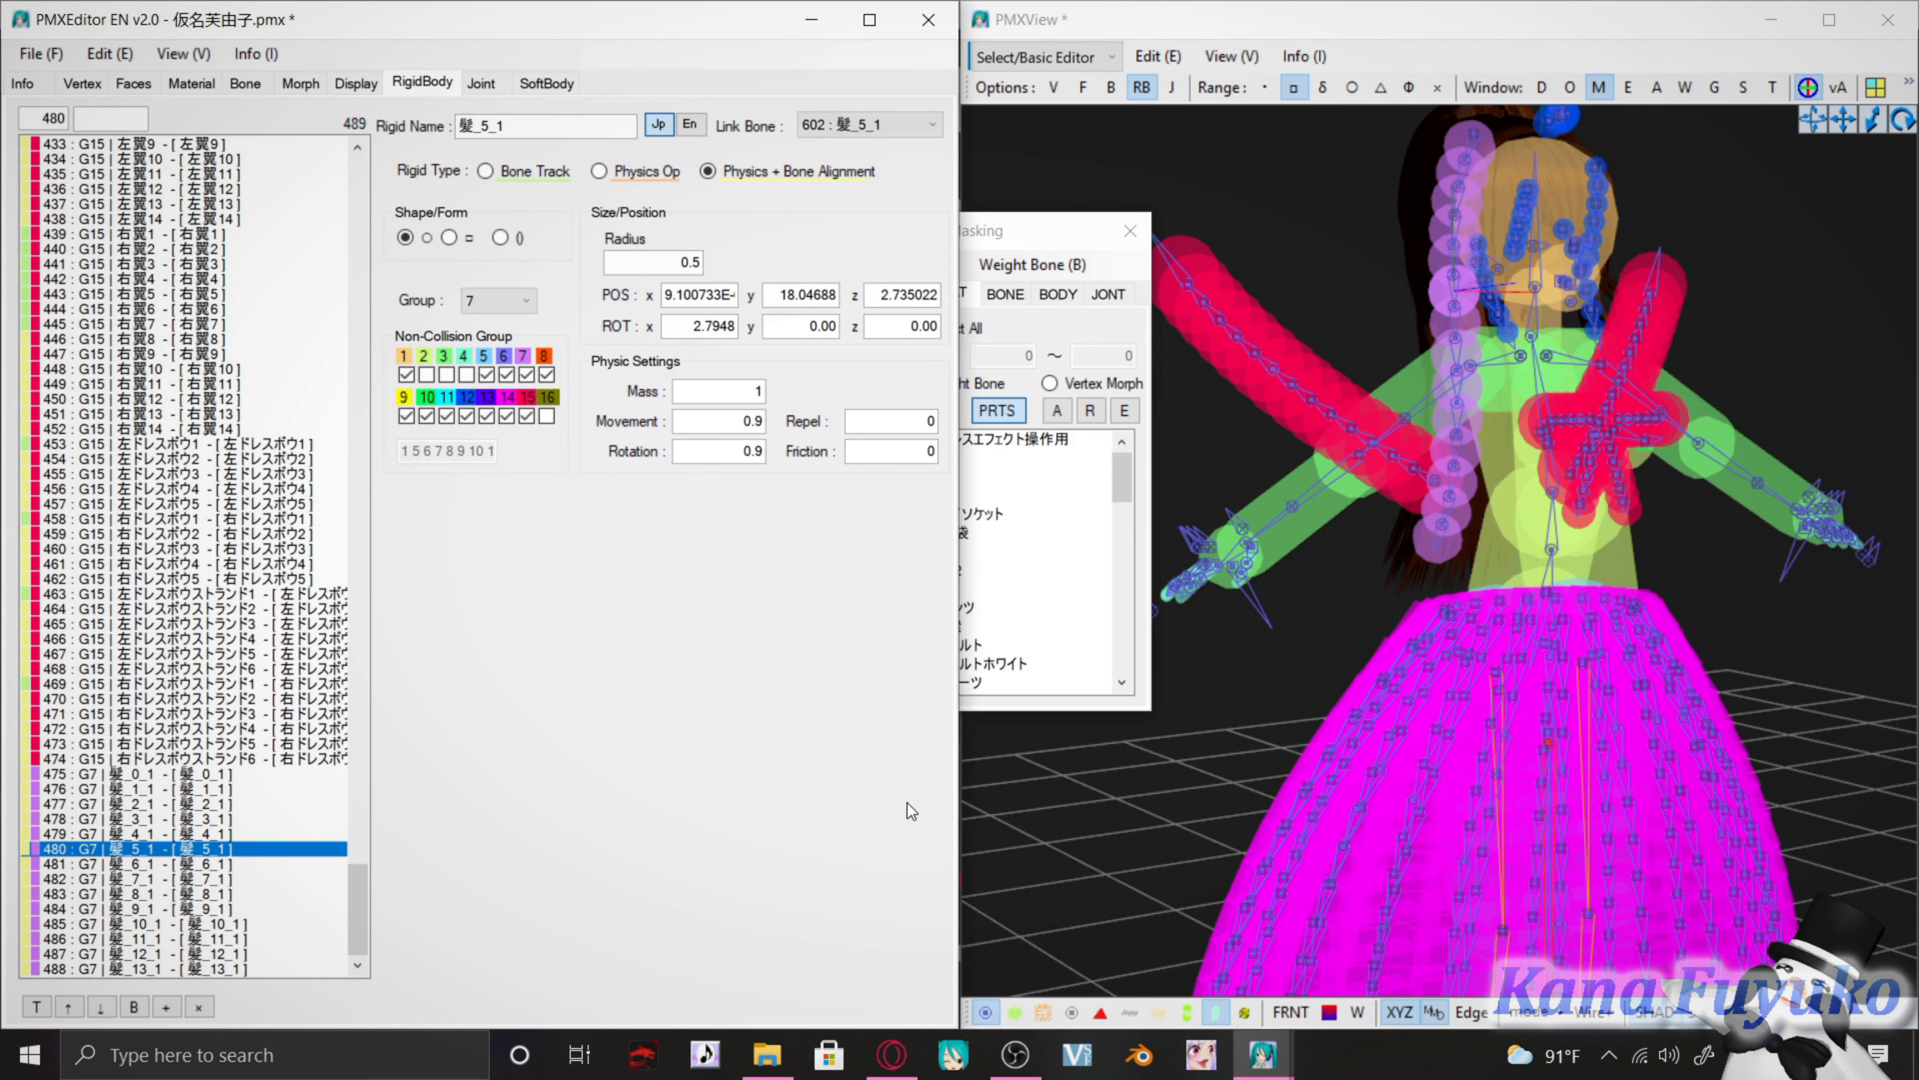
pyautogui.click(1340, 240)
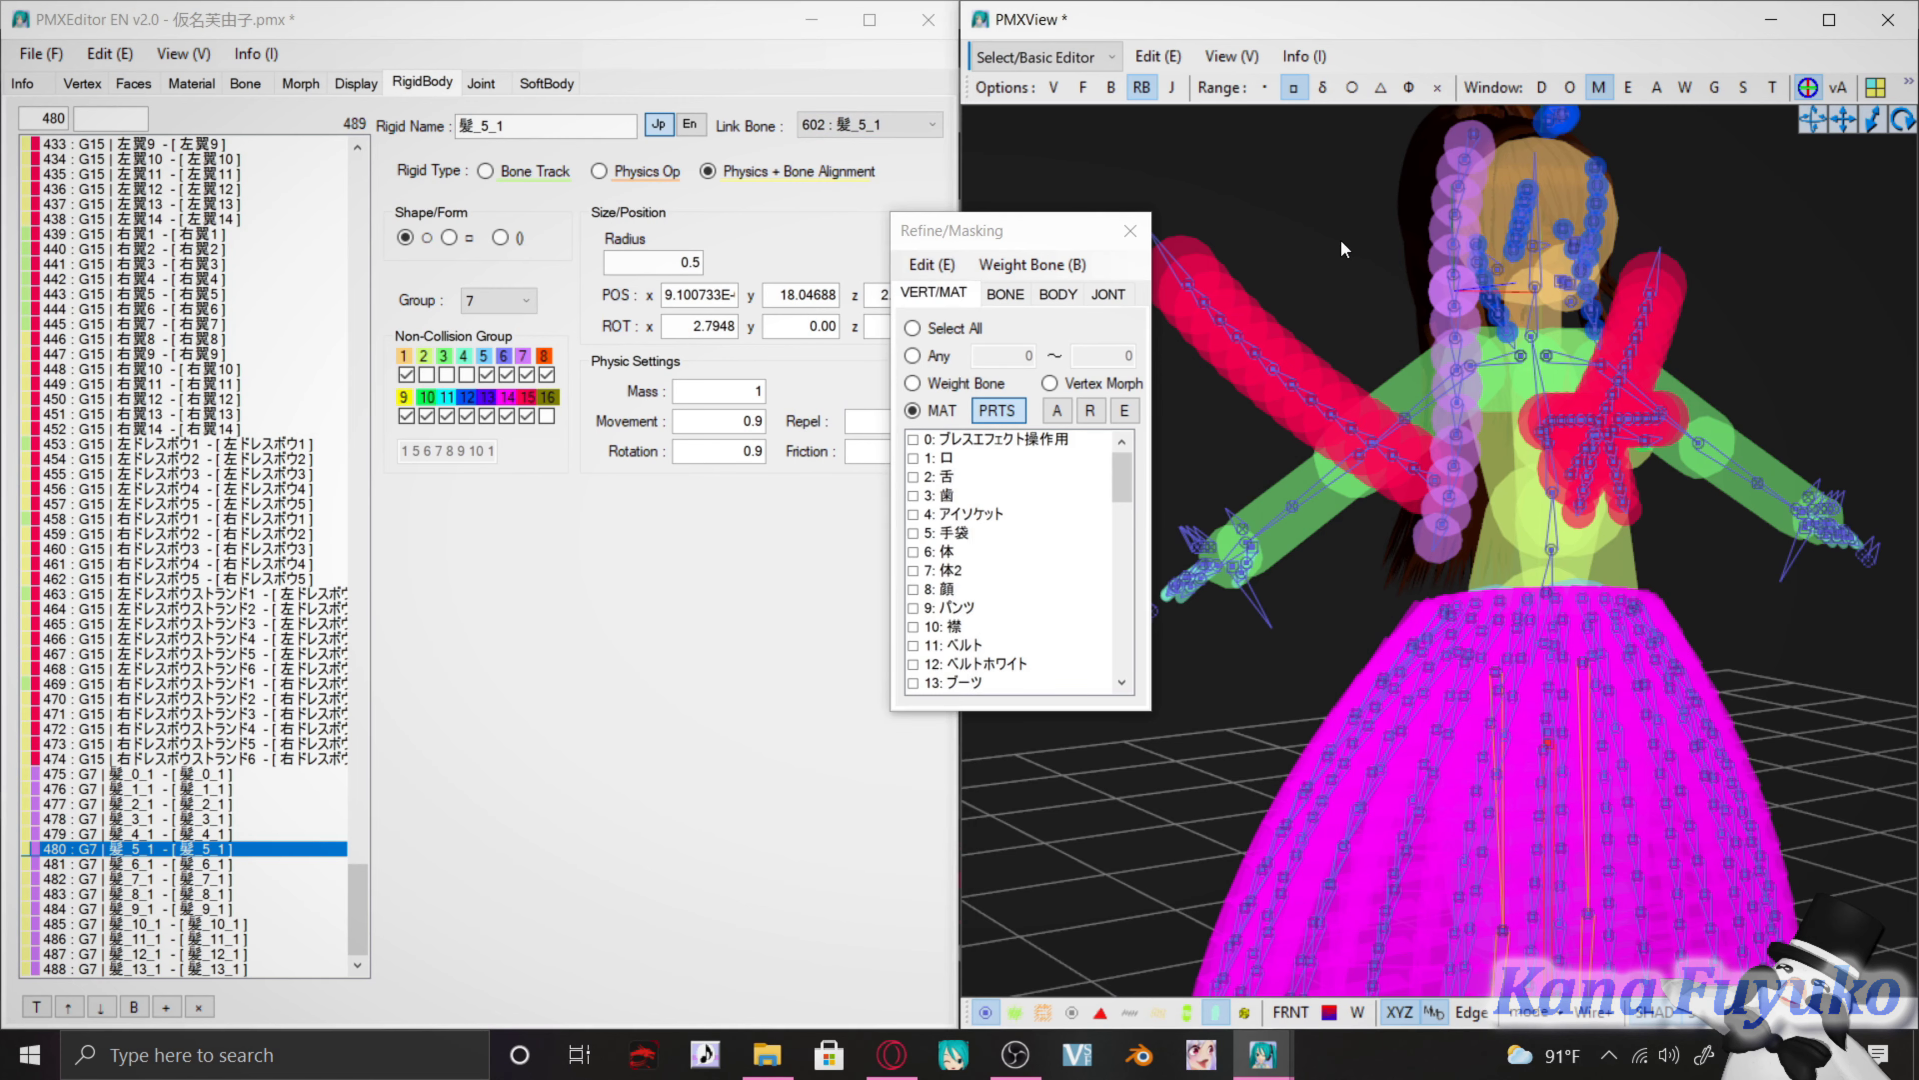
pyautogui.moveTo(1333, 405); pyautogui.dragTo(1314, 449, button='middle')
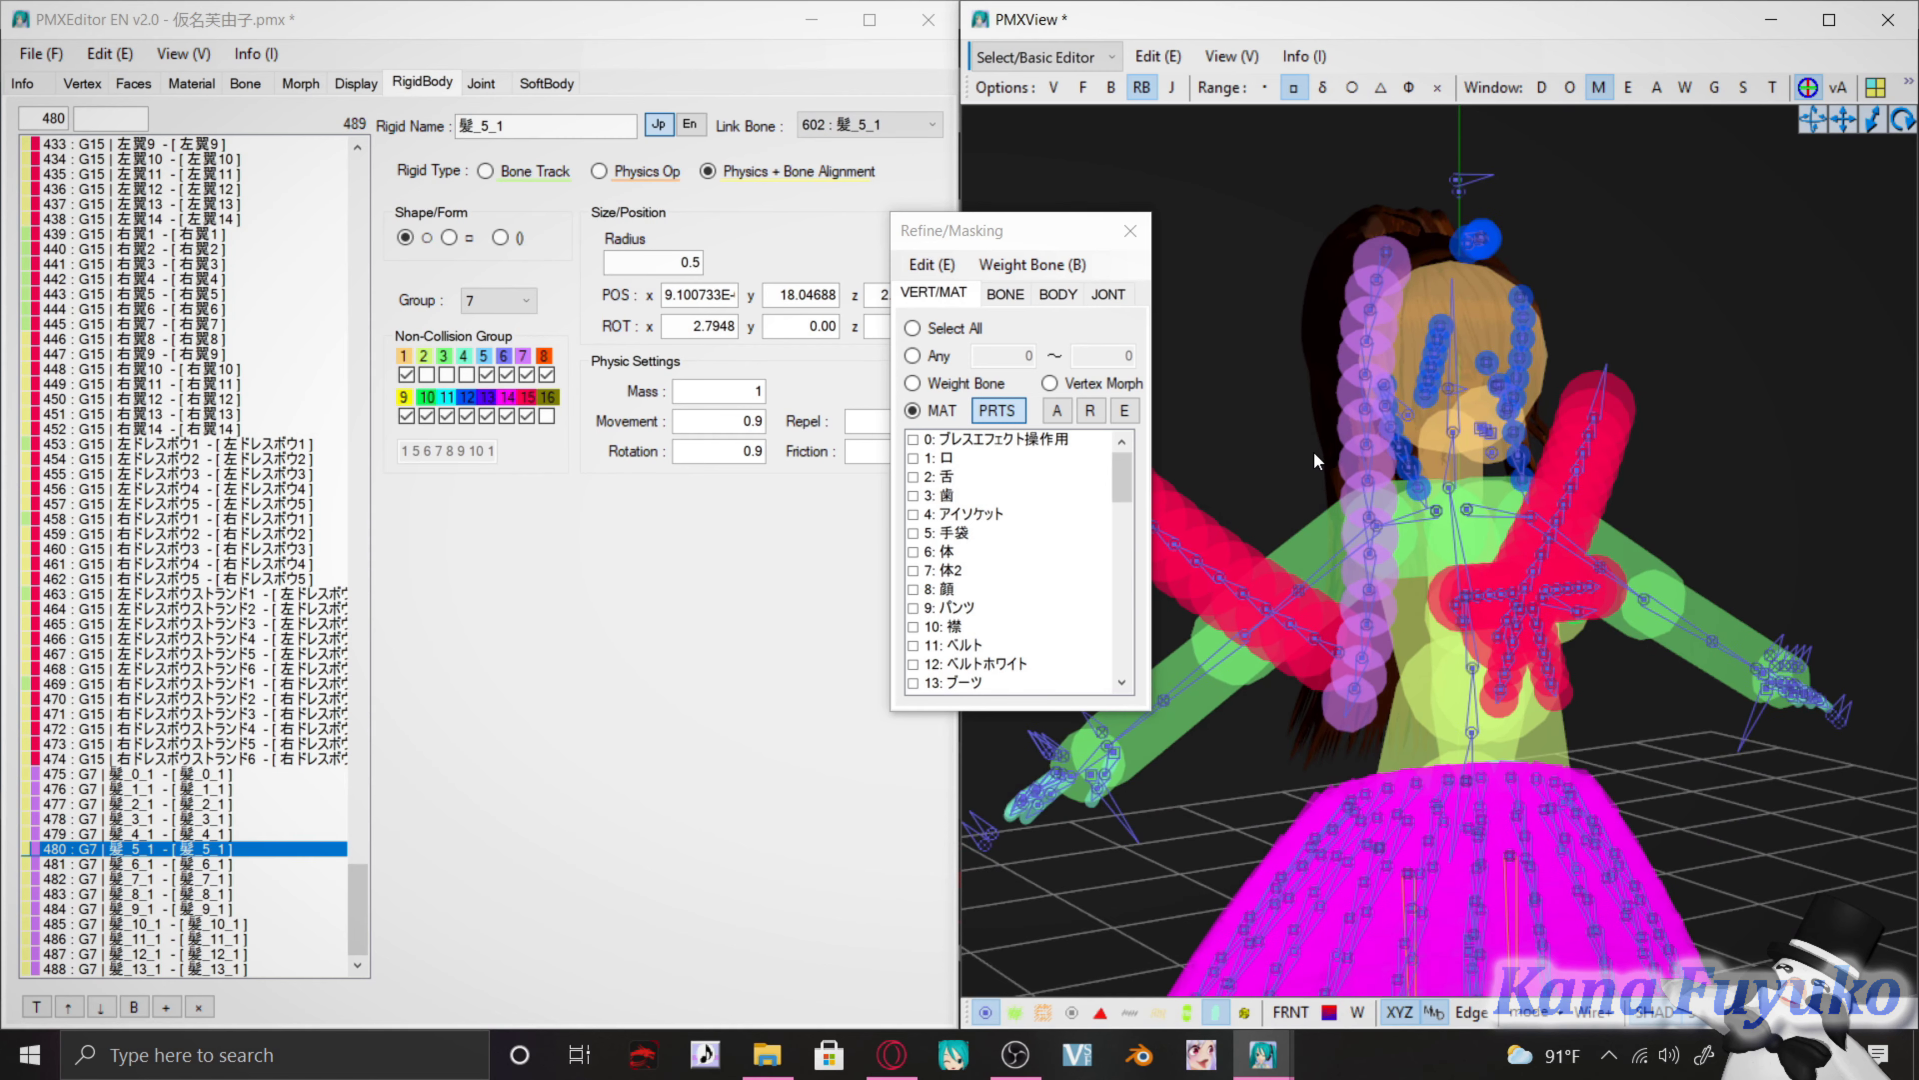